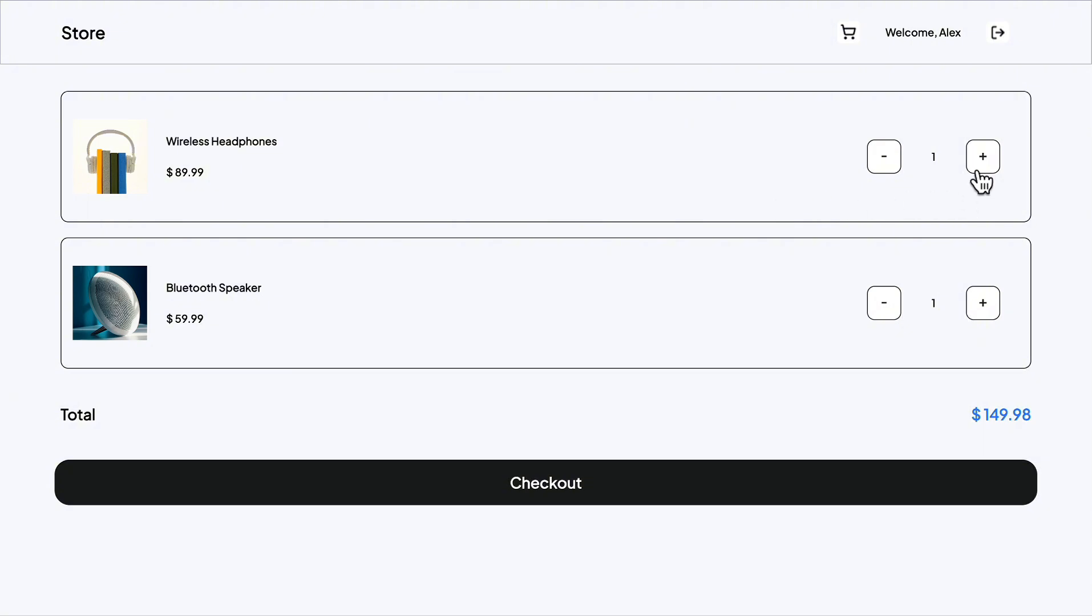
Step: Increase the Wireless Headphones quantity in the cart to 2 and proceed through checkout
click(981, 171)
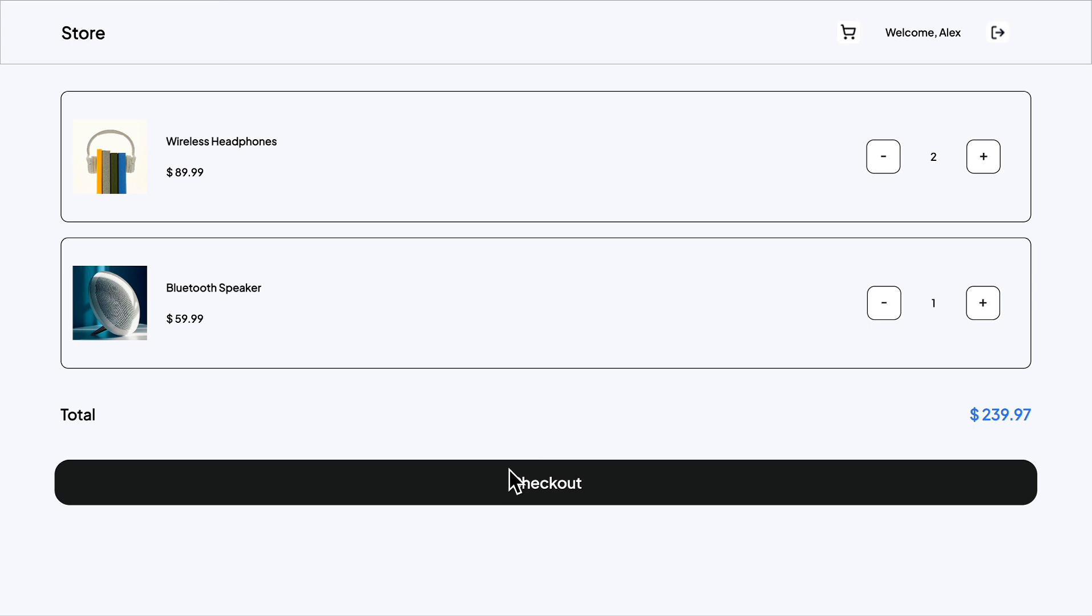
click(535, 488)
click(535, 488)
click(535, 489)
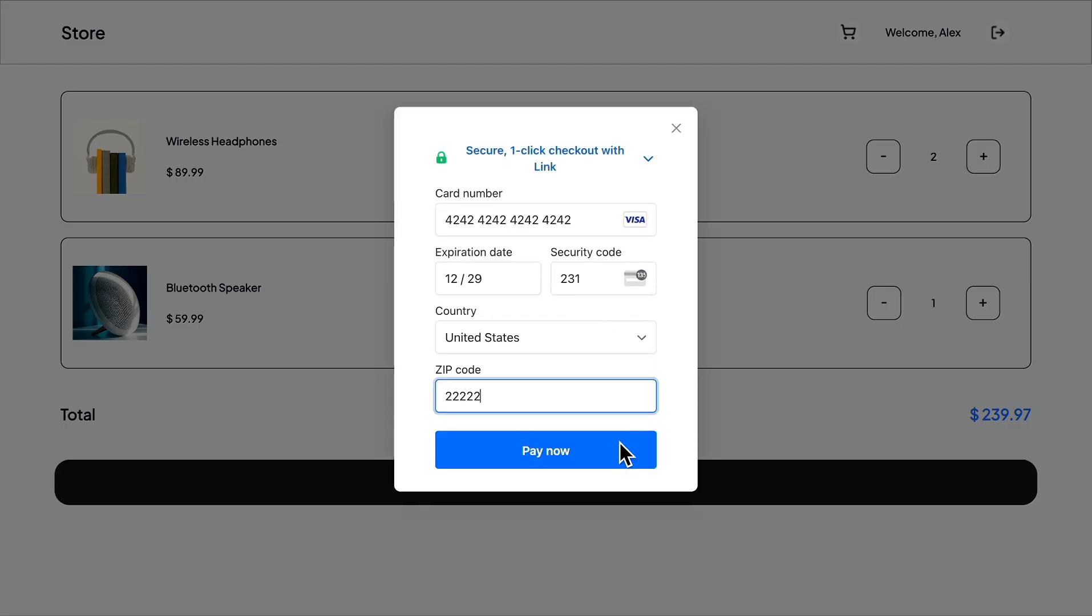
click(621, 445)
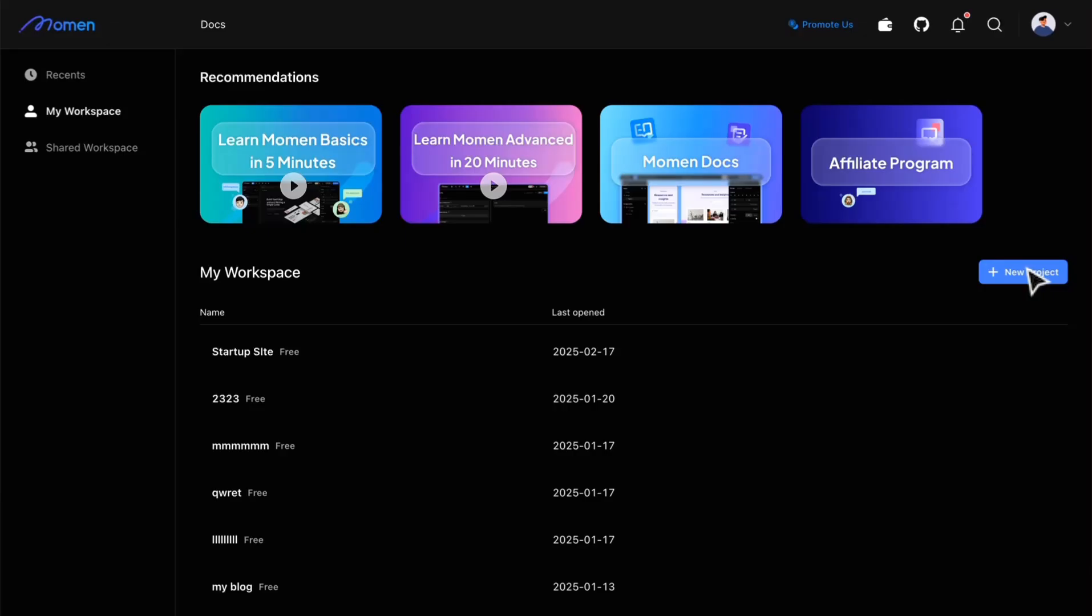
Step: Create a blank project named Online Store in the E-commerce category on the Free plan
click(1024, 273)
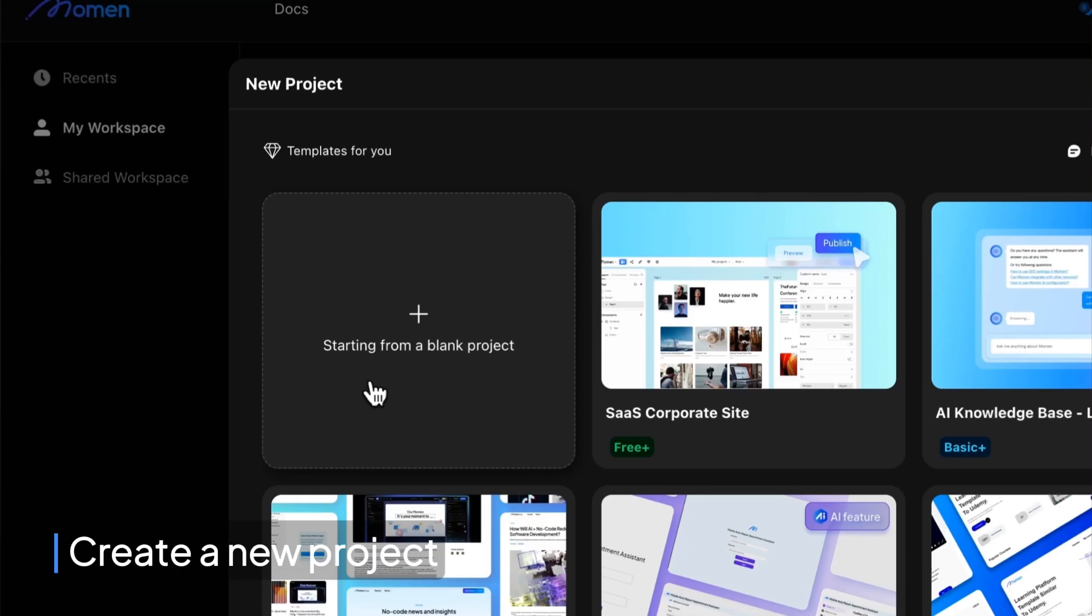
click(373, 392)
text(Online Store)
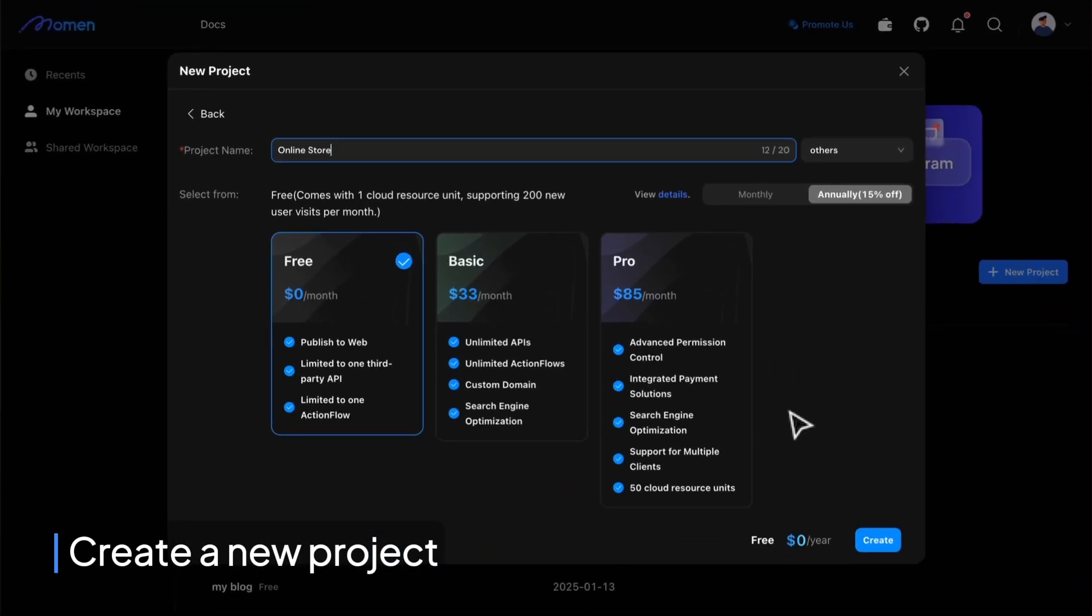
click(817, 406)
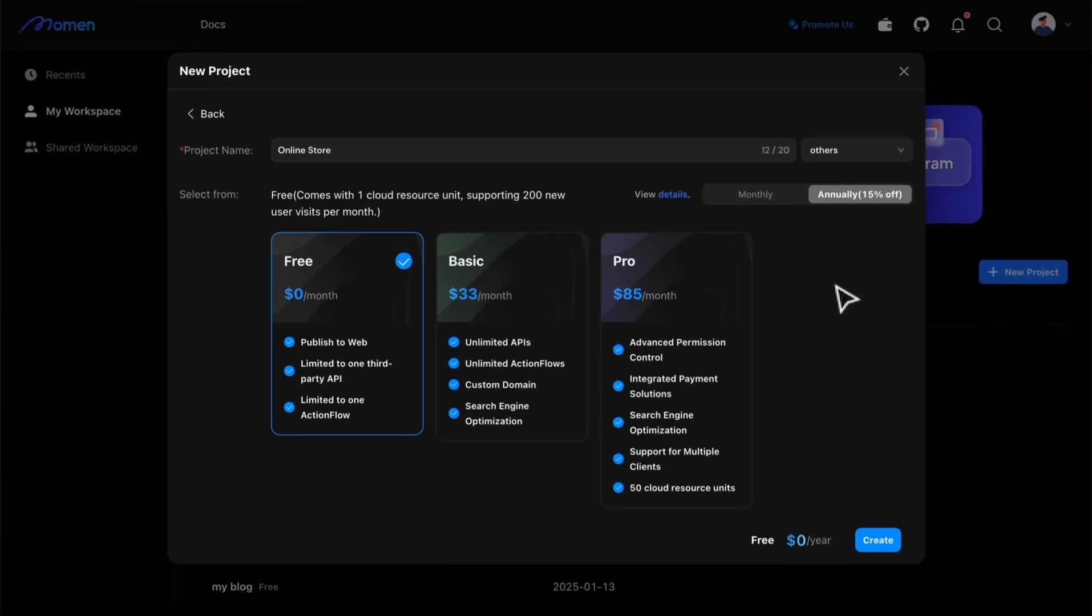
click(876, 549)
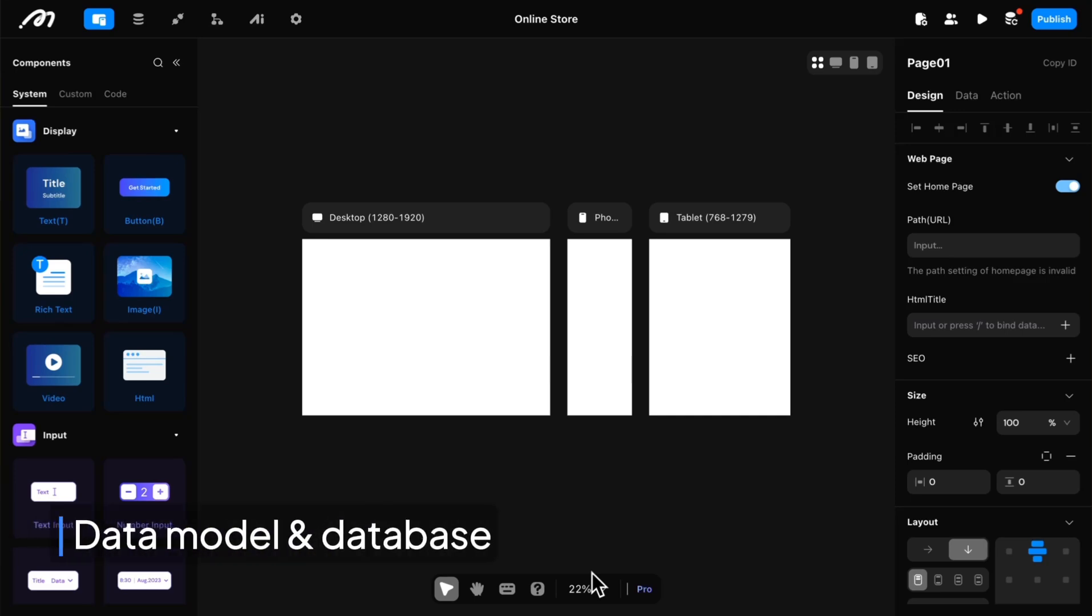
Step: Create a data model named product with permissions turned on for all roles
click(138, 21)
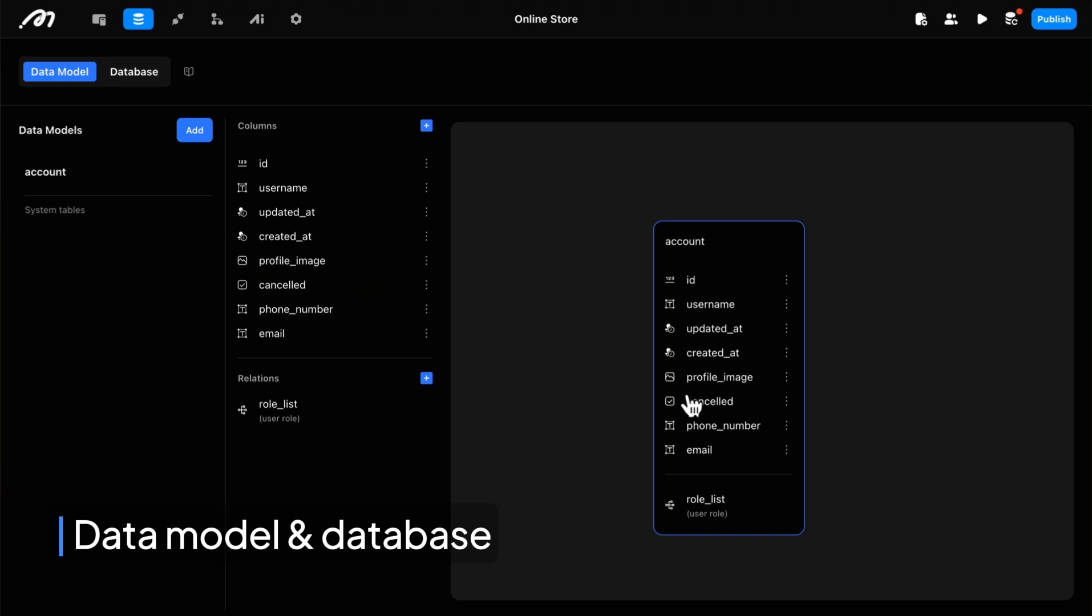
click(192, 131)
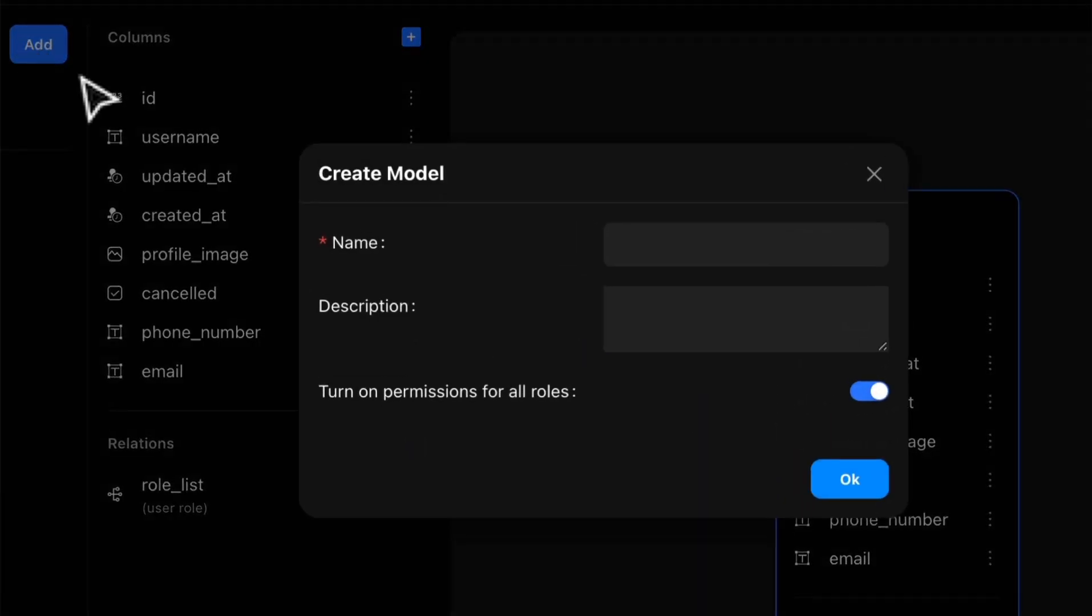
click(662, 258)
text(Pro)
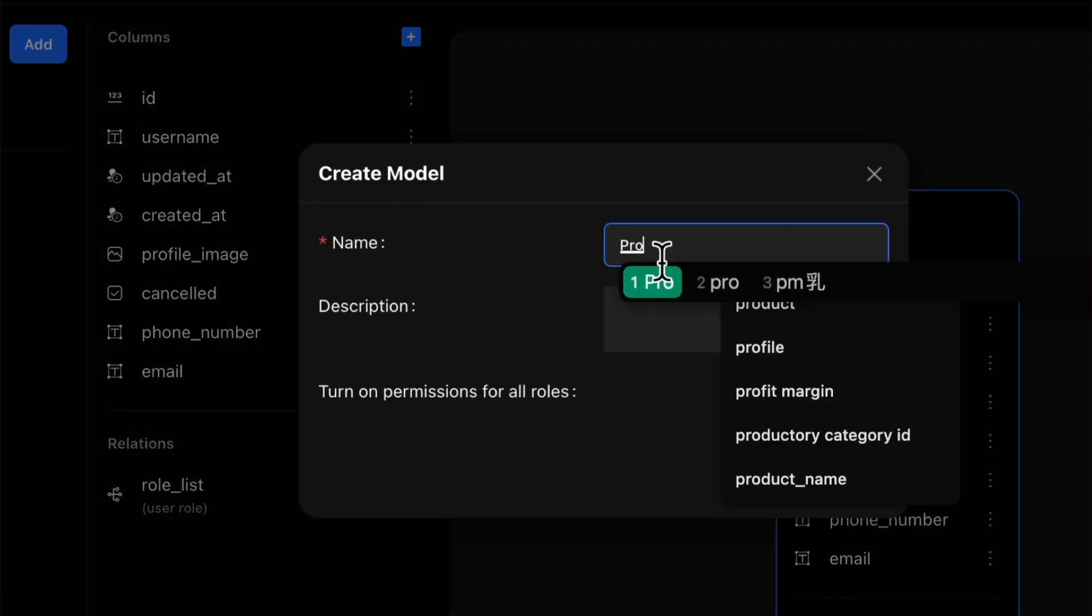
key(Return)
key(BackSpace)
key(BackSpace)
key(BackSpace)
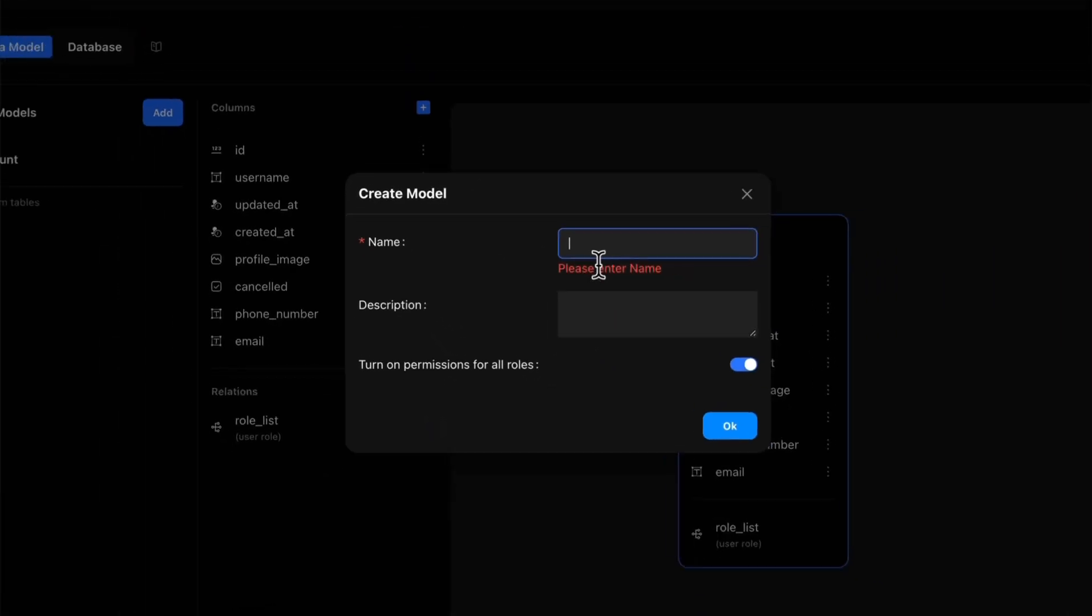
text(product)
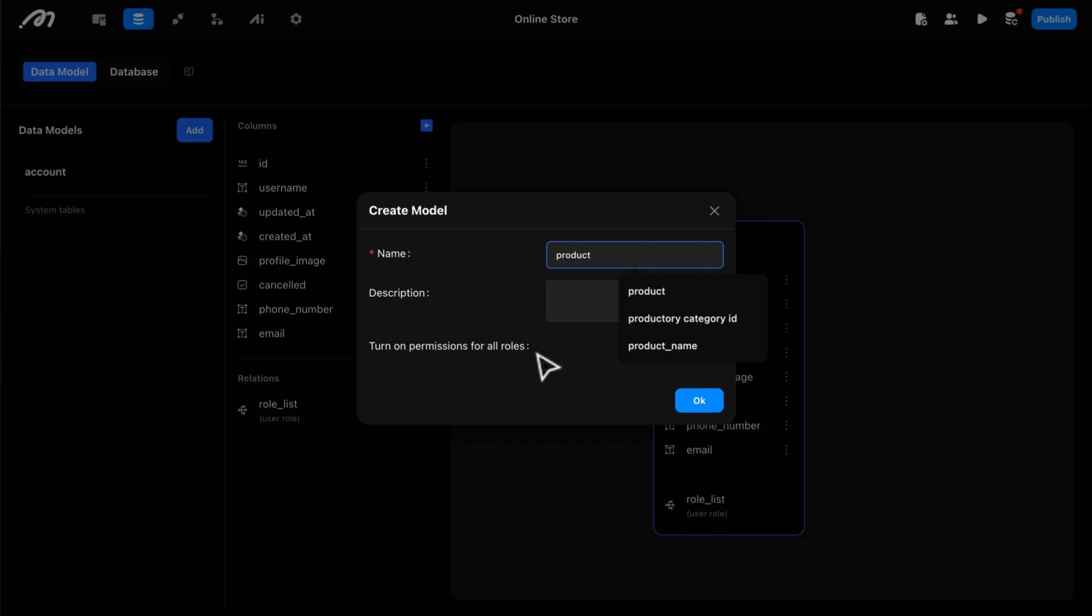
click(536, 357)
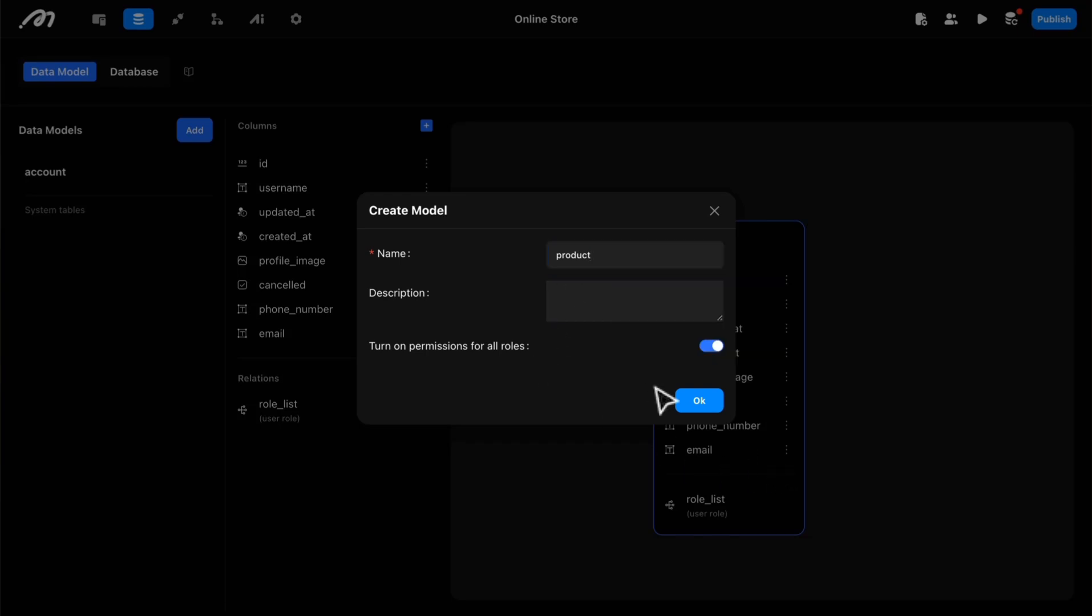
click(693, 403)
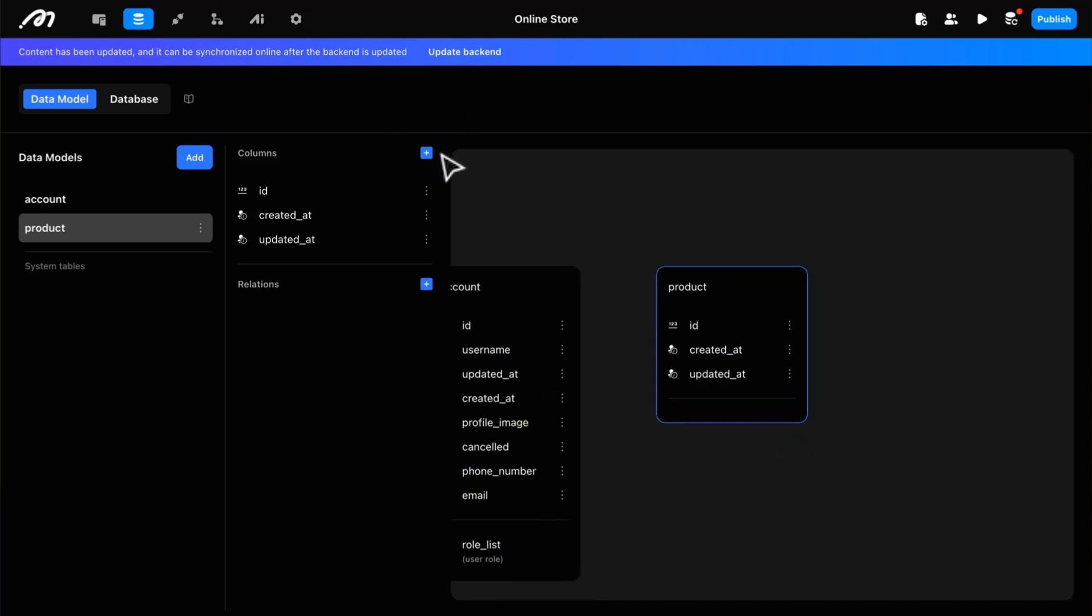
Step: Add a Text column named product_name to the product model
click(426, 154)
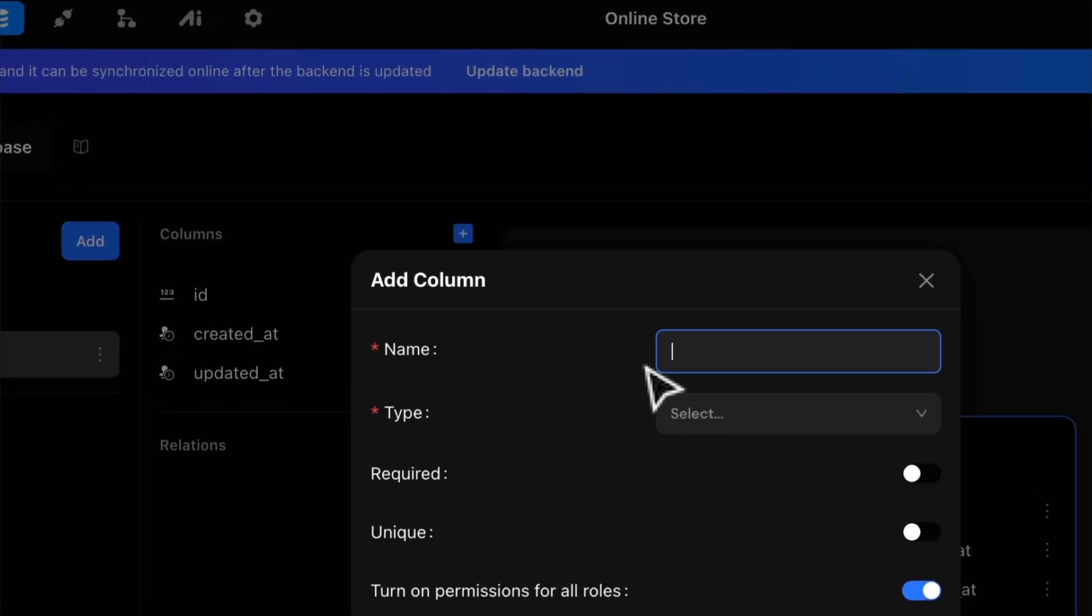
text(product)
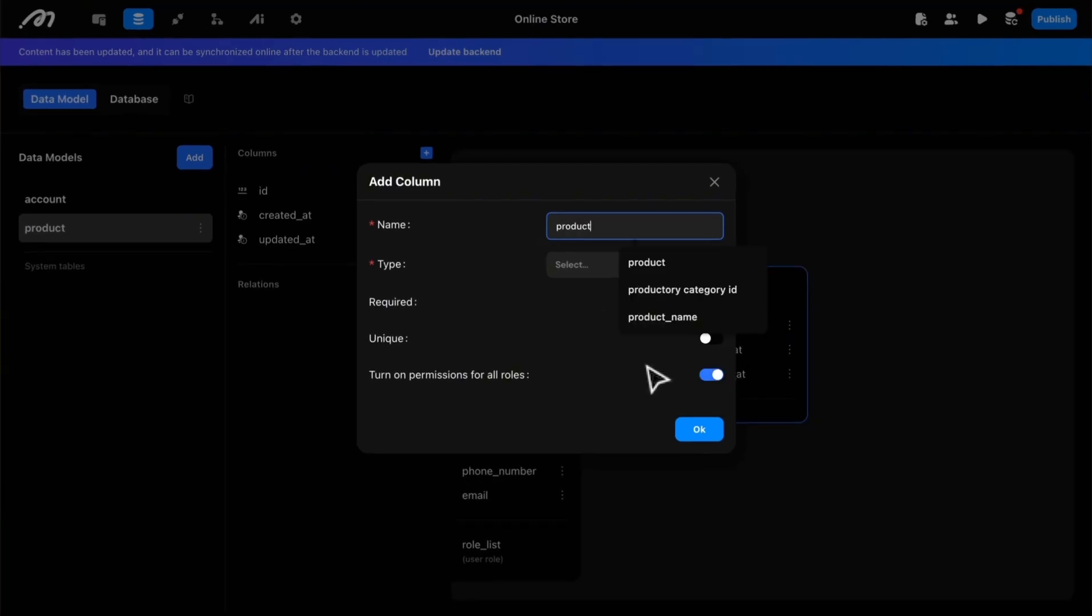
click(653, 373)
click(599, 264)
click(594, 301)
click(682, 448)
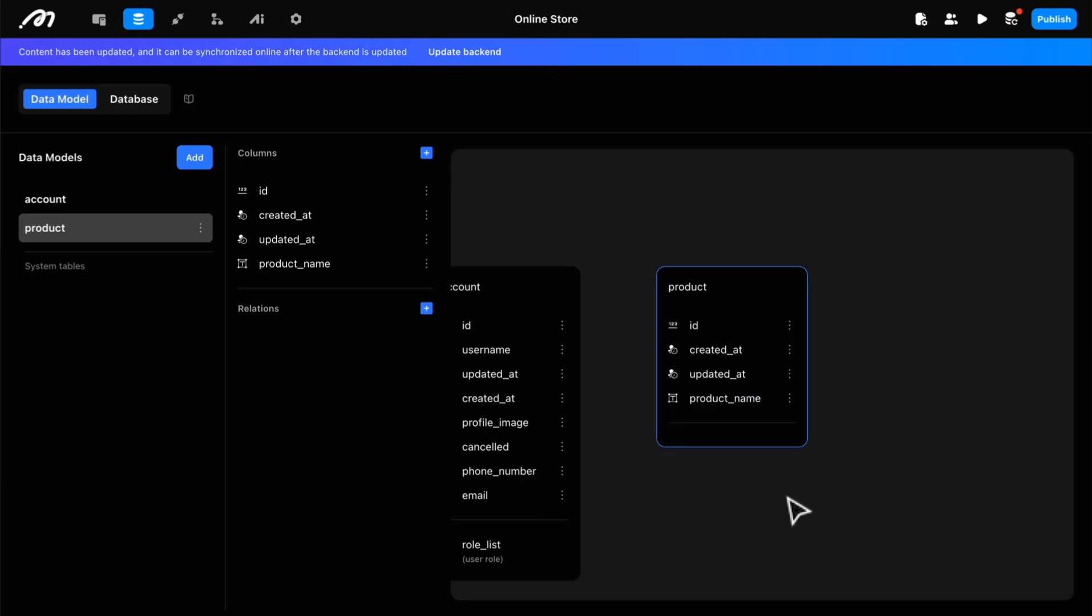
Step: Add a Text column named description to the product model
click(427, 153)
text(de)
click(634, 261)
click(582, 265)
click(583, 296)
click(700, 429)
Step: Add an Infinite precision decimal column named price to the product model
click(427, 153)
text(price)
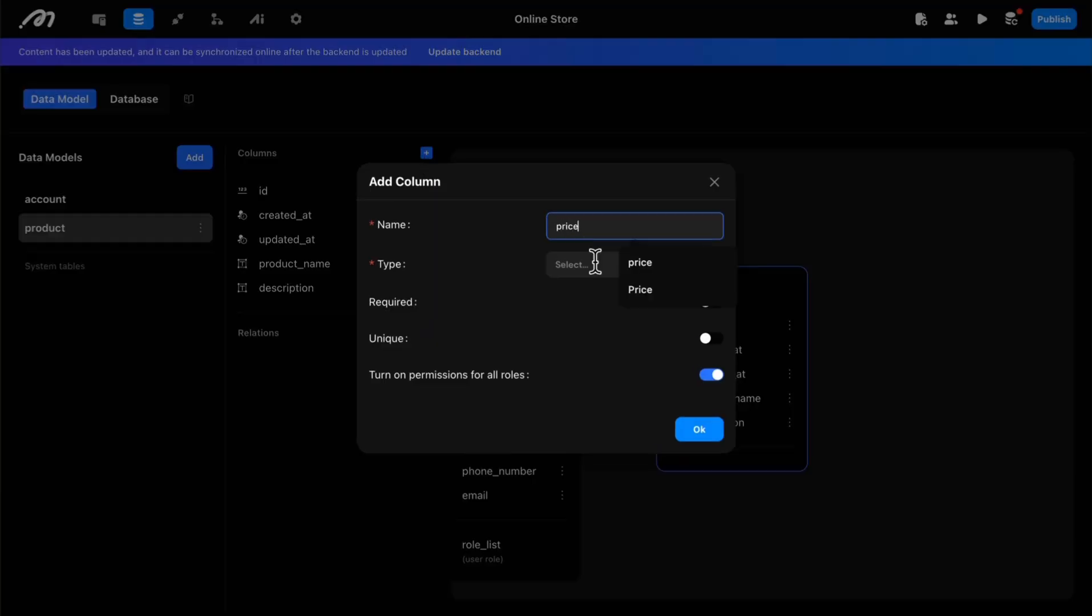
click(595, 264)
click(614, 368)
click(699, 429)
Step: Add an Image column named product_image to the product model
click(427, 153)
text(image)
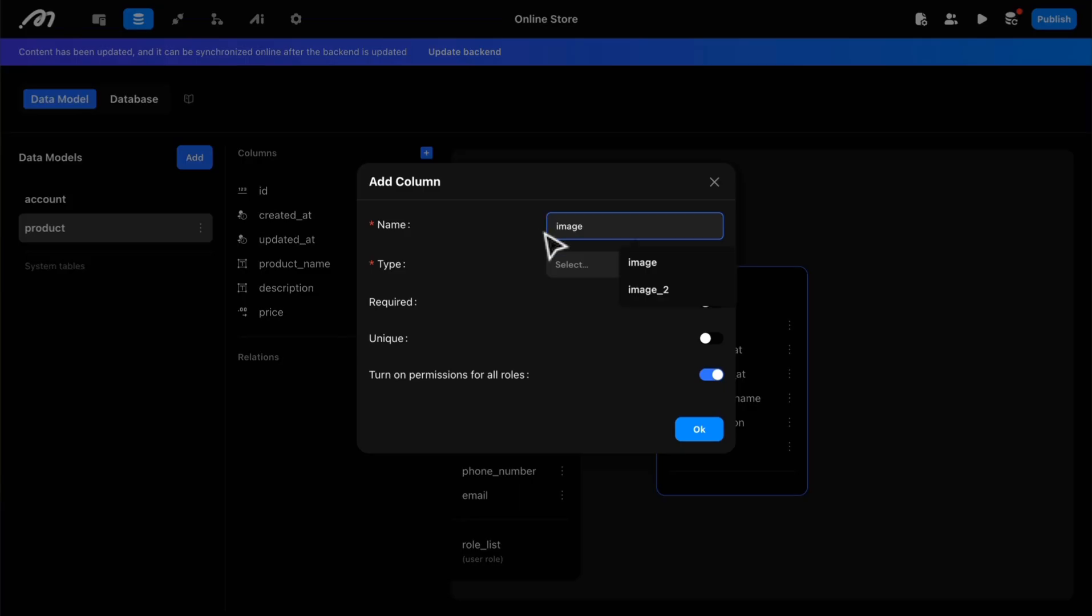
click(580, 234)
text(product_)
click(695, 431)
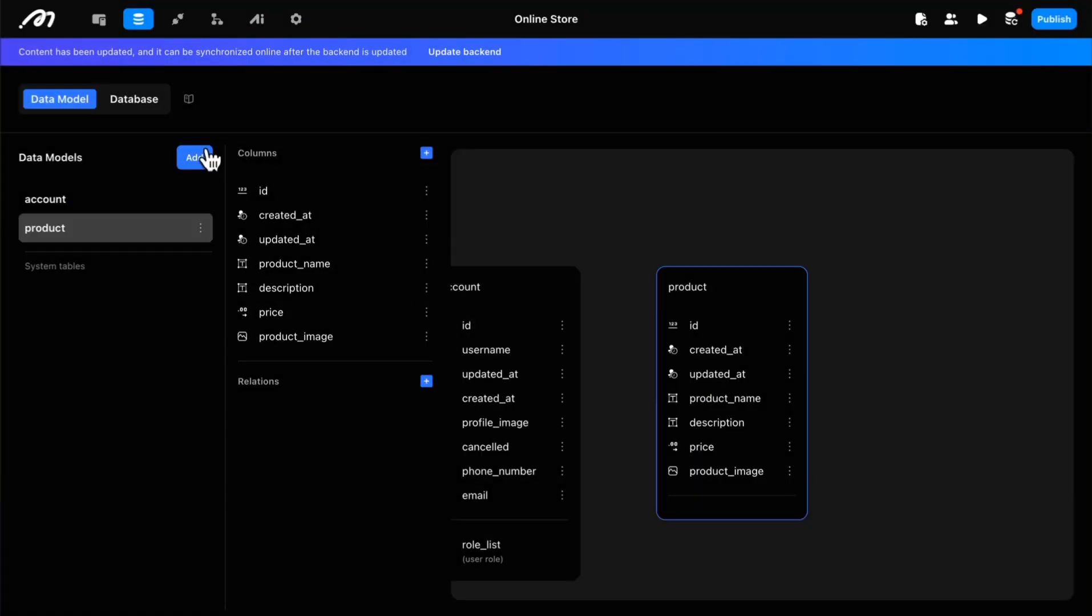
Step: Create a data model named shopping_cart with permissions turned on for all roles
click(195, 170)
click(578, 256)
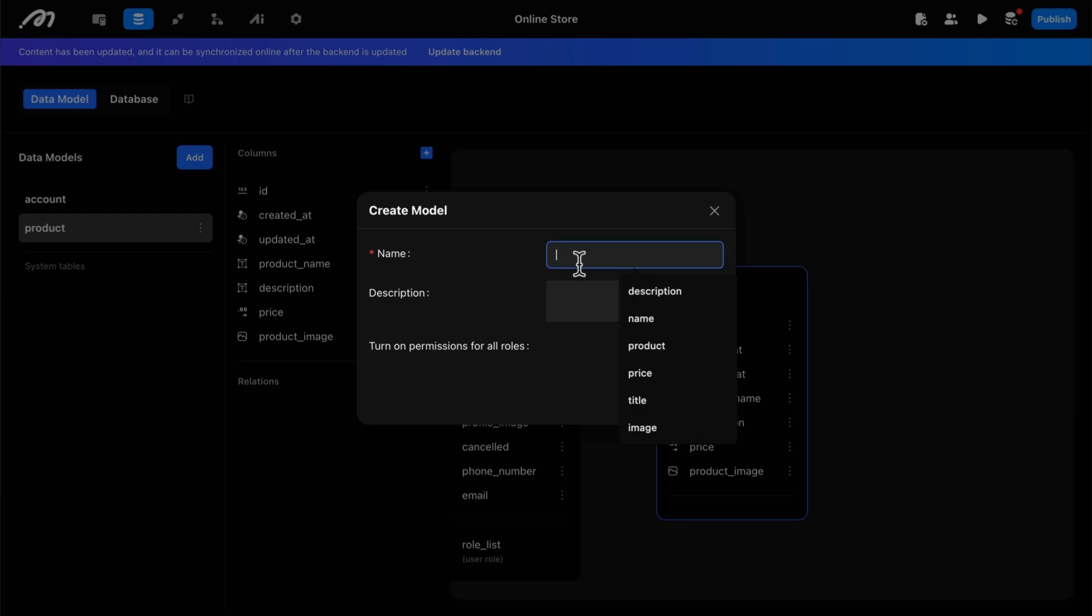
text(sho)
click(657, 319)
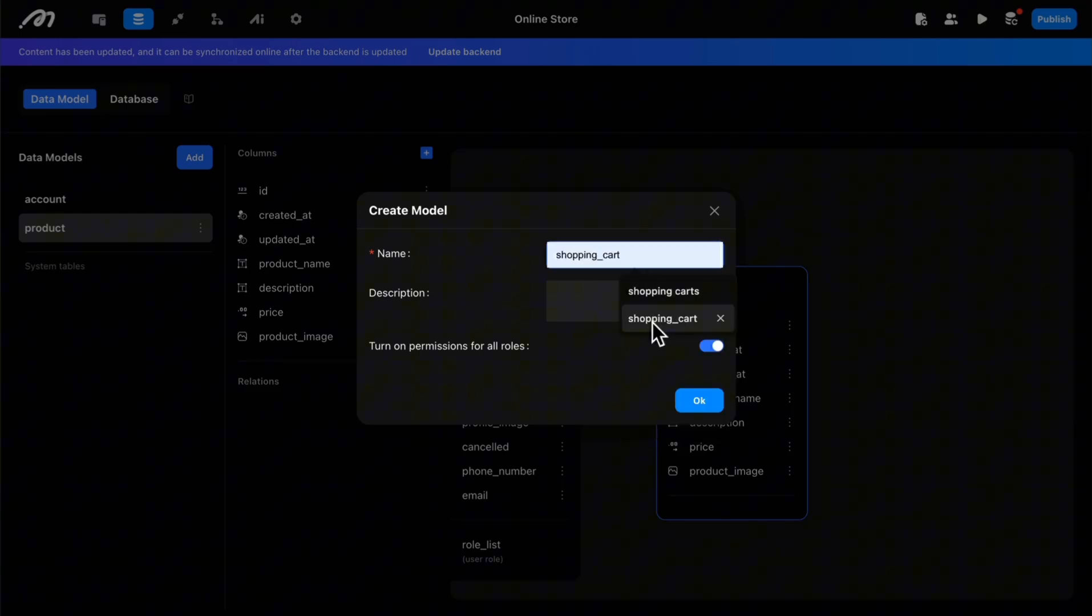
click(699, 401)
Step: Add an Integer column named quantity to the shopping_cart model
click(426, 153)
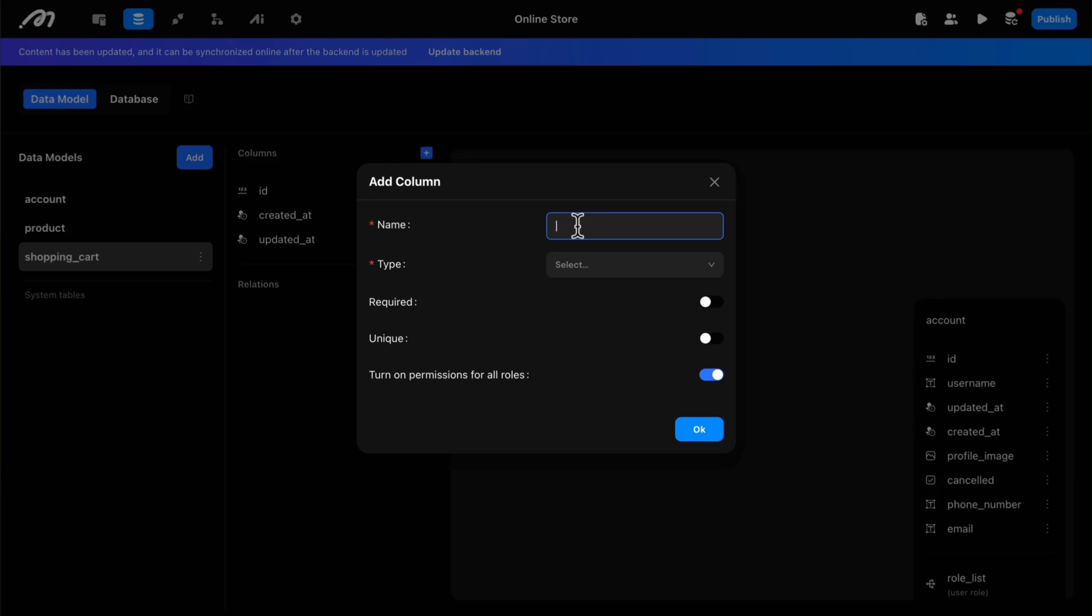
text(quantity)
click(570, 264)
click(571, 343)
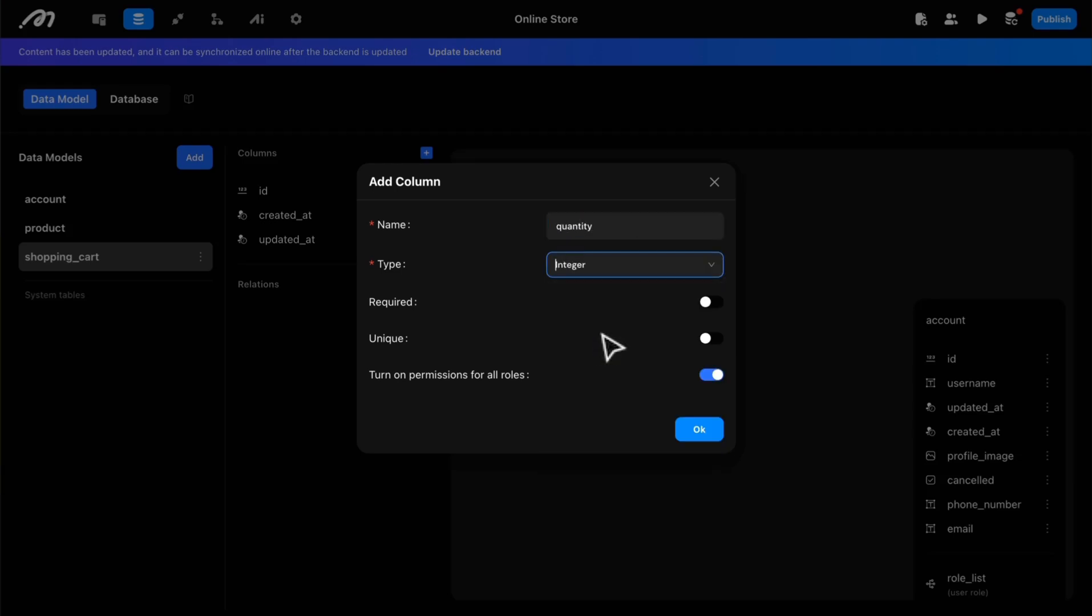
click(701, 430)
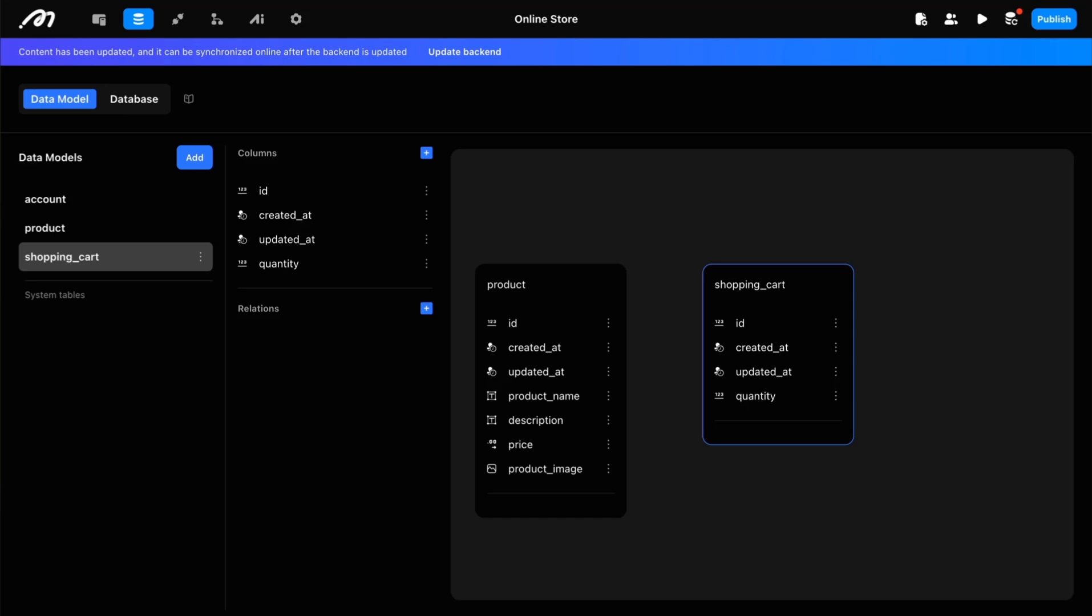
Step: Add an Infinite precision decimal column named total_price to the shopping_cart model
click(426, 154)
text(total_pri)
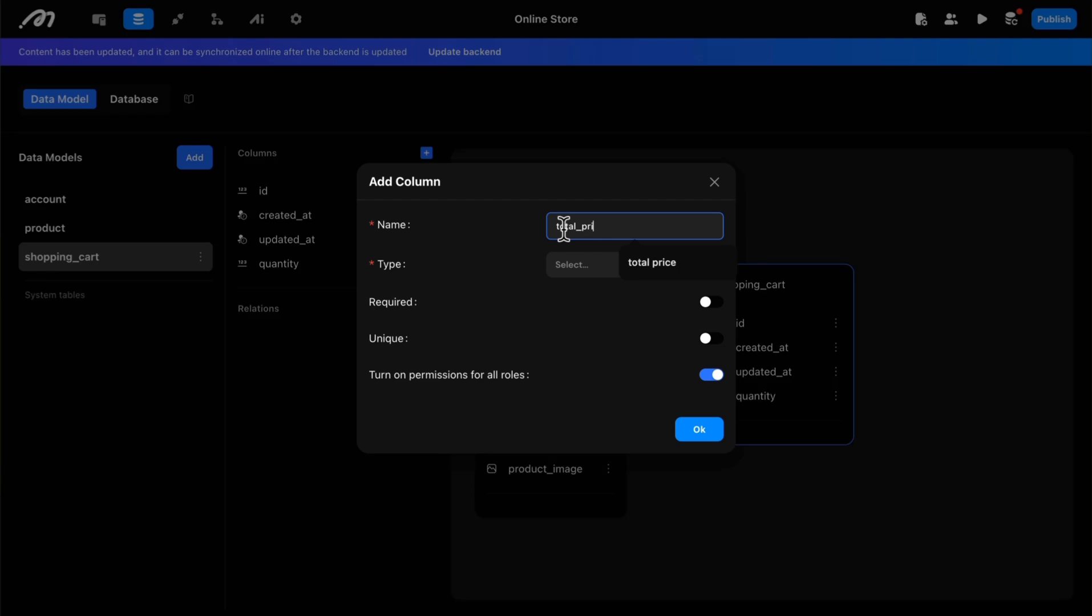
text(ce)
click(575, 265)
click(582, 371)
click(700, 429)
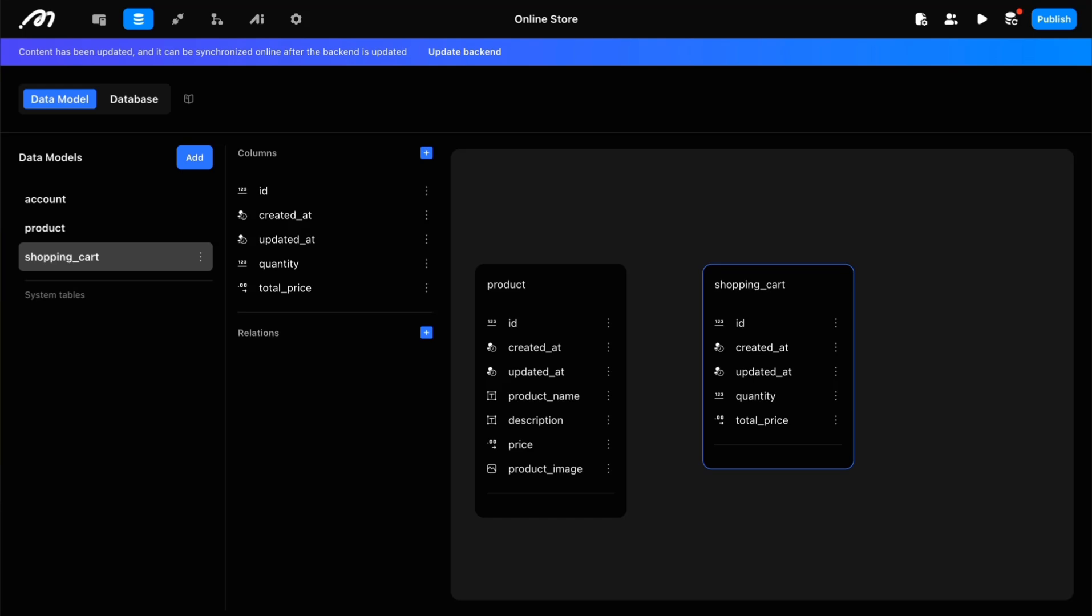
Step: Create a data model named order for the store's purchases
click(203, 164)
click(560, 254)
text(order)
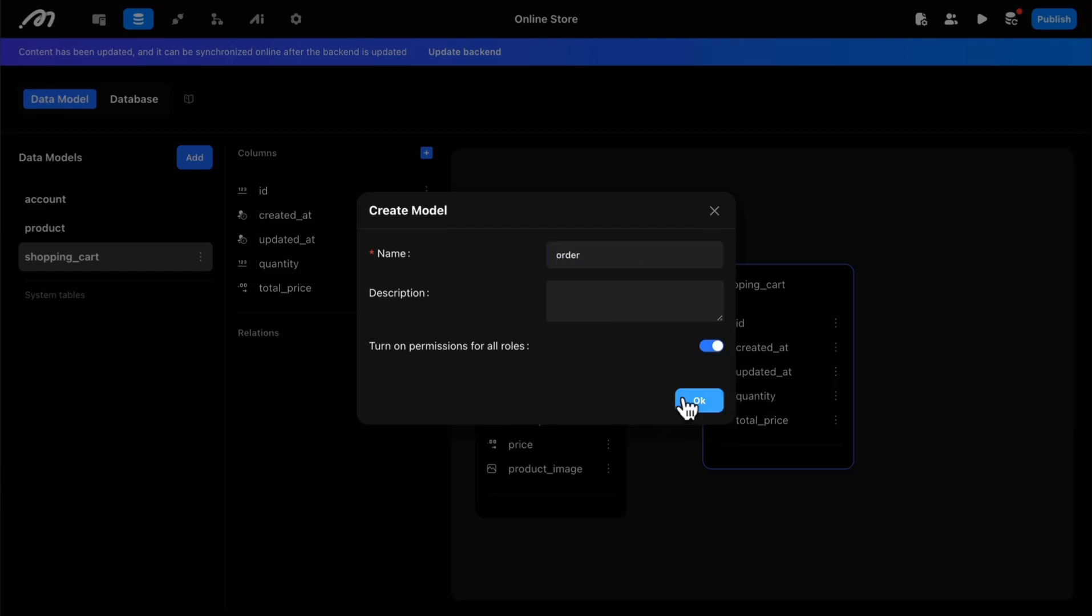
click(691, 403)
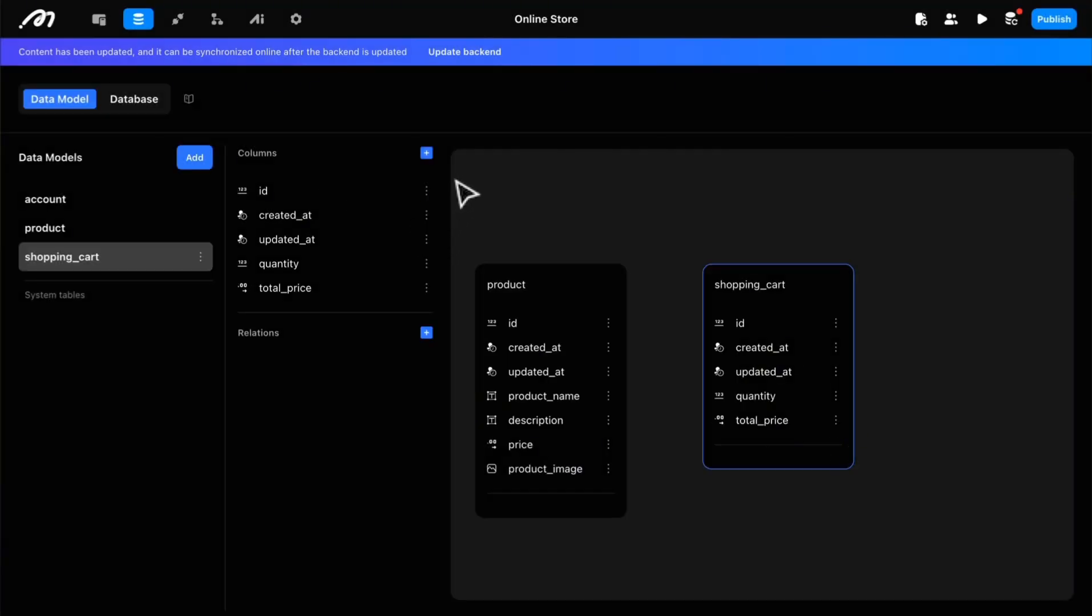
Step: Add a Text column named status to the order model
click(426, 154)
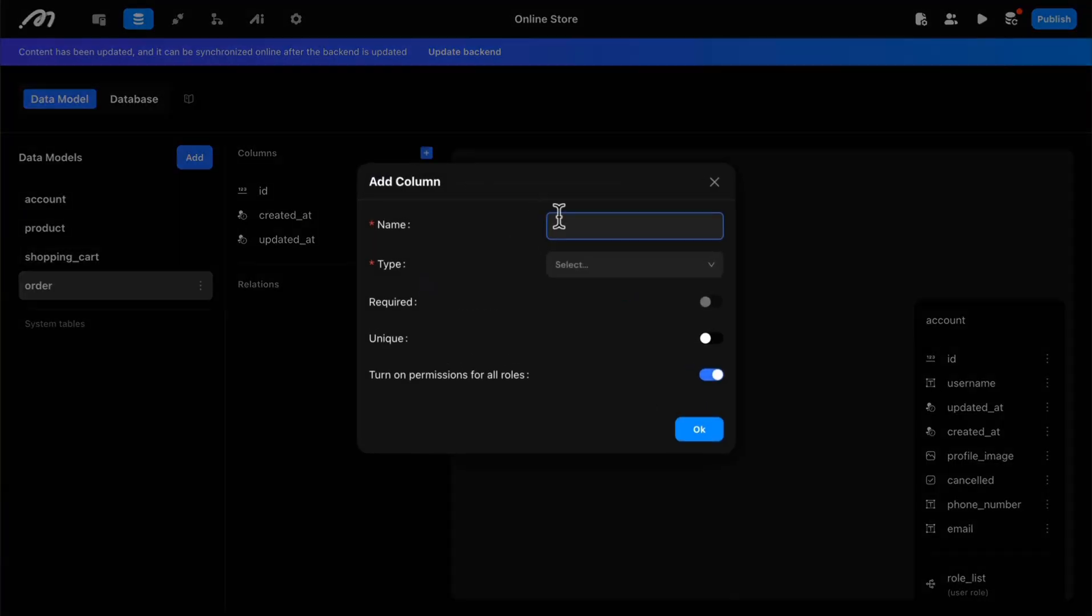
click(559, 218)
text(status)
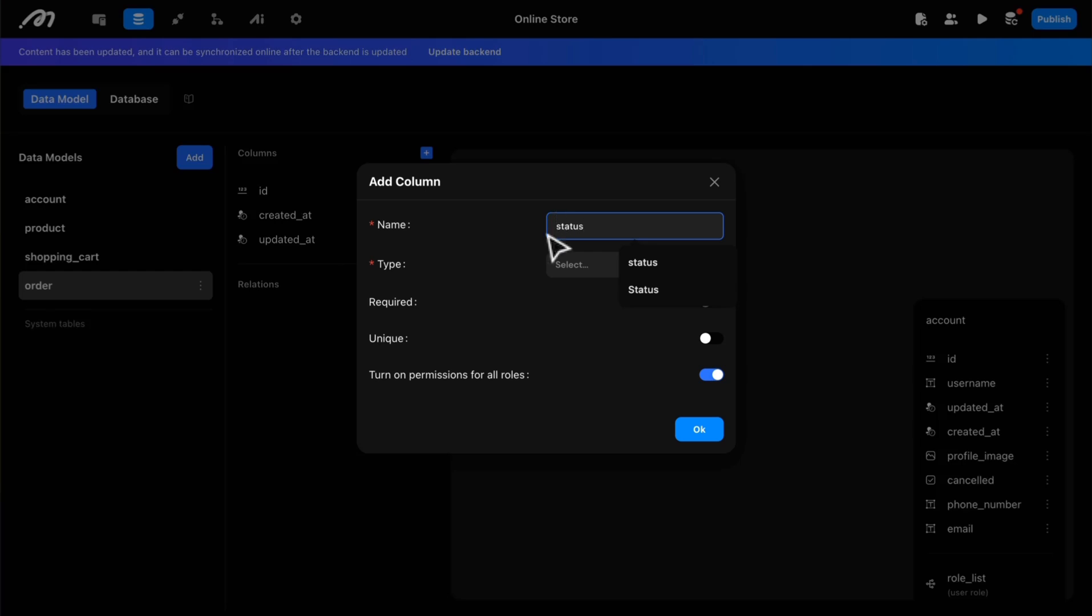
click(578, 264)
click(587, 305)
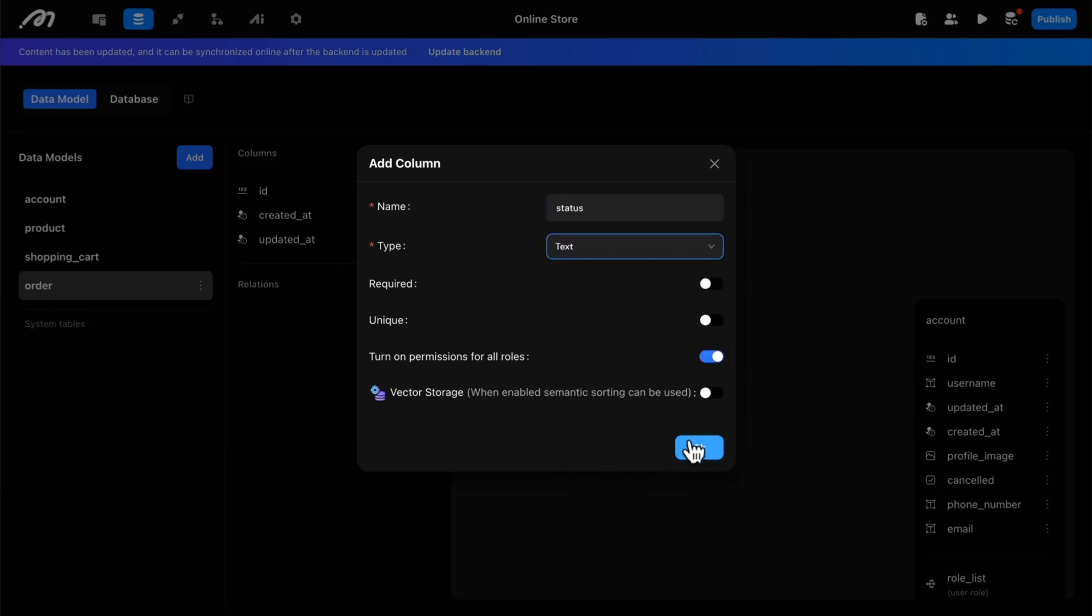
click(692, 450)
Step: Add an Infinite precision decimal column named prices to the order model
click(427, 154)
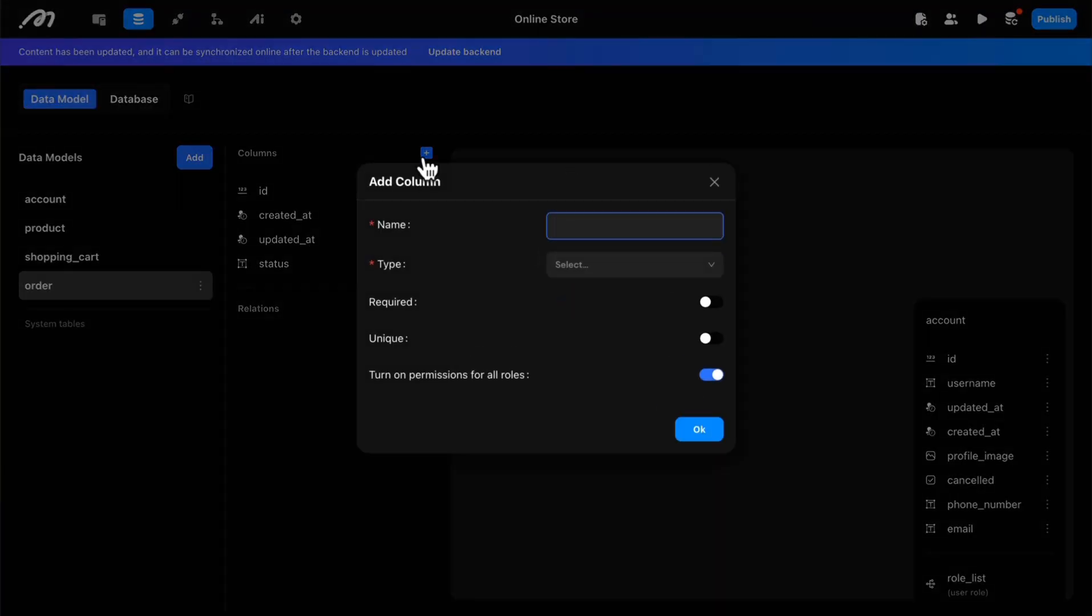
text(prices)
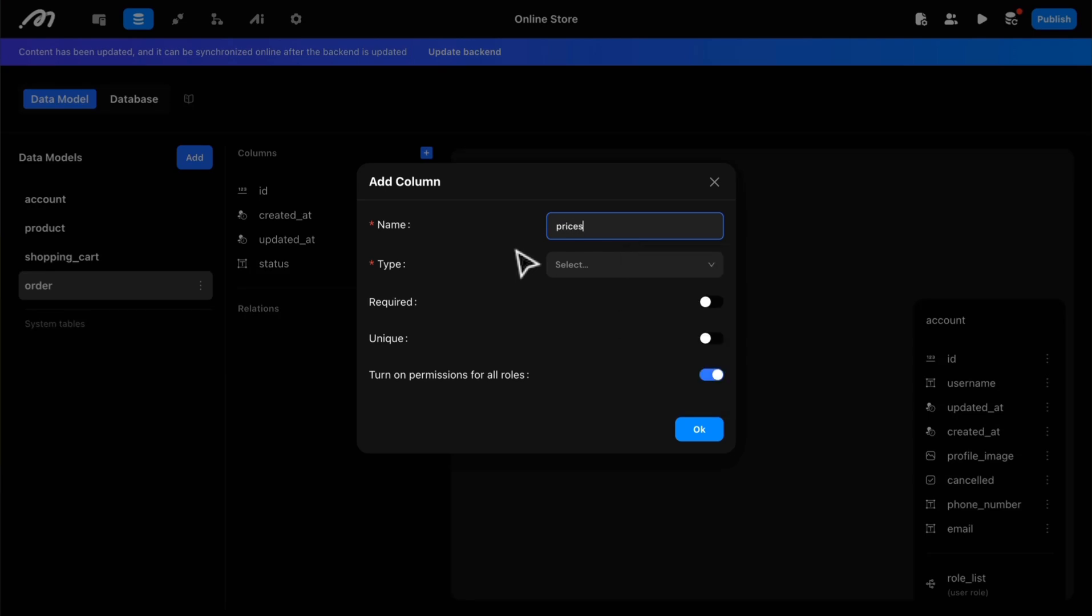
click(575, 268)
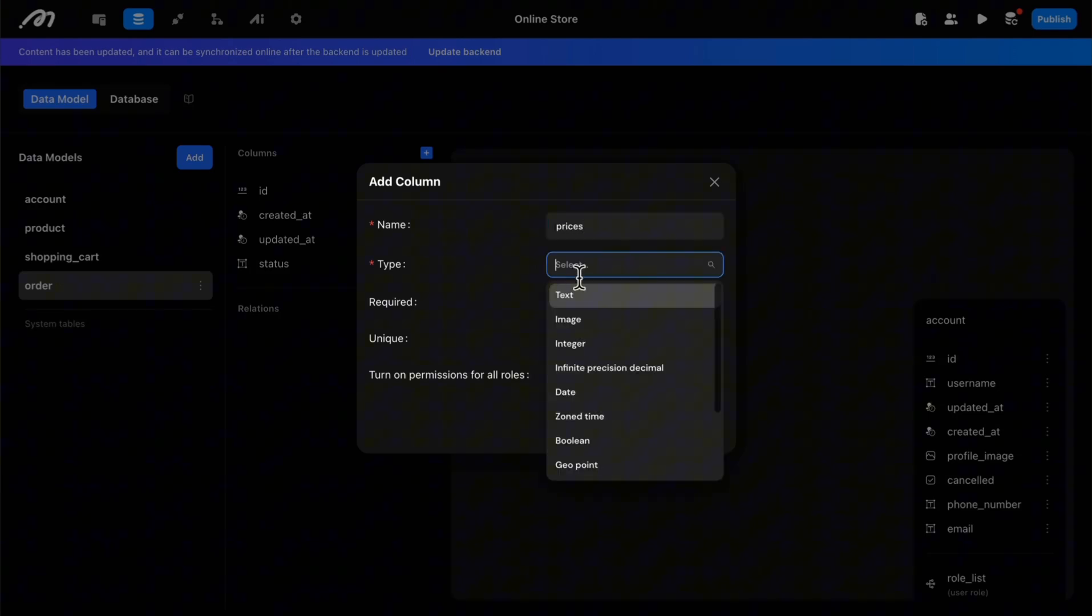
click(591, 364)
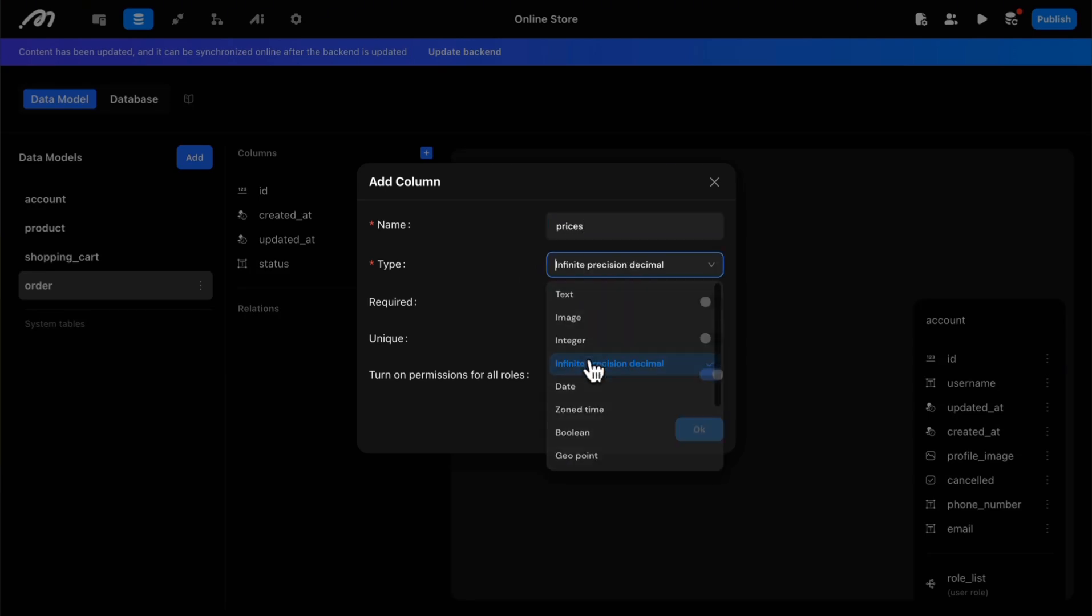
click(697, 434)
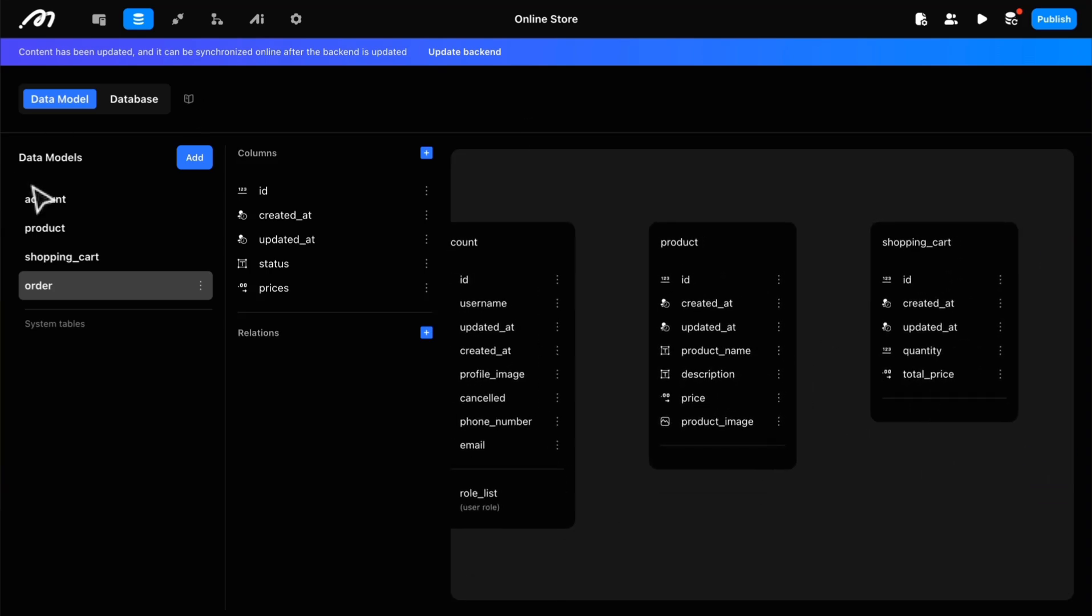
Step: Start a new relation on the product model with shopping_cart as the target table and One to many as the relation type
click(70, 235)
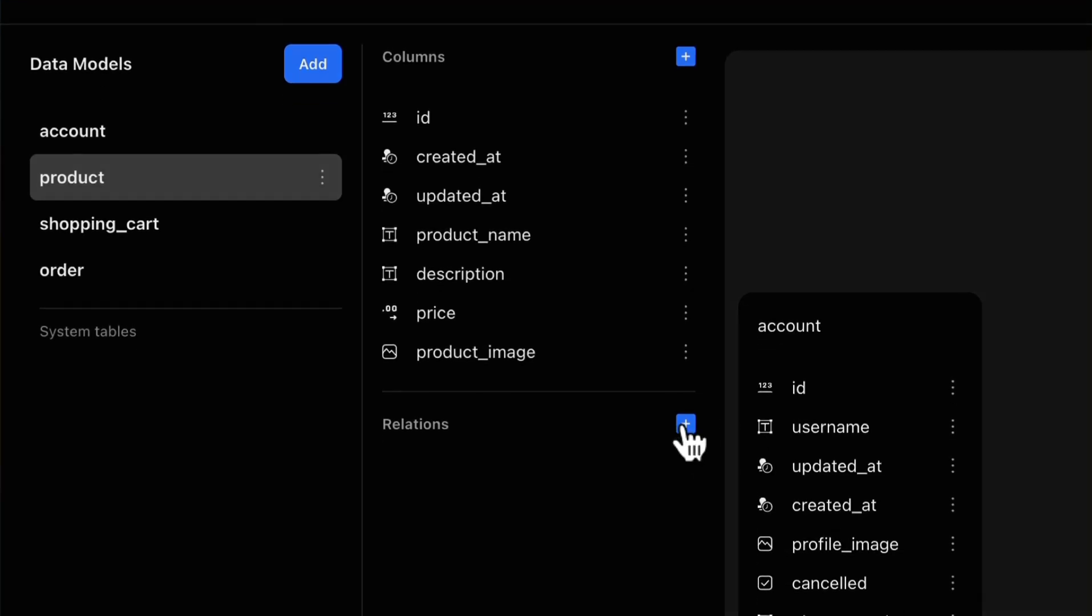
click(686, 424)
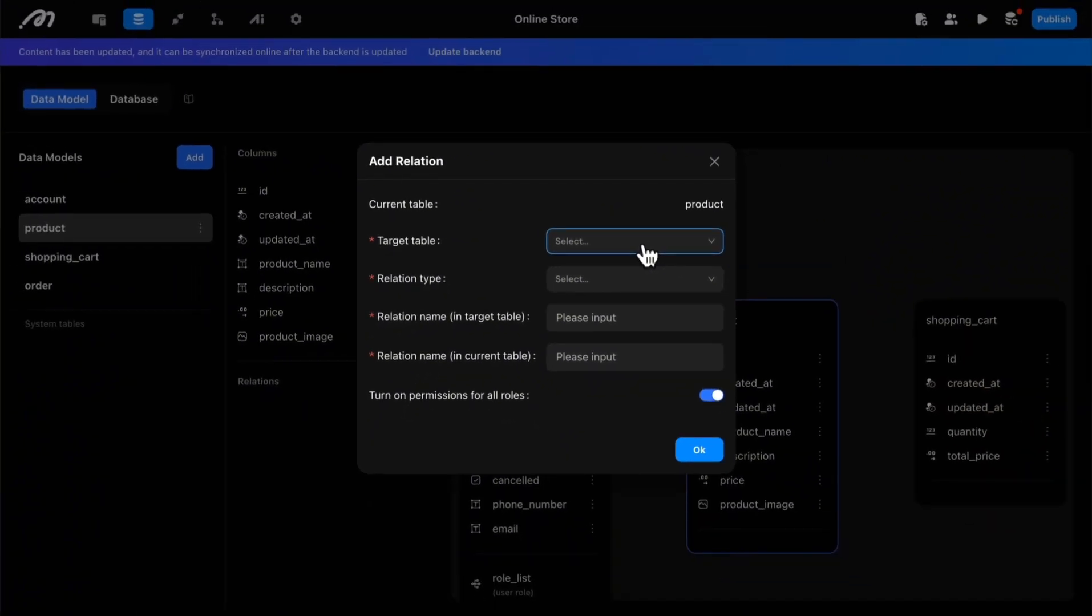
click(647, 253)
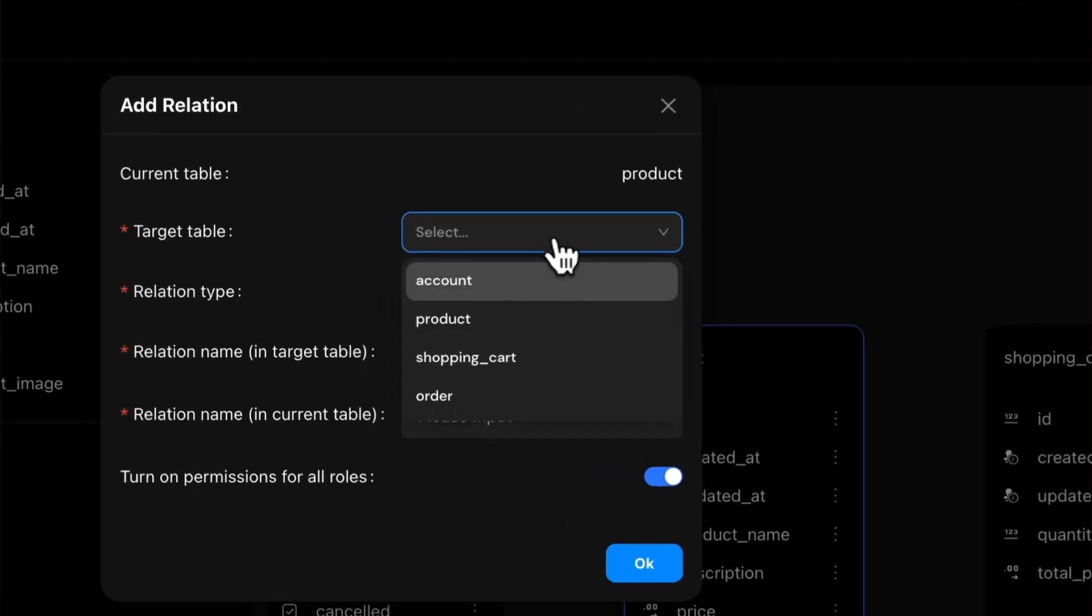
click(534, 364)
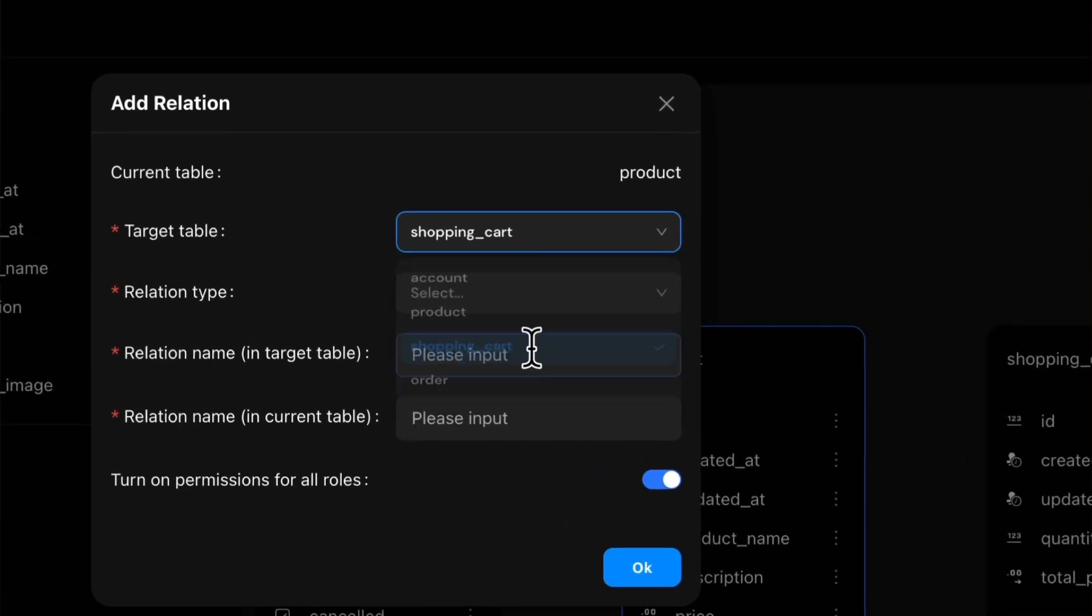
click(516, 294)
click(539, 380)
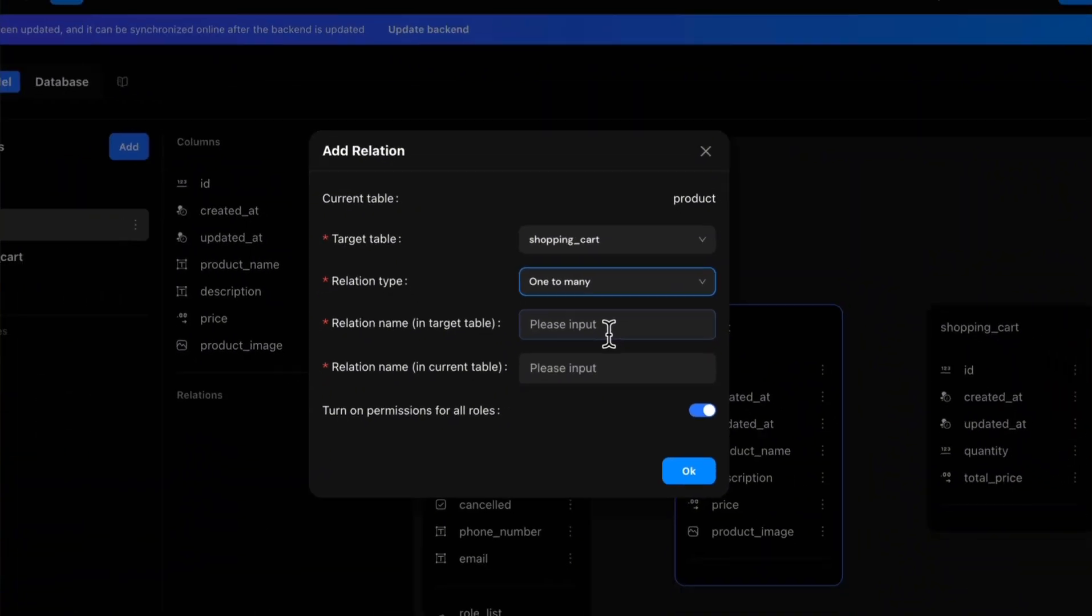
Step: Name the relation product in the target table and cart in the current table, and save the product to shopping_cart relation
click(526, 368)
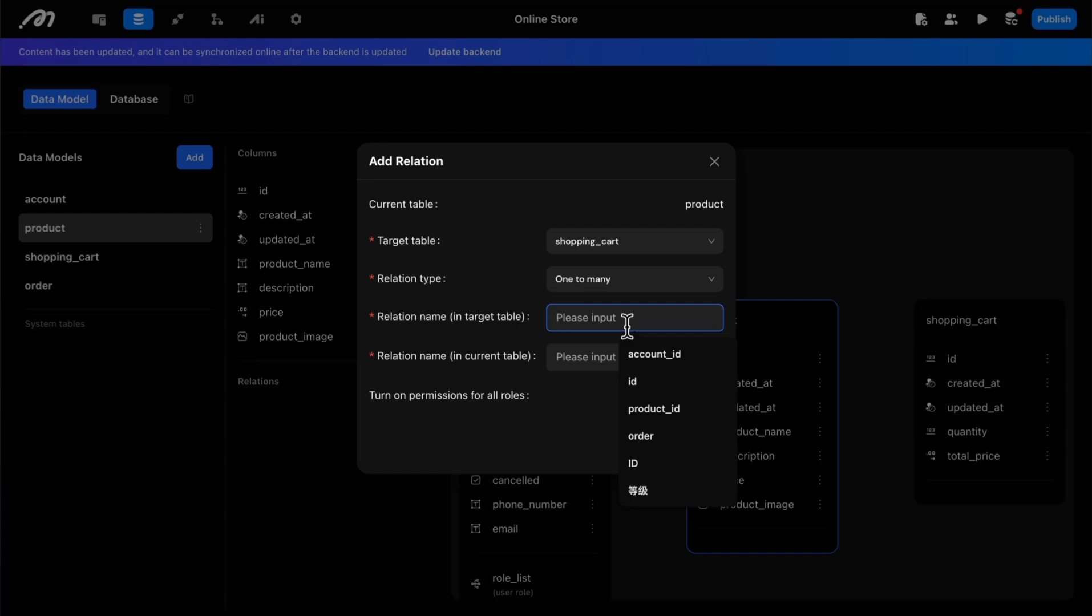
text(prudtc)
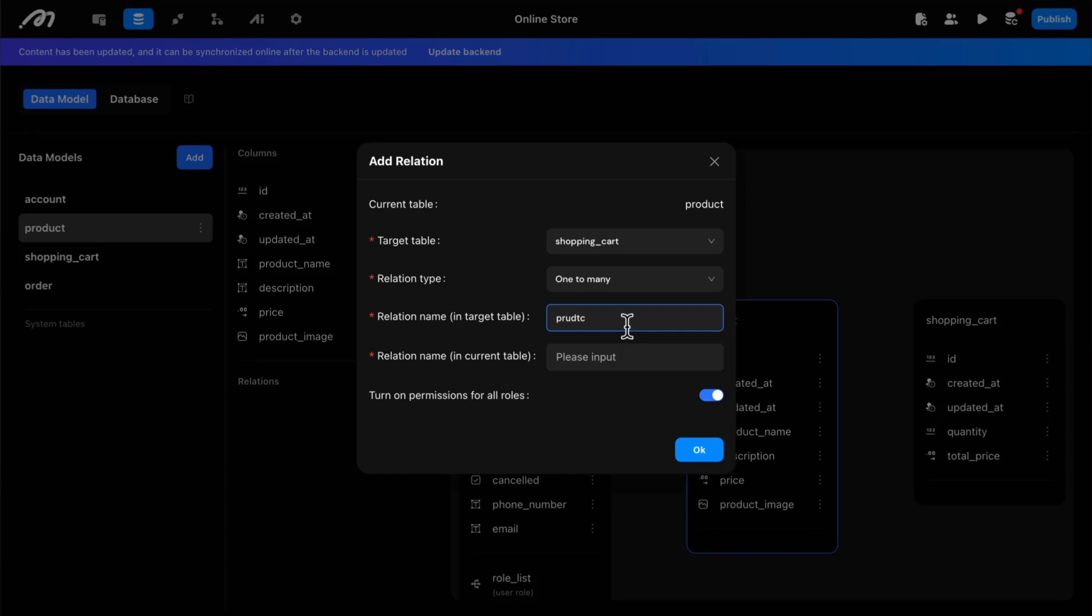
key(BackSpace)
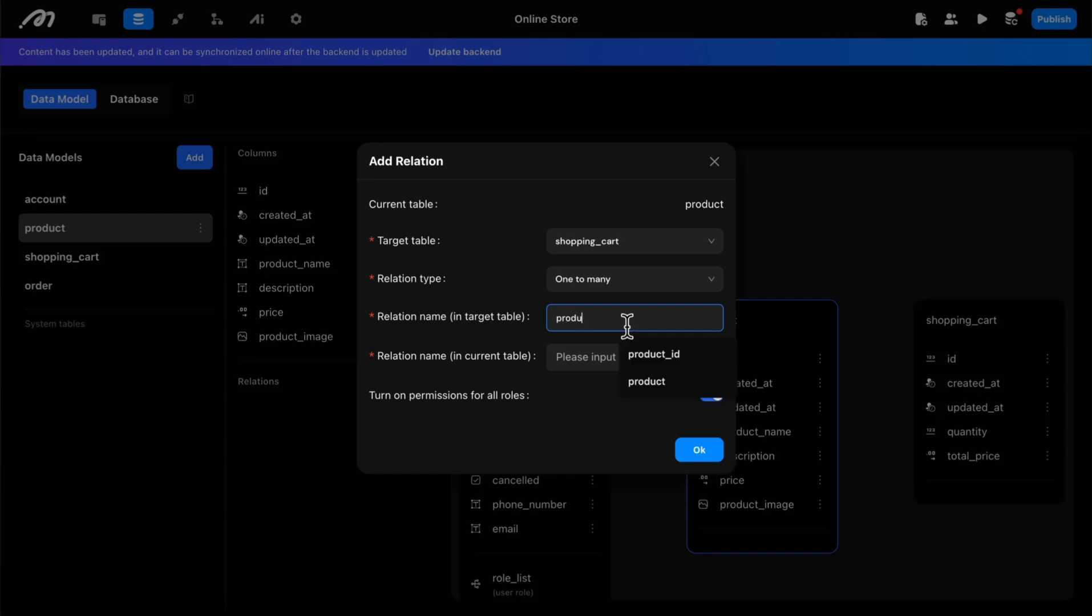
click(577, 362)
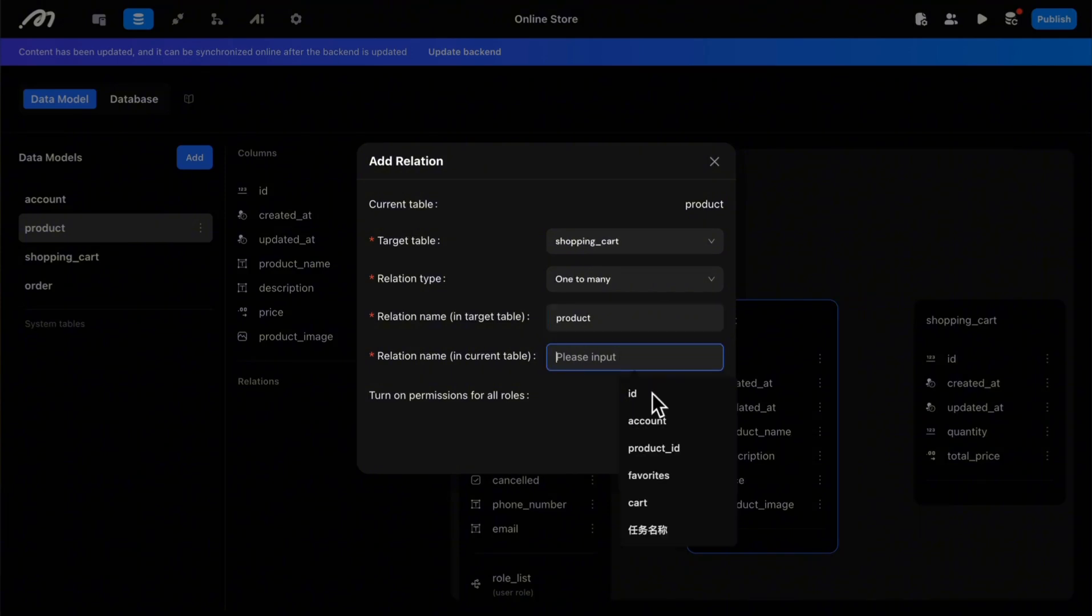
text(car)
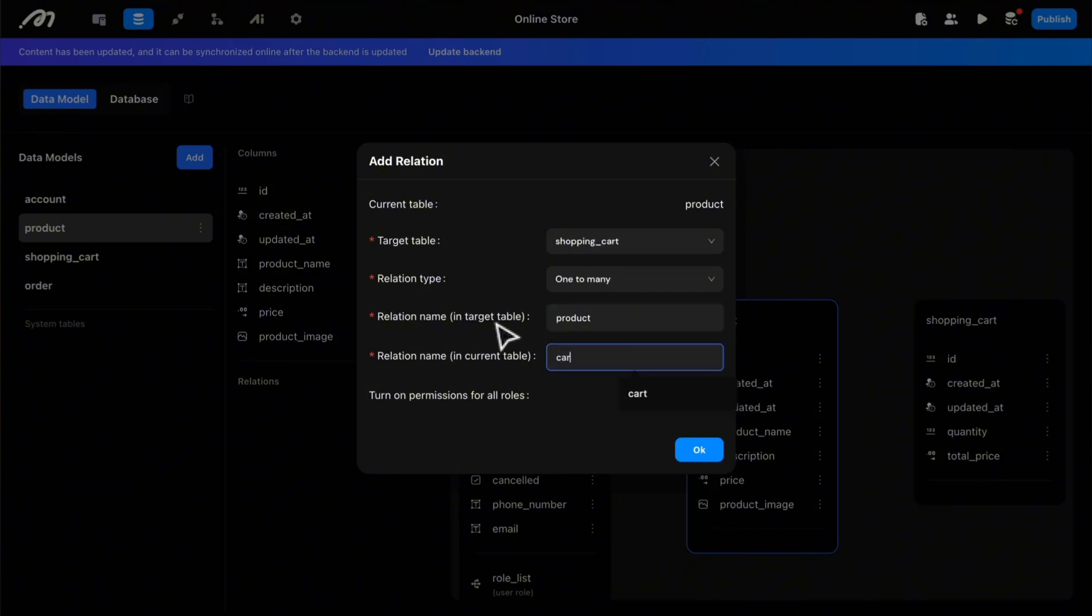
text(t)
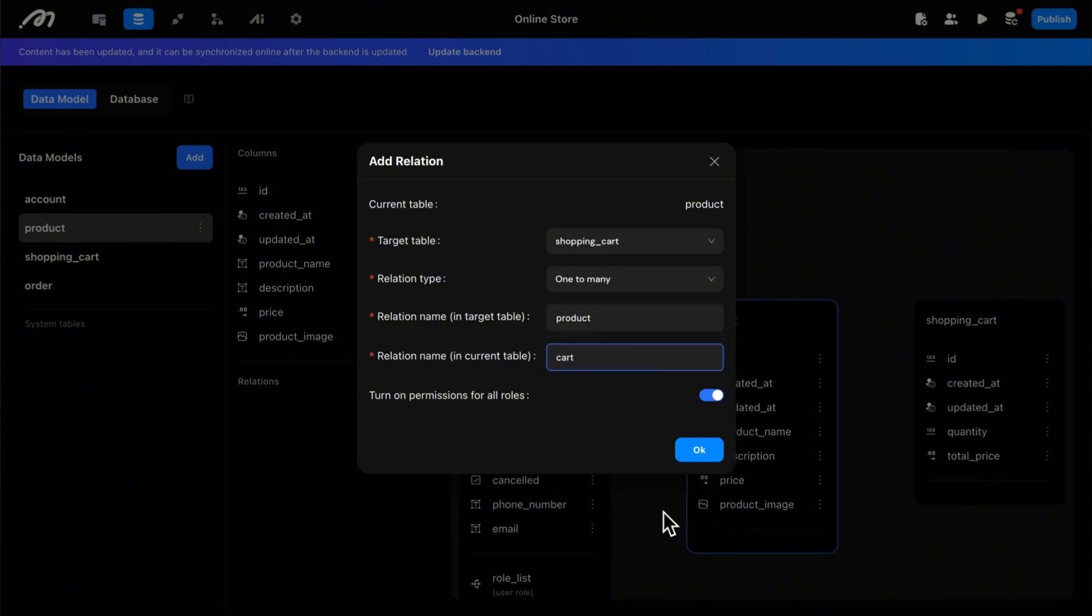
click(692, 438)
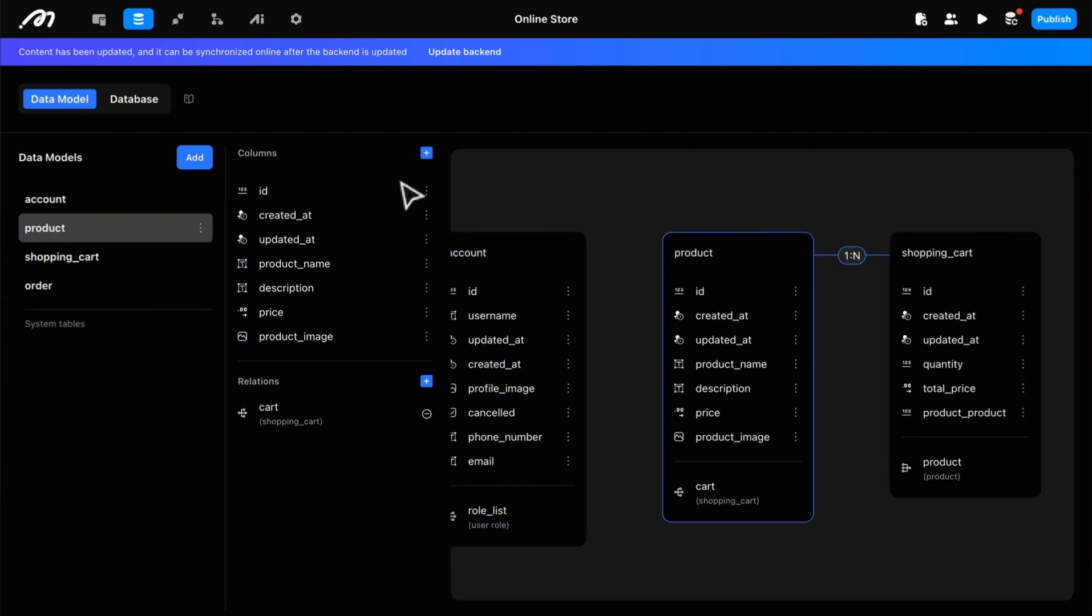
Step: Start a new relation on the account model with order as the target table and One to many as the relation type
click(85, 201)
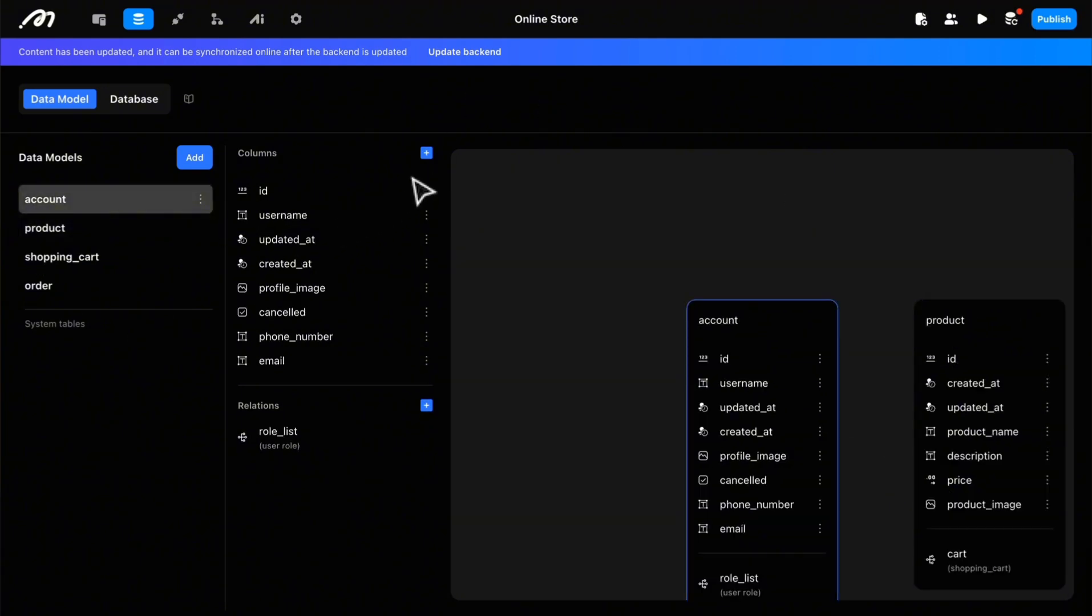
click(426, 406)
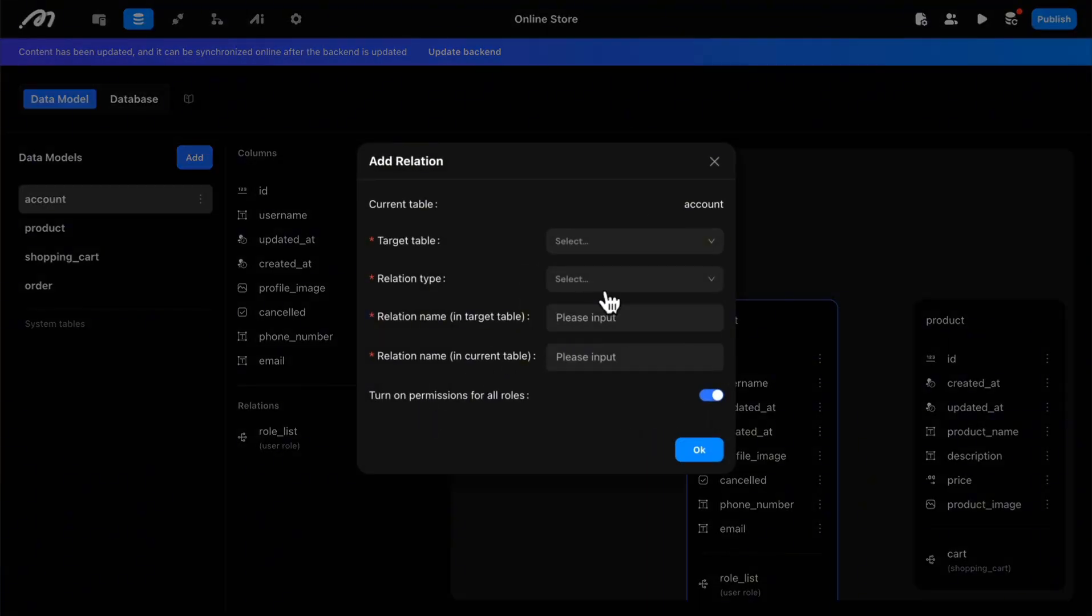
click(585, 241)
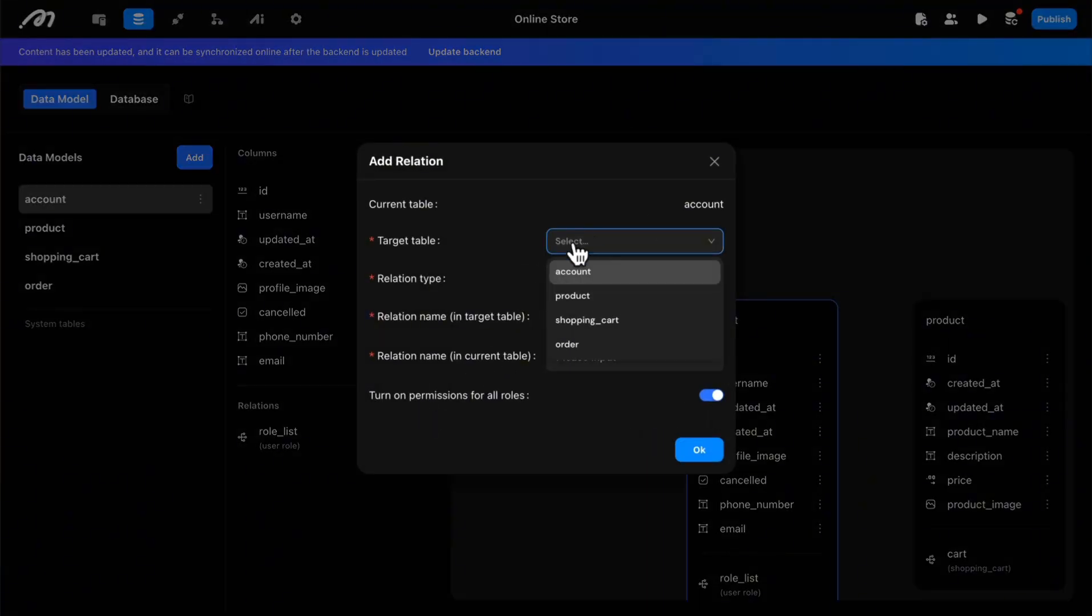
click(572, 344)
click(596, 283)
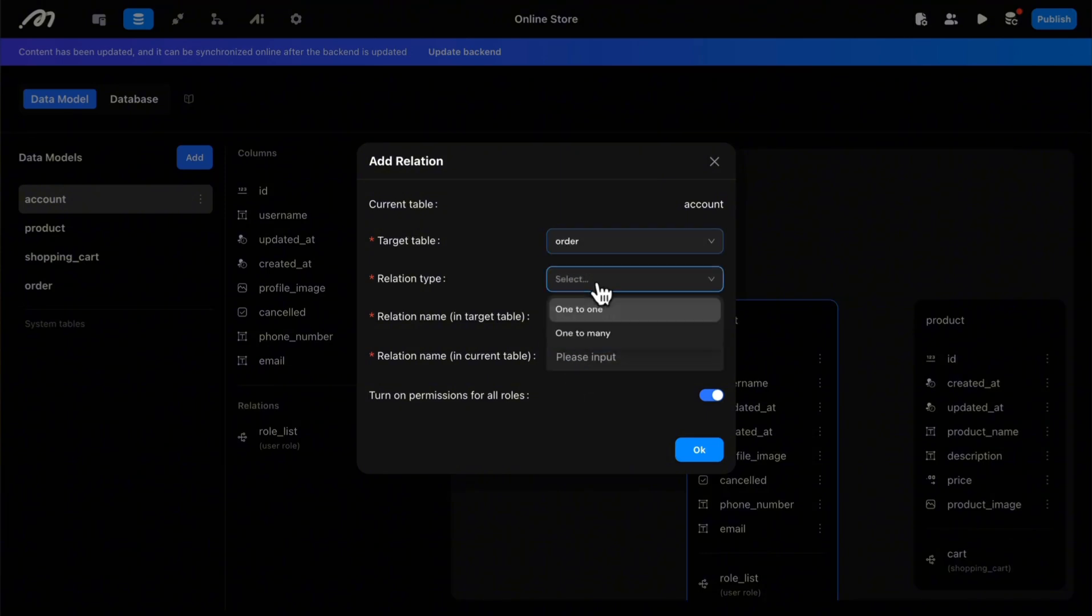
click(588, 338)
Step: Name the relation account in the target table and order in the current table, and save the account to order relation
click(591, 319)
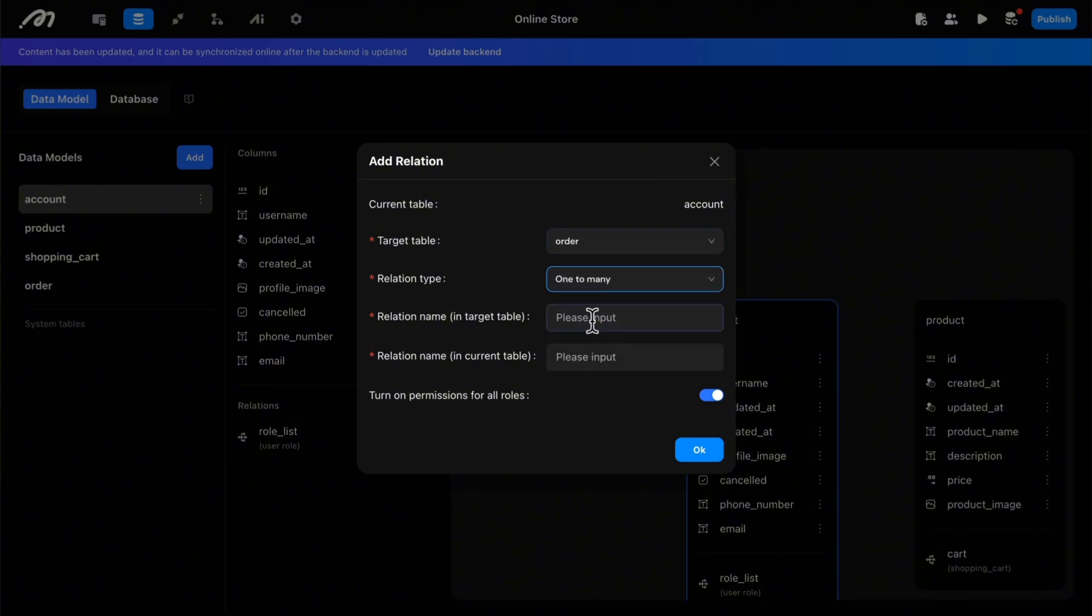
text(ac)
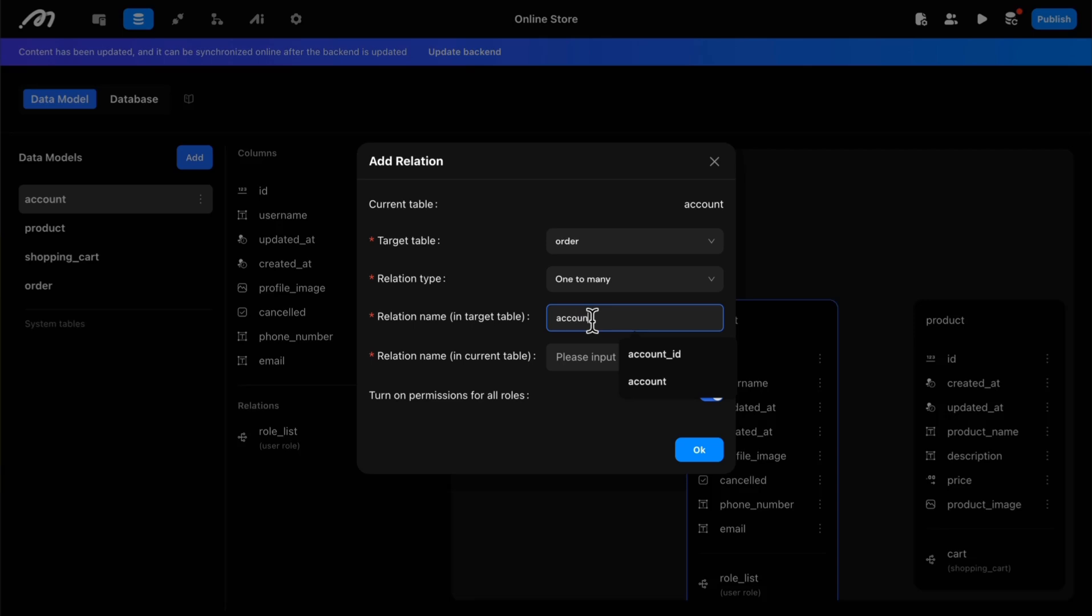
text(count)
click(563, 357)
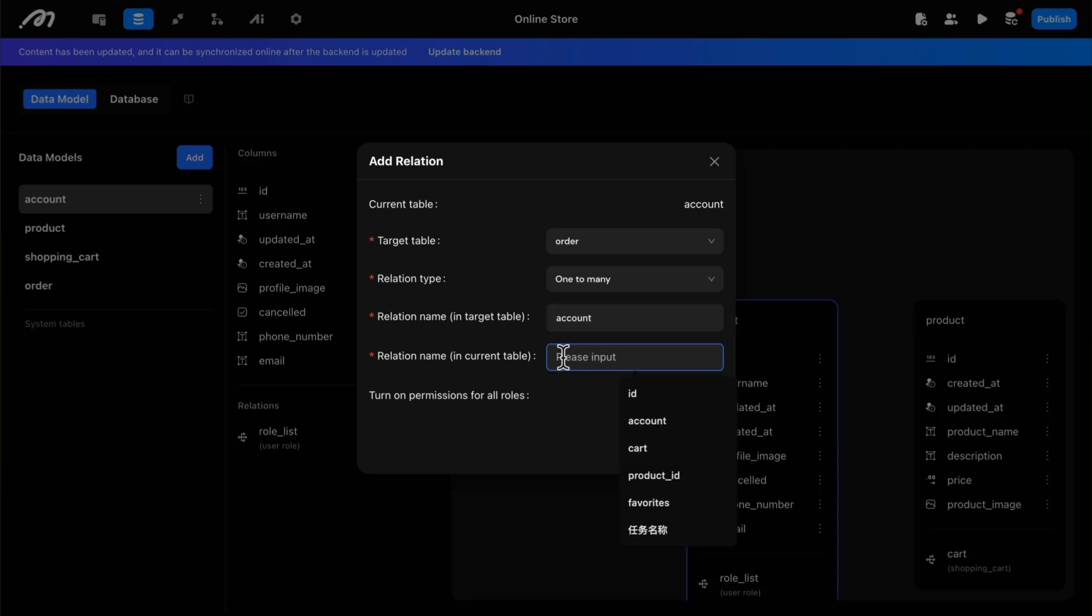
text(order)
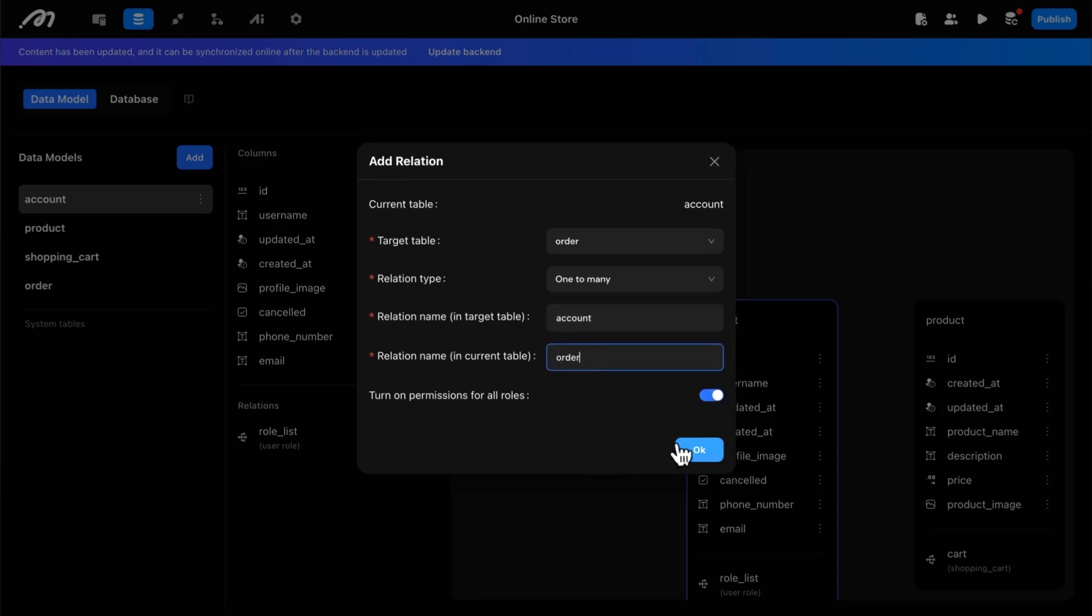
click(688, 451)
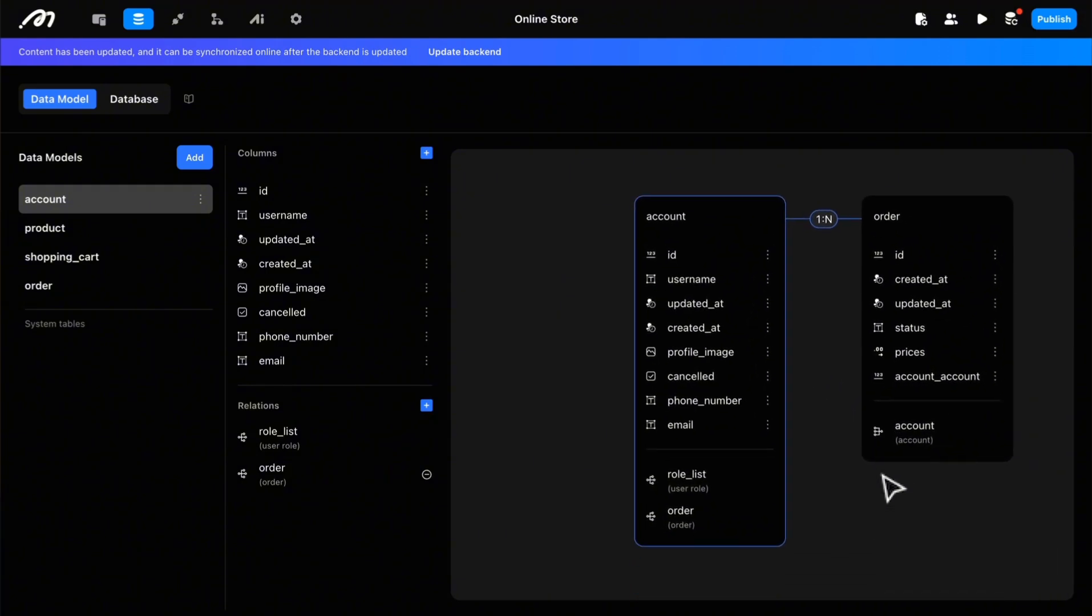
Step: Start another relation on the account model with shopping_cart as the target table and One to many as the relation type
click(426, 406)
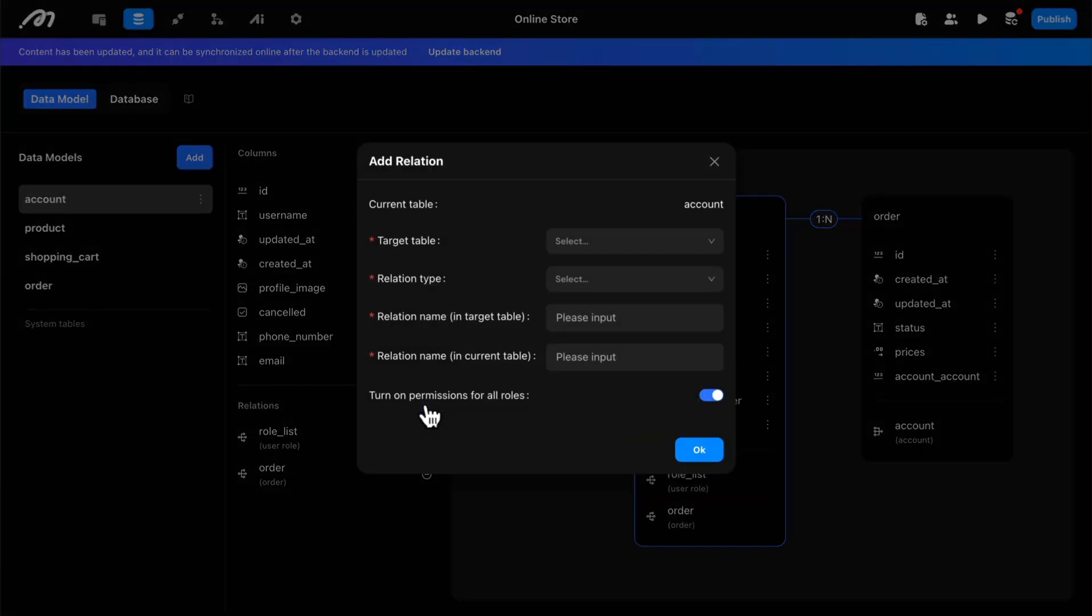
click(626, 243)
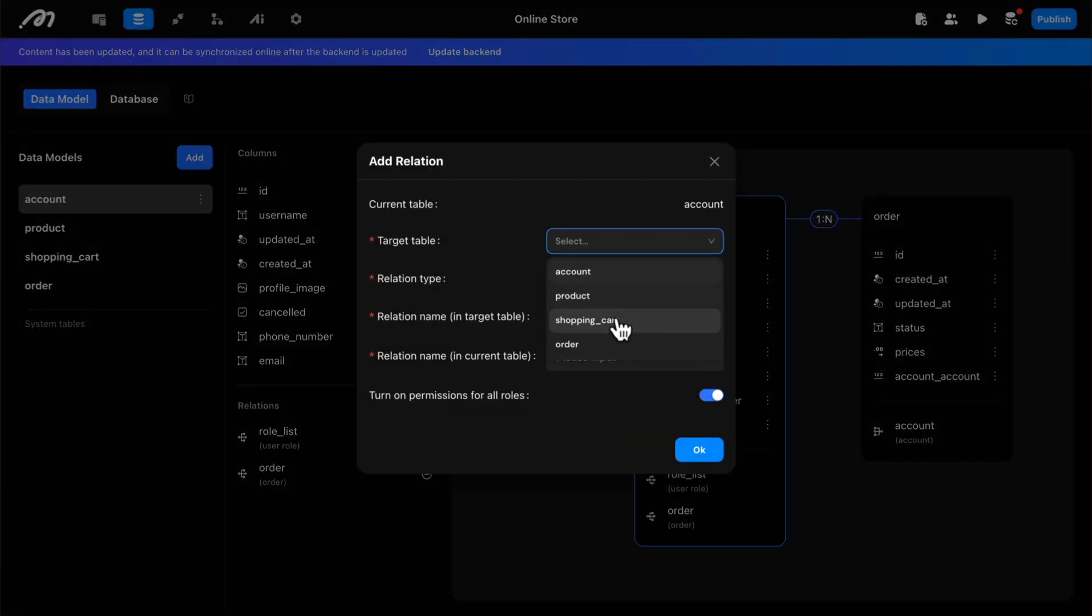
click(620, 322)
click(598, 280)
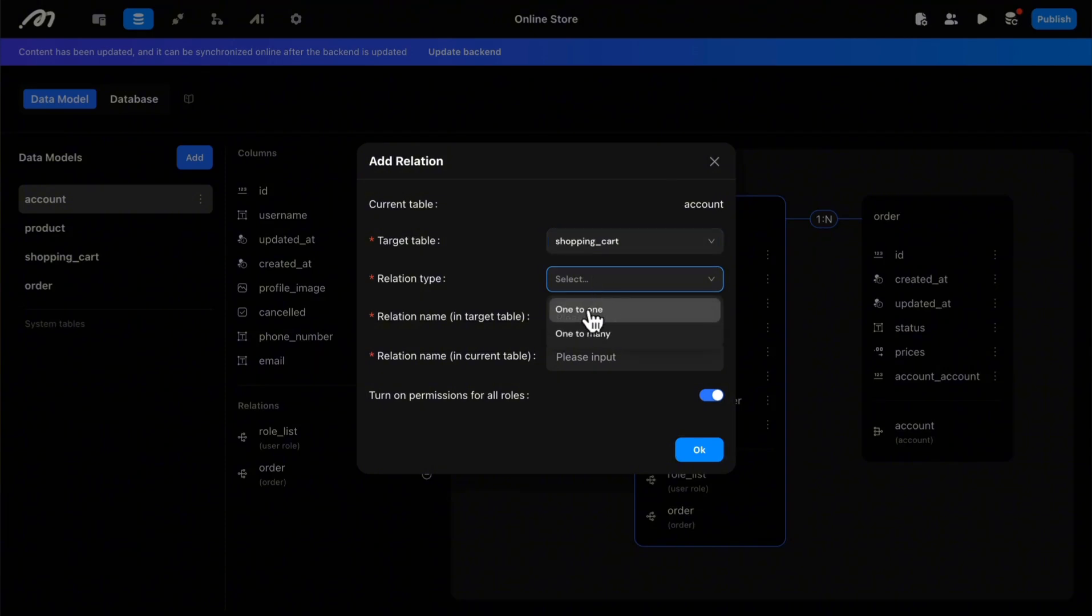
click(593, 338)
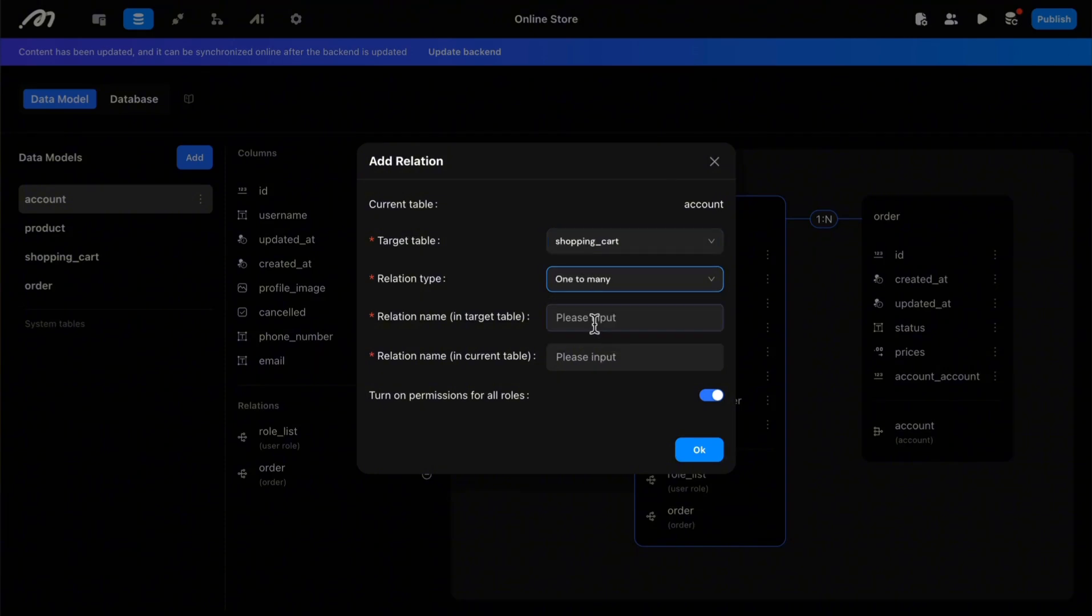
Step: Name the relation account in the target table and cart in the current table, and save the account to shopping_cart relation
click(594, 324)
text(account)
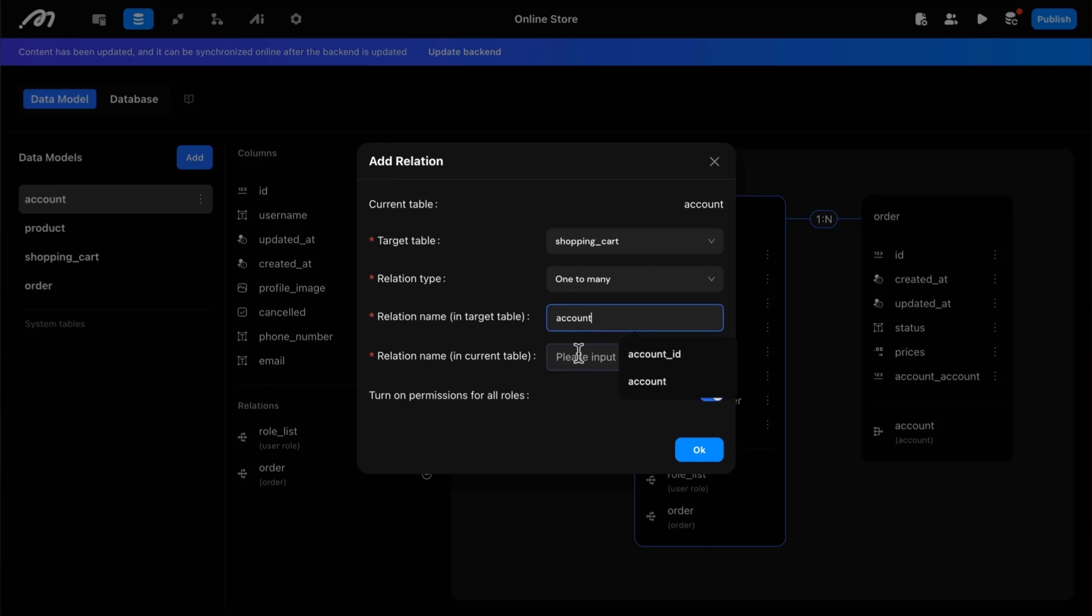
click(578, 354)
text(cart)
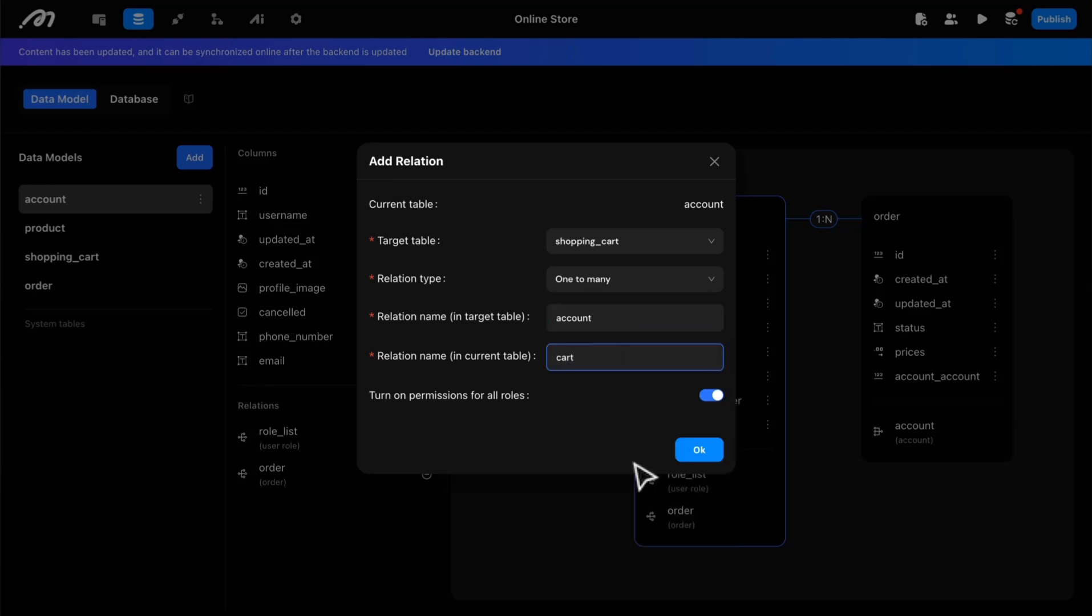
click(693, 456)
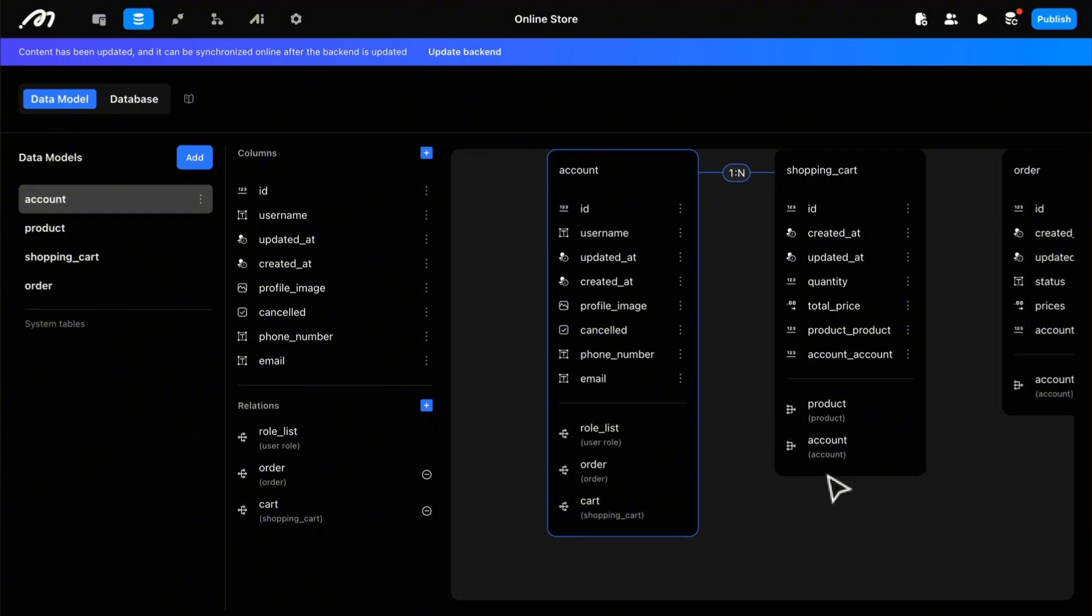
Step: Start a new relation on the order model with shopping_cart as the target table and One to many as the relation type
click(40, 288)
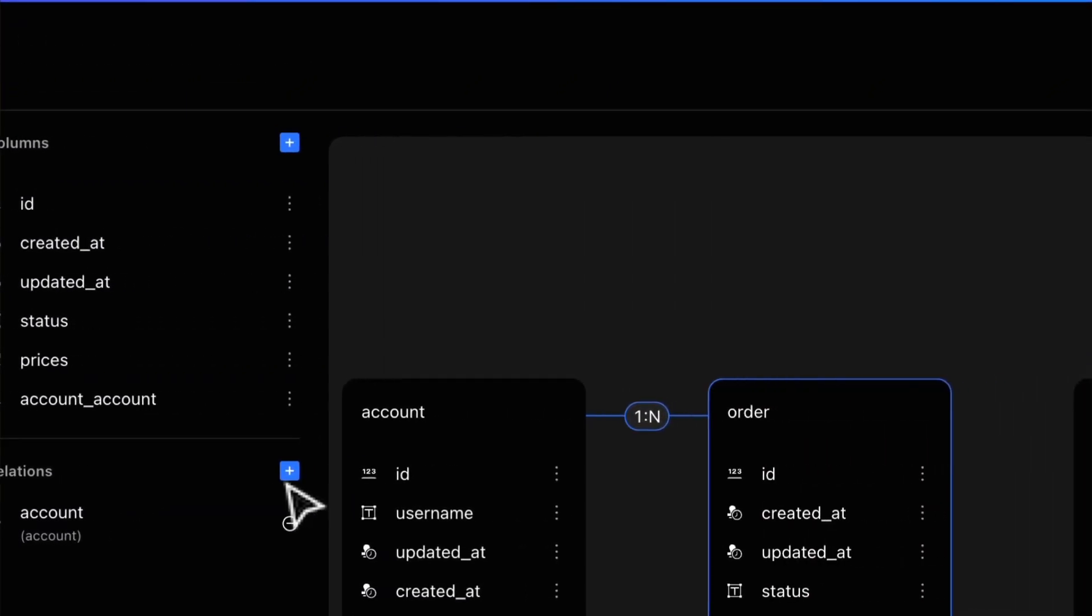
click(289, 472)
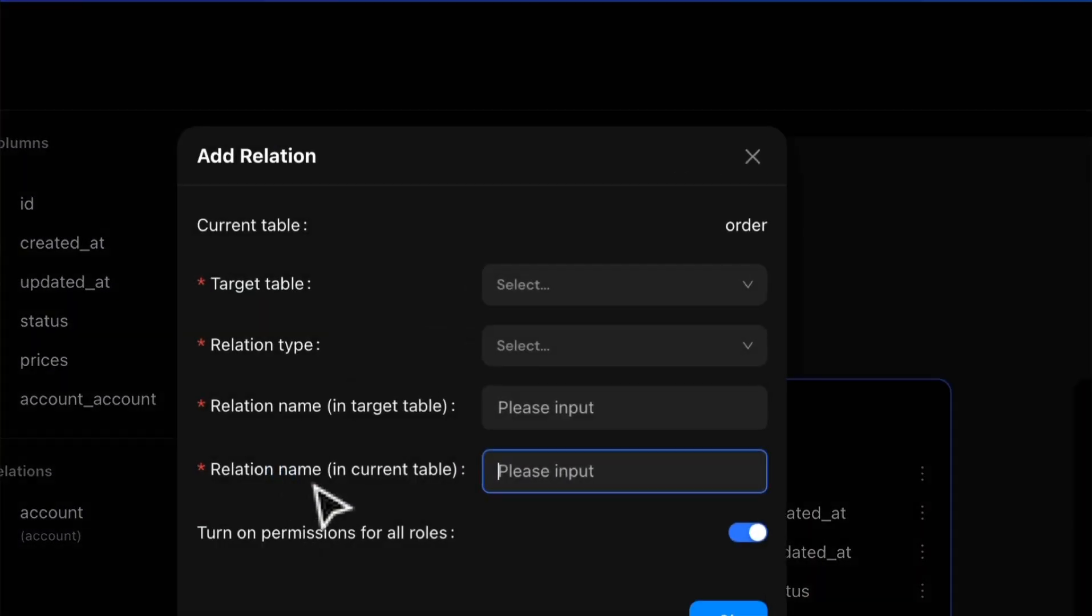
click(559, 290)
click(537, 432)
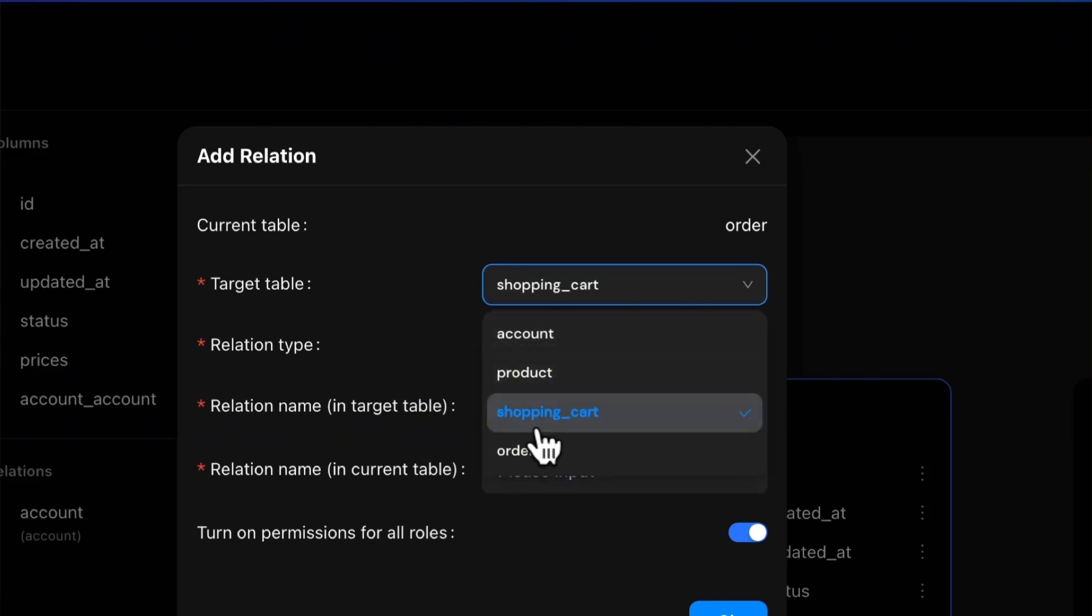
click(540, 344)
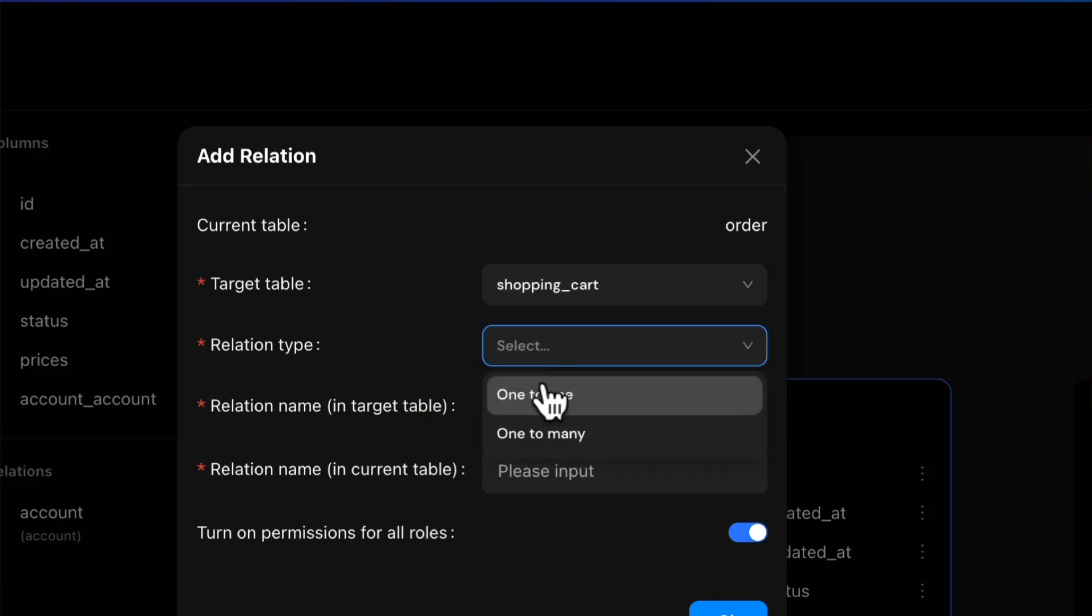
click(542, 435)
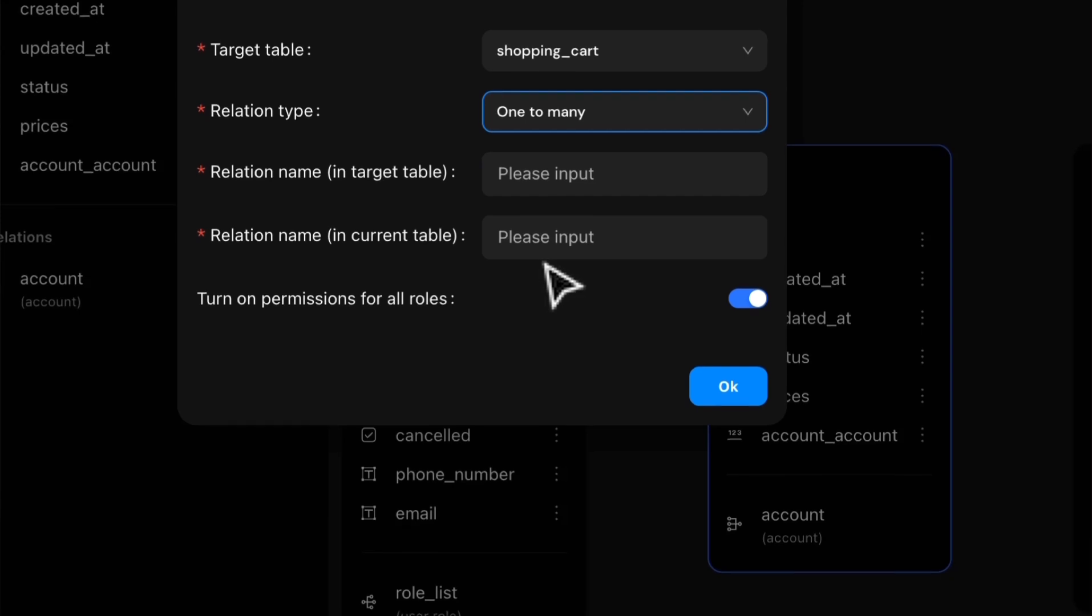
Step: Name the relation order in the target table and cart in the current table, and save the order to shopping_cart relation
click(530, 184)
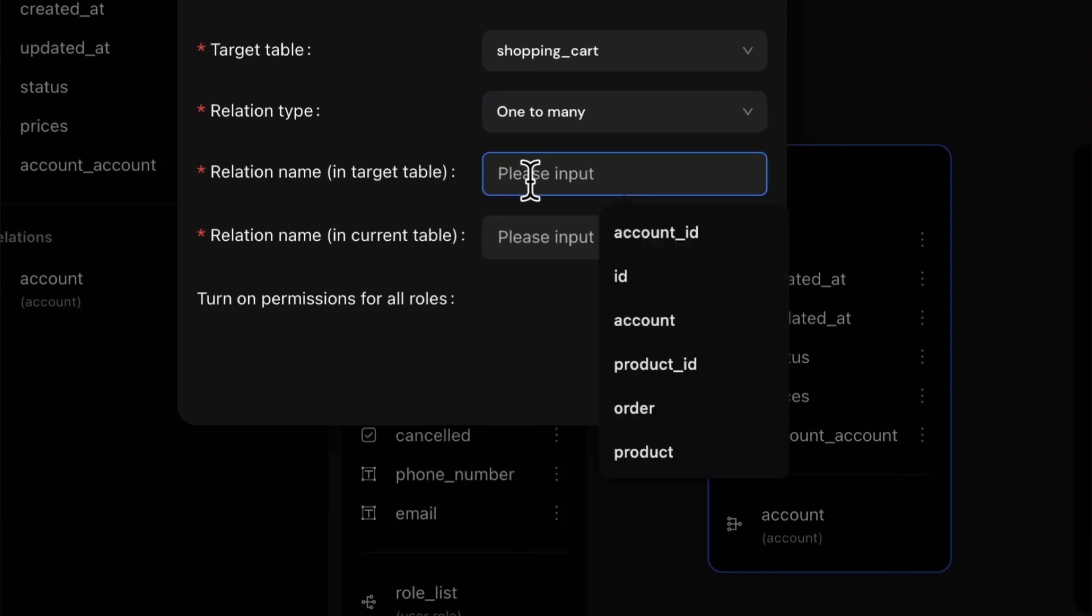
text(order)
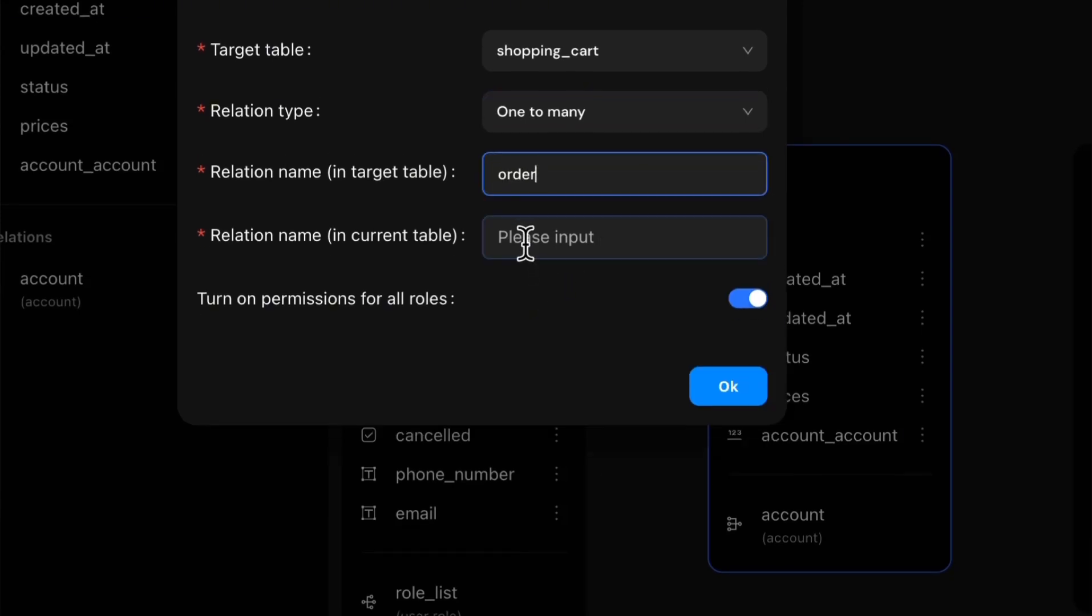
click(525, 243)
text(cart)
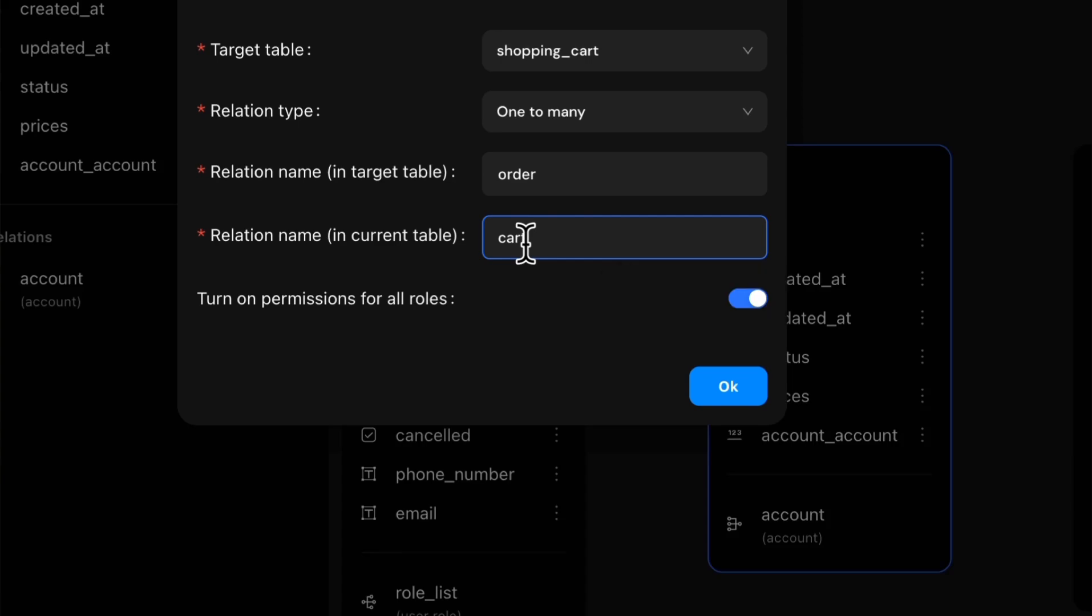
click(721, 399)
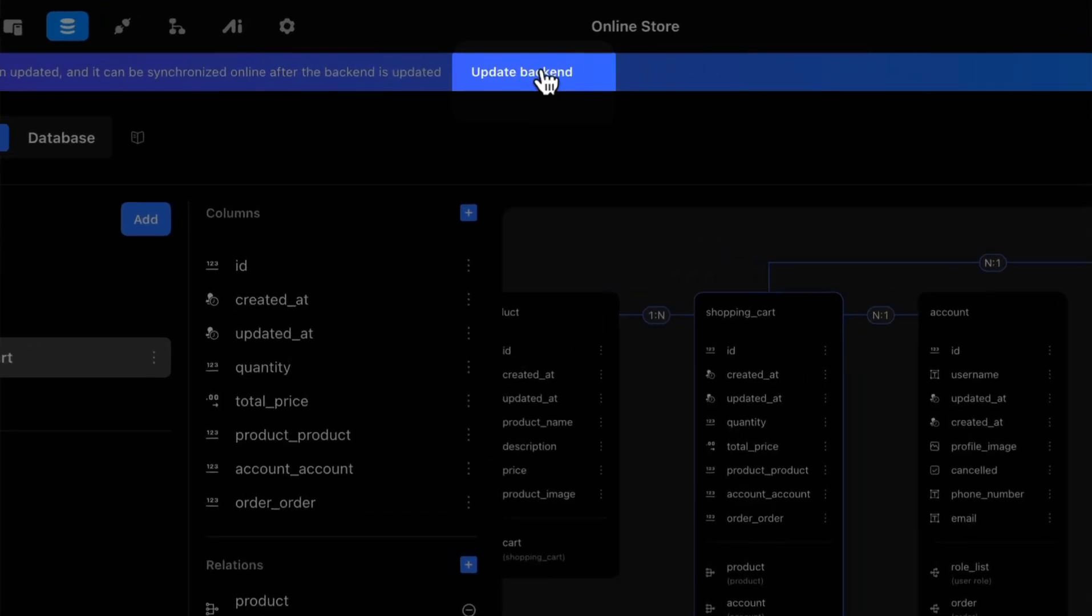
Step: Update the backend with the data model changes and view the whole model diagram
click(473, 53)
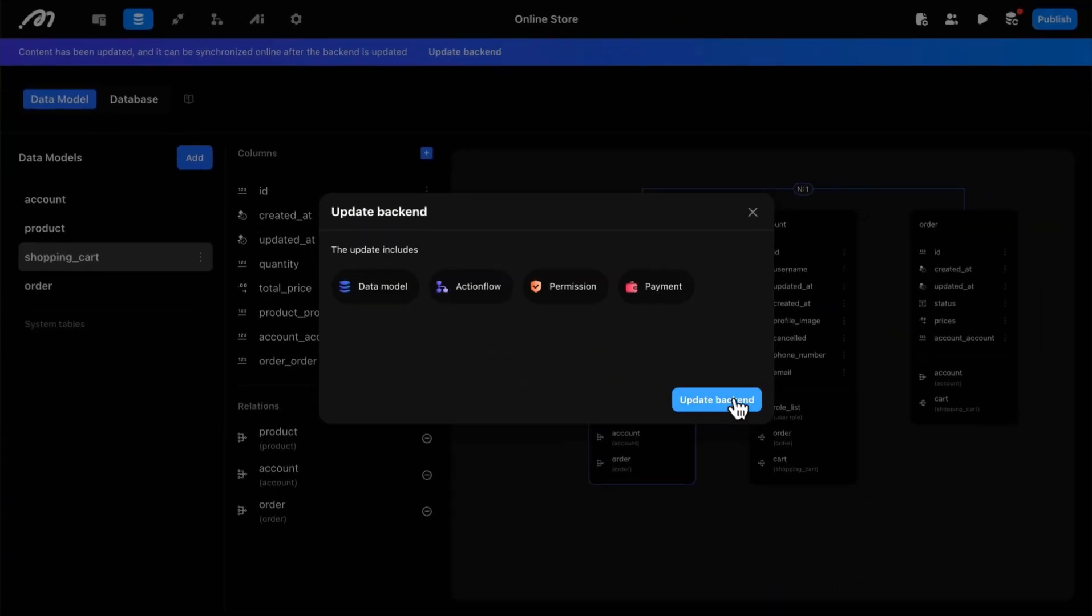
click(897, 564)
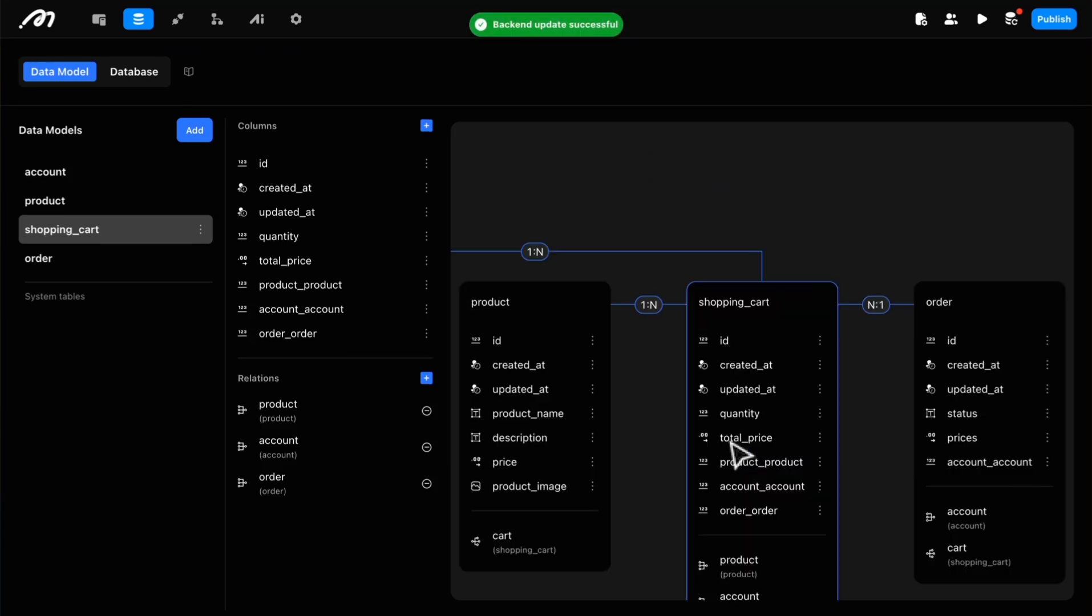
scroll(746, 397, down, 5)
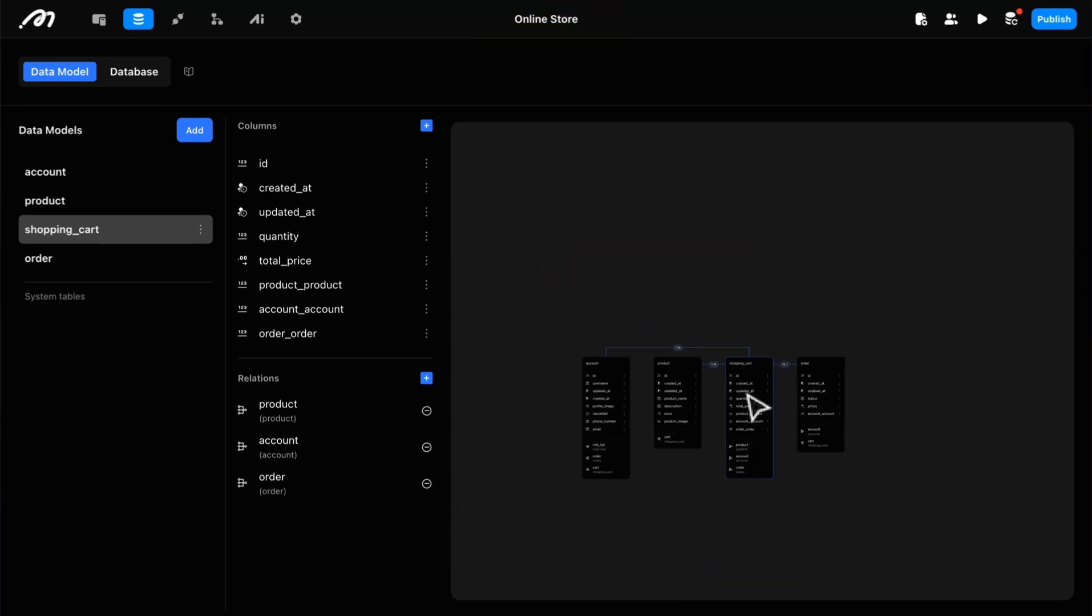
Step: Start a product database row named Wireless Headphones, described as "High-quality wireless headphones with noise cancellation and 20 hours of battery life."
click(150, 73)
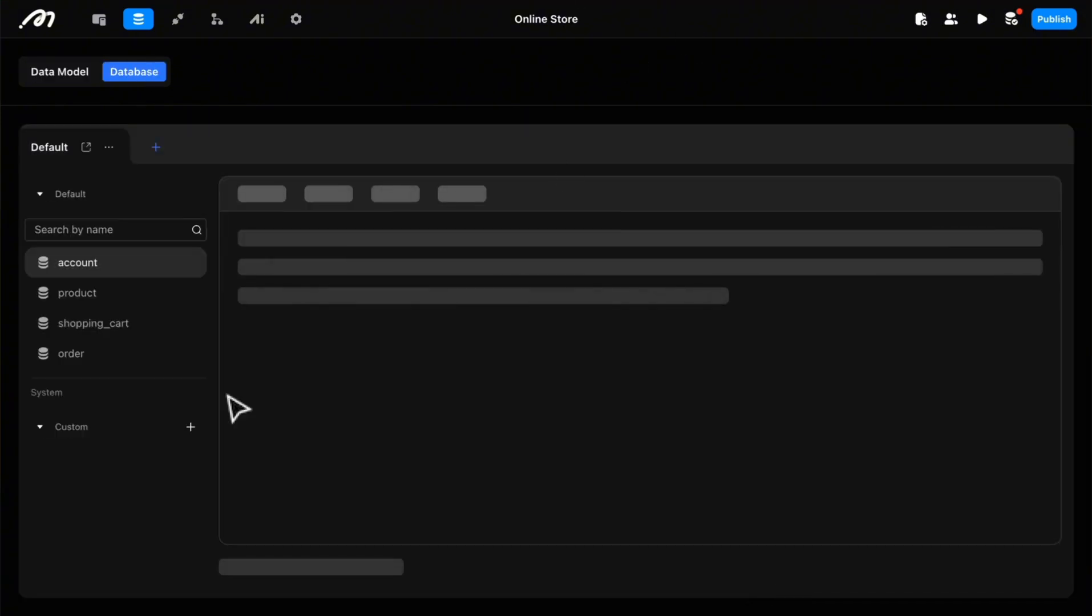
click(182, 293)
click(274, 200)
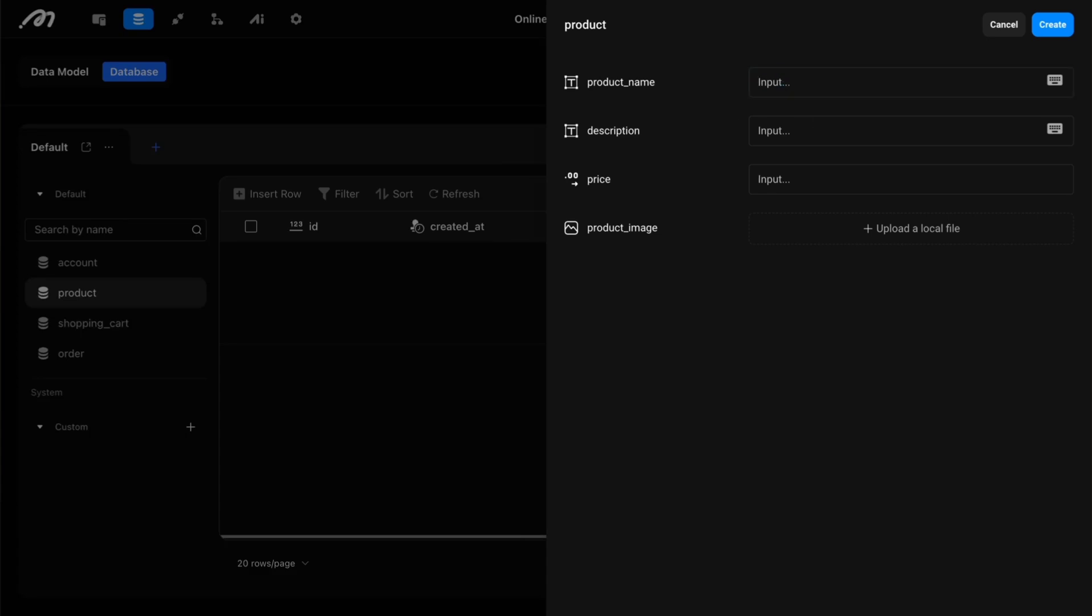
click(812, 90)
text(Wireless Headphones)
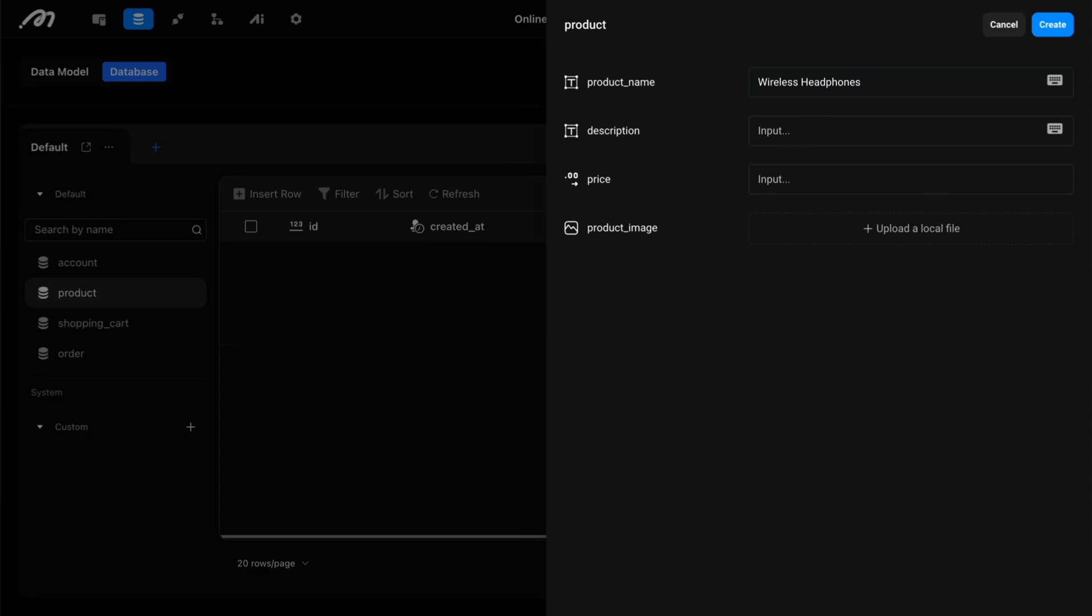
click(799, 132)
text(High-quality wireless headphones with noise cancellation and 20 hours of battery life.)
Step: Set the Wireless Headphones price to 89.99, upload the headphones picture as product_image and create the row
click(791, 189)
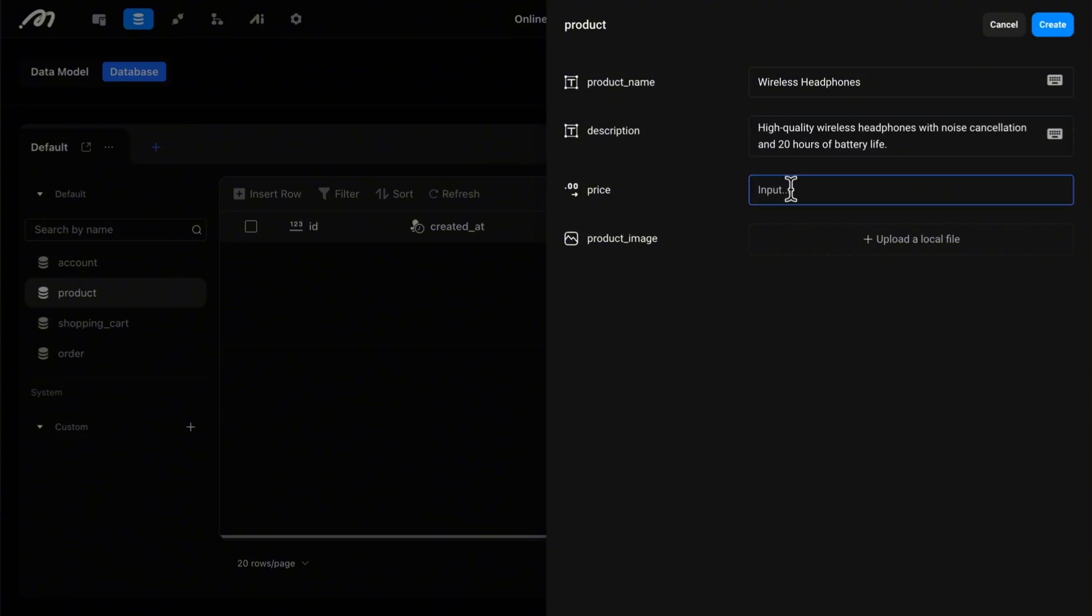
text(89.99)
click(855, 312)
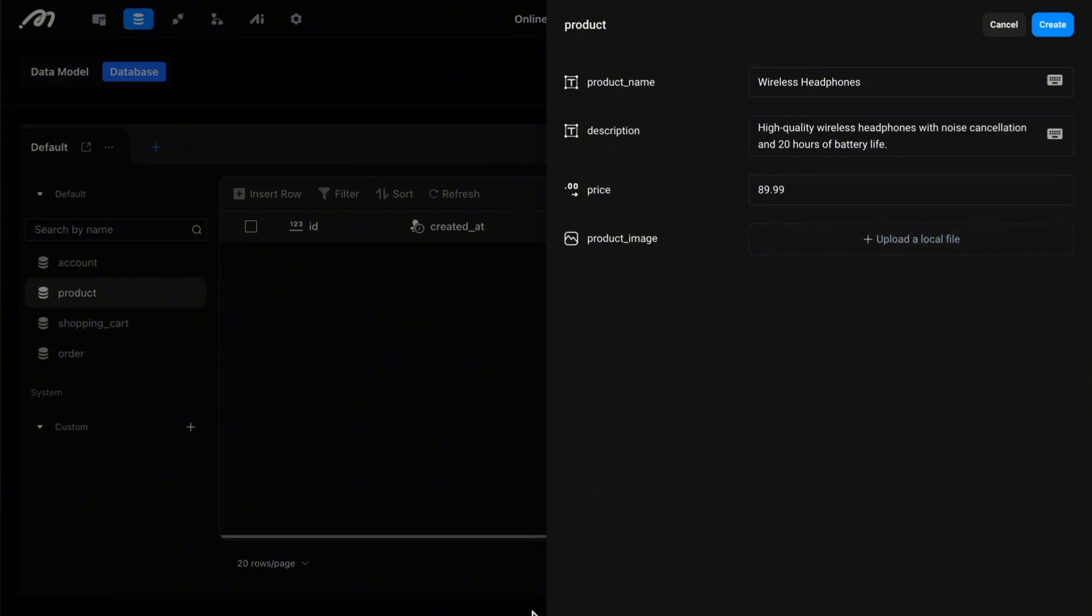
click(915, 234)
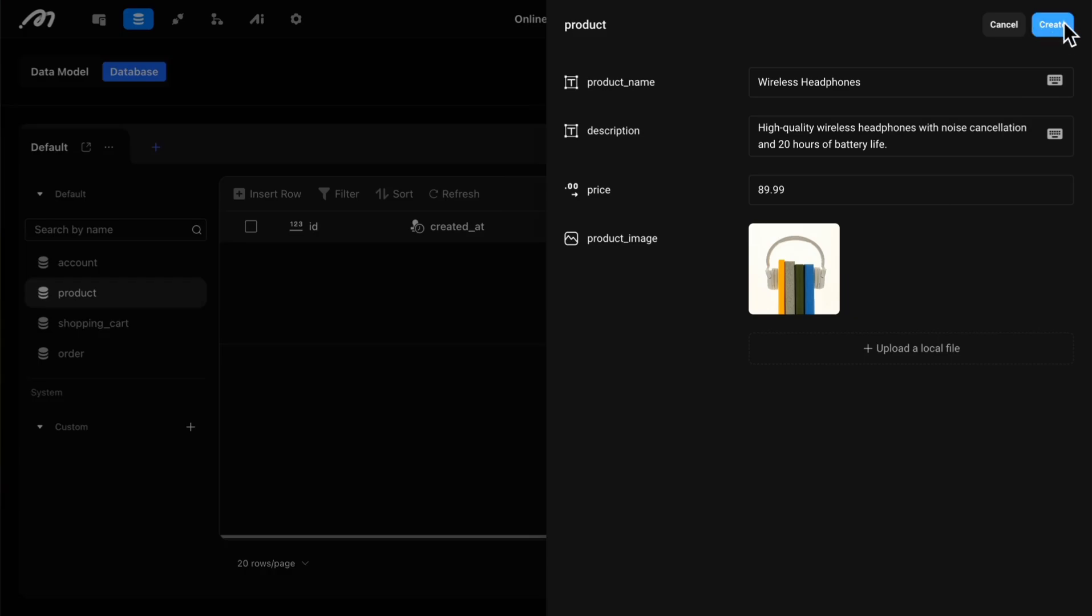
click(1065, 27)
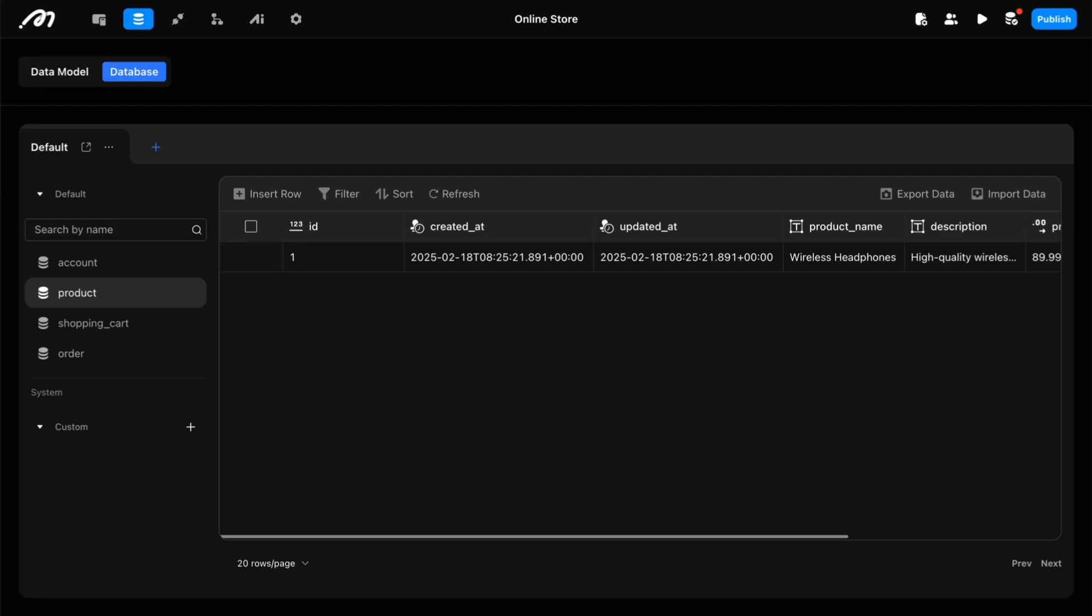
Step: Insert another product row with Smart Watch as the product_name
click(268, 194)
click(773, 73)
text(Smart Watch)
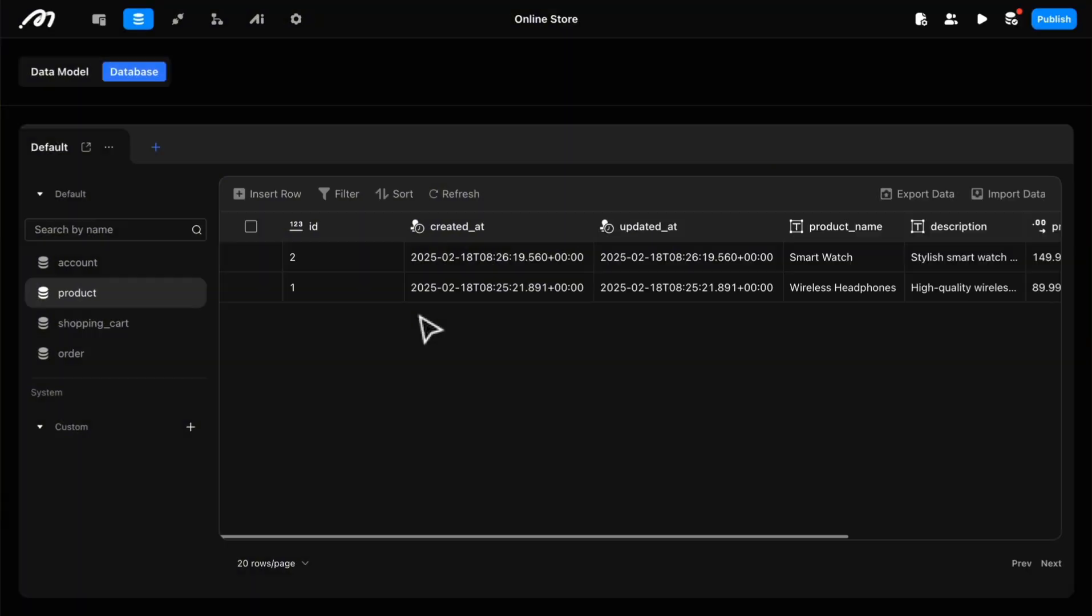
Step: Insert a product row named Portable Charger, described as "Compact portable charger with 20,000mAh capacity, suitable for charging multiple devices on the go.", priced 29.99
click(268, 194)
click(833, 89)
text(Portable Charger)
click(810, 136)
text(Compact portable charger with 20,000mAh capacity, suitable for charging multiple devices on the go.)
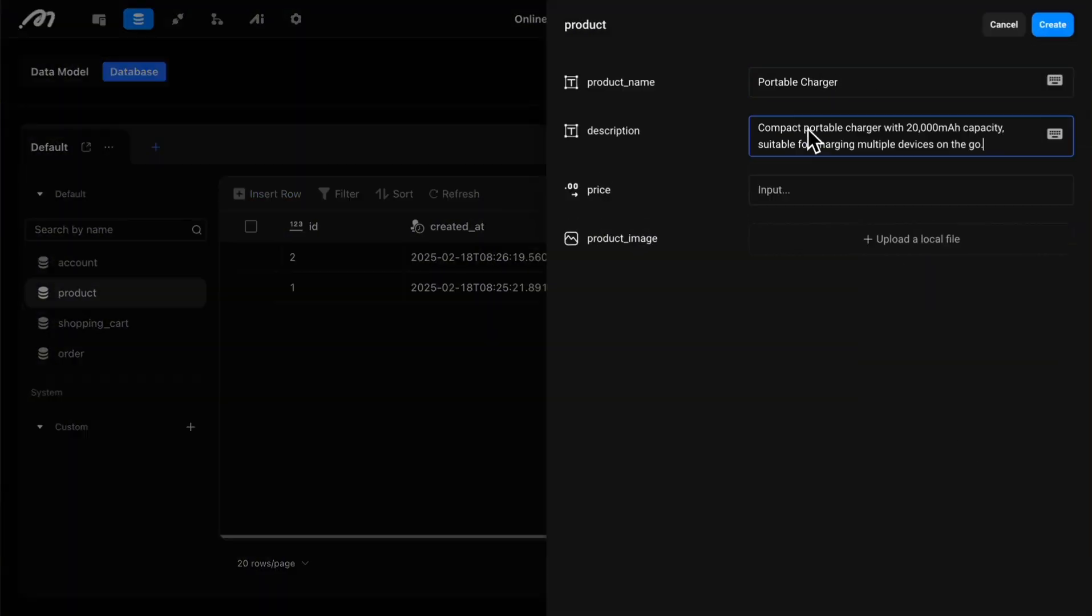
click(809, 200)
text(29.99)
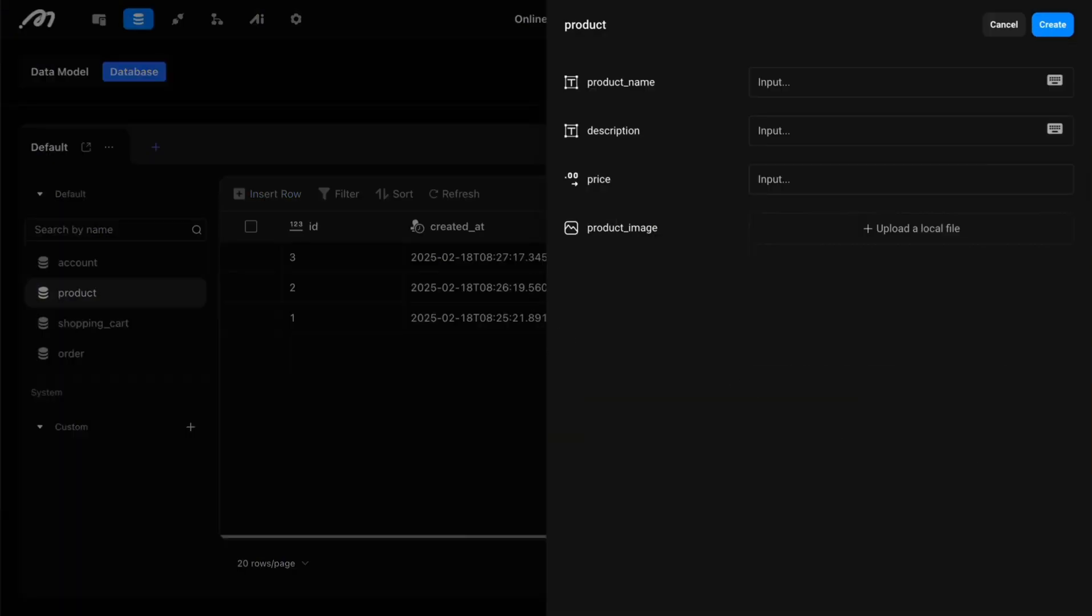
Step: Create a product row named Bluetooth Speaker, described as "Waterproof Bluetooth speaker with 360-degree sound and 12 hours of playtime", priced 59.99
click(833, 85)
text(Bluetooth Speaker)
click(833, 131)
text(Waterproof Bluetooth speaker with 360-degree sound and 12 hours of playtime.)
click(816, 190)
text(59.99)
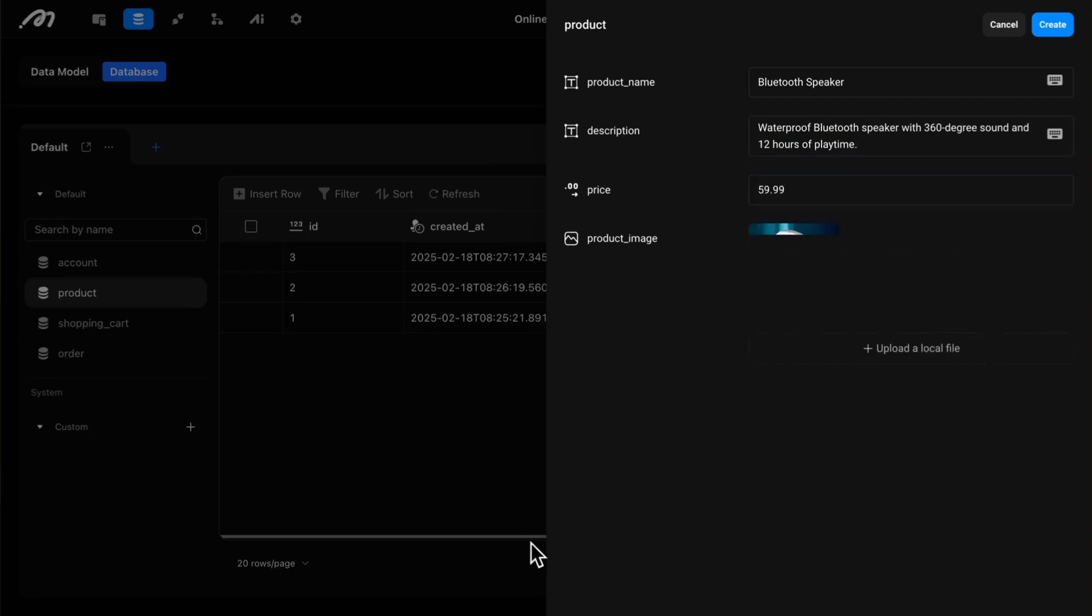
click(1053, 24)
Step: Create a product row named Gaming Mouse, described as "Ergonomic gaming mouse with customizable buttons and RGB lighting for an enhanced gaming experience.", priced 39.99
click(263, 194)
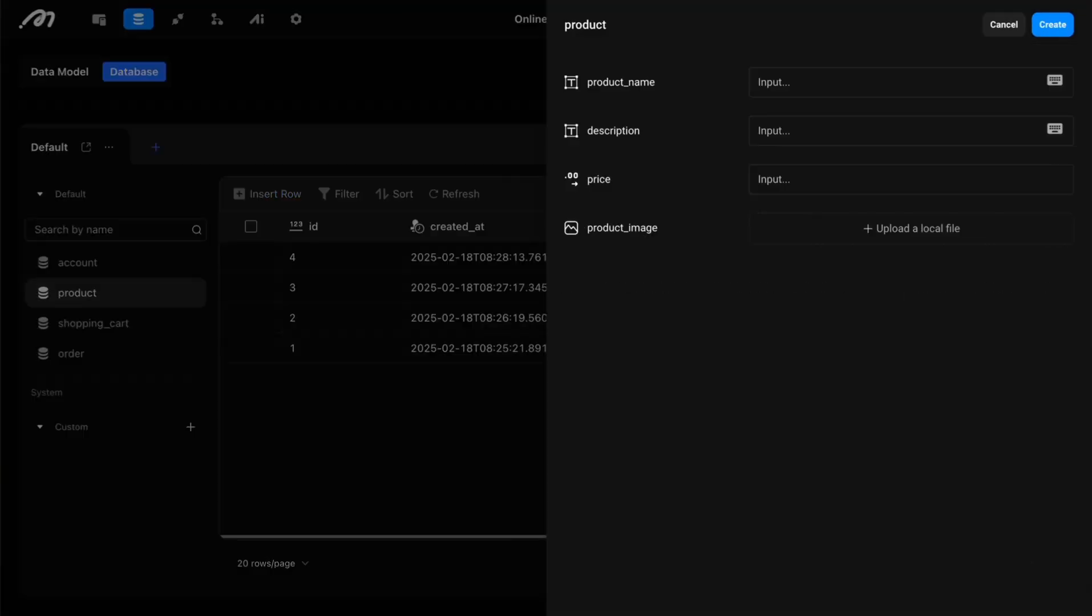
click(899, 82)
text(Gaming Mouse)
click(856, 131)
text(Ergonomic gaming mouse with customizable buttons and RGB lighting for an enhanced gaming experience.)
click(840, 188)
text(39.)
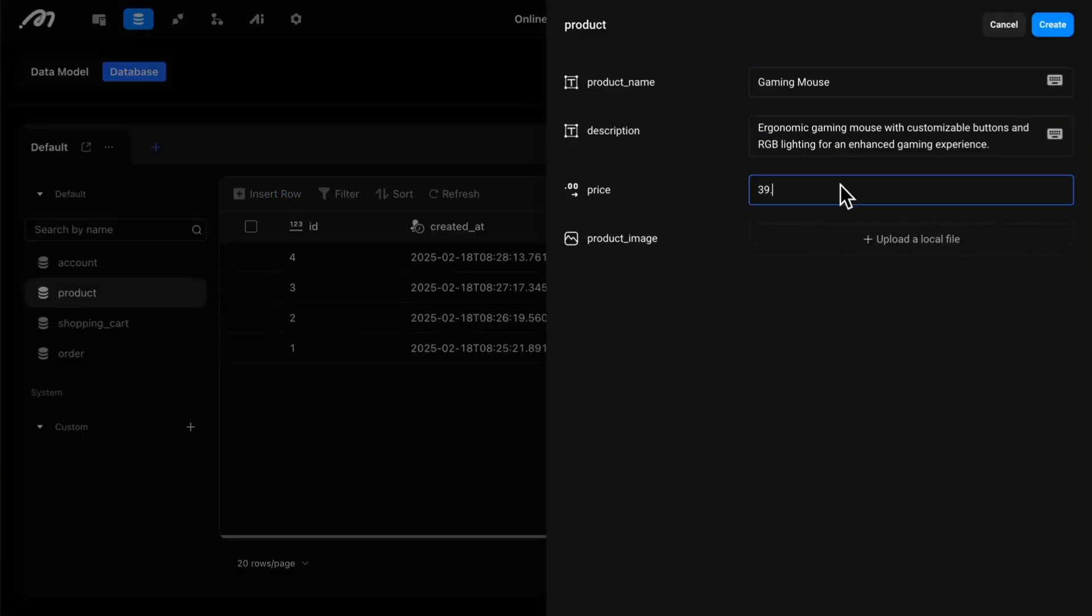
text(99)
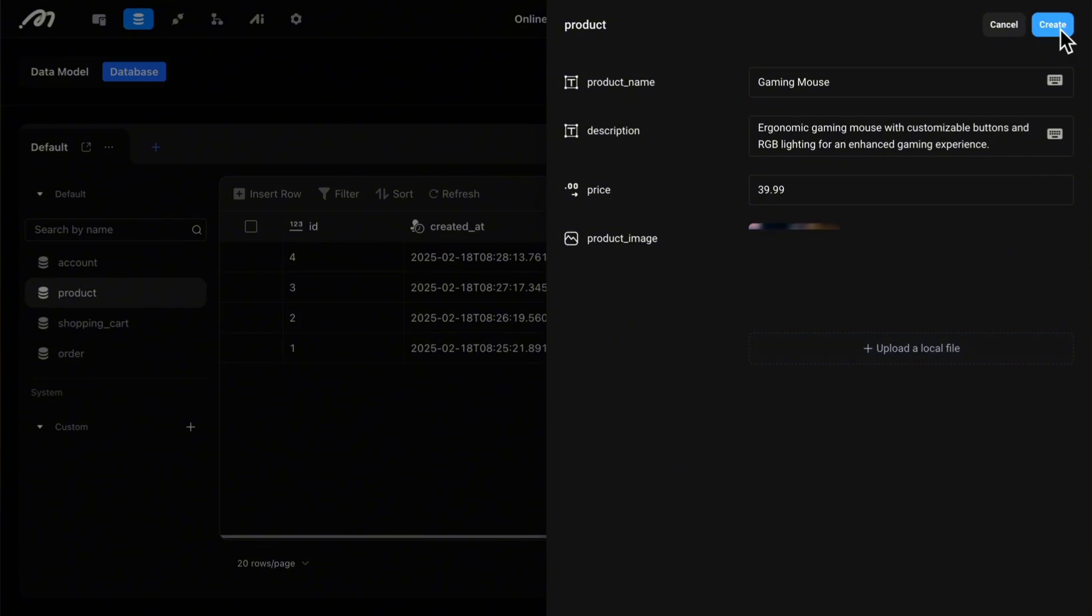
click(1061, 33)
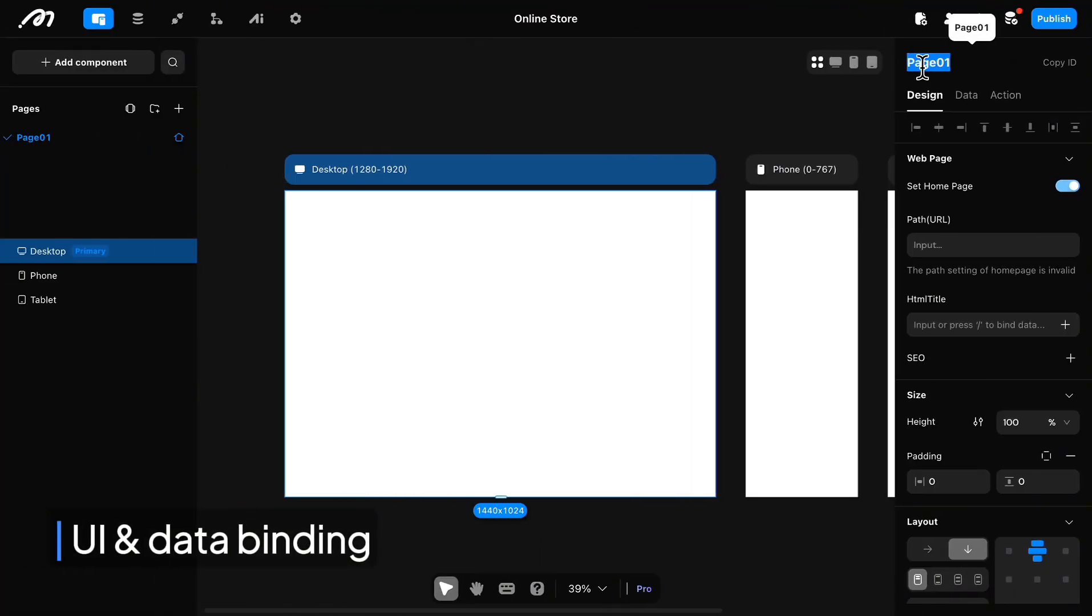
Step: Rename the page Page01 to signup/login
text(sign)
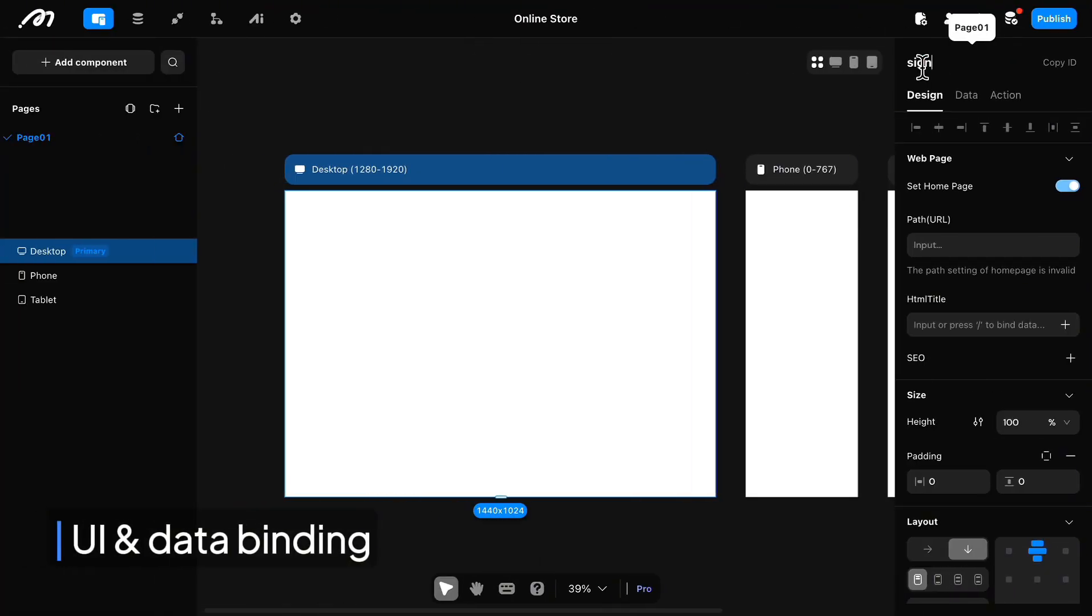
text(up/lo)
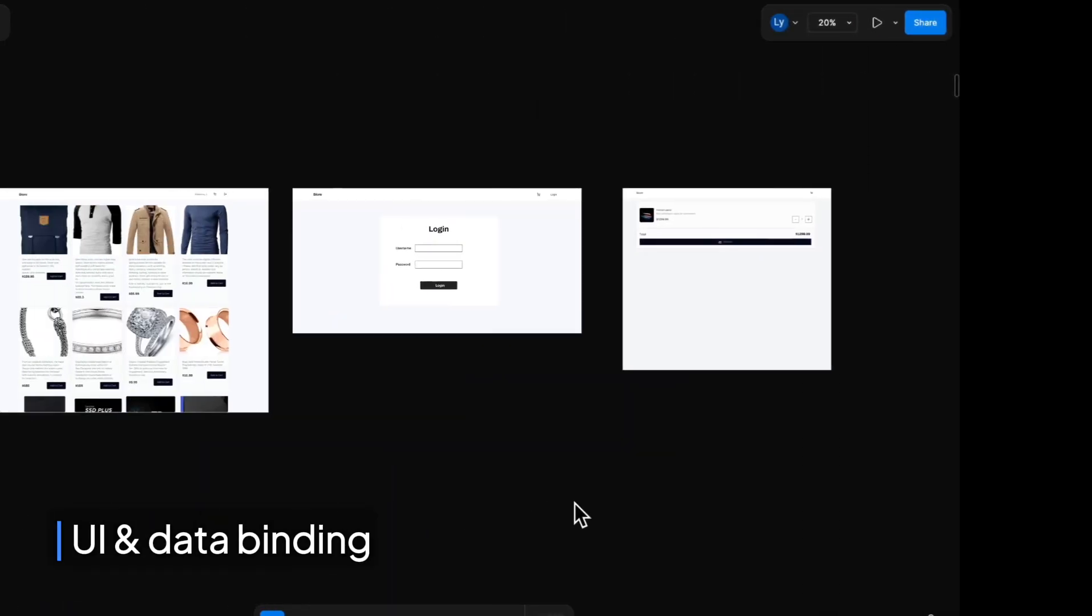
Step: Switch to the Figma design file and examine the layout of the store's Login page mockup
scroll(622, 160, up, 5)
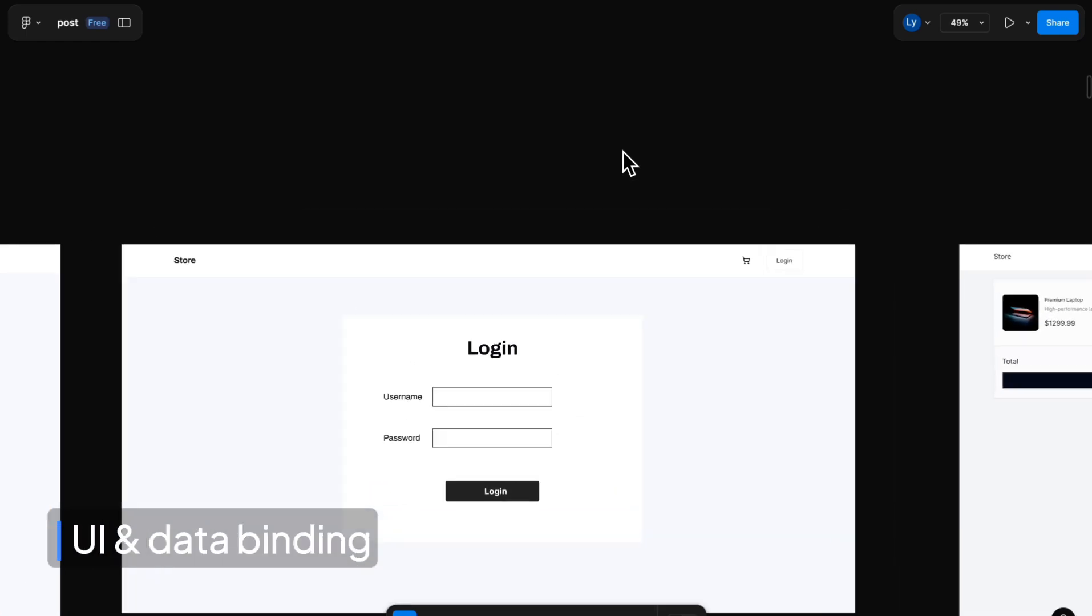
scroll(623, 152, up, 1)
scroll(624, 151, down, 3)
scroll(623, 151, left, 2)
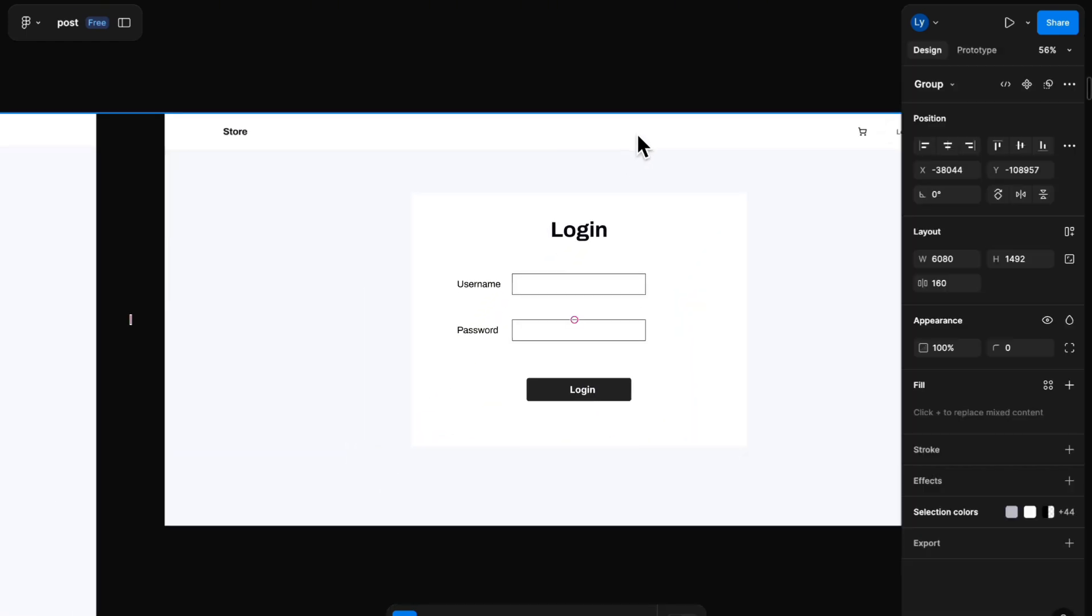
double_click(637, 133)
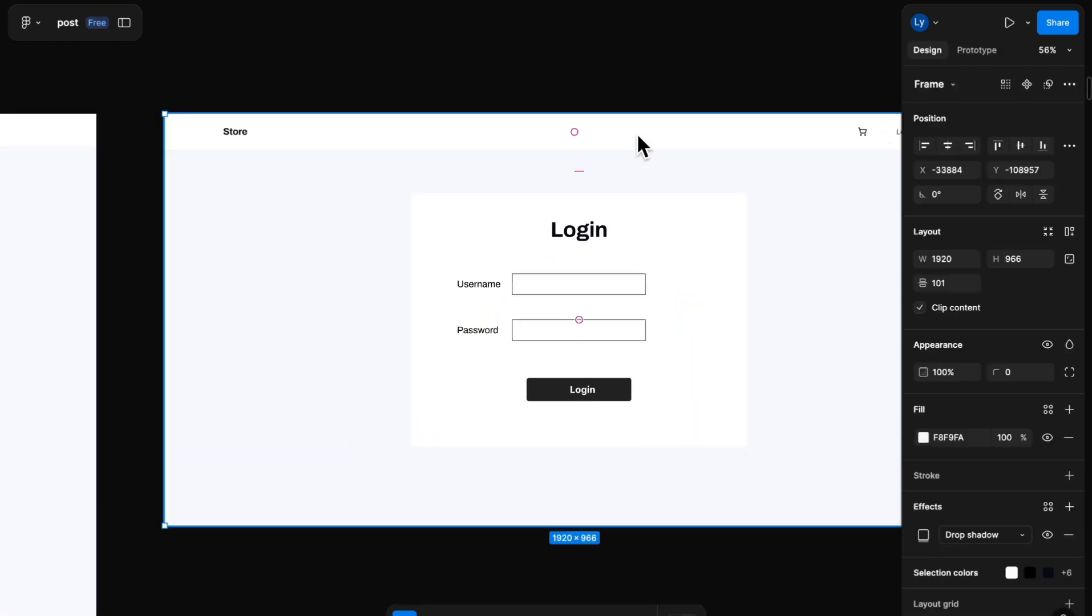
click(711, 61)
scroll(746, 227, right, 2)
scroll(745, 227, down, 1)
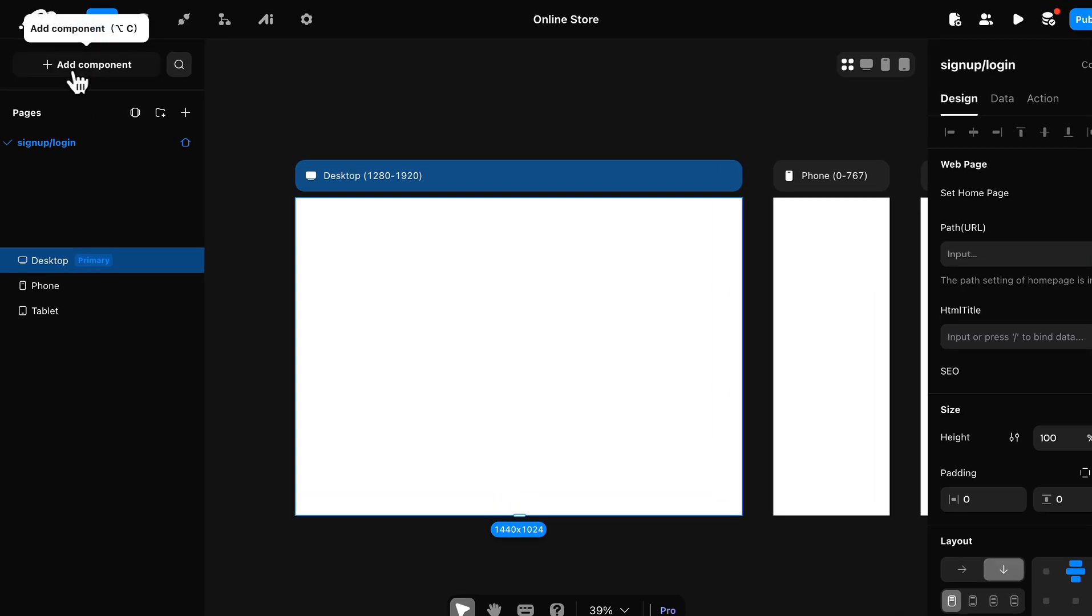
Step: Add a View container component to the signup/login page in Momen
click(74, 73)
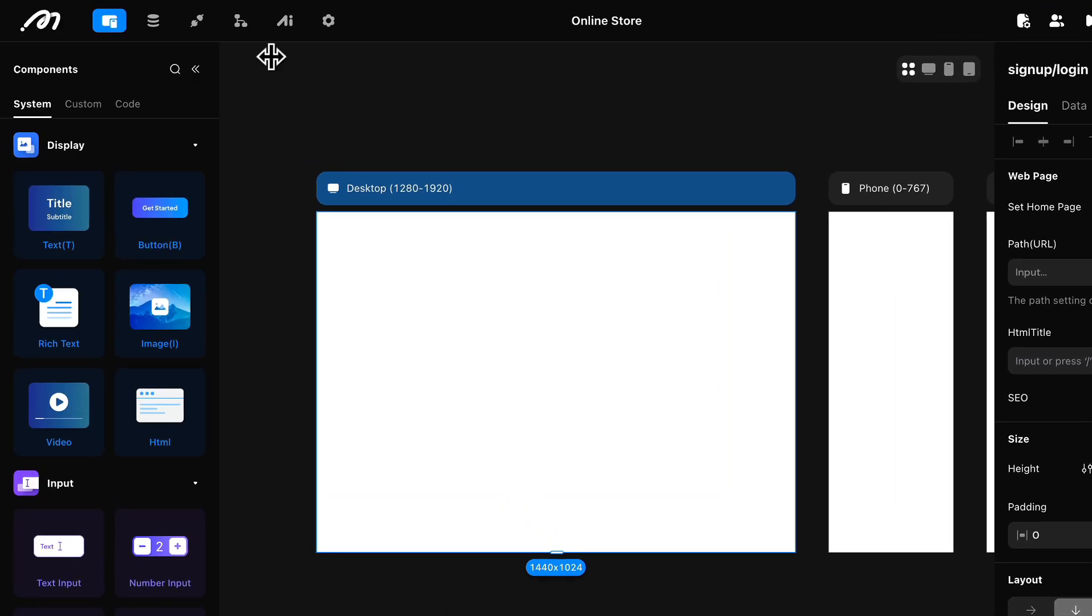
scroll(90, 479, down, 10)
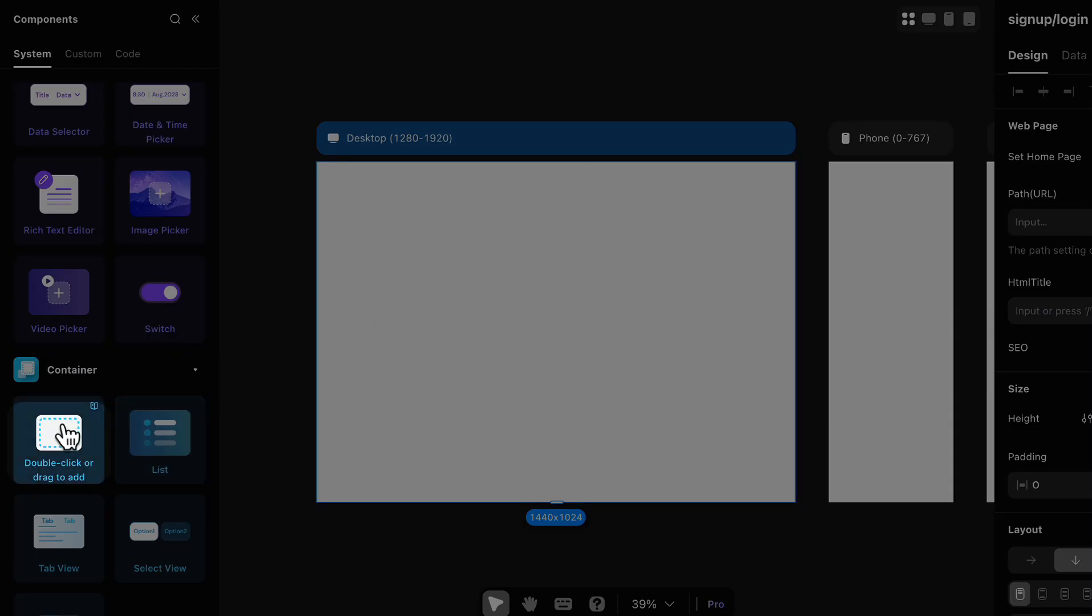
double_click(67, 437)
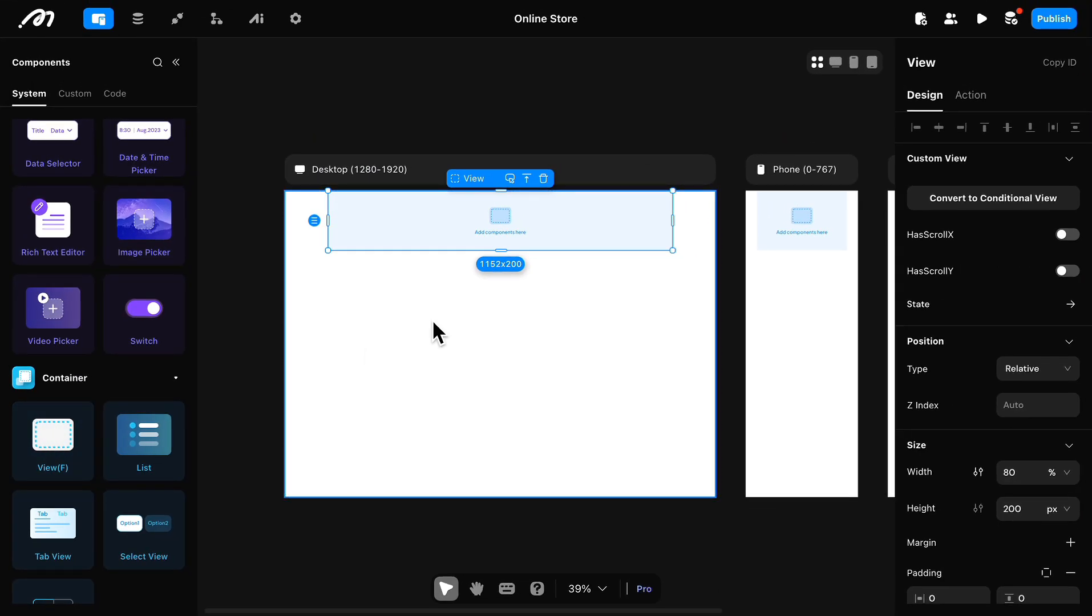
Step: Set the page's View container to 100% width and 85 px height
scroll(1075, 419, down, 2)
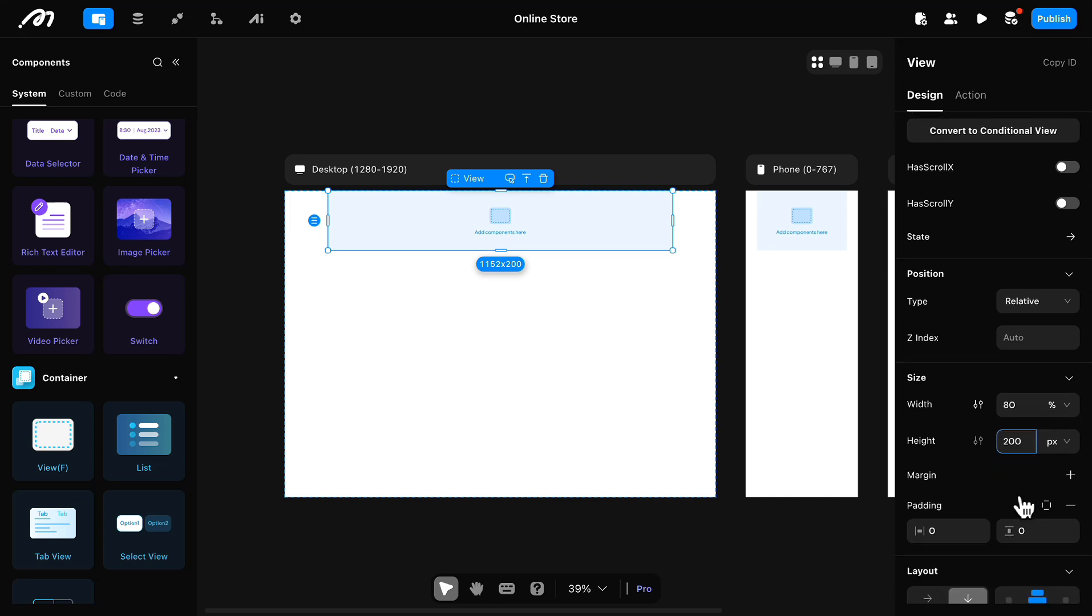
double_click(1010, 372)
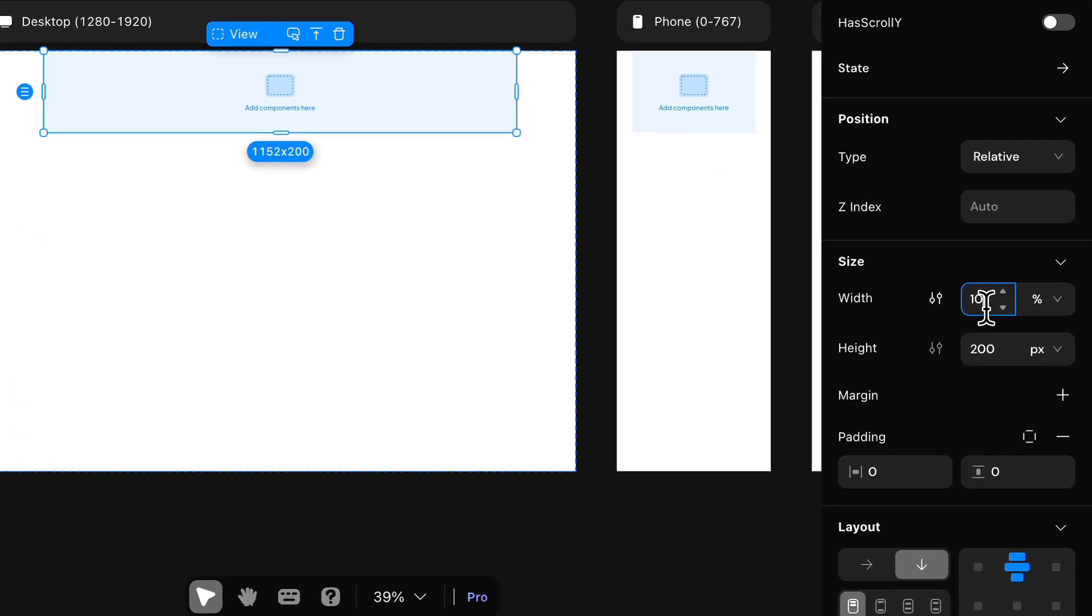
key(Return)
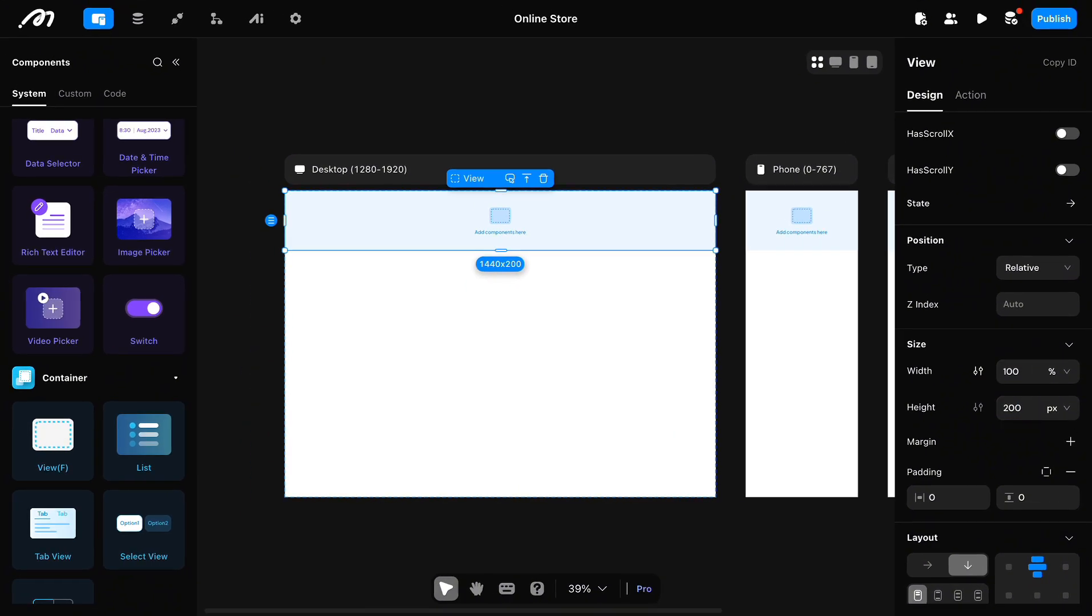
double_click(1013, 410)
text(80)
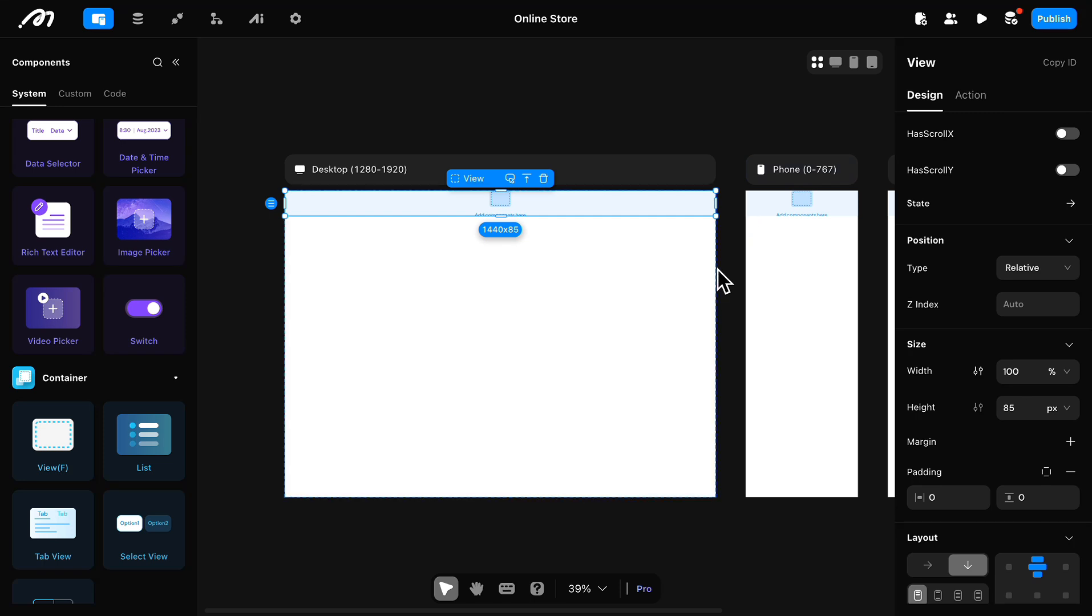
Step: Change the position type of the full-width View container
scroll(563, 207, up, 2)
scroll(576, 206, down, 1)
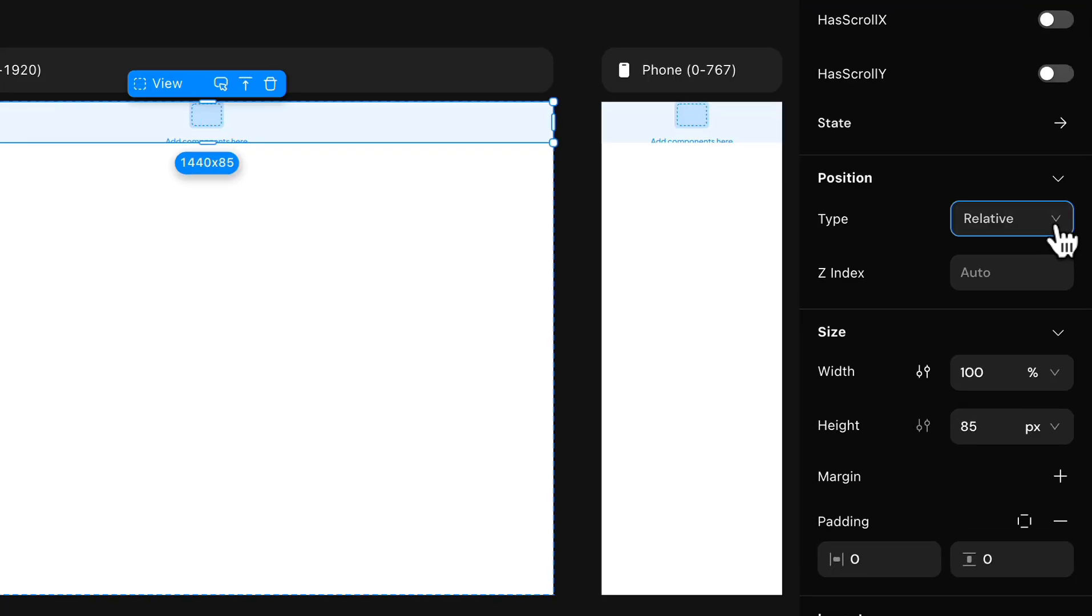
click(1066, 269)
click(1036, 351)
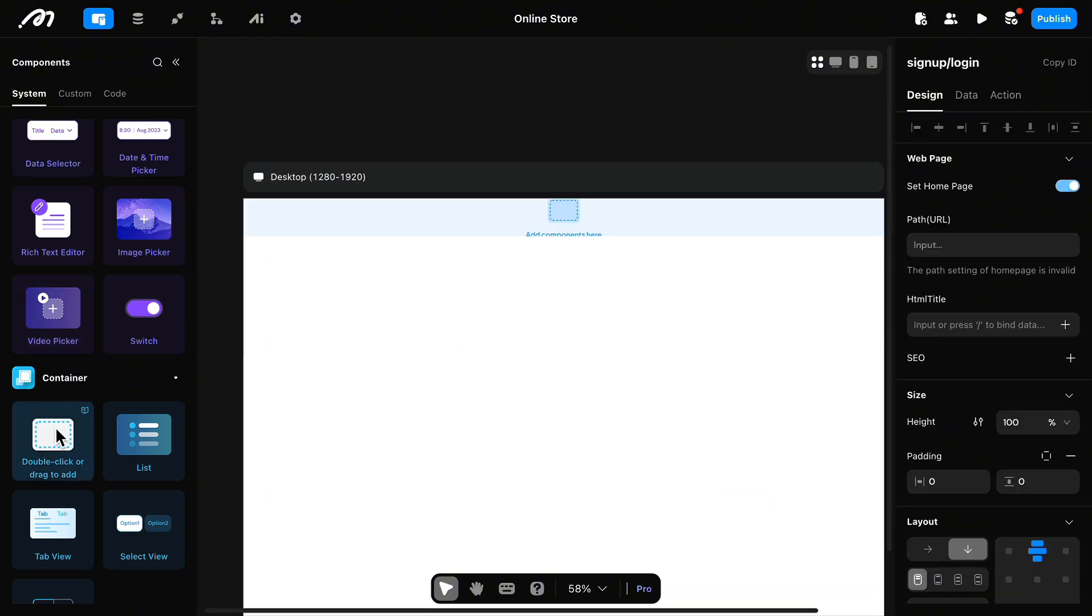
Step: Nest a second View inside the full-width header View and set its width to 90%
drag(55, 427, 522, 219)
drag(520, 216, 520, 216)
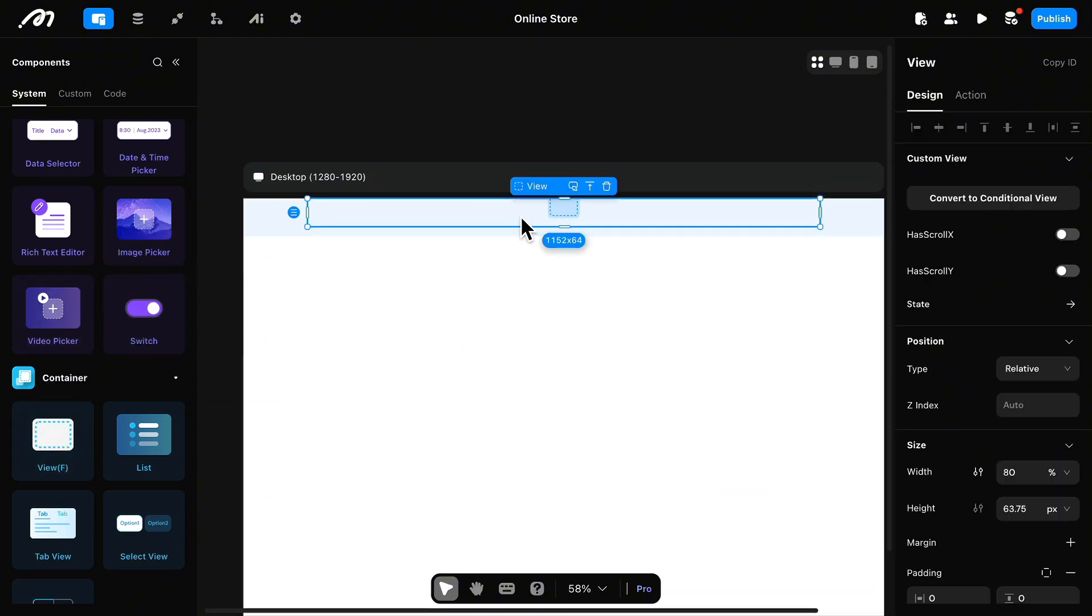
scroll(1016, 500, down, 1)
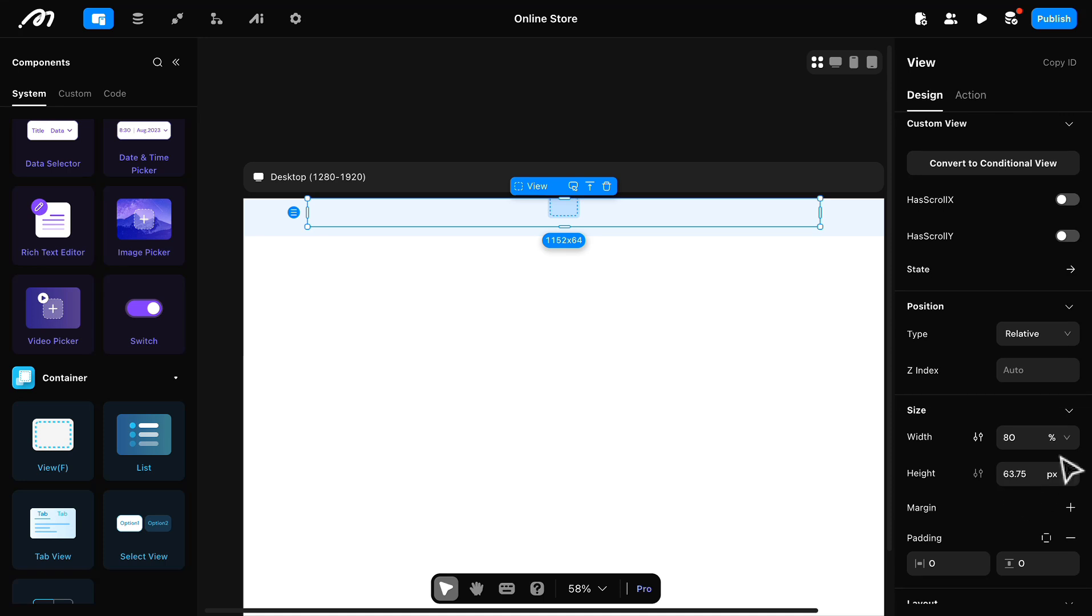
click(1004, 439)
double_click(1013, 439)
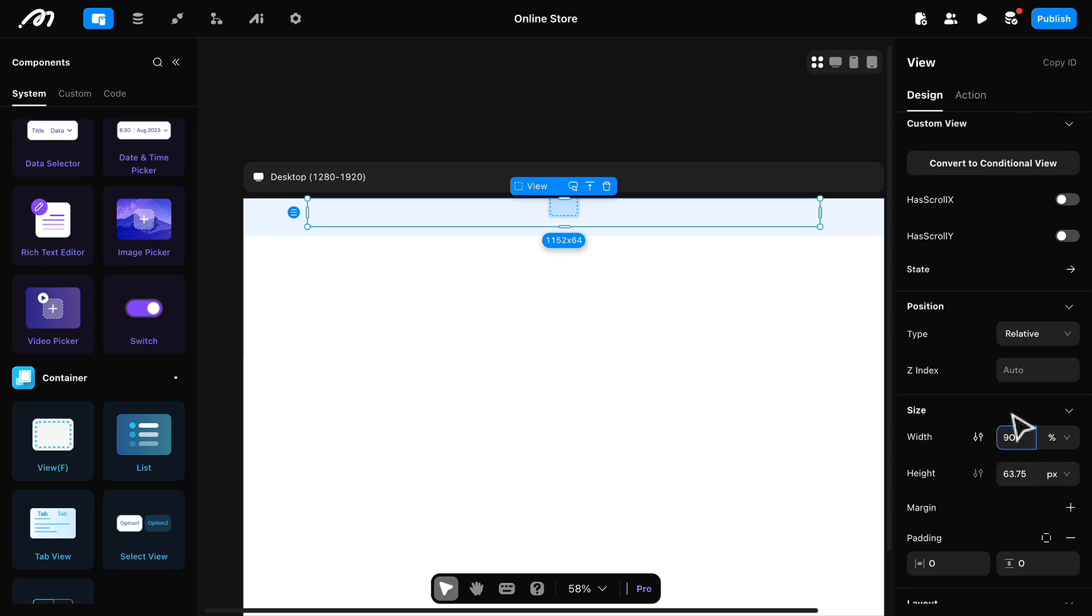
key(Return)
Step: Switch the nested View's height unit to percent and set the height to 100%
click(1034, 483)
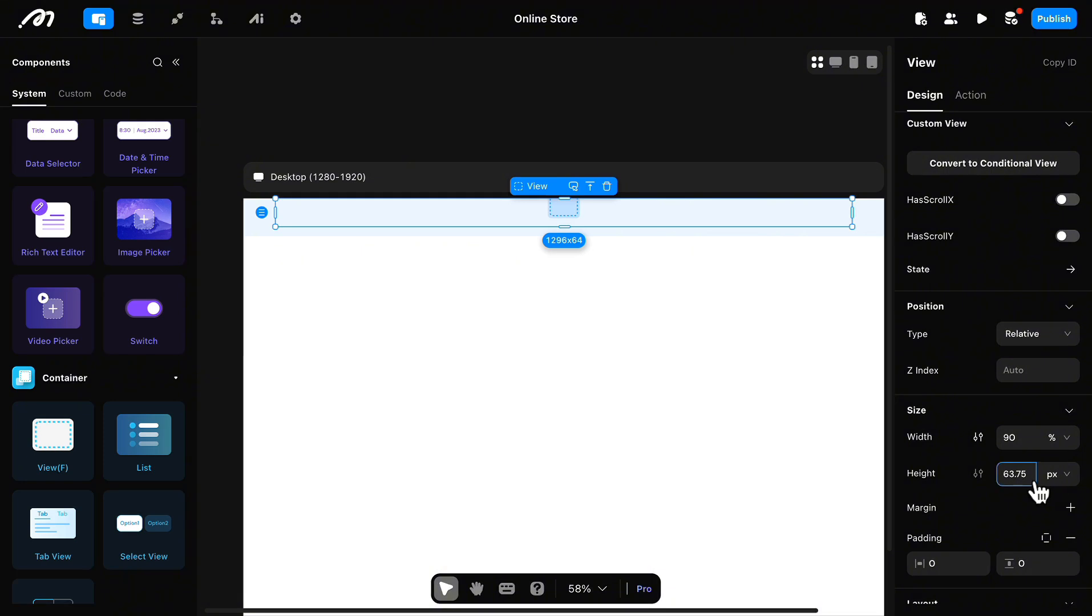
click(1067, 475)
click(1064, 528)
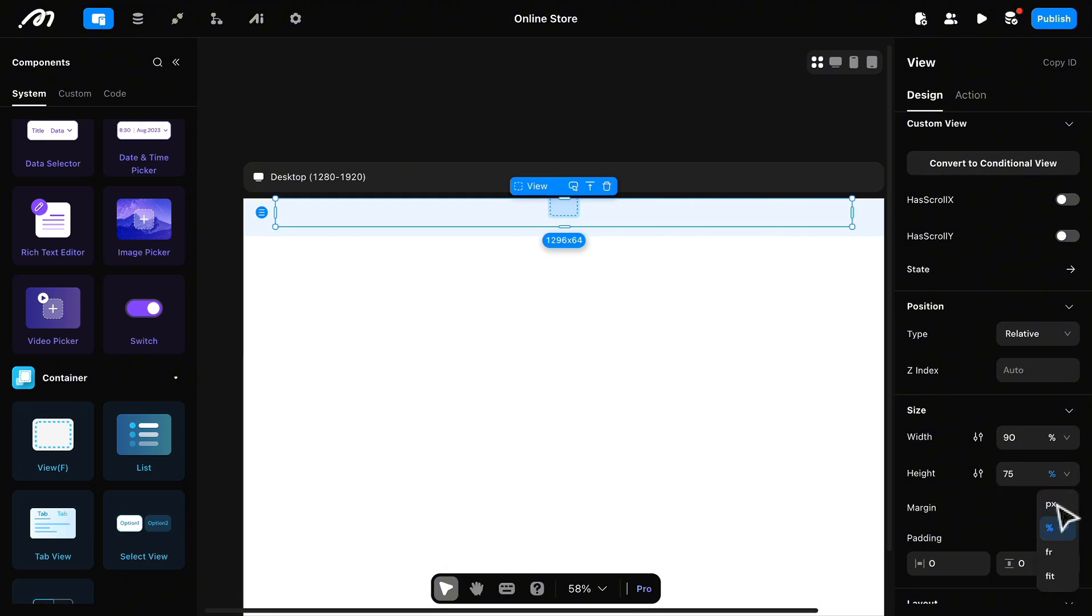
click(1014, 473)
text(10)
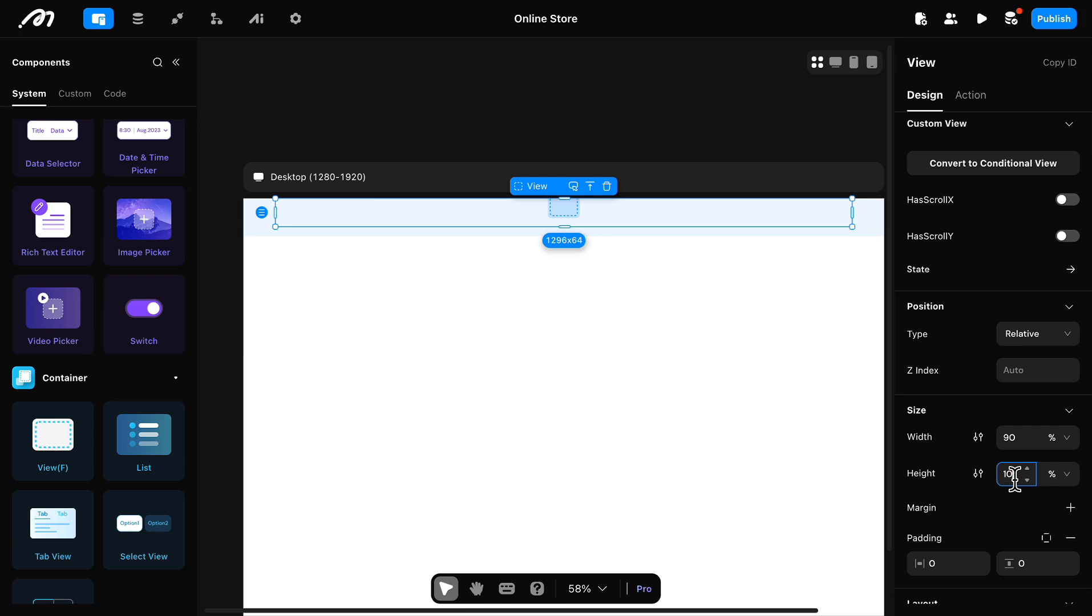
text(0)
Step: Add a Text component to the nested View and set its layout to Horizontal with Space-between distribution
scroll(123, 294, up, 8)
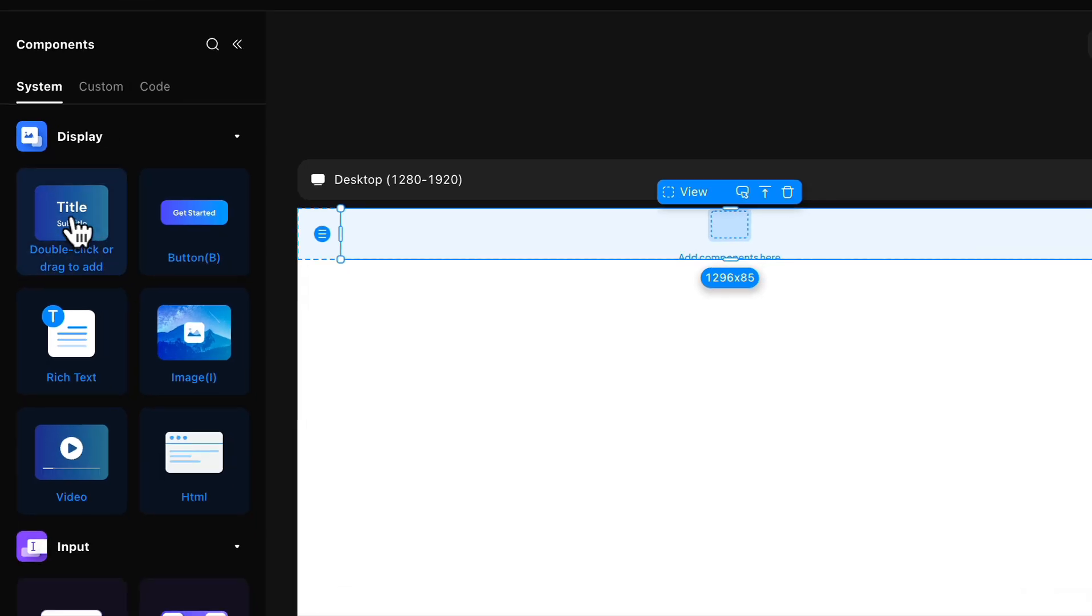
drag(79, 231, 445, 243)
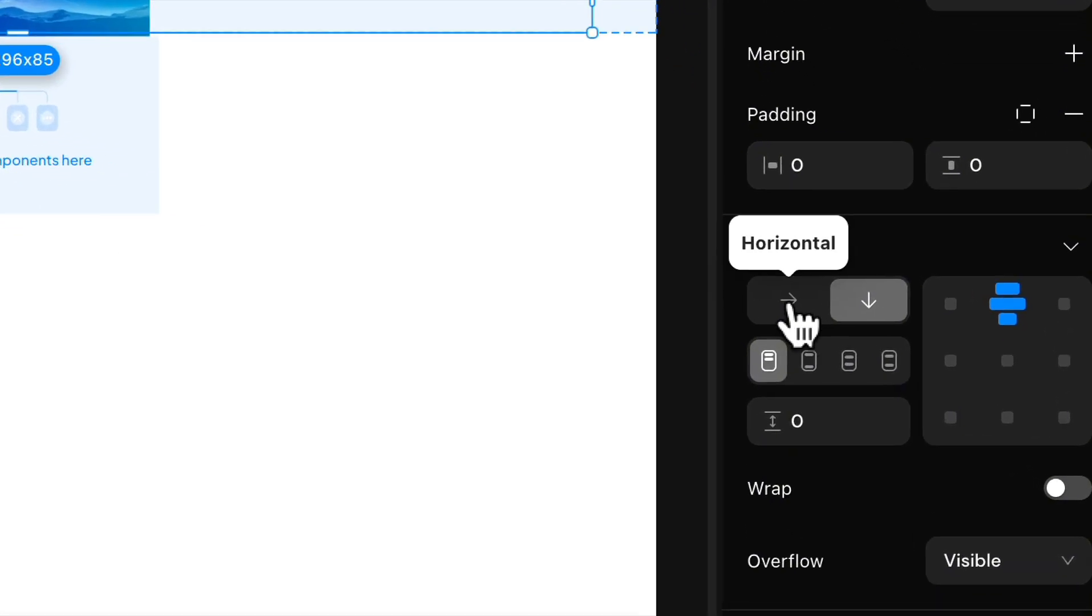
click(790, 303)
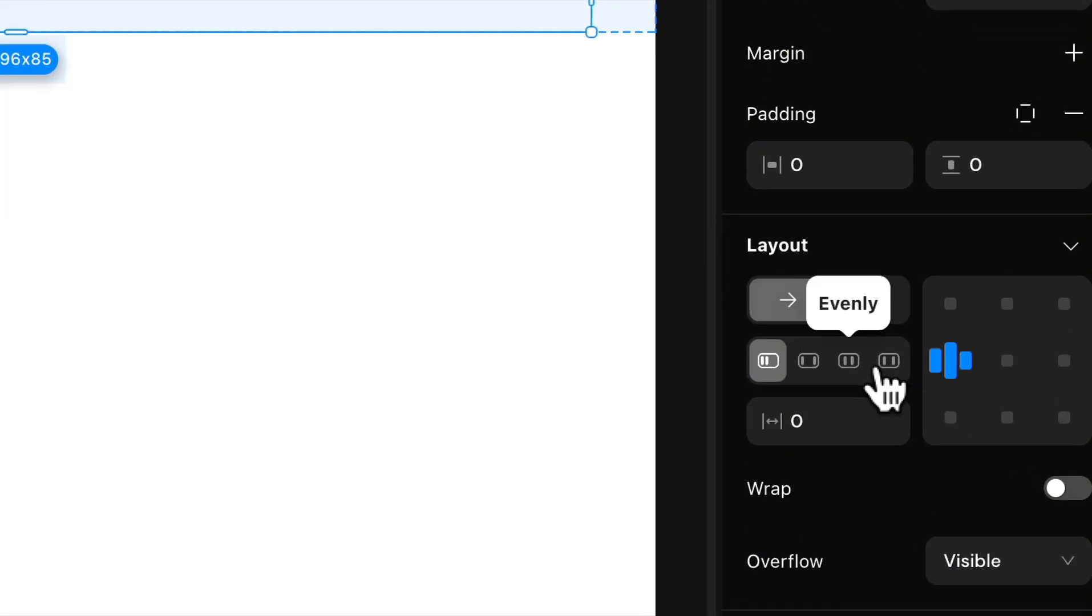
click(809, 361)
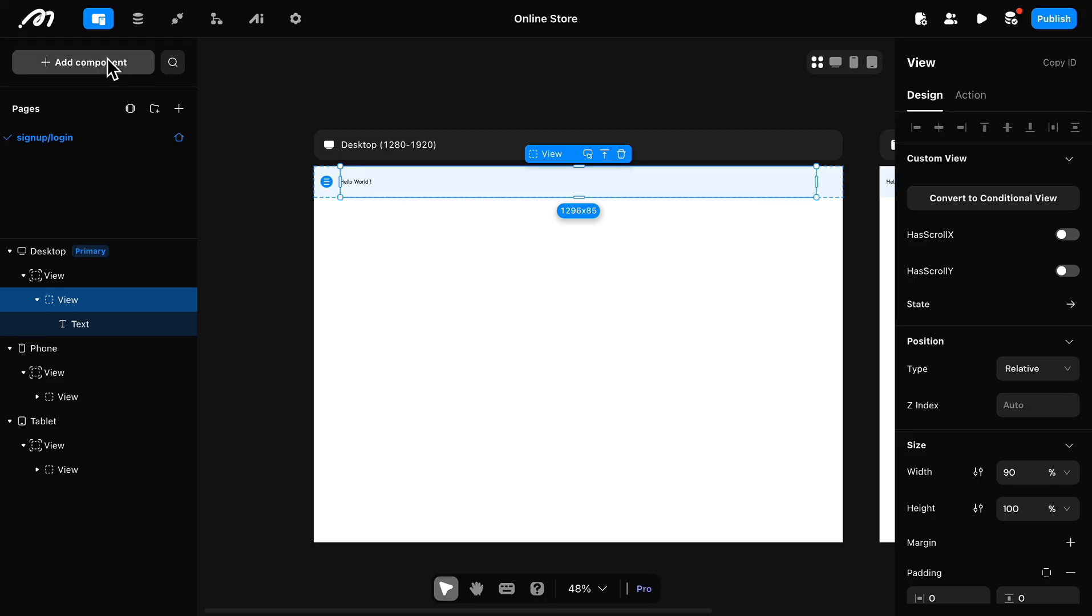
click(108, 62)
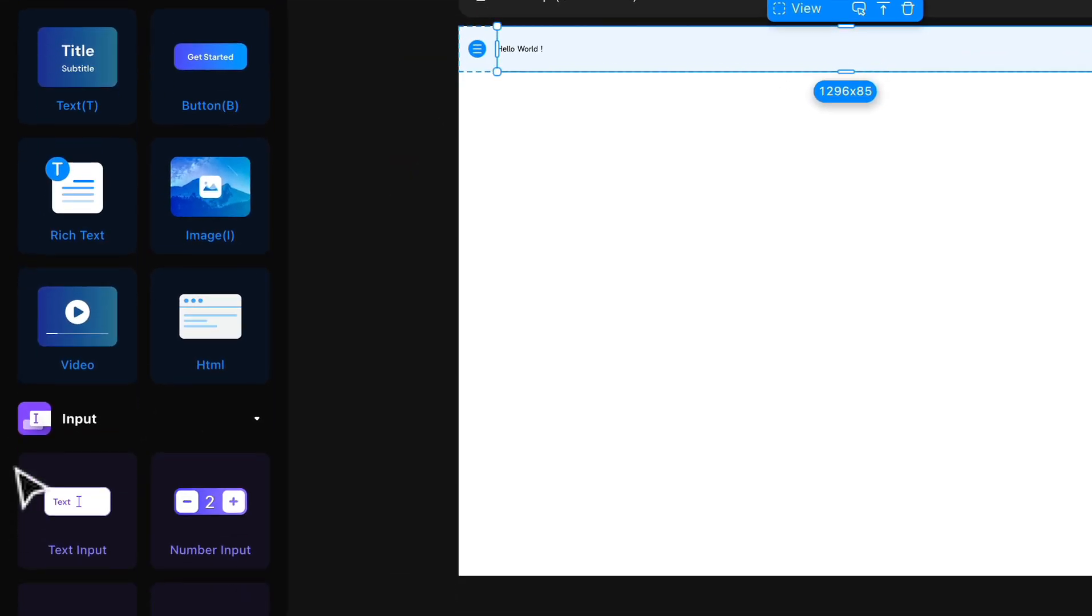
Step: Add another View container beside the Hello World text in the nested header View
scroll(92, 480, down, 7)
scroll(87, 467, down, 2)
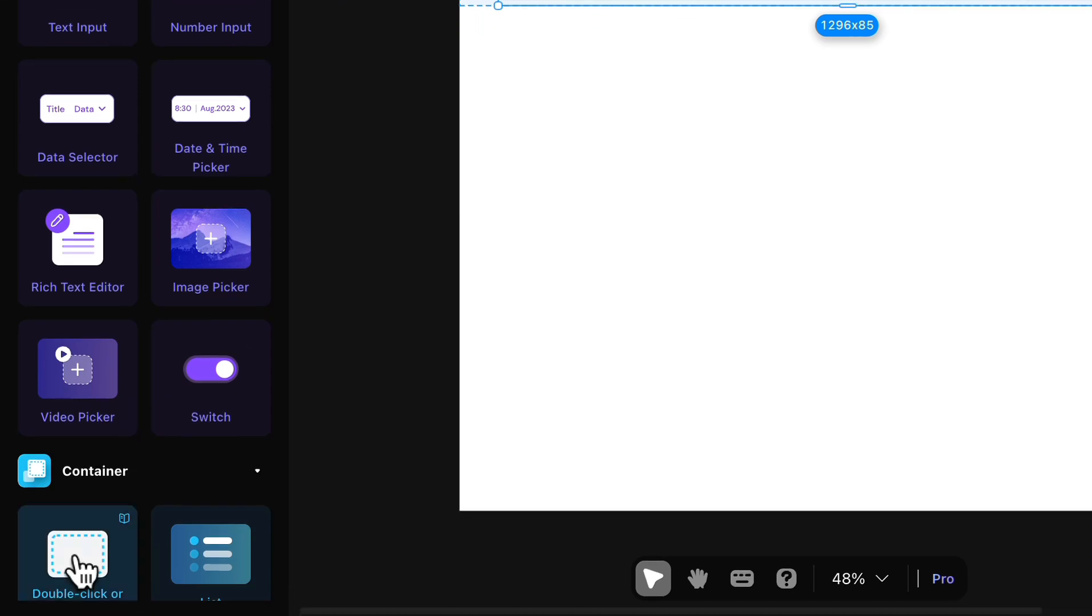
drag(77, 570, 733, 108)
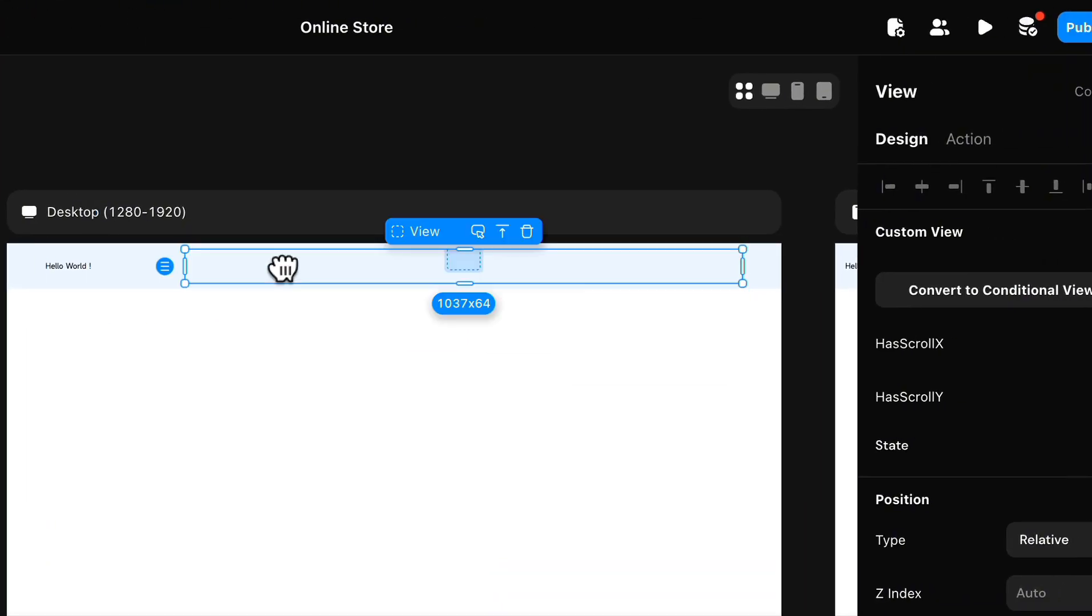
scroll(959, 439, down, 5)
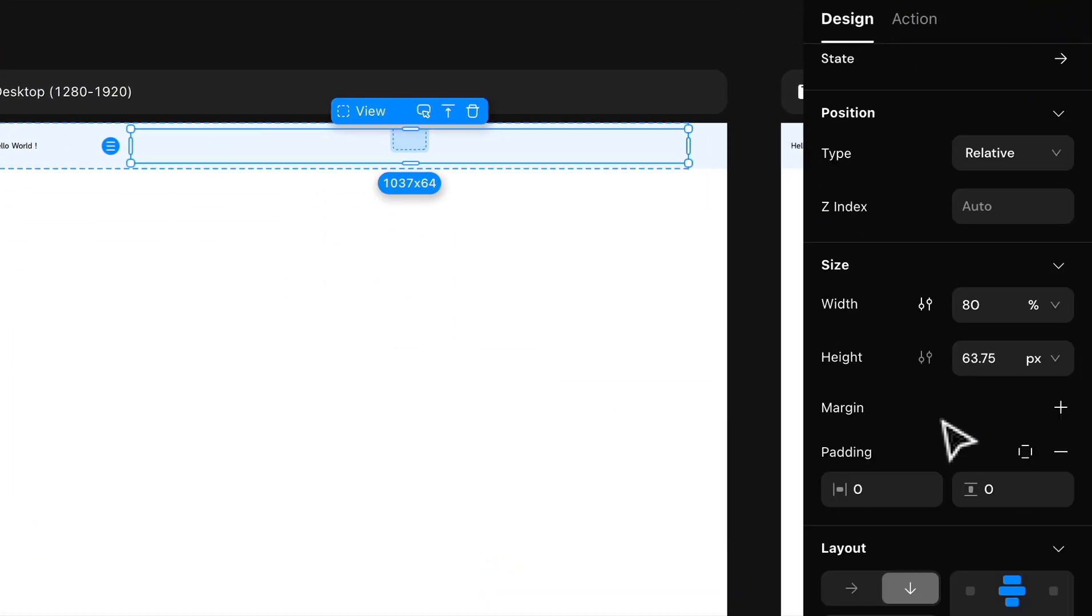
scroll(942, 421, down, 3)
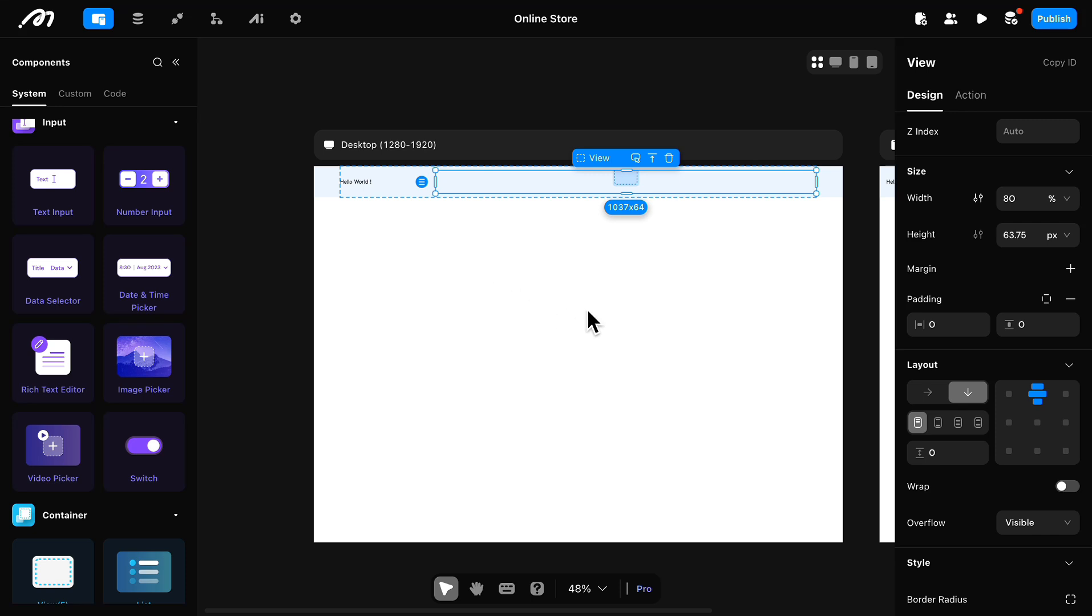
Step: Size the View beside the Hello World text to 30% width and 100% height
click(397, 189)
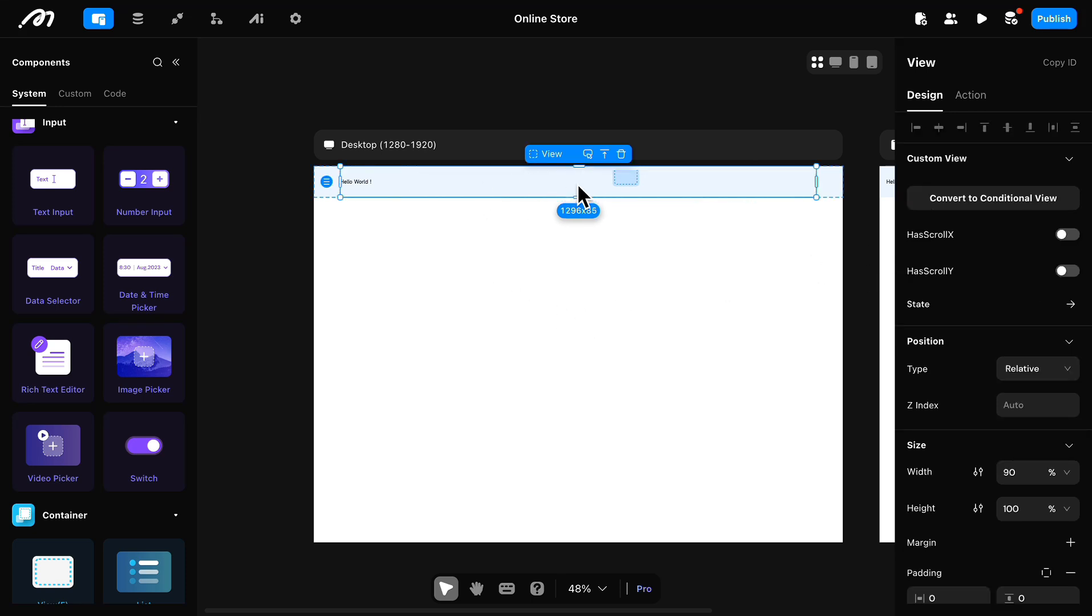
scroll(982, 370, down, 7)
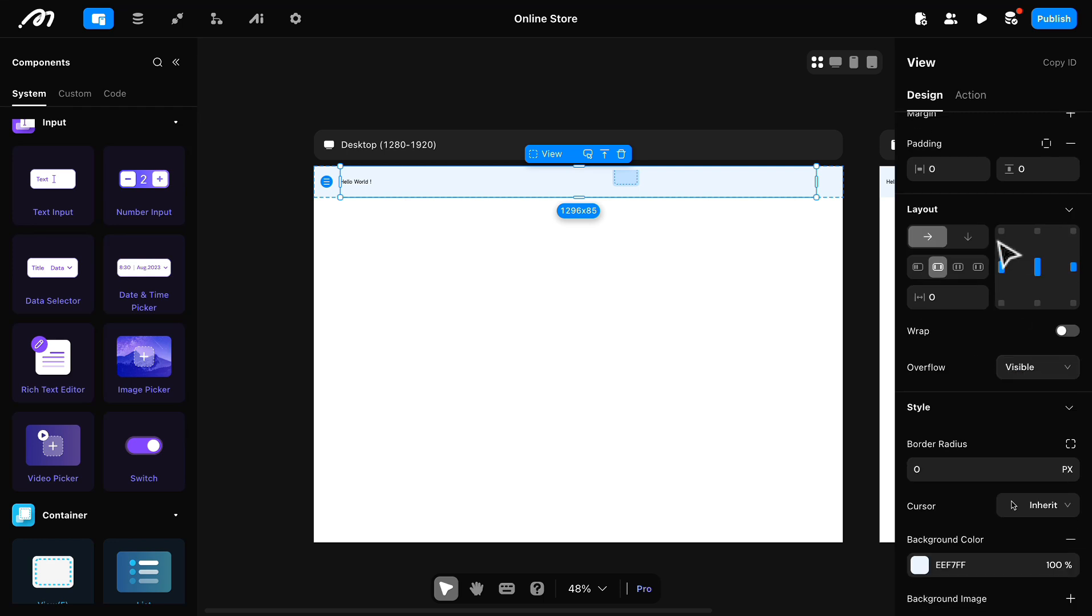
click(761, 184)
scroll(1020, 323, down, 2)
click(1022, 321)
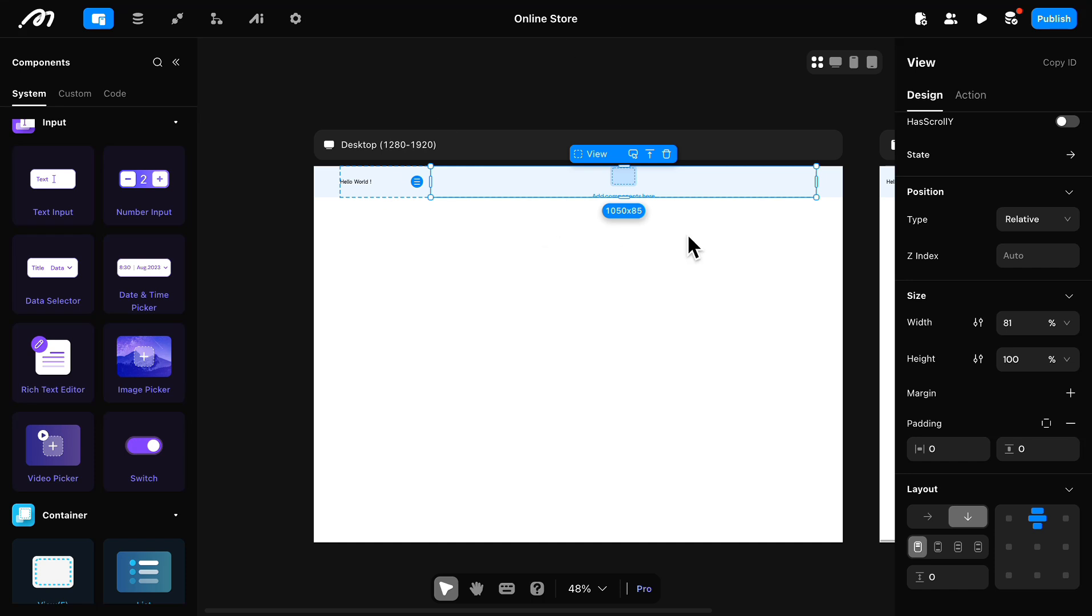
click(1027, 319)
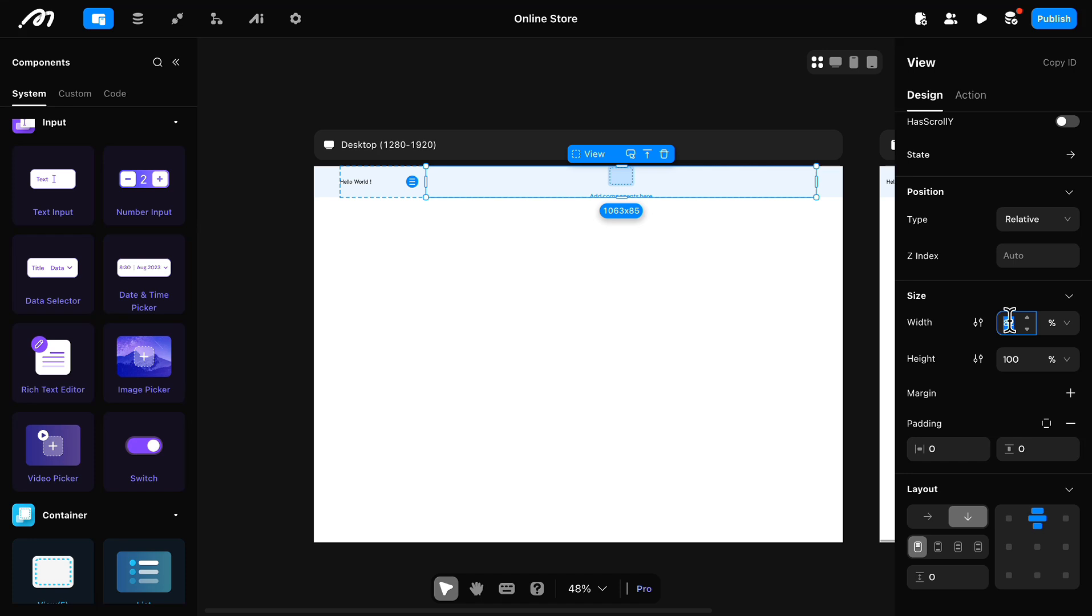
key(Return)
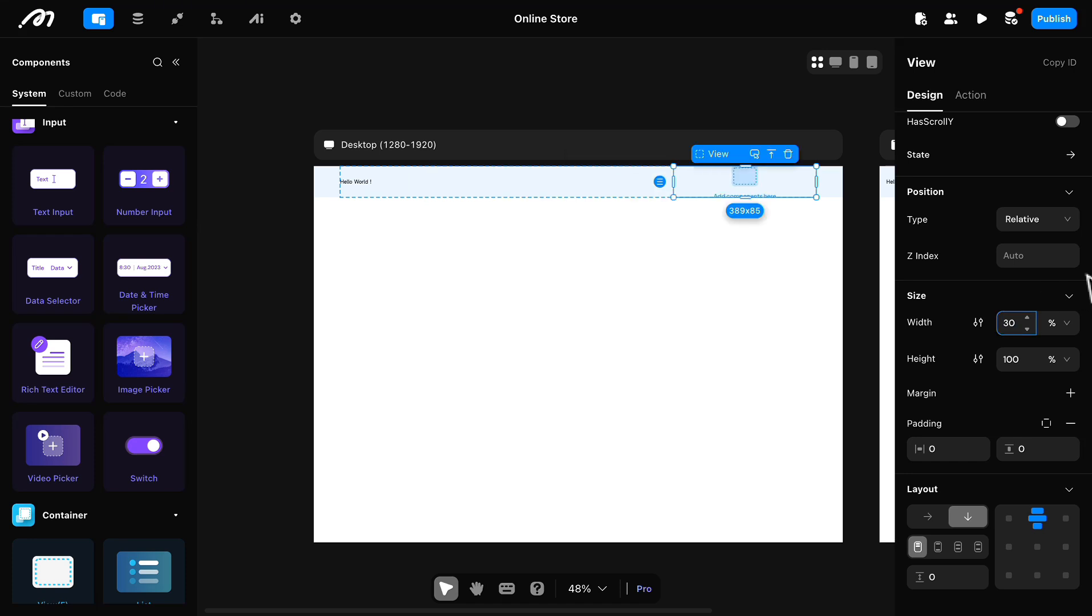
Step: Add an Image and a Conditional View inside the 30% wide header View
scroll(122, 341, up, 5)
drag(143, 277, 580, 188)
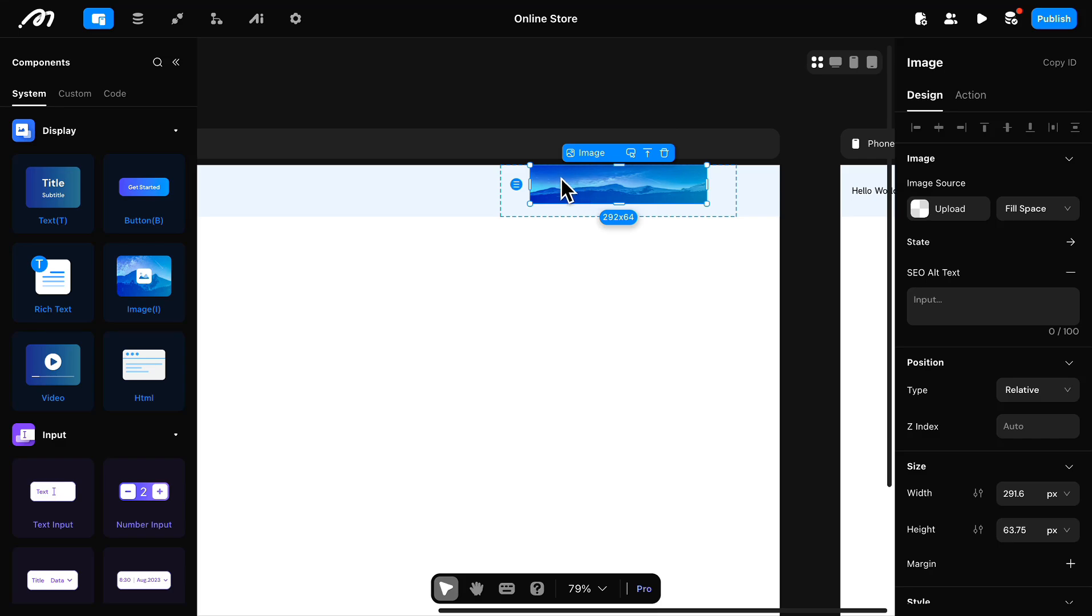
scroll(34, 385, down, 10)
drag(53, 330, 726, 180)
Step: Set the layout of the View holding the image and Conditional View to horizontal
click(736, 190)
scroll(947, 342, down, 4)
click(929, 304)
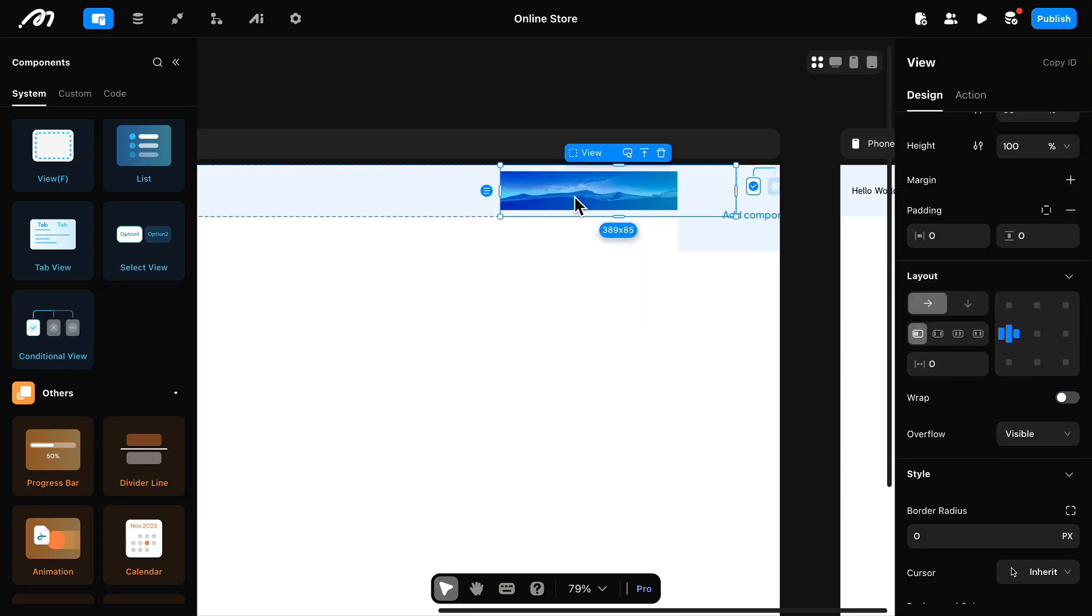
Step: Resize the header image to 30 px wide by 30 px high
click(579, 204)
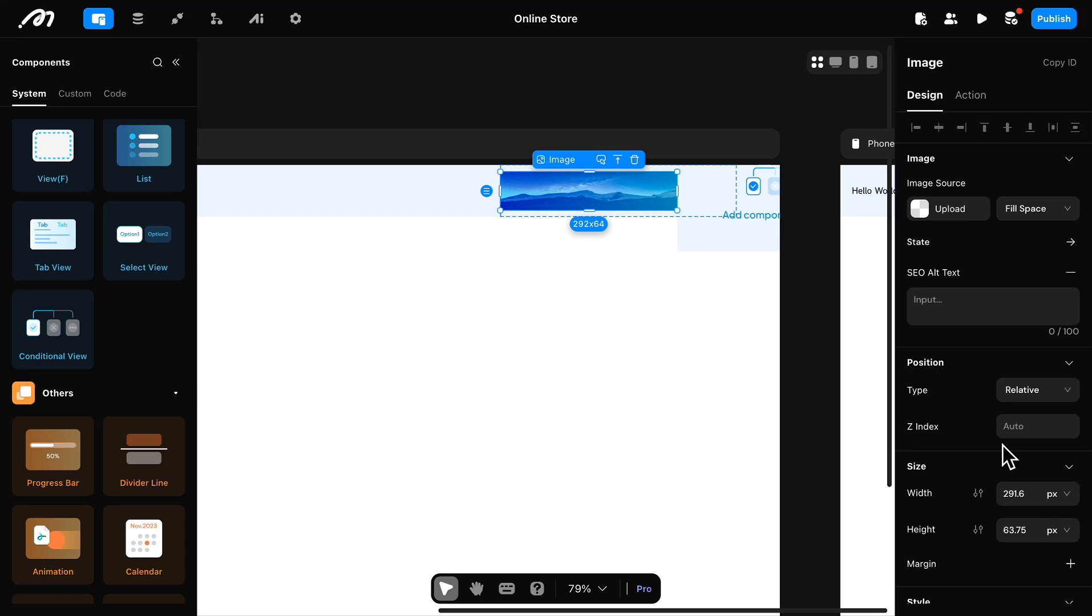
scroll(1007, 456, down, 2)
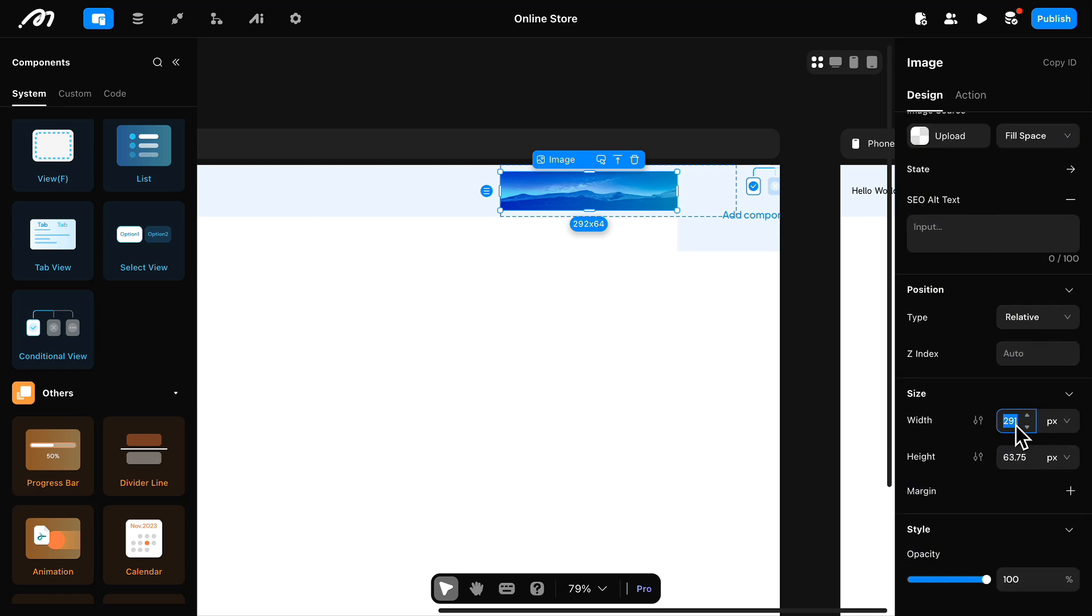
click(1011, 458)
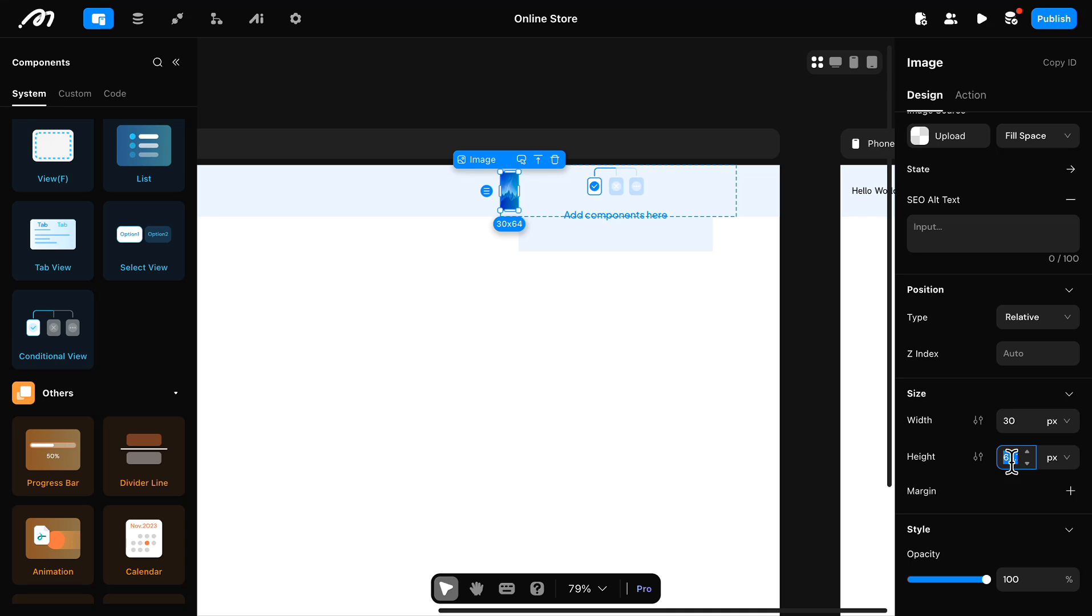
text(30)
key(Return)
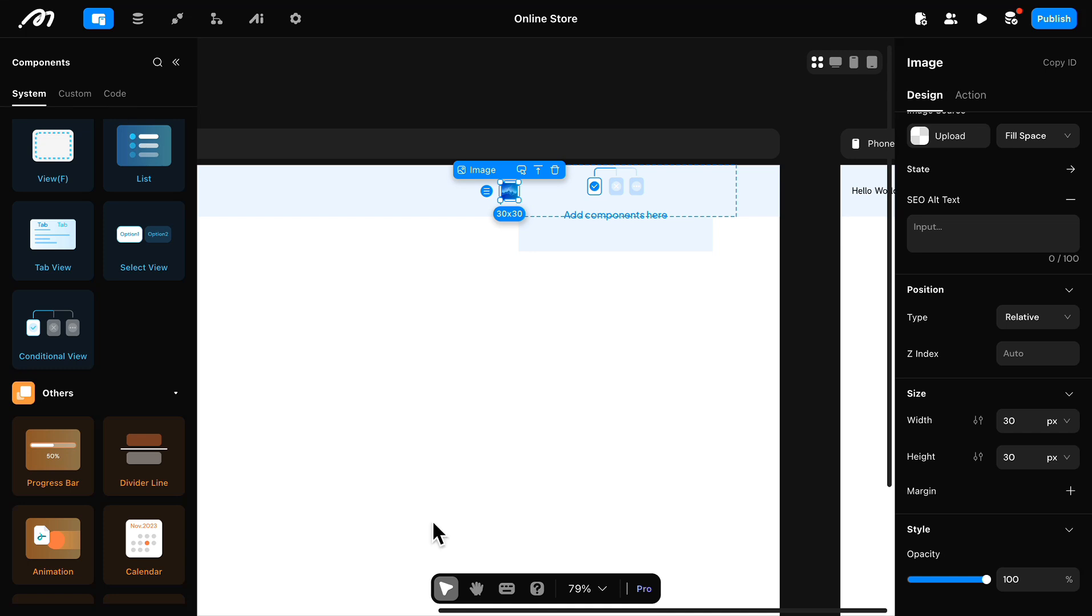
Step: Set the Conditional View's height to 100% in the header
click(586, 241)
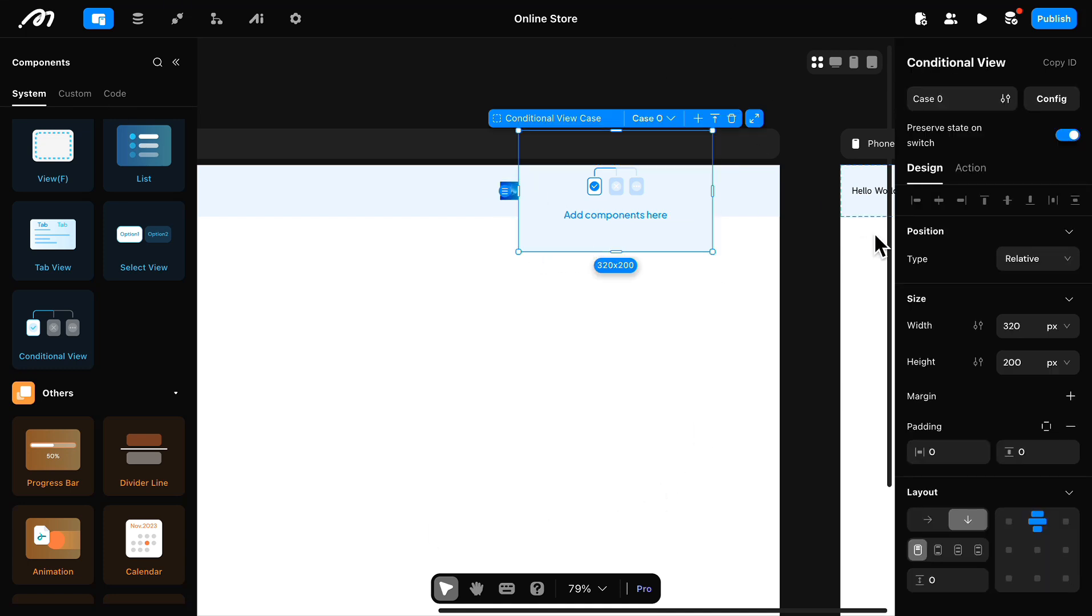
click(1069, 370)
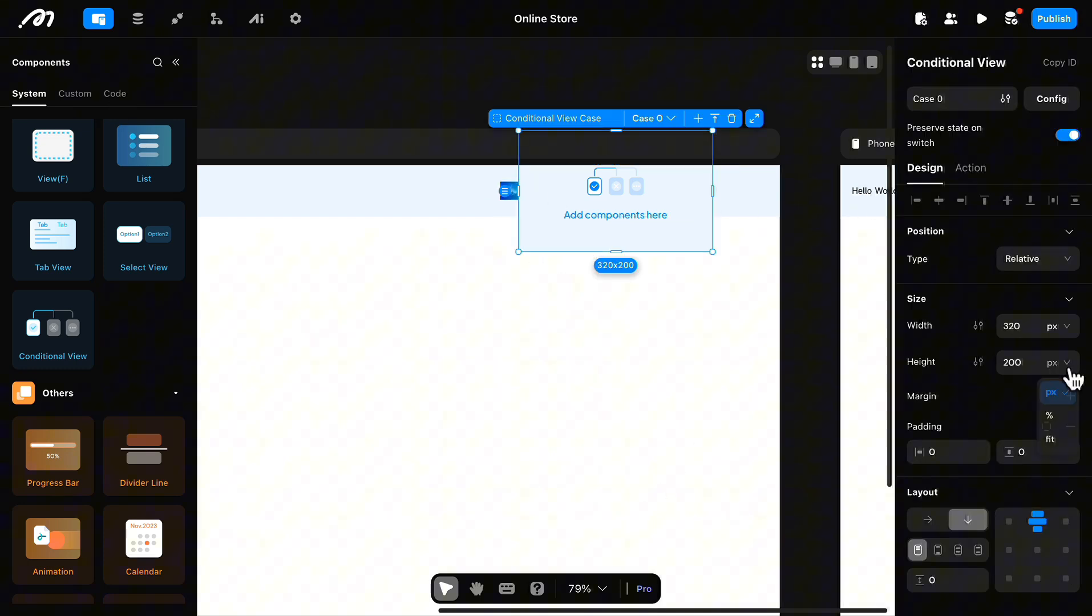
click(1059, 420)
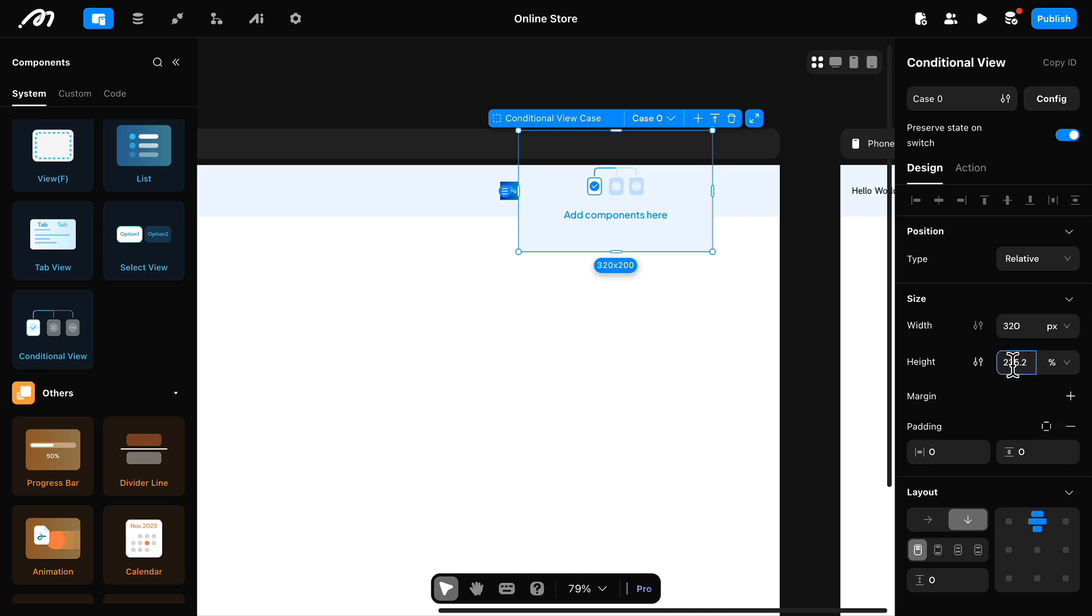
text(100)
key(Return)
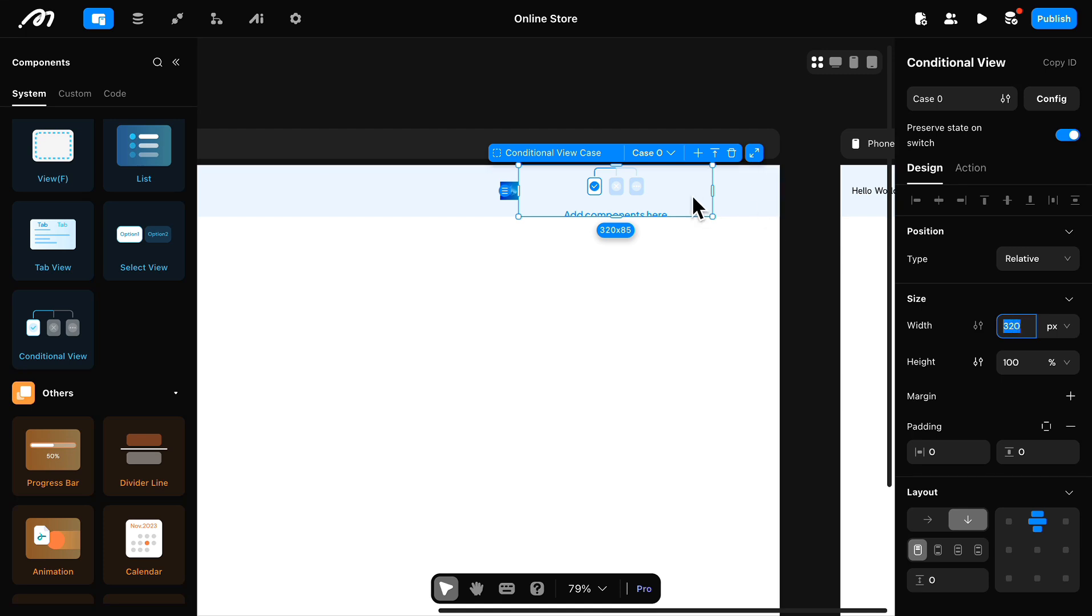
Step: Distribute the image and Conditional View evenly inside the 30% wide header View
click(498, 212)
click(561, 214)
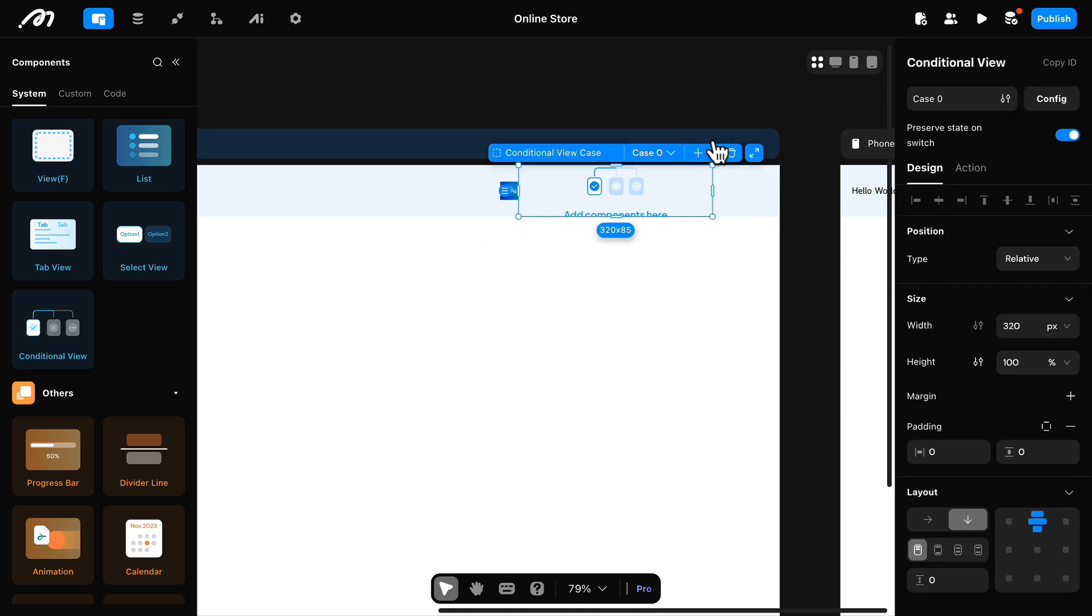
click(720, 167)
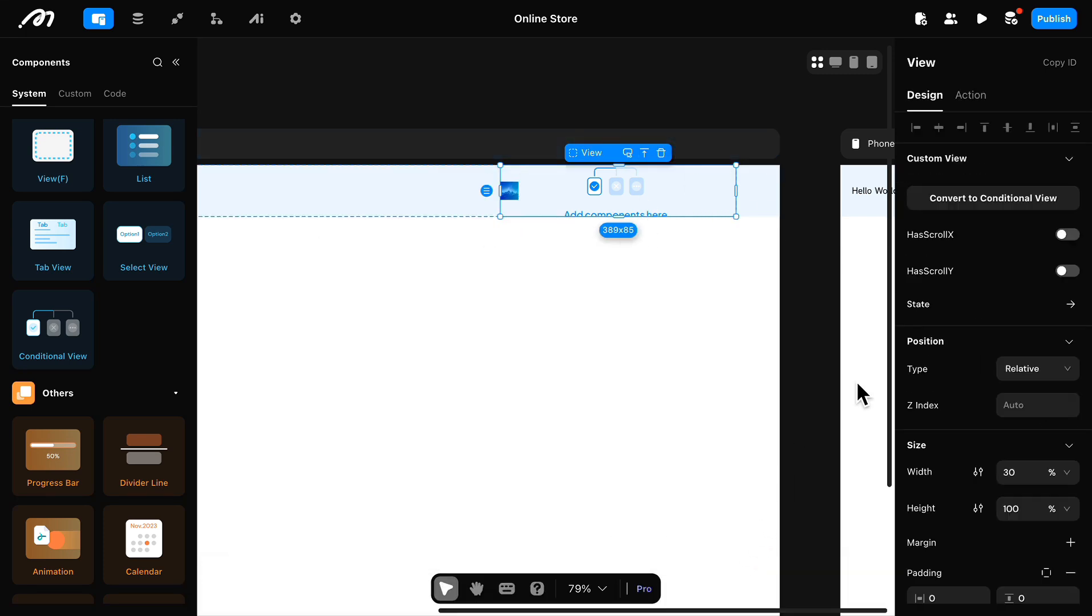
scroll(981, 438, down, 4)
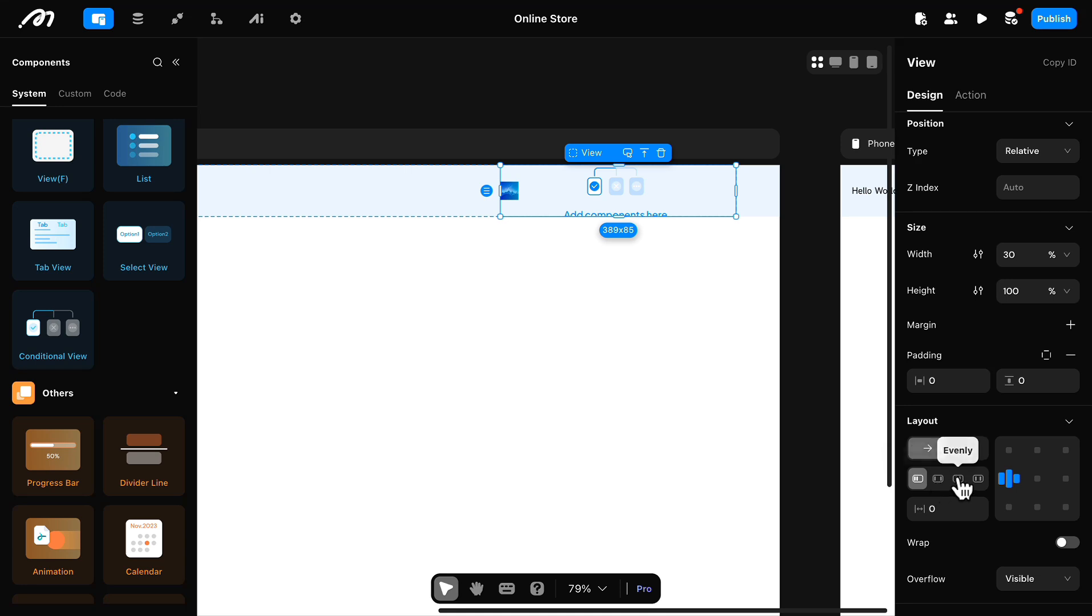
click(959, 479)
scroll(696, 337, down, 3)
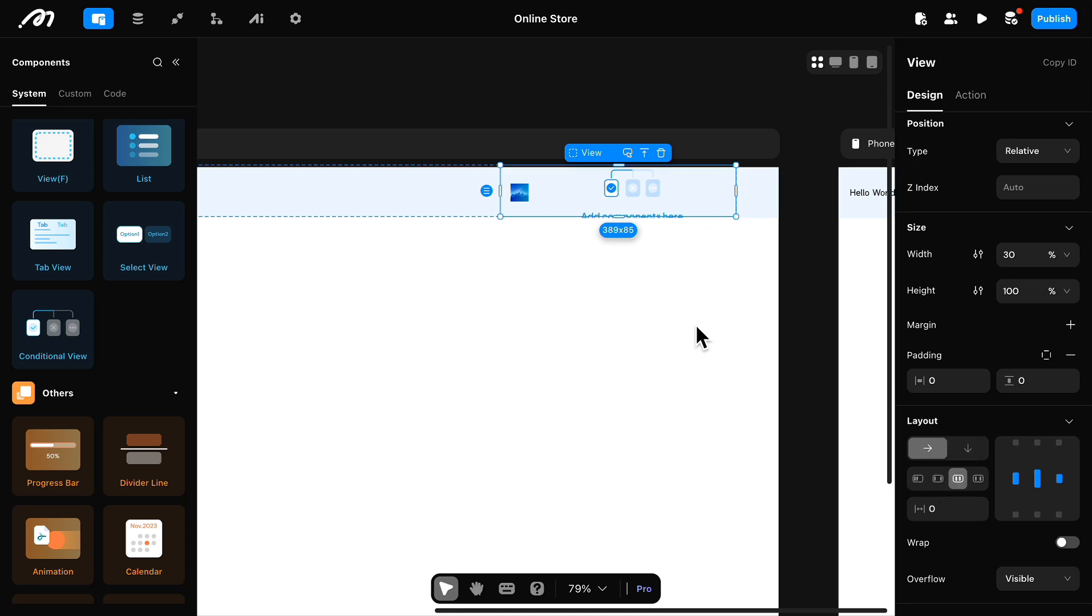
Step: Change the content of the header's Hello World text to "Store"
scroll(696, 336, left, 5)
click(389, 193)
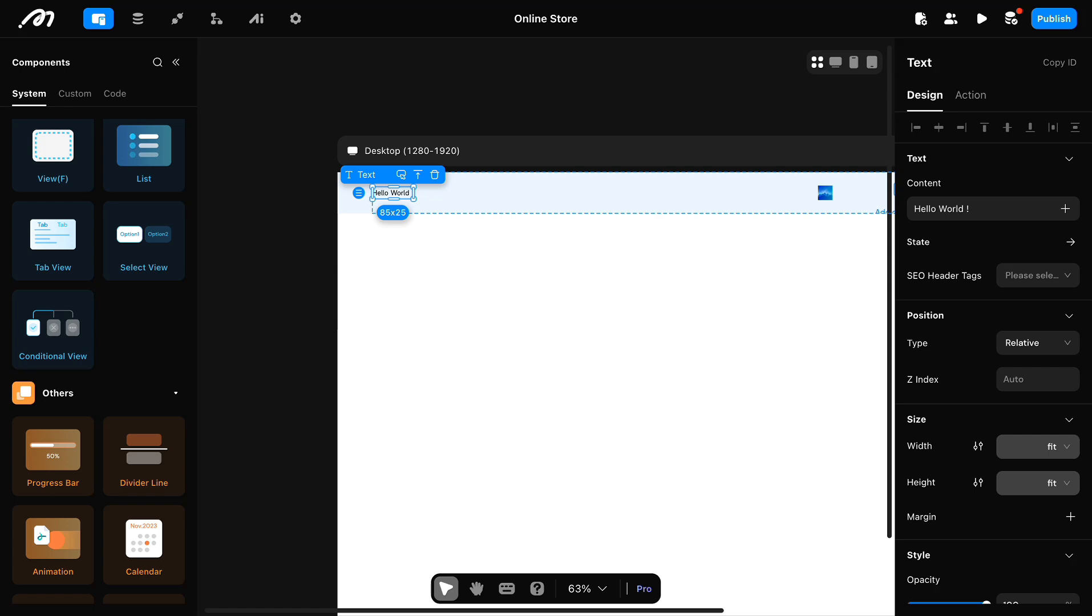
click(979, 210)
text(Store)
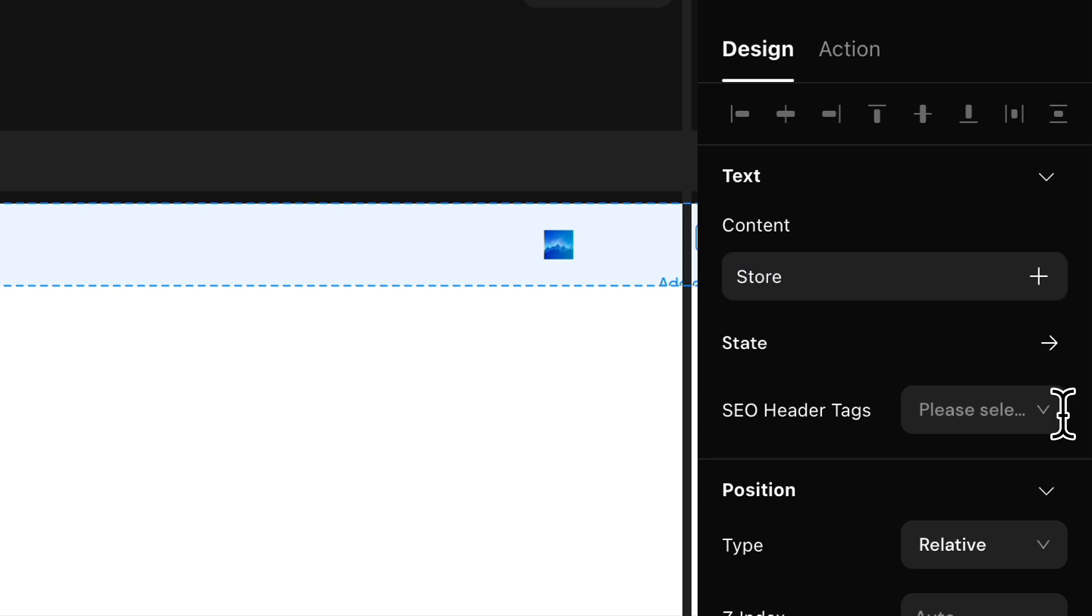
scroll(1063, 409, down, 5)
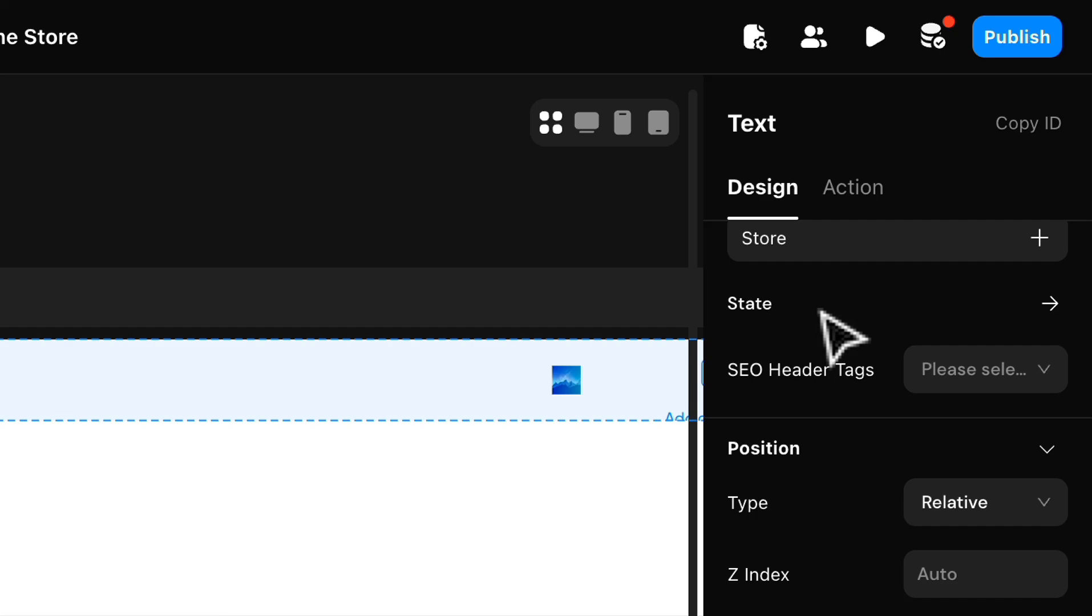
Step: Rename the header's Store text component to "name/logo"
scroll(958, 163, up, 3)
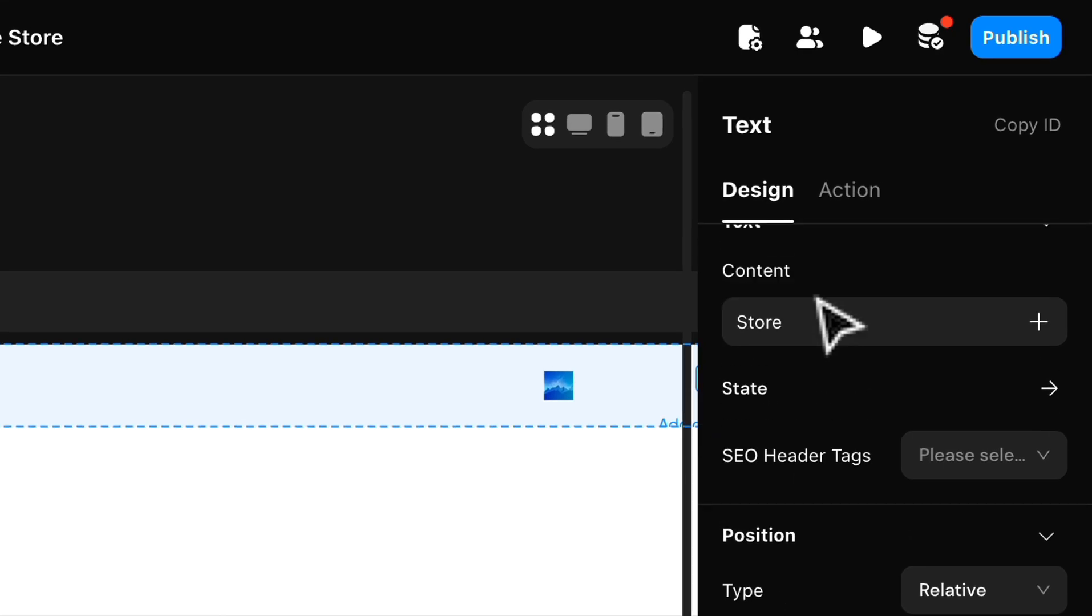
click(764, 127)
double_click(763, 126)
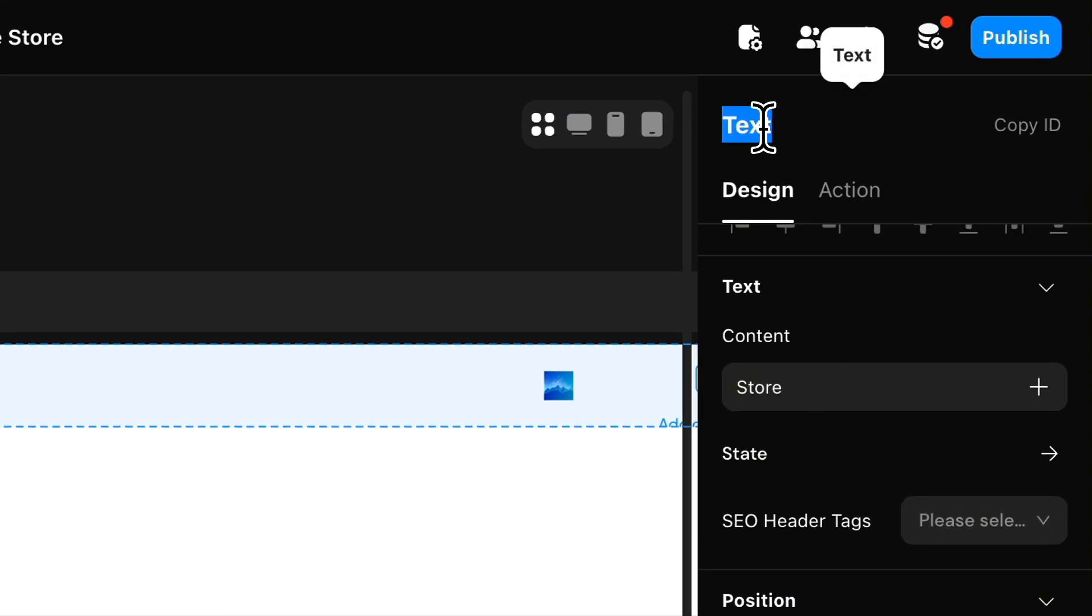
text(name/logo)
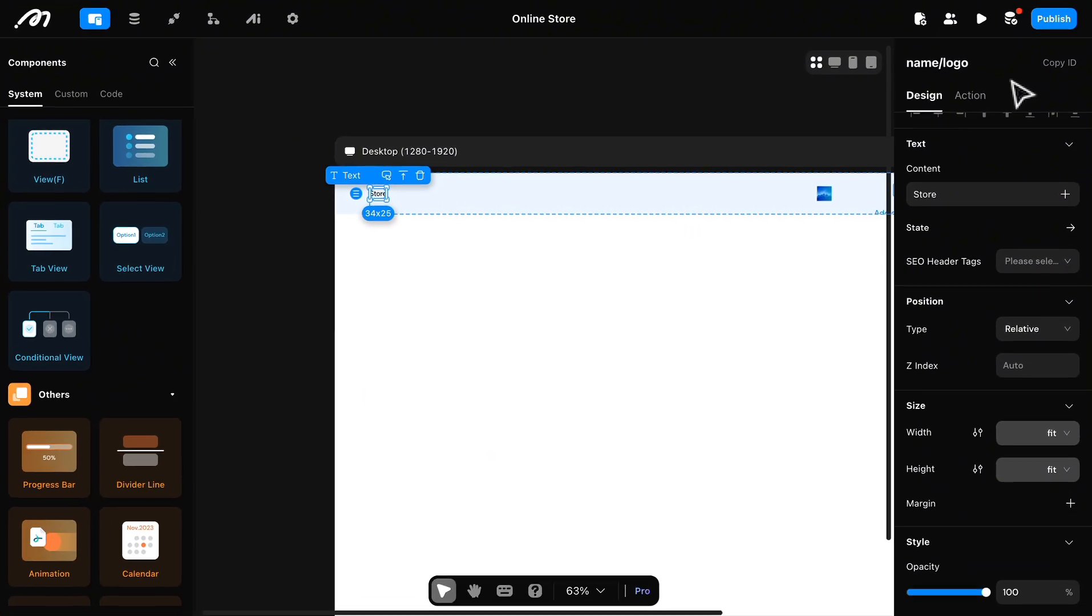
scroll(1026, 279, up, 1)
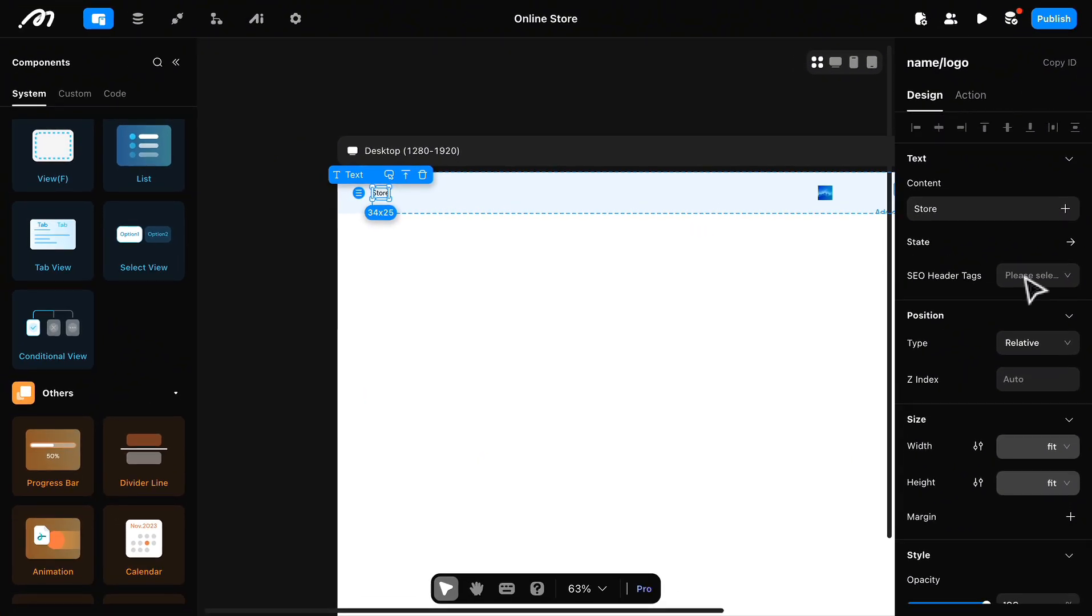
Step: Resize the name/logo text to 60 px wide by 34 px high
scroll(1026, 280, down, 2)
click(1058, 326)
click(1053, 357)
double_click(1007, 325)
text(60)
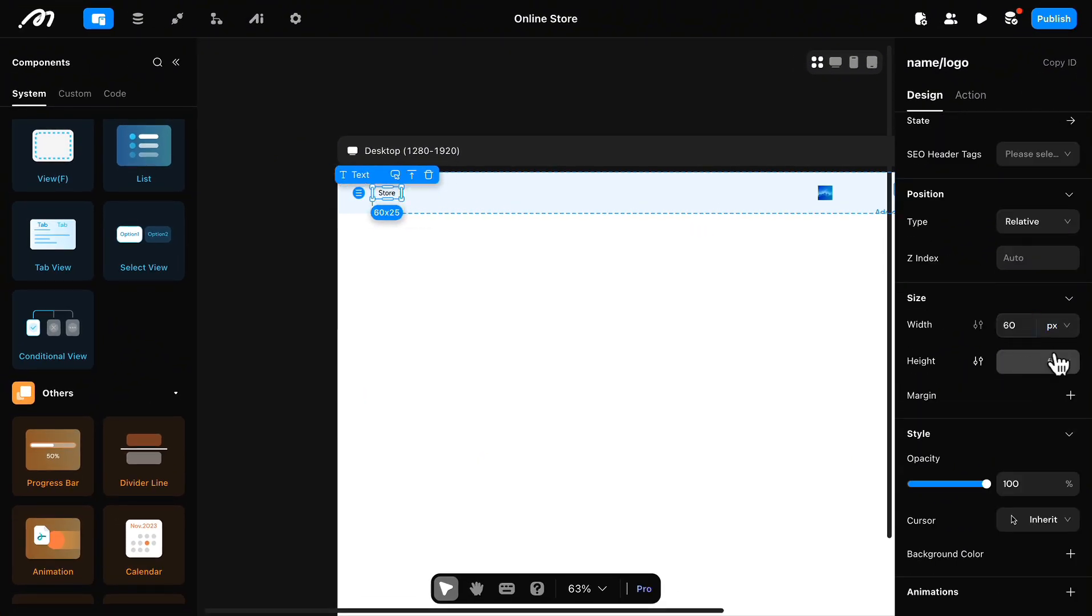
click(1055, 362)
click(1056, 415)
click(1063, 368)
click(1064, 394)
click(1014, 362)
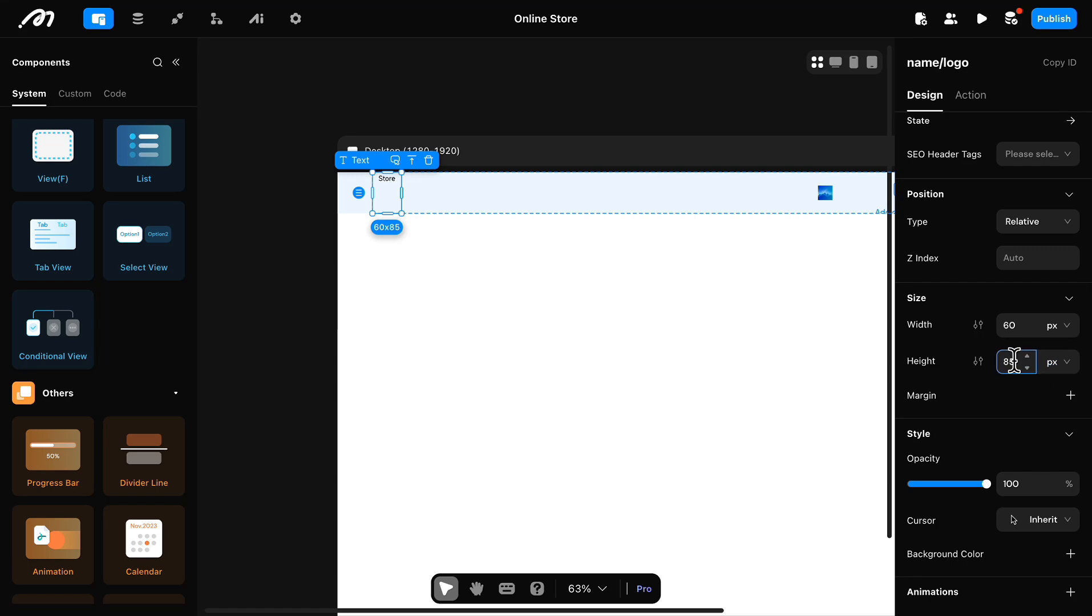
text(34)
Step: Style the name/logo text in Plus Jakarta Sans, size 22, with Medium weight
scroll(970, 431, down, 5)
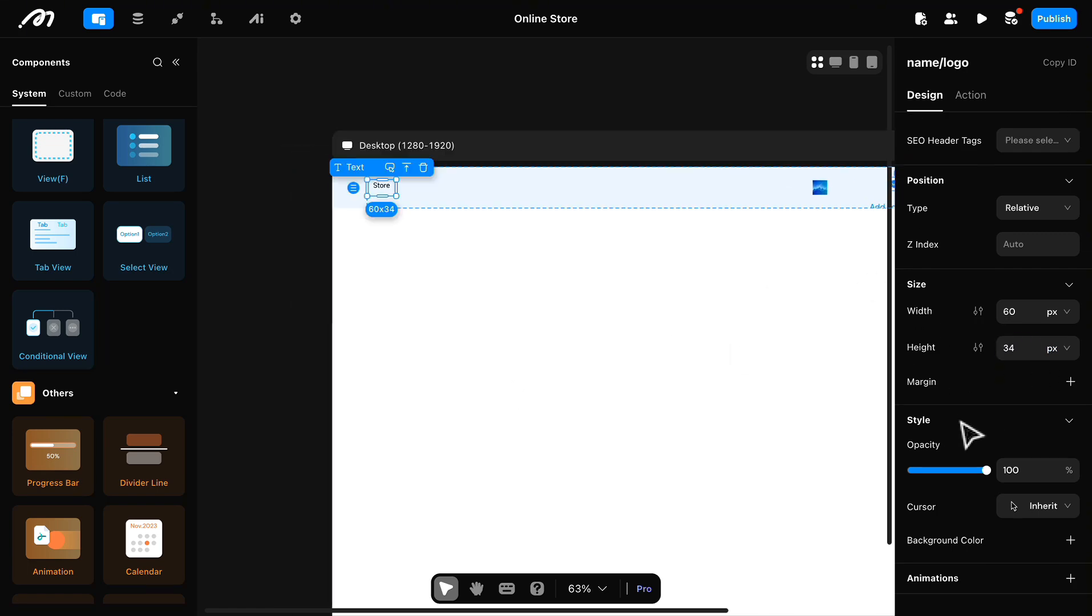
click(1001, 362)
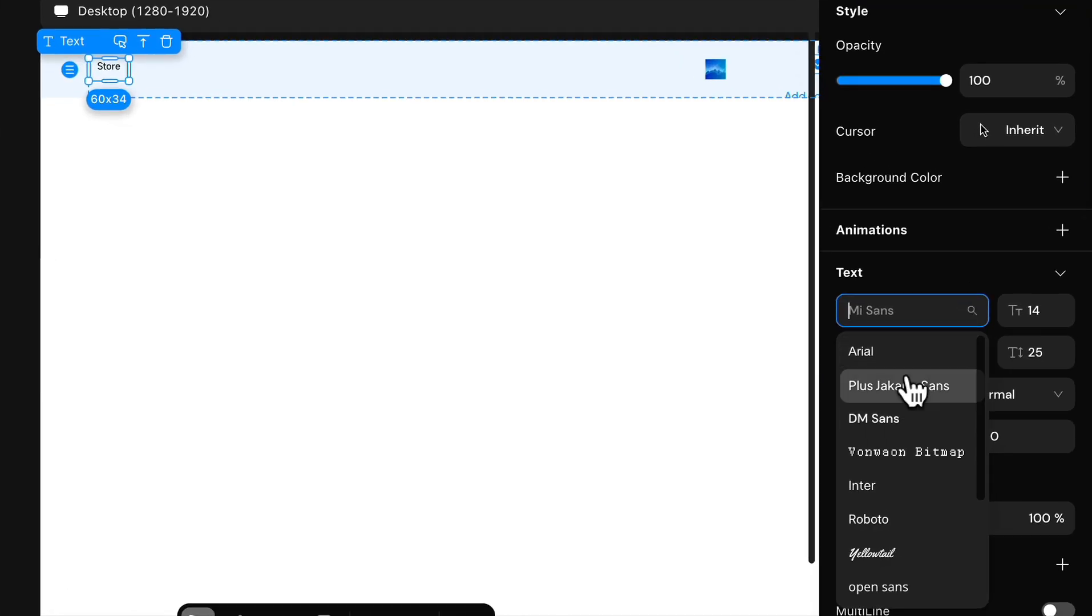
click(967, 442)
click(1033, 311)
text(22)
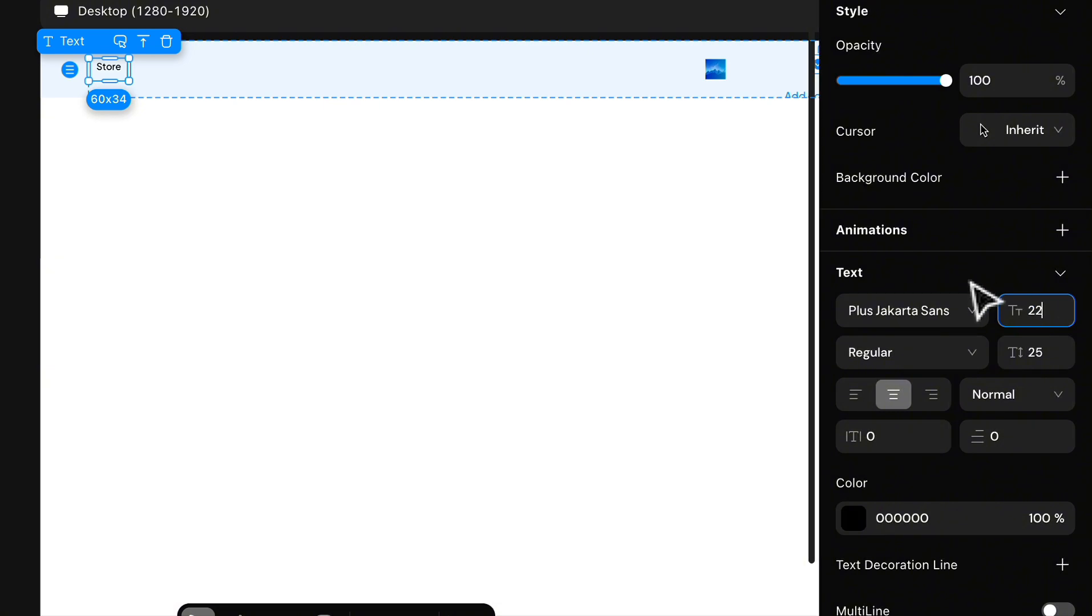
key(Return)
click(912, 353)
click(873, 461)
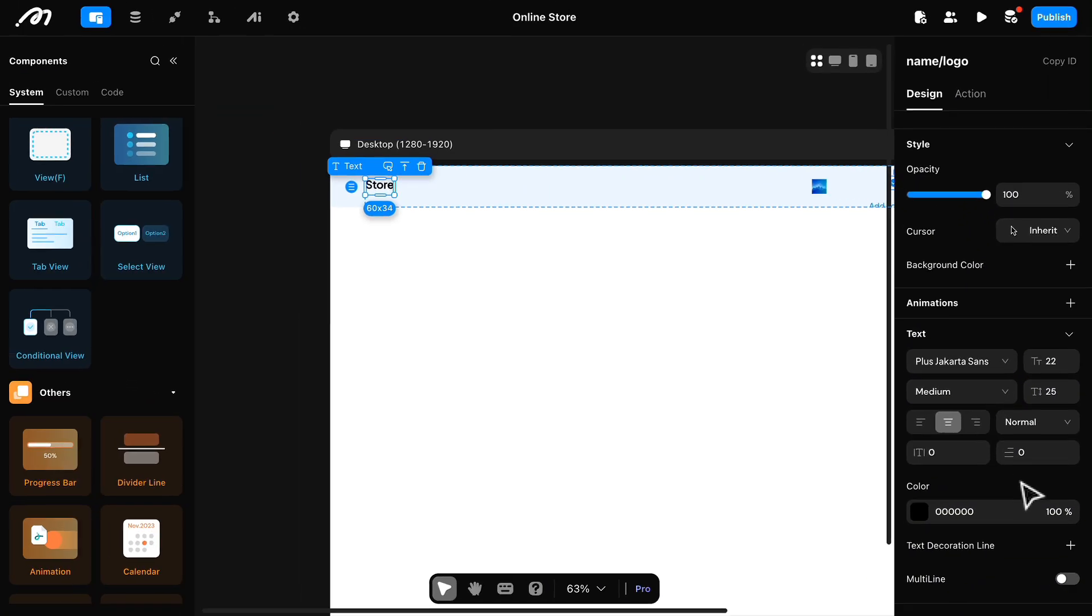
click(536, 201)
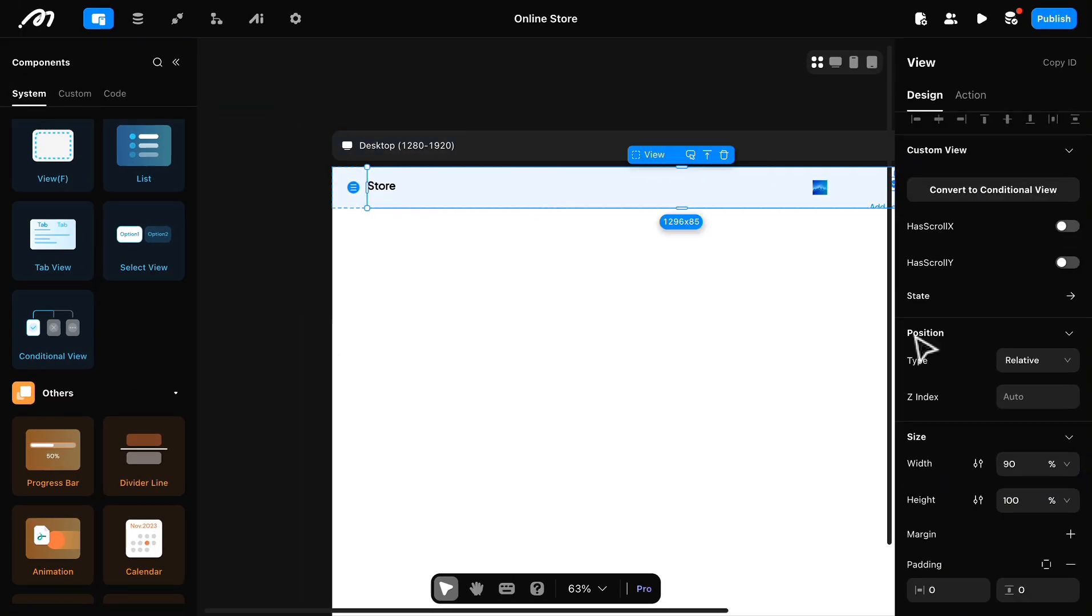
scroll(1041, 419, down, 6)
scroll(760, 384, right, 3)
scroll(760, 384, down, 2)
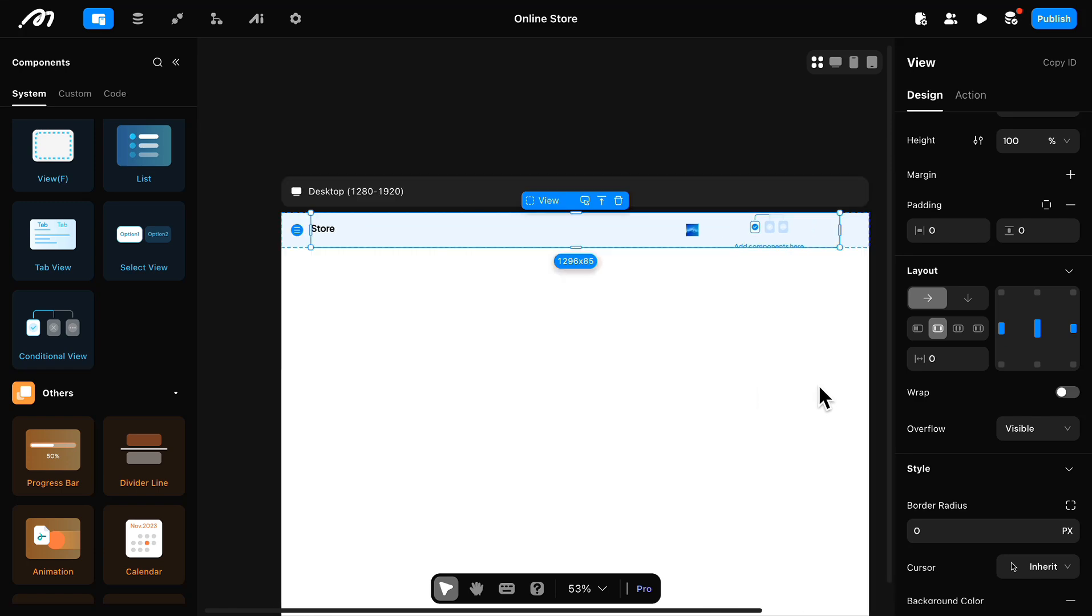
Step: Rename the header image component to "shoppincart_icon" and open its image source settings
click(700, 231)
click(940, 210)
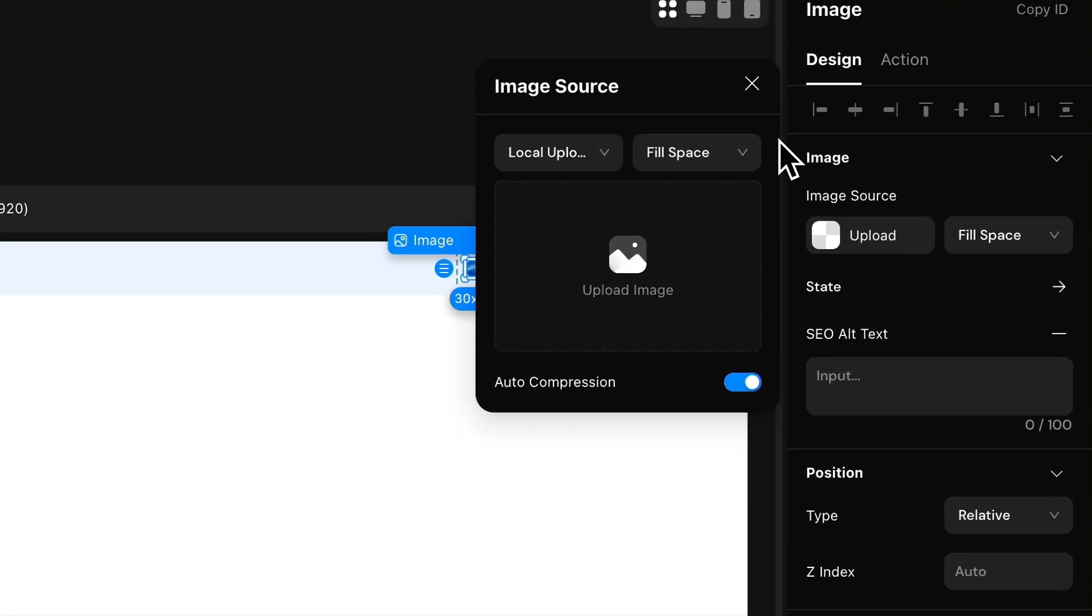
double_click(916, 66)
text(shoppinh)
key(BackSpace)
text(c)
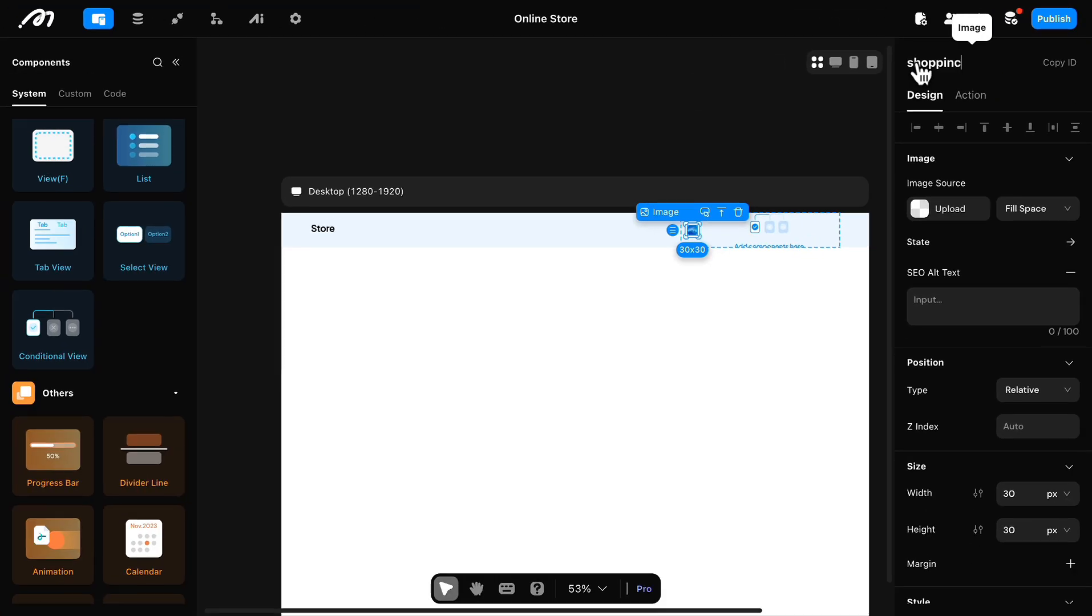
text(art_icon)
click(792, 178)
click(691, 229)
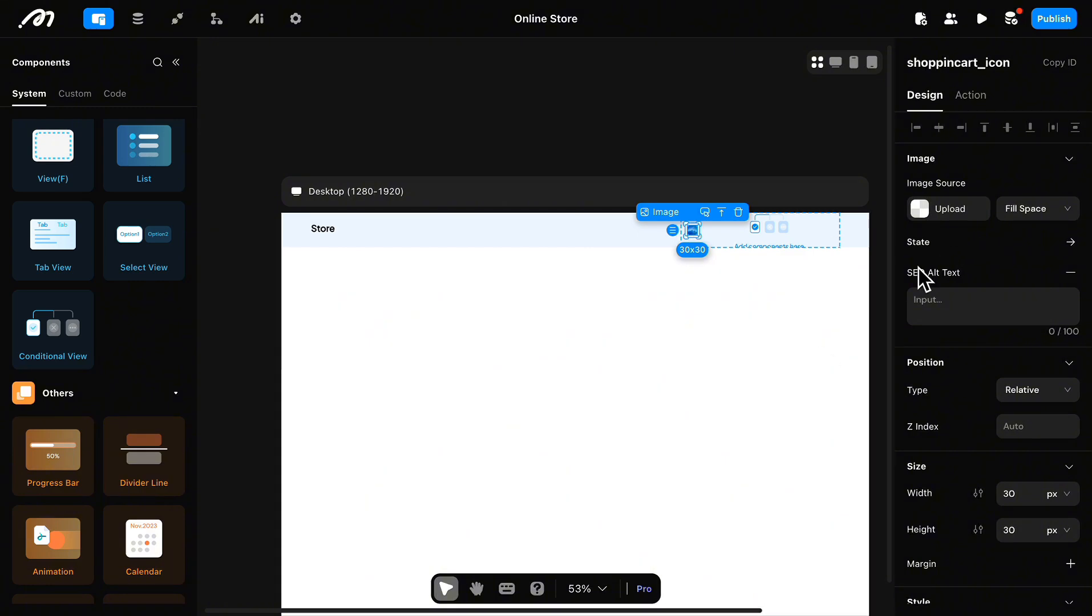
click(941, 209)
Step: Open the header Conditional View's configuration and rename Case 0 to "not logged in"
click(783, 232)
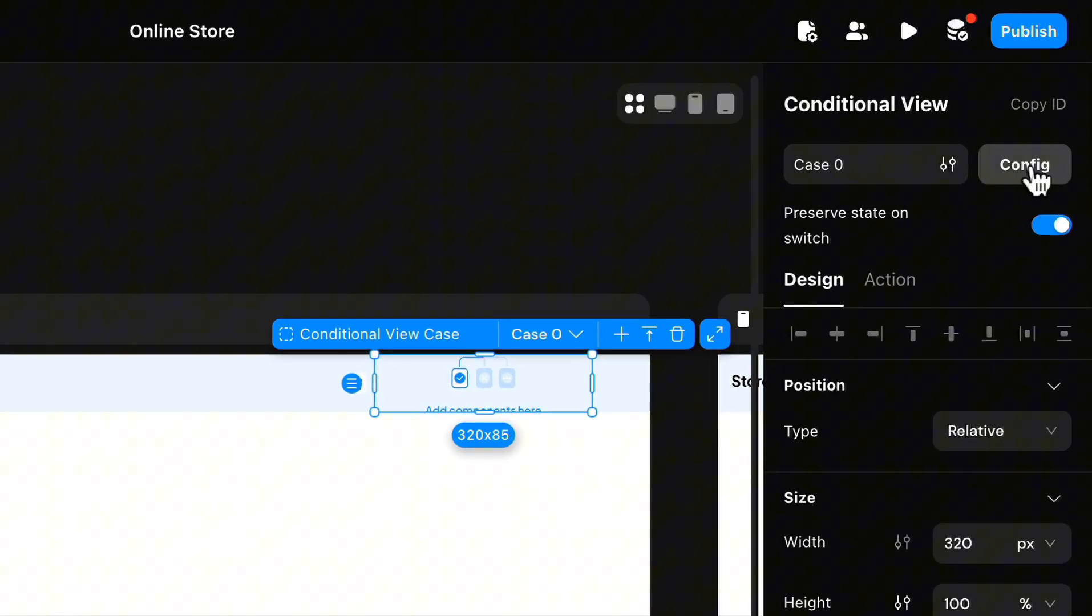
click(1055, 104)
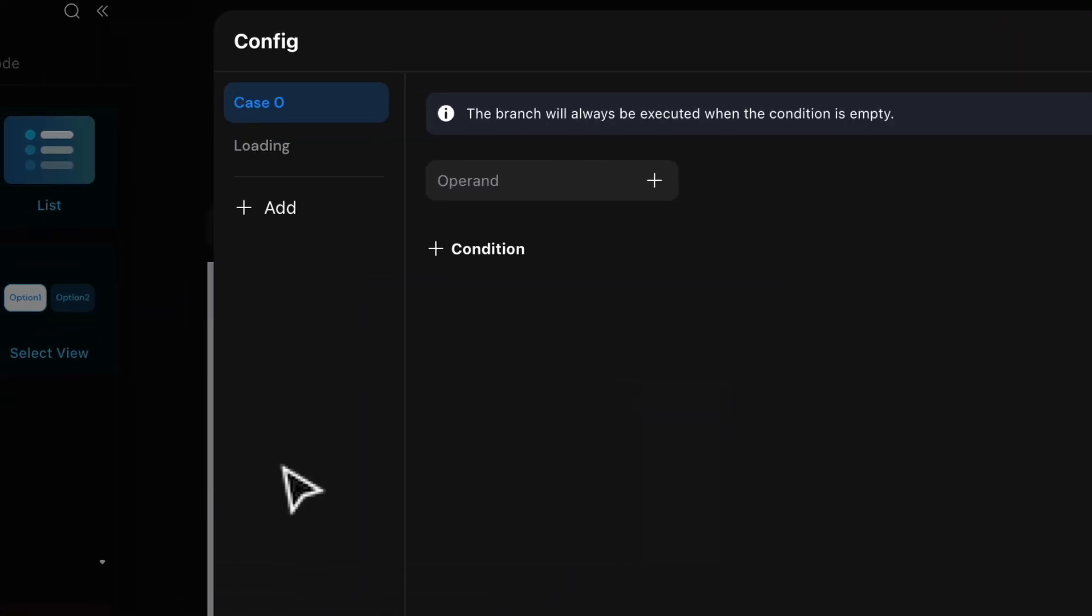
click(324, 102)
drag(331, 114, 288, 99)
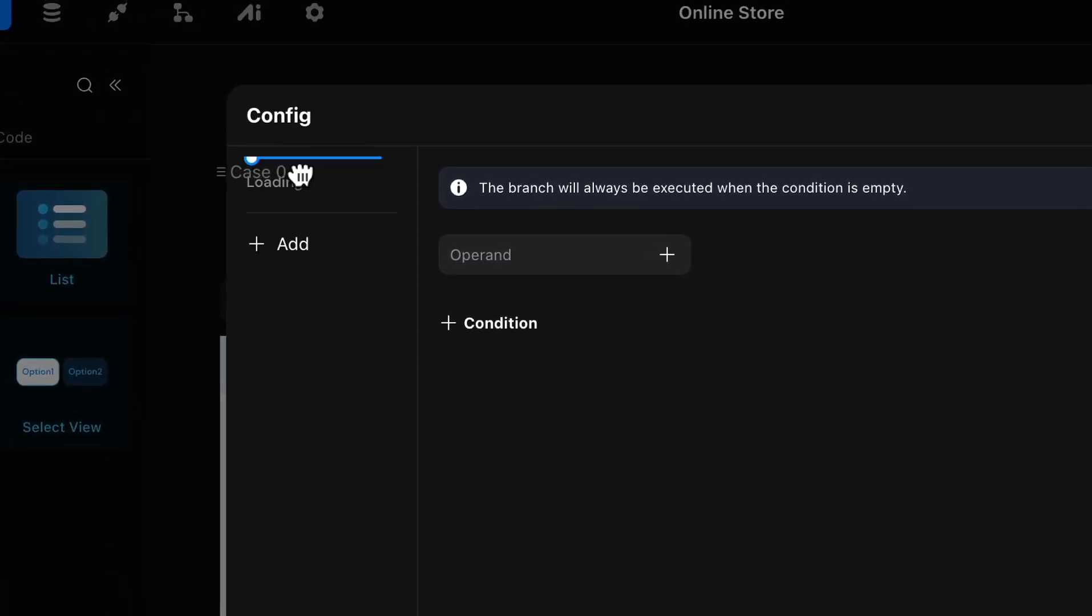
drag(301, 174, 286, 176)
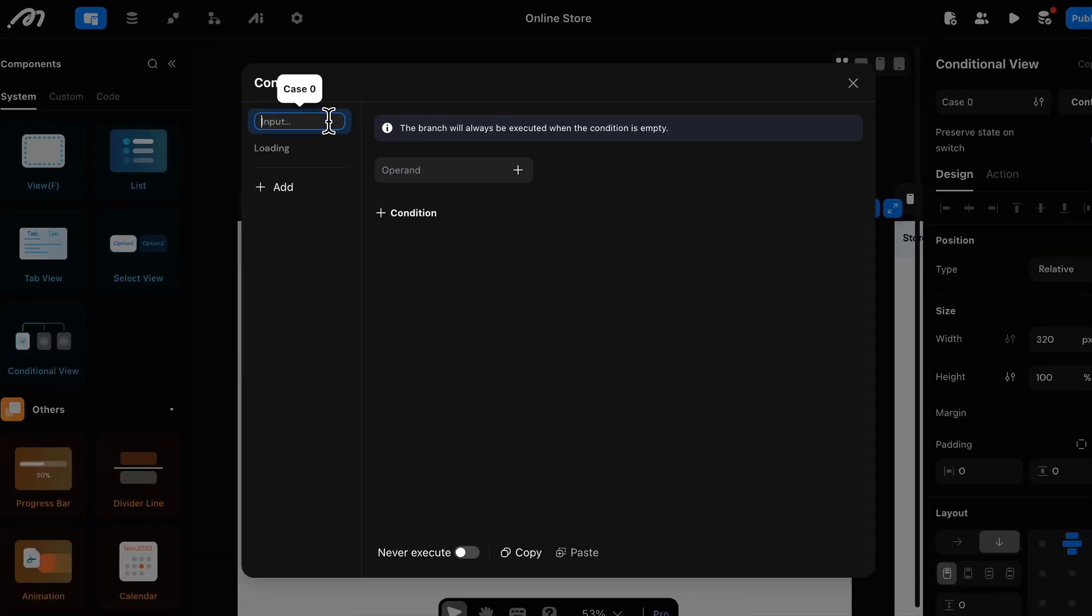
text(not)
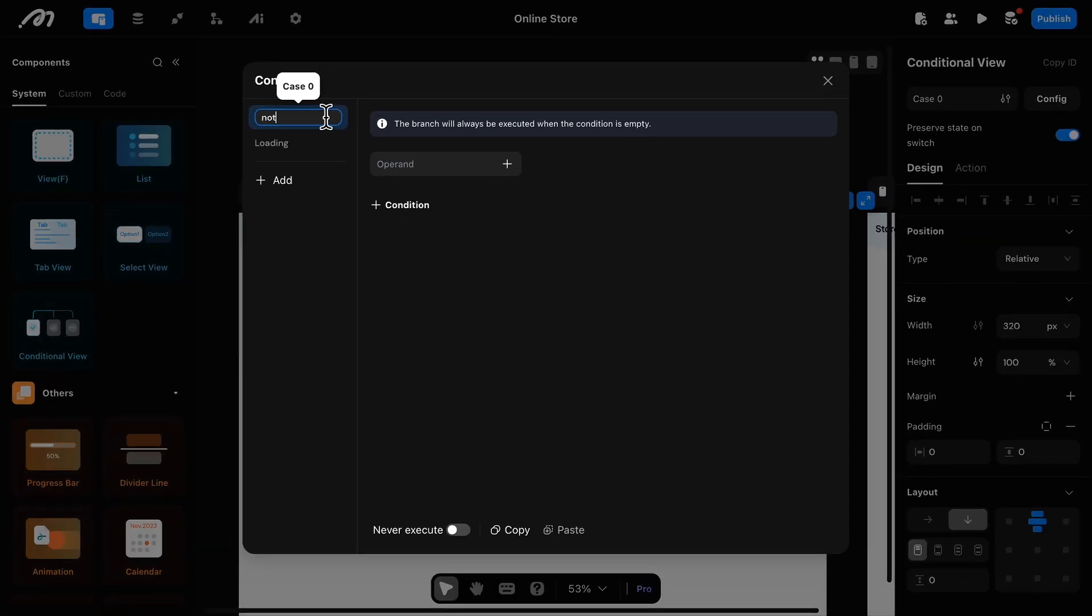
text( logged in)
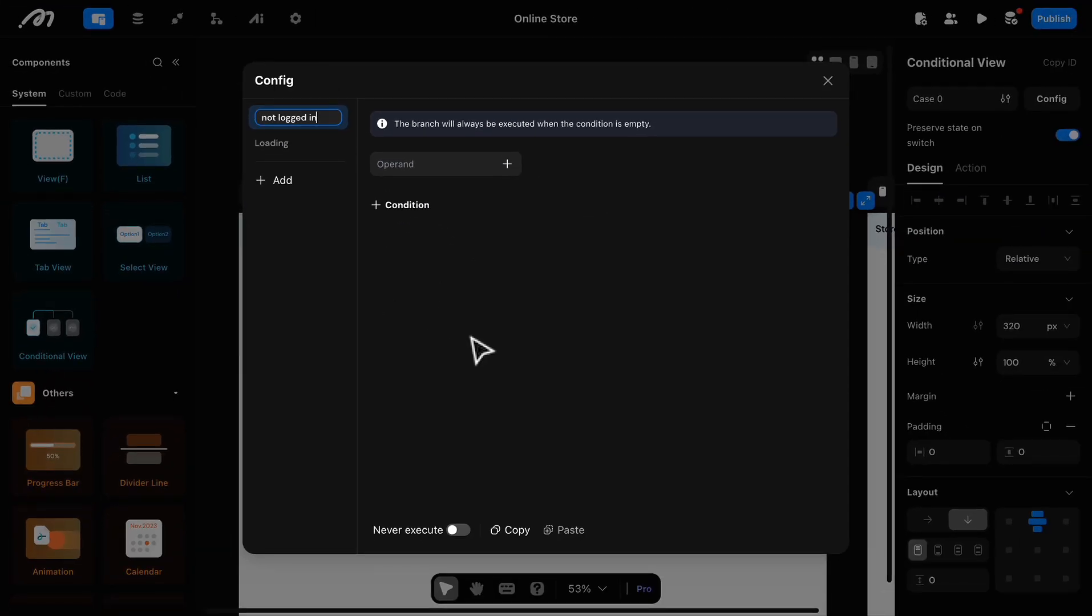
key(Return)
Step: Add another case to the Conditional View and name it "logged in"
click(275, 182)
key(BackSpace)
key(BackSpace)
key(BackSpace)
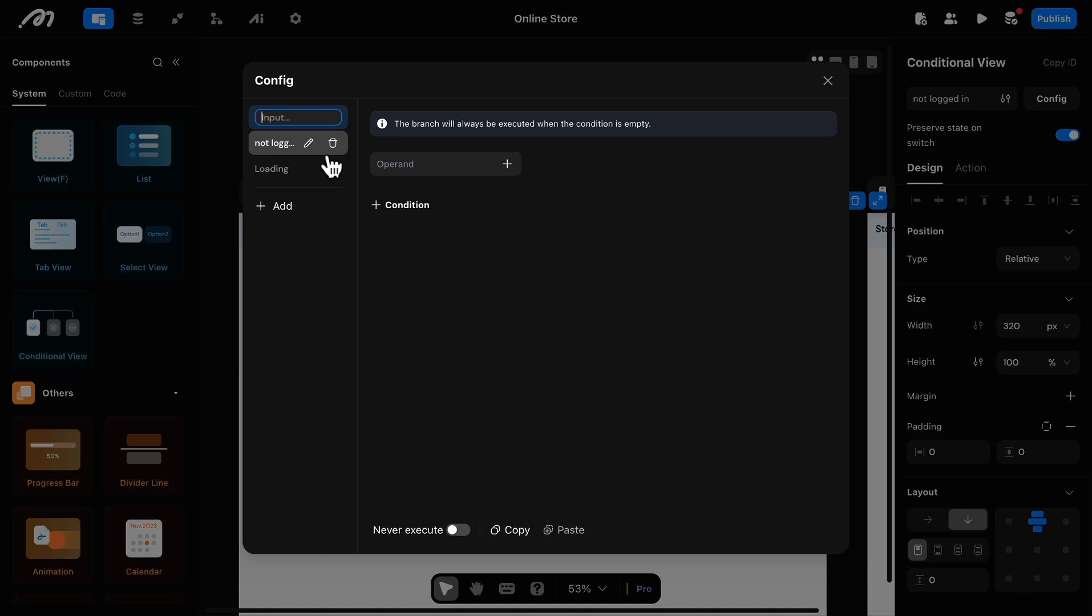
text(logged in)
key(Return)
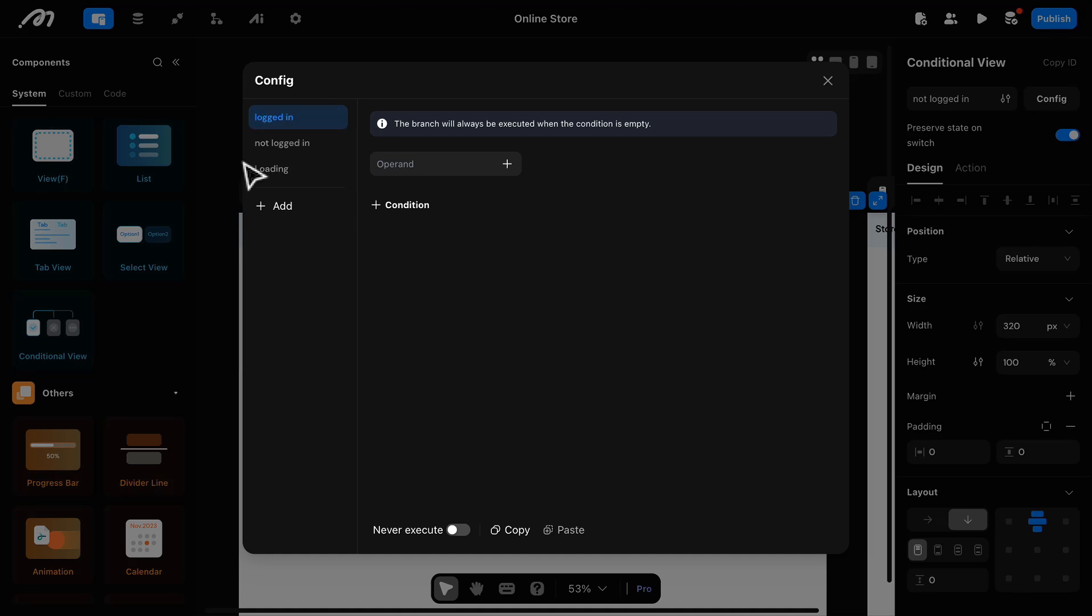
Step: Set the condition of the "logged in" case to the logical data Is Logged In with Is True
click(507, 165)
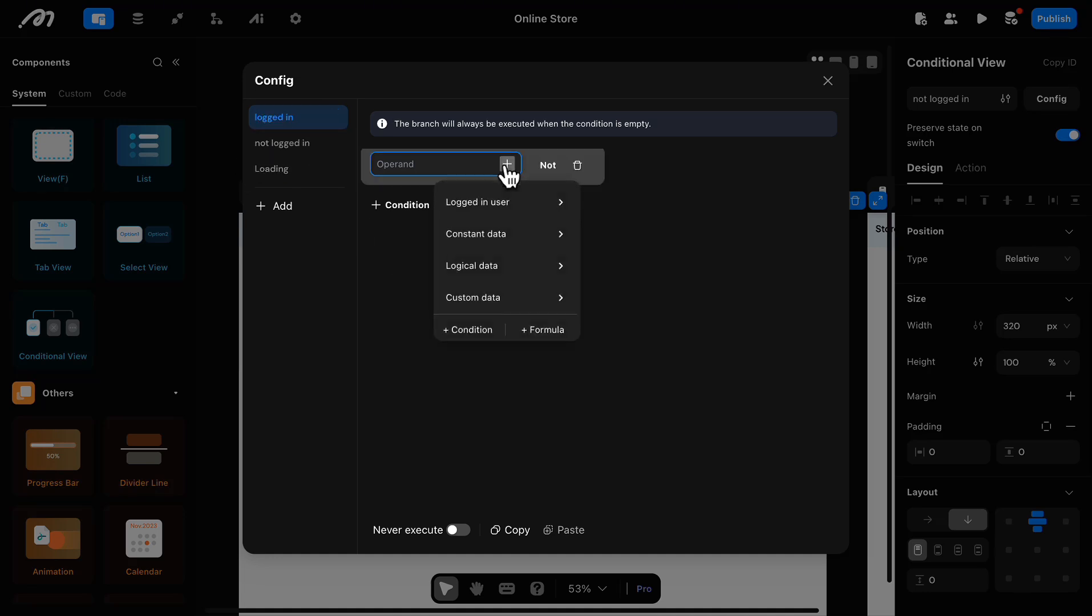
click(534, 275)
click(606, 276)
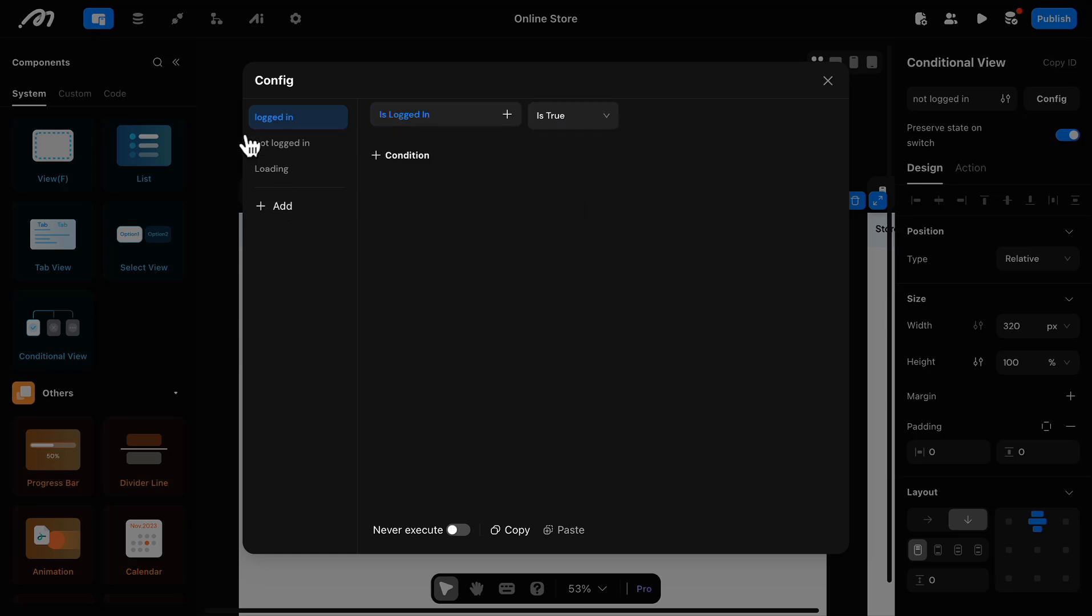
Step: Set the condition of the "not logged in" case to the logical data Is Logged In with Is False, and close the configuration
click(274, 145)
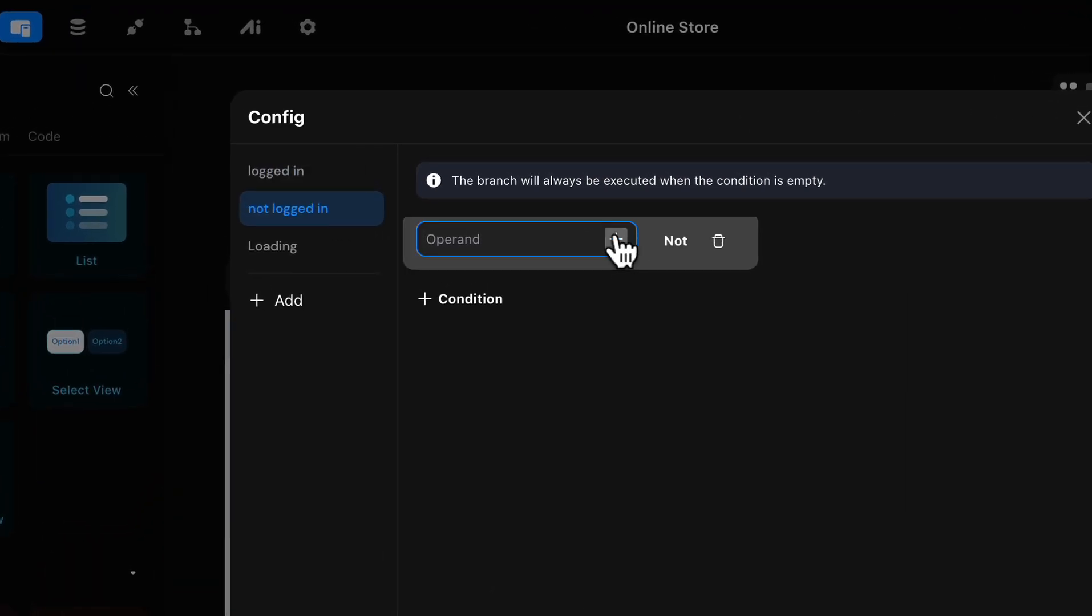
click(616, 238)
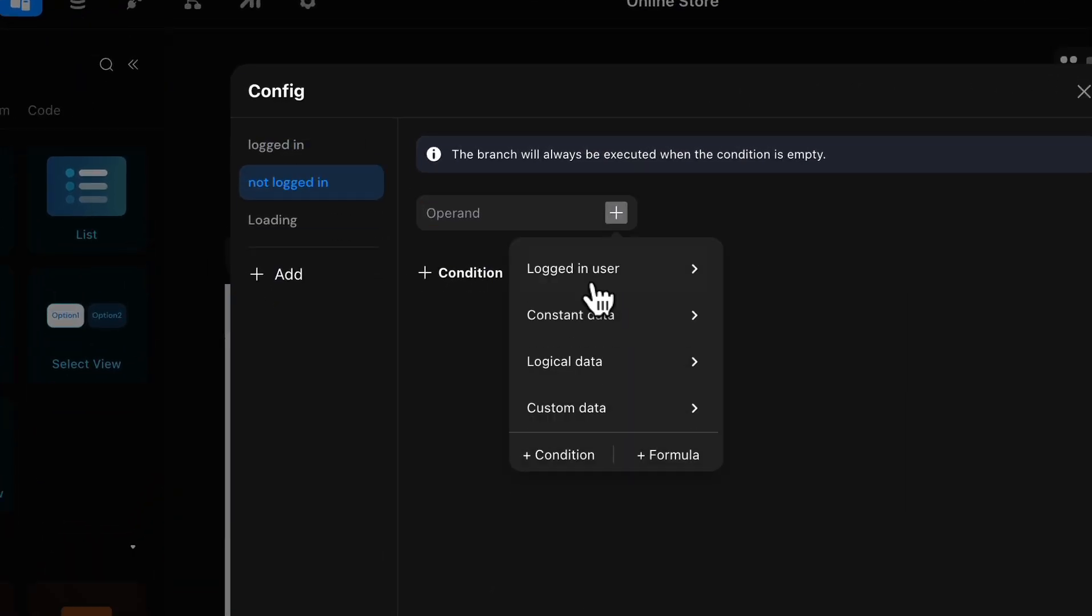
mouse_move(663, 182)
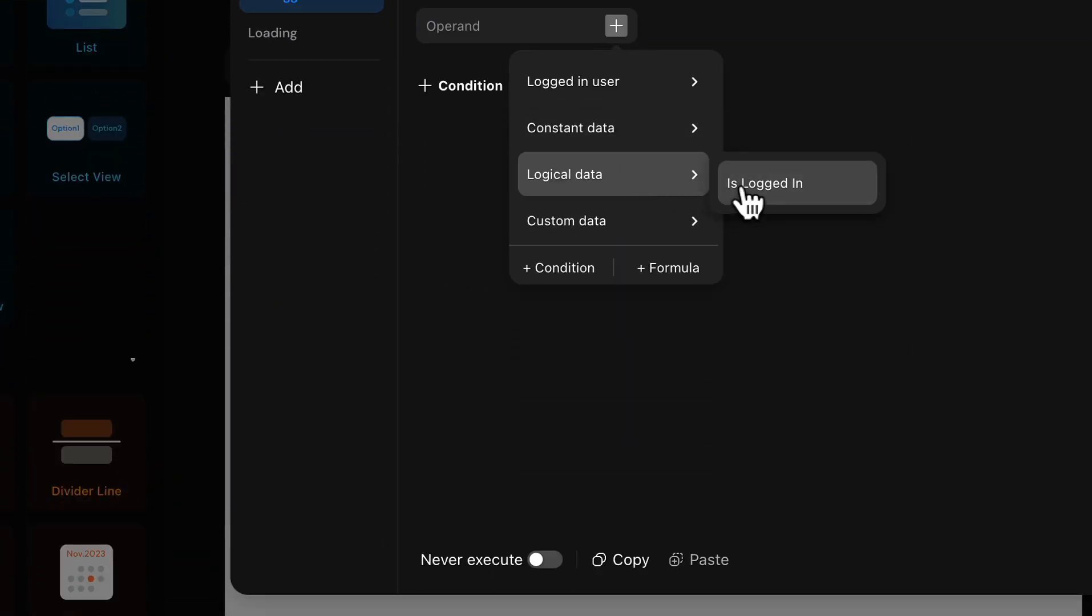
click(743, 189)
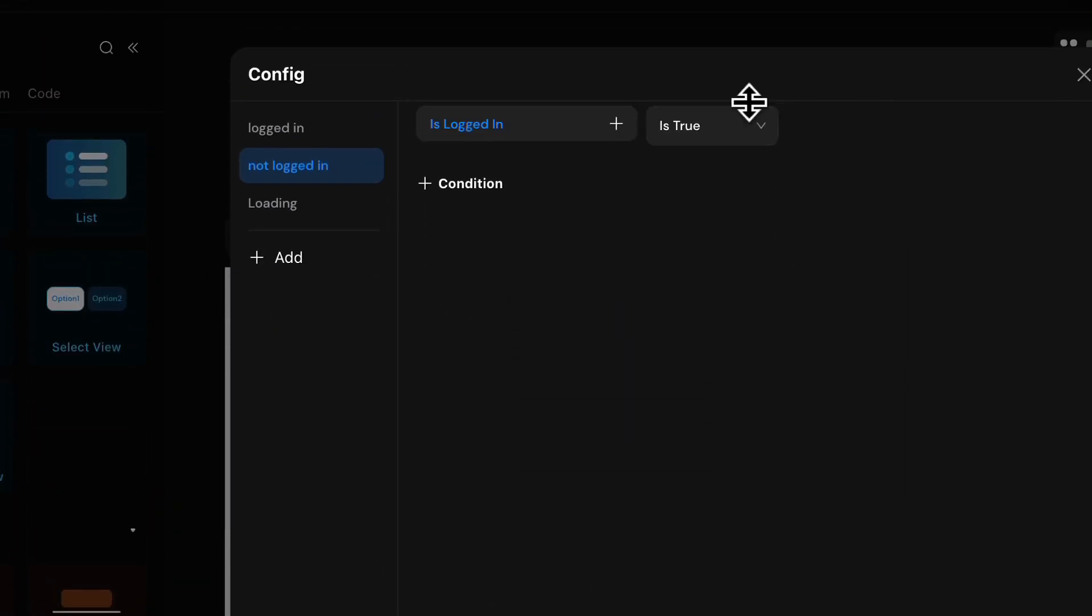
click(752, 169)
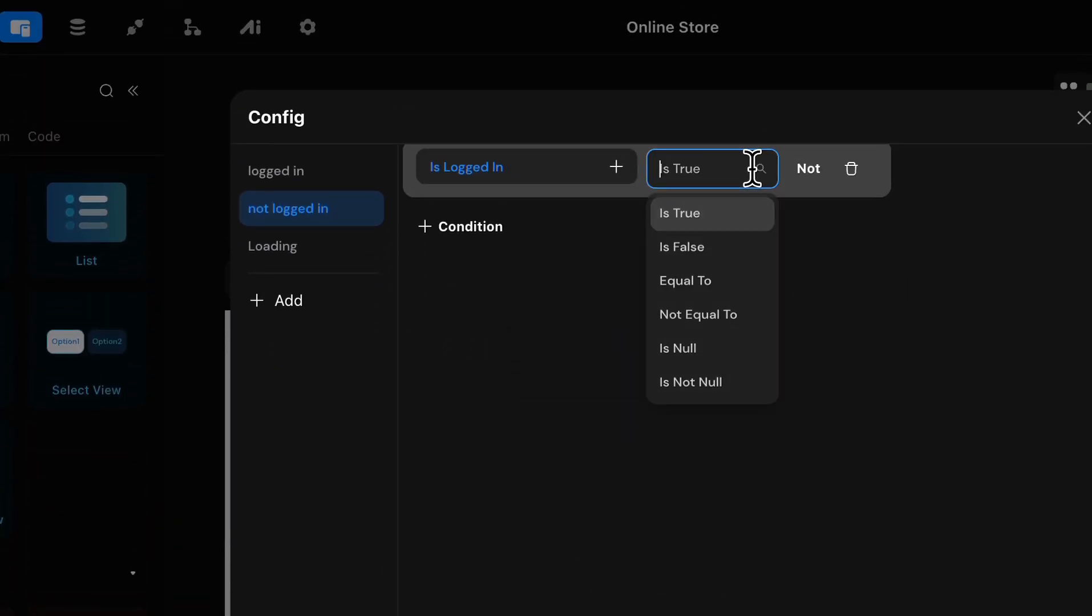
click(702, 266)
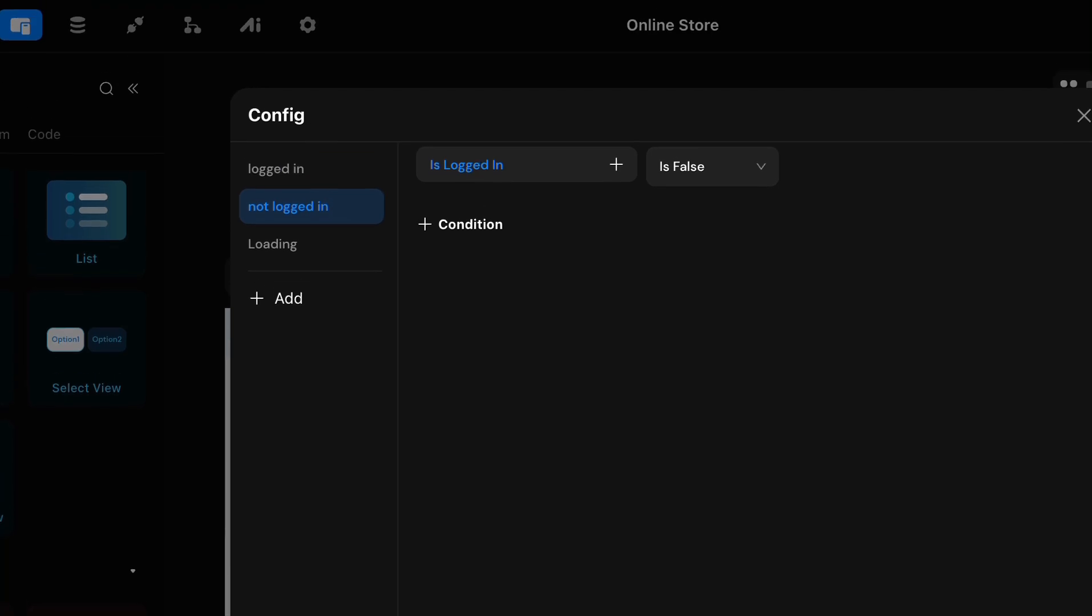
click(1083, 115)
Step: Rename the header's Conditional View to "login/signup"
double_click(970, 62)
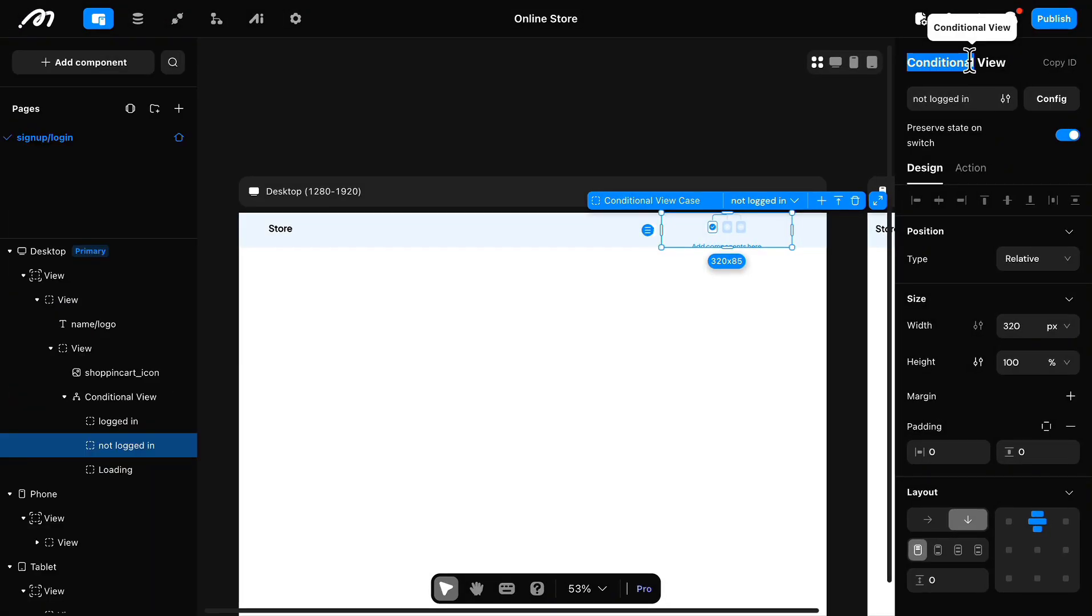
text(login/signup)
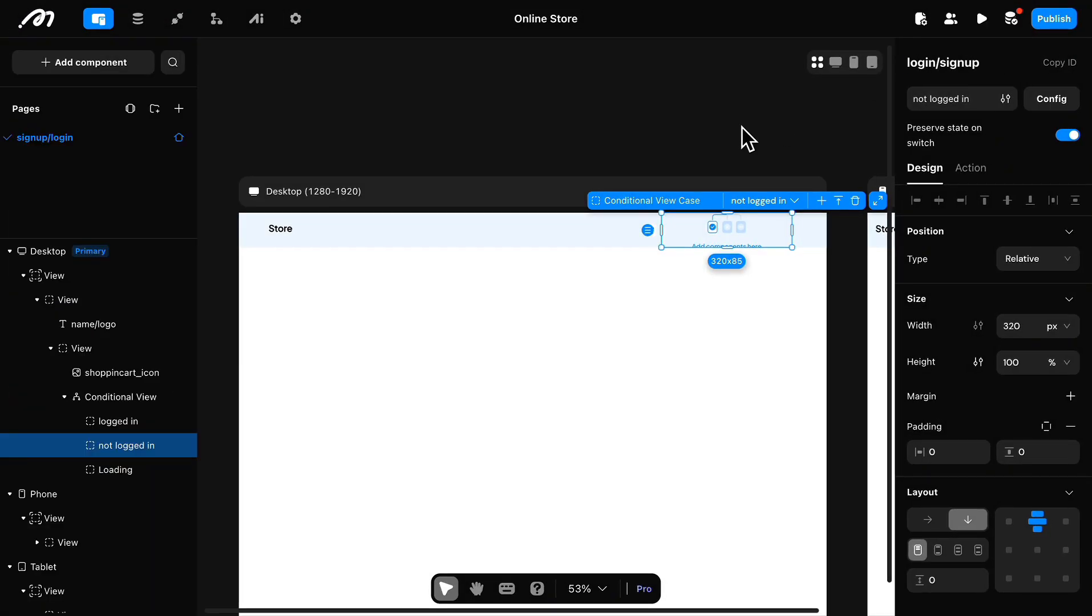
click(744, 138)
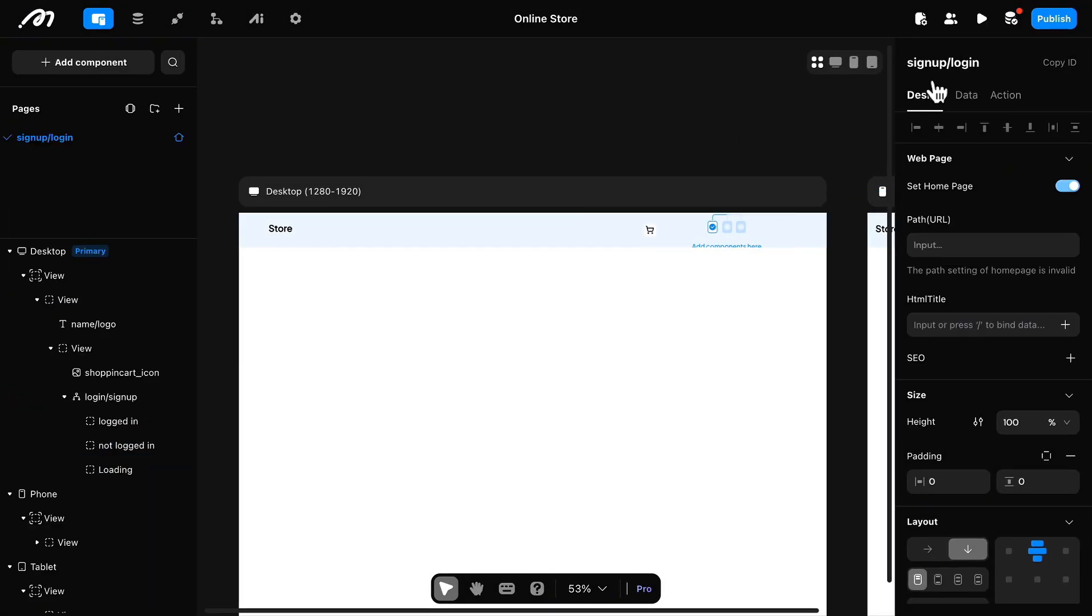
Step: Add a Button to the "not logged in" case and center it horizontally and vertically
click(743, 241)
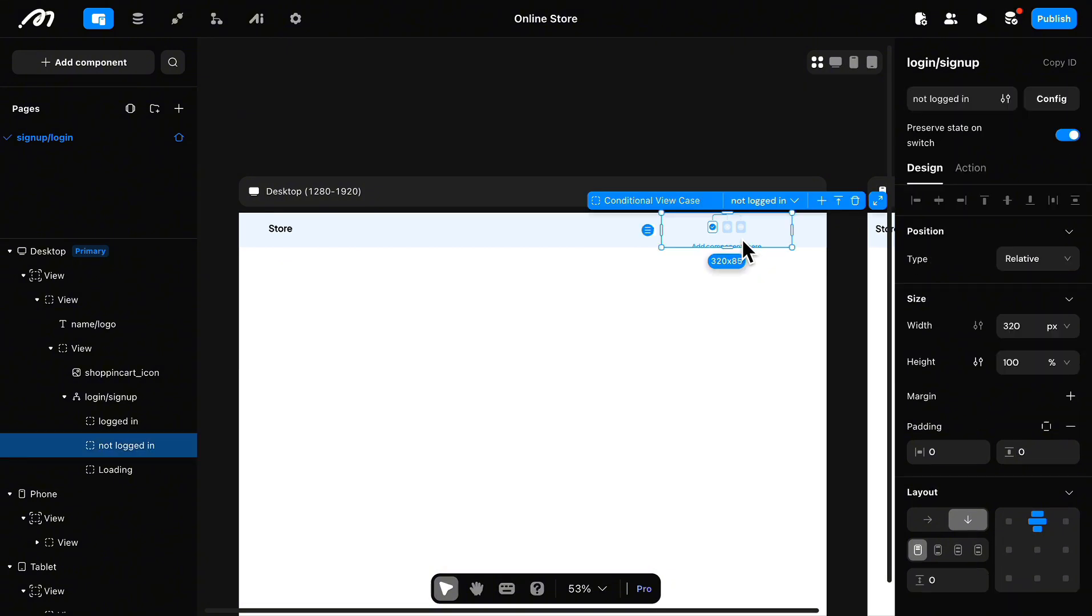
click(119, 69)
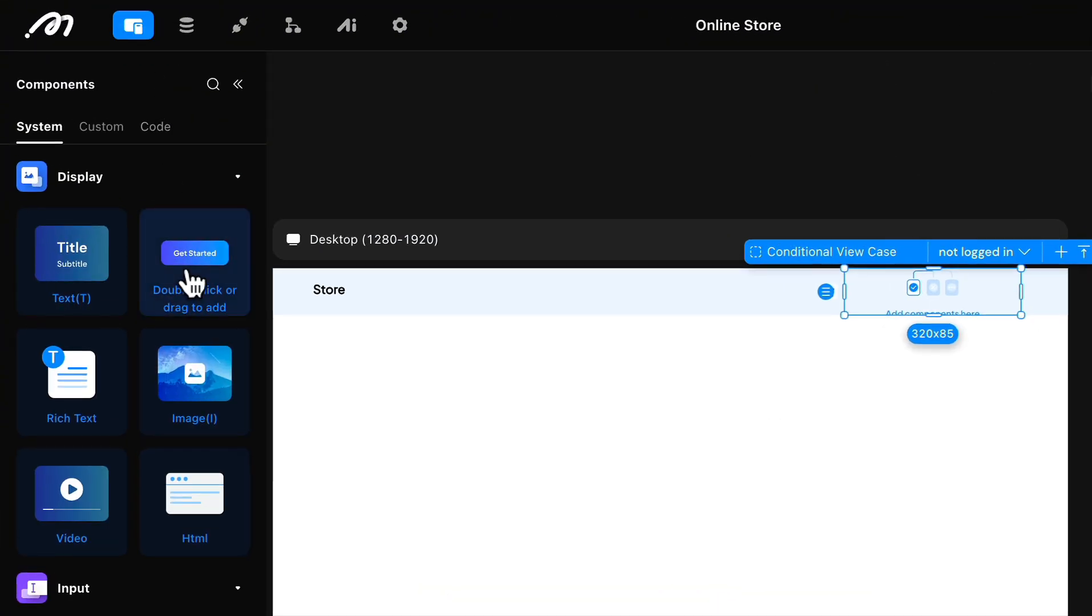
double_click(193, 284)
click(996, 310)
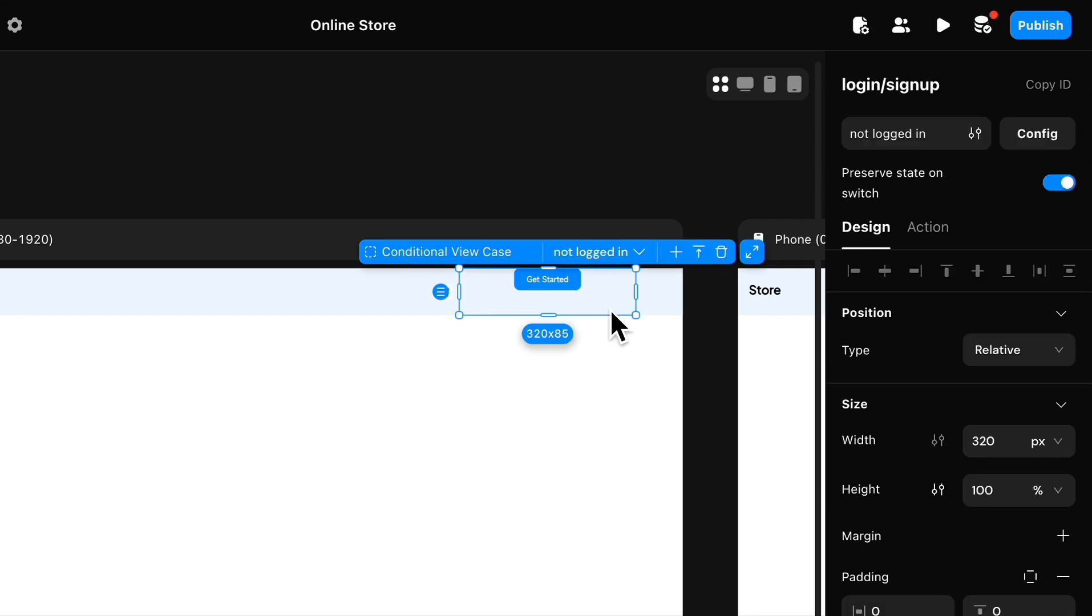
click(1018, 399)
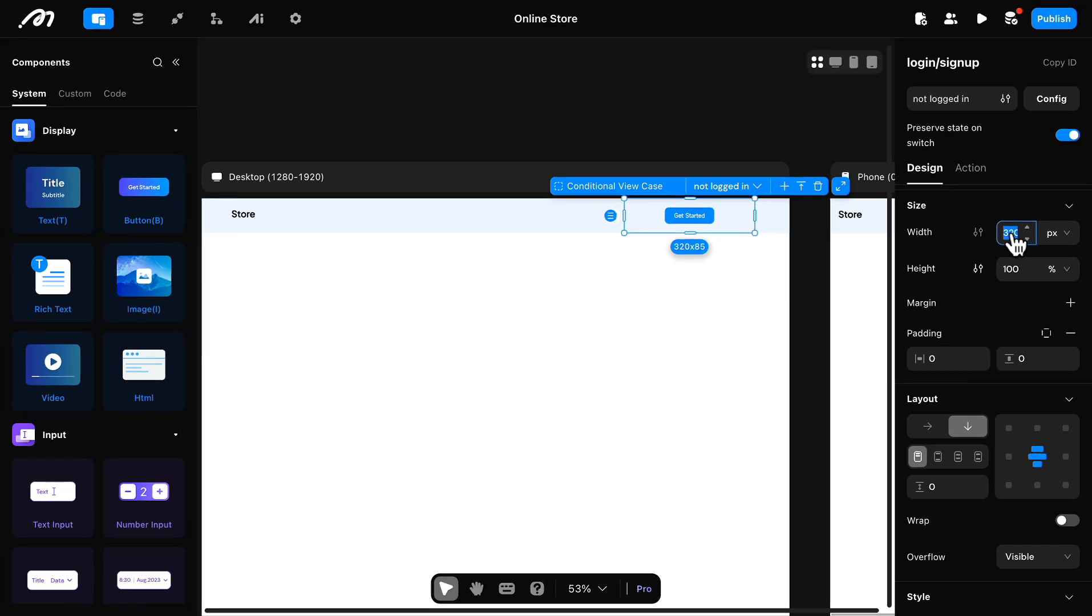
Step: Set the "not logged in" case's width to 100 px and the width of the View around the cart icon and button to 20%
click(1011, 232)
text(100)
key(Return)
click(659, 226)
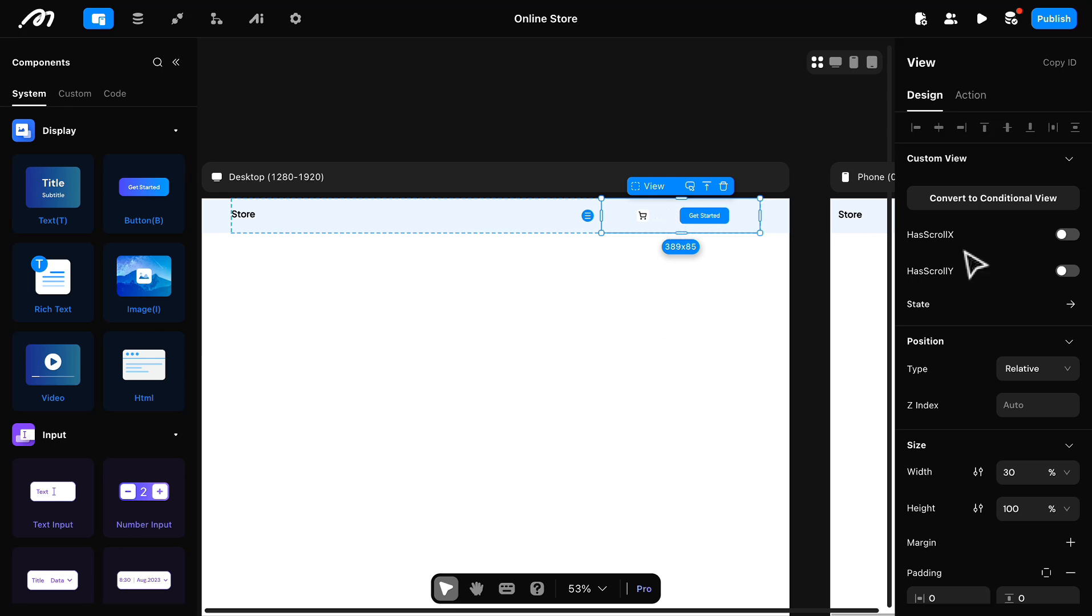
scroll(1005, 411, down, 2)
text(20)
key(Return)
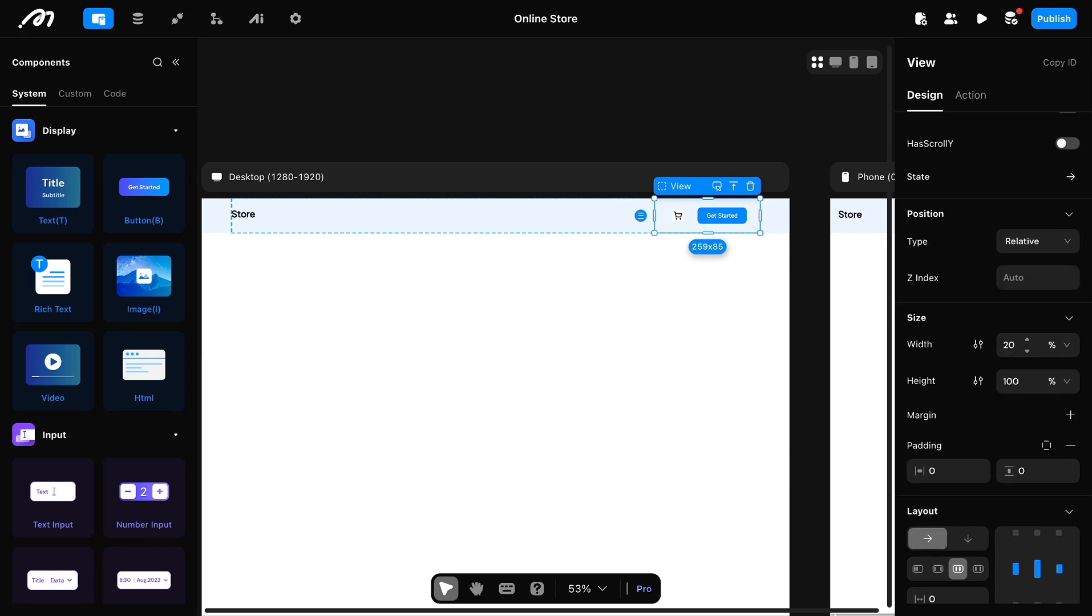
Step: Change the header button's content to "Login" and set its width to 100 px
click(726, 222)
triple_click(975, 212)
text(Login)
scroll(1001, 436, down, 2)
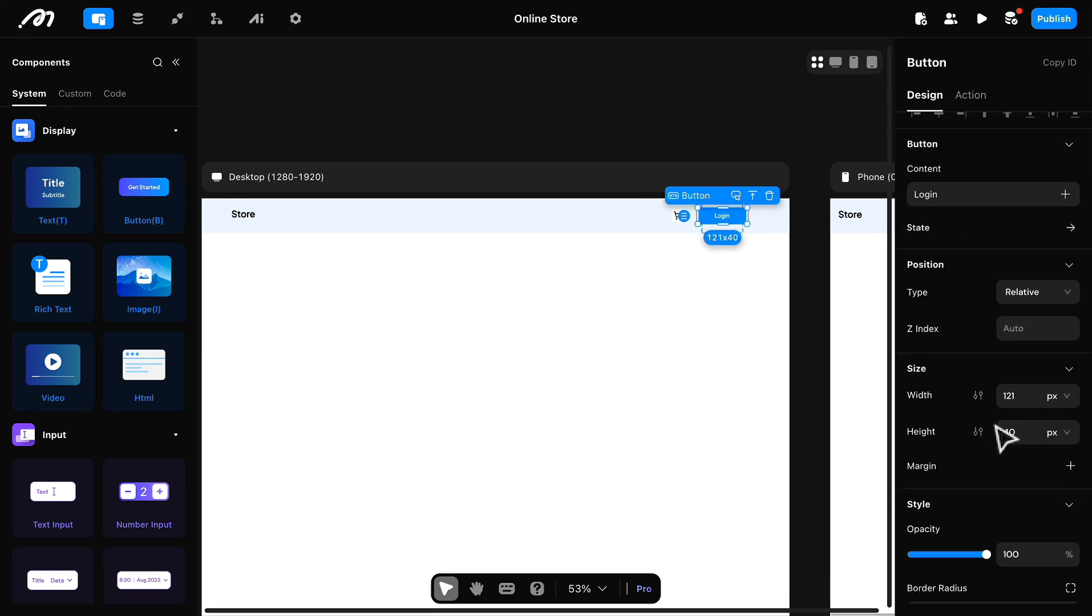
scroll(1009, 457, down, 1)
text(100)
key(Return)
Step: Set the Login button's background color to FFFFFF
scroll(1029, 446, down, 6)
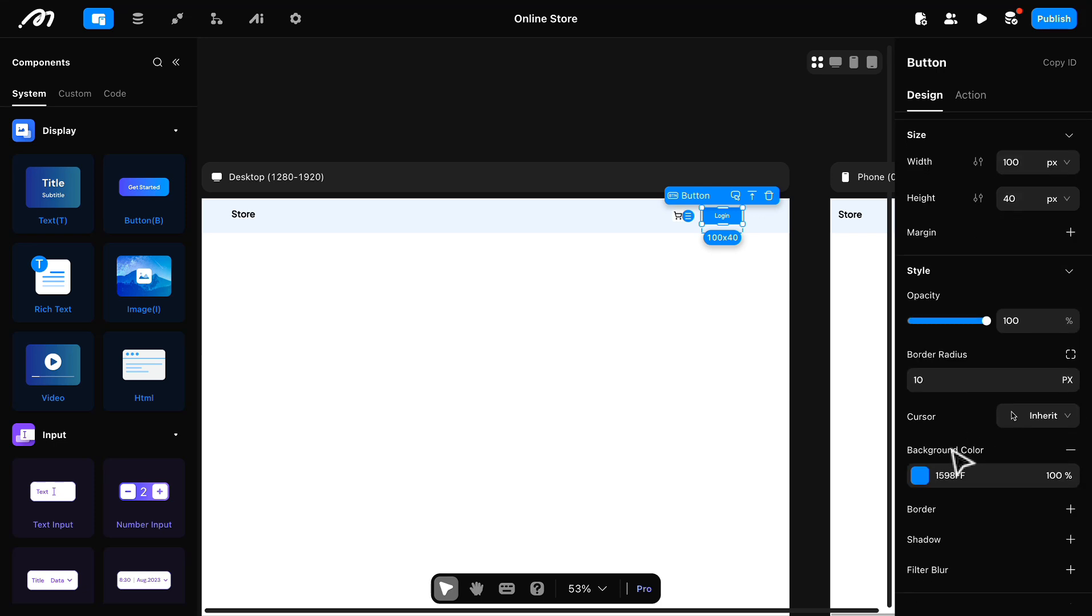
click(916, 485)
click(708, 596)
click(988, 452)
Step: Style the Login button's text with the Plus Jakarta Sans font, Medium weight and color 2C2D2D
scroll(974, 500, down, 5)
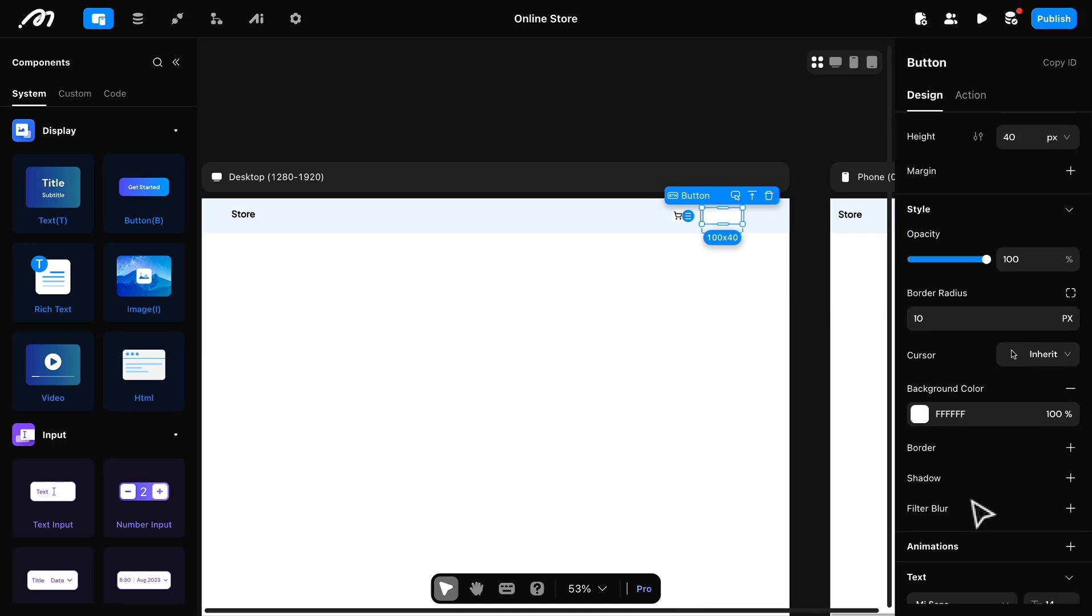
click(973, 507)
click(952, 331)
click(998, 432)
click(968, 511)
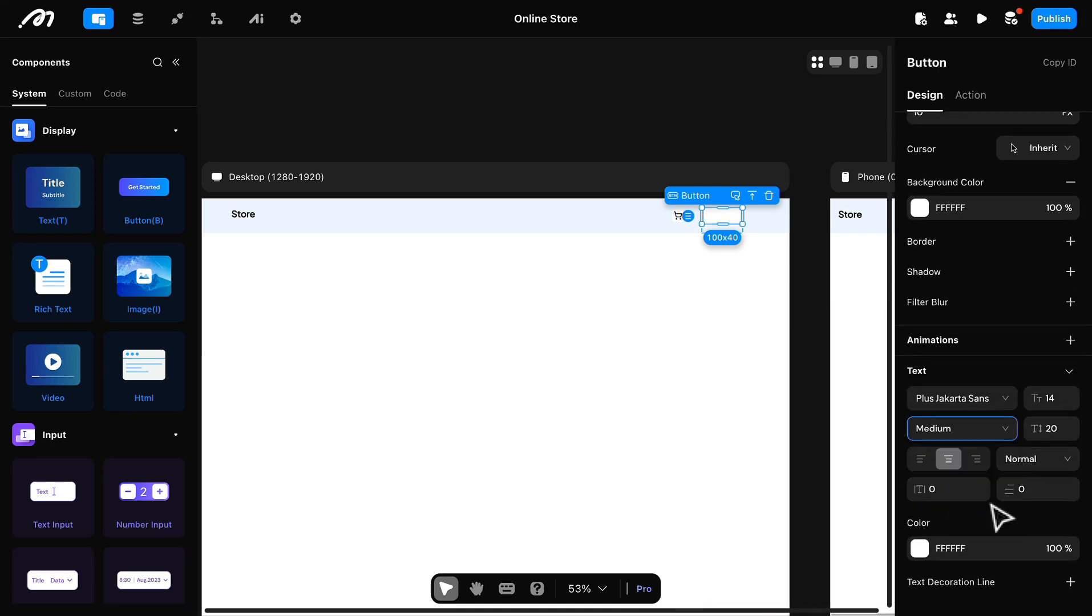
click(965, 547)
click(728, 596)
Step: Add a 1-wide EBEEF3 border to the Login button and increase its border radius
scroll(1062, 276, up, 1)
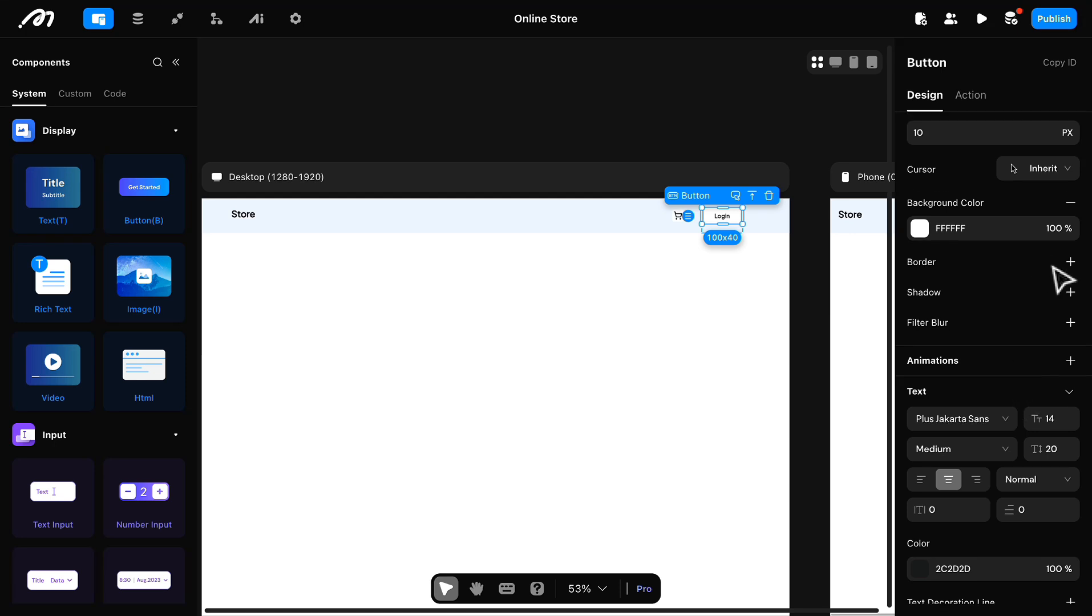
click(1071, 272)
click(956, 295)
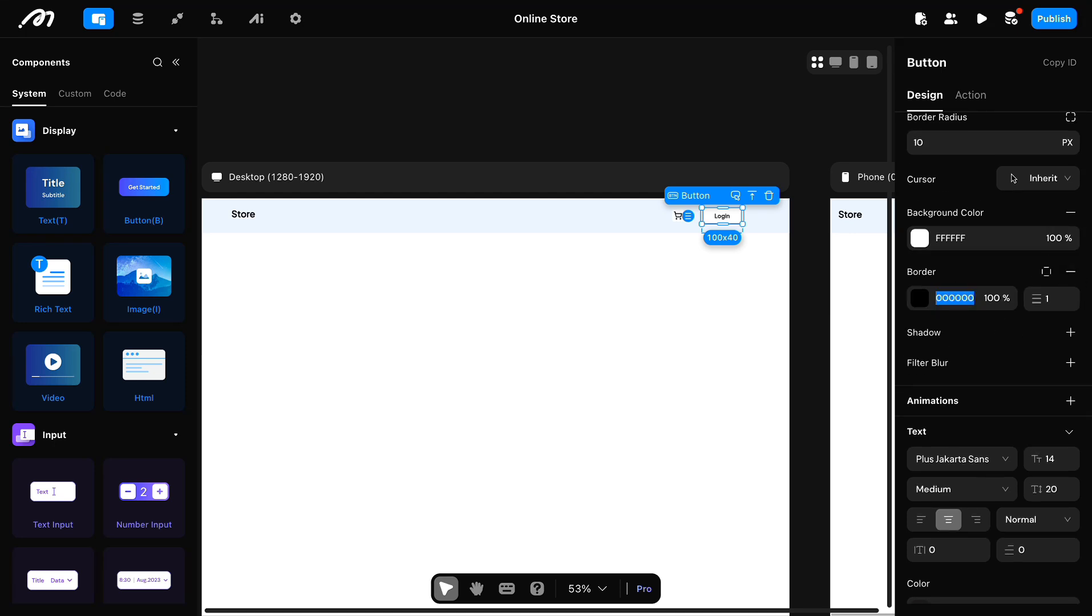
key(Return)
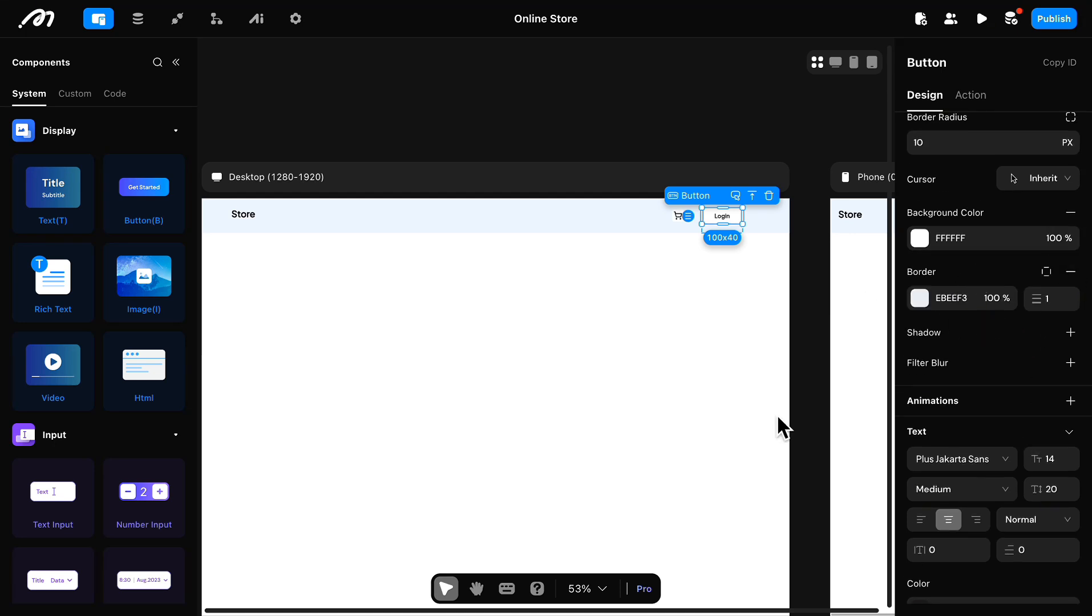
scroll(1036, 293, up, 3)
click(919, 317)
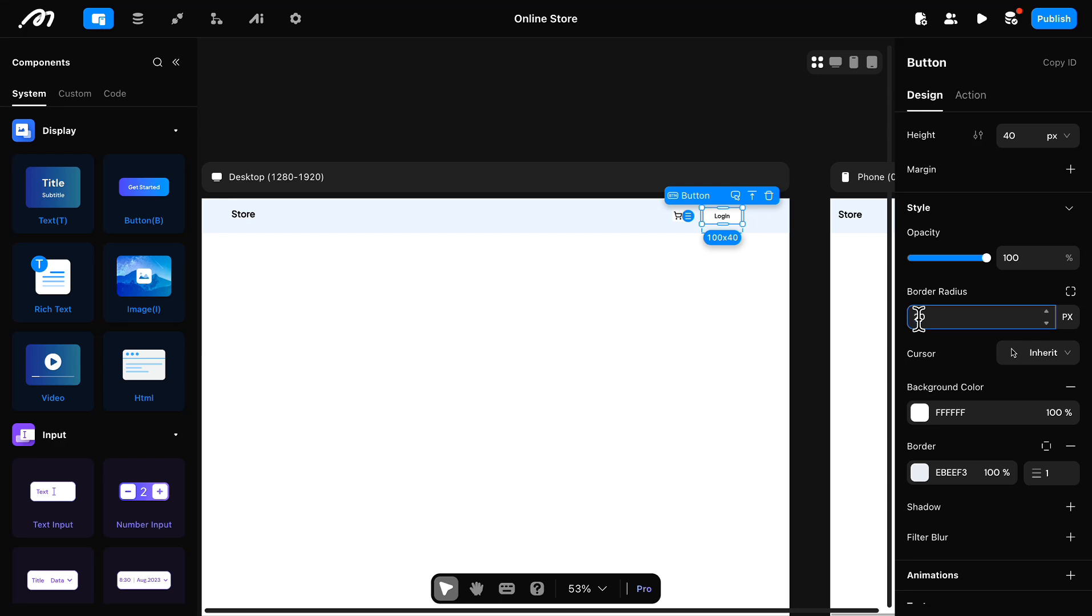
click(748, 261)
Step: Remove the background color from the full-width header View and from the View holding the cart icon and Login button
scroll(596, 331, left, 2)
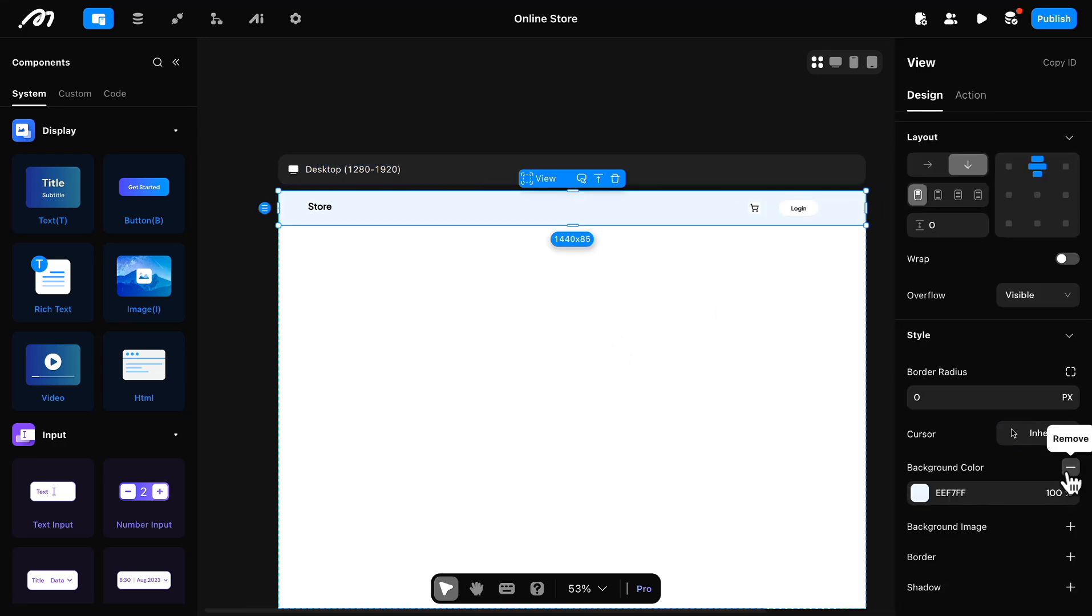
click(1070, 469)
click(760, 220)
scroll(1000, 478, down, 5)
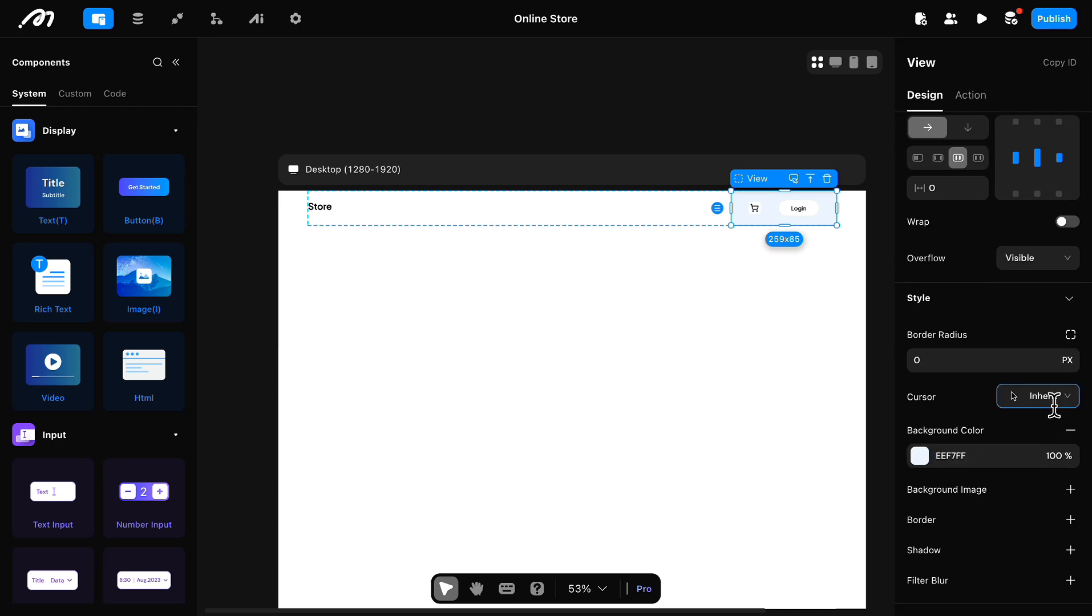
click(1070, 431)
Step: Remove the background color from the "not logged in" case around the Login button
click(798, 214)
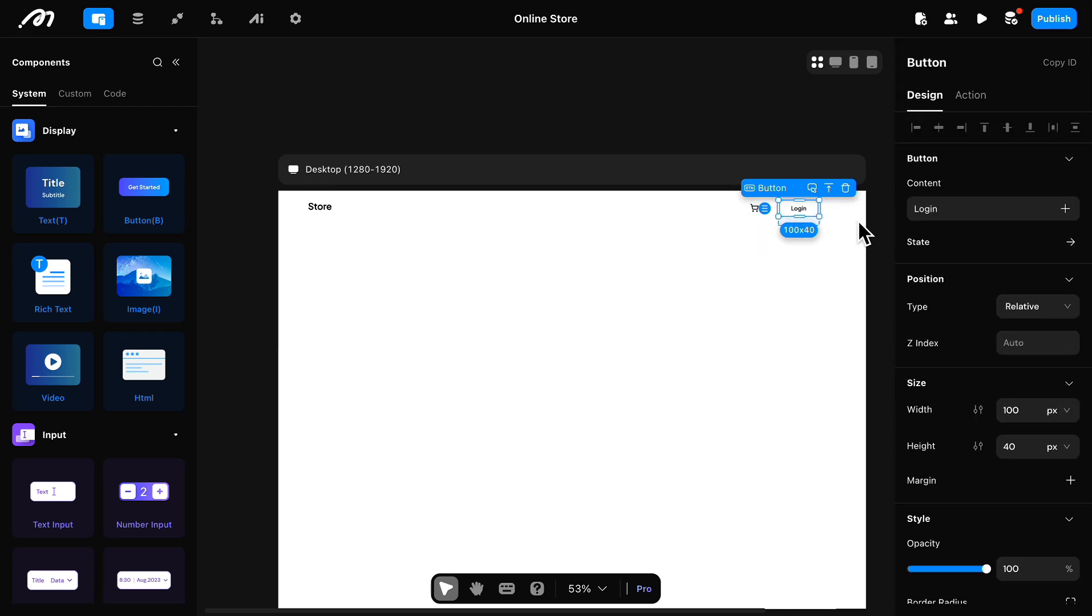
click(802, 231)
click(794, 199)
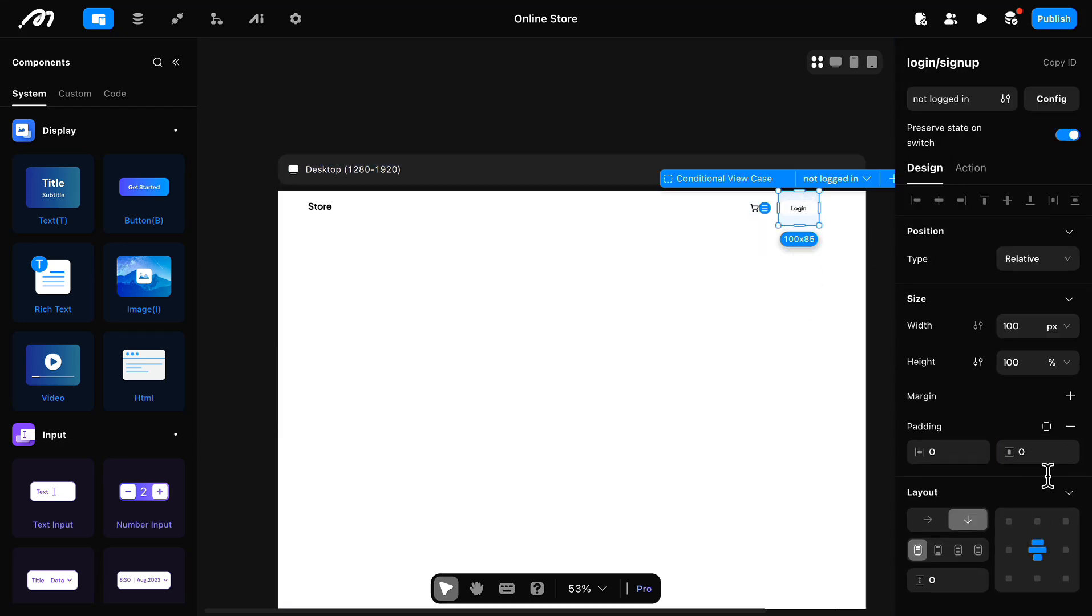
scroll(1027, 485, down, 5)
click(1066, 493)
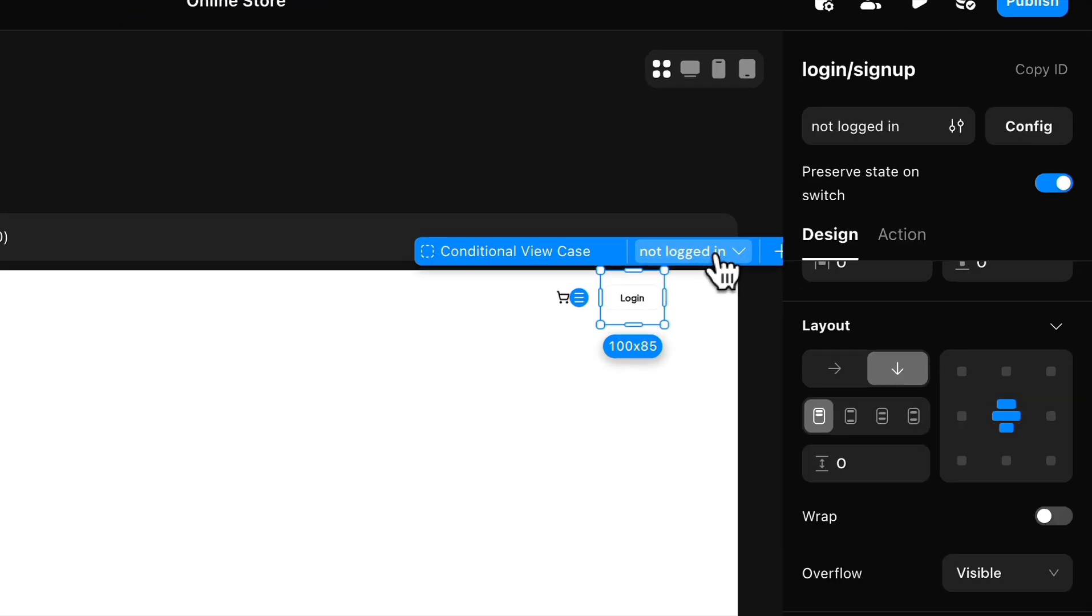
Step: Switch the Conditional View to the "logged in" case and add a Text component and an Image component to it
click(854, 180)
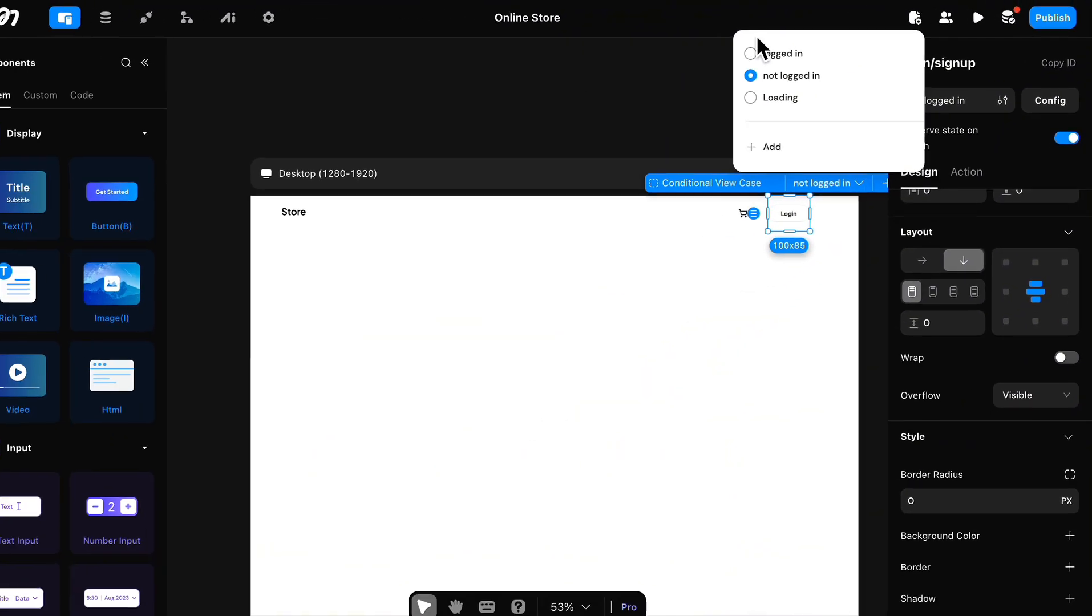
click(759, 54)
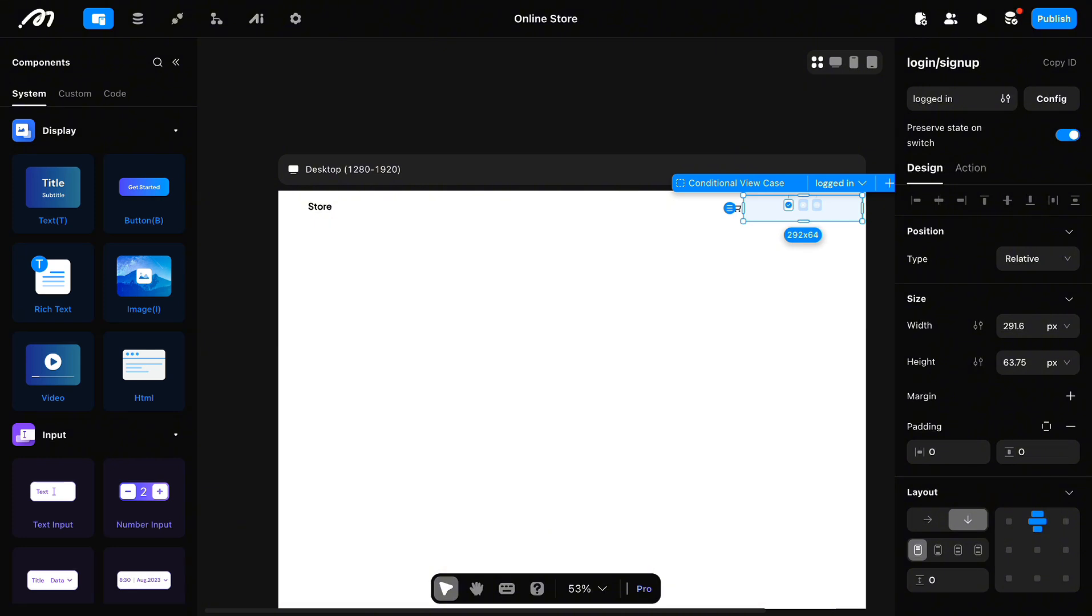
drag(53, 191, 838, 249)
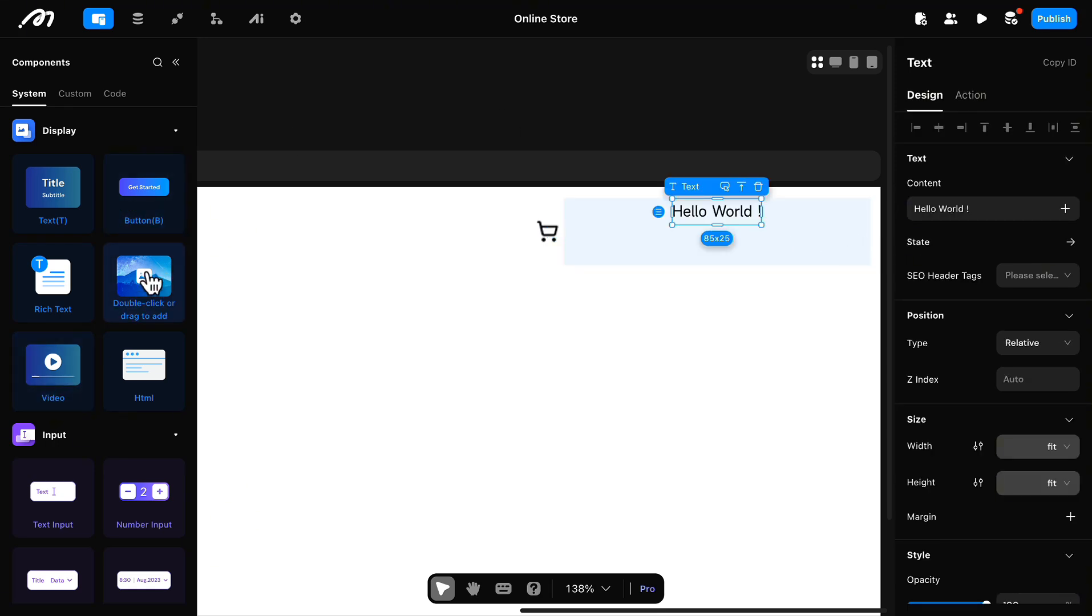
drag(292, 282, 839, 225)
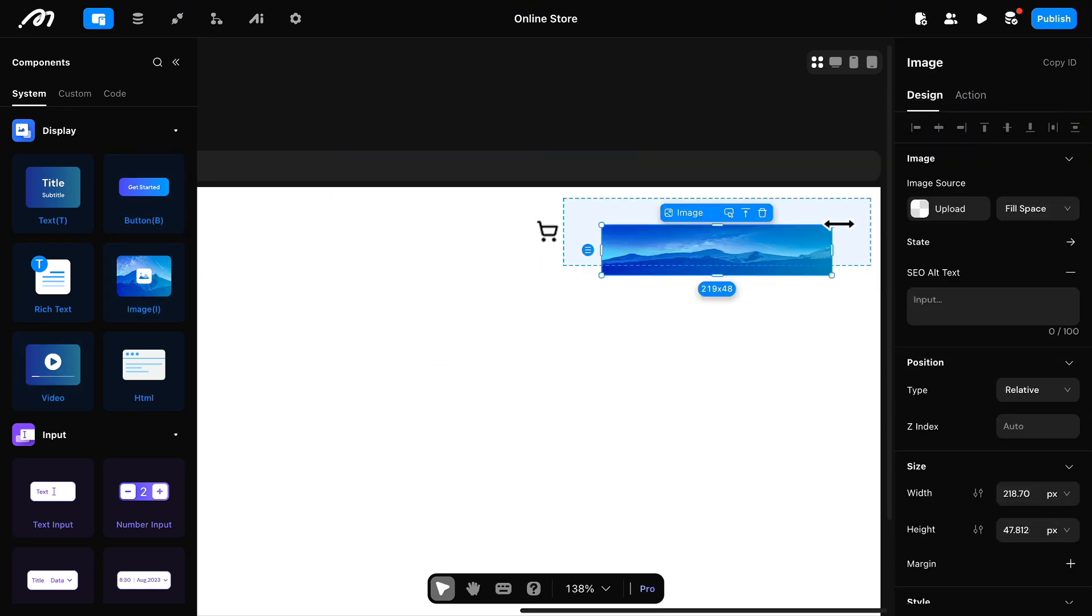
Step: Lay out the "logged in" case horizontally with its text and image evenly spaced
click(864, 220)
scroll(1027, 377, down, 2)
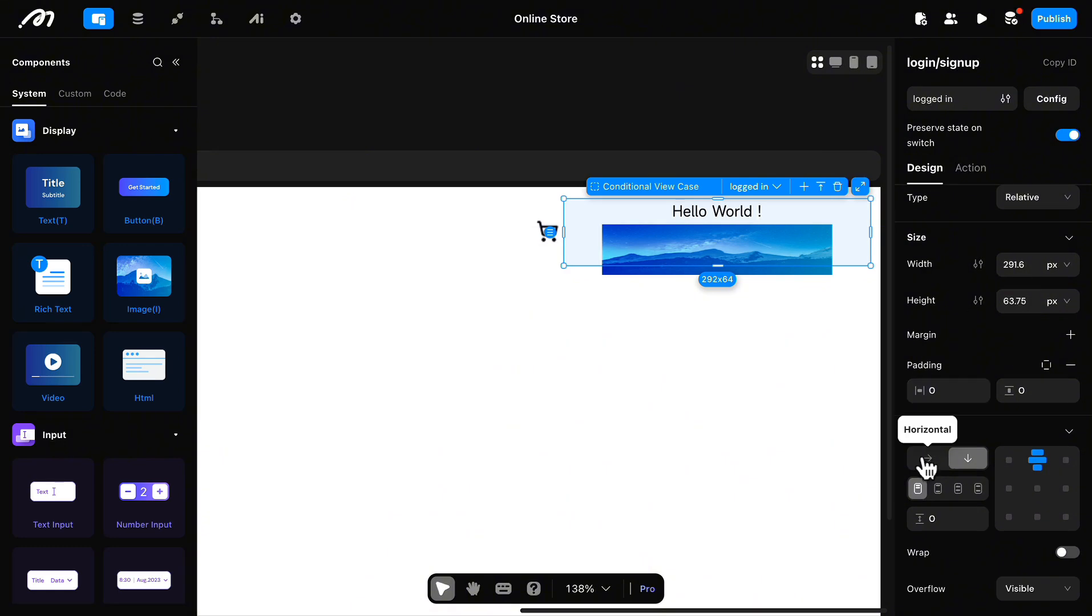
click(923, 461)
scroll(688, 371, right, 3)
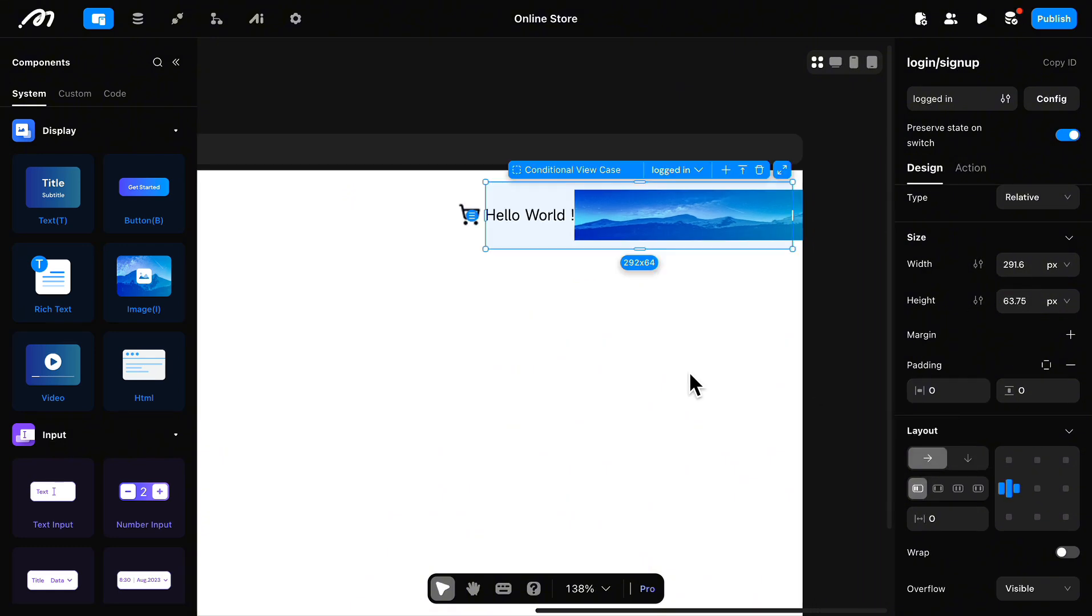
click(957, 489)
Step: Set the "logged in" image's width and height to 30 px and open its image source settings
click(643, 215)
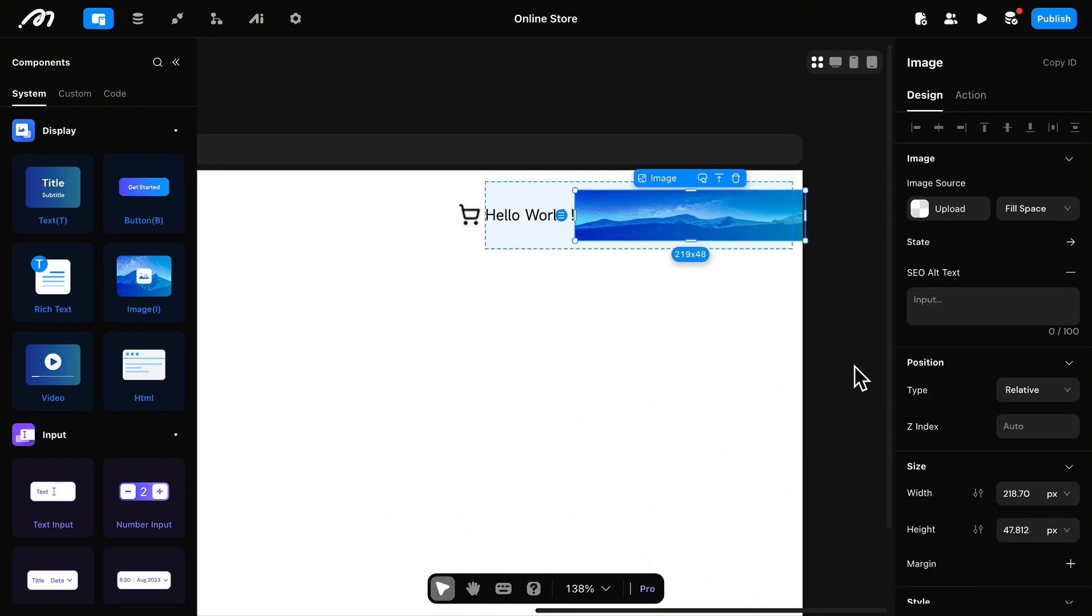
scroll(1032, 357, down, 3)
text(30)
double_click(1012, 376)
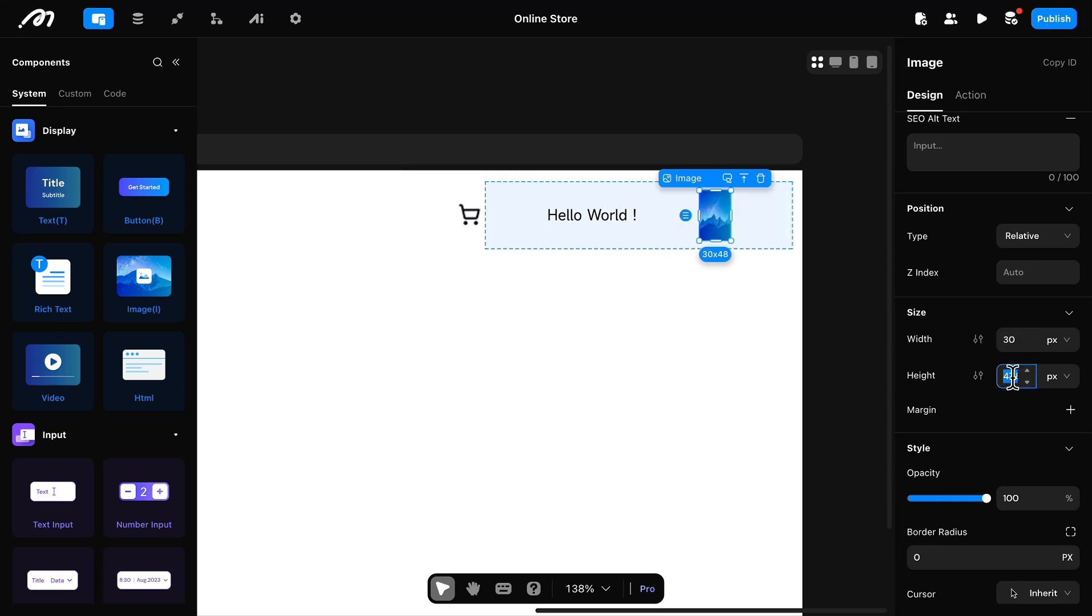
text(30)
scroll(1010, 371, up, 3)
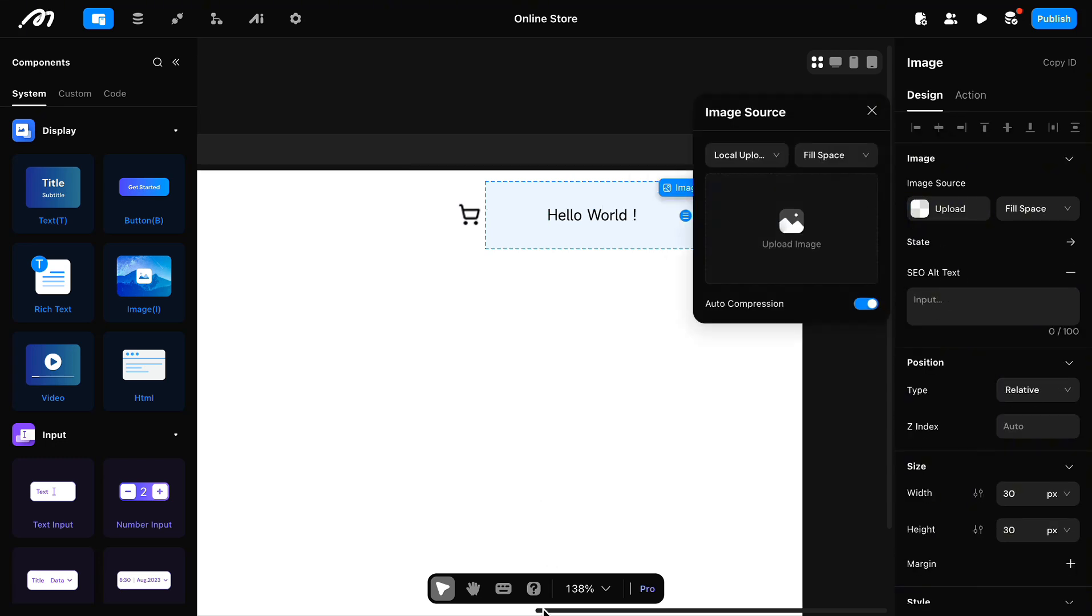
Step: Use a logout icon as the source of the "logged in" image and rename the component "logout"
double_click(937, 66)
text(log)
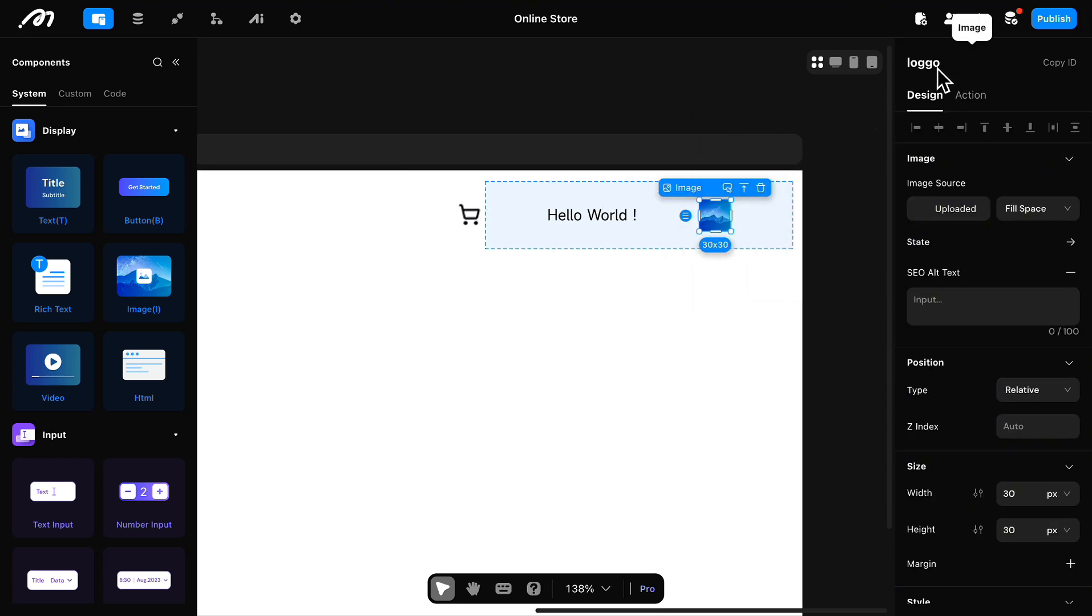
text(out_icon)
click(646, 412)
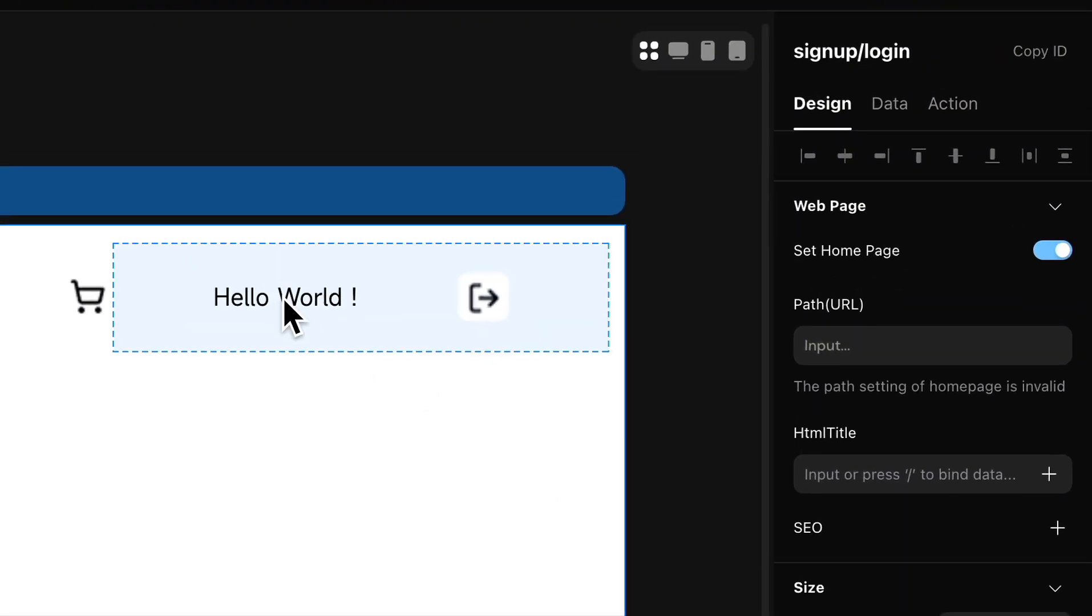
Step: Set the "logged in" text content to "Welcome," followed by the logged in user's username
click(592, 224)
click(923, 298)
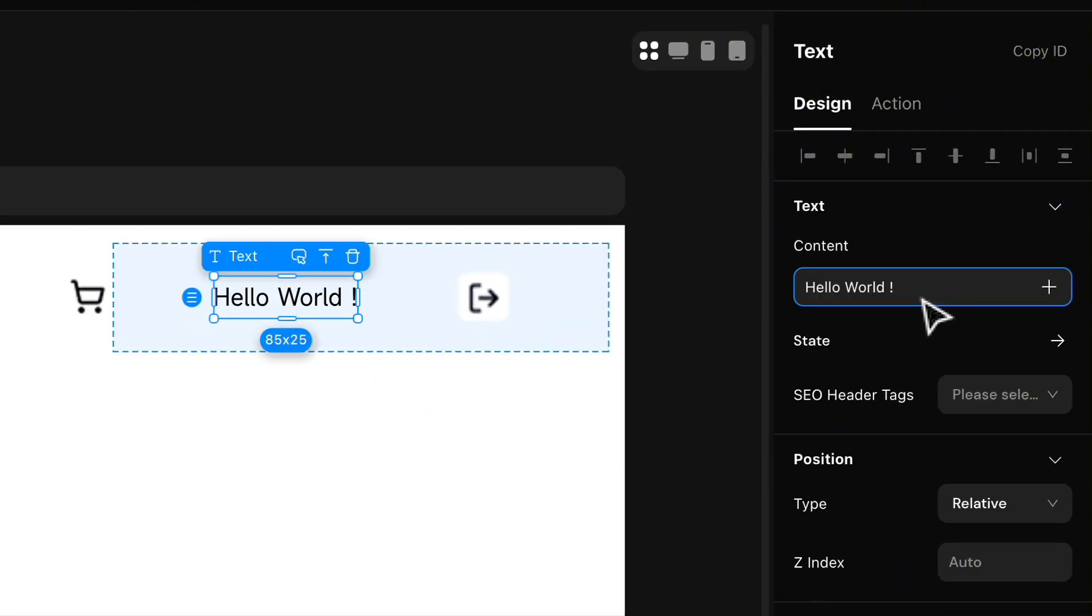
key(ctrl+a)
key(BackSpace)
text(W)
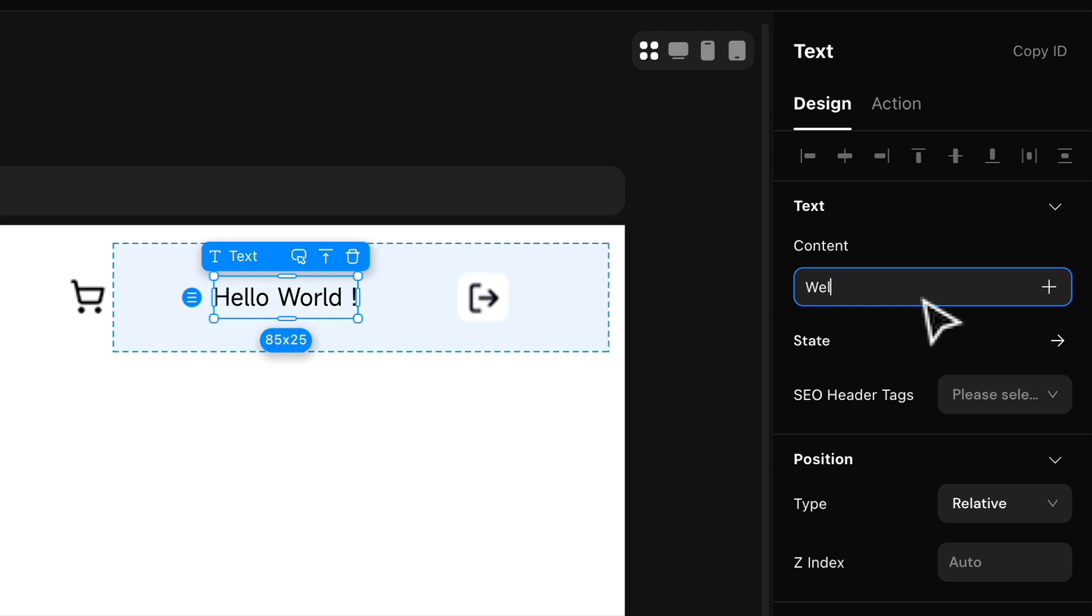
text(elcome,)
click(1049, 287)
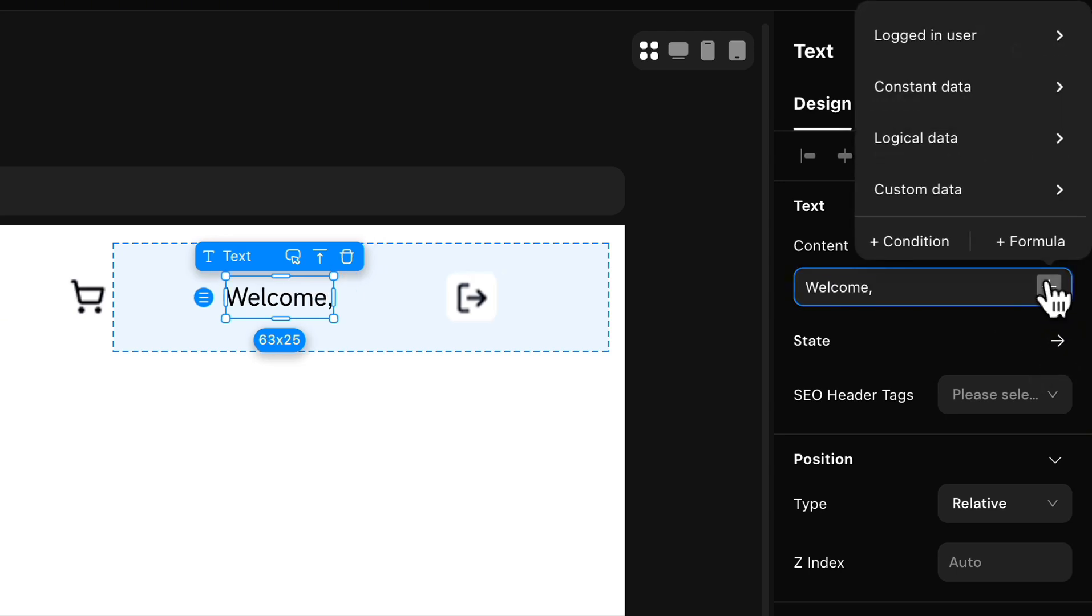
click(963, 44)
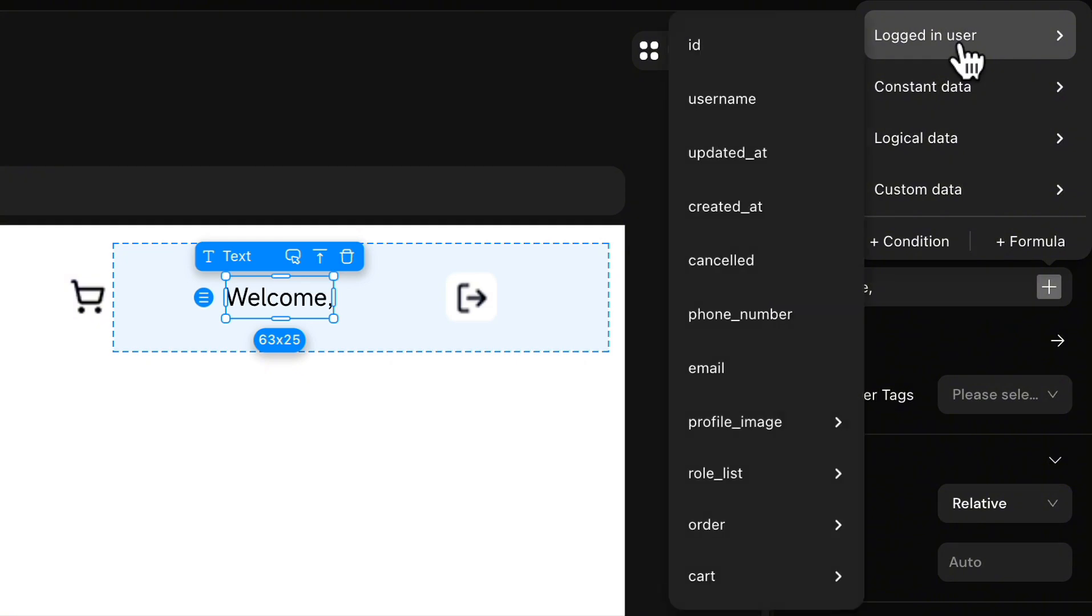
click(742, 99)
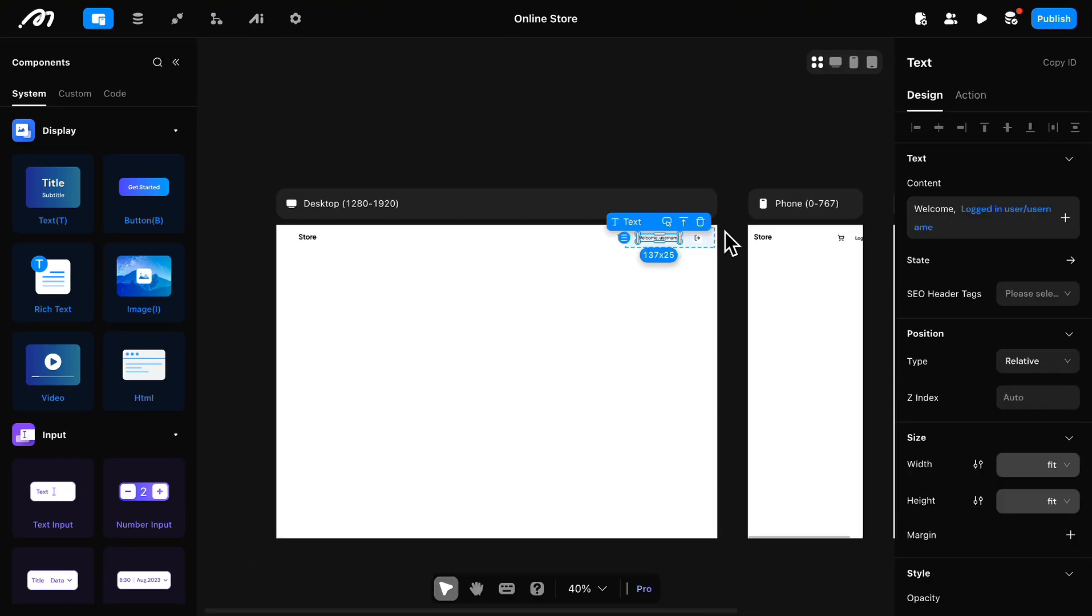
Step: Set the width of the Conditional View's "logged in" case to 100%
click(709, 239)
click(1065, 326)
click(1064, 384)
double_click(1014, 326)
text(100)
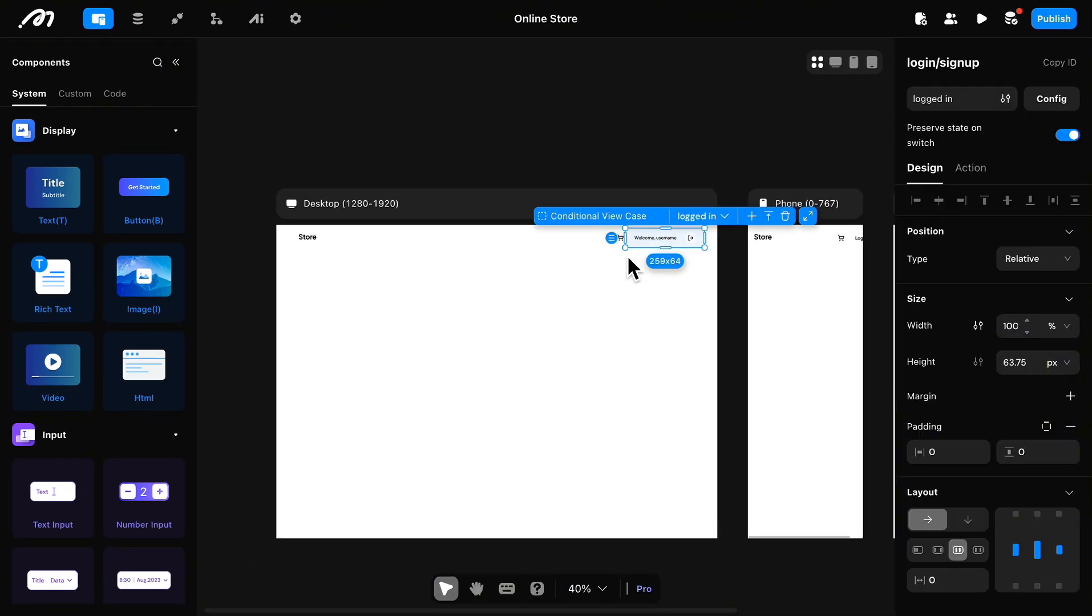
click(629, 258)
click(697, 239)
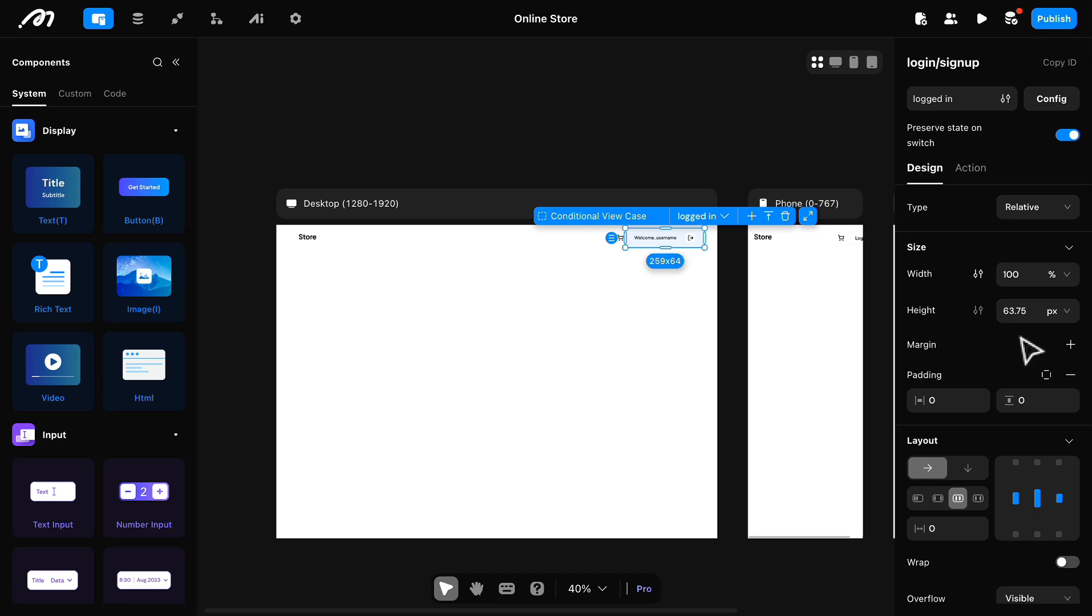
Step: Reduce the "logged in" case's width to 90% and remove its background color
scroll(1020, 340, up, 1)
double_click(1011, 310)
text(90)
scroll(999, 399, down, 5)
click(1069, 491)
scroll(794, 371, left, 1)
click(639, 158)
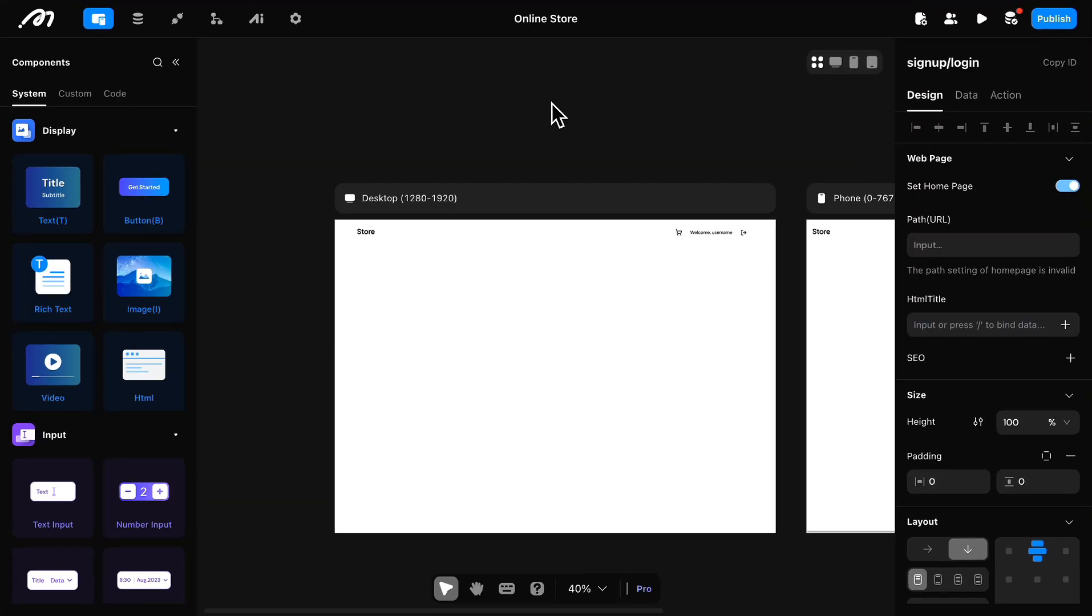
Step: Add a thin dividing line under the full-width header View of the signup/login page
click(465, 239)
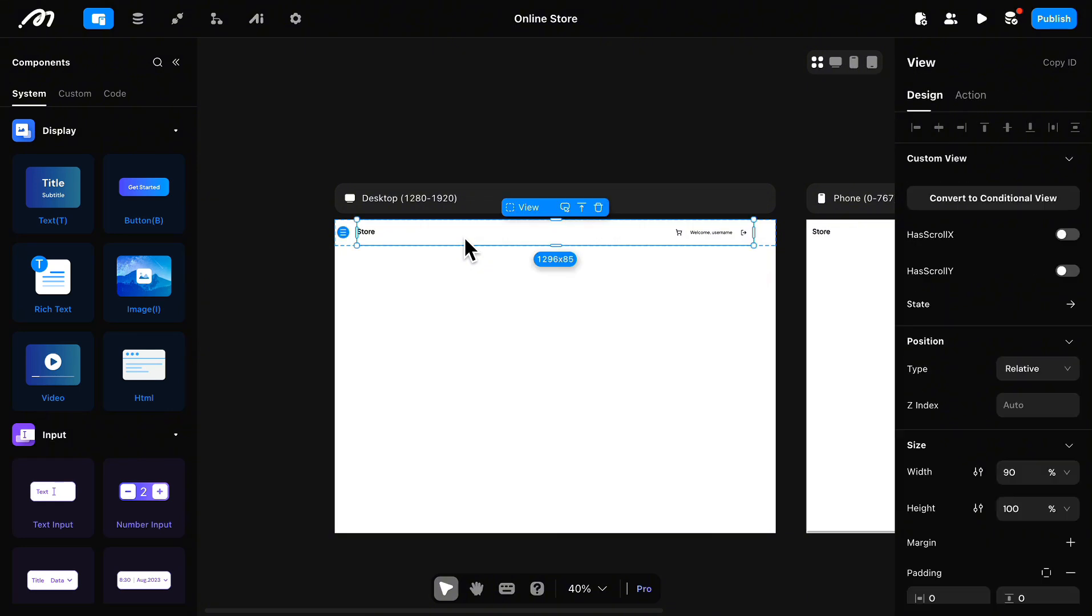
click(341, 242)
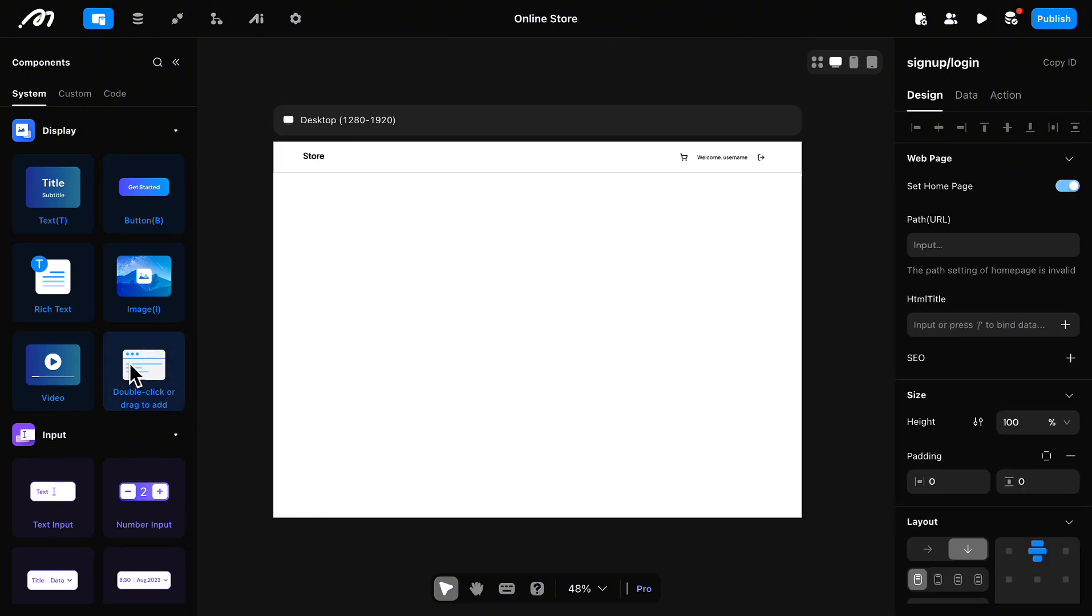
scroll(130, 362, down, 8)
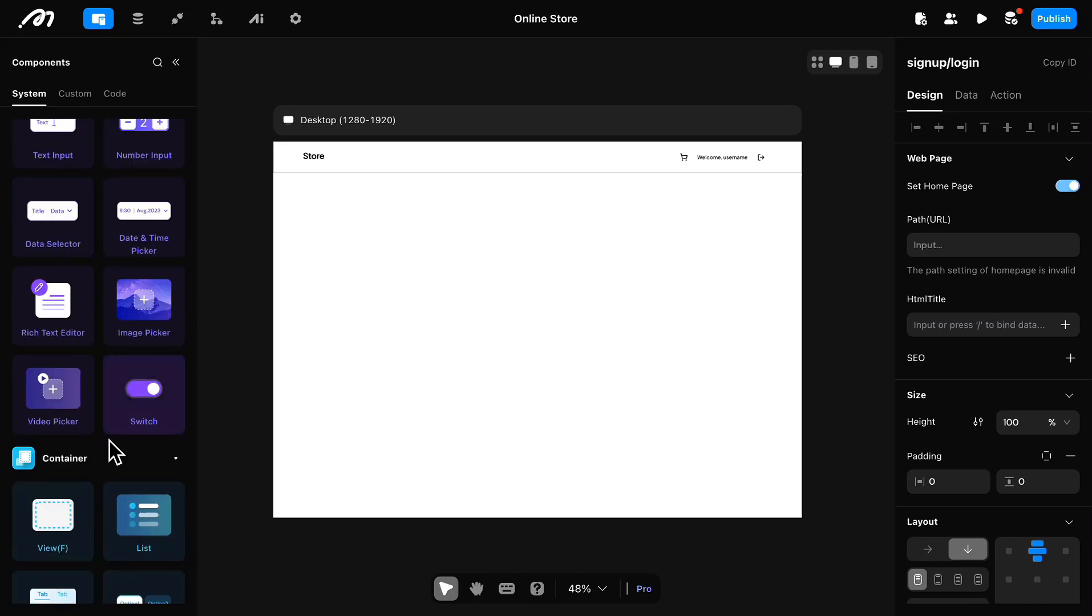
Step: Add an 864x494 View named "login/signup" below the header and place a Conditional View inside it
scroll(114, 453, down, 1)
double_click(44, 373)
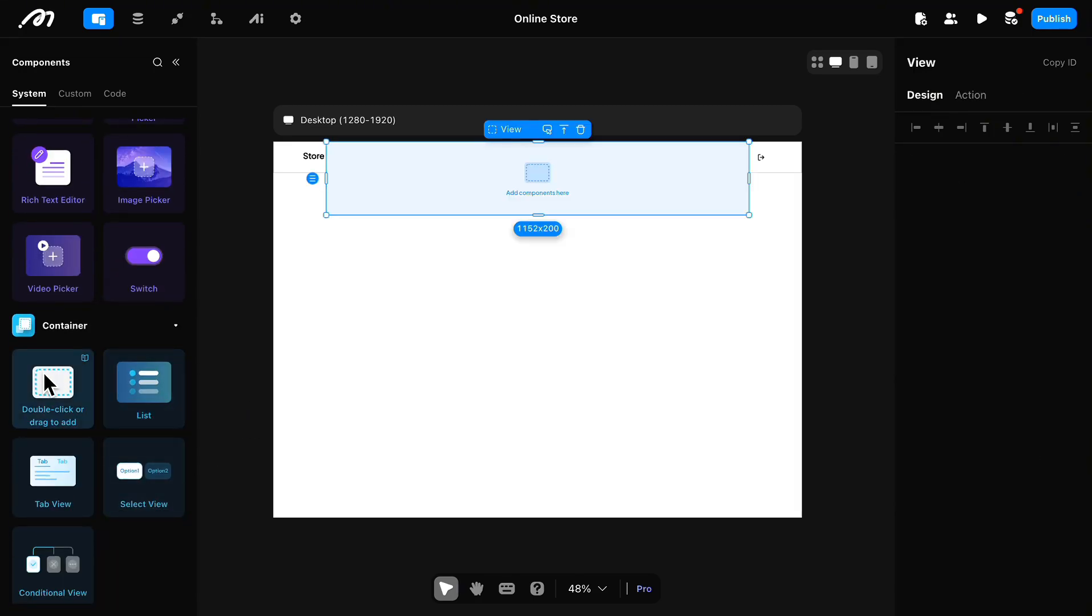
scroll(980, 361, down, 2)
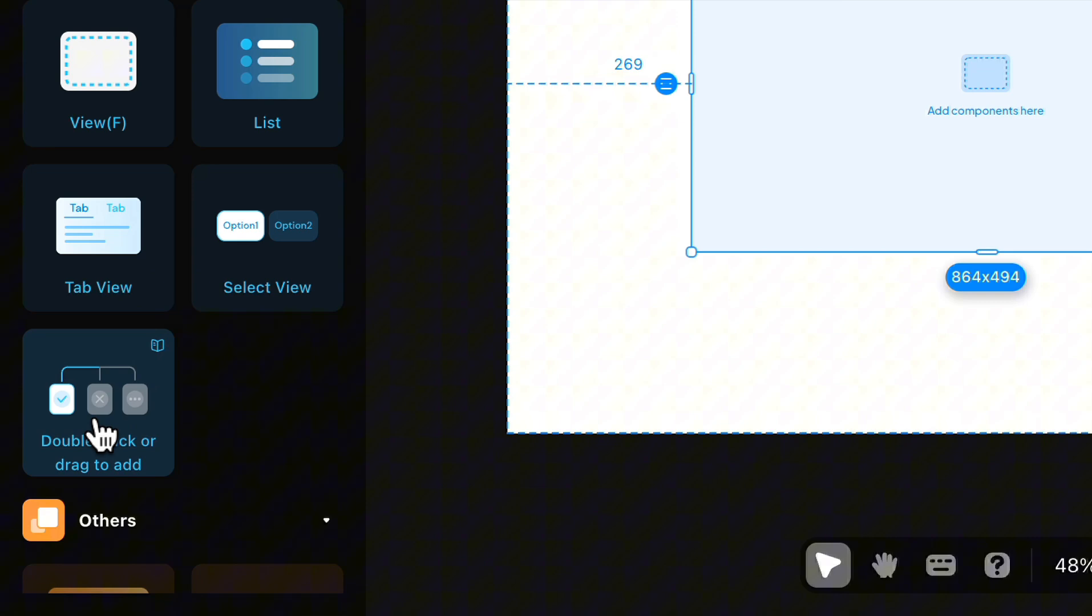
drag(31, 529, 612, 269)
Step: Set the new Conditional View's Case 0 to 100% width and 100% height and remove its background color
click(1072, 335)
click(1060, 384)
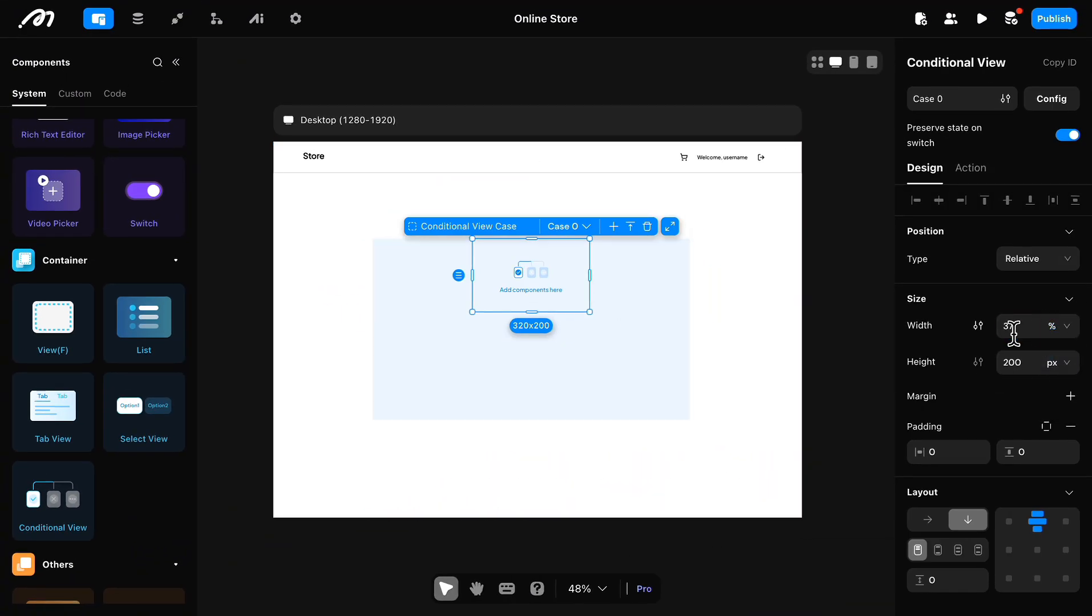
click(1060, 366)
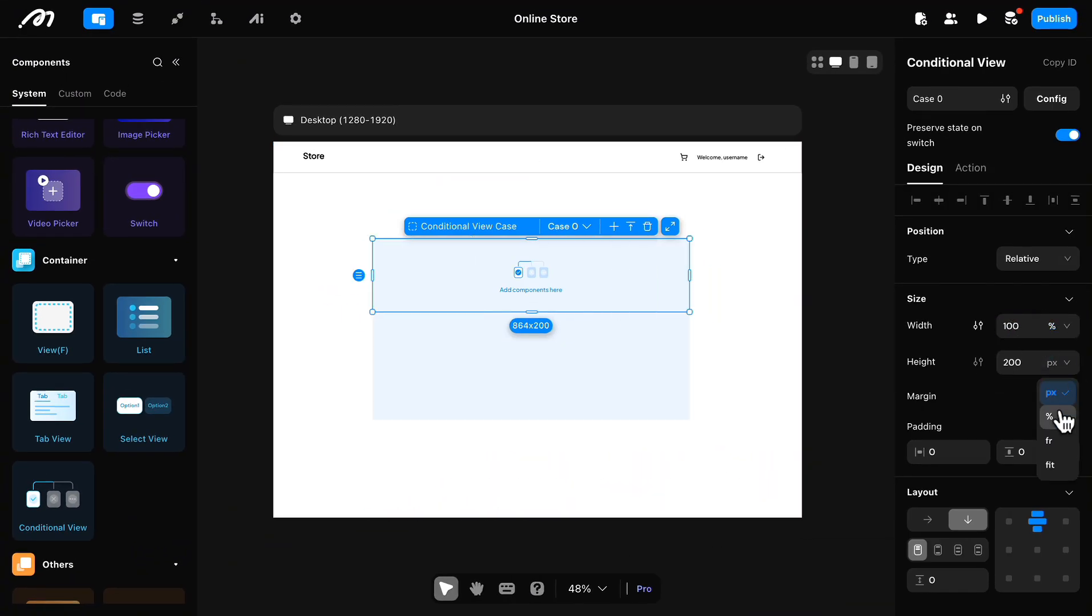
click(1063, 419)
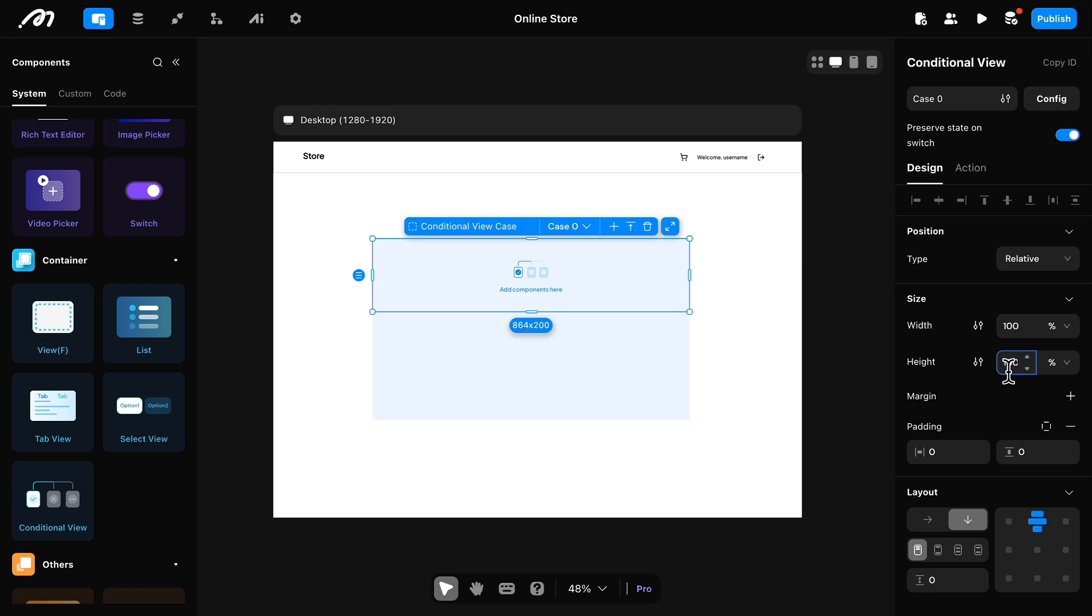
click(856, 354)
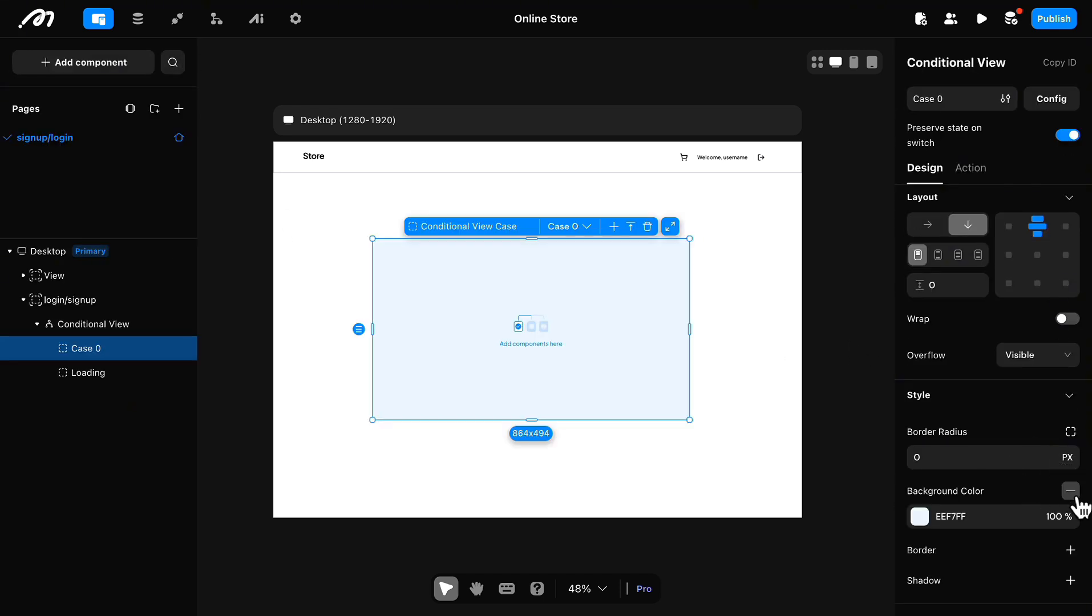
Step: Rename Case 0 of the new Conditional View to "login"
click(588, 227)
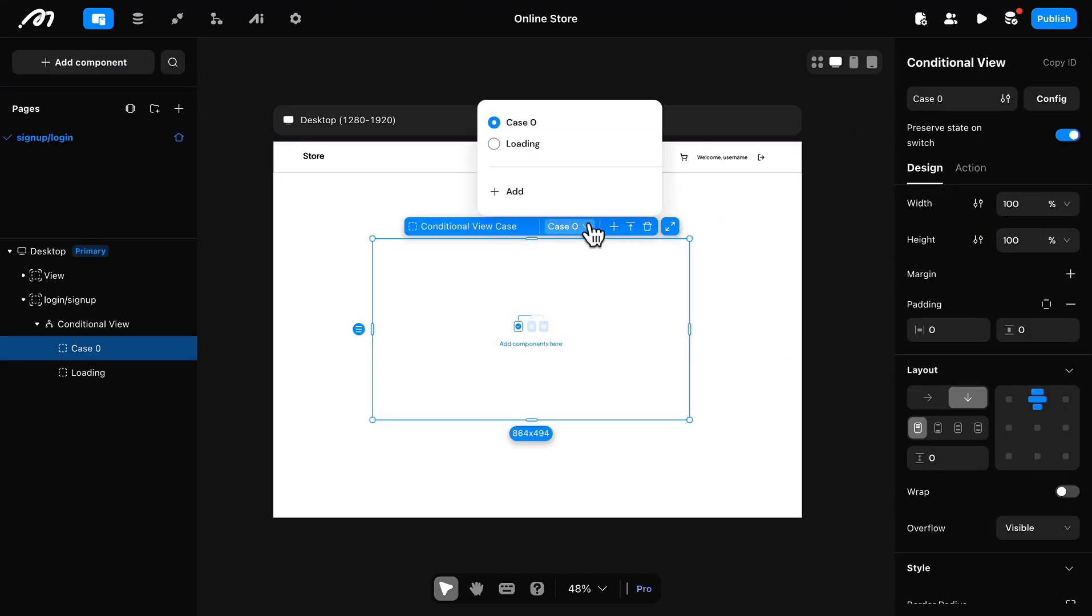
click(594, 122)
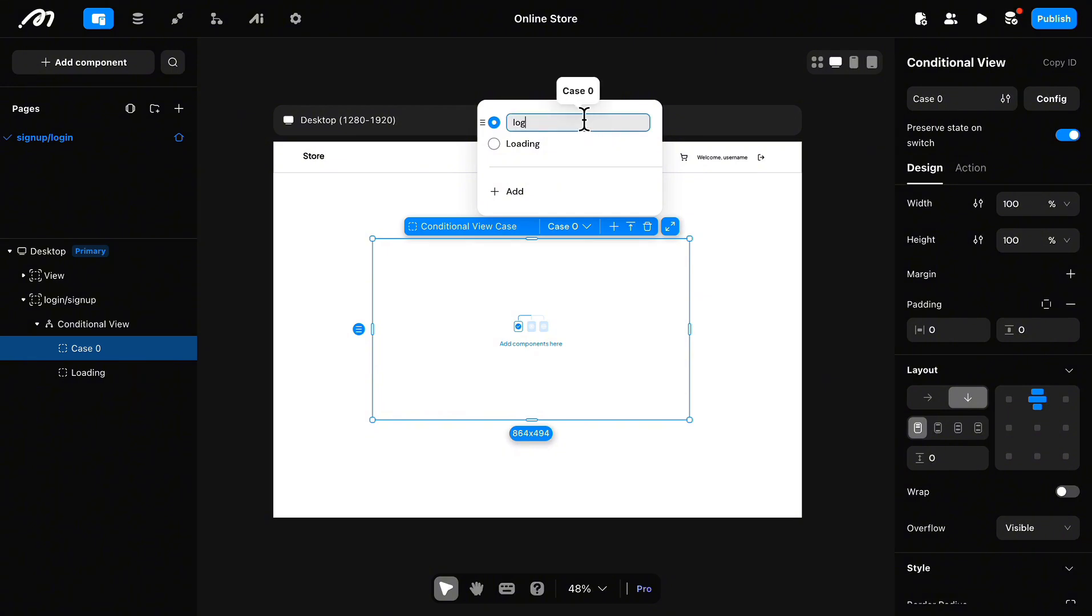
text(login)
key(Return)
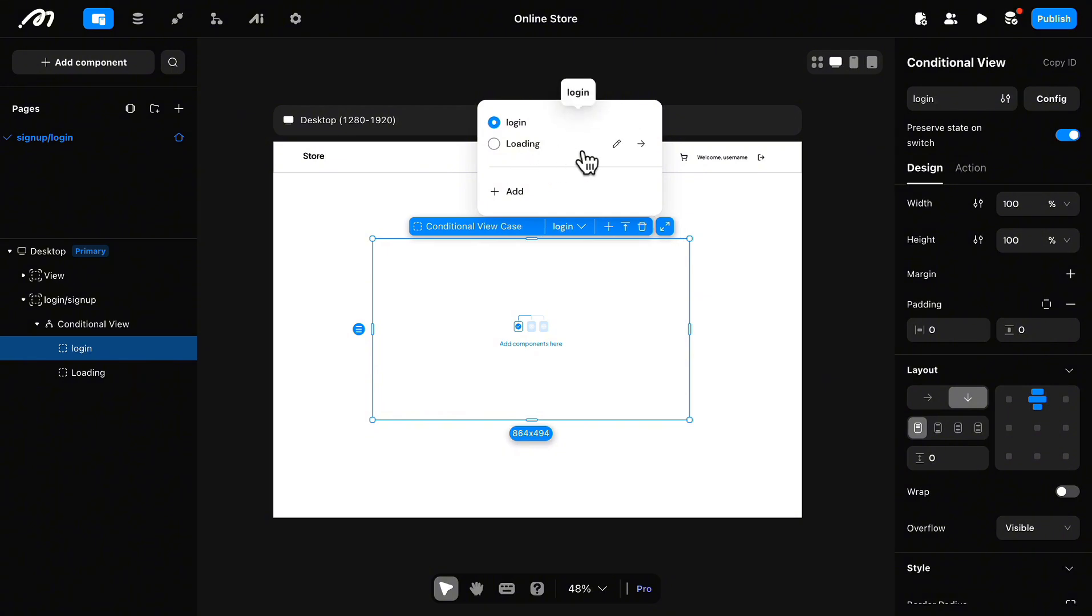
Step: Add a second case named "signup" to the Conditional View and move the "login" case above it
click(525, 192)
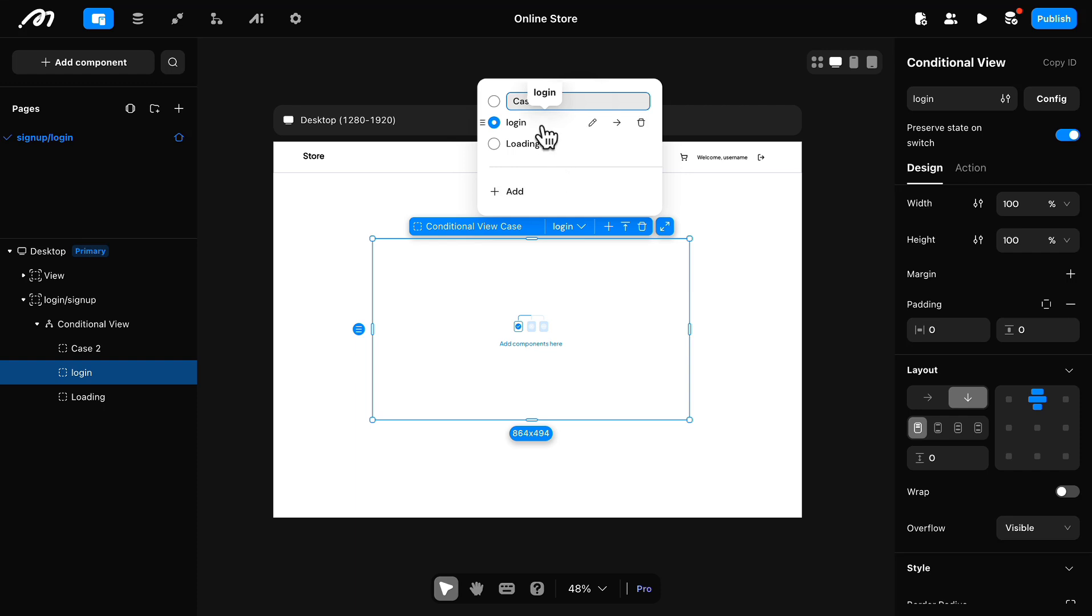
text(signup)
key(Return)
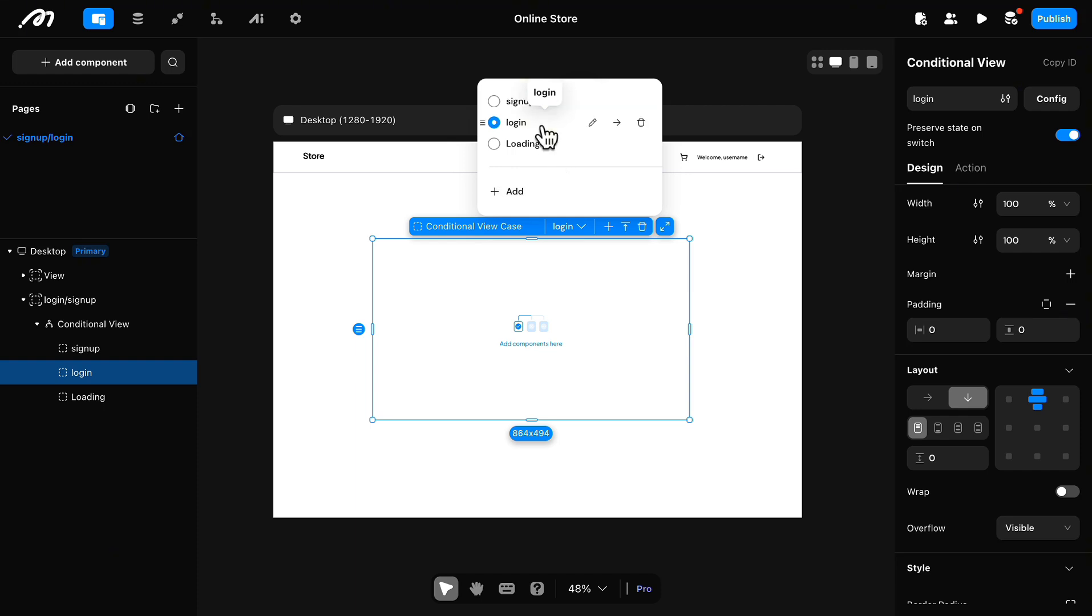
drag(487, 125, 487, 101)
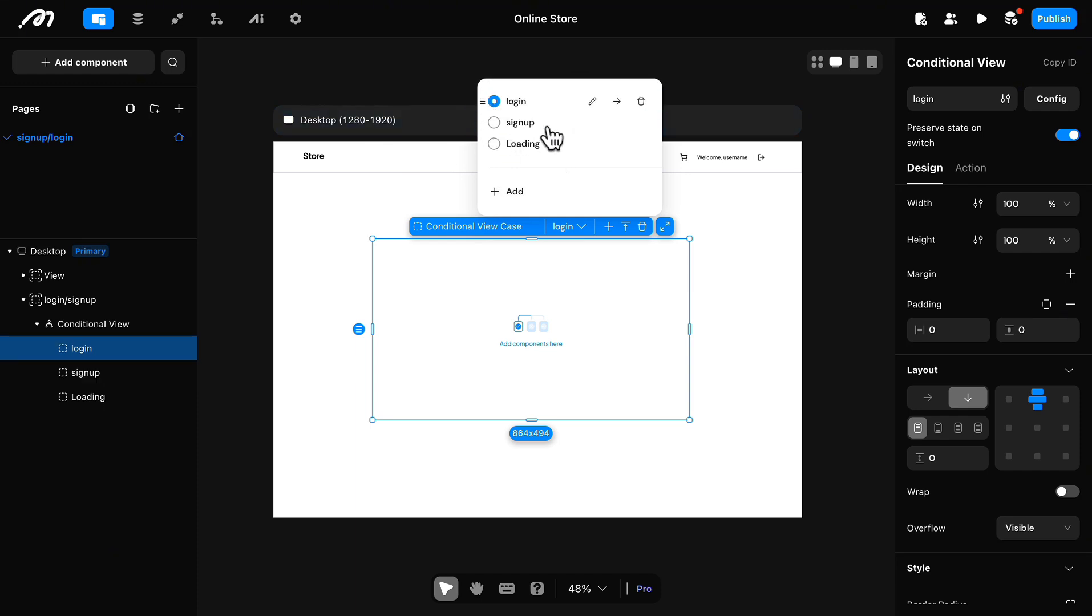
Step: Open the "login" case for editing, add a Text component reading "Login" and name it "Text_login"
double_click(654, 325)
double_click(55, 197)
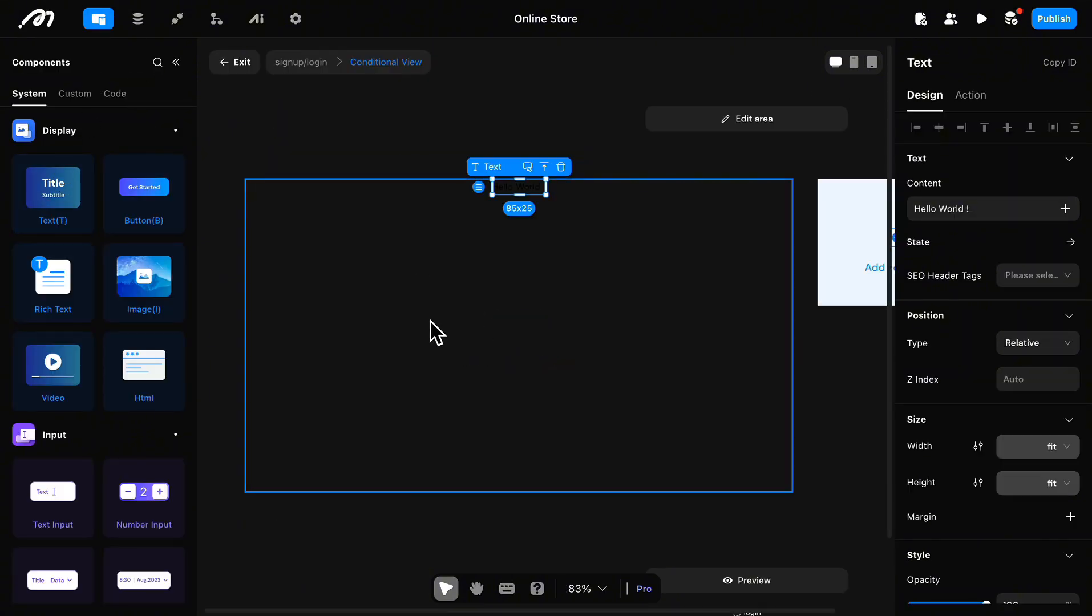
click(965, 209)
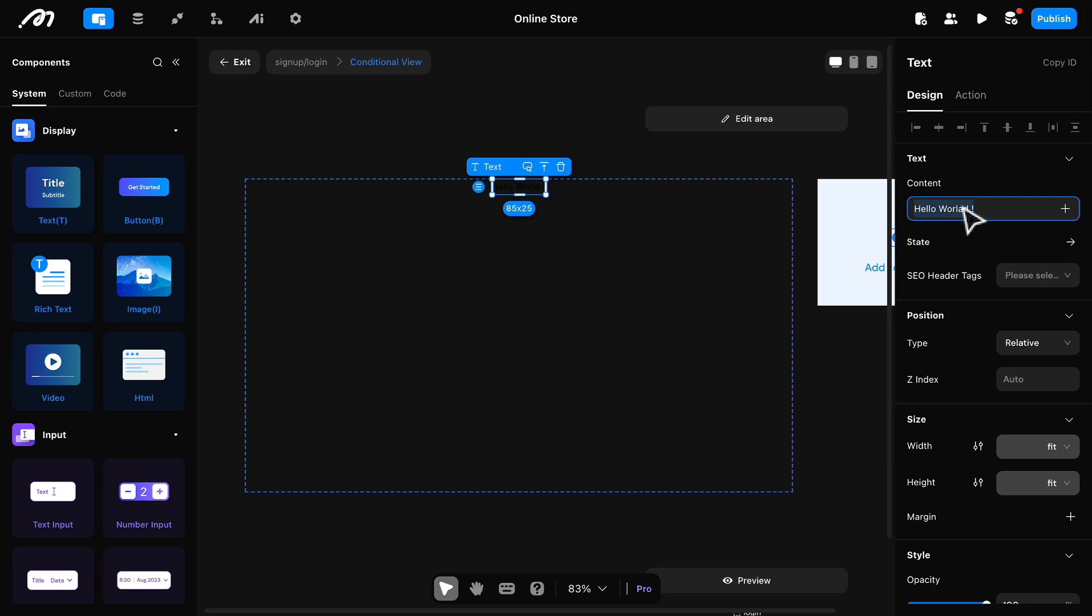
text(Login)
key(Return)
text(gin)
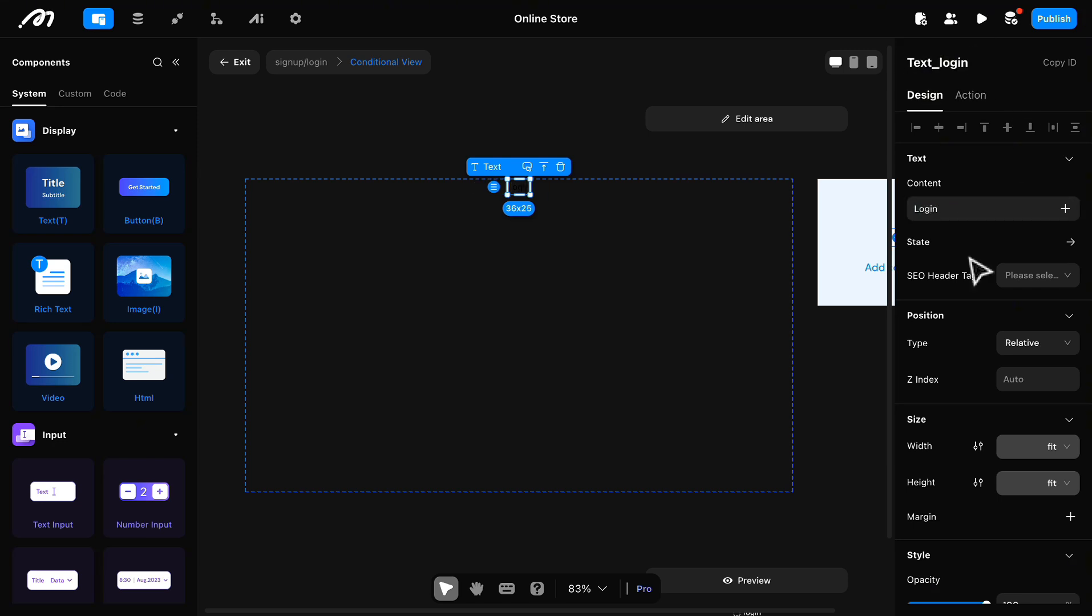
Step: Style the "Login" text in Plus Jakarta Sans, Medium weight, size 50
scroll(955, 233, down, 3)
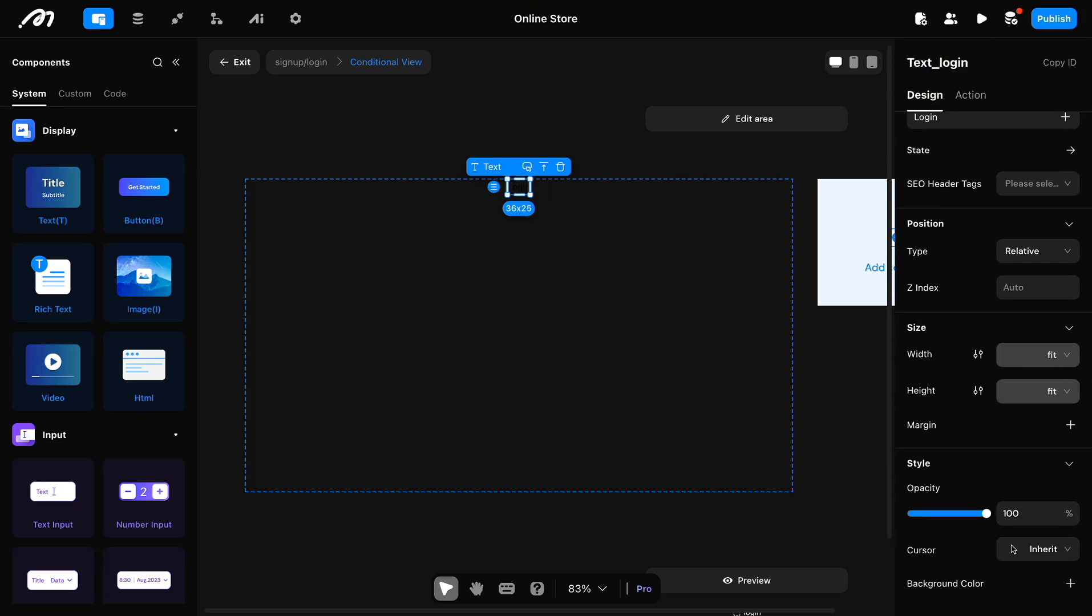
scroll(1080, 523, down, 10)
click(1003, 361)
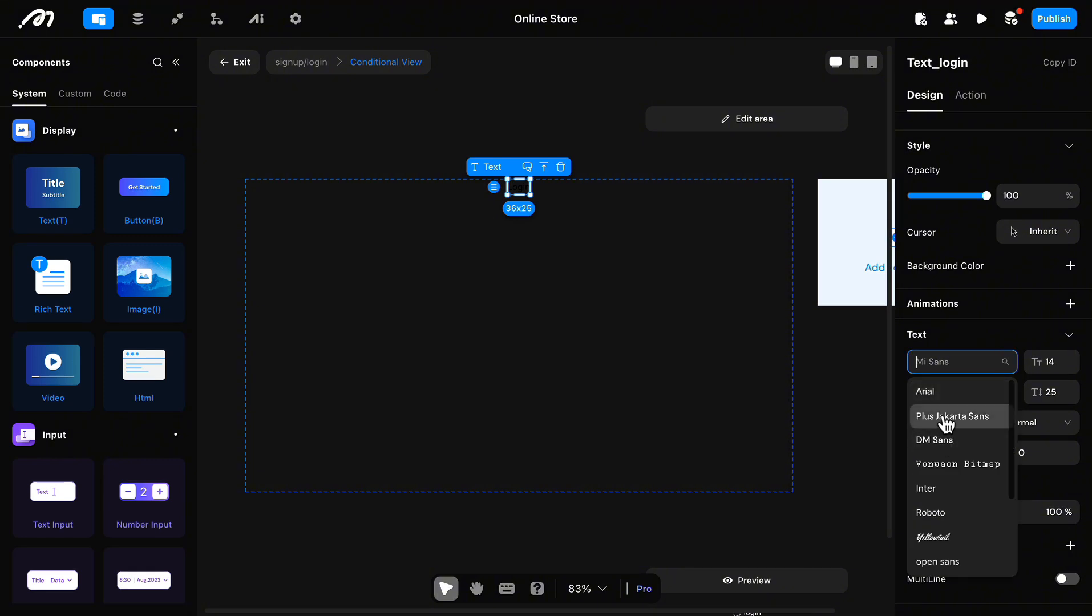
click(945, 418)
click(1048, 362)
click(1009, 402)
click(970, 480)
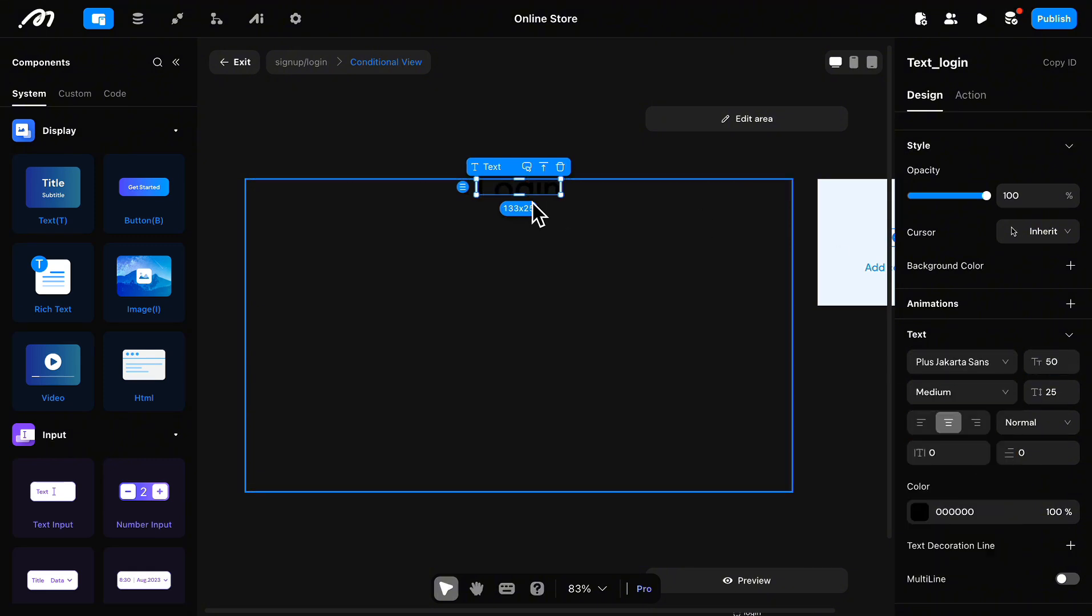
Step: Set the "Login" text's height to fit its content and its line height to 50
click(1046, 393)
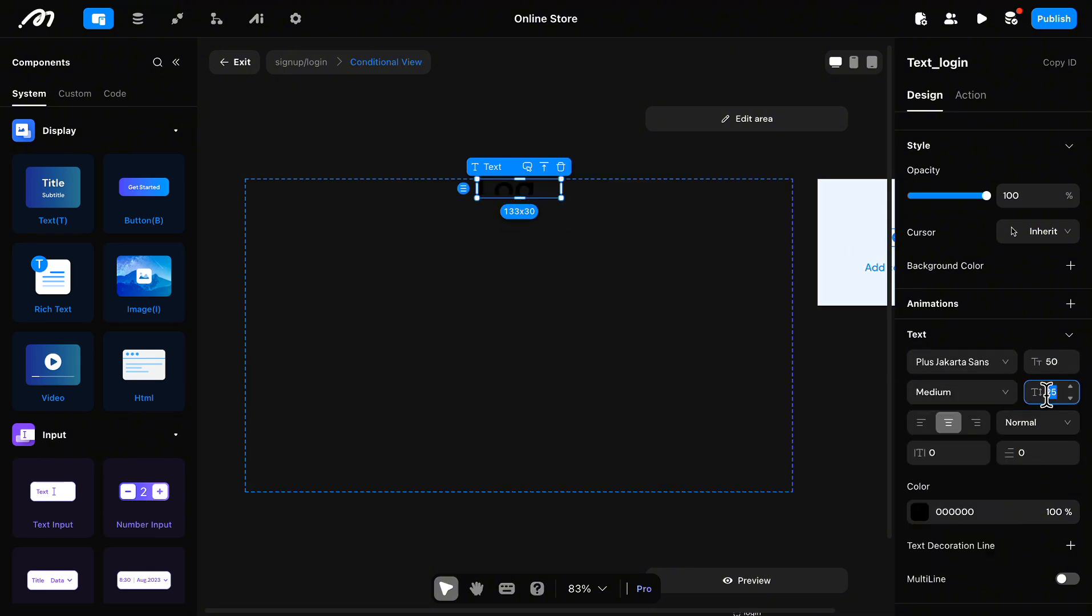
scroll(1016, 320, up, 4)
click(1058, 295)
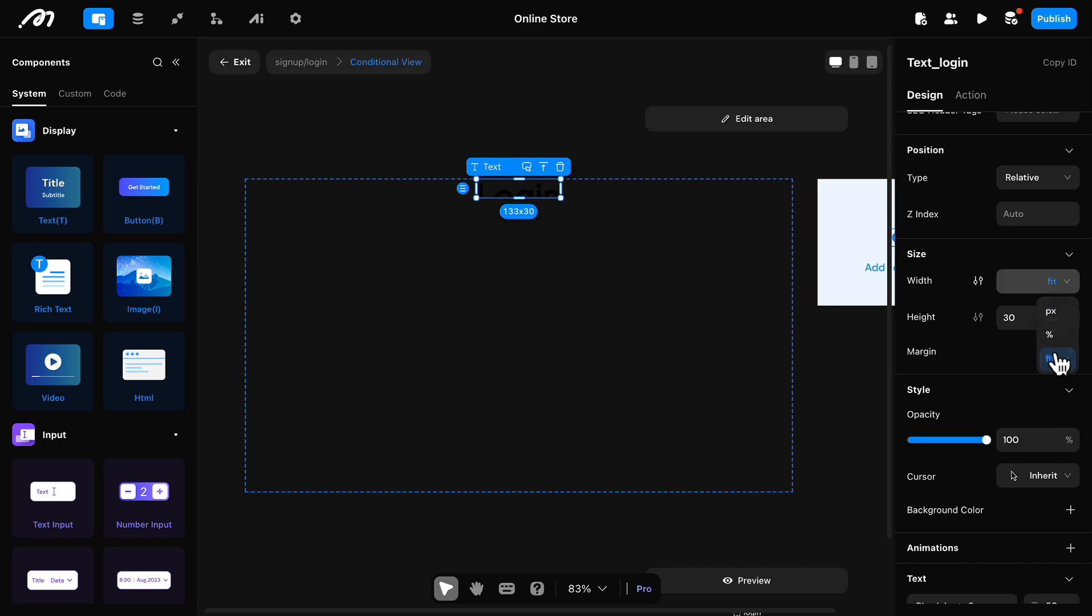
click(1054, 361)
click(1053, 317)
click(1053, 413)
scroll(950, 275, down, 4)
click(1053, 392)
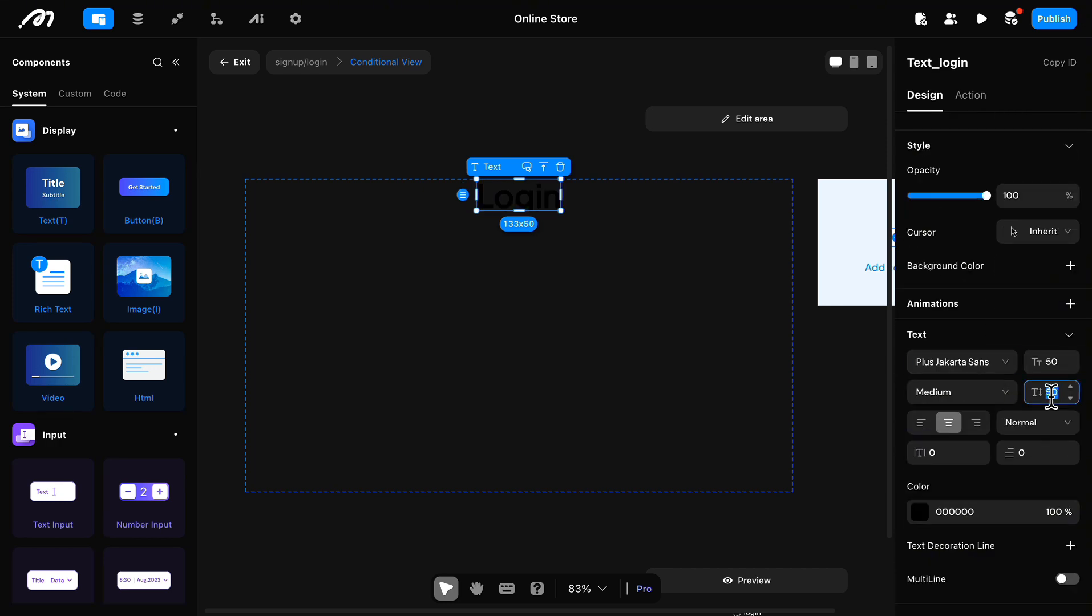
text(60)
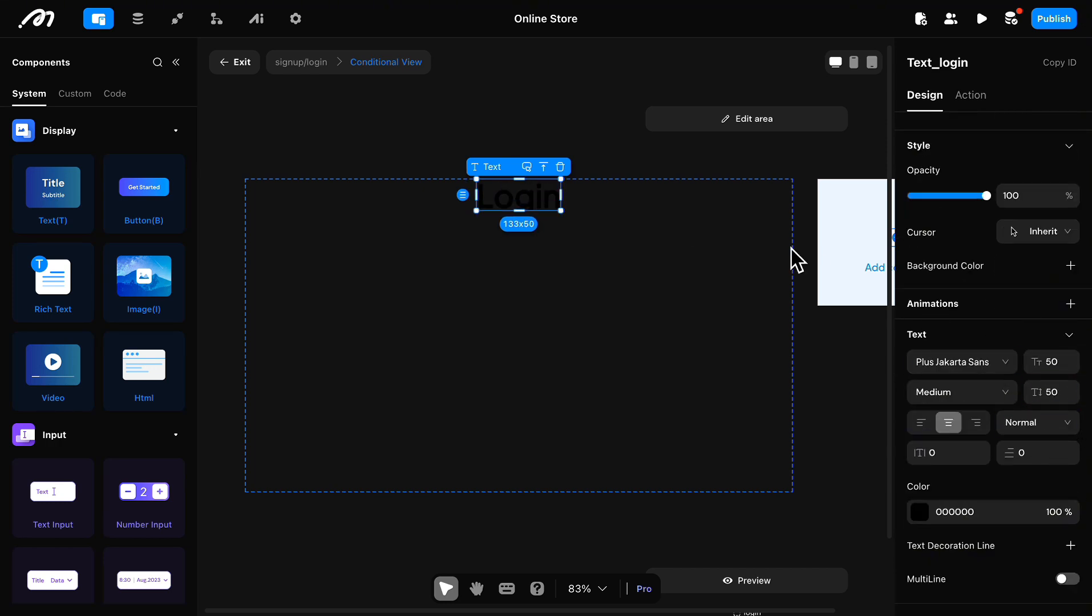
Step: Try a vertical margin of 10 on the "Login" text and remove the margin again
click(683, 218)
click(535, 211)
scroll(970, 500, down, 7)
scroll(1061, 388, up, 7)
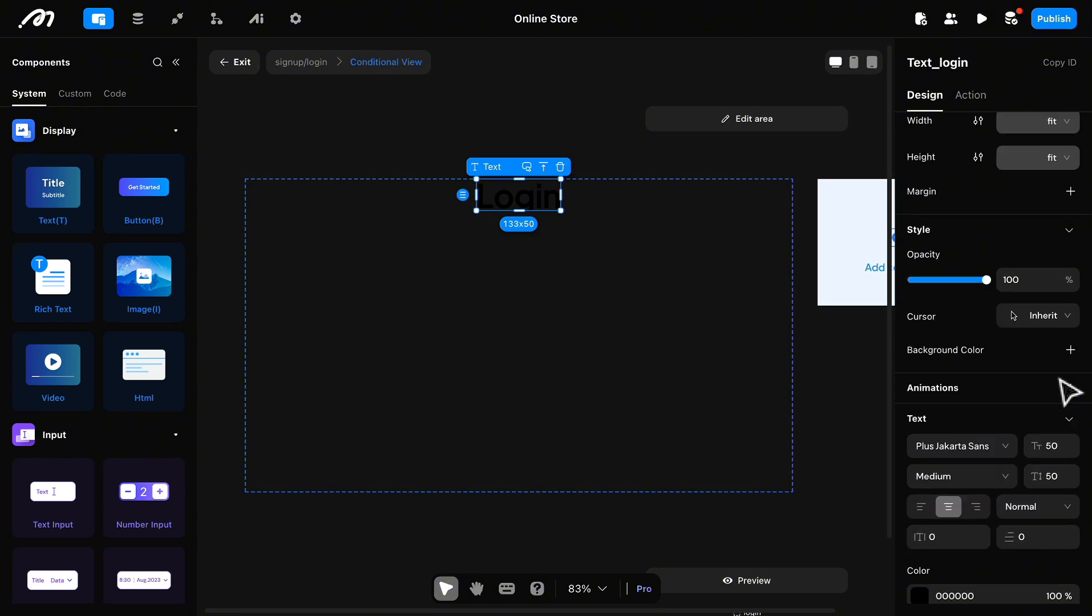
scroll(1015, 342, down, 2)
click(1070, 423)
click(1041, 451)
text(10)
key(Return)
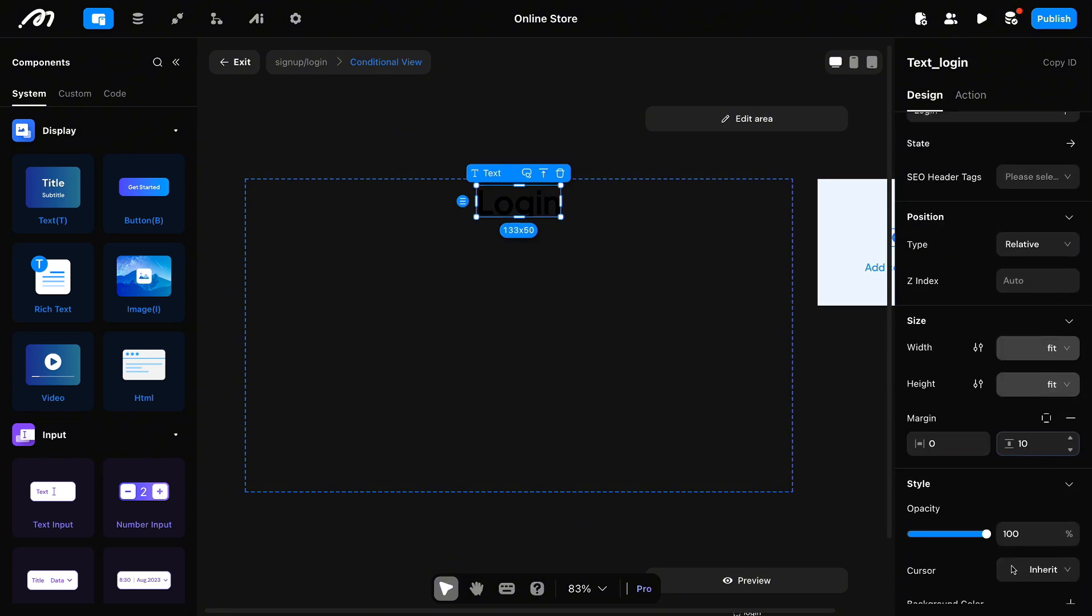
key(ctrl+z)
click(1074, 421)
Step: Set the "Login" text's line height to 55
scroll(1076, 428, down, 3)
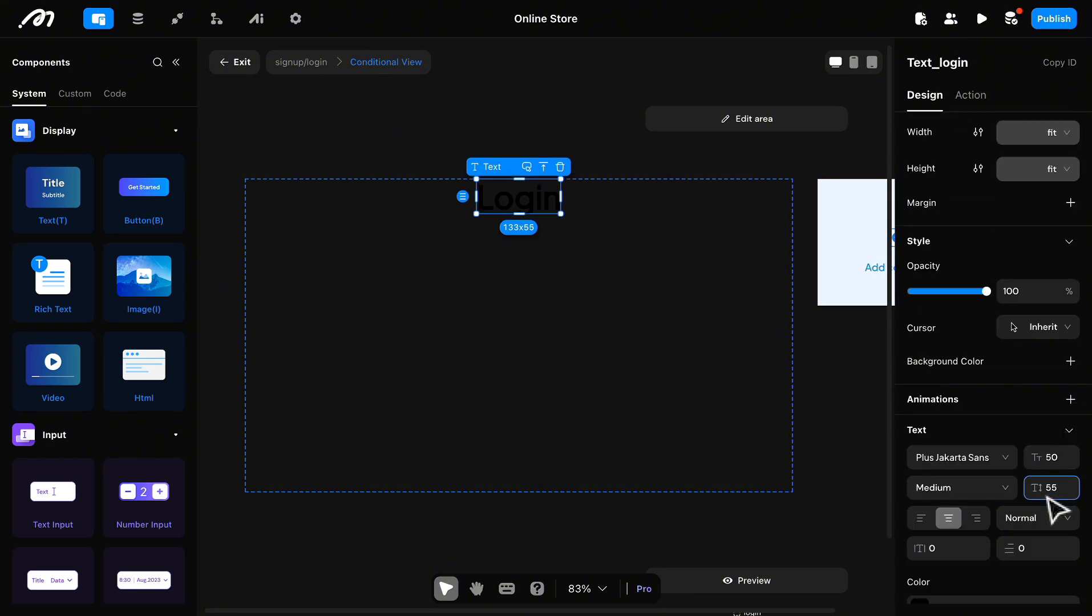
click(705, 256)
click(525, 205)
Step: Add a View below the "Login" text, name it "View_login", and set its width to 60% and its height to 50
scroll(105, 564, down, 8)
click(227, 358)
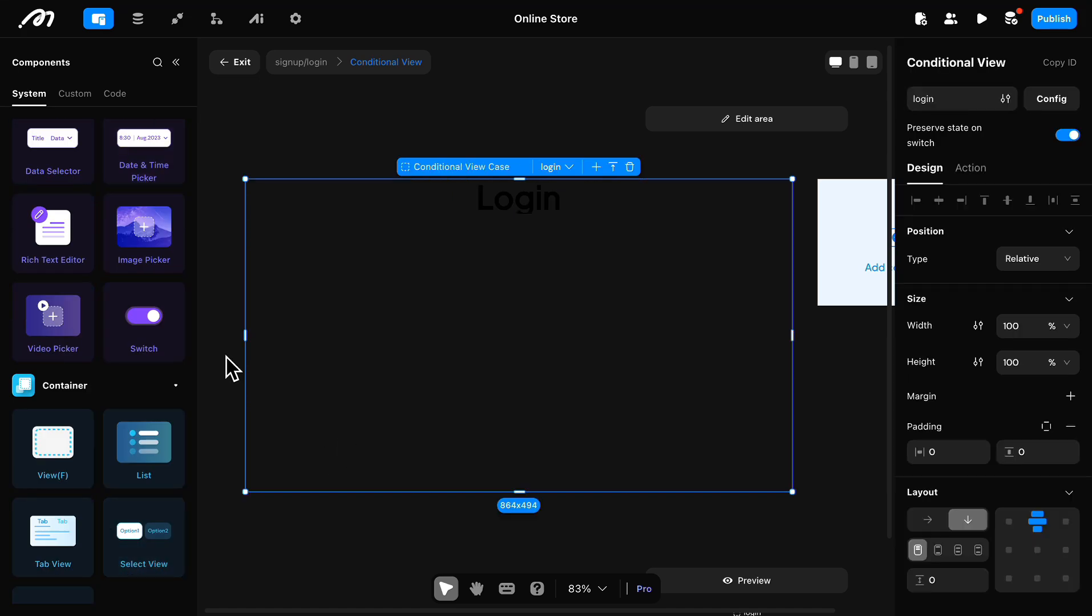
double_click(60, 449)
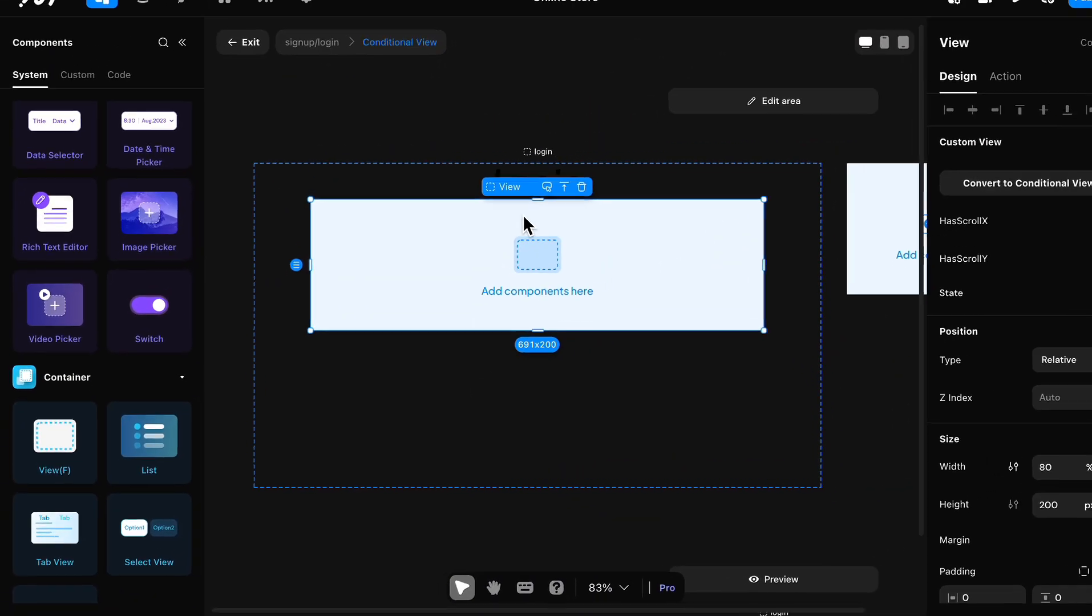
click(941, 72)
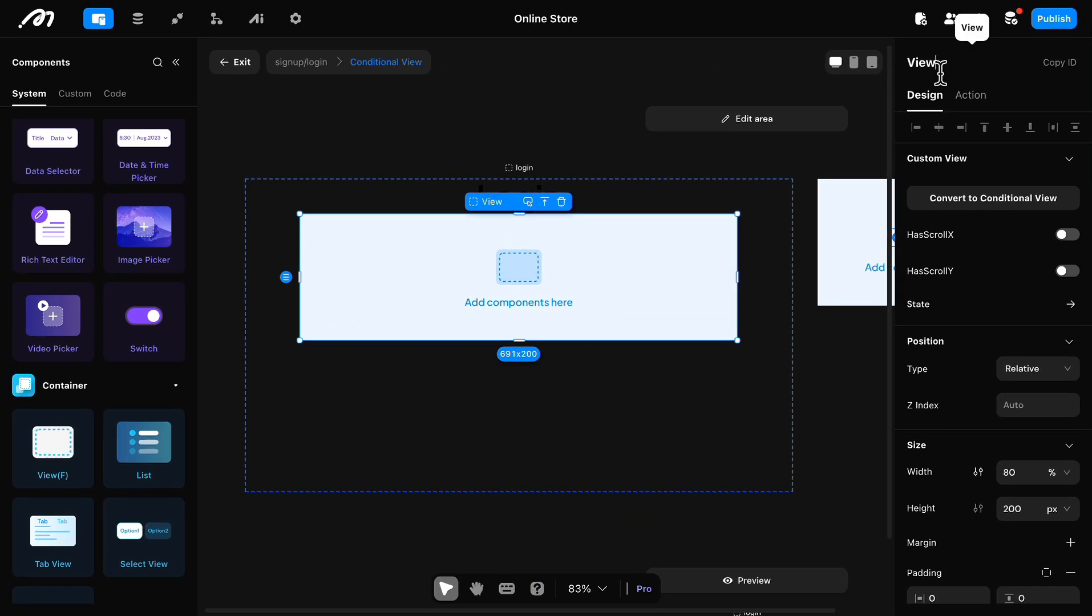
double_click(1008, 509)
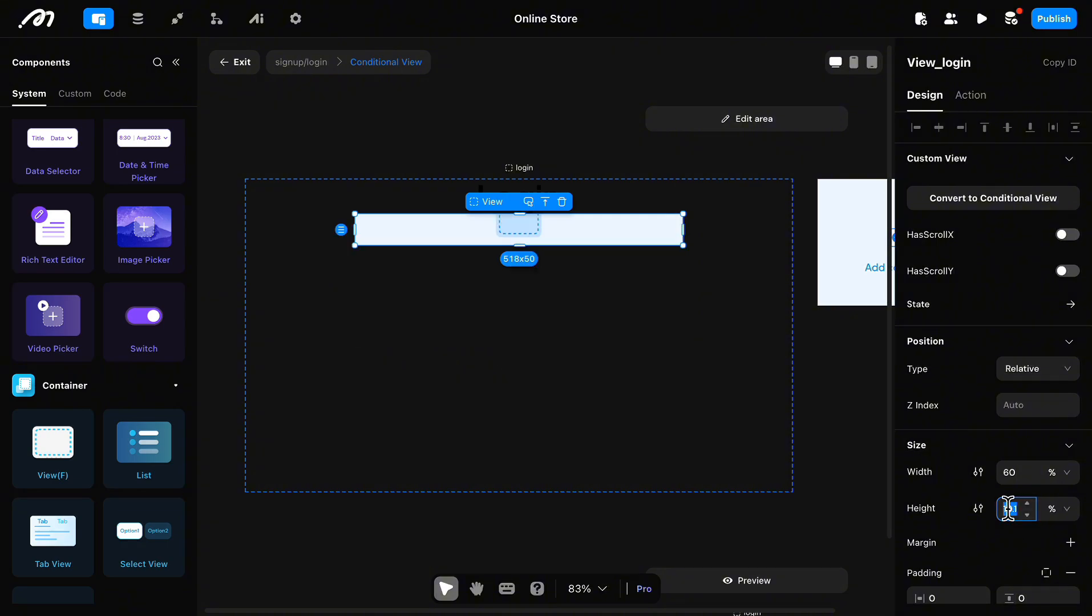
text(50)
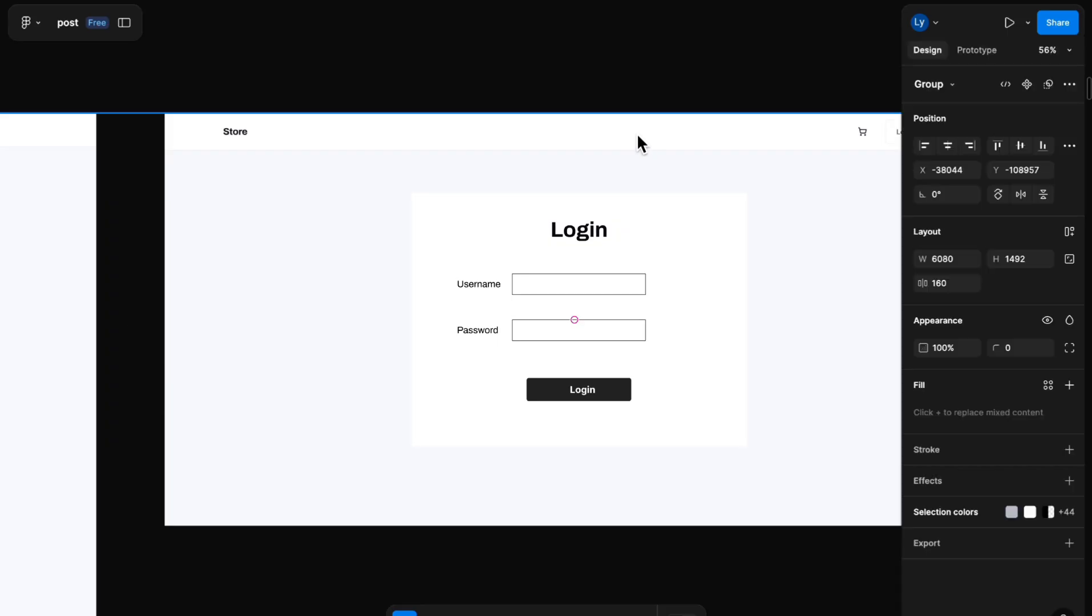
Step: Switch to the Figma mockup and examine the login form's Username and Password rows and Login button
click(636, 133)
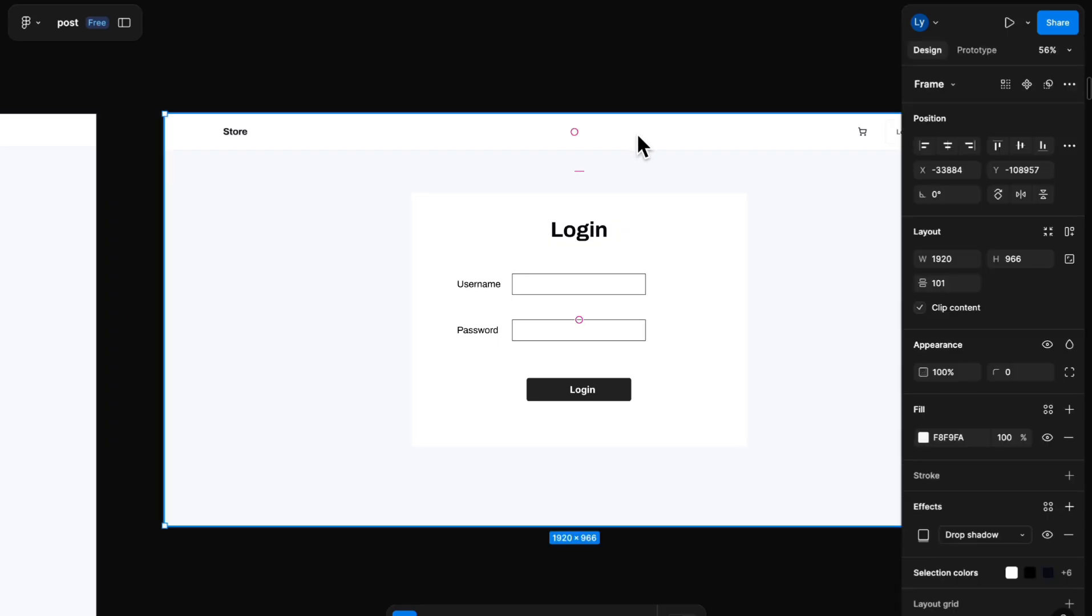
click(714, 64)
scroll(739, 220, right, 1)
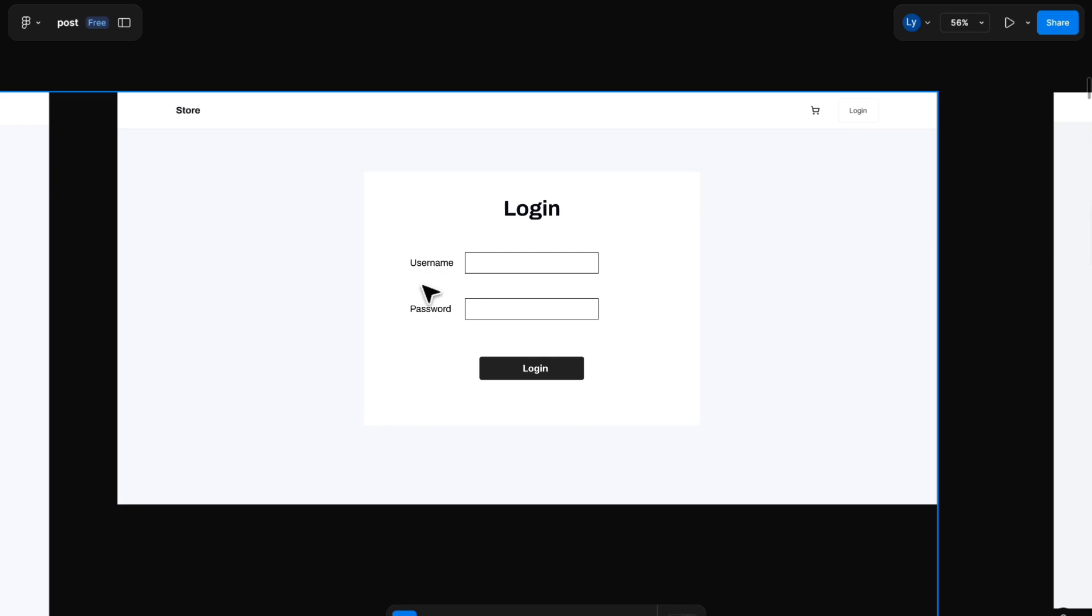
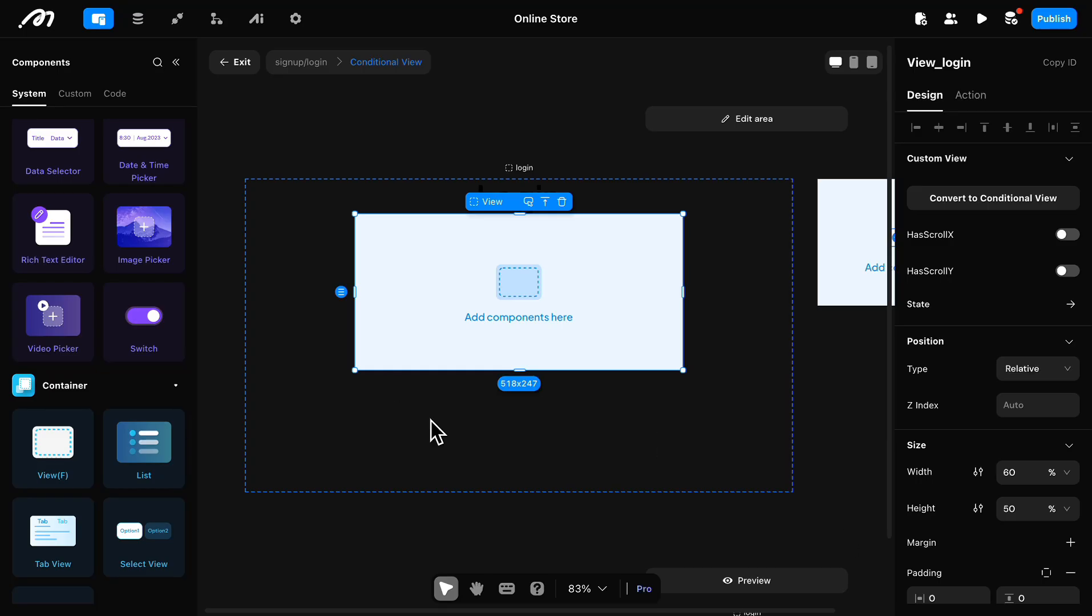
Step: Name the new View inside View_login "View_username" and set its height to 50 px
double_click(921, 62)
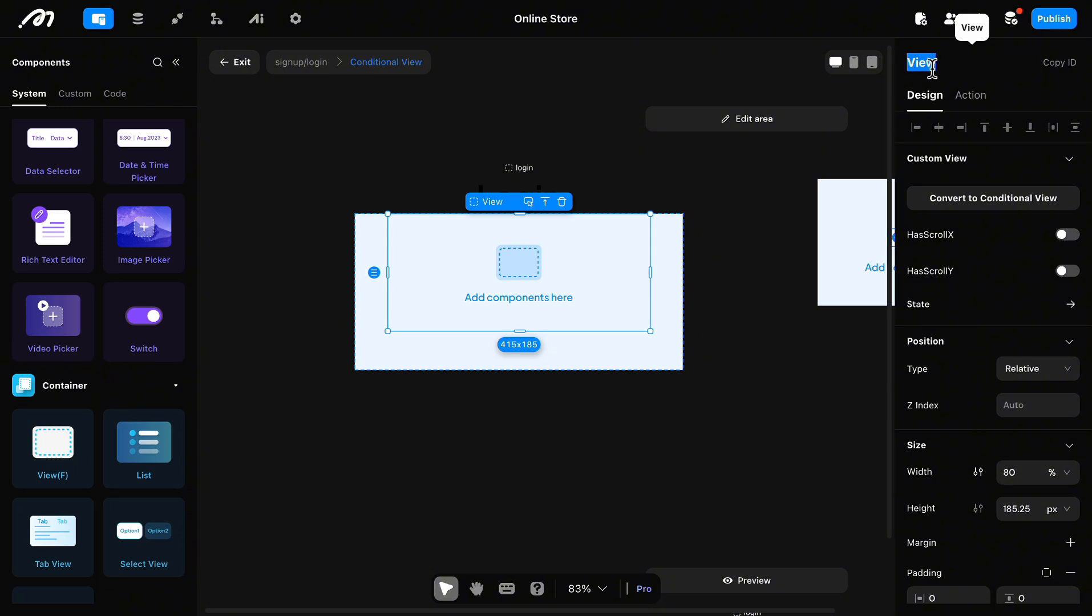
text(_username)
click(1057, 508)
click(1064, 454)
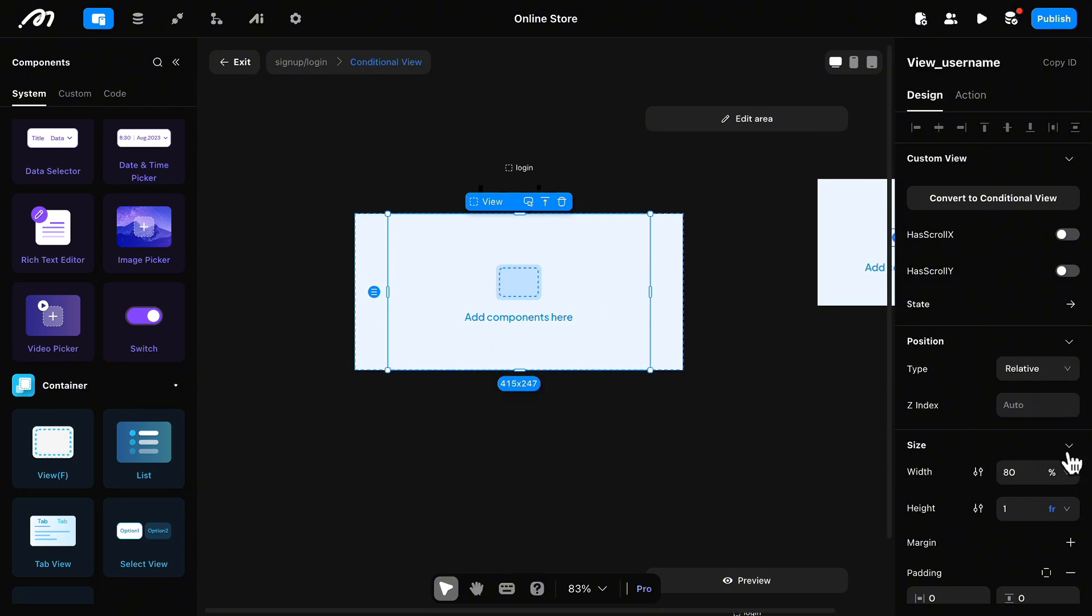
click(1062, 508)
click(1055, 407)
double_click(1009, 509)
text(30)
key(Return)
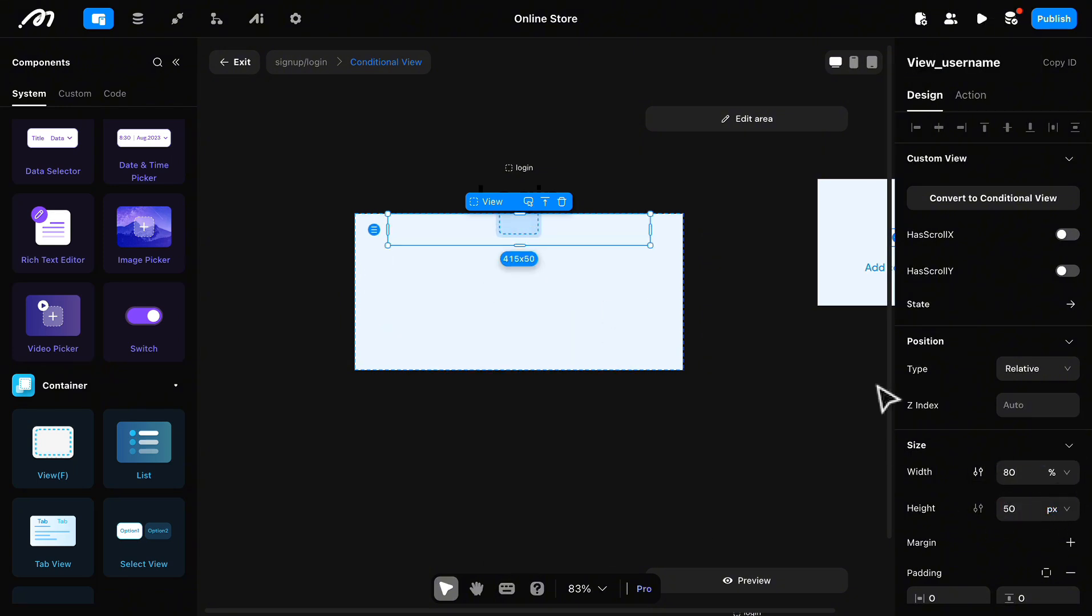
Step: Add a Text and a Text Input to View_username and arrange them horizontally with even spacing
scroll(143, 228, up, 8)
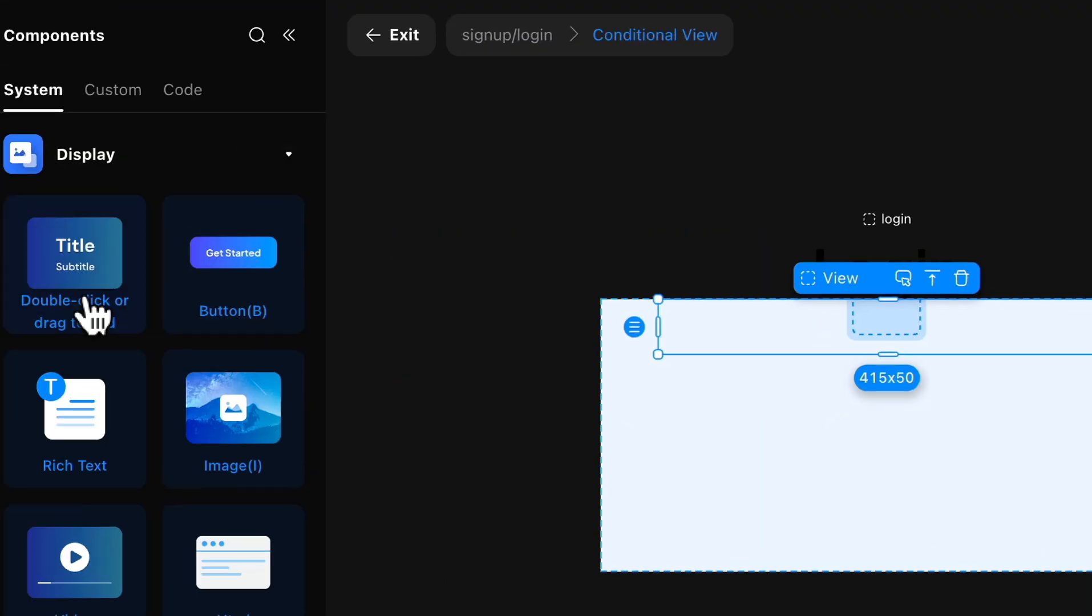
drag(54, 206, 450, 234)
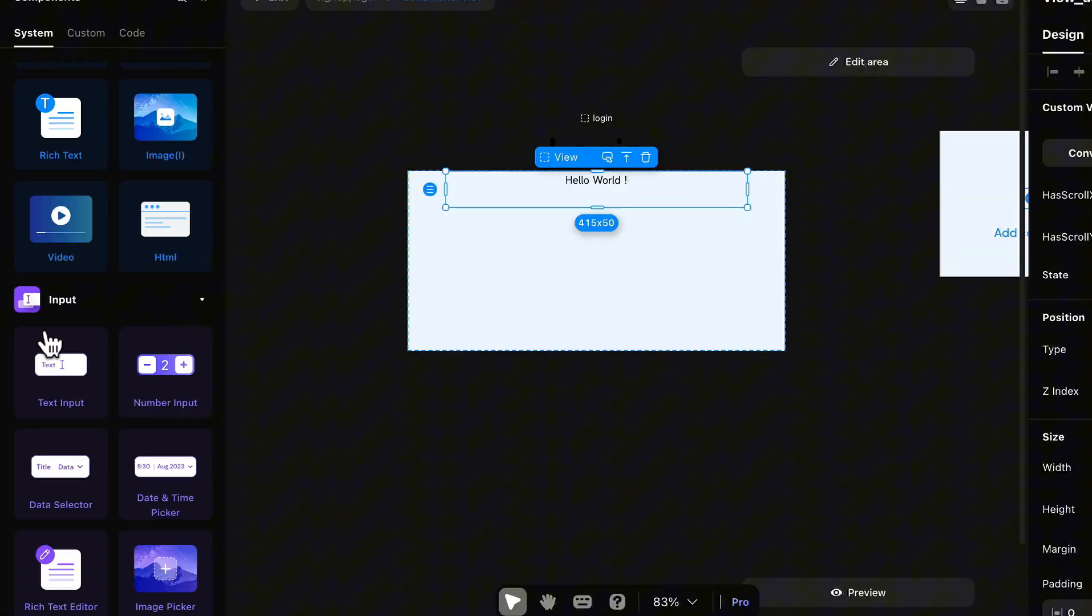
drag(50, 353, 645, 193)
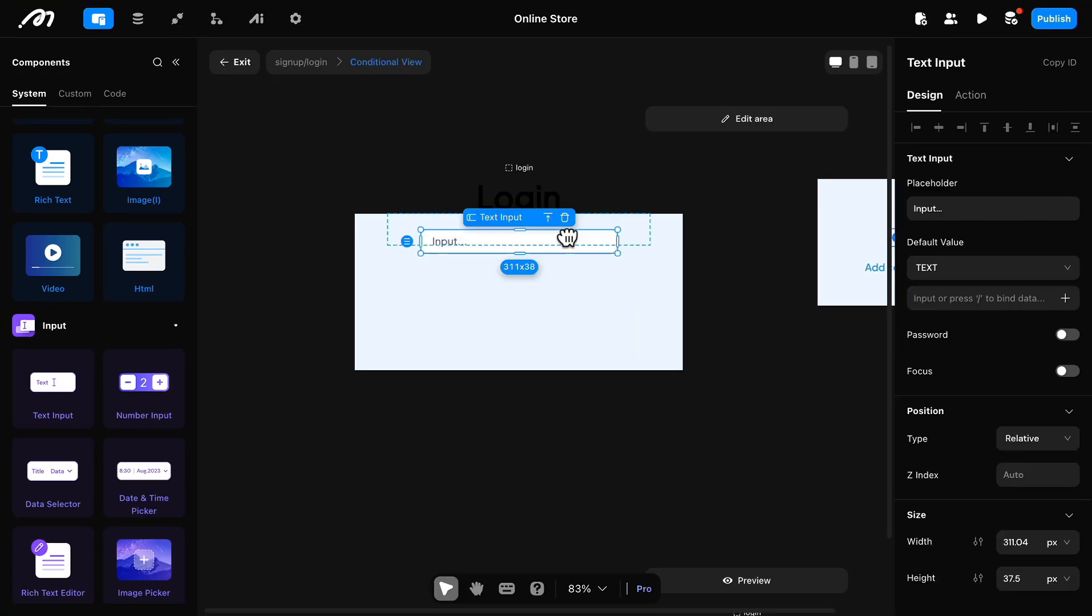
click(630, 175)
scroll(965, 393, down, 5)
click(928, 368)
click(958, 398)
Step: Set the row's text content to "Username" and name the component "Text_username"
click(425, 231)
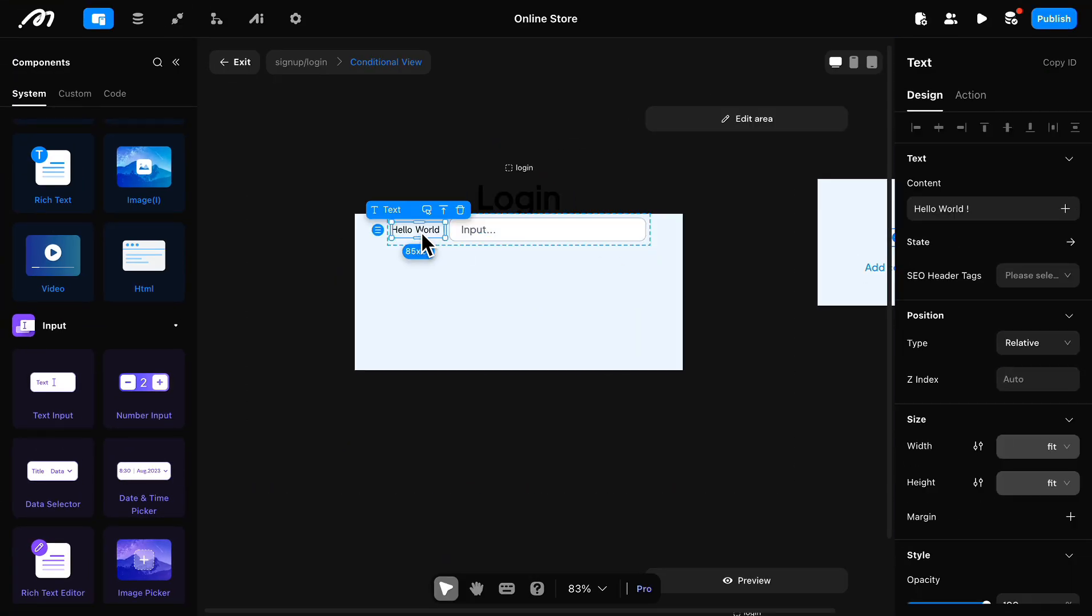
triple_click(950, 209)
text(Username)
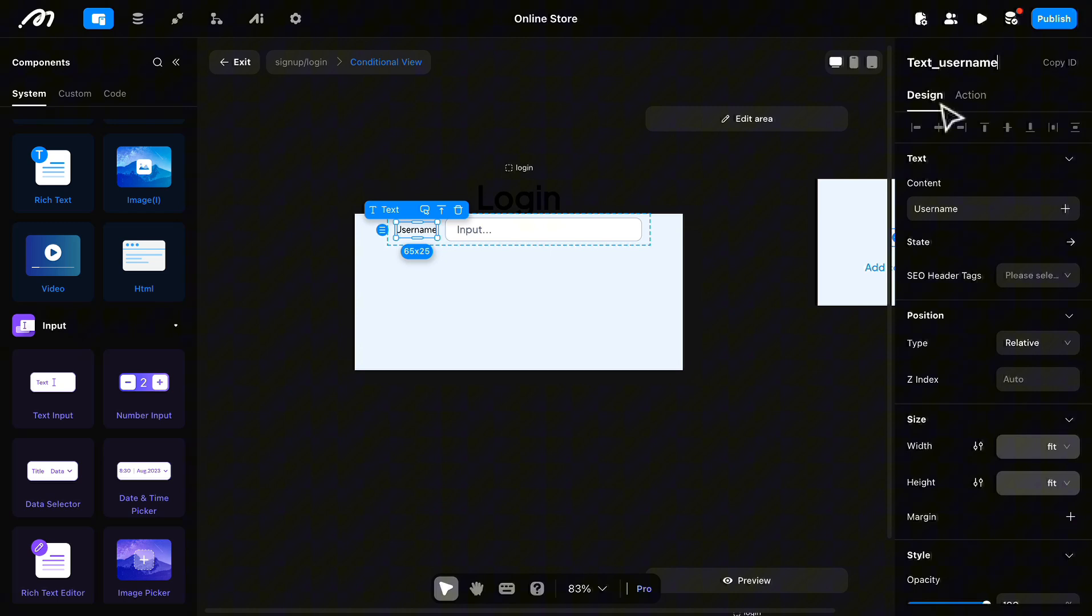
Step: Name the username row's input "Text Input_un" and clear its placeholder
click(590, 237)
click(961, 210)
click(961, 67)
text(_un)
scroll(927, 336, down, 2)
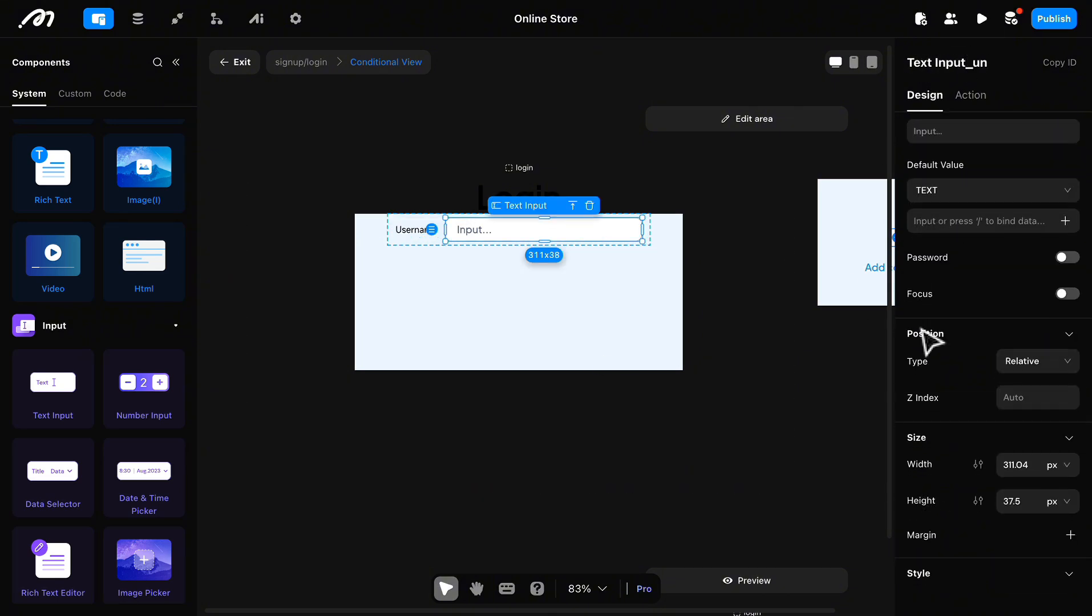
scroll(927, 336, up, 2)
click(955, 210)
scroll(1024, 359, down, 6)
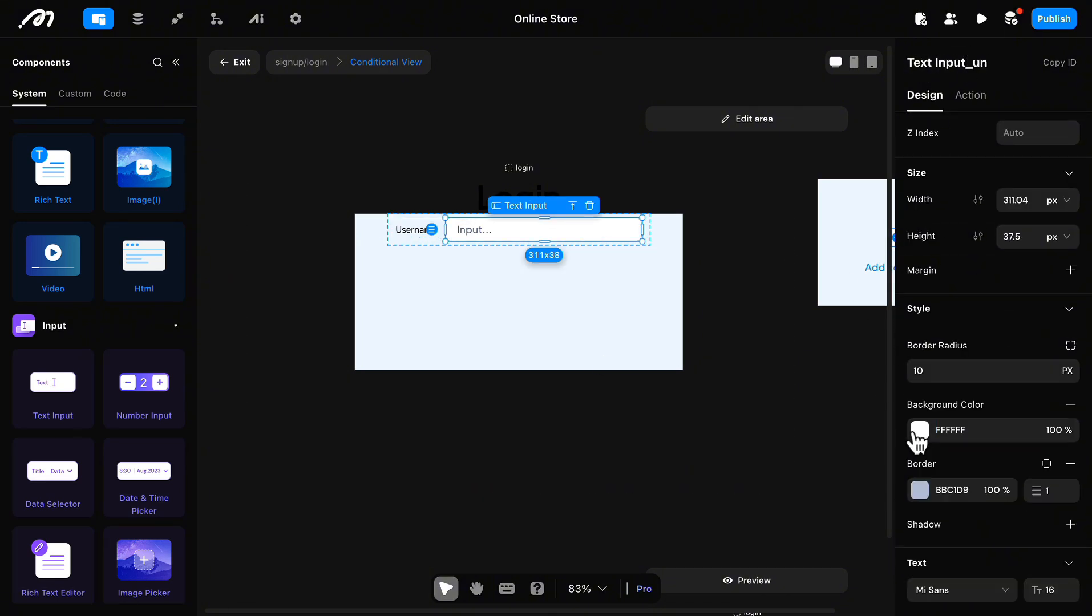
scroll(987, 513, down, 4)
scroll(987, 457, up, 2)
Step: Copy the View_username row and paste the duplicate below it inside View_login
click(417, 242)
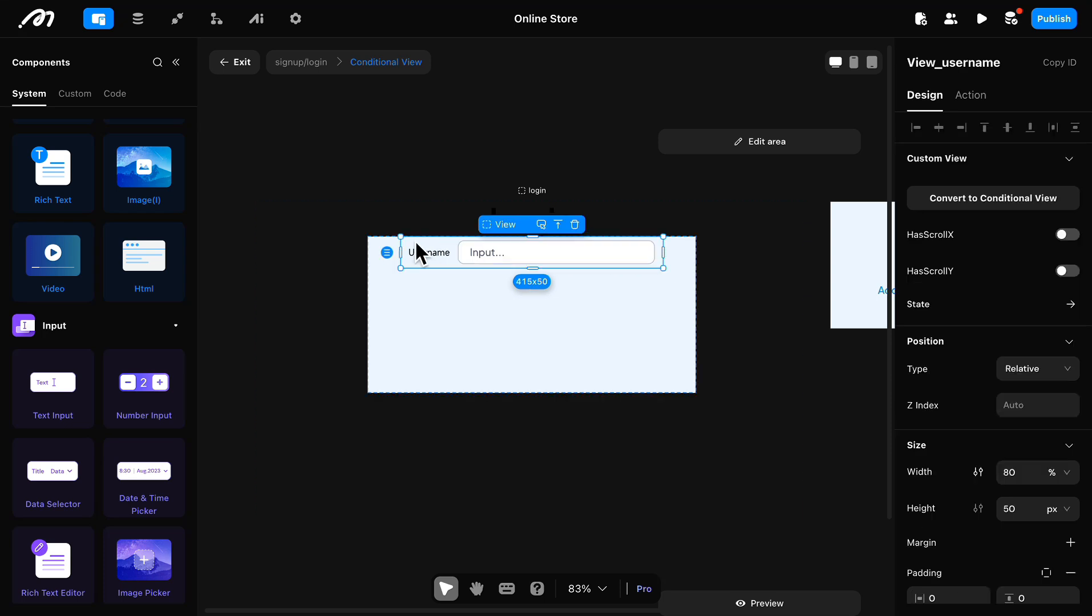
click(551, 312)
key(ctrl+v)
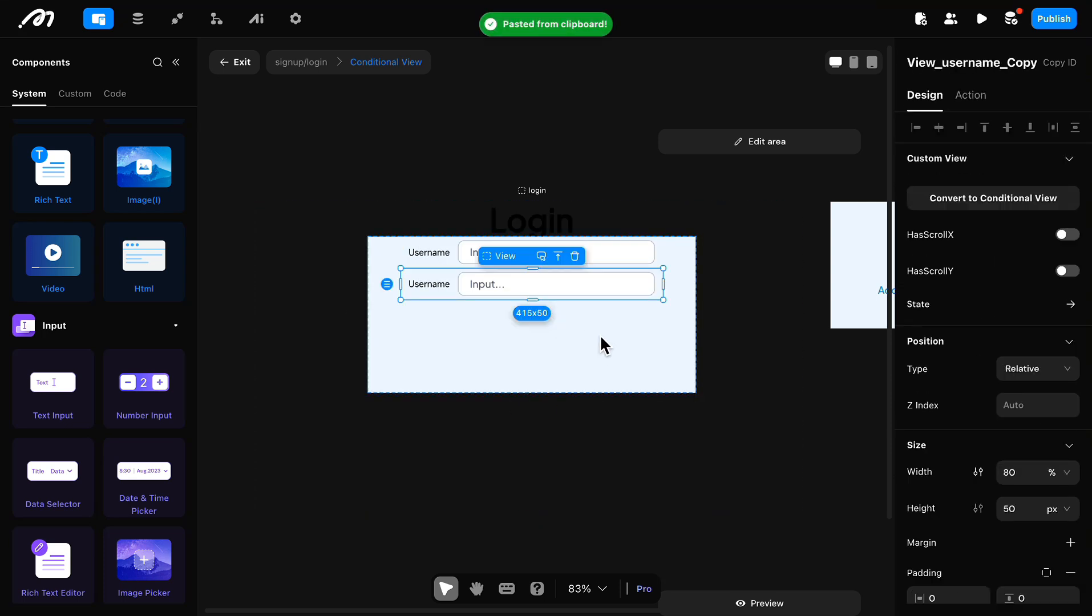
Step: Distribute the two rows in View_login vertically with even spacing
click(599, 334)
scroll(1033, 476, down, 3)
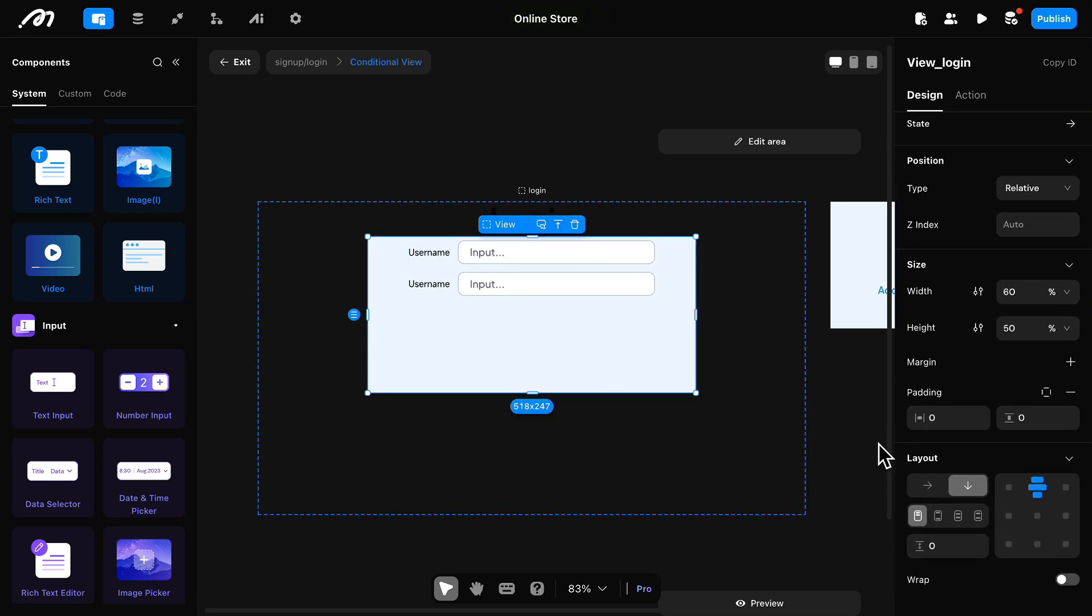
scroll(1045, 443, down, 1)
click(964, 500)
click(704, 200)
Step: Rename the duplicated row "View_password"
double_click(456, 361)
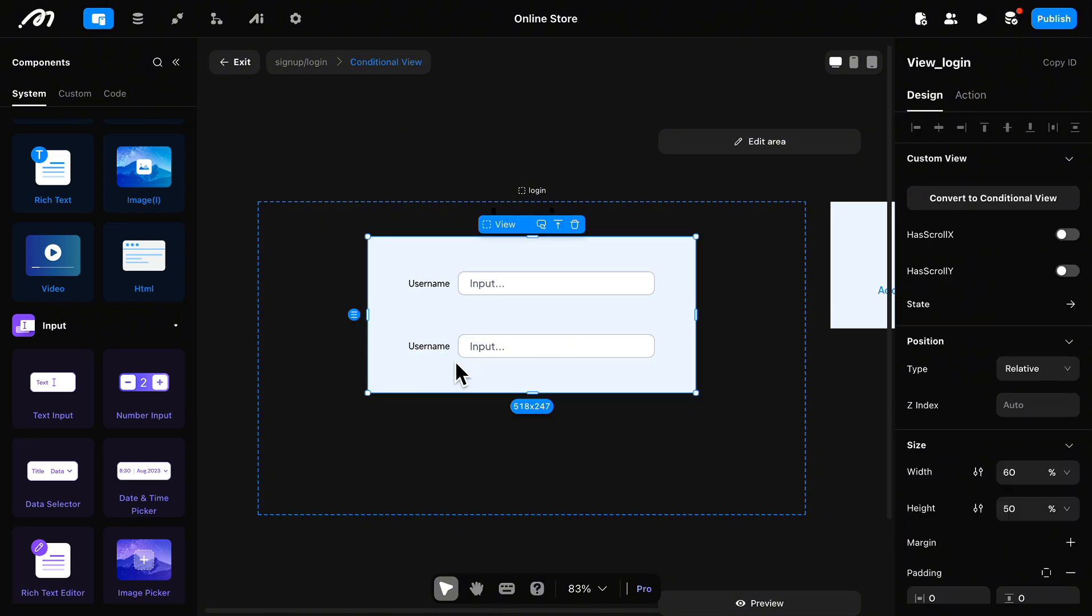
click(1034, 67)
key(BackSpace)
key(BackSpace)
key(BackSpace)
key(BackSpace)
key(BackSpace)
text(pass)
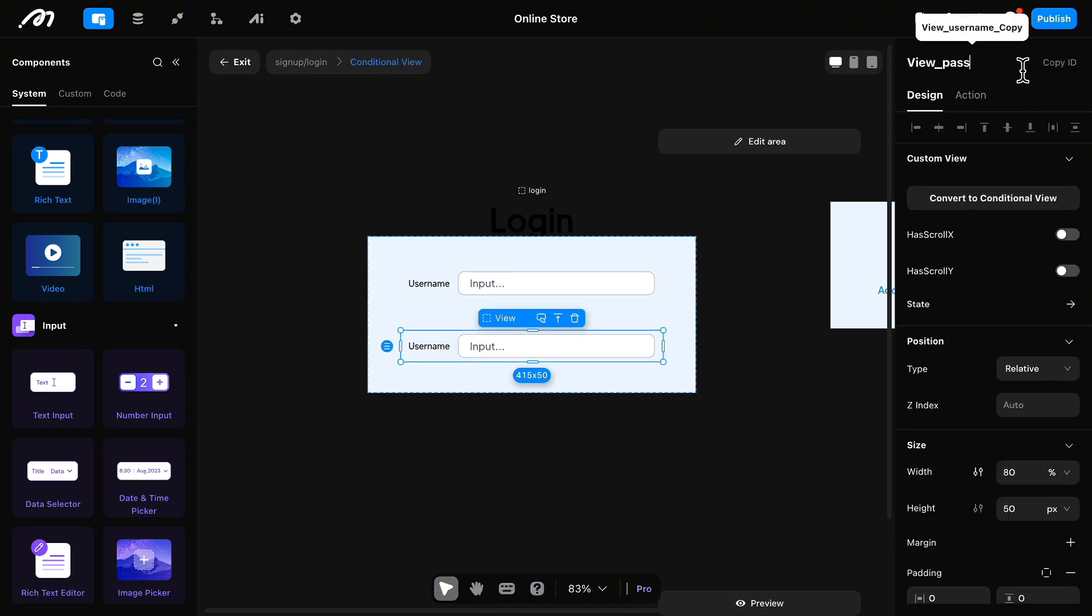
text(word)
Step: Name the second row's text "Text_password" and set its content to "Password"
double_click(432, 350)
click(1004, 67)
key(BackSpace)
key(BackSpace)
key(BackSpace)
key(BackSpace)
key(BackSpace)
key(BackSpace)
key(BackSpace)
key(BackSpace)
text(password)
drag(1016, 213, 906, 215)
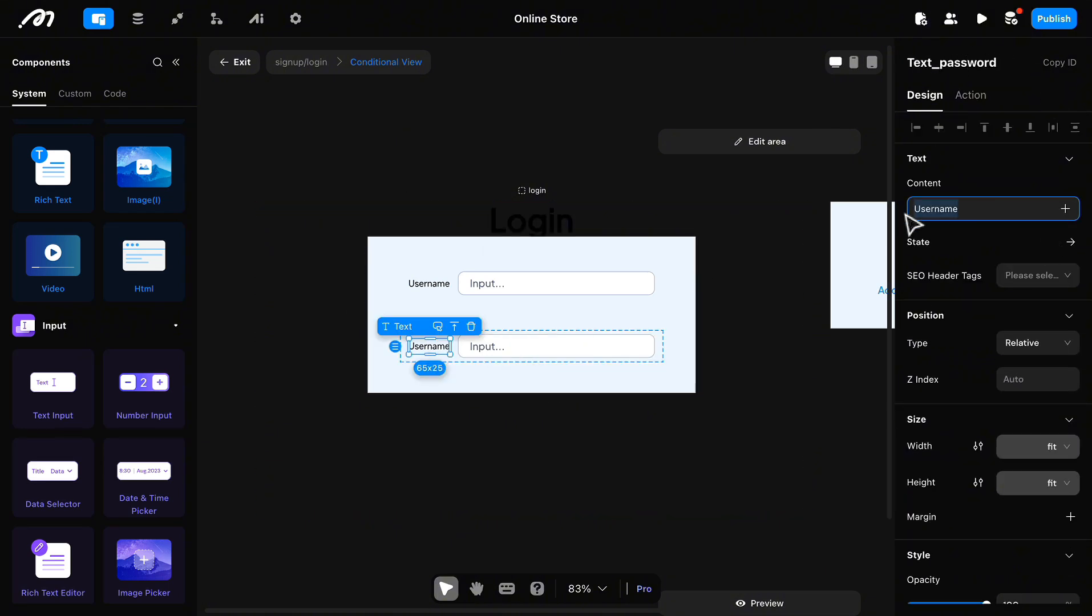
text(Password)
scroll(913, 400, down, 7)
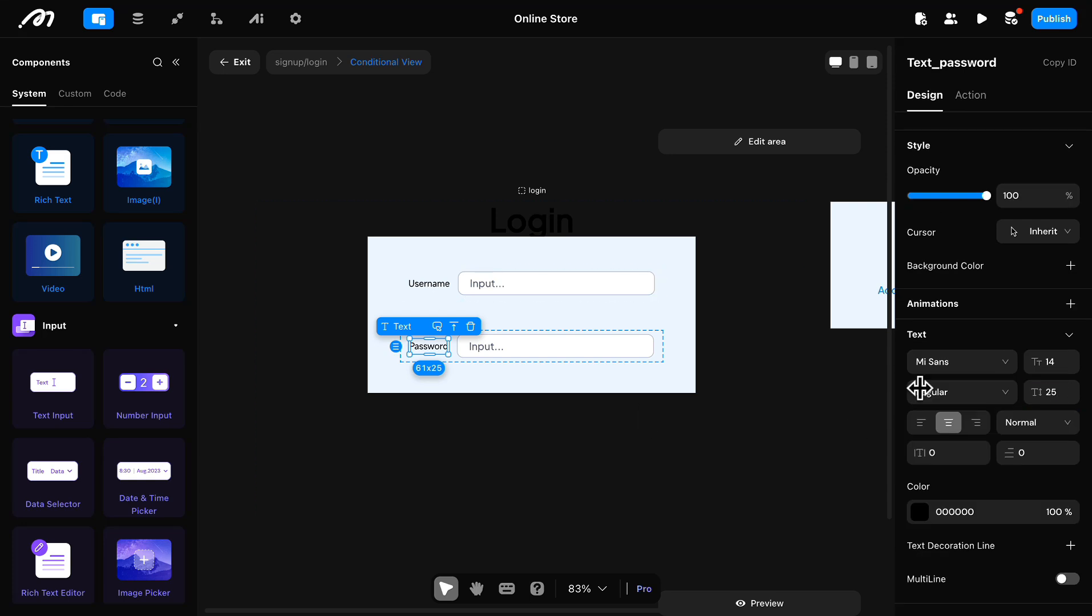
click(429, 284)
click(522, 349)
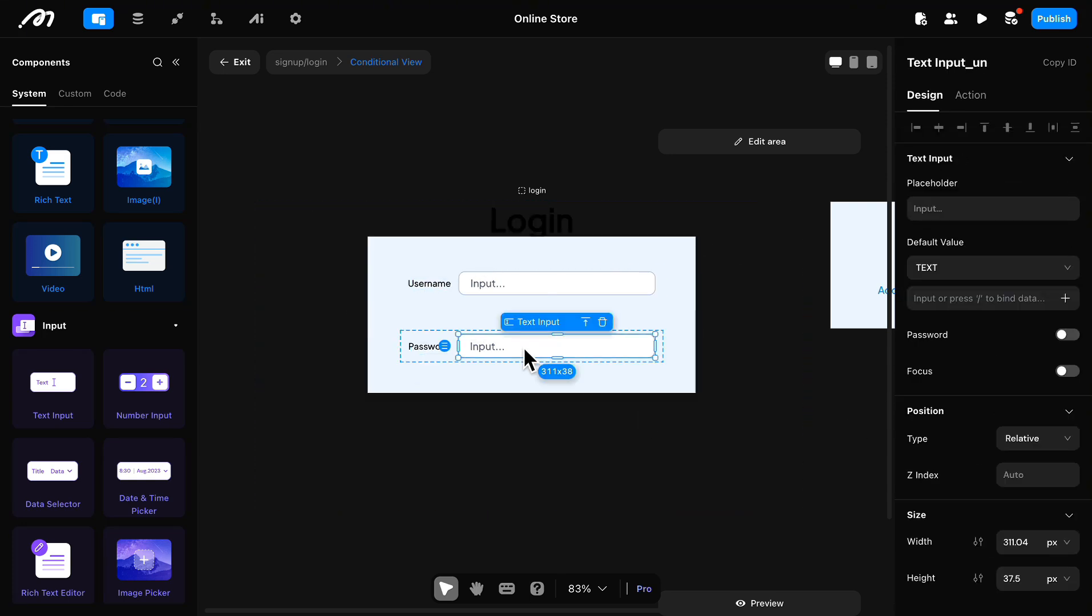
Step: Add a Text below View_login in the login case reading "Don't have an account? Sign up here."
click(472, 437)
scroll(134, 310, up, 3)
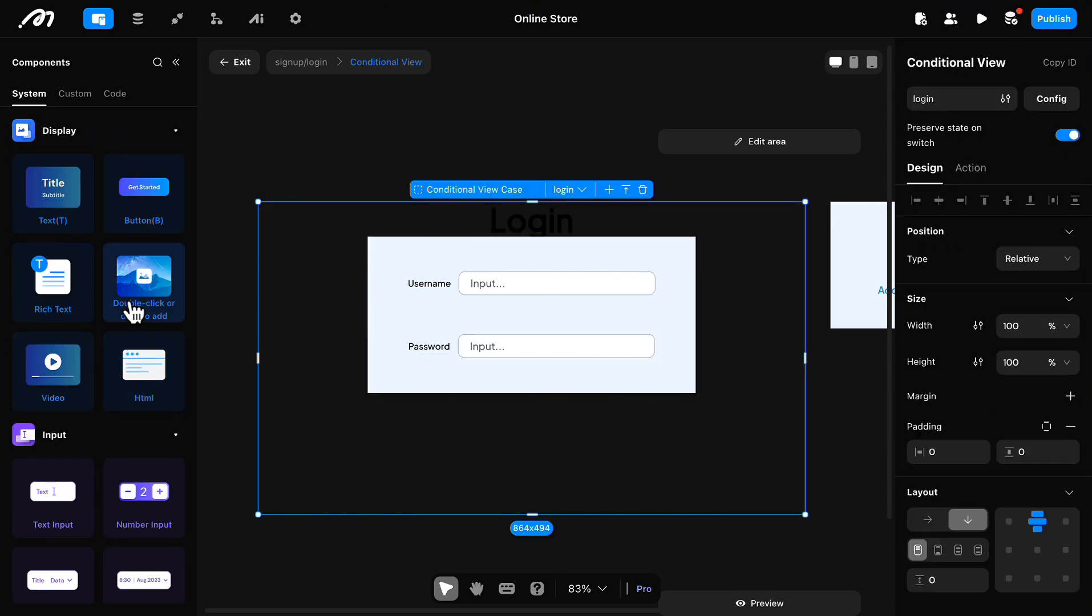
click(53, 191)
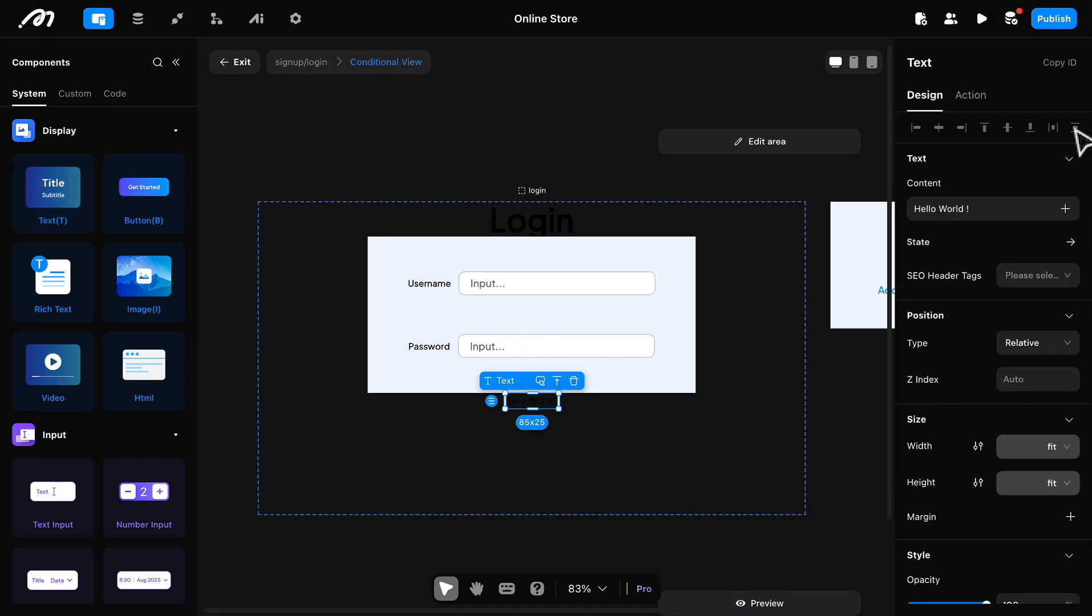
text(Don't have an account? Sign up here.)
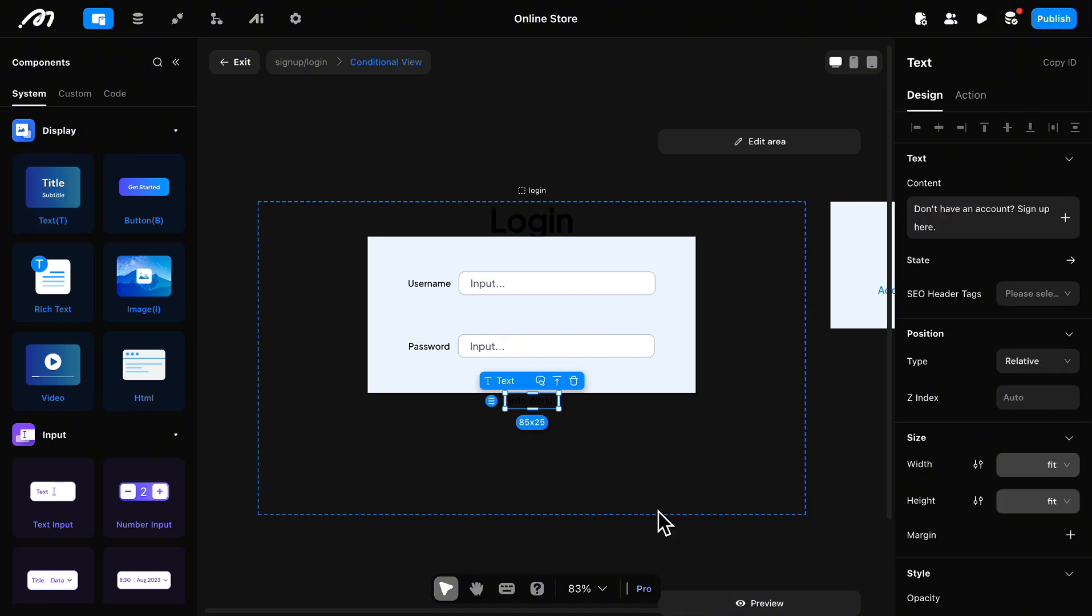
Step: Set the sign-up prompt's font to Plus Jakarta Sans and its text color to 4081FF
scroll(978, 463, down, 6)
click(1004, 362)
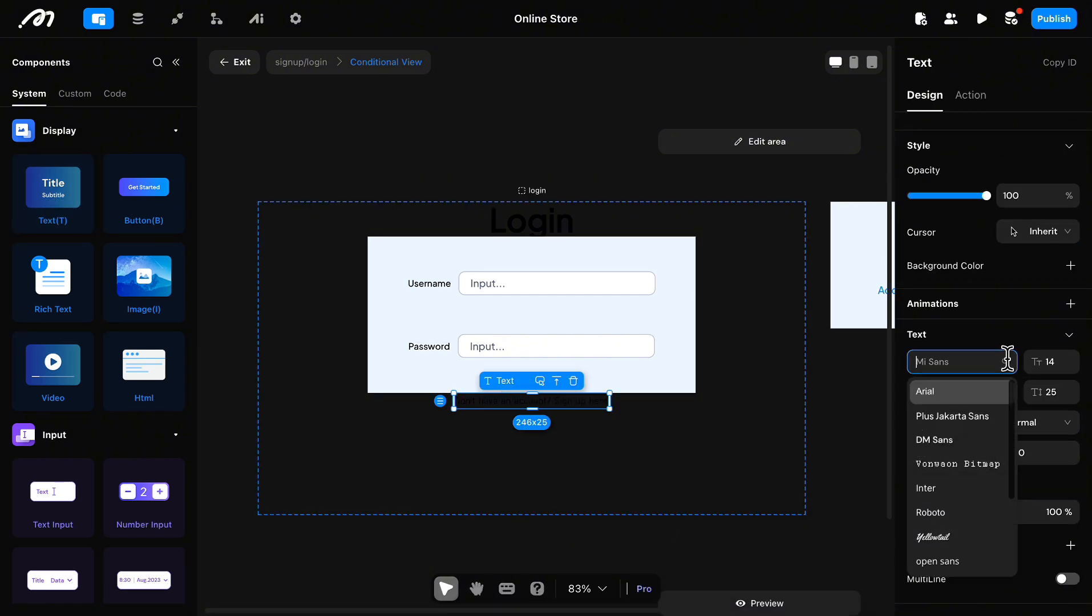
click(968, 418)
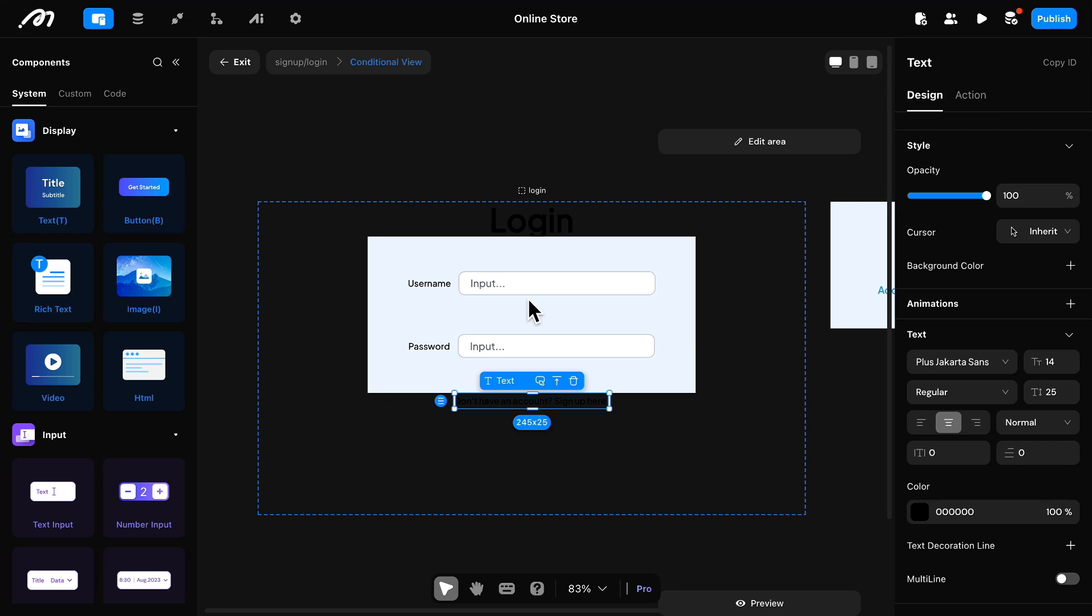
click(920, 510)
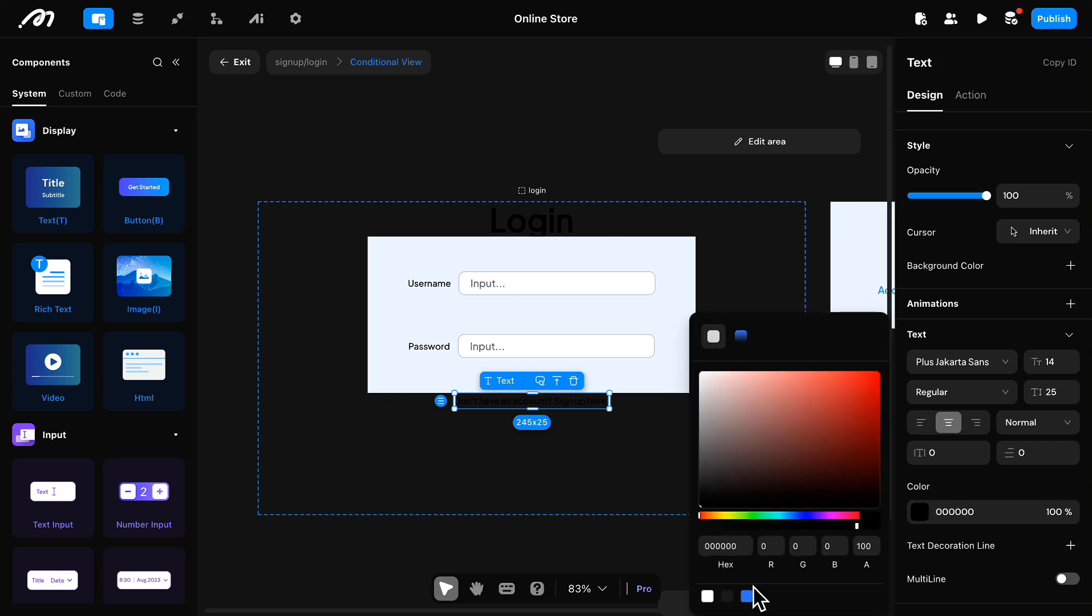
click(562, 411)
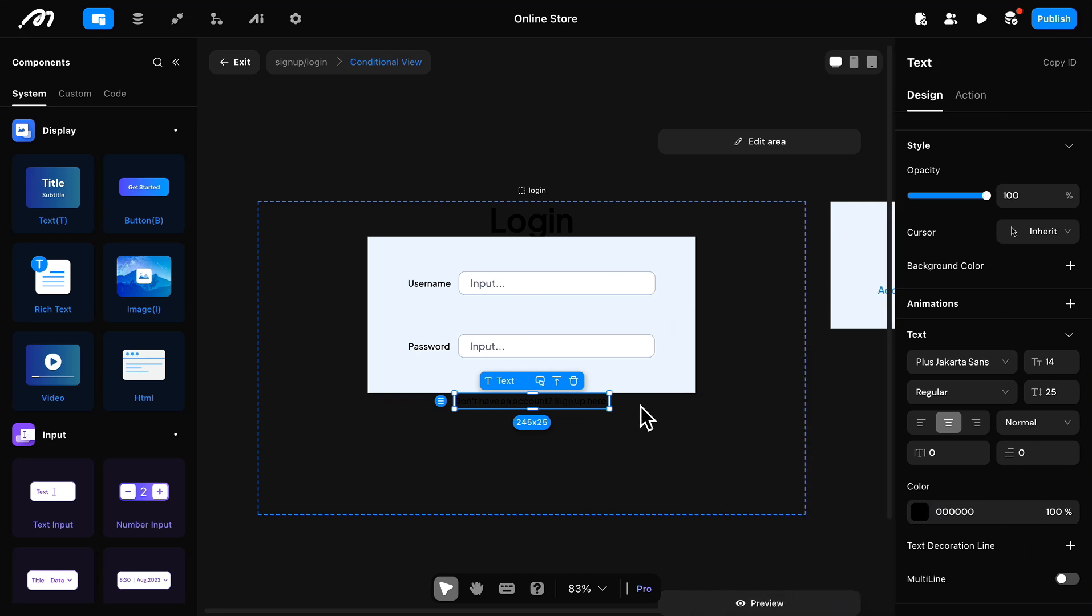
click(919, 512)
click(747, 596)
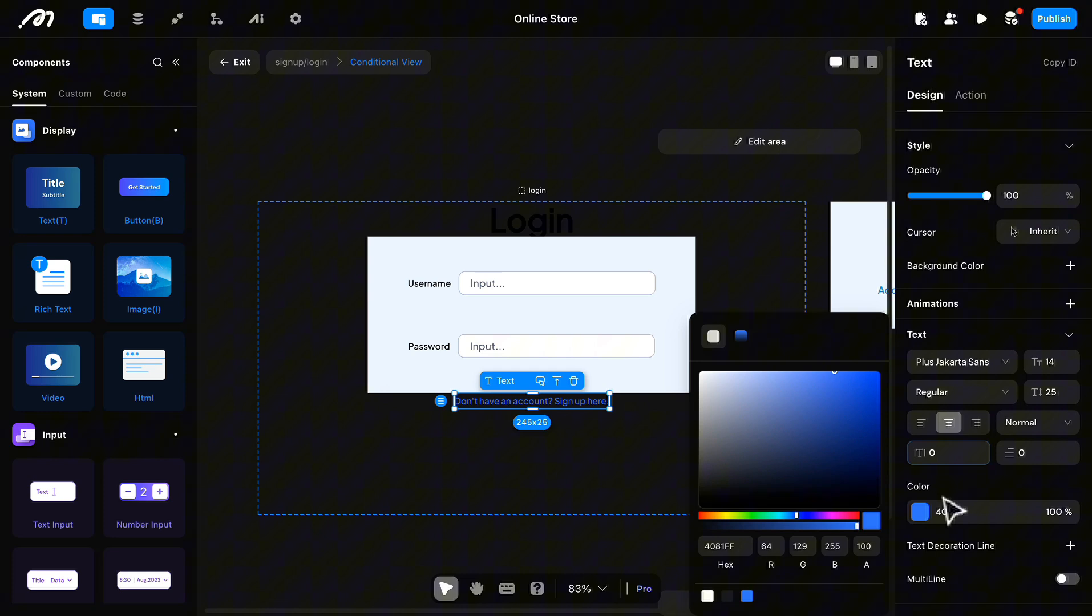
click(980, 345)
Step: Give the sign-up prompt an onClick Switch View Case action that switches the Conditional View to the signup case
click(972, 97)
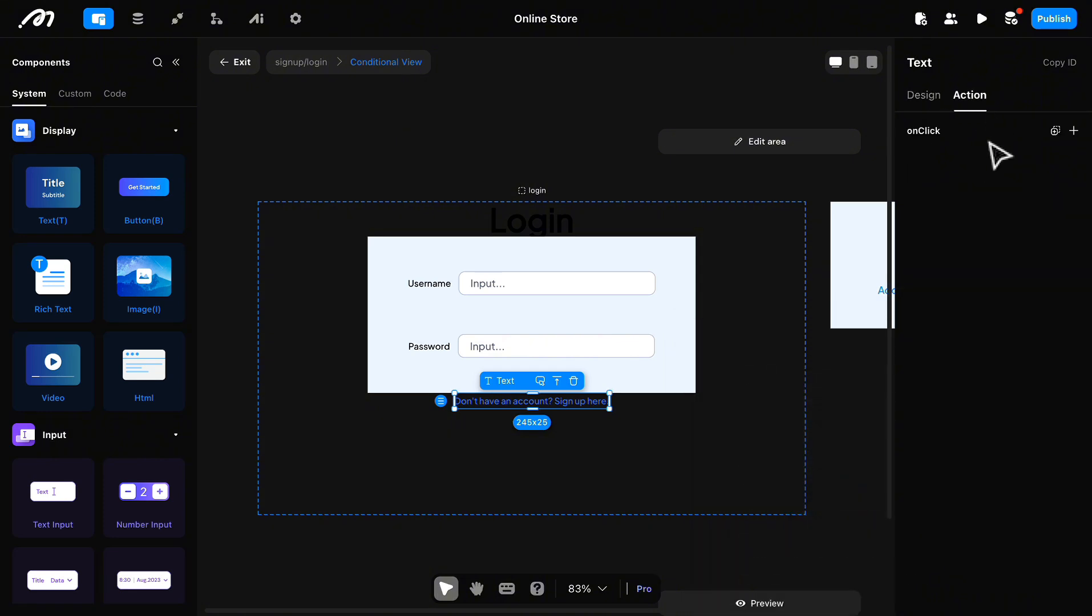
click(1074, 132)
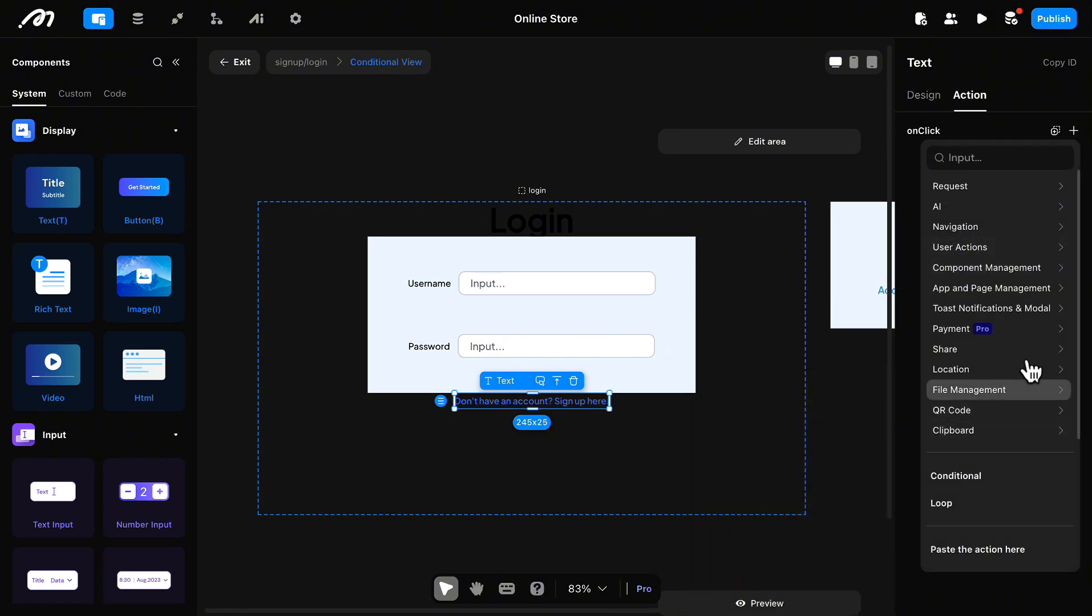
mouse_move(1037, 271)
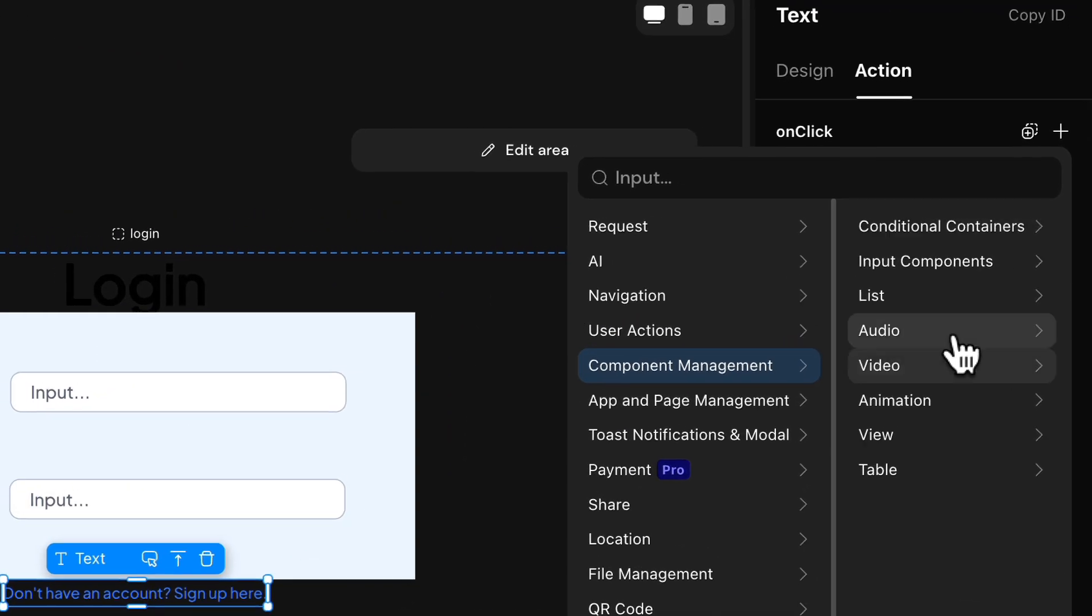
mouse_move(970, 228)
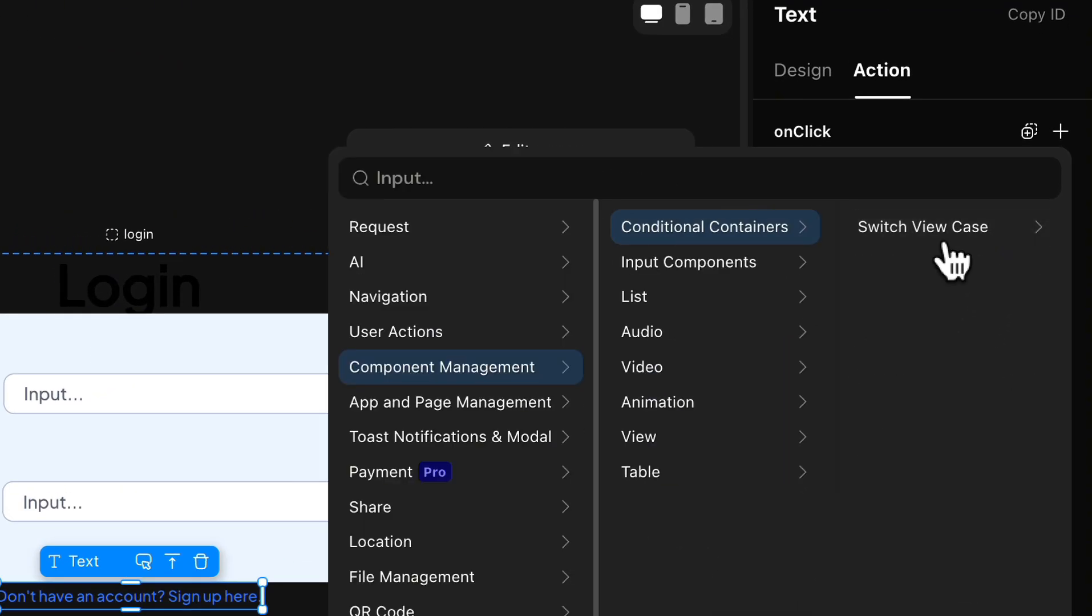
mouse_move(939, 245)
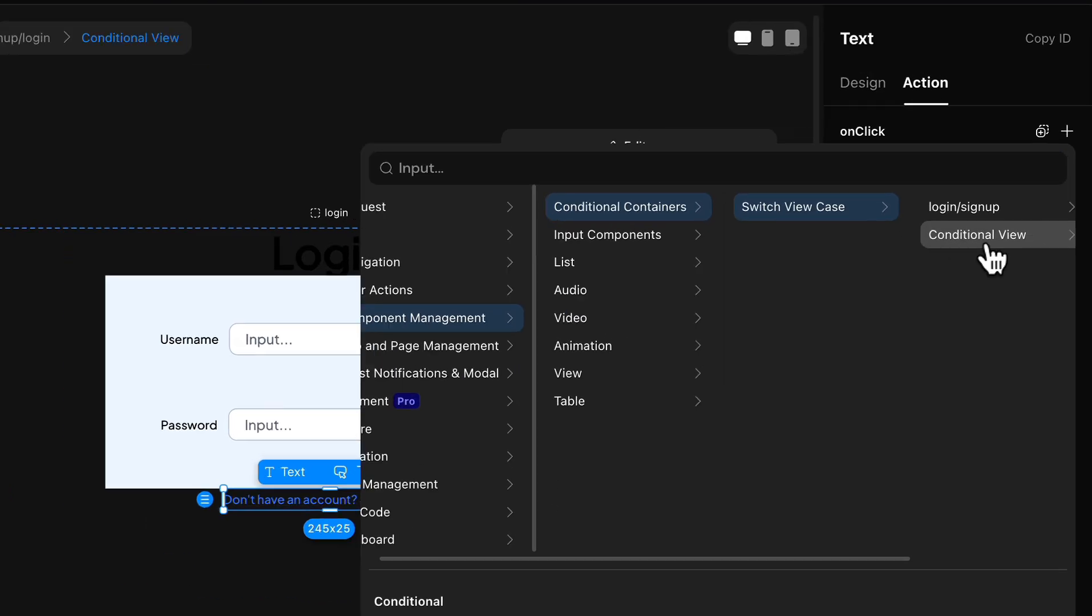
mouse_move(993, 258)
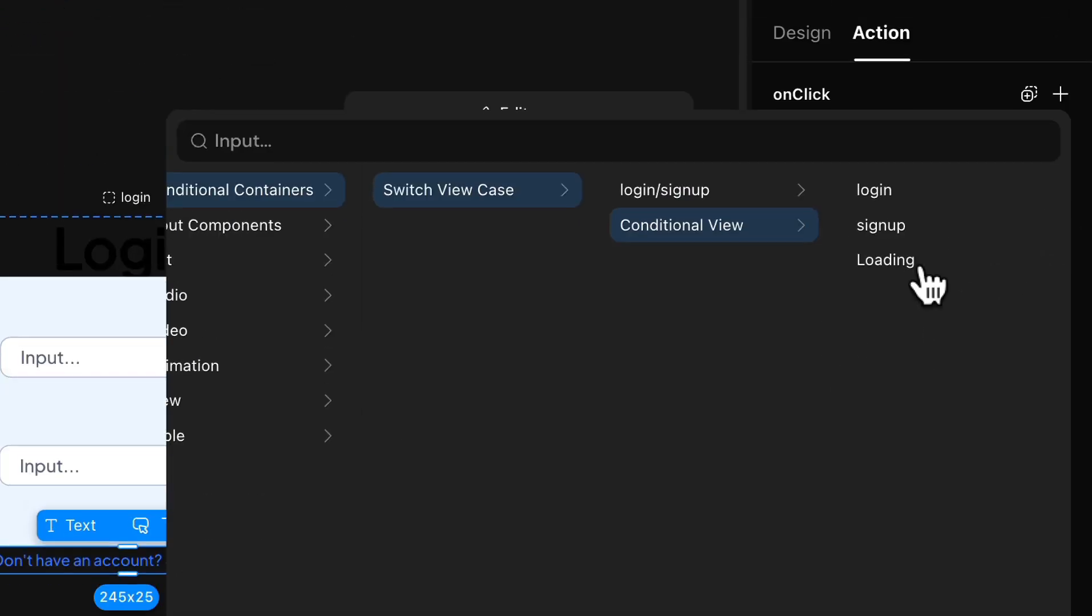
click(905, 360)
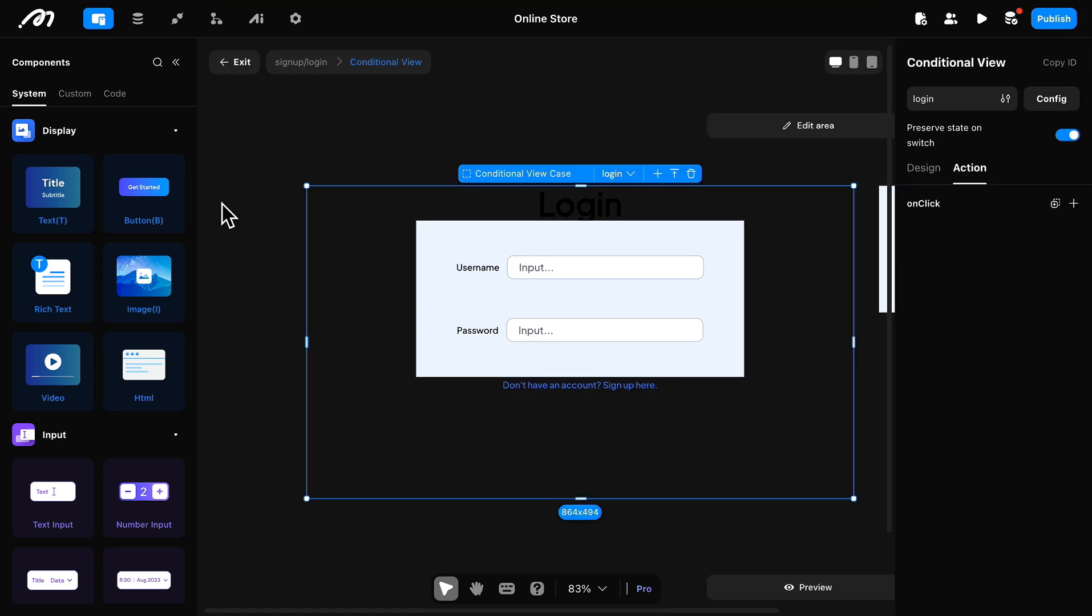
Step: Add a Button below the sign-up prompt and set its content to "Login"
double_click(159, 206)
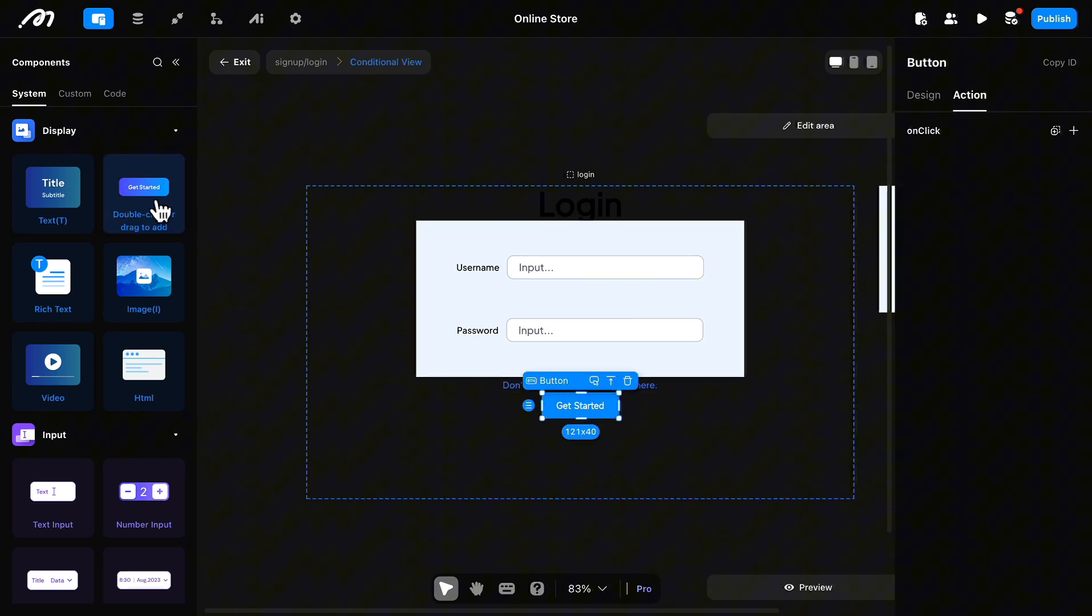
click(919, 100)
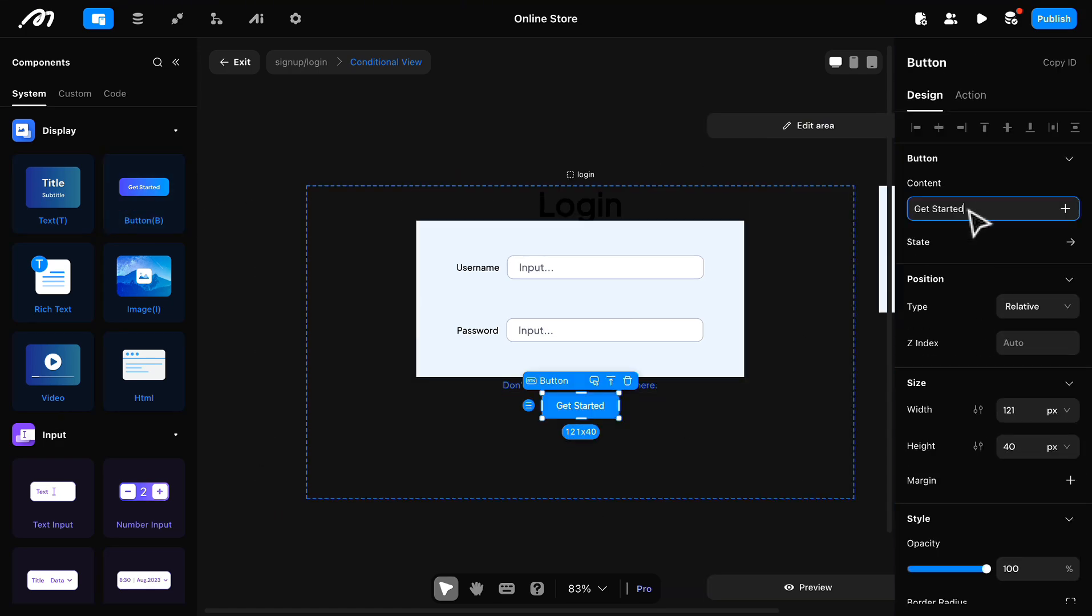
text(Login)
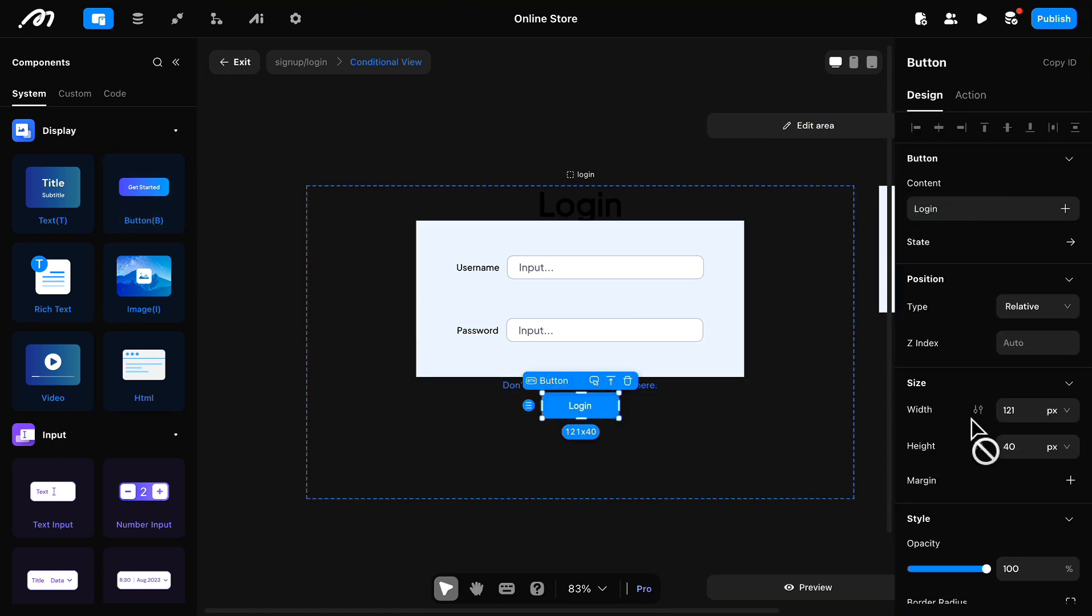
Step: Set the Login button's background color to 2C2D2D and its width to 200 px
scroll(993, 399, down, 5)
scroll(1013, 434, up, 3)
click(917, 514)
click(727, 595)
scroll(993, 399, up, 2)
click(1009, 262)
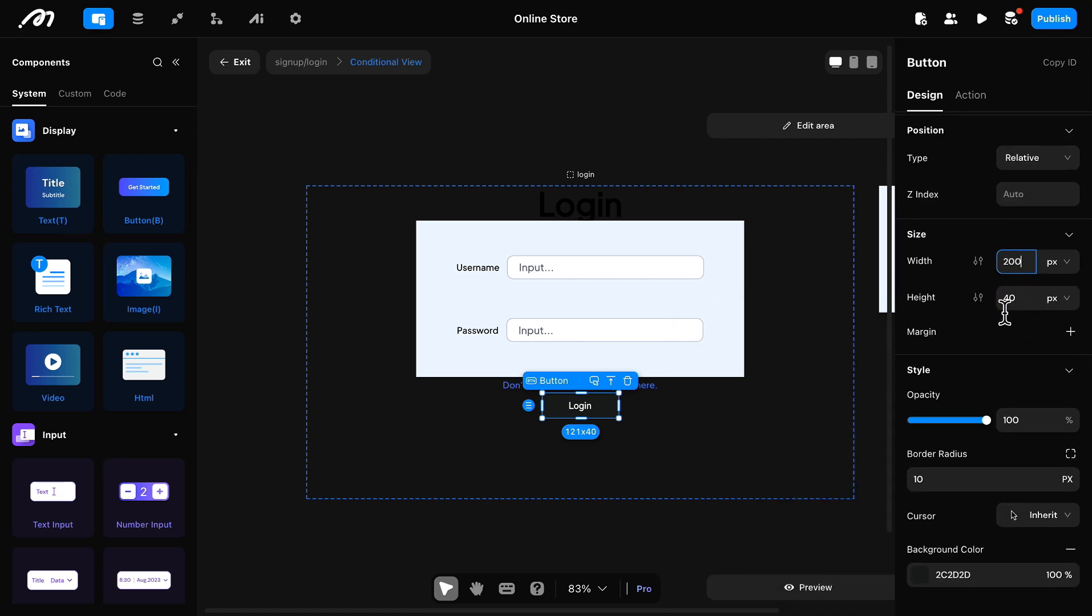
Step: Set the Login button's text to the Plus Jakarta Sans font at size 20
click(951, 381)
scroll(962, 463, down, 6)
click(961, 431)
click(952, 255)
double_click(1053, 432)
text(20)
double_click(1053, 463)
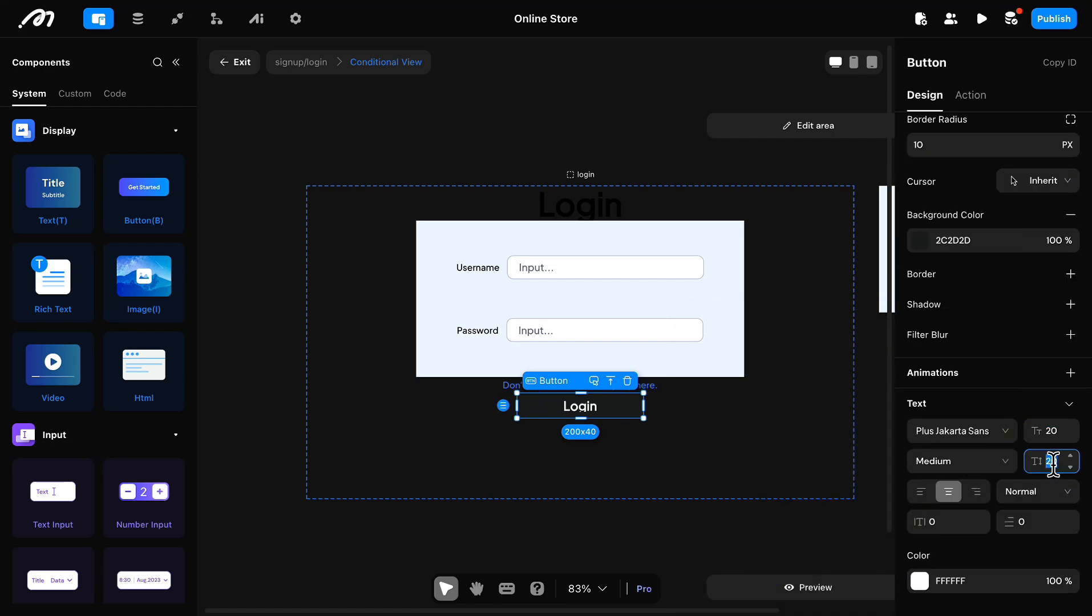
Step: Give the Login button an onClick Username Login user action
scroll(1027, 428, up, 10)
click(970, 94)
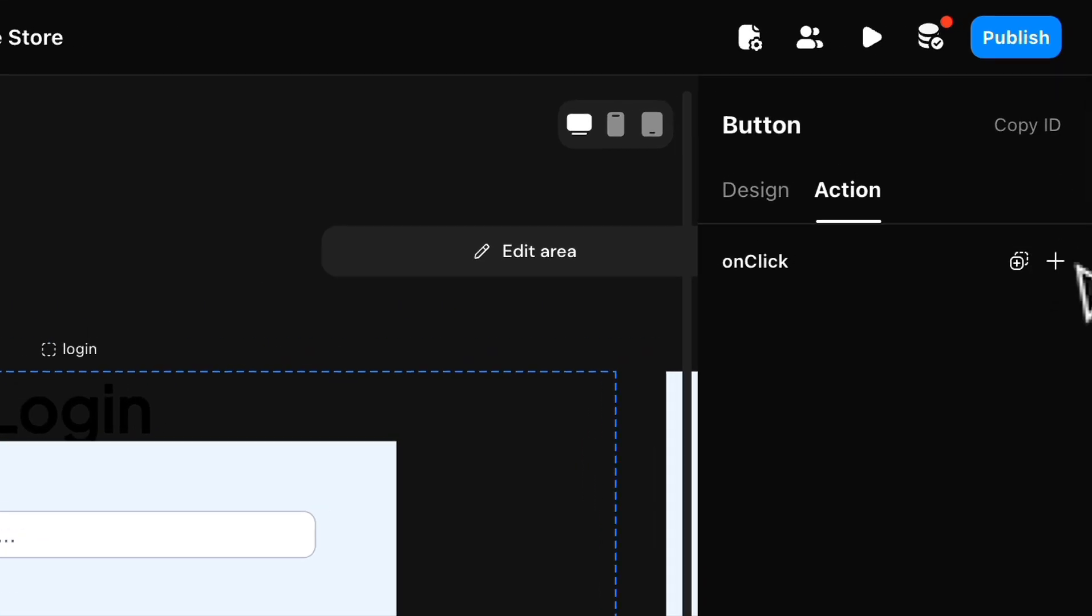
click(1054, 262)
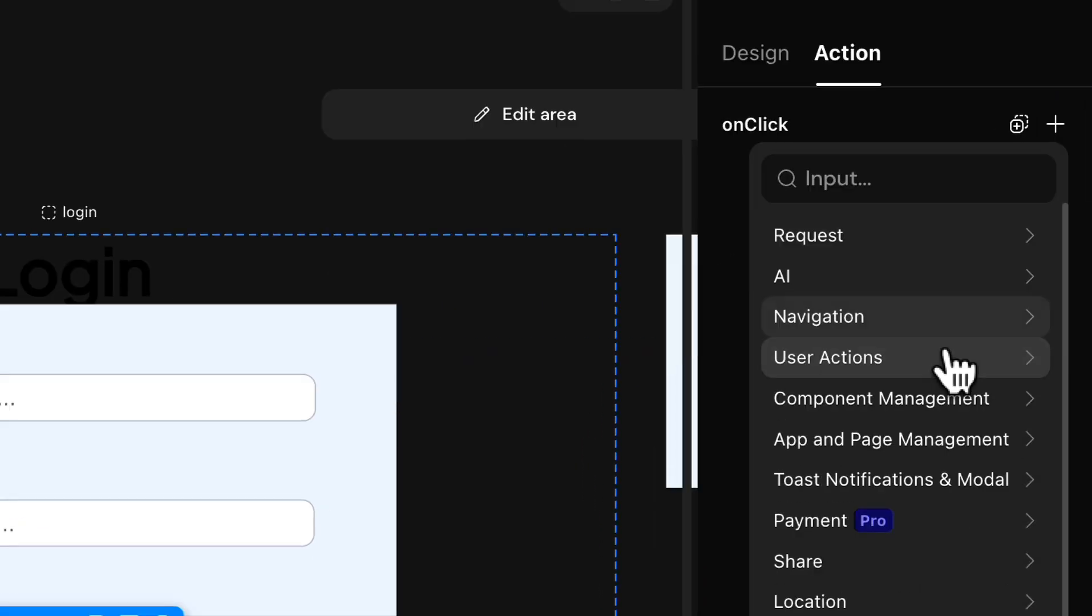
click(945, 505)
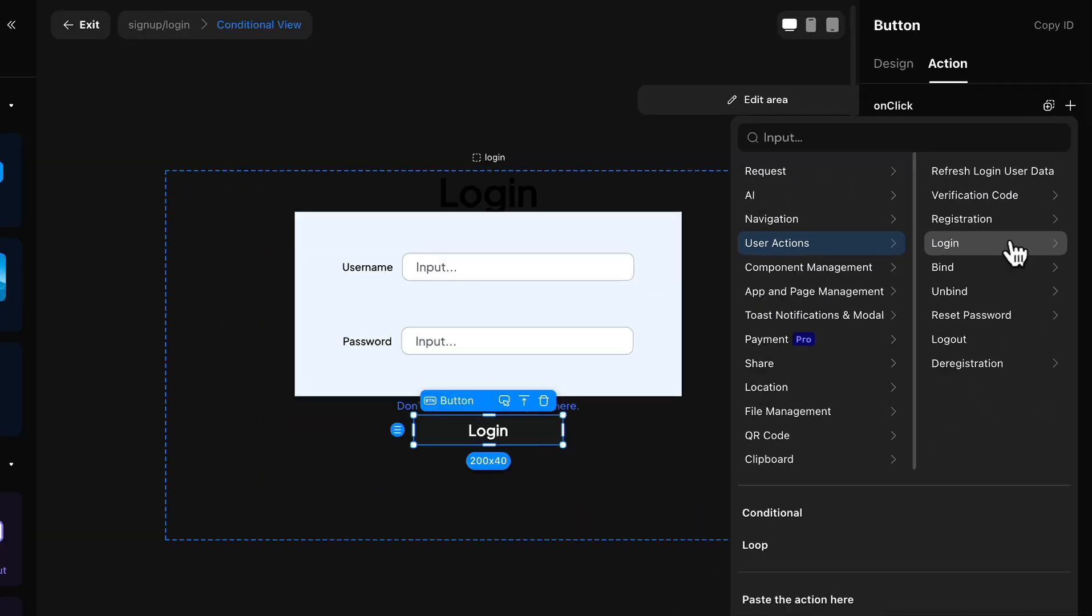
click(1015, 251)
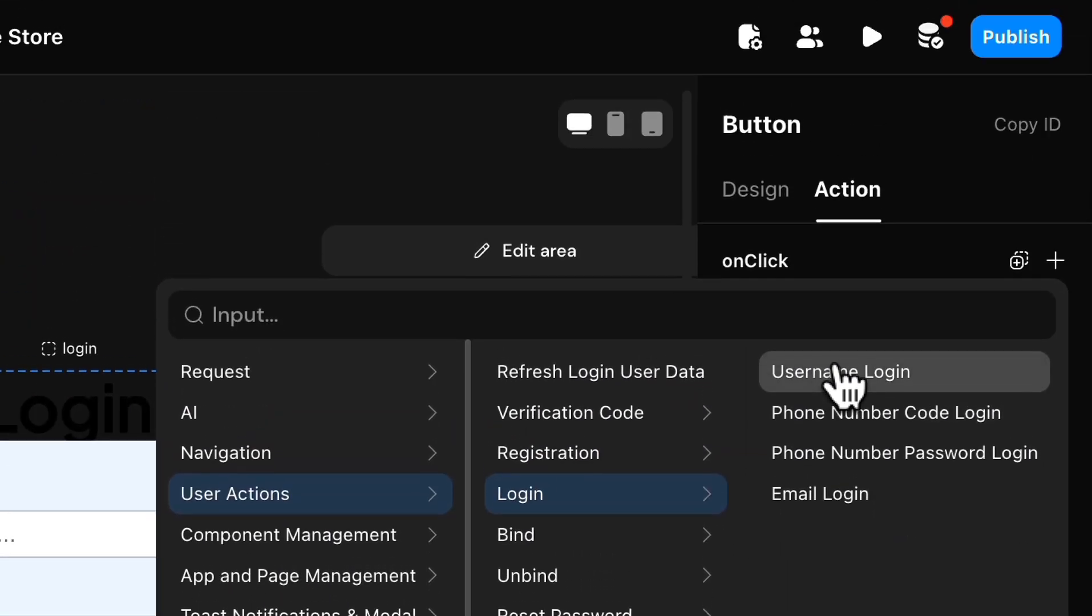
click(836, 371)
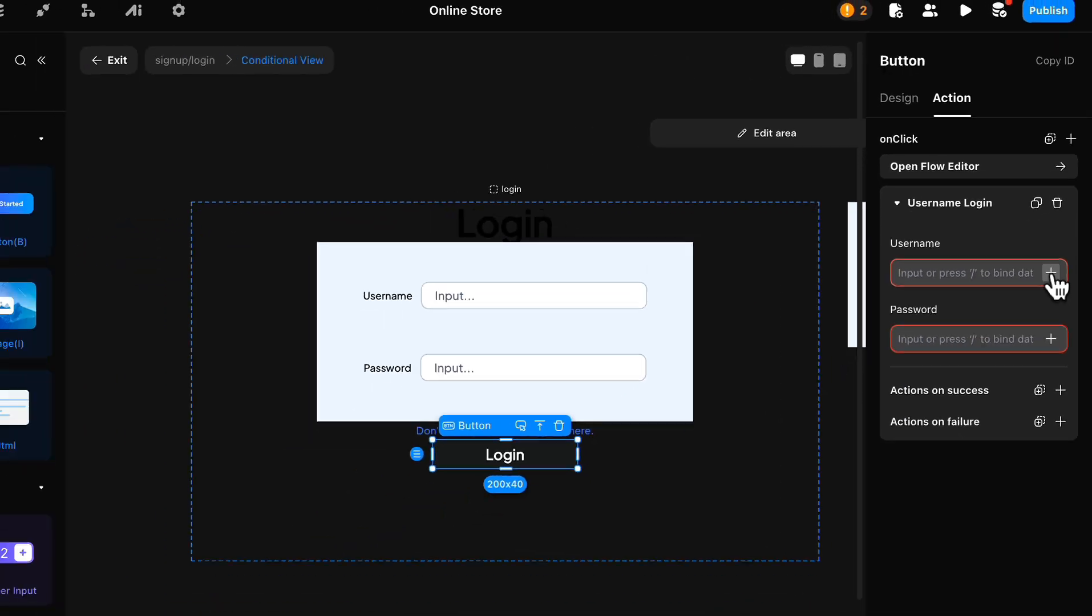
Step: Bind the login action's Username to the Text Input_un input and its Password to the Text Input_pw input
click(1020, 421)
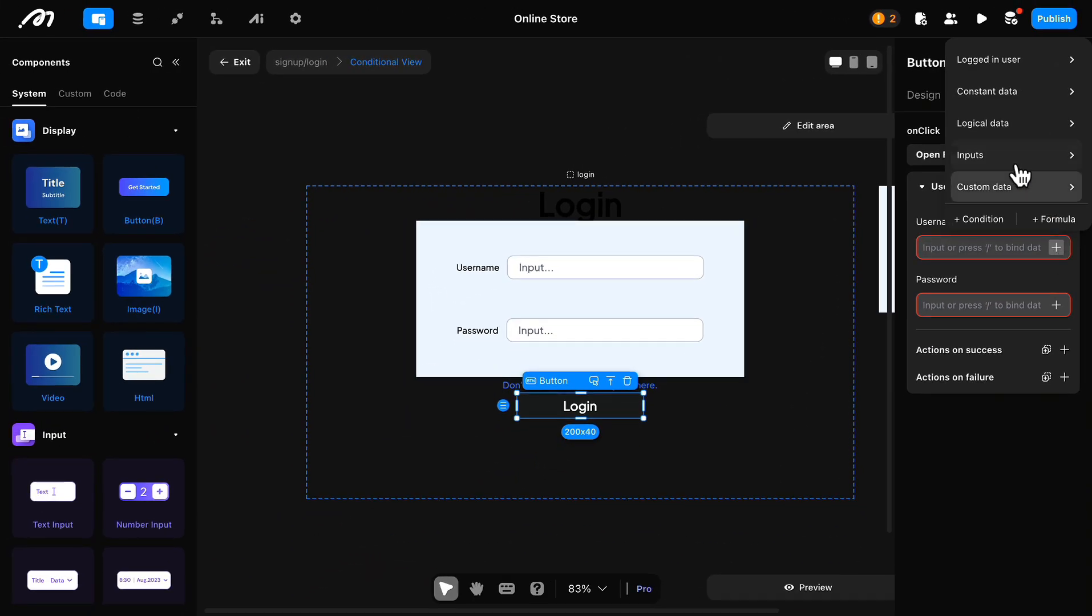
mouse_move(1014, 174)
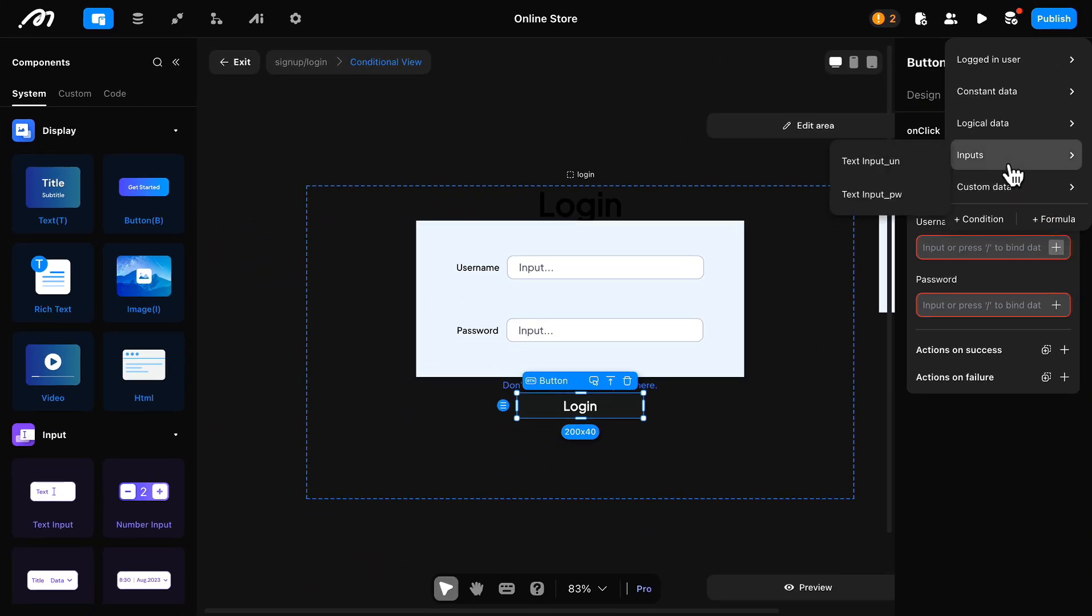
click(904, 166)
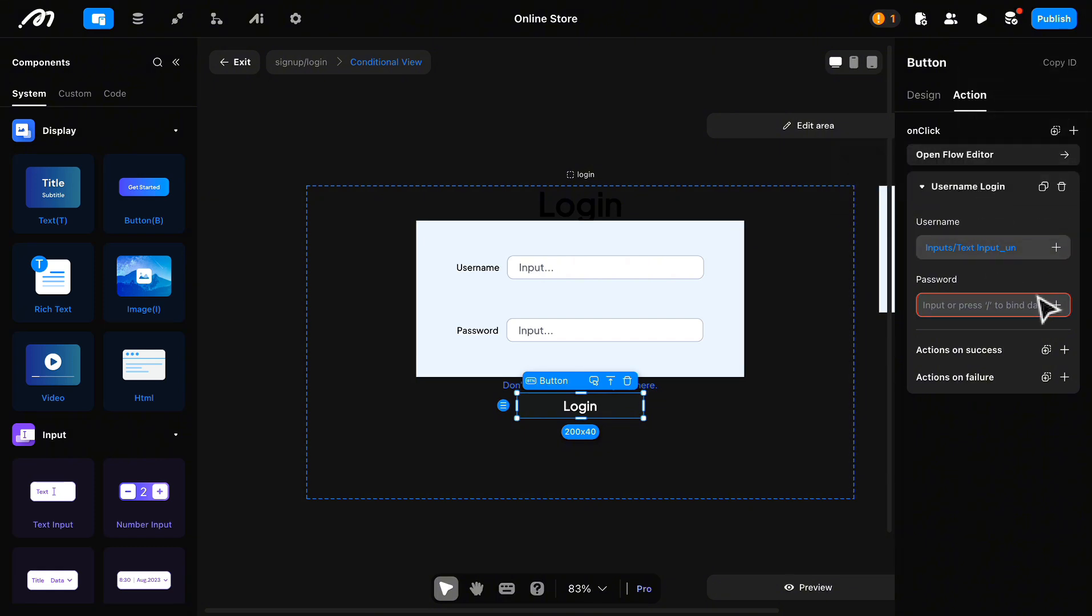
click(1056, 305)
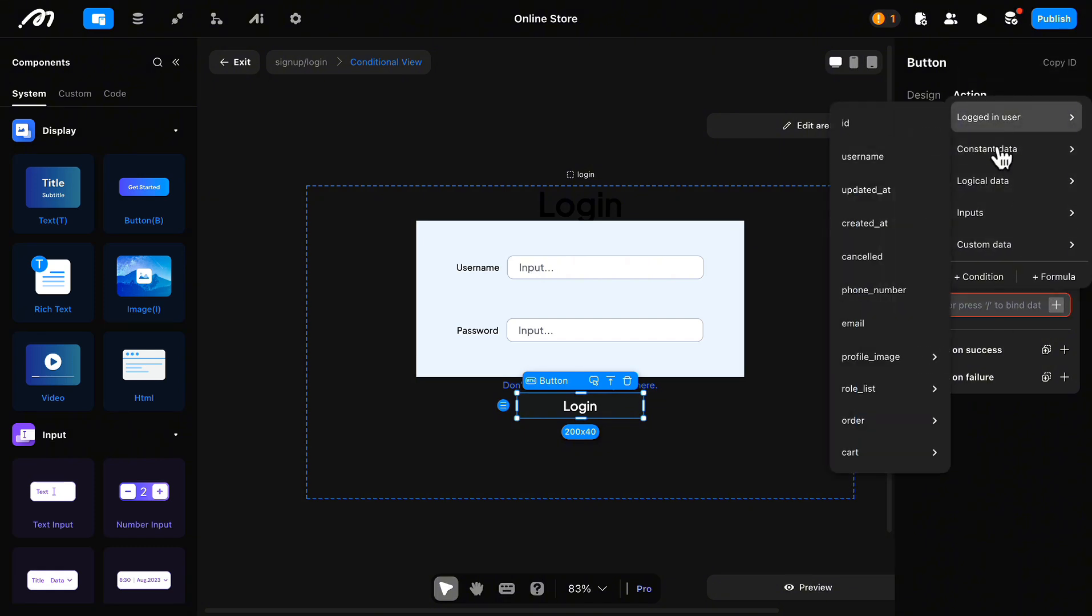
mouse_move(1004, 227)
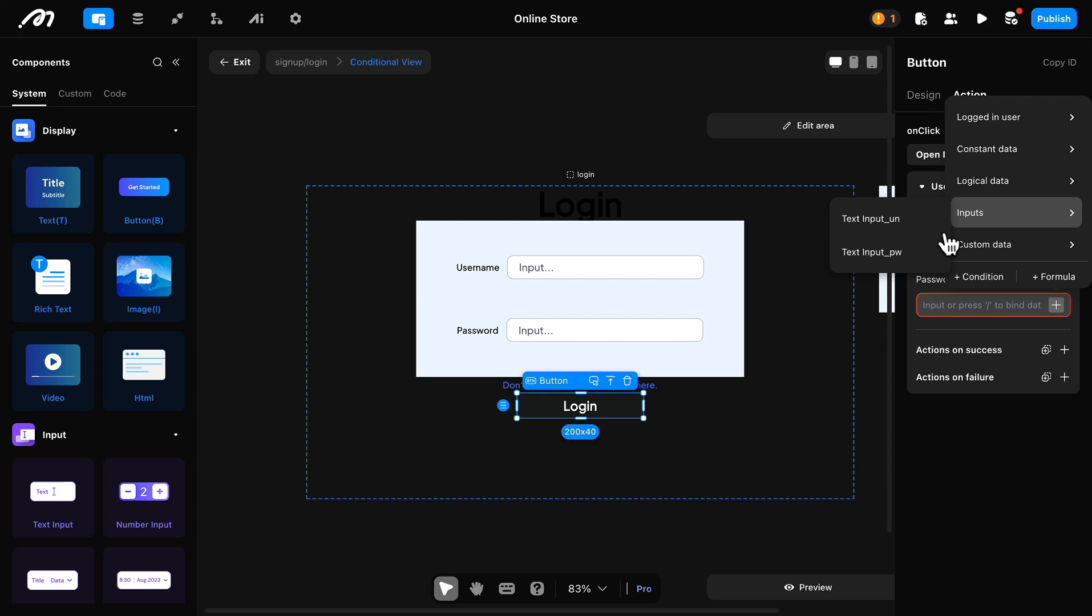
click(908, 260)
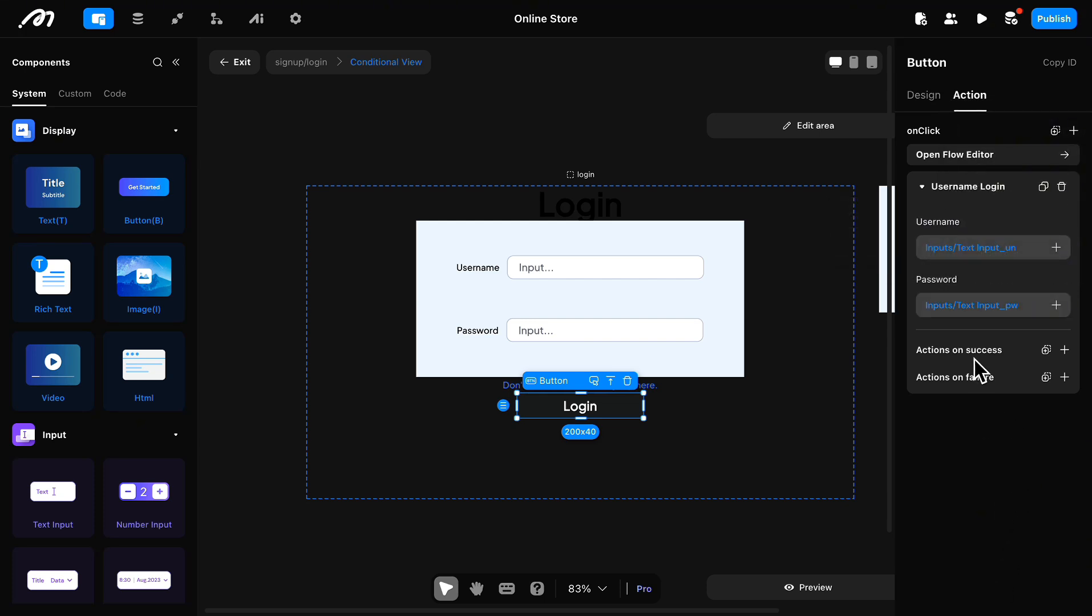
Step: Add a page named "product listing" and return to the signup/login page
click(176, 62)
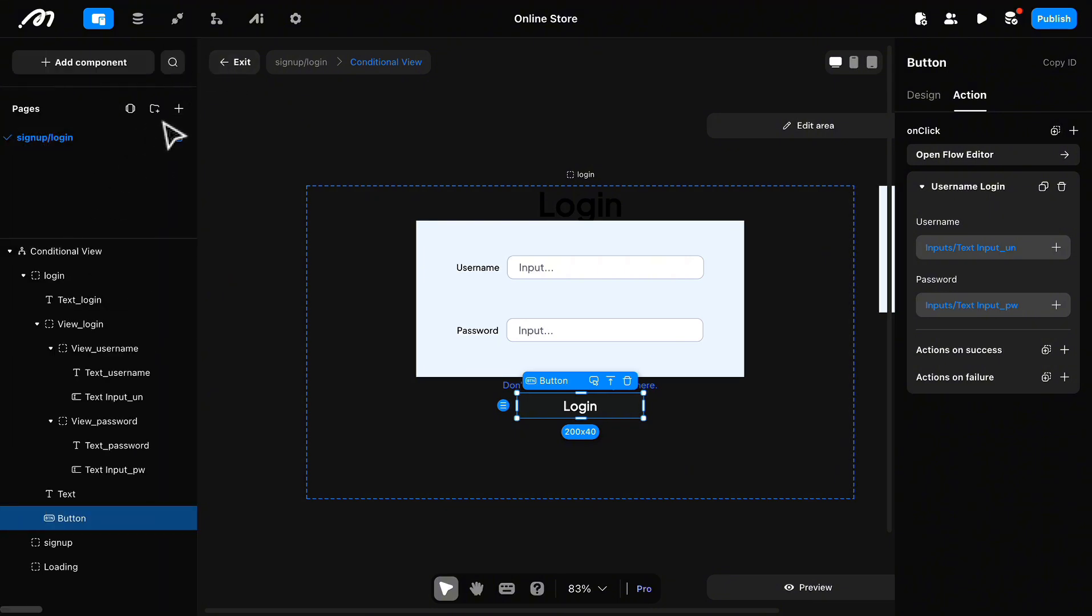
click(179, 110)
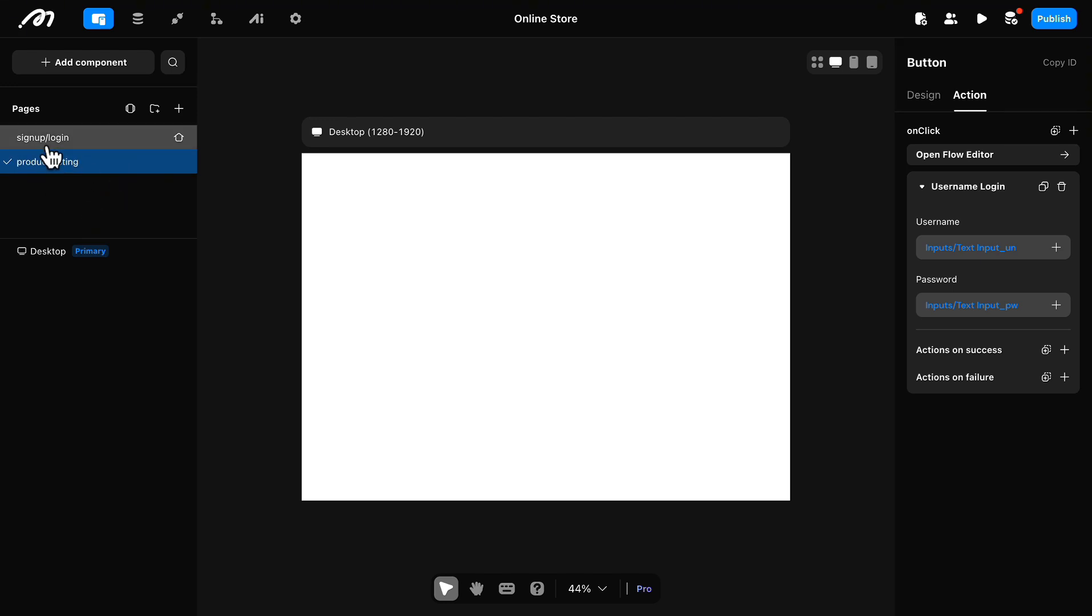
click(46, 139)
Step: Remove the background color from View_login and its username and password rows
click(626, 265)
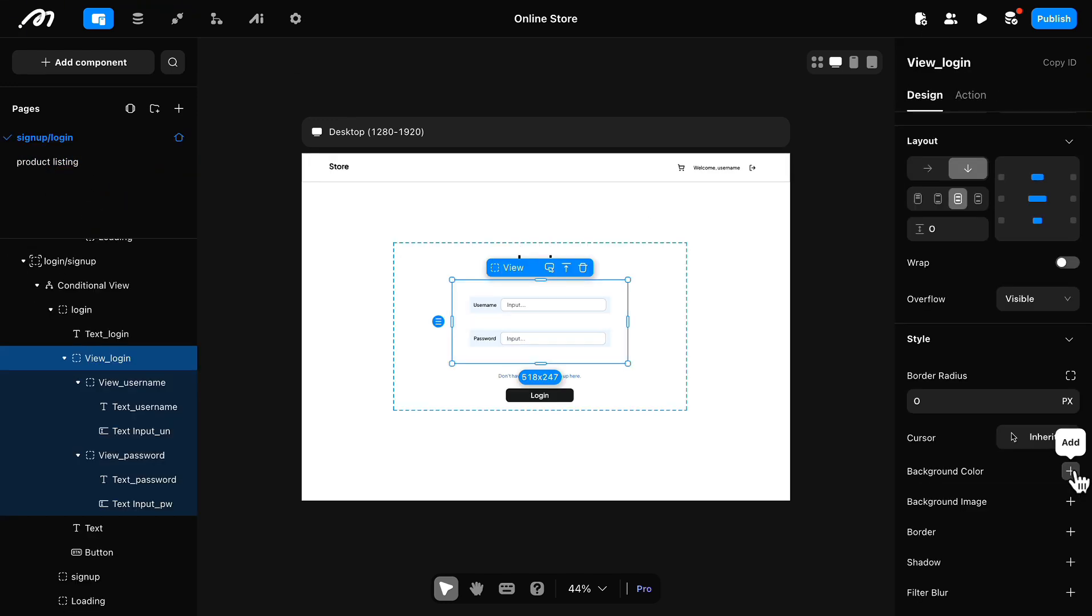
click(674, 399)
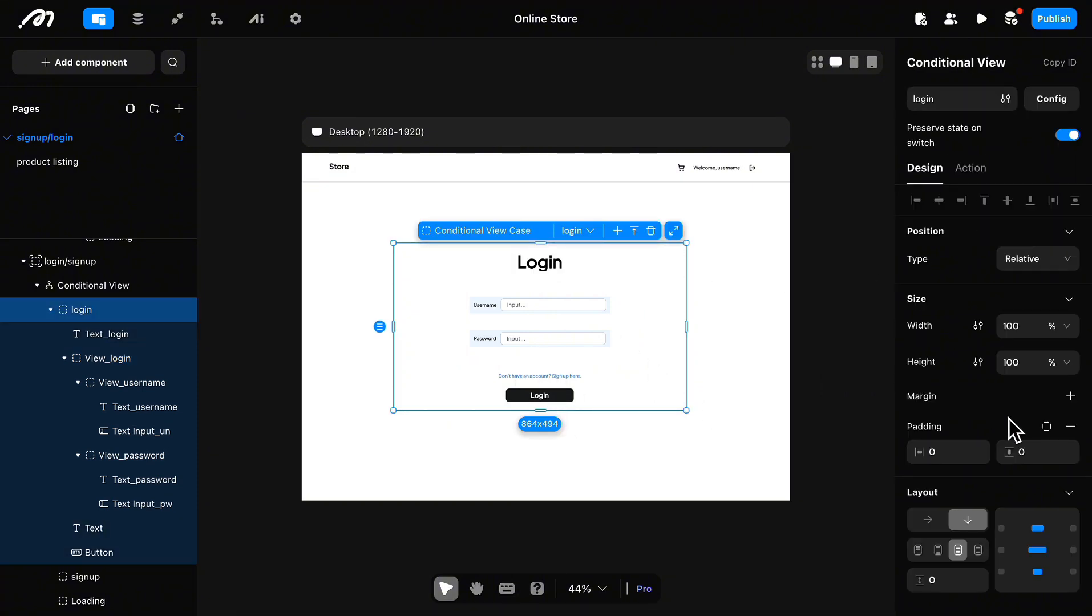
scroll(1013, 428, down, 5)
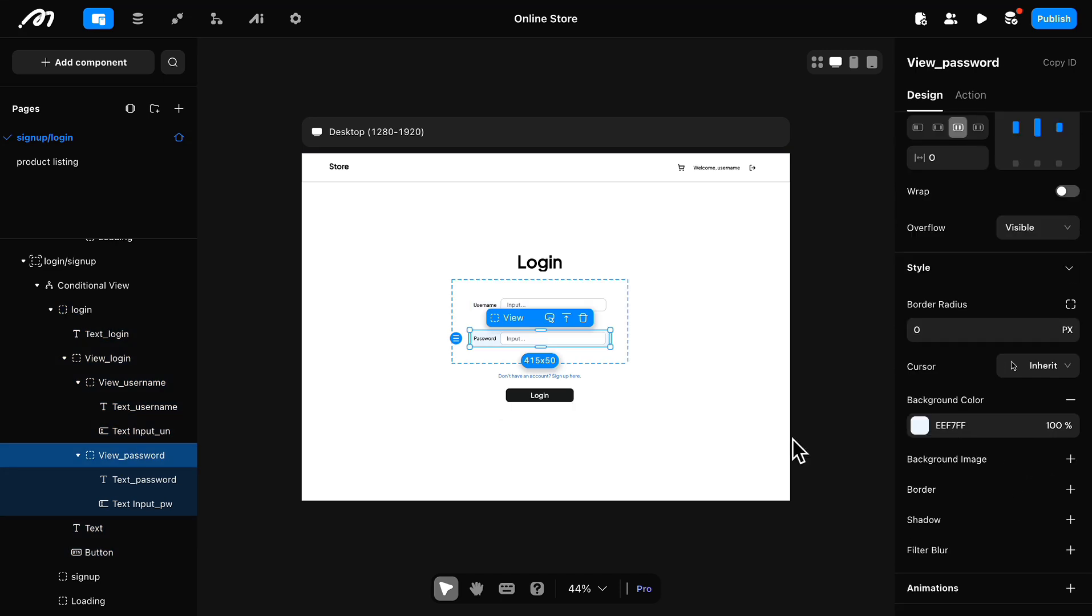
click(1071, 399)
Step: Set the signup/login page's background color to F8F9FA
click(648, 423)
scroll(956, 372, down, 3)
click(951, 520)
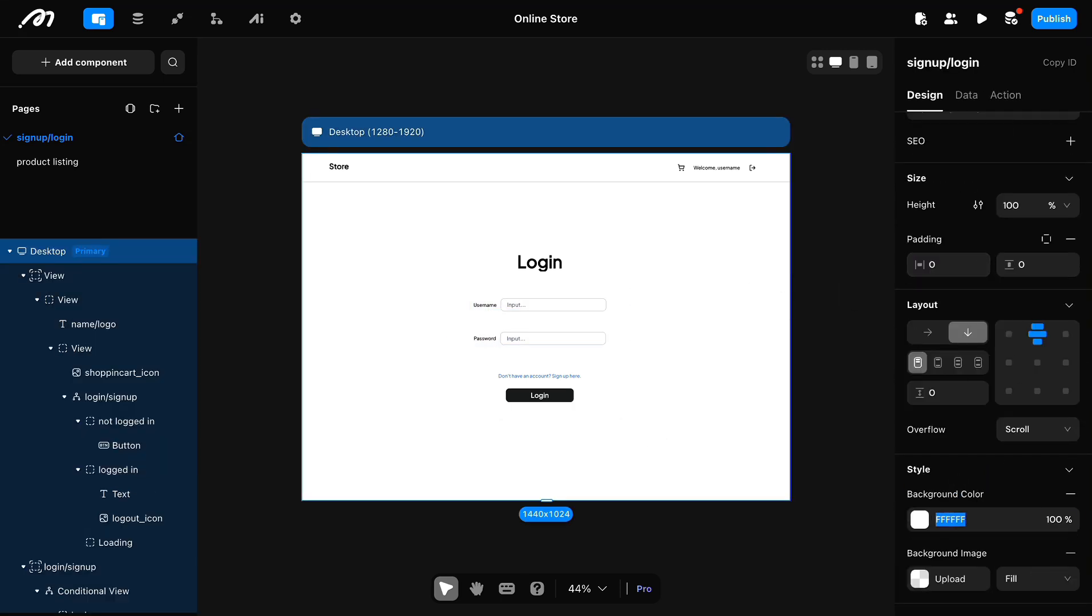
text(F8F9FA)
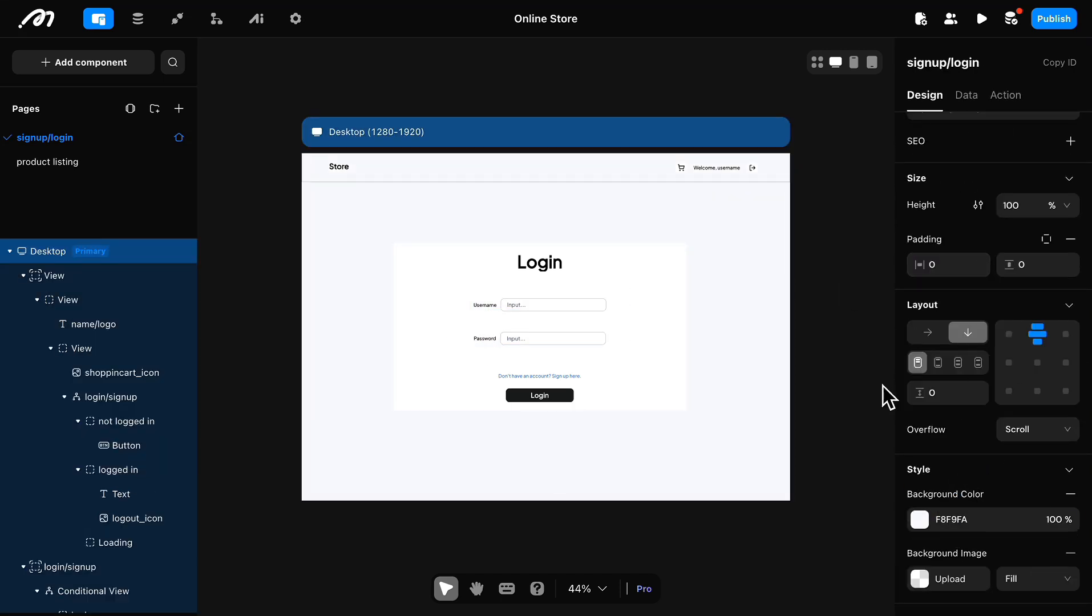
click(883, 386)
Step: Set the signup case of the Conditional View to 100% width and 100% height
click(639, 337)
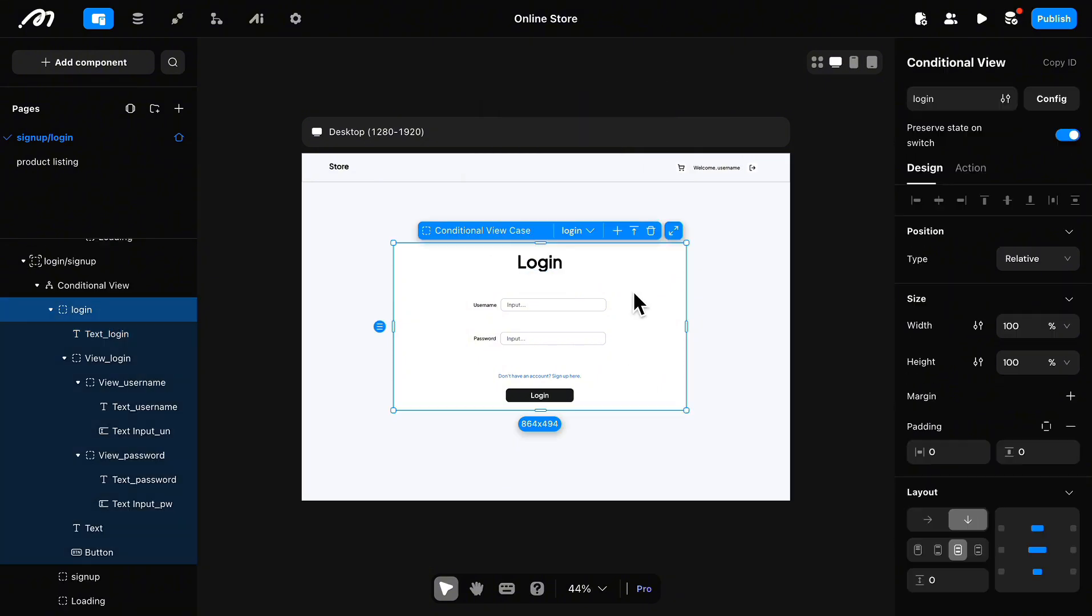
click(57, 577)
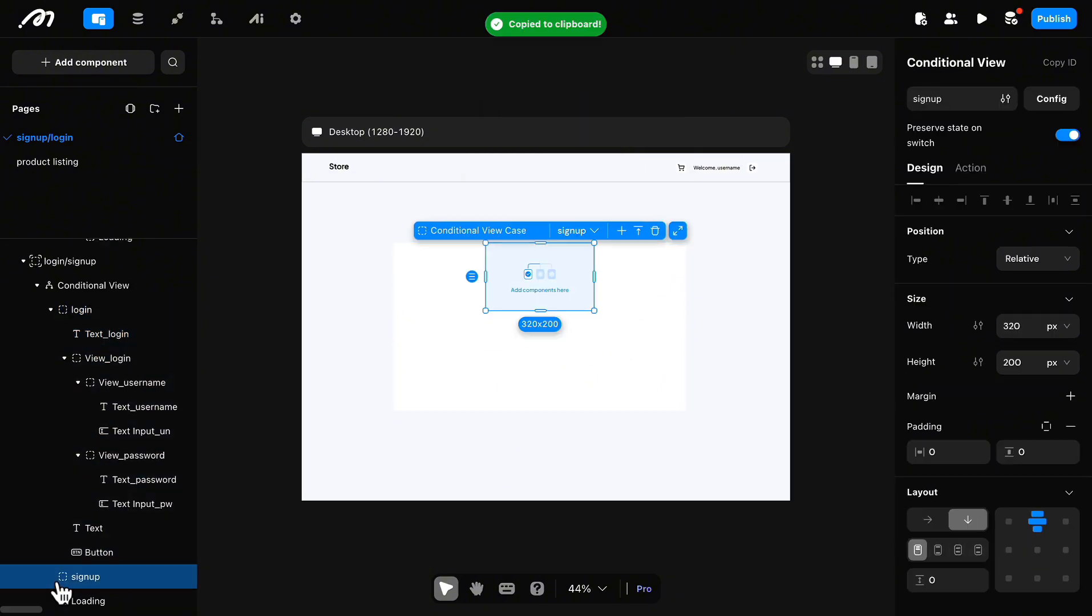
click(1065, 326)
click(1060, 356)
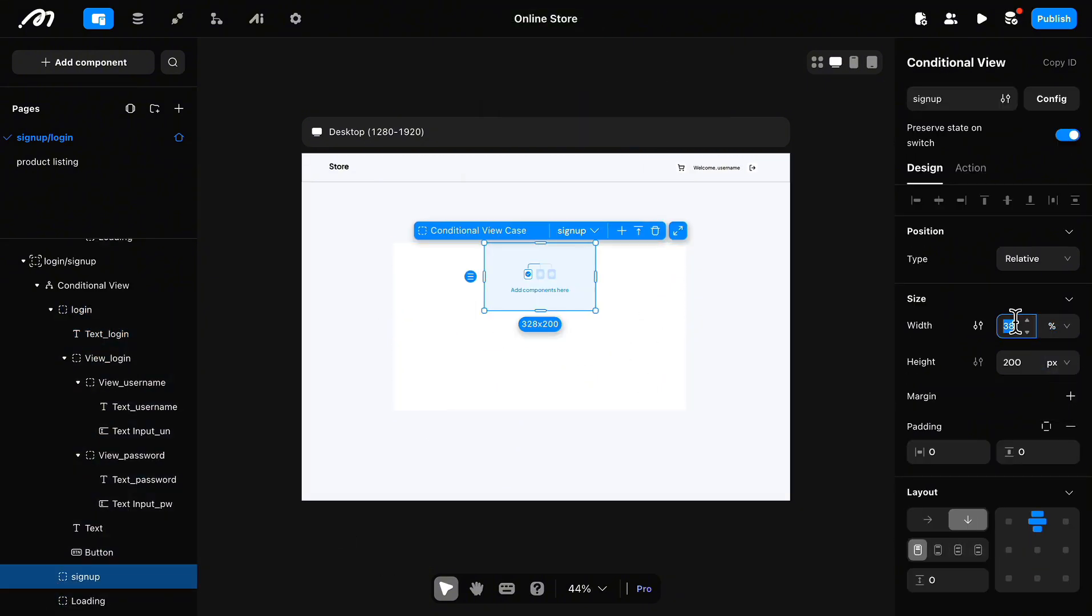
text(100)
click(1022, 364)
click(1060, 363)
click(1062, 407)
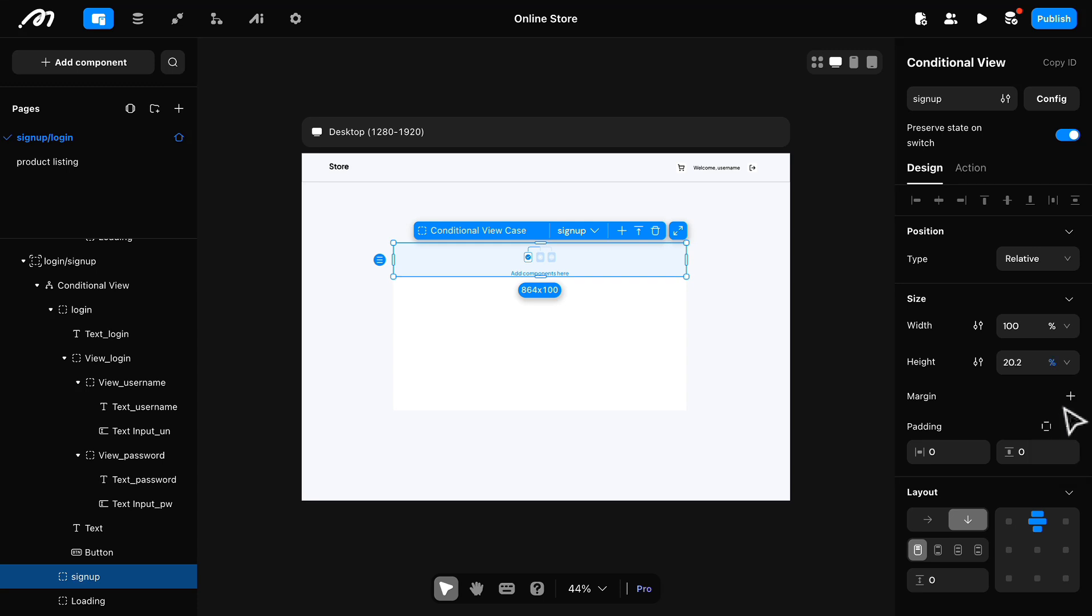
text(100)
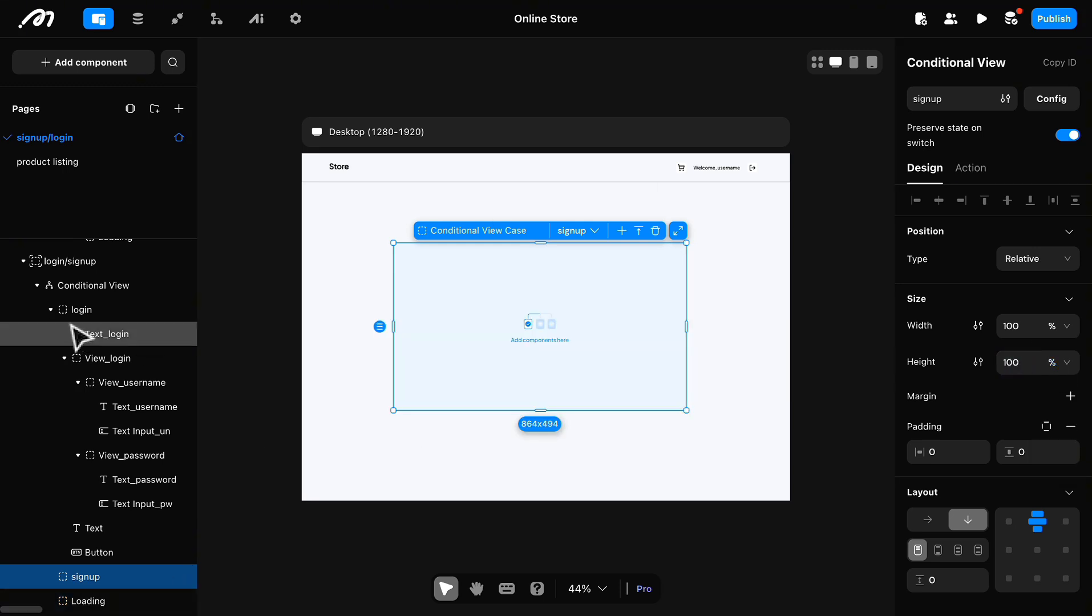
Step: Copy the Text_login heading from the login case into the signup case
right_click(93, 342)
click(285, 356)
click(122, 577)
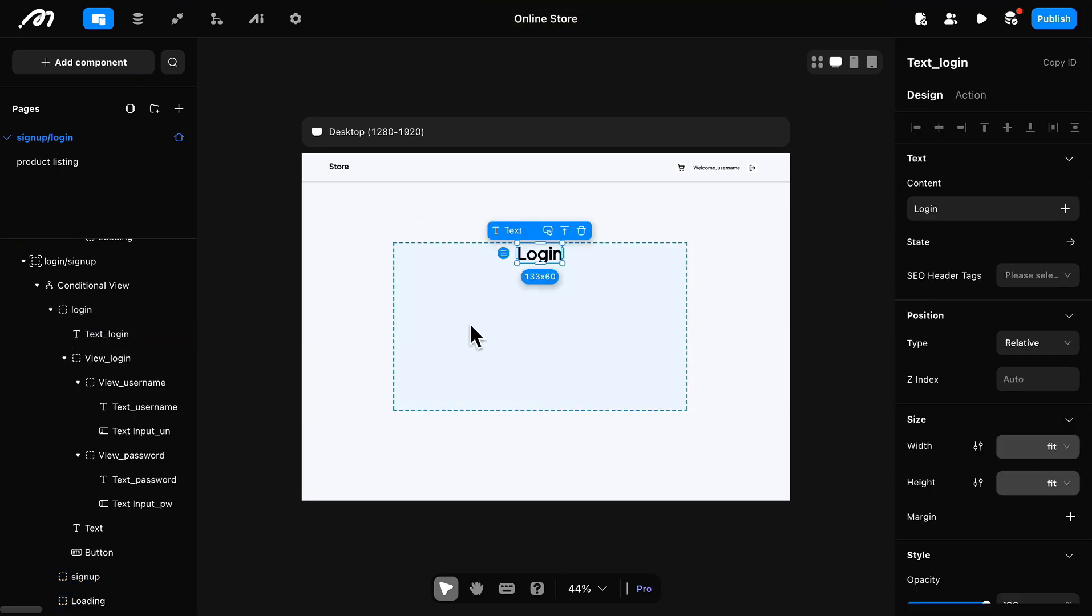
key(super+v)
Step: Change the copied heading's content to "Sign up" and rename the component Text_signup
double_click(984, 210)
text(Sign up)
click(976, 62)
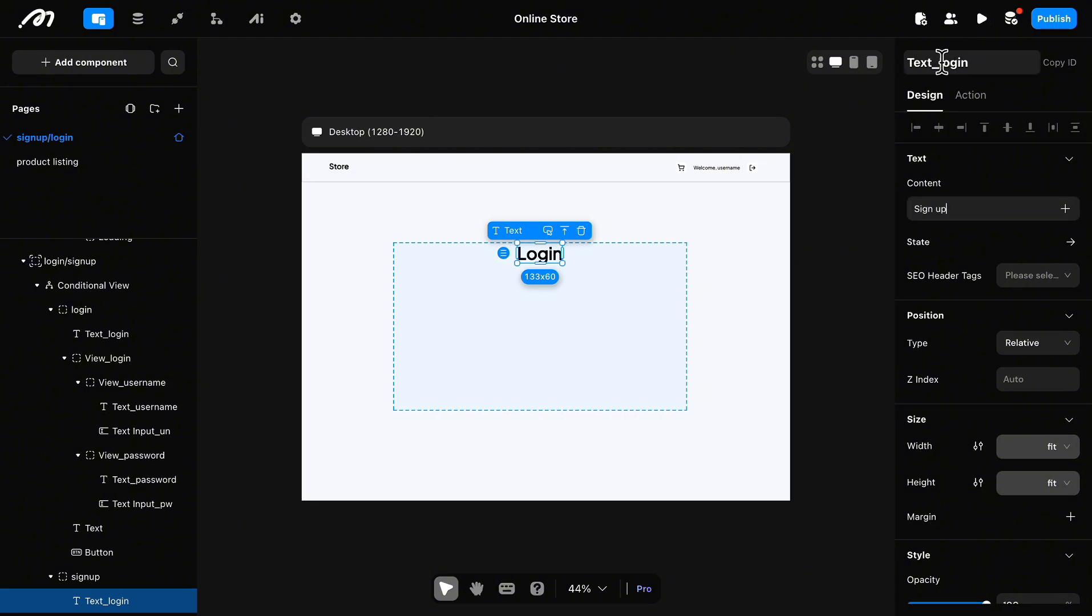
key(BackSpace)
key(BackSpace)
key(BackSpace)
key(BackSpace)
key(BackSpace)
text(si)
Step: Copy View_login with its username and password rows from the login case into the signup case
click(134, 359)
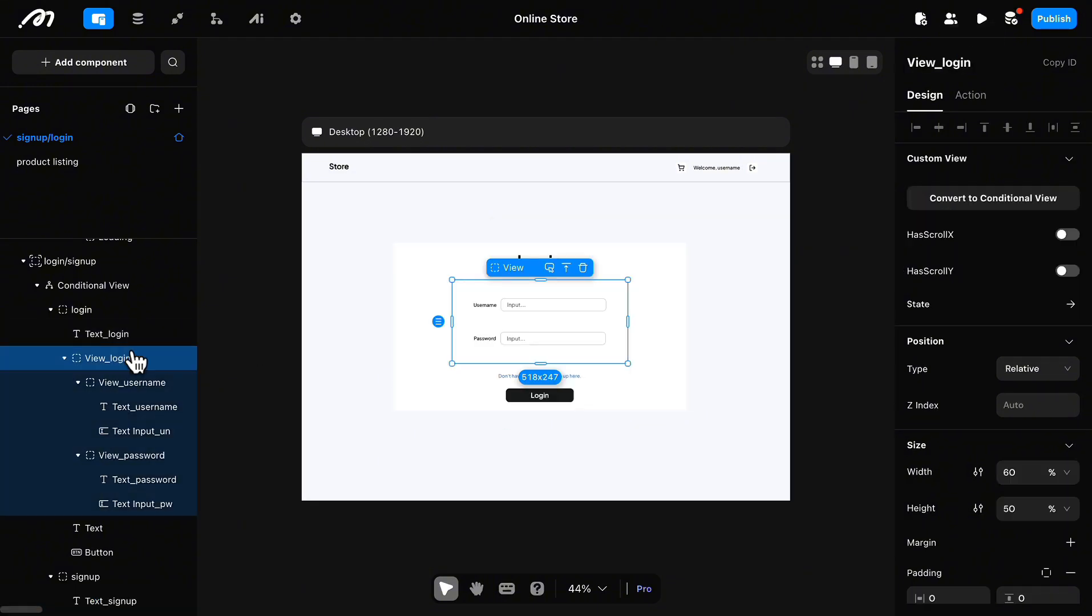
right_click(119, 360)
mouse_move(137, 374)
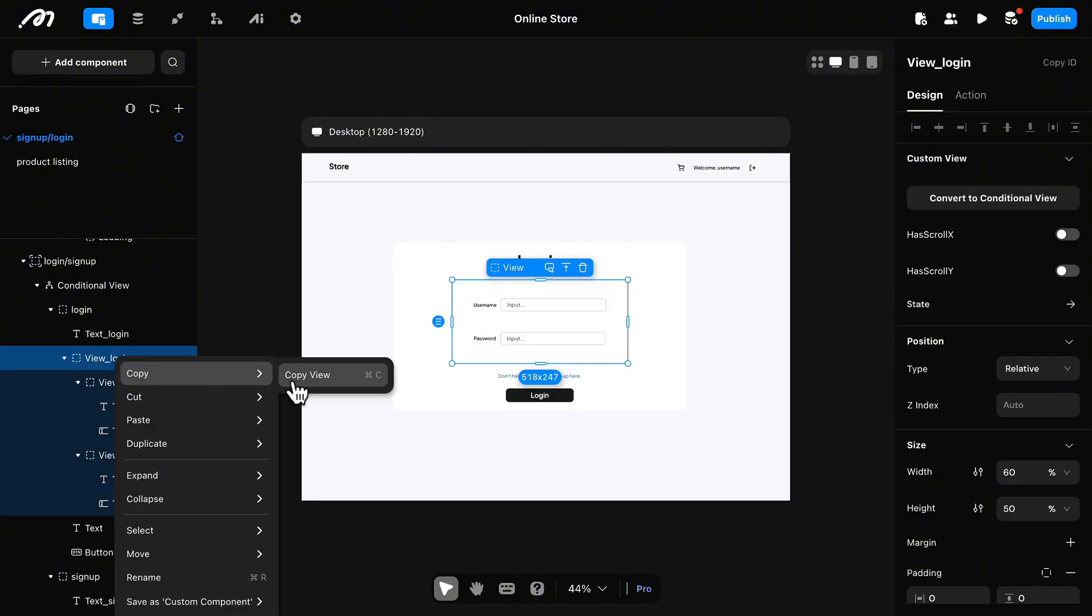
click(300, 375)
click(114, 576)
key(ctrl+v)
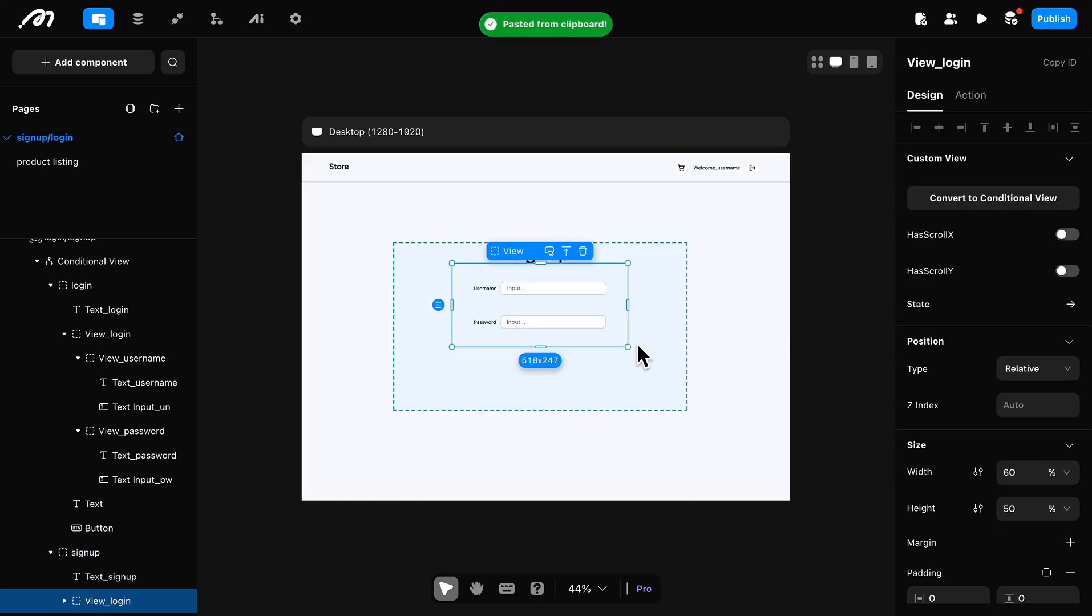
Step: Remove the background color from the signup case
click(429, 396)
scroll(981, 426, down, 5)
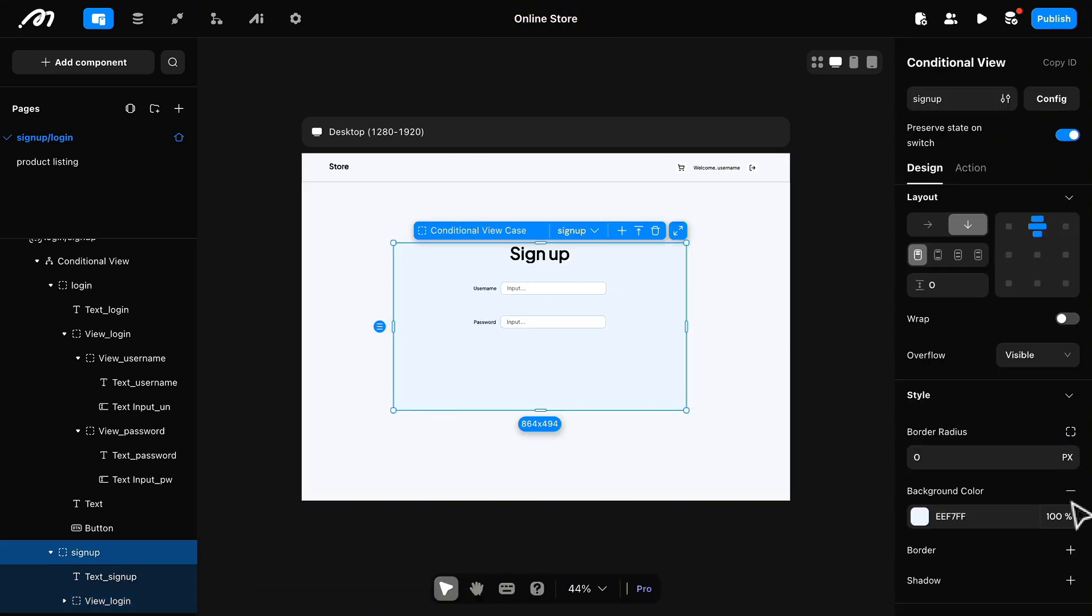
click(1071, 494)
click(842, 448)
Step: Rename the signup case's username input to Text Input_username_sign and its password input to Text Input_pw_sign
click(600, 322)
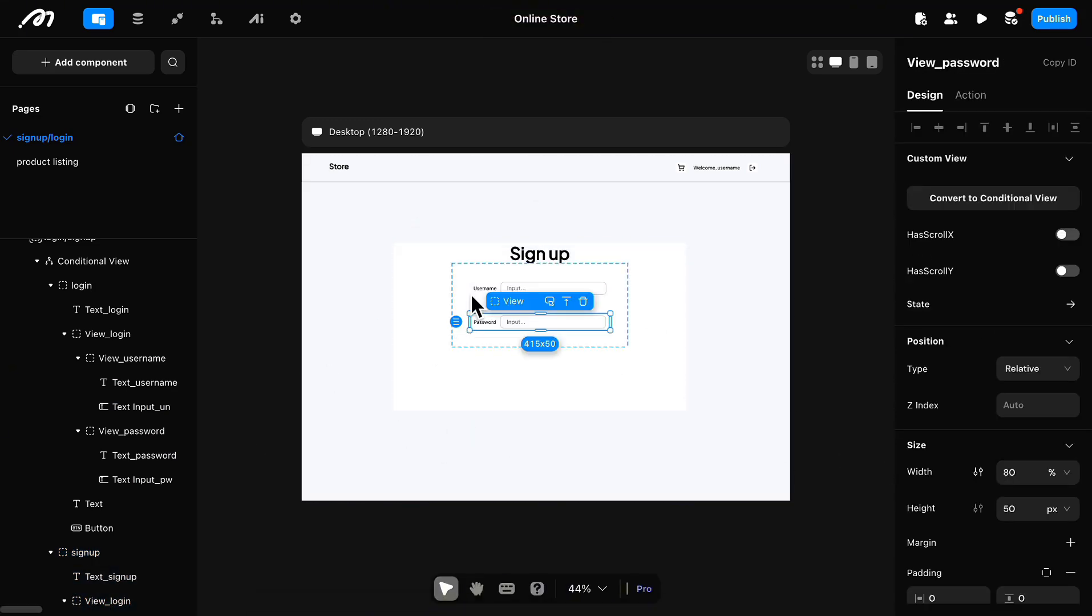
click(551, 287)
drag(973, 62, 995, 60)
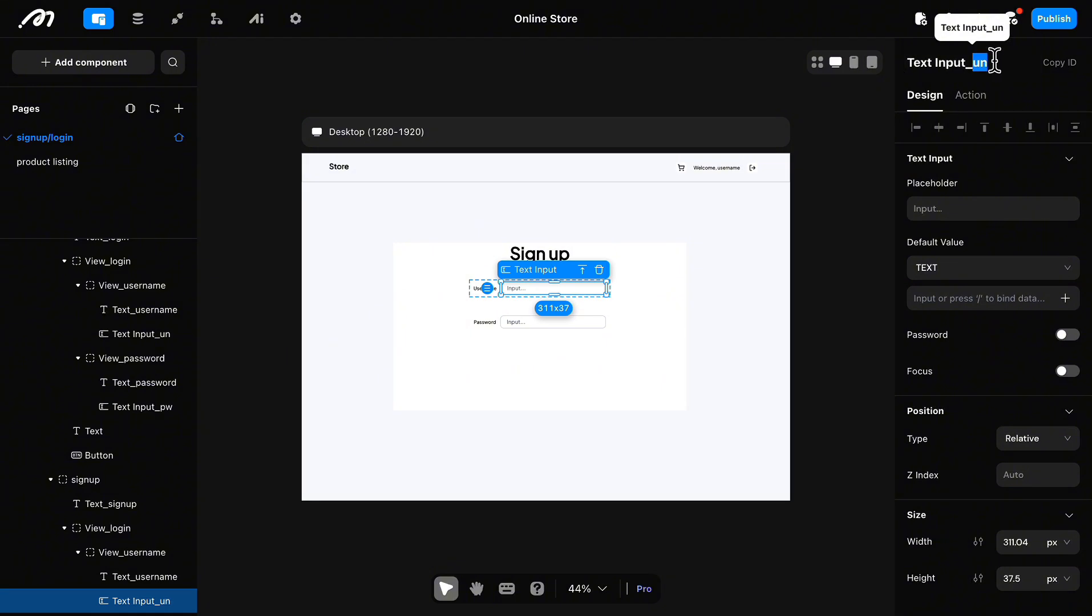
text(username_sign)
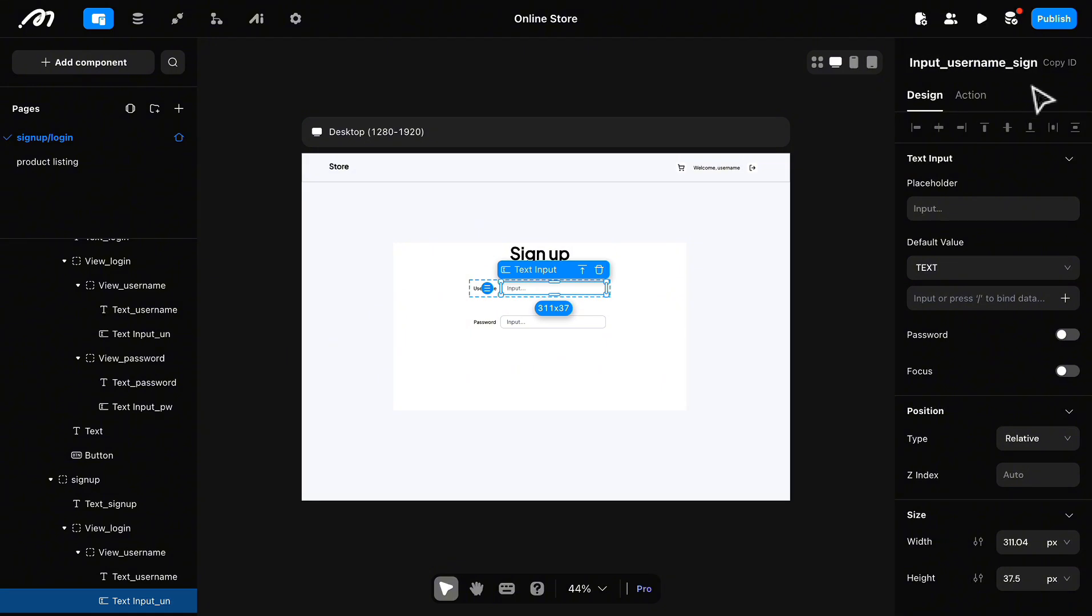
click(582, 321)
click(997, 62)
text(_sign)
click(522, 389)
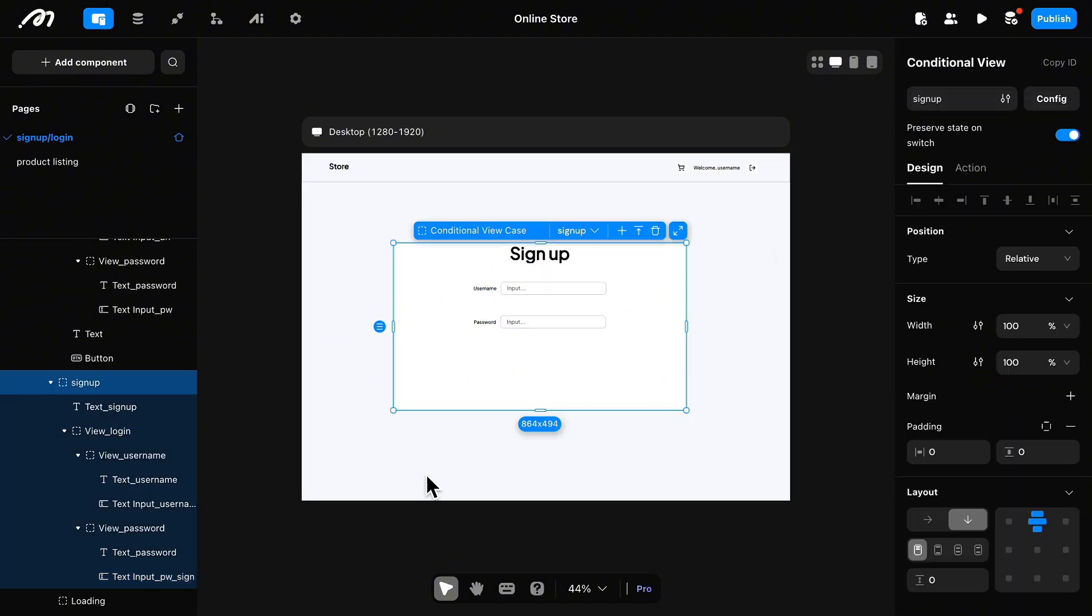
Step: Copy the Login button from the login case into the signup case and set its content to "Sign Up"
click(102, 360)
key(super+c)
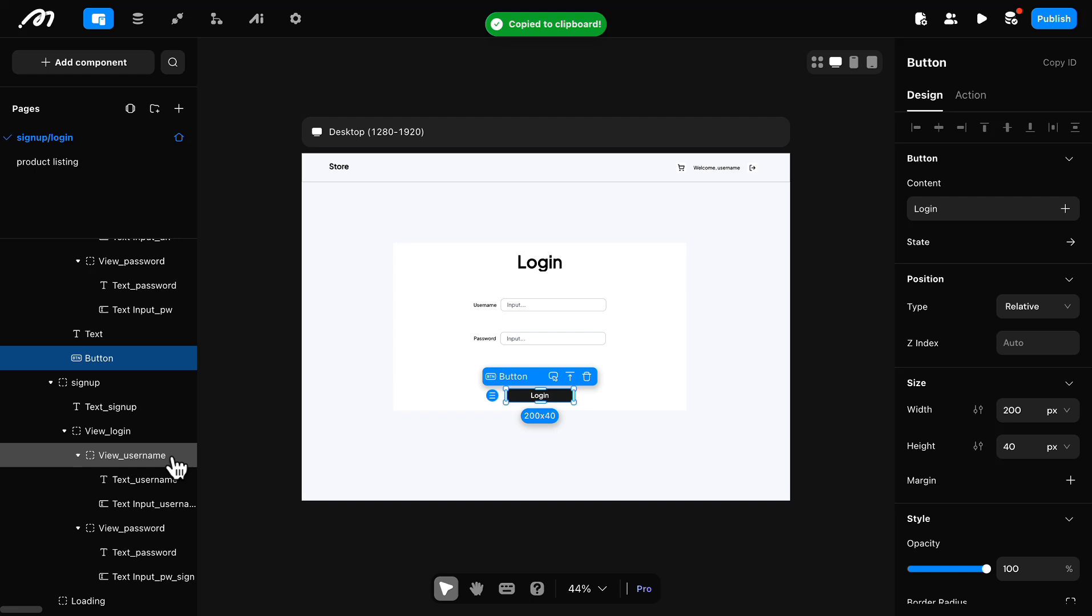
click(92, 385)
key(super+v)
double_click(921, 208)
text(Sign U)
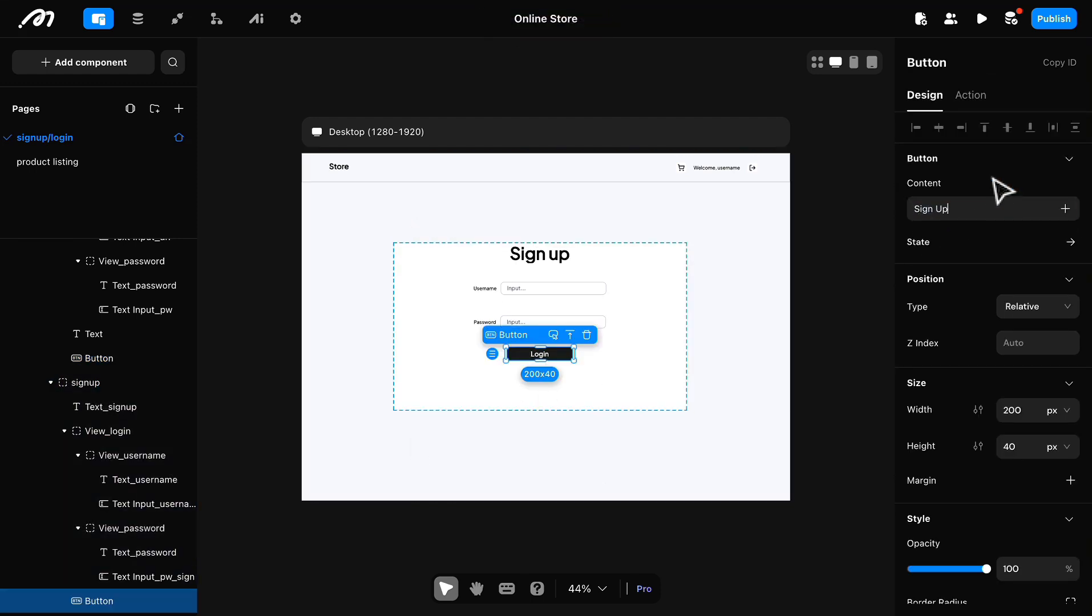
text(p)
Step: Add a Username Register user action to the Sign Up button's onClick
click(971, 95)
click(928, 186)
click(1062, 186)
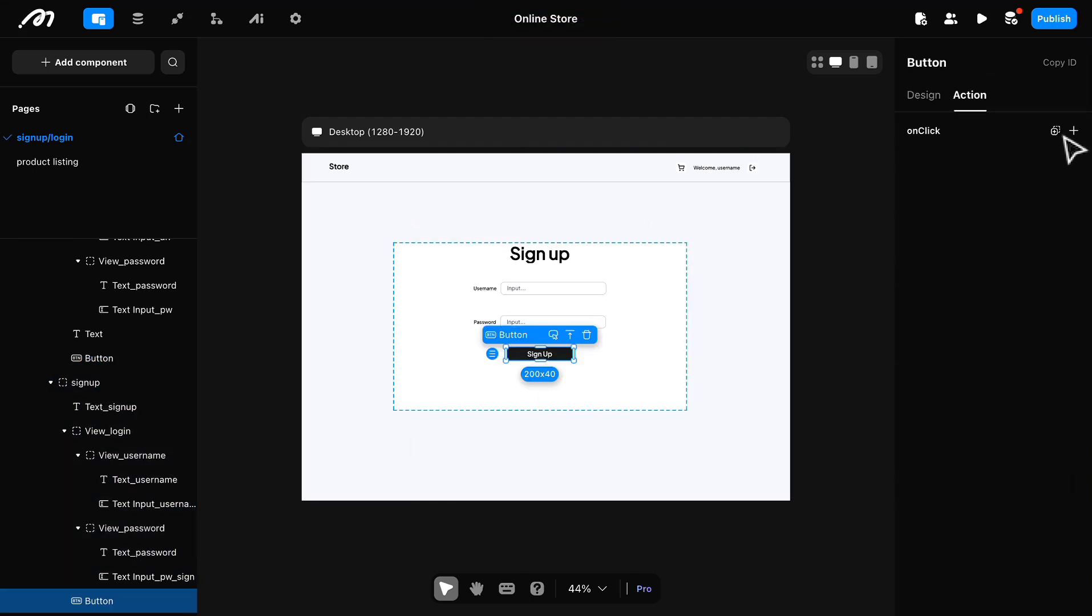
click(1071, 133)
mouse_move(996, 246)
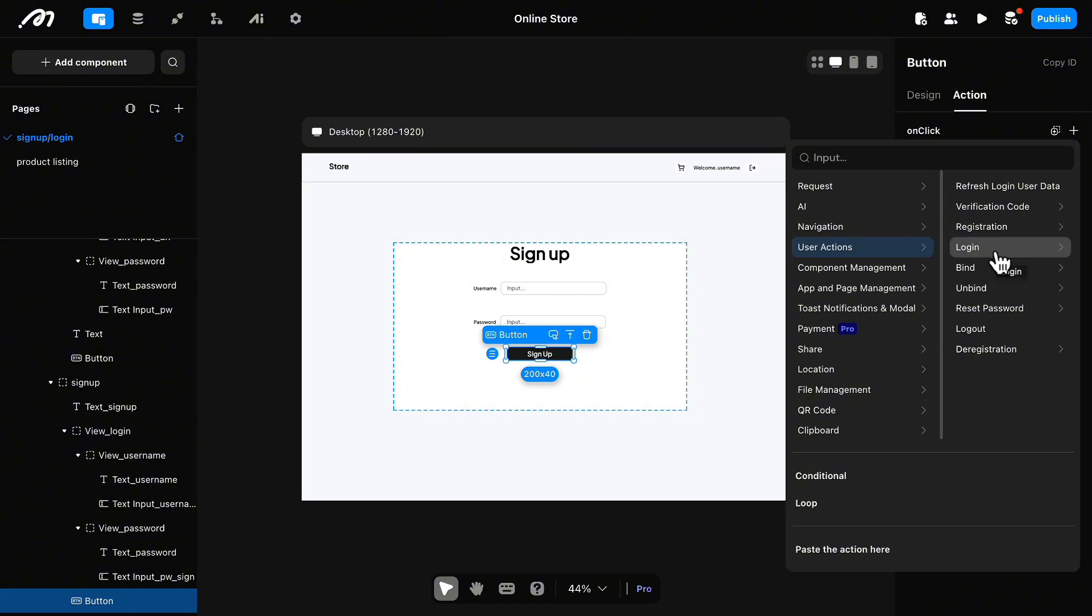
mouse_move(981, 226)
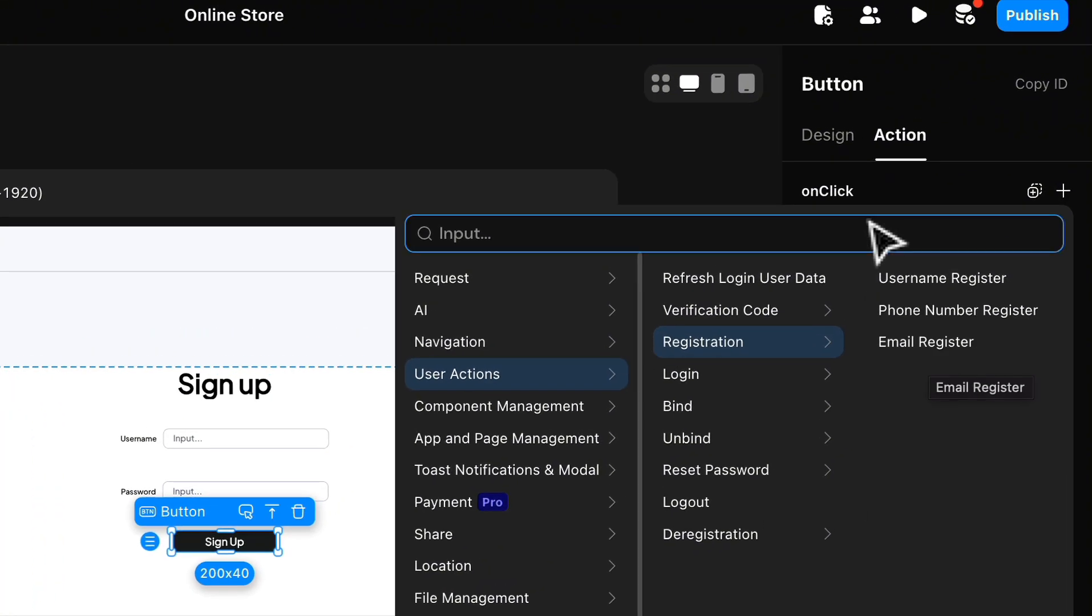
click(976, 192)
Step: Bind the register action's username to Text Input_username_sign and its password to Text Input_pw_sign
click(1036, 375)
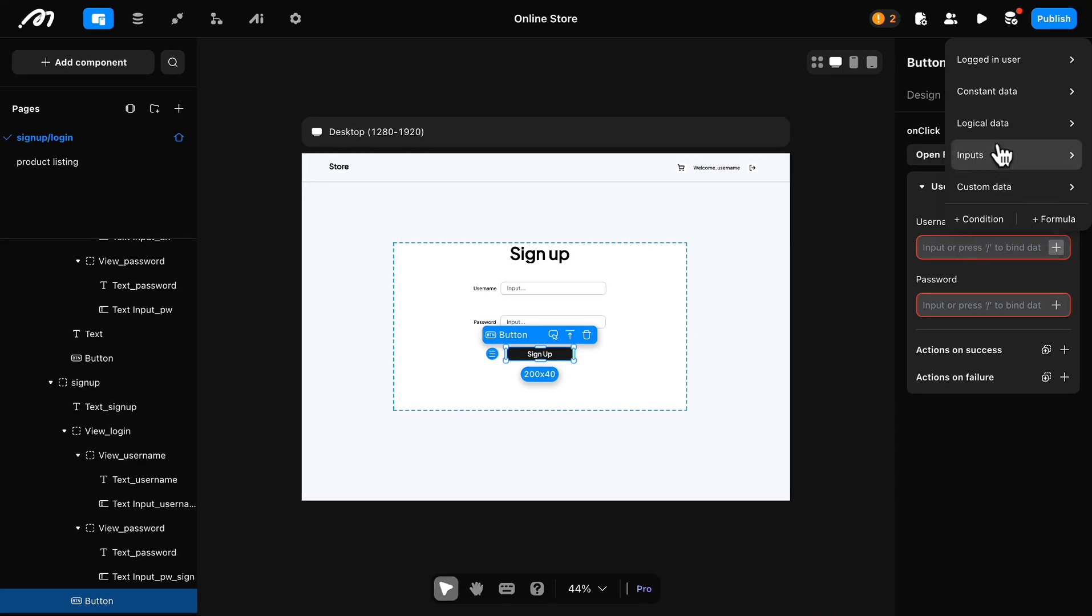
mouse_move(1019, 157)
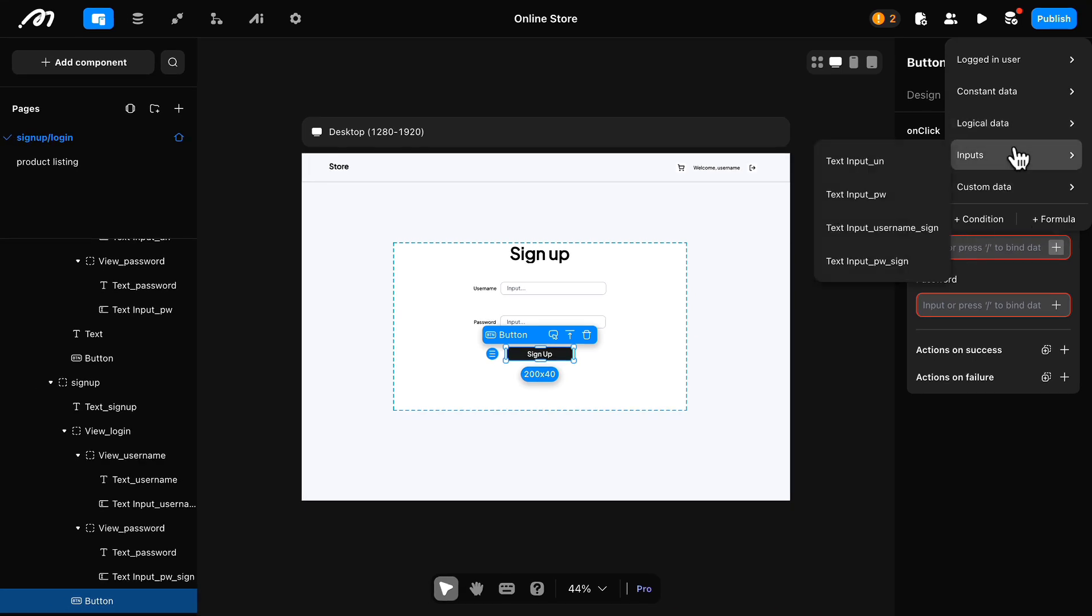
click(891, 231)
click(1057, 324)
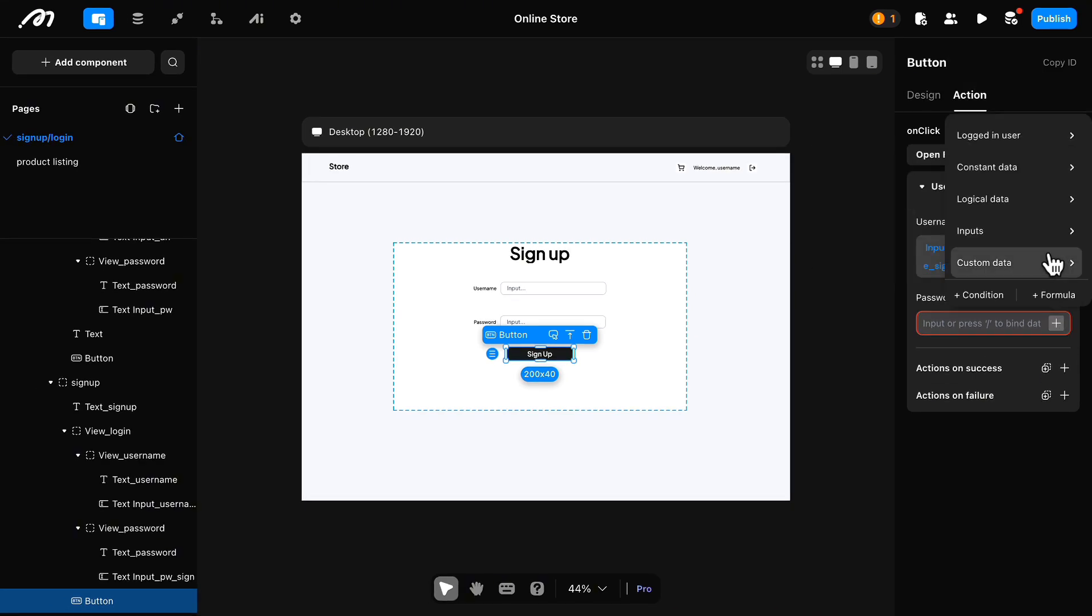
mouse_move(1027, 237)
click(888, 345)
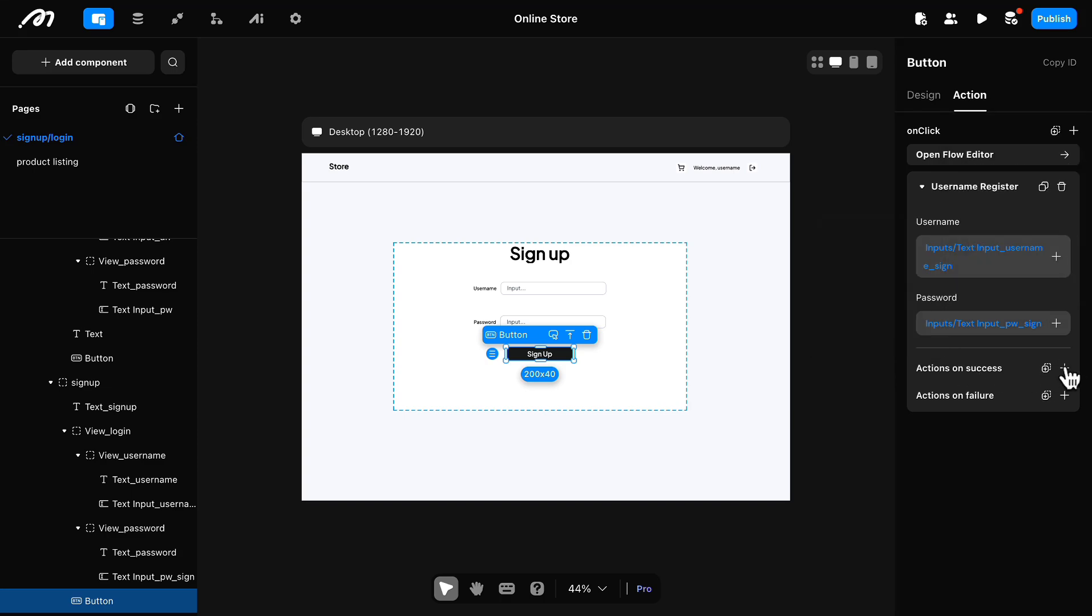
Step: Add a success action to the registration that navigates to the product listing page
click(1065, 368)
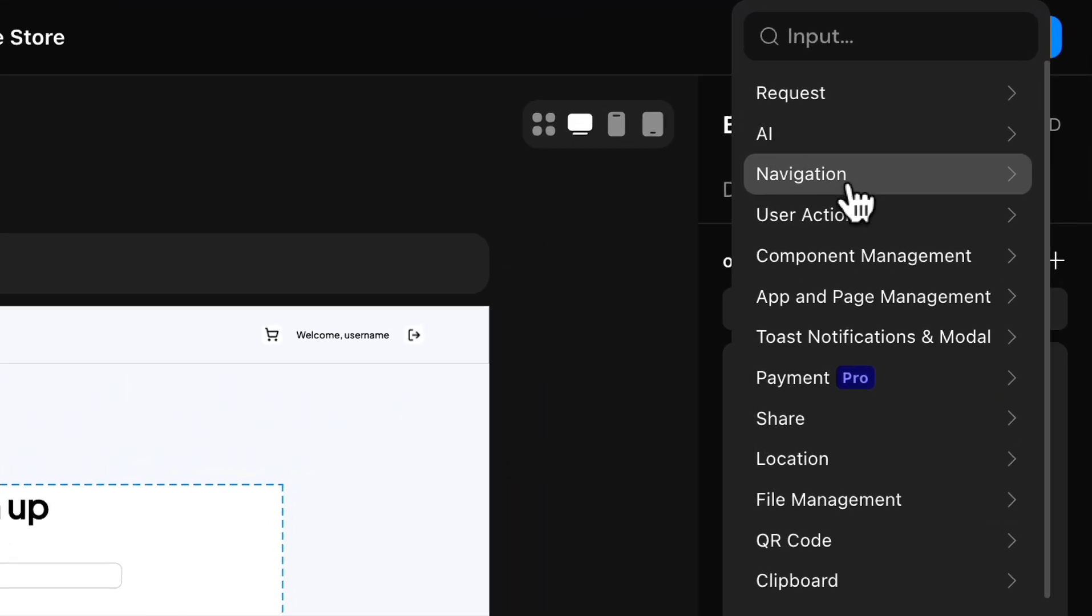
mouse_move(977, 86)
mouse_move(978, 57)
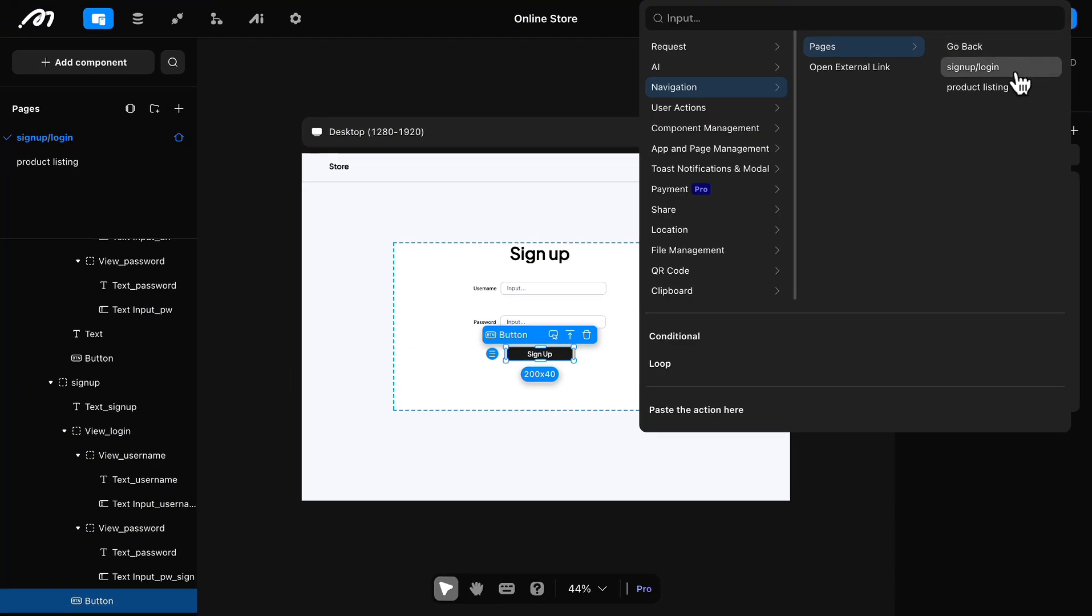
click(1013, 87)
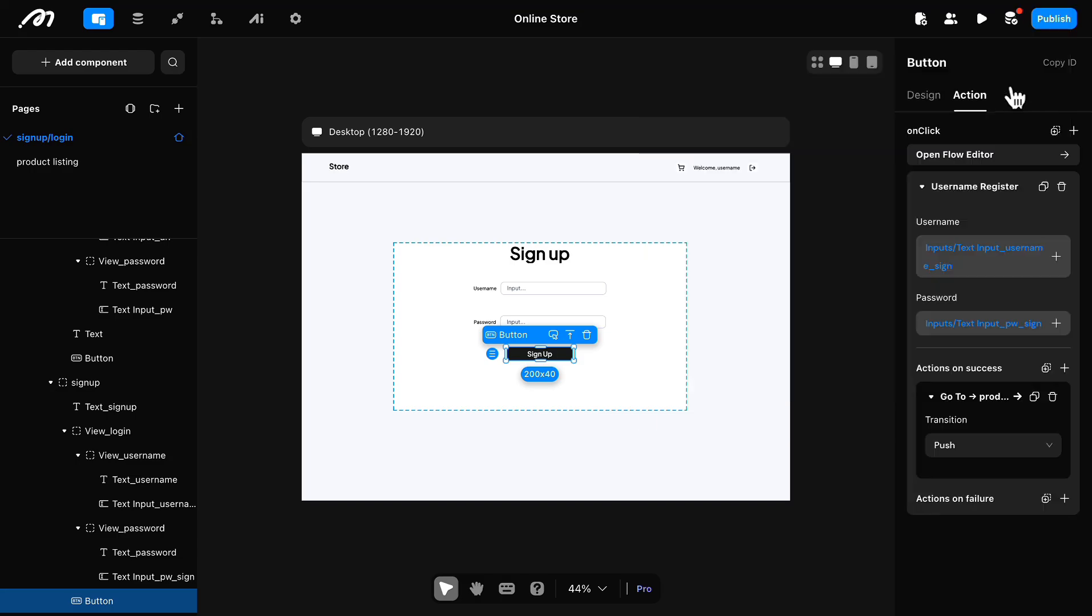
click(778, 540)
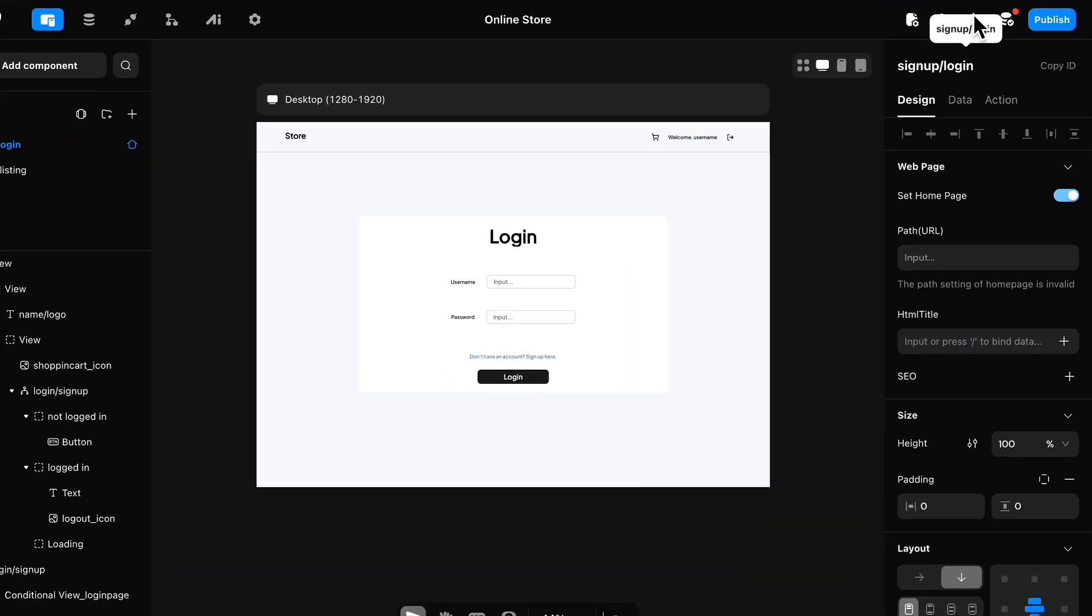
Step: Open the Mirror preview of the signup/login page and enlarge it to show the full desktop layout
click(974, 17)
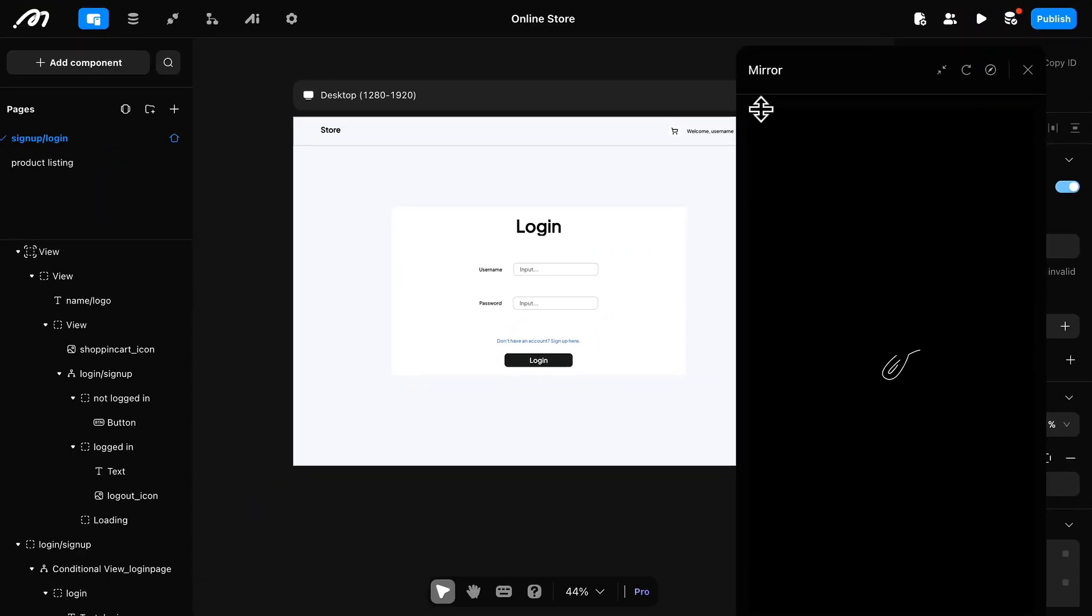
drag(752, 117, 263, 244)
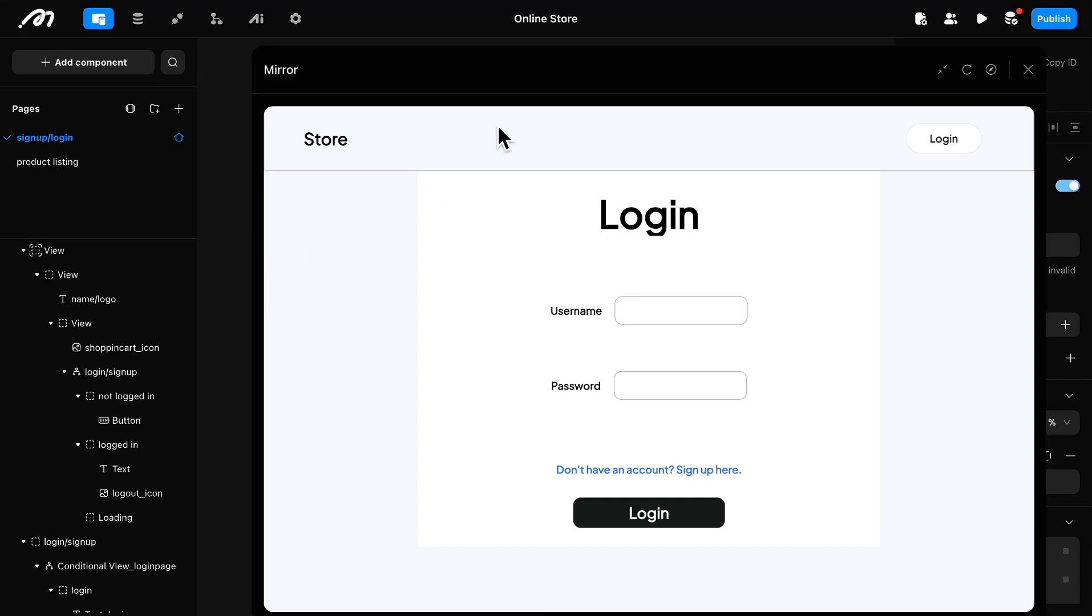
drag(491, 73, 404, 10)
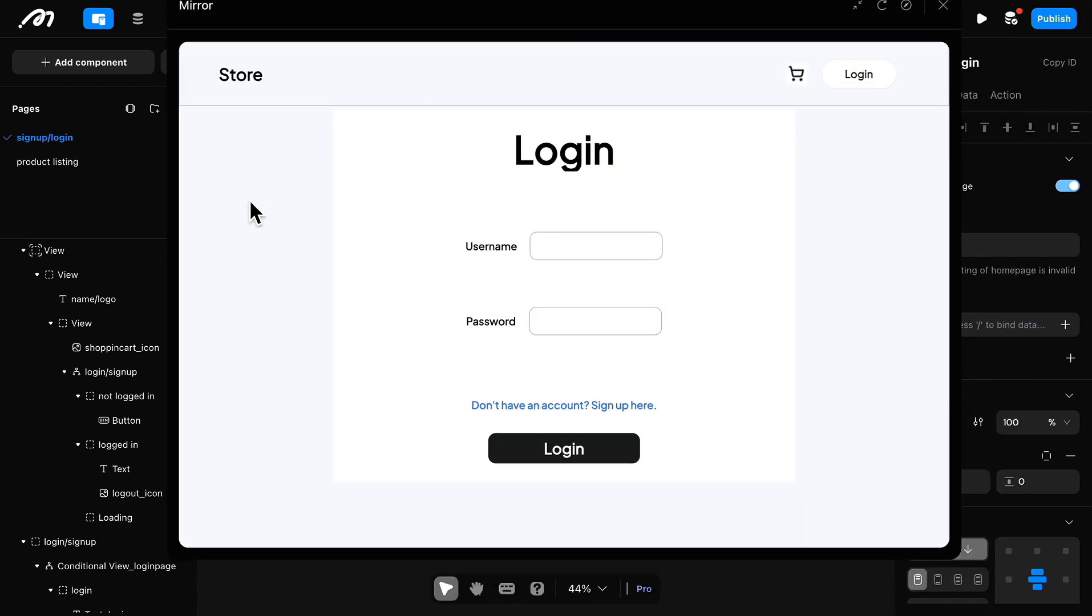
drag(179, 186, 45, 350)
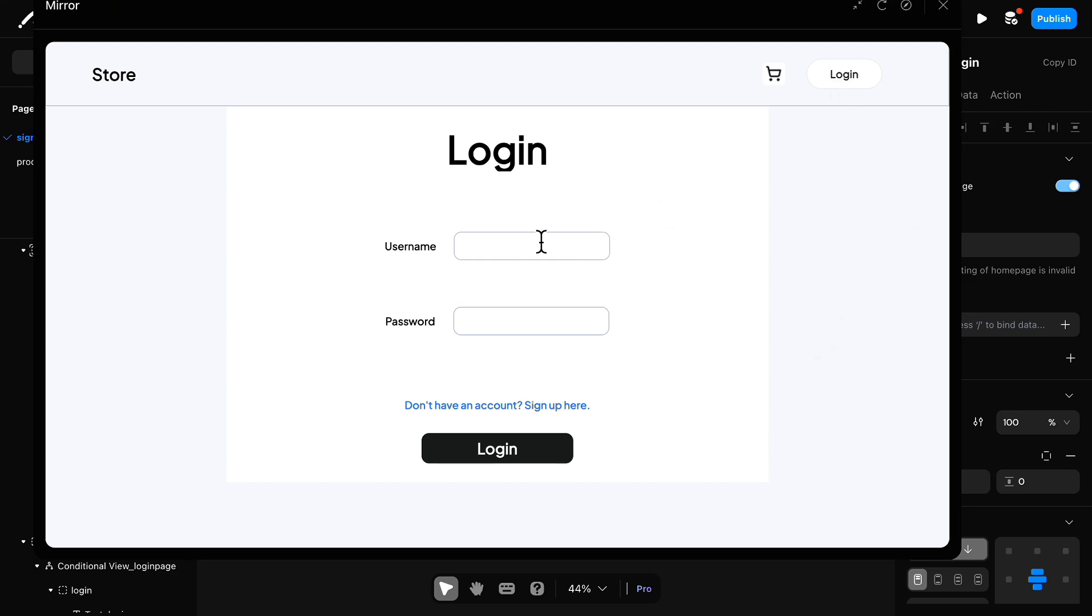
Step: Register a test account through the preview's sign-up form with a username and password, and close the preview
click(550, 409)
click(501, 253)
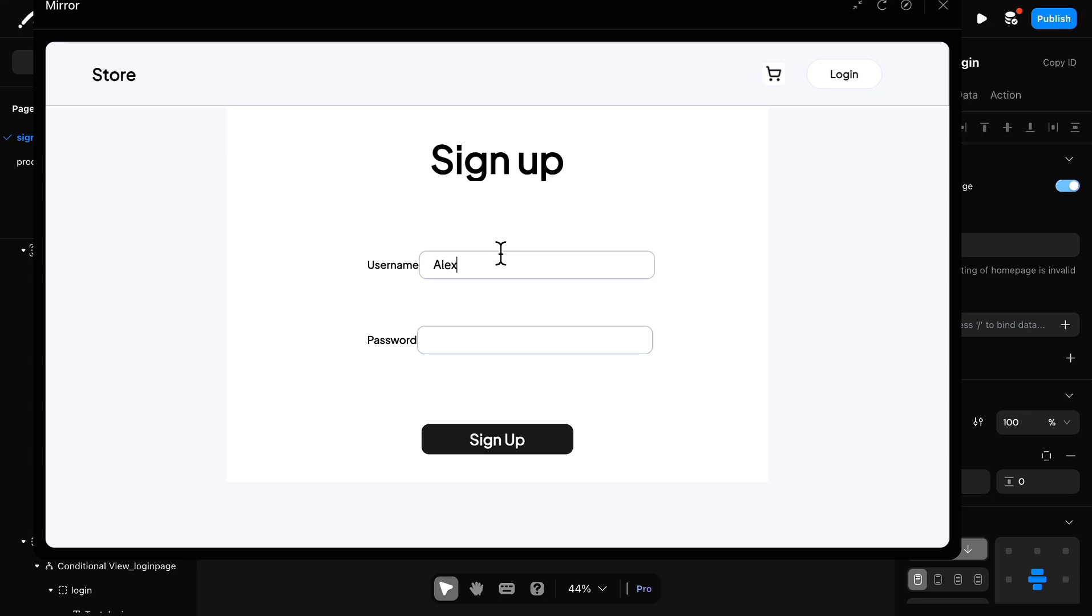
click(564, 335)
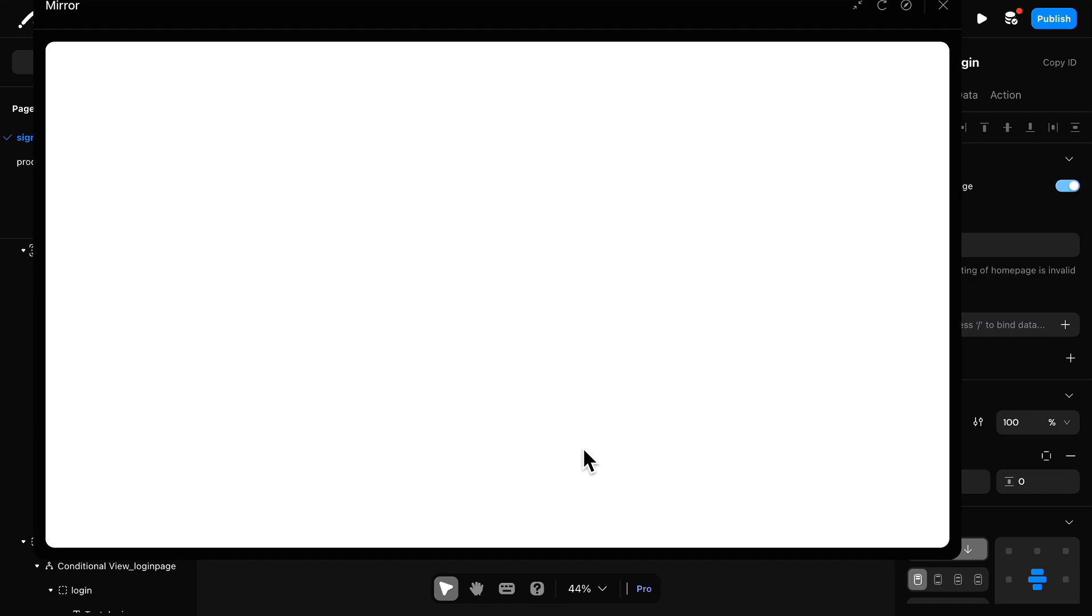
click(944, 7)
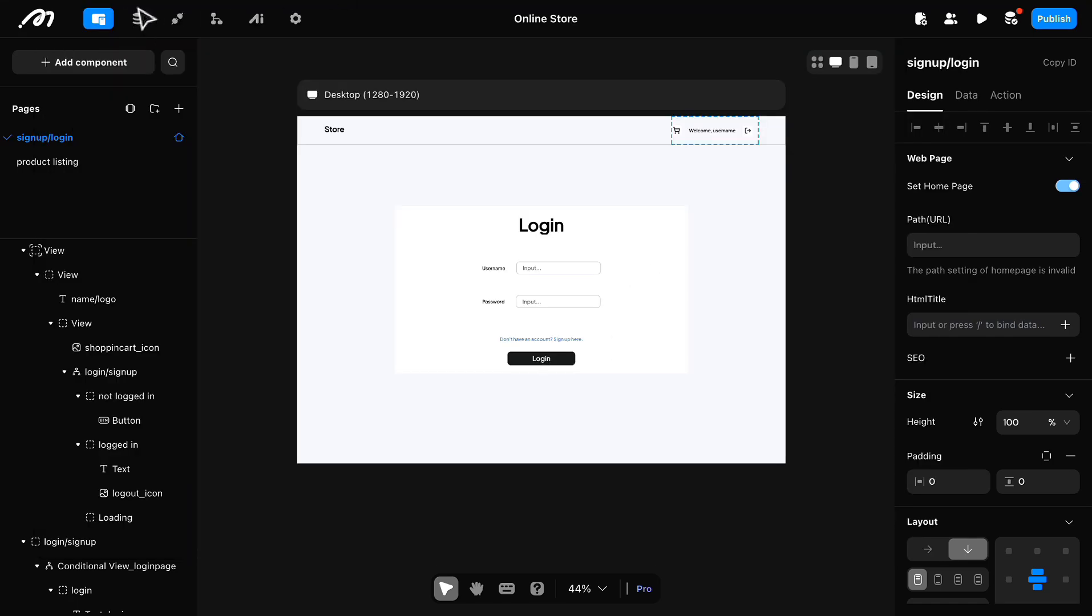
Step: Check the account table in the database for the newly registered user's record
click(137, 19)
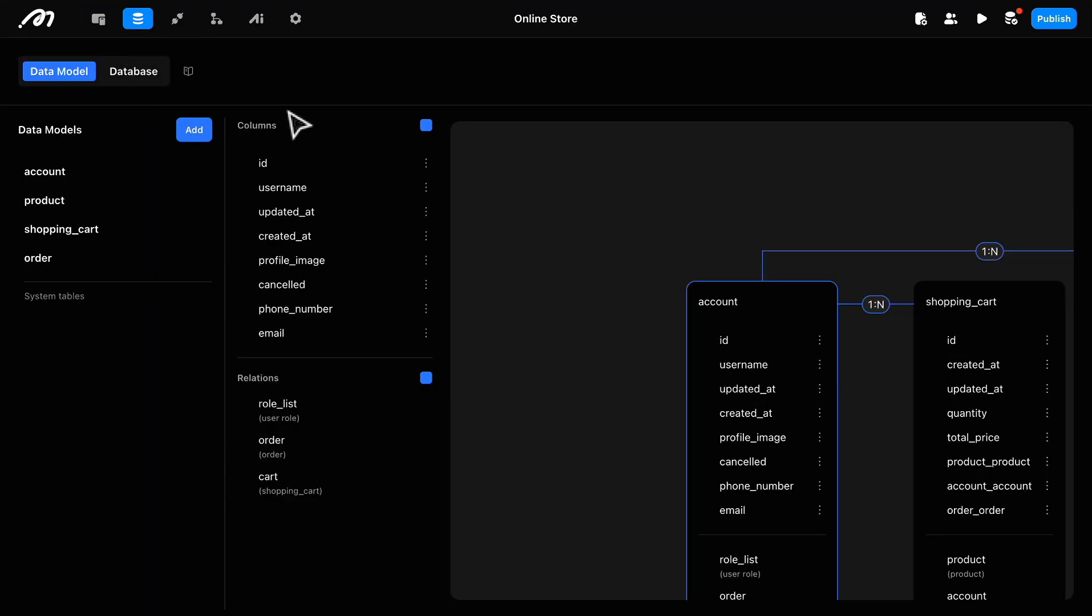
click(135, 71)
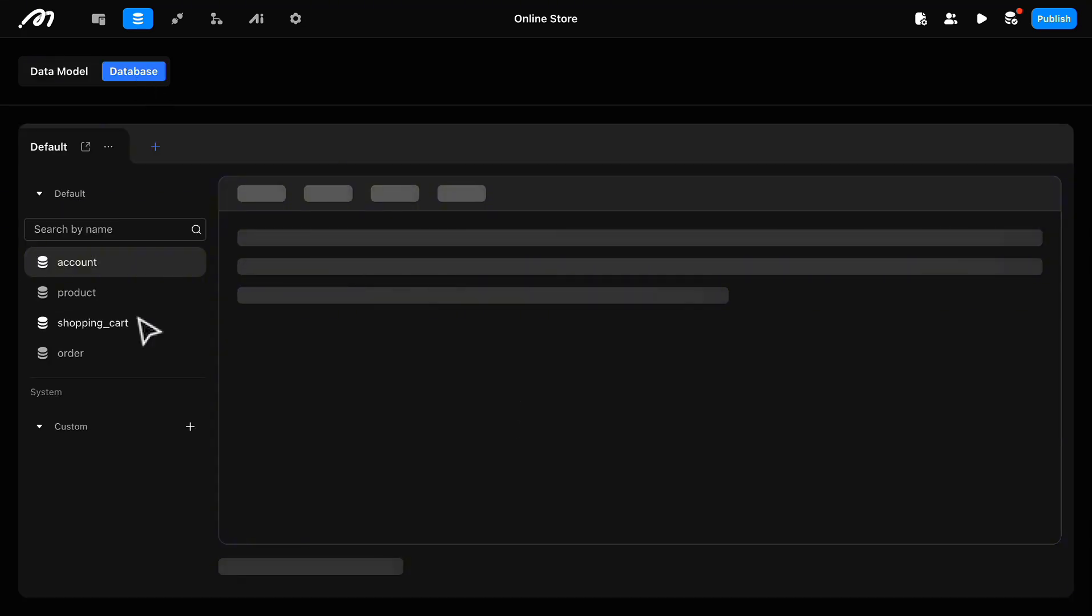
scroll(759, 362, right, 3)
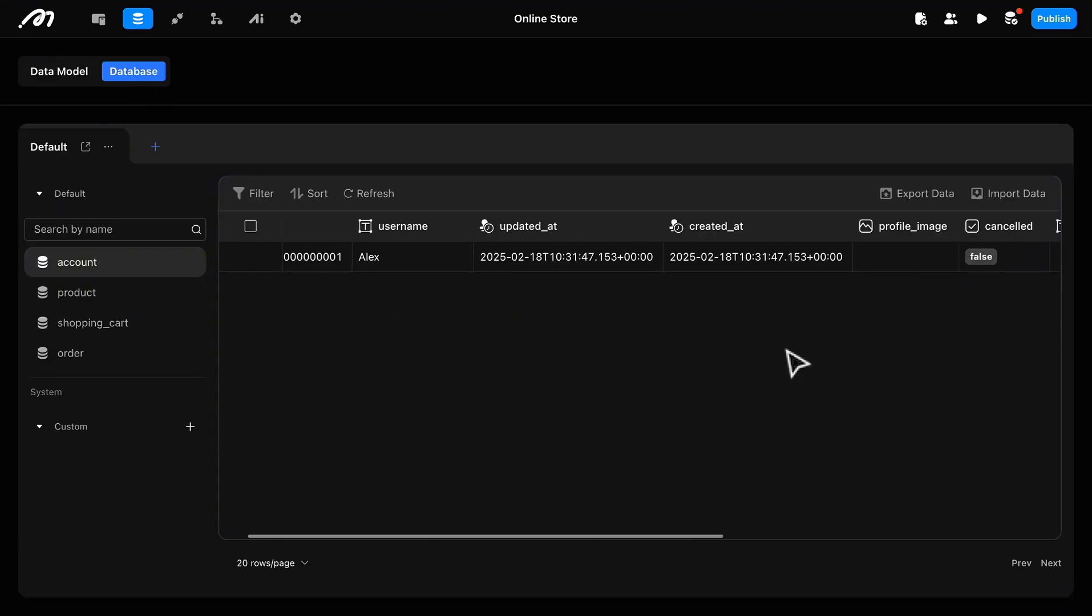
scroll(656, 388, left, 3)
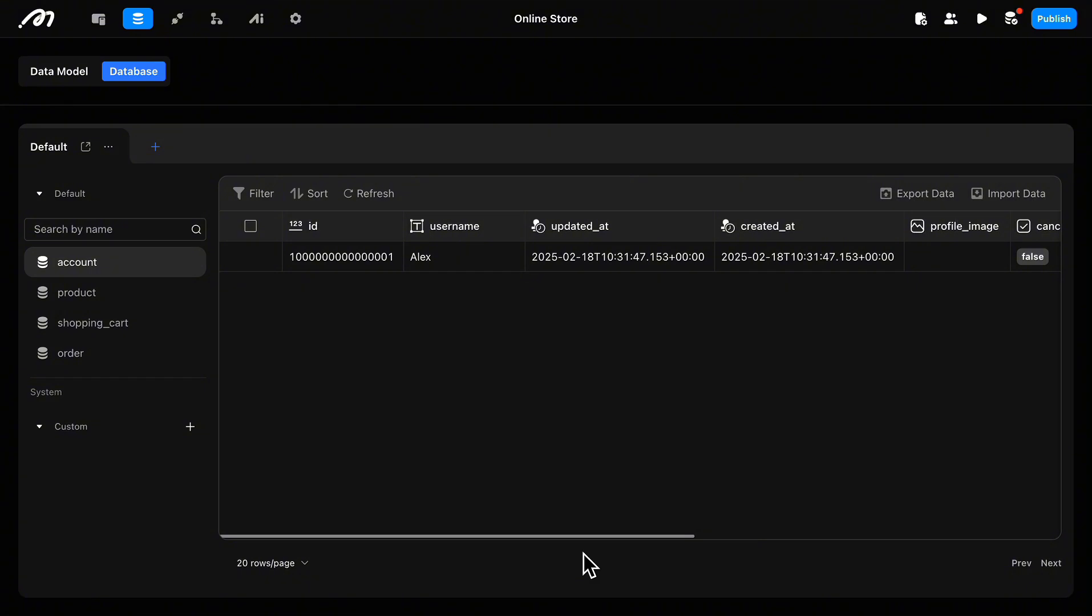
Step: Return to the page design and add a Logout user action to the onClick of the header's logout_icon
click(99, 21)
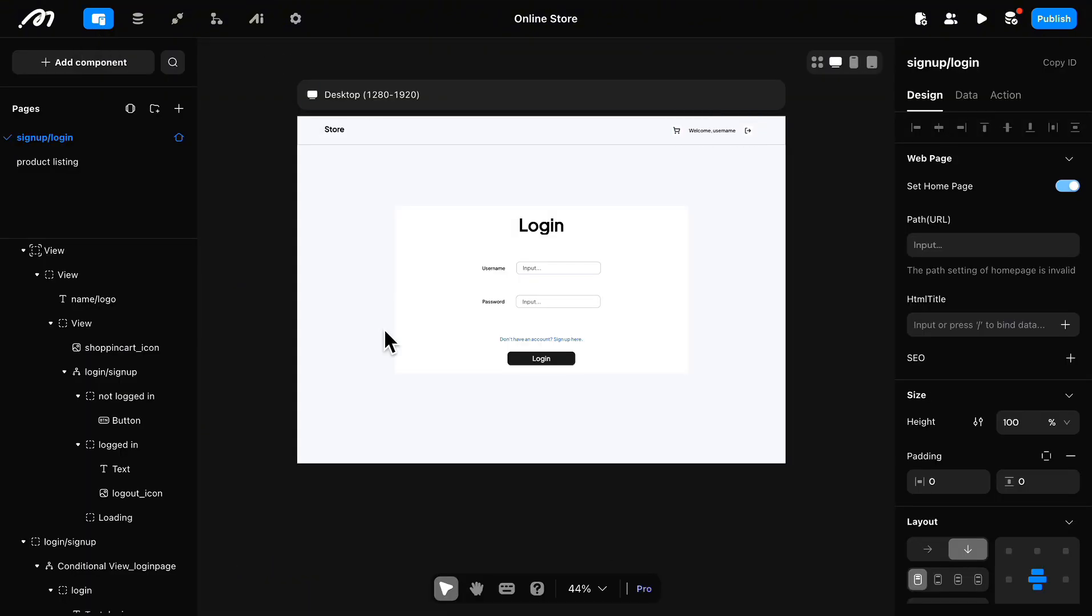
click(370, 245)
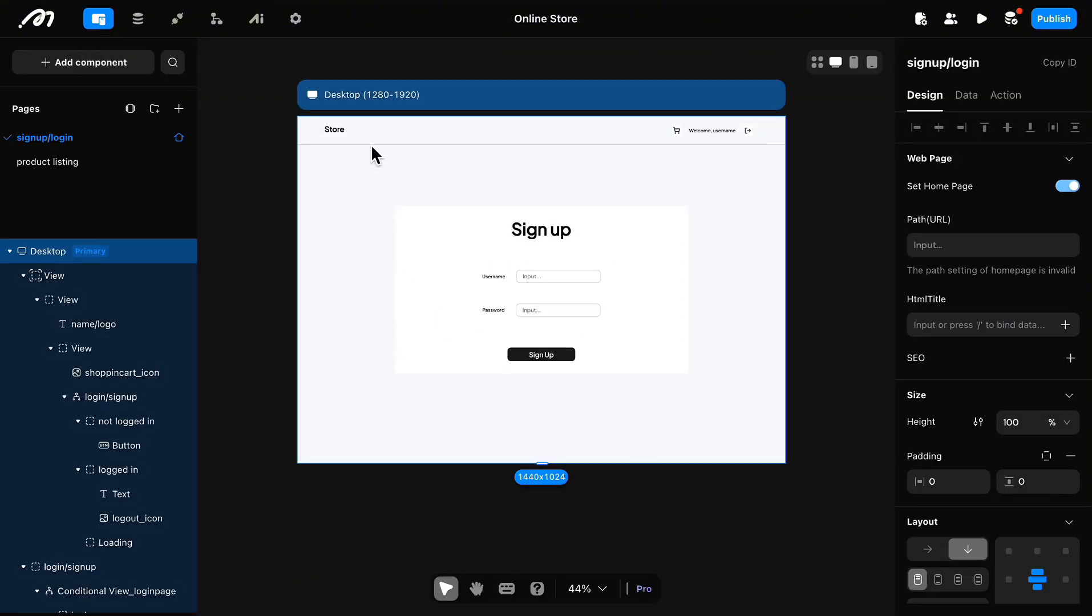
click(748, 130)
click(1071, 137)
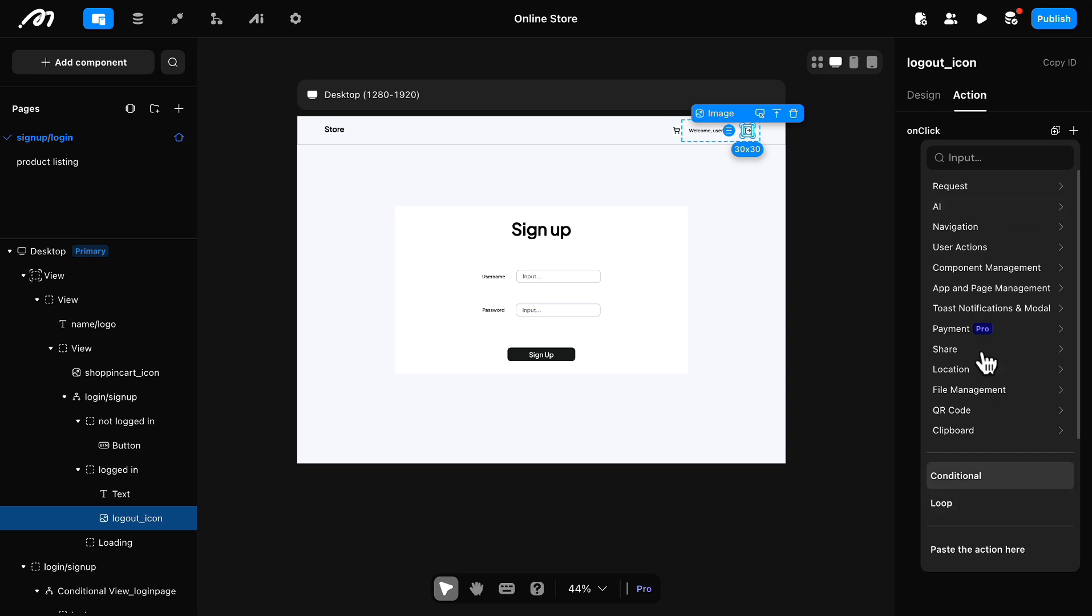
click(1004, 249)
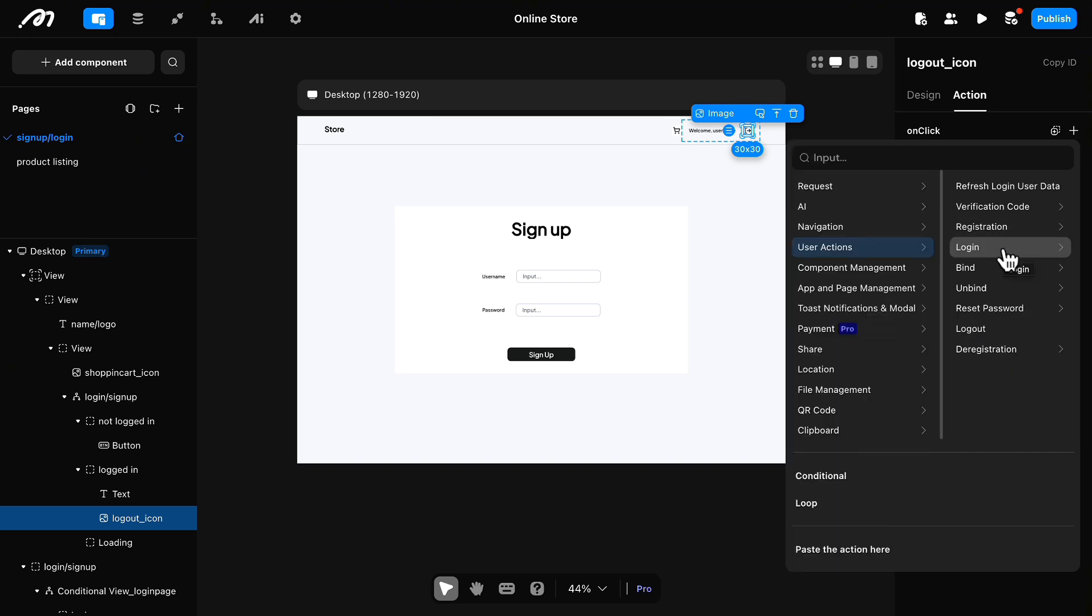
click(999, 330)
Step: Switch the header's login/signup conditional view to the not logged in case and make its onClick navigate to the signup/login page
click(687, 133)
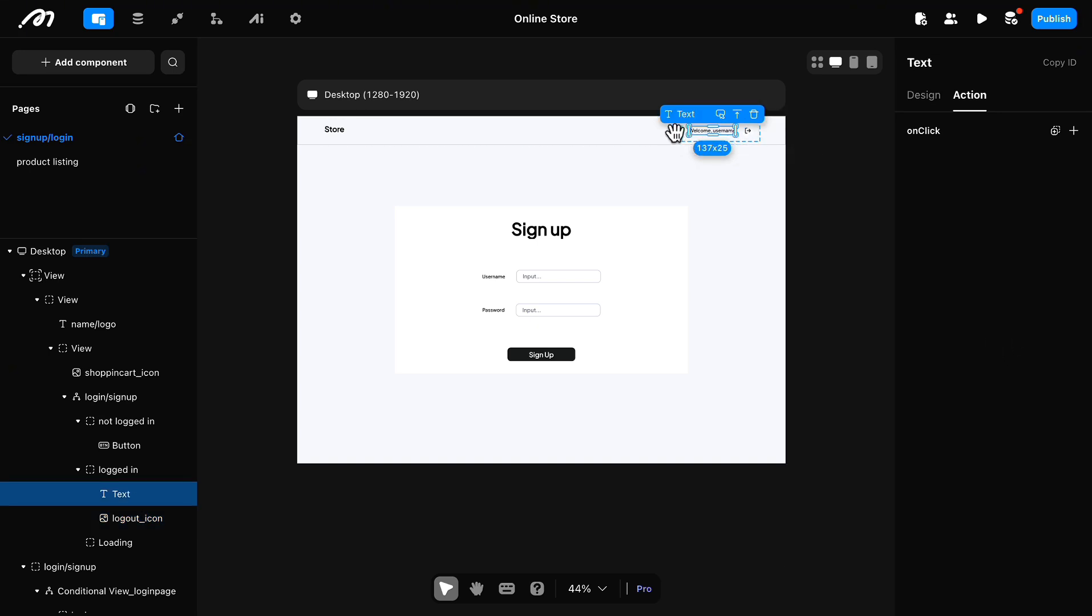
click(705, 176)
click(700, 137)
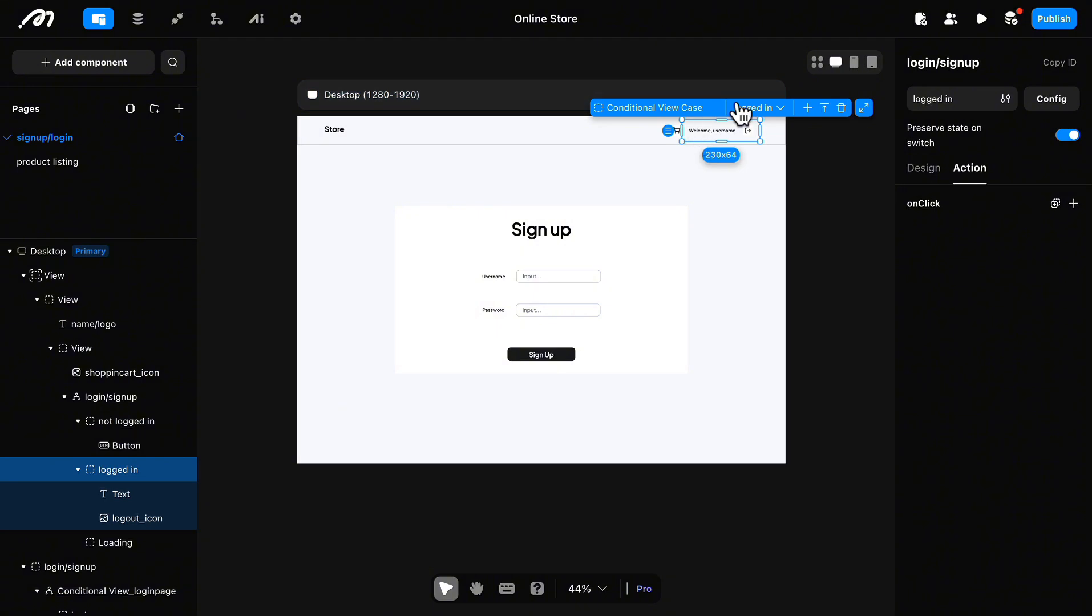
click(778, 109)
click(689, 140)
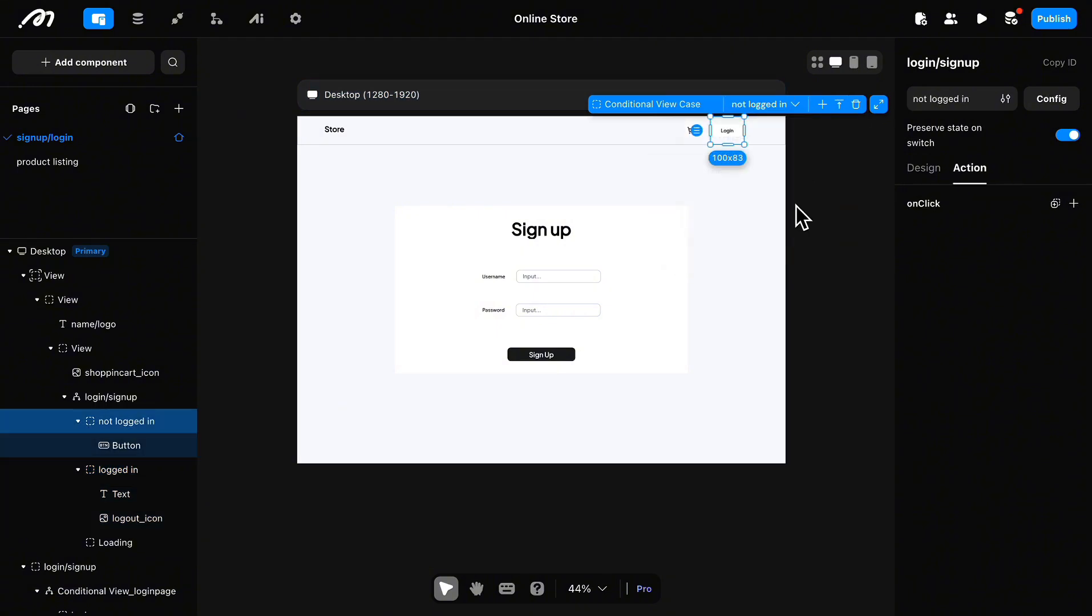
click(1073, 204)
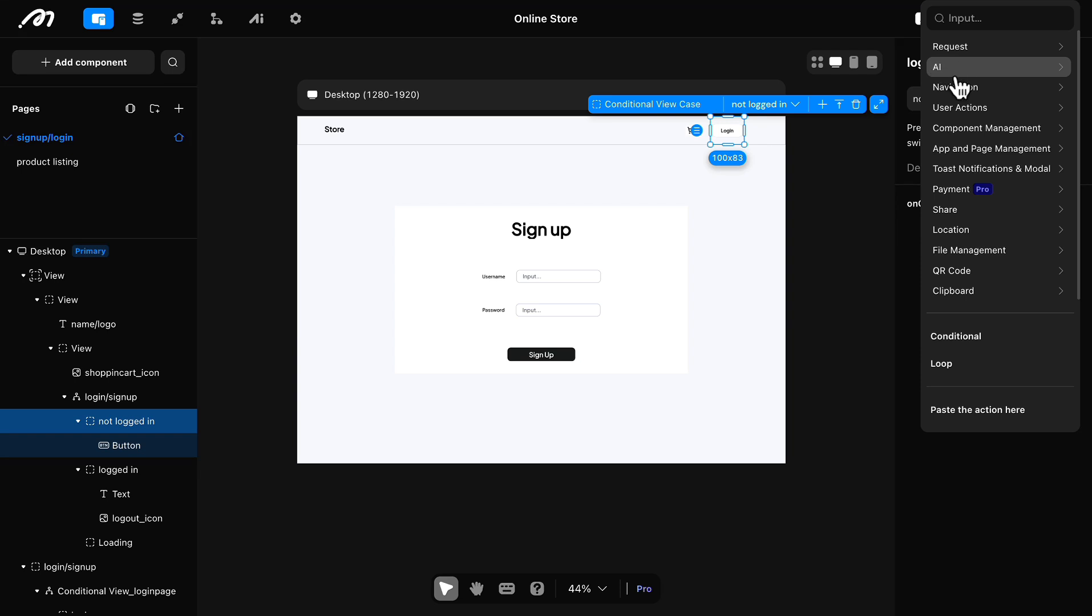
mouse_move(960, 86)
mouse_move(990, 47)
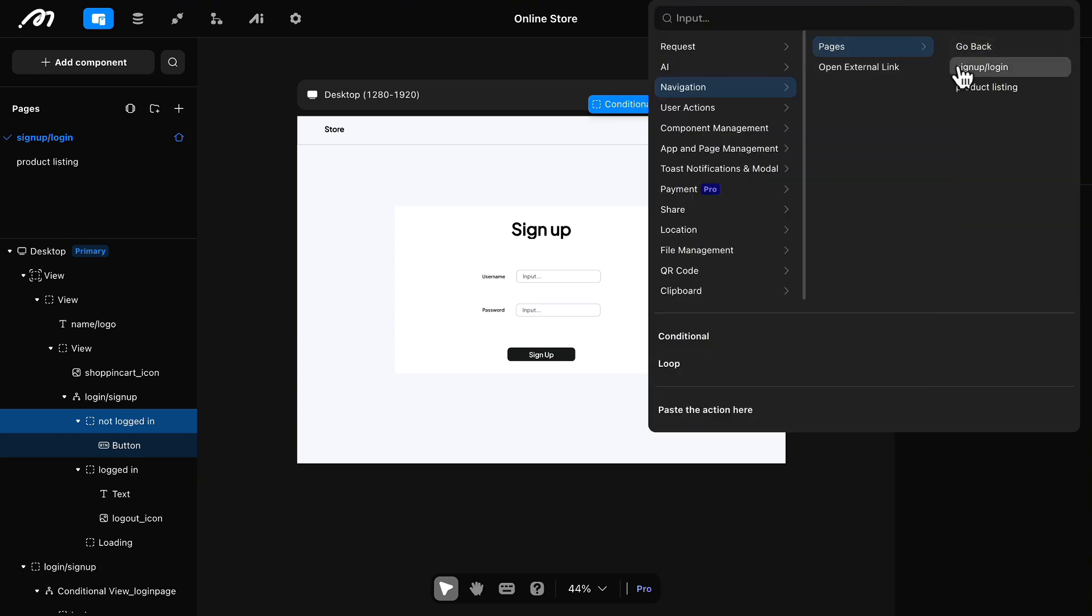
click(962, 68)
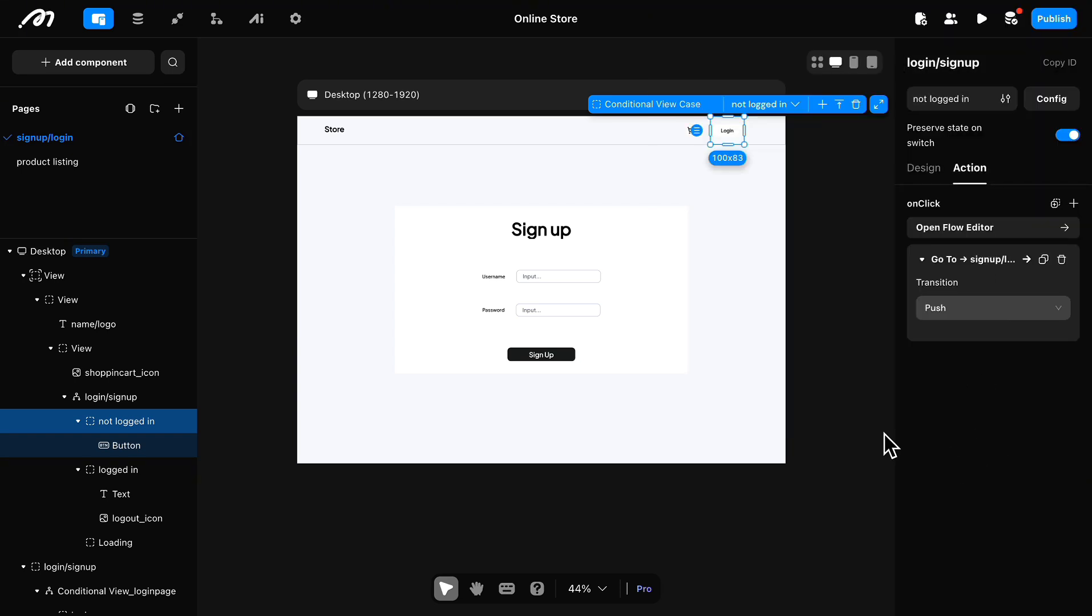
click(874, 449)
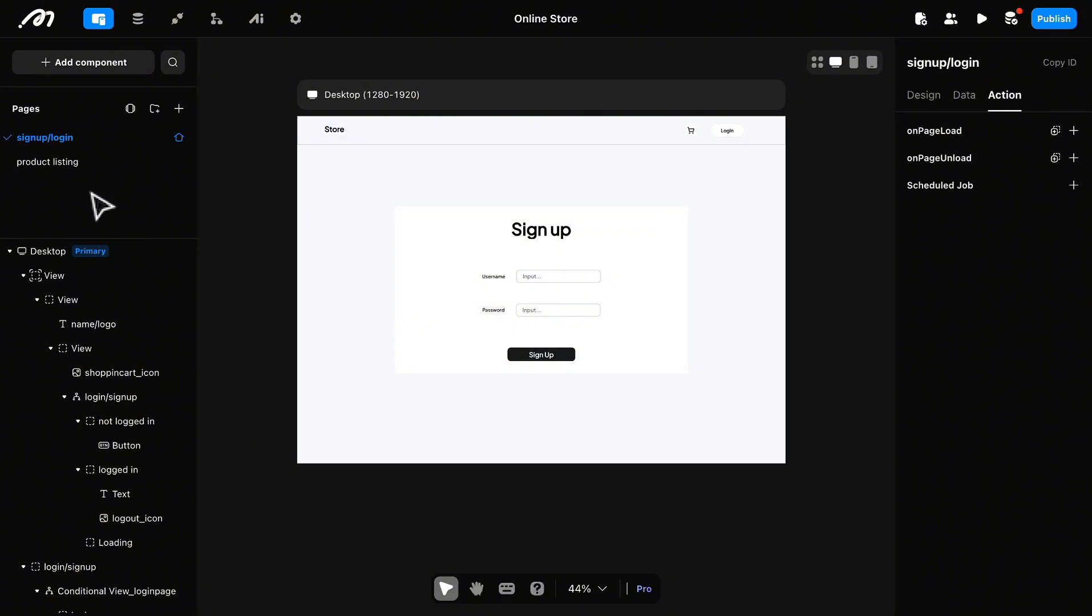
Step: Save the header's outermost view on the signup/login page as a custom component named "Nav"
click(372, 140)
click(372, 140)
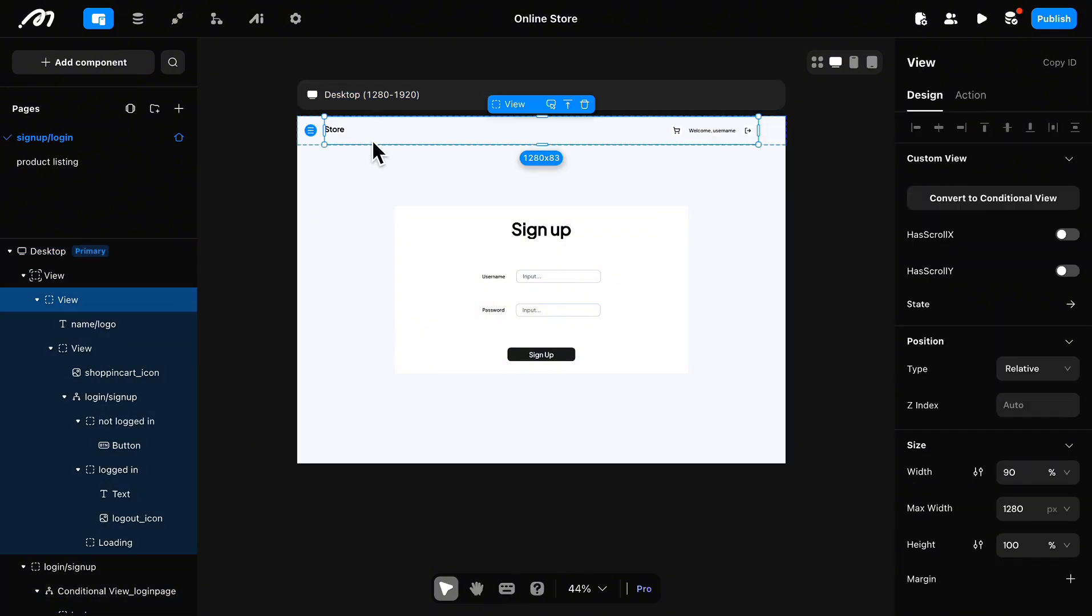
click(142, 276)
right_click(311, 131)
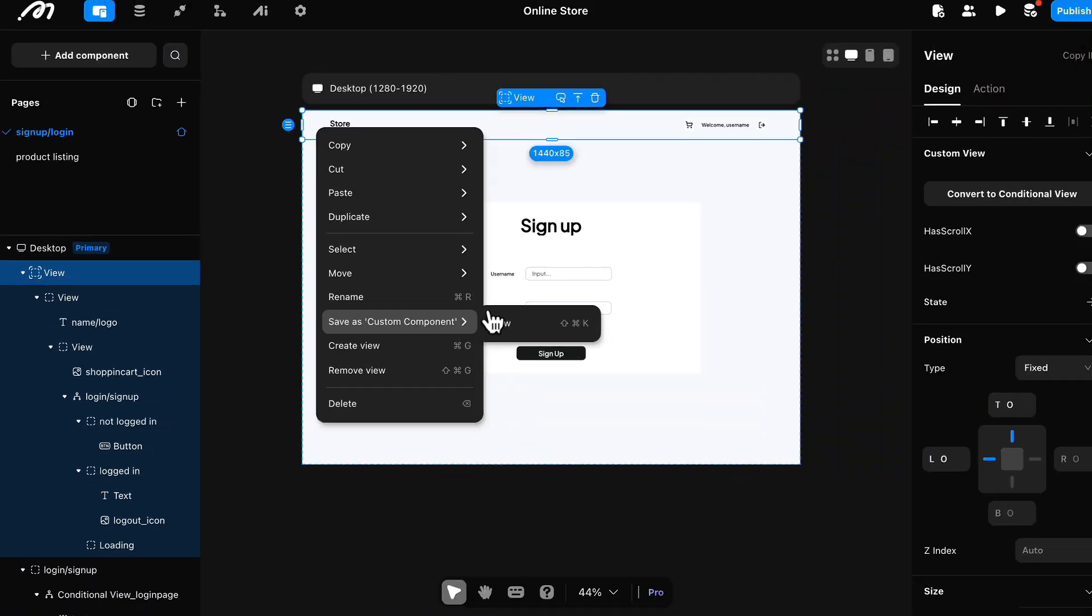
click(411, 322)
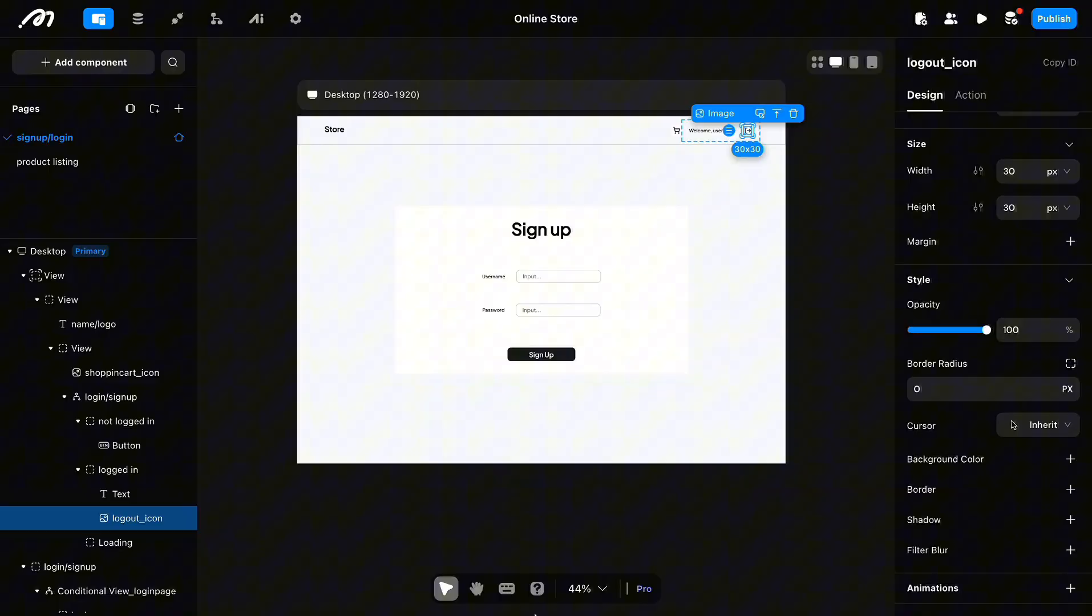
Step: Open the product listing page and place the custom nav component on its empty desktop canvas
click(51, 162)
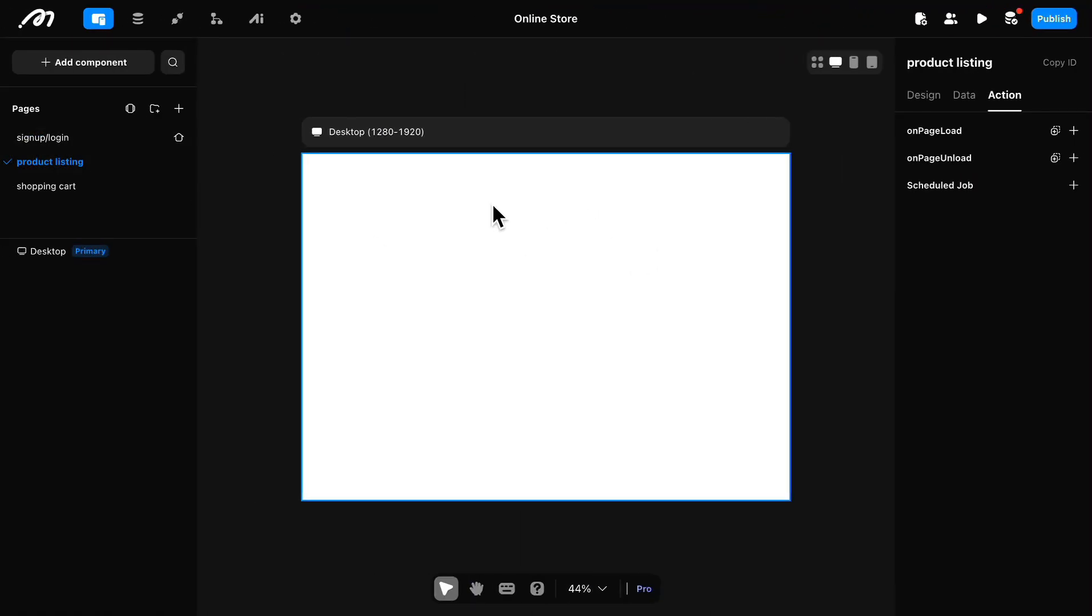
click(490, 213)
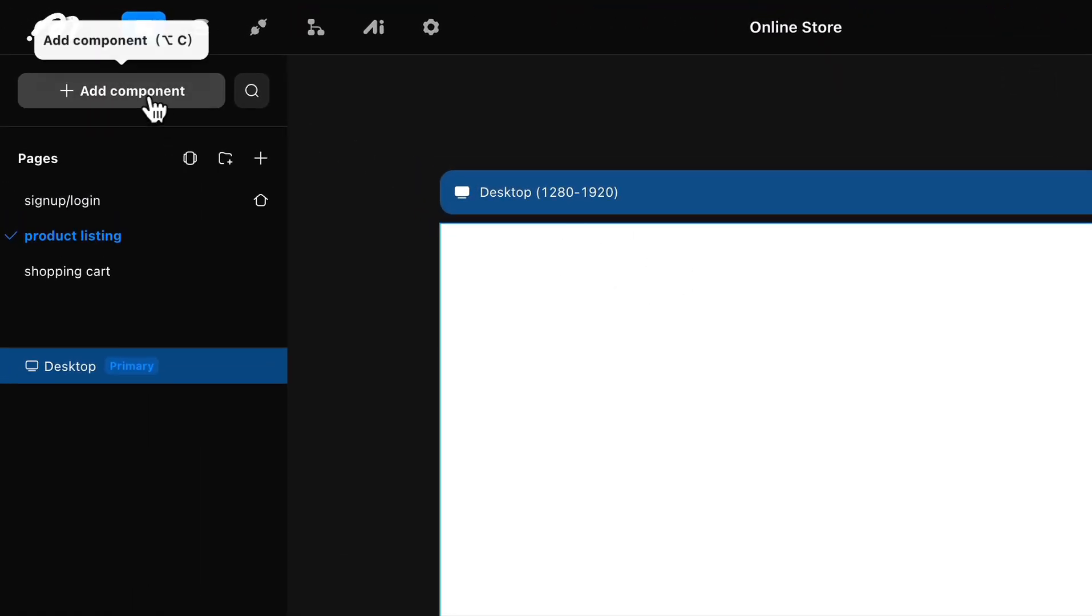
click(149, 100)
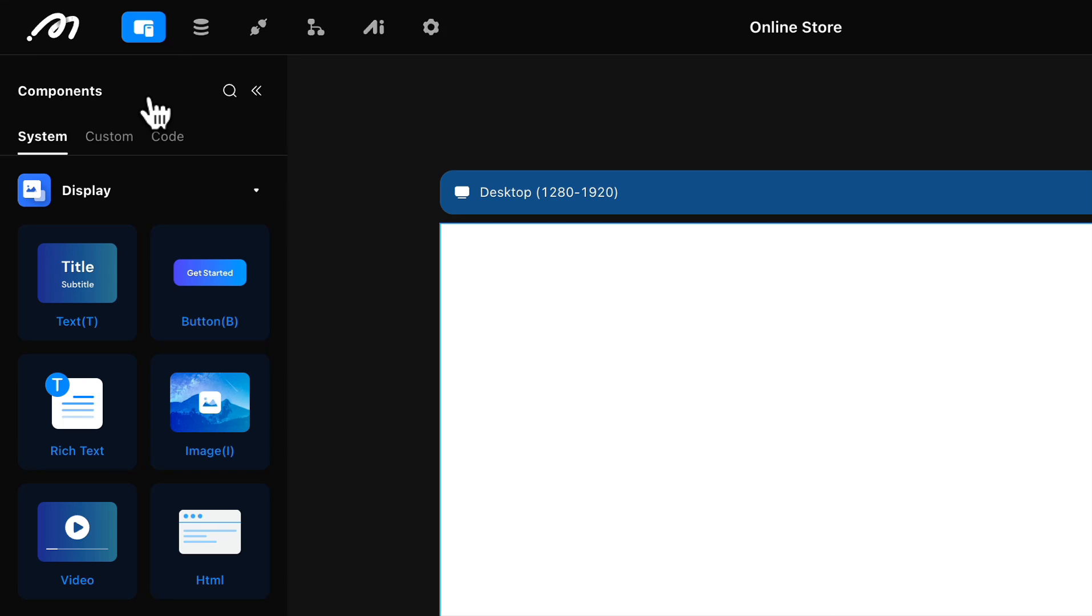
click(114, 137)
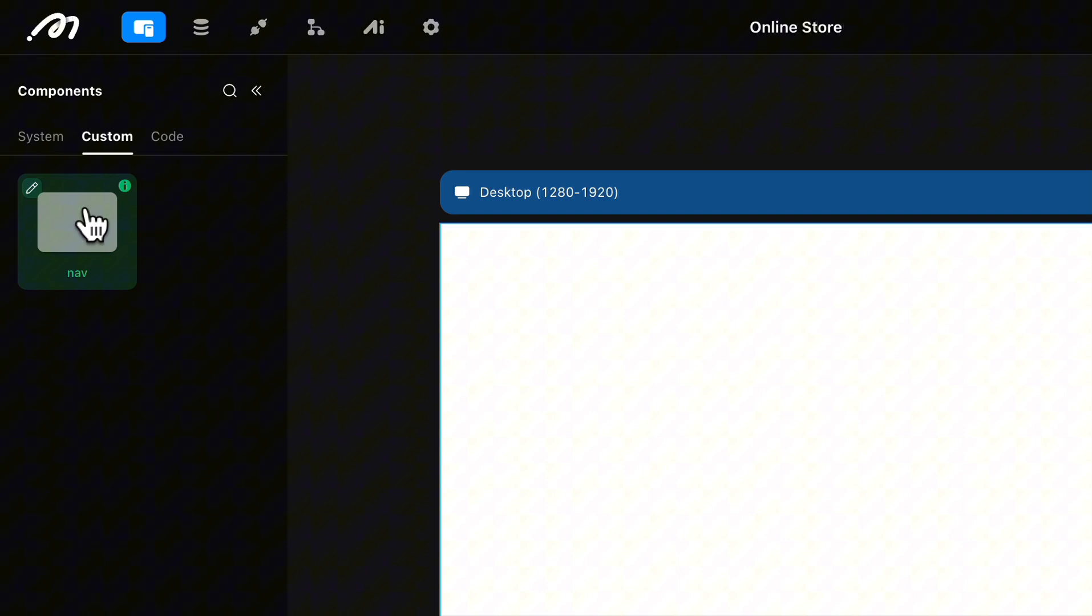
drag(96, 245, 524, 277)
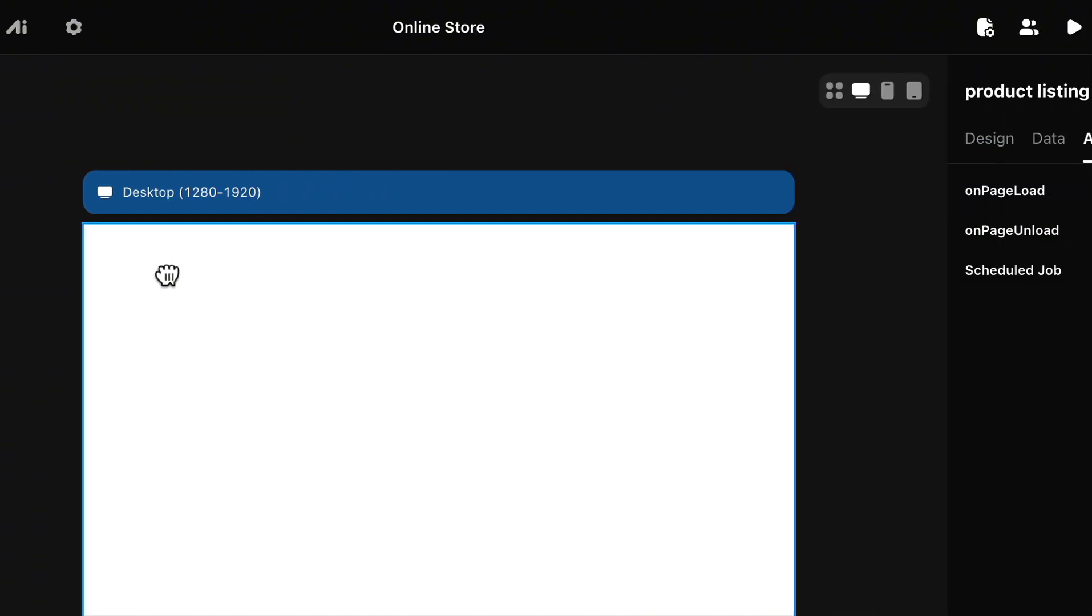
drag(167, 275, 165, 277)
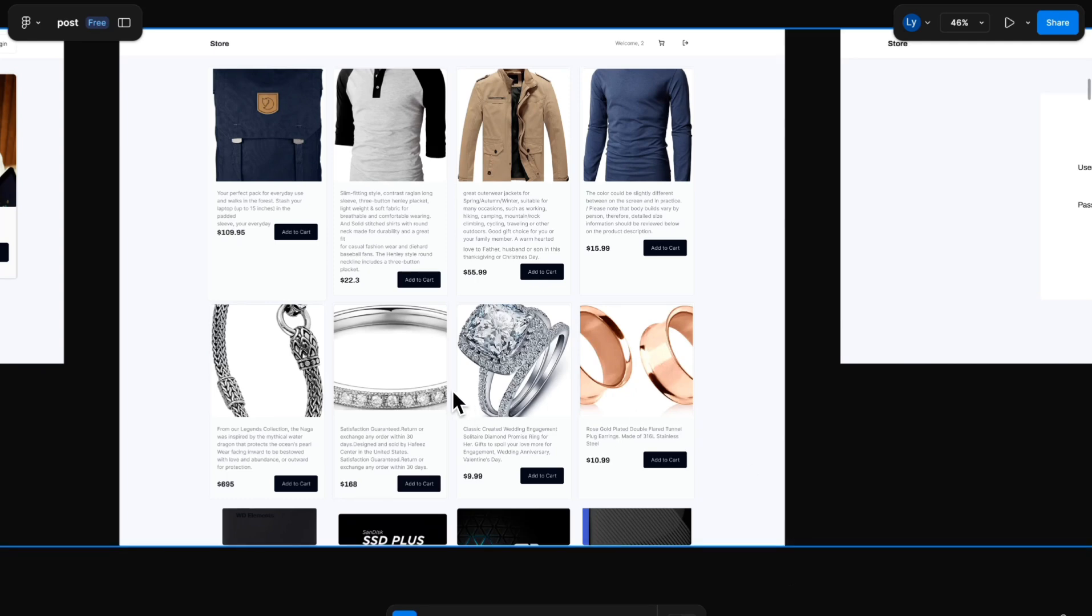
Step: Switch to the Figma mockup and examine the layout of the store's product listing page
click(193, 399)
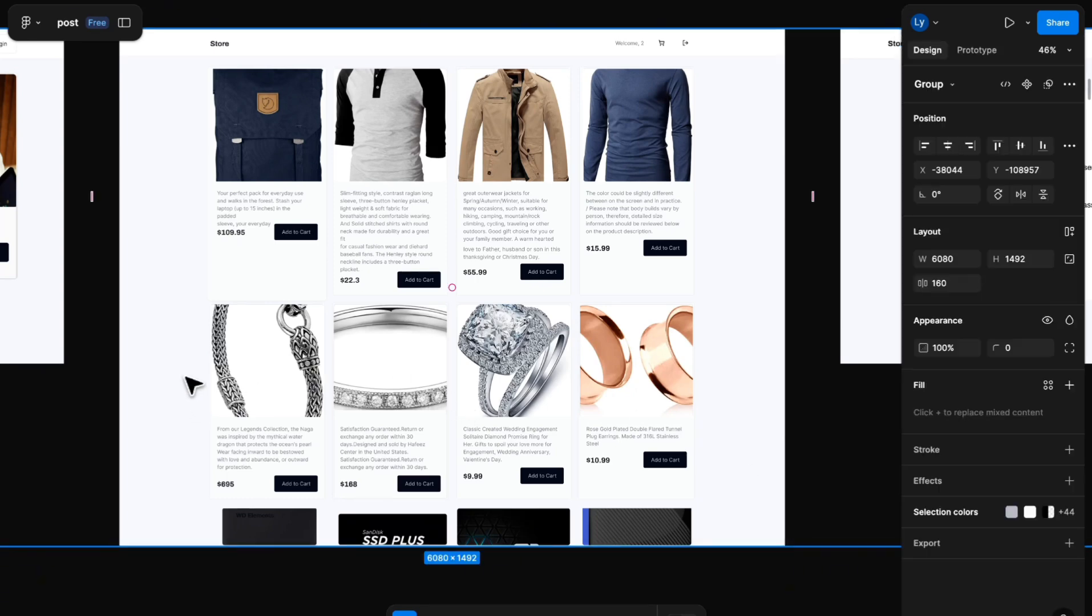
scroll(188, 378, up, 3)
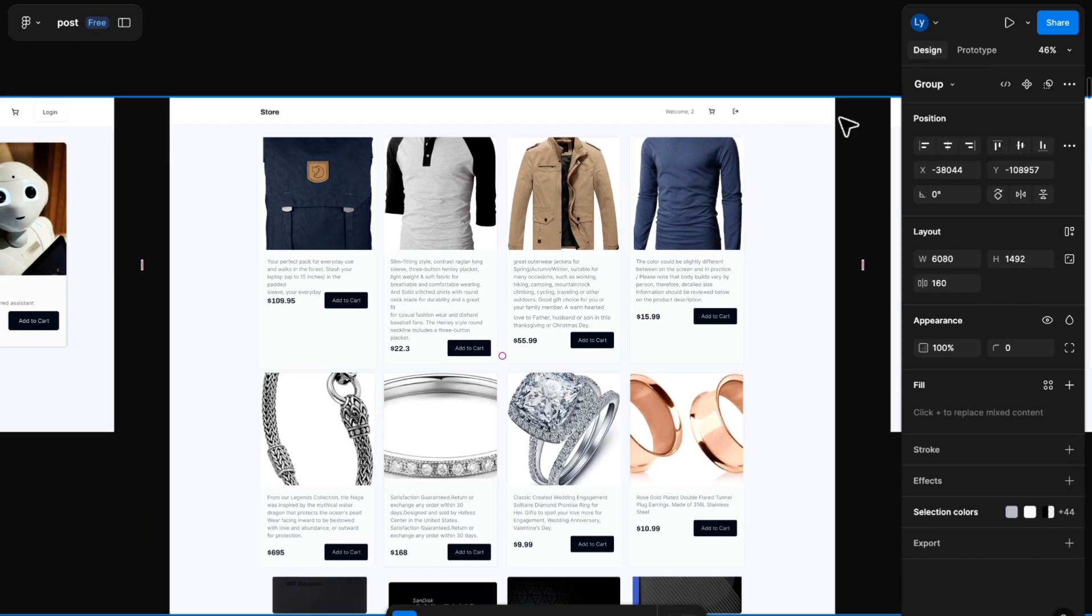
click(813, 59)
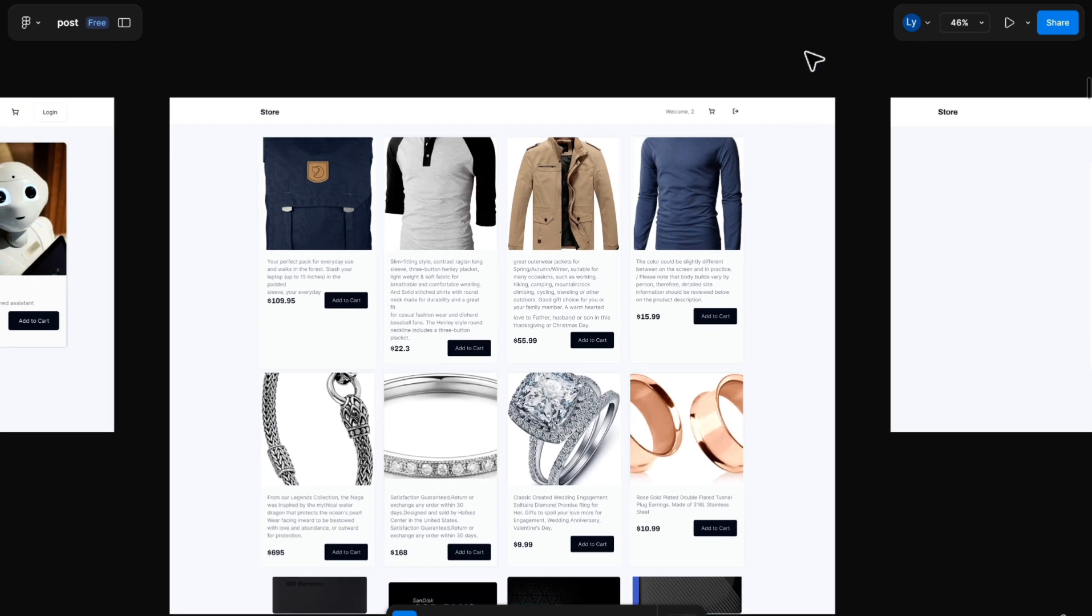
click(656, 151)
scroll(654, 151, down, 3)
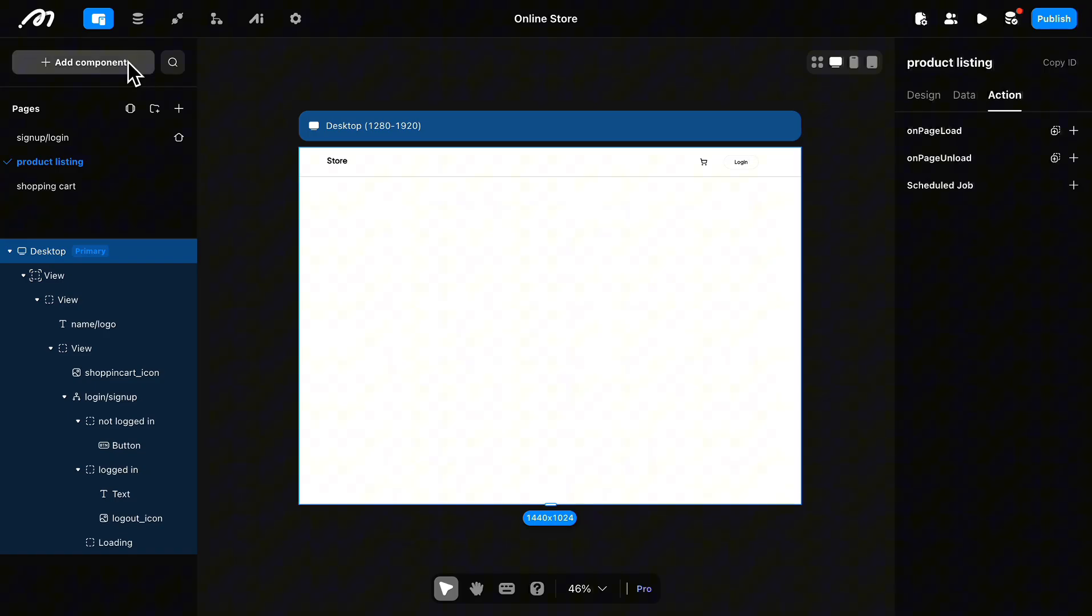
Step: Return to Momen and add a List container to the product listing page
click(122, 60)
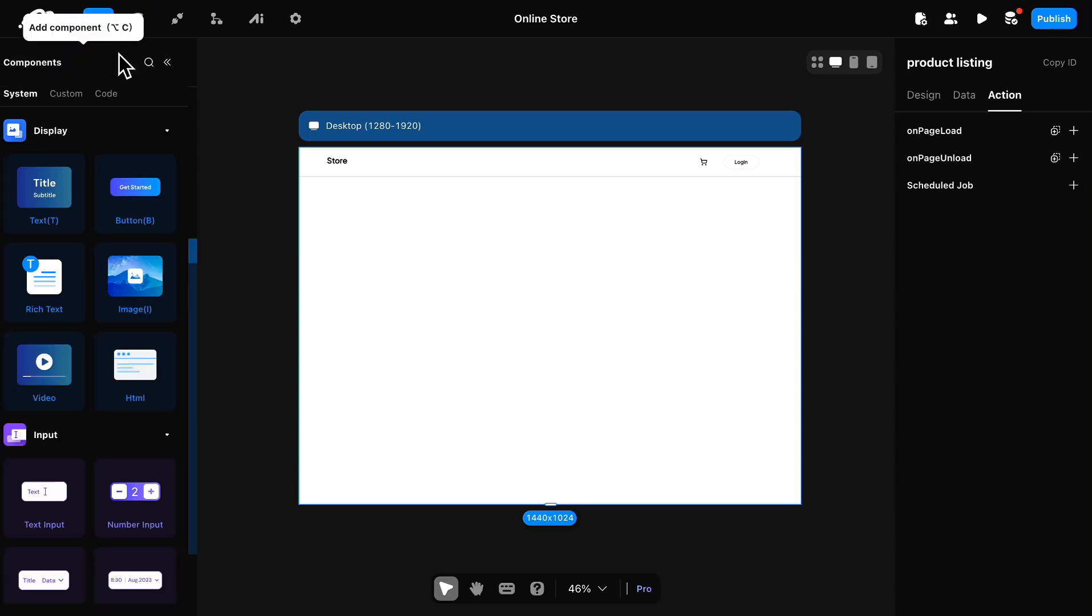
scroll(98, 448, down, 5)
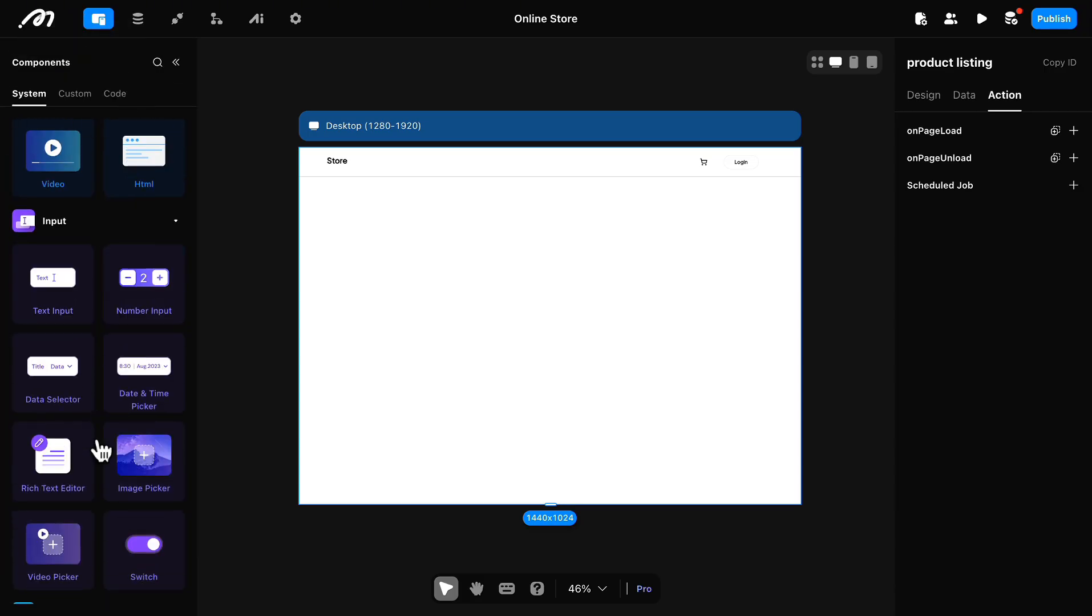
scroll(102, 450, down, 4)
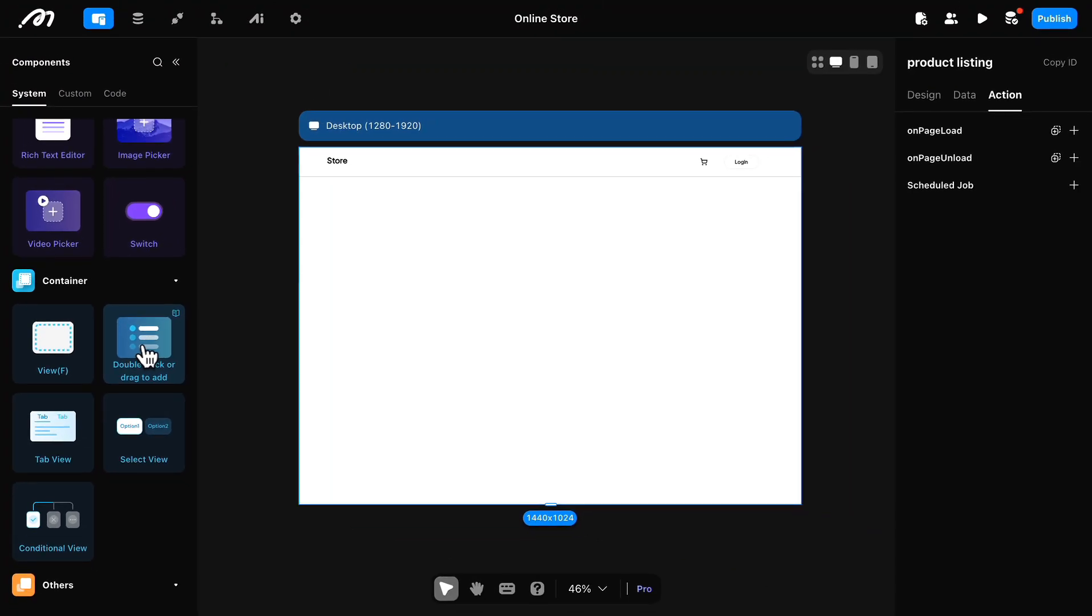
double_click(146, 356)
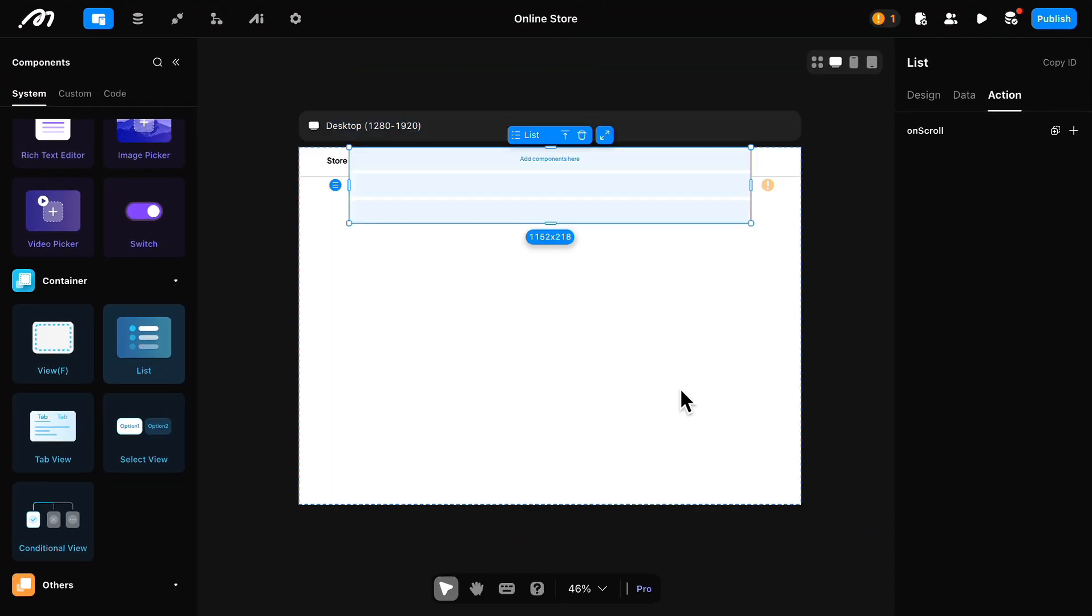
Step: Set the list's column number to 4
click(914, 102)
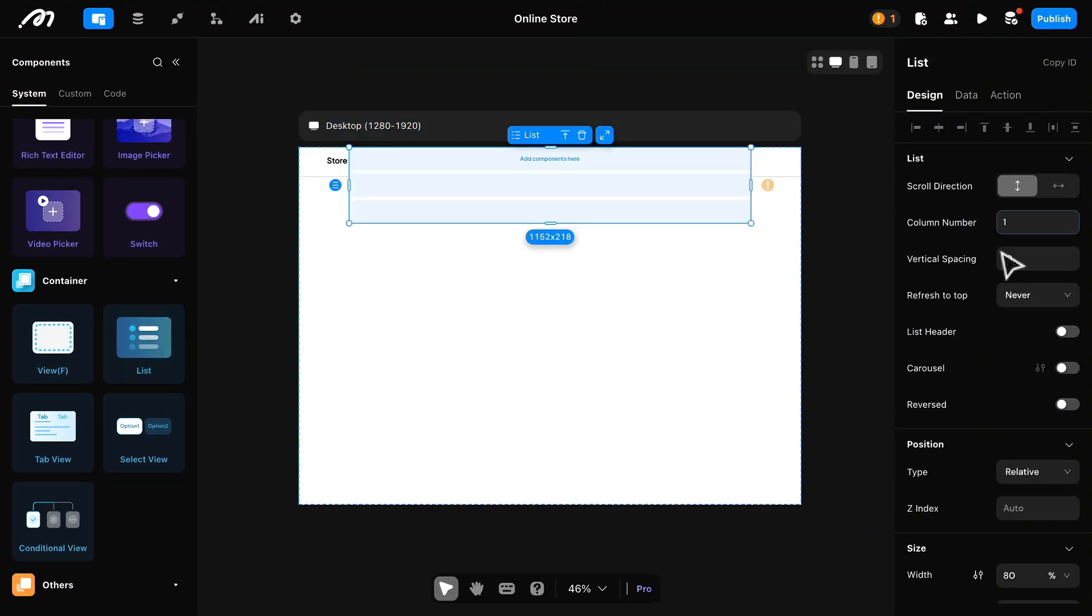
click(1025, 220)
scroll(968, 285, down, 1)
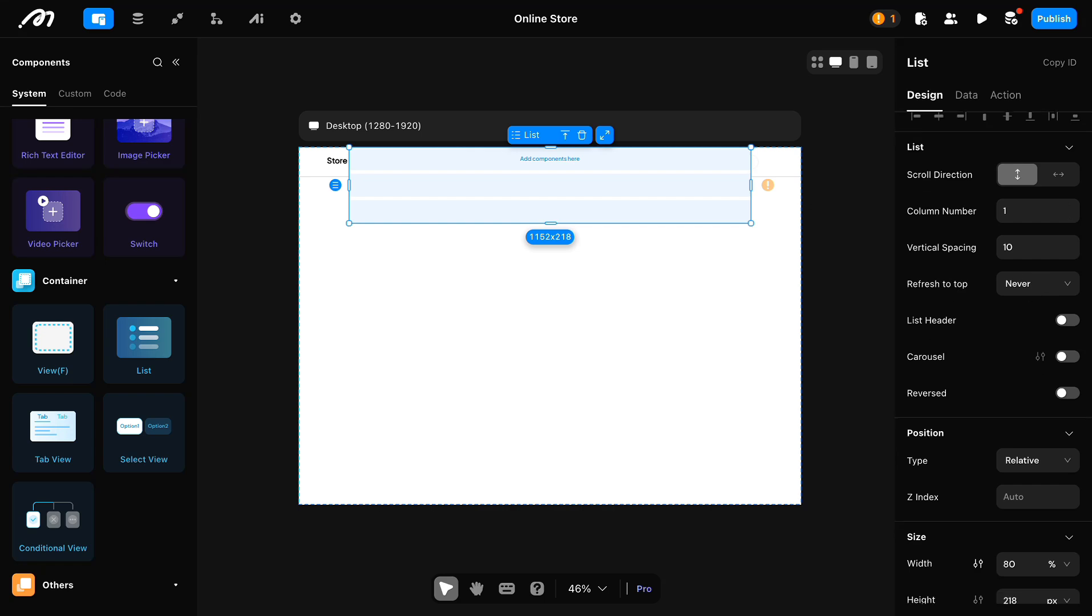
double_click(1011, 211)
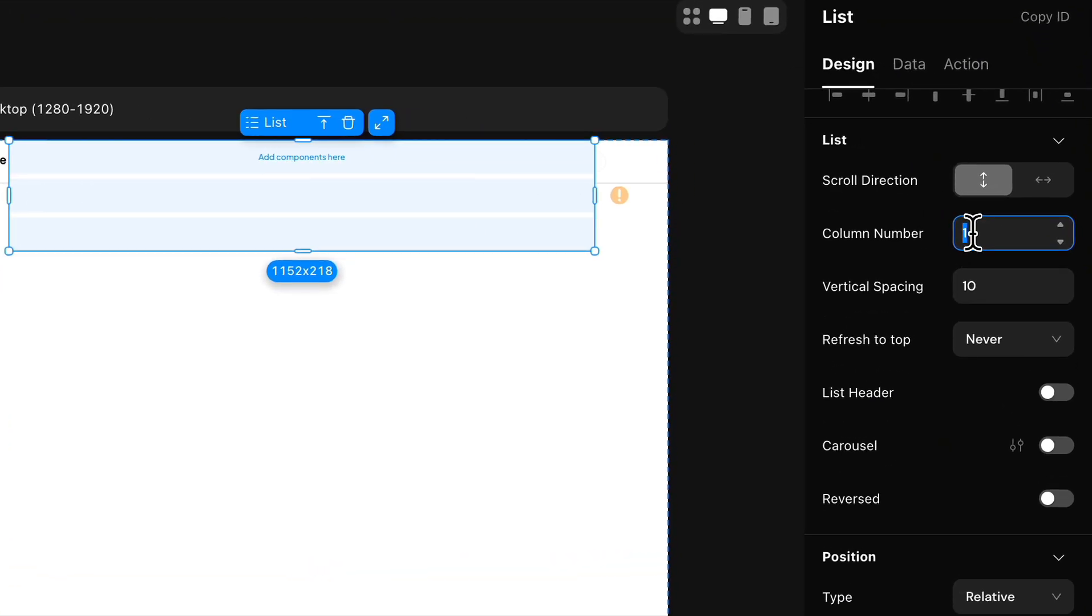
text(4)
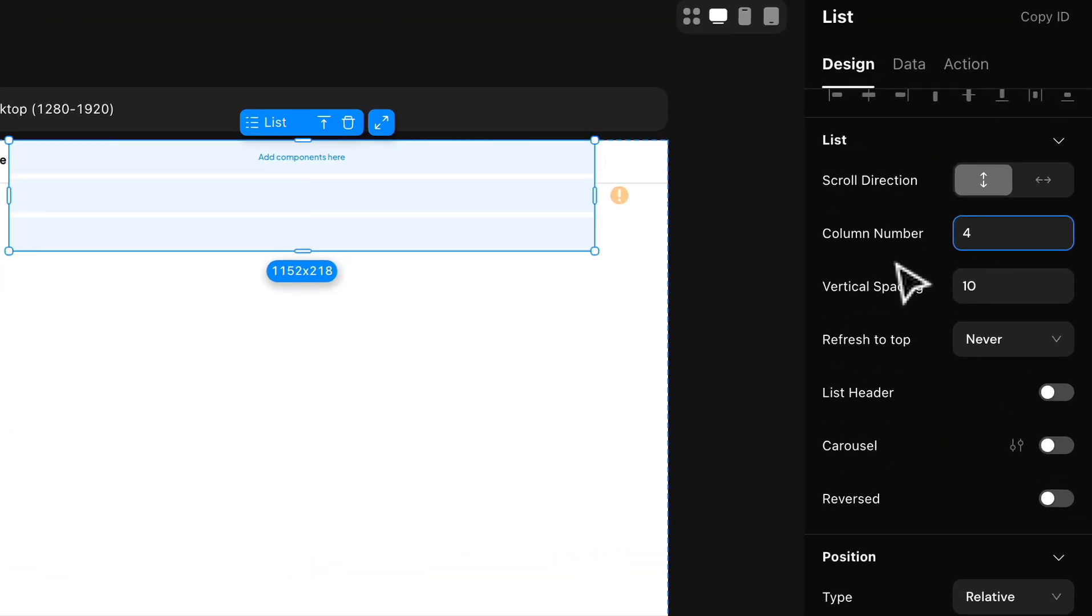
key(Return)
Step: Set the list's width to 90%
scroll(901, 348, down, 1)
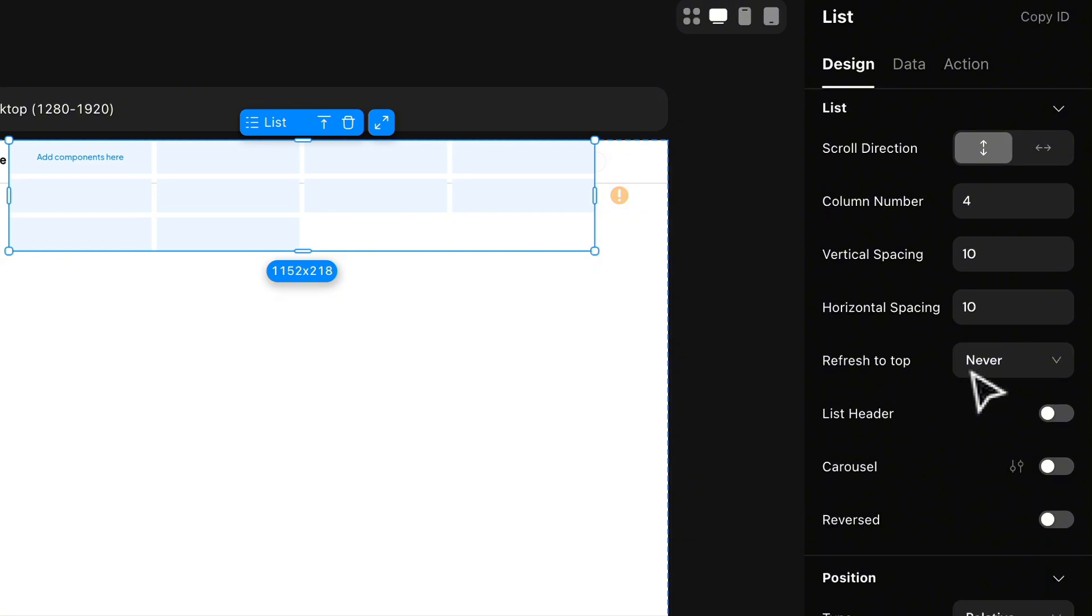
scroll(921, 390, down, 2)
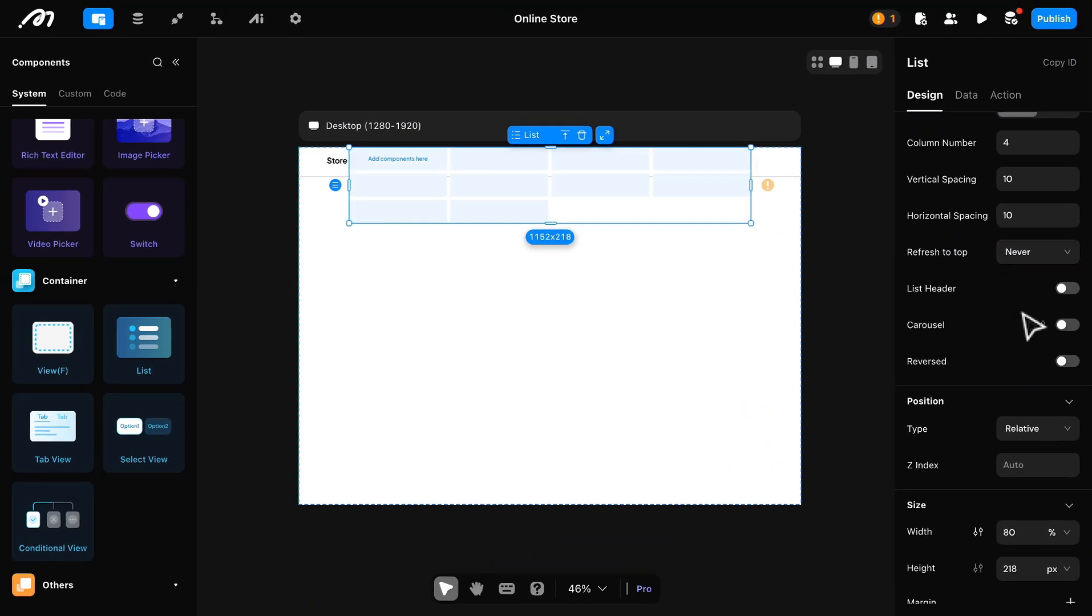
scroll(1032, 325, down, 3)
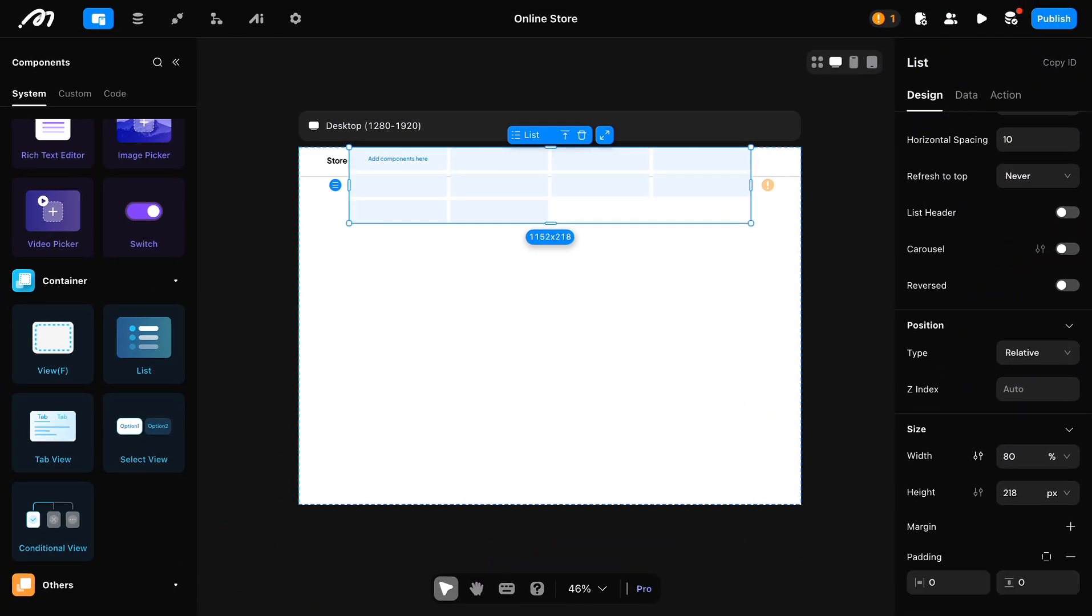
click(1014, 463)
double_click(1013, 464)
text(90)
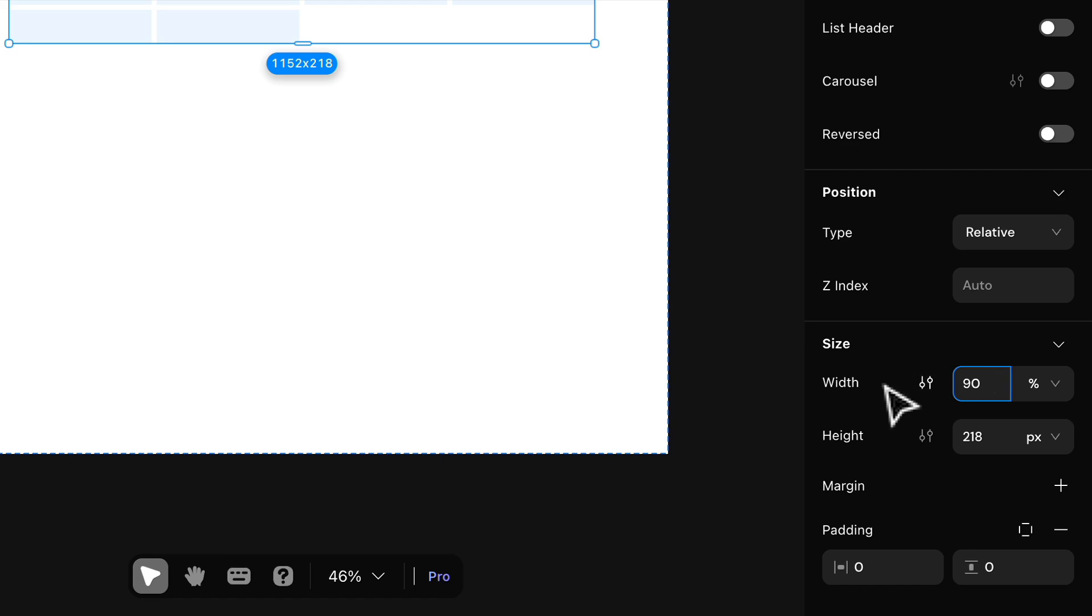
key(Return)
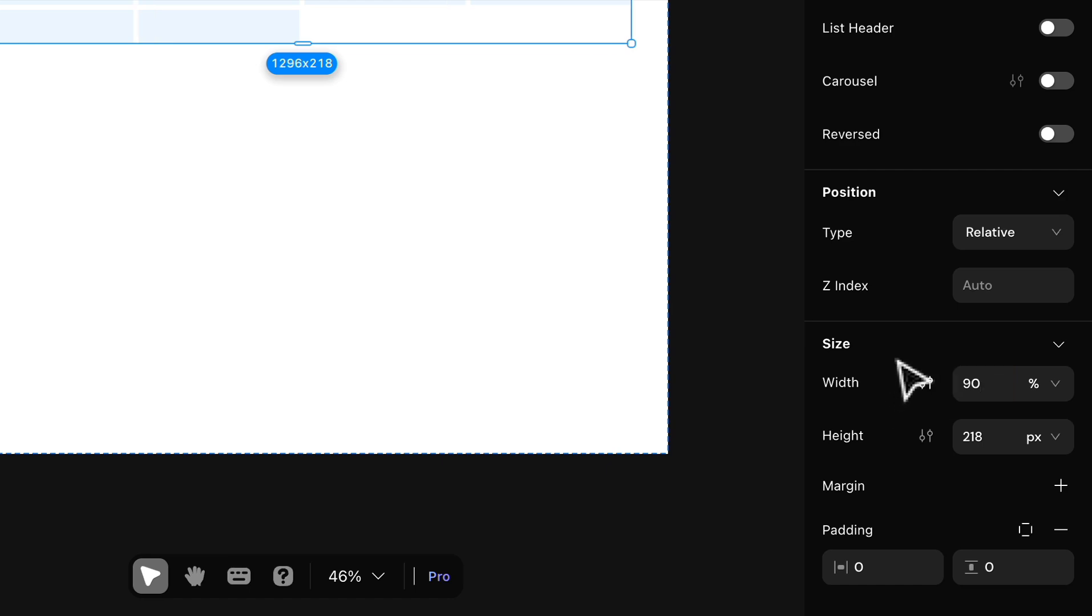
Step: Try the fit option for the list's height, and set the height to 80% instead
click(1055, 438)
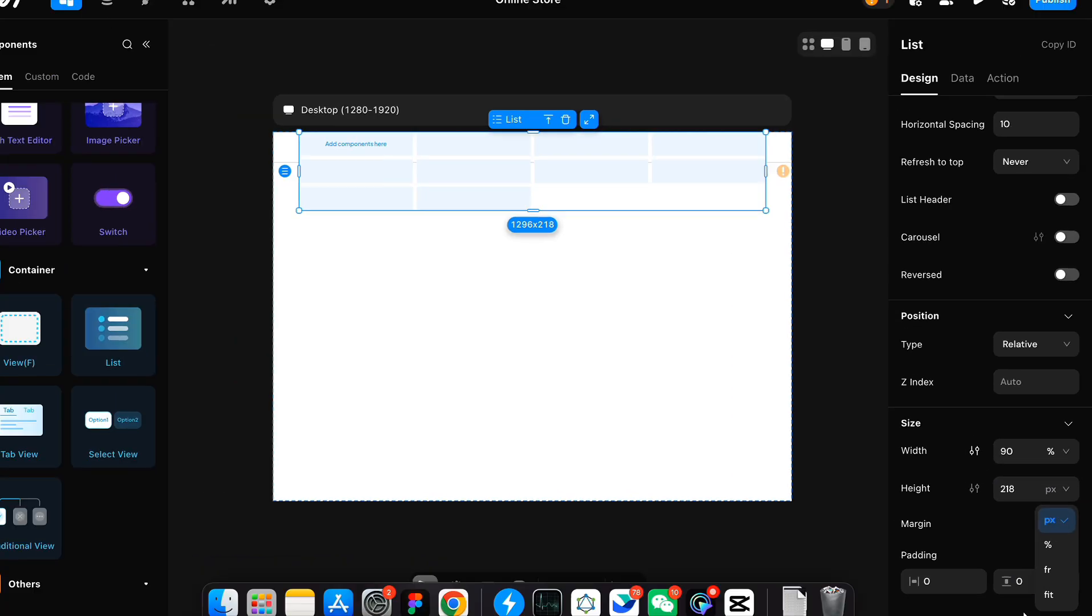
click(1030, 586)
click(1061, 500)
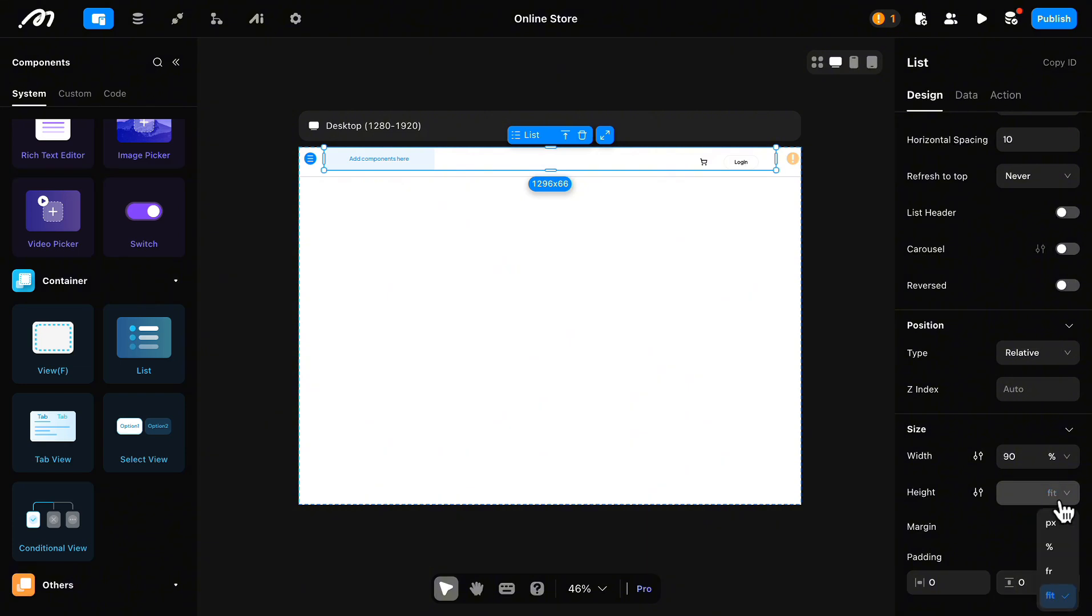
click(1055, 548)
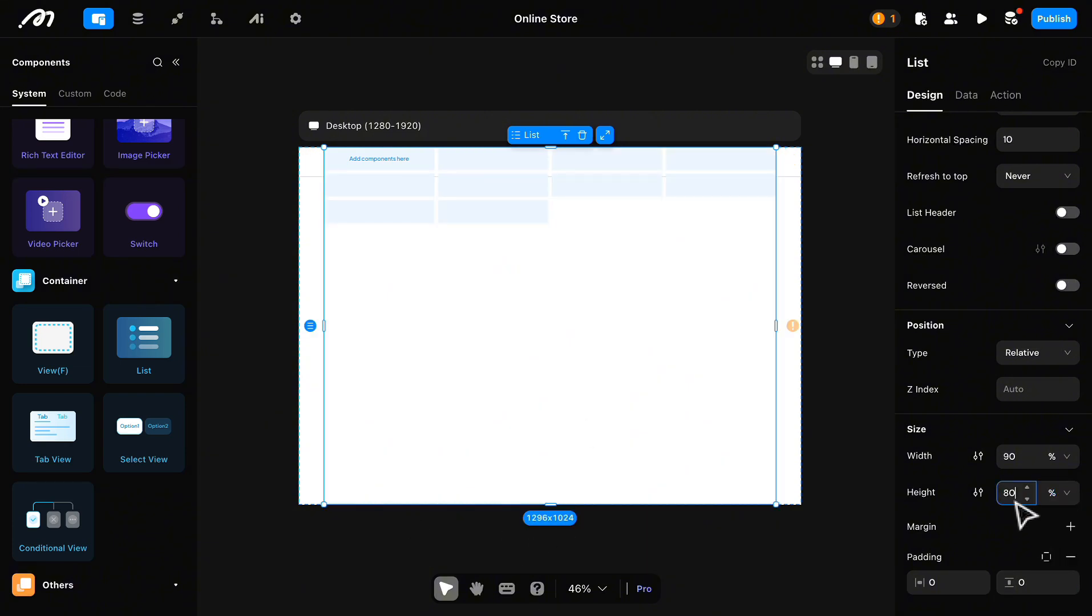
click(979, 428)
scroll(1010, 450, down, 5)
scroll(1006, 354, up, 5)
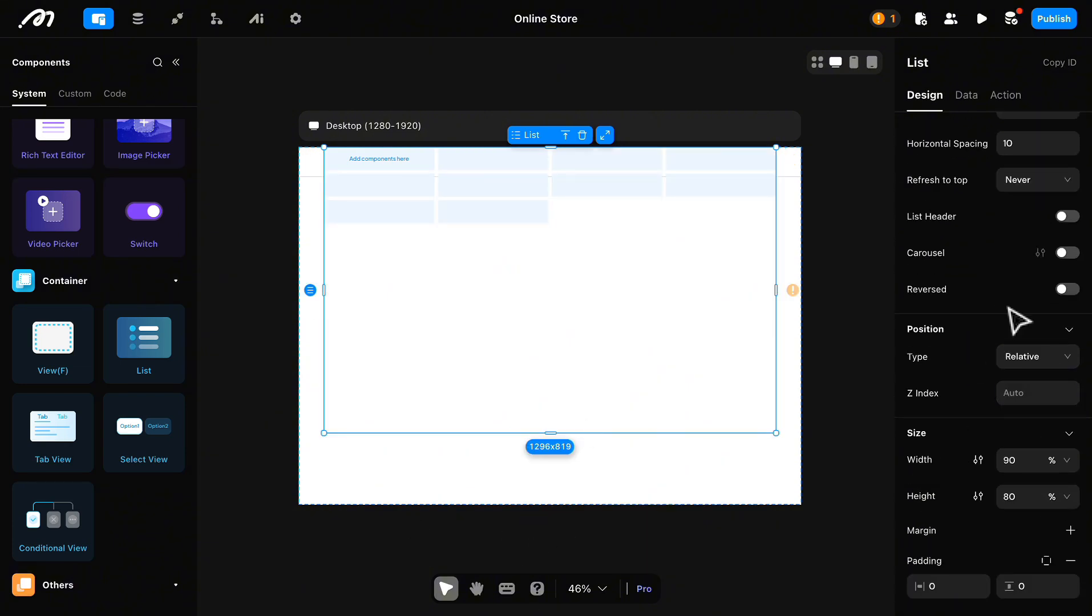
Step: Set the product listing page's vertical layout alignment to centered in both directions
scroll(1016, 321, up, 3)
click(760, 136)
scroll(1016, 399, down, 2)
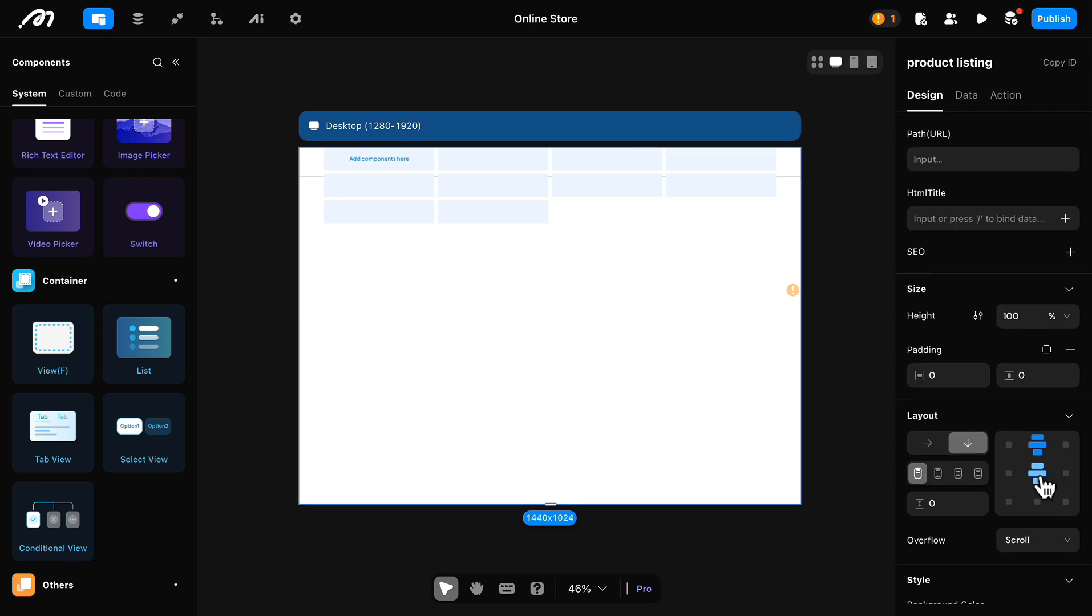
click(1040, 476)
Step: Check the error reported for the list, and bind the list to the product data model with a Remote data source
click(613, 327)
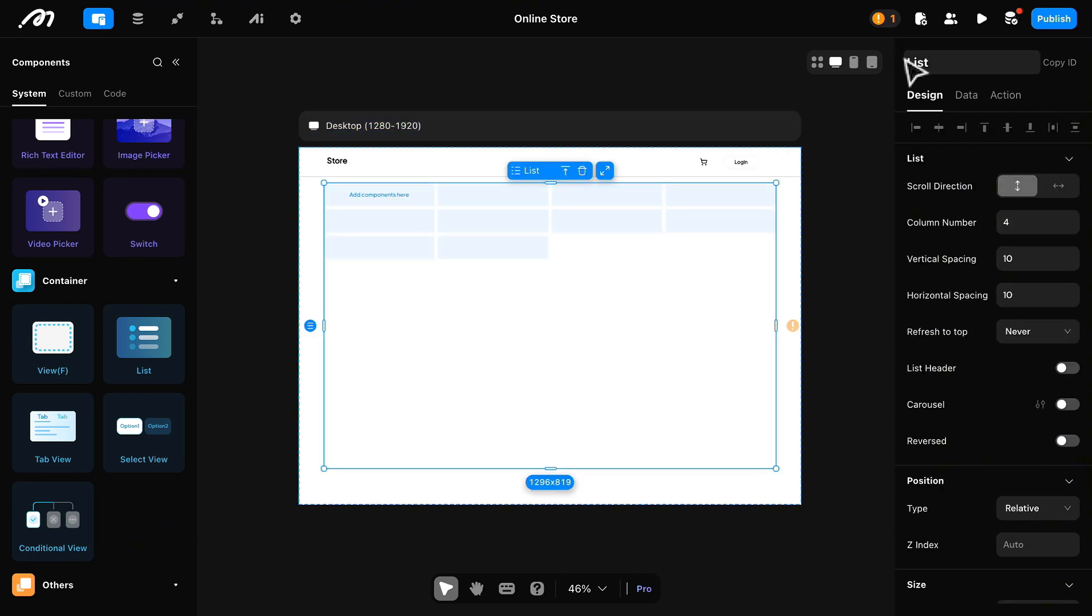
click(884, 22)
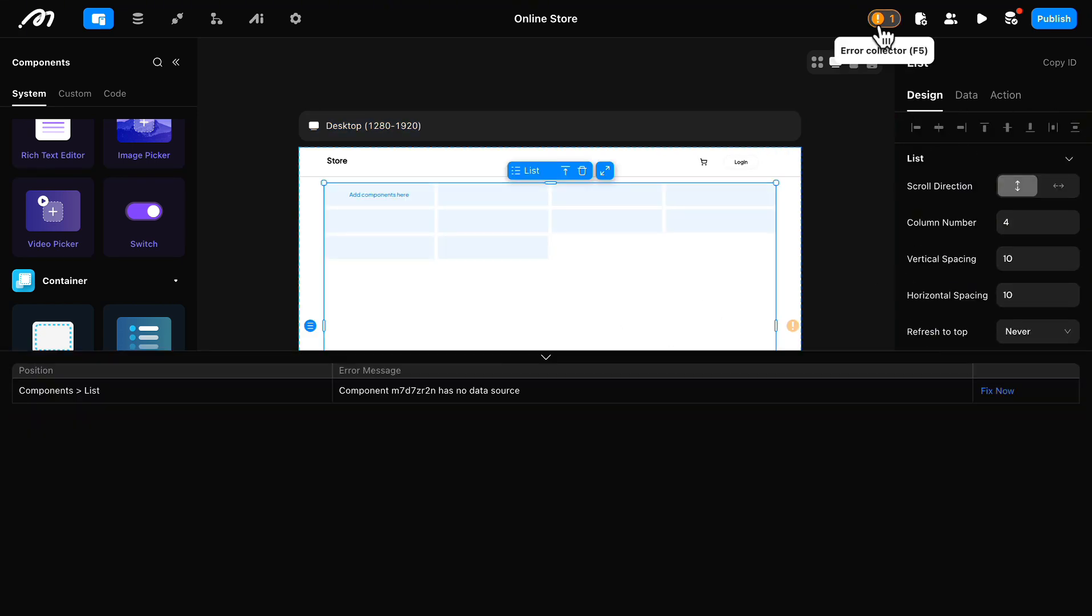
click(548, 360)
click(966, 99)
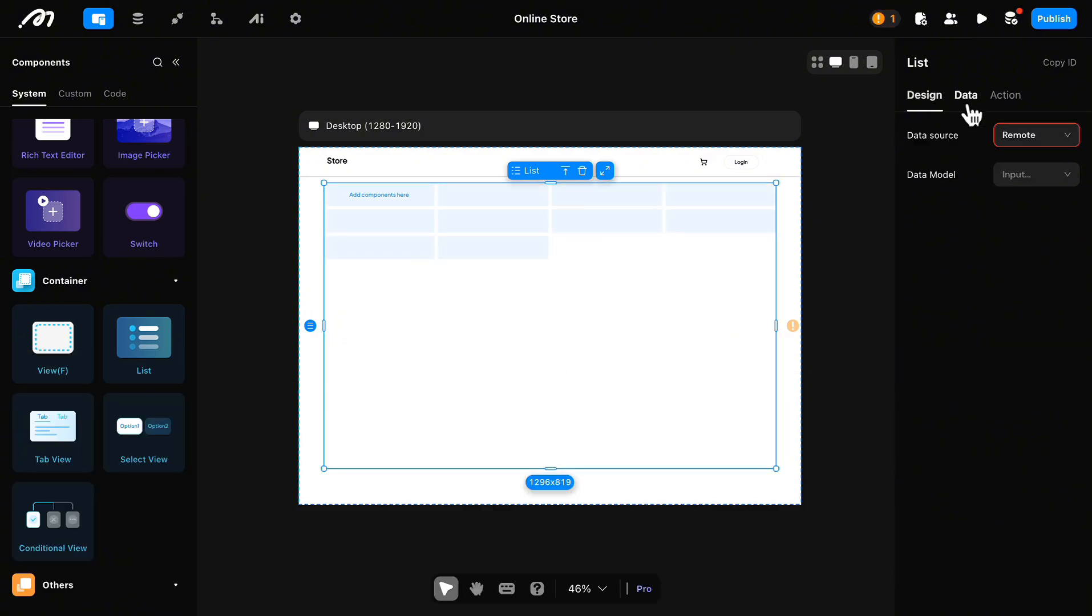
click(1065, 159)
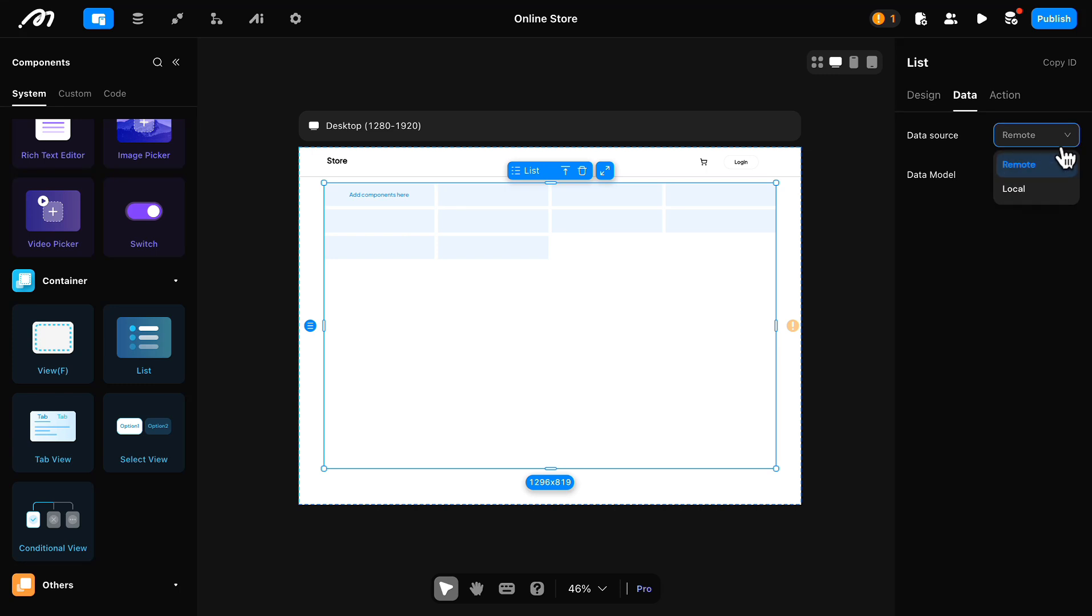
click(1065, 162)
click(1065, 174)
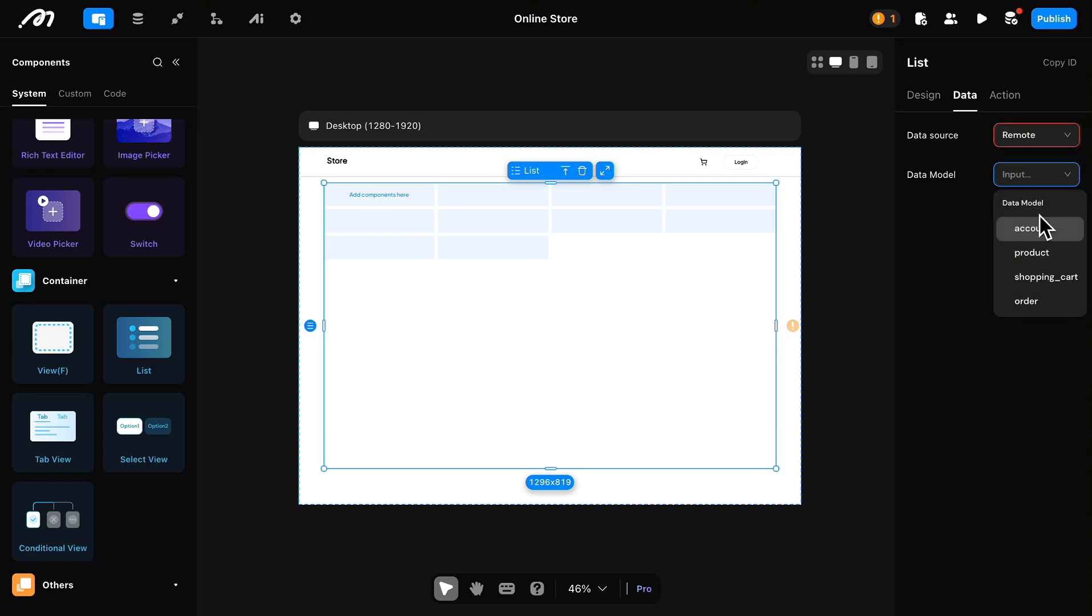
click(1038, 253)
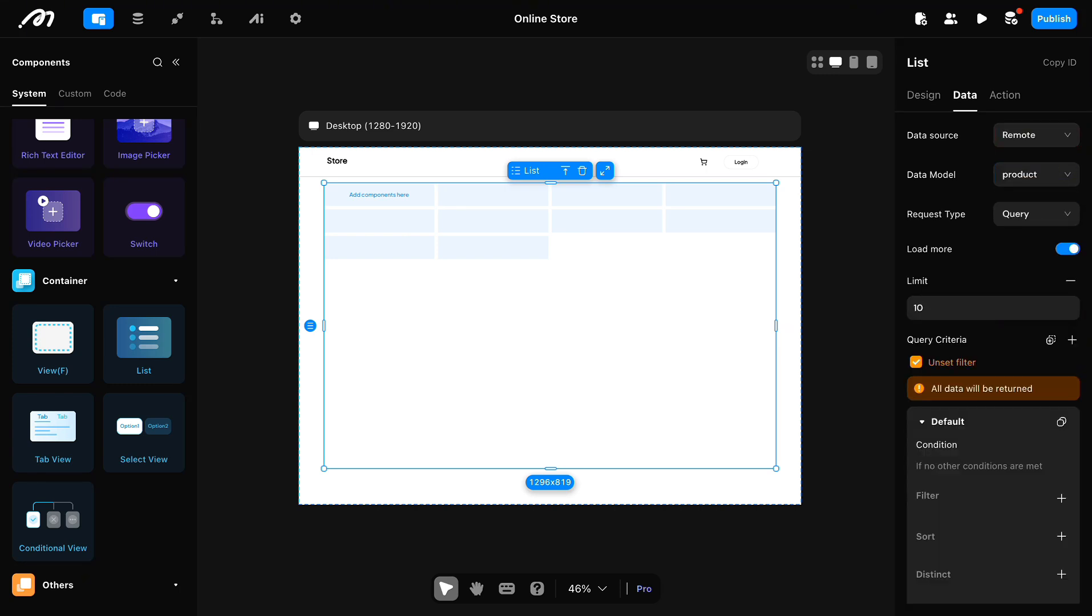
Step: Remove the record limit from the list's product query
scroll(983, 409, down, 2)
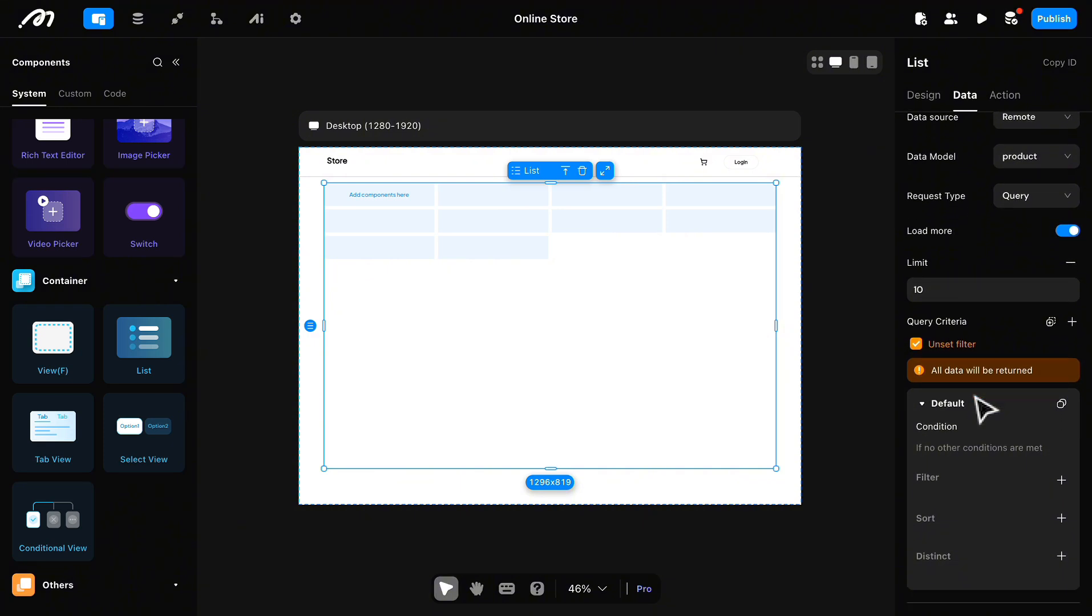
scroll(970, 320, down, 1)
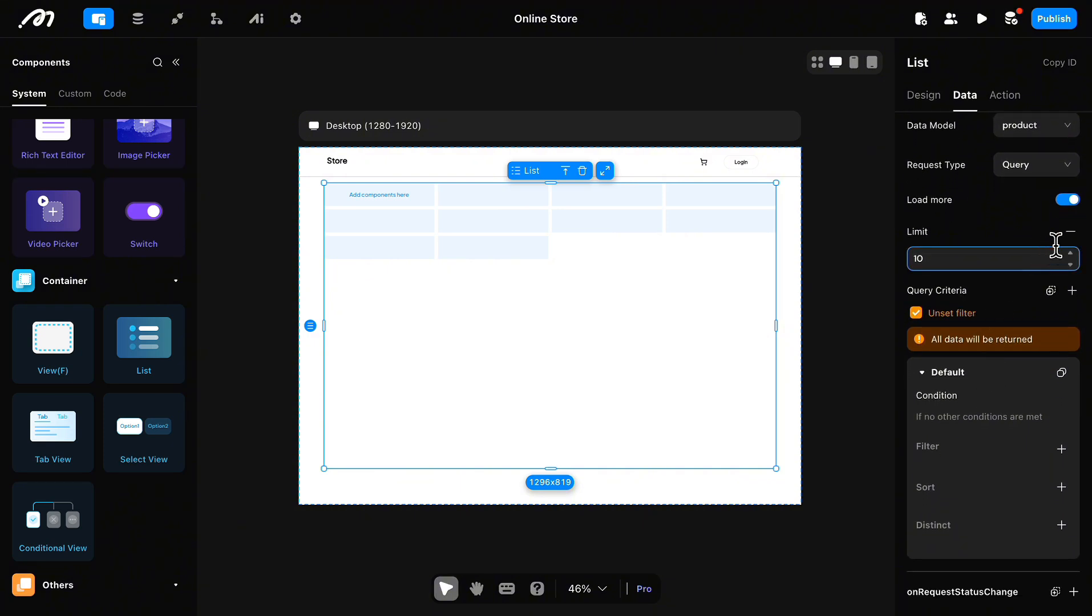
click(1071, 231)
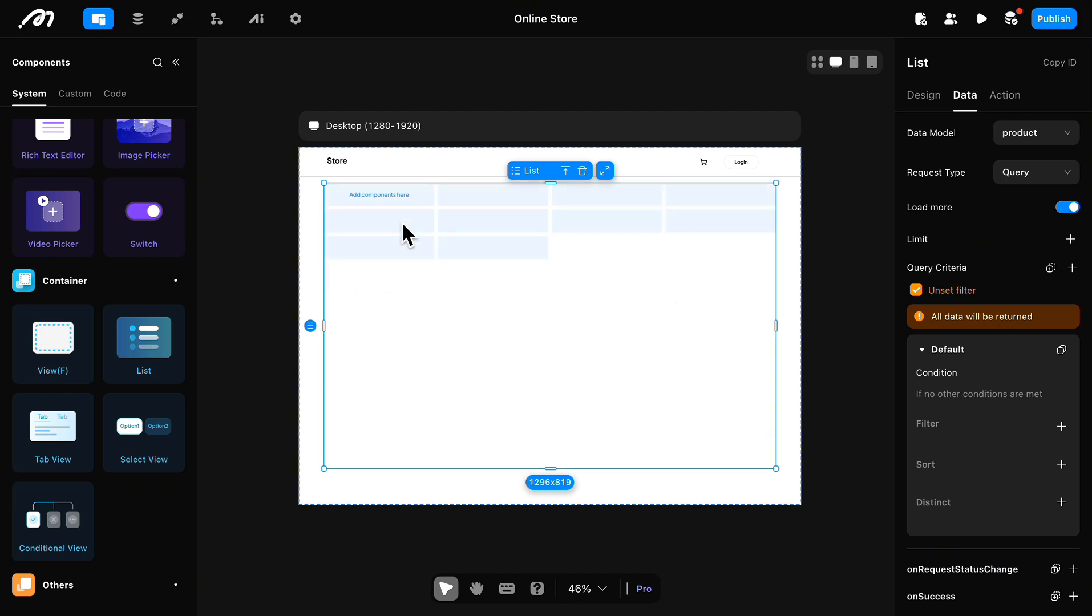
Step: Set the list item's height to 50%
click(394, 195)
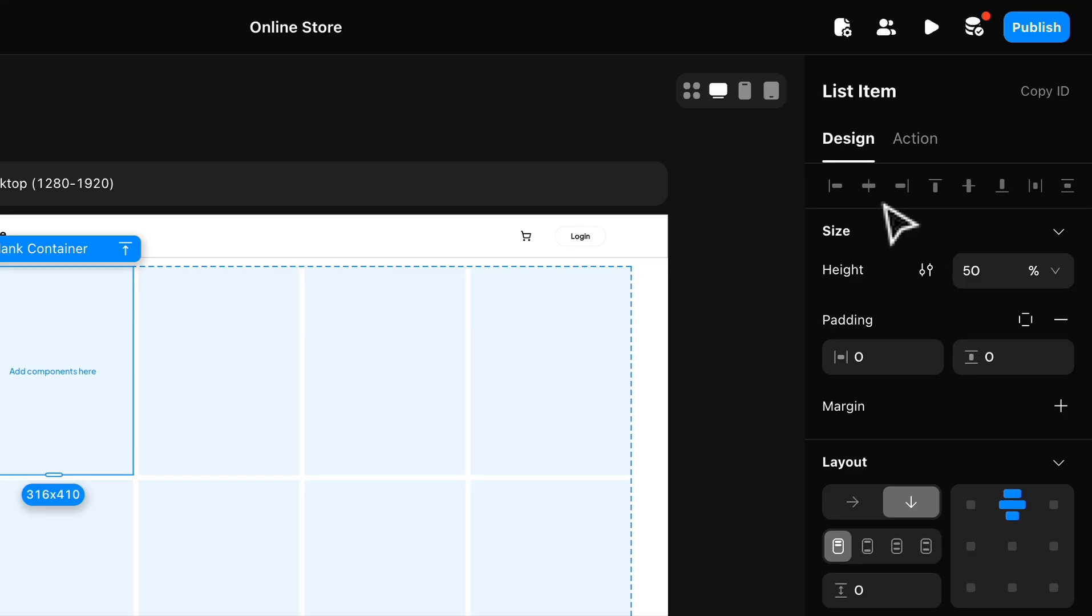
scroll(931, 197, down, 1)
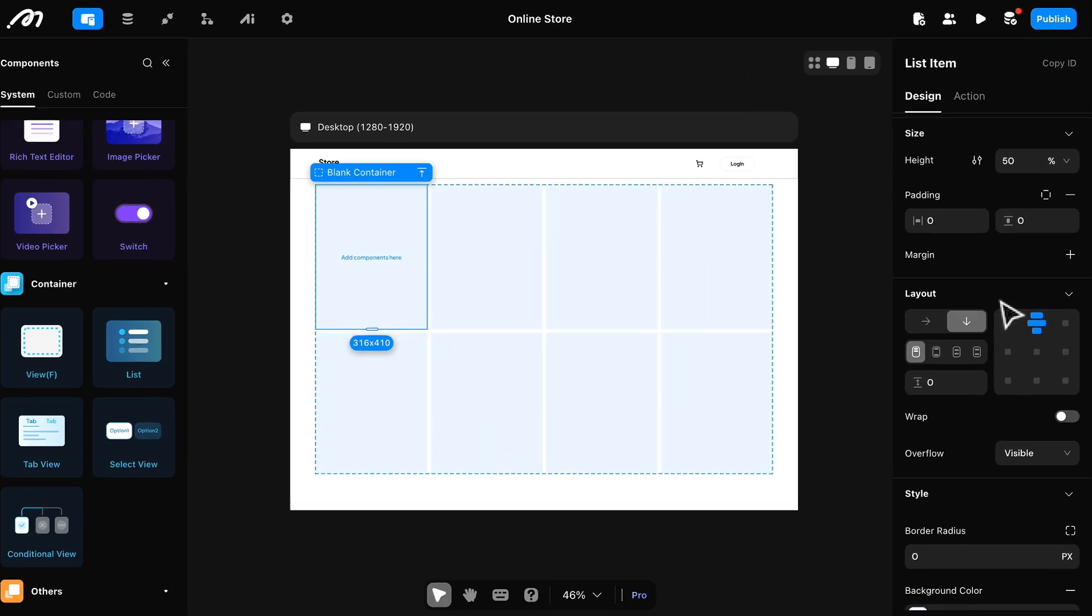
scroll(1027, 270, up, 1)
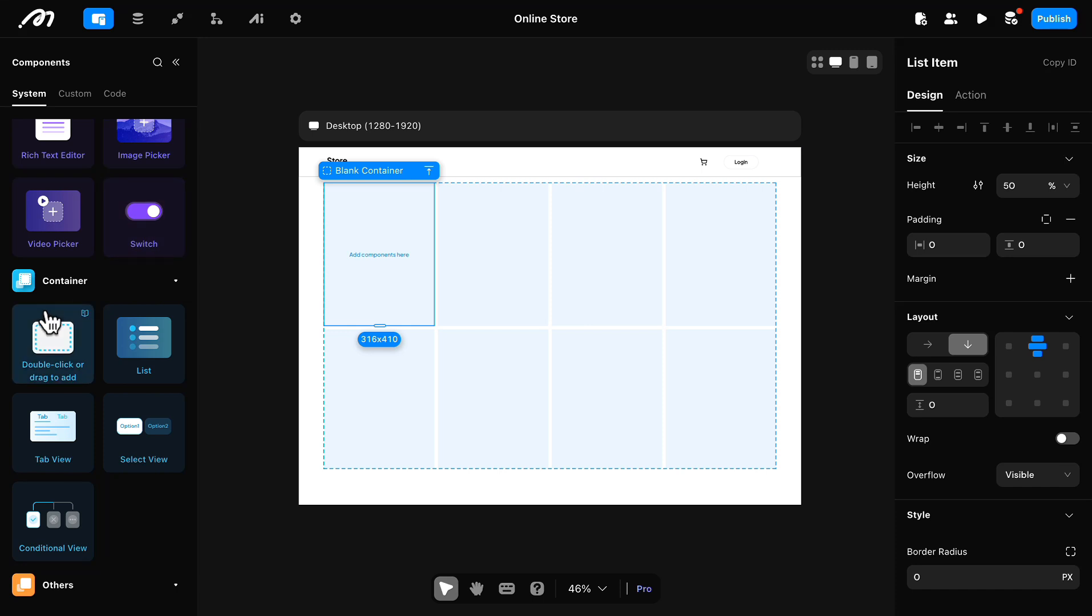
Step: Add an image component to the first list item and name it product_Image
scroll(55, 311, up, 5)
scroll(55, 291, up, 5)
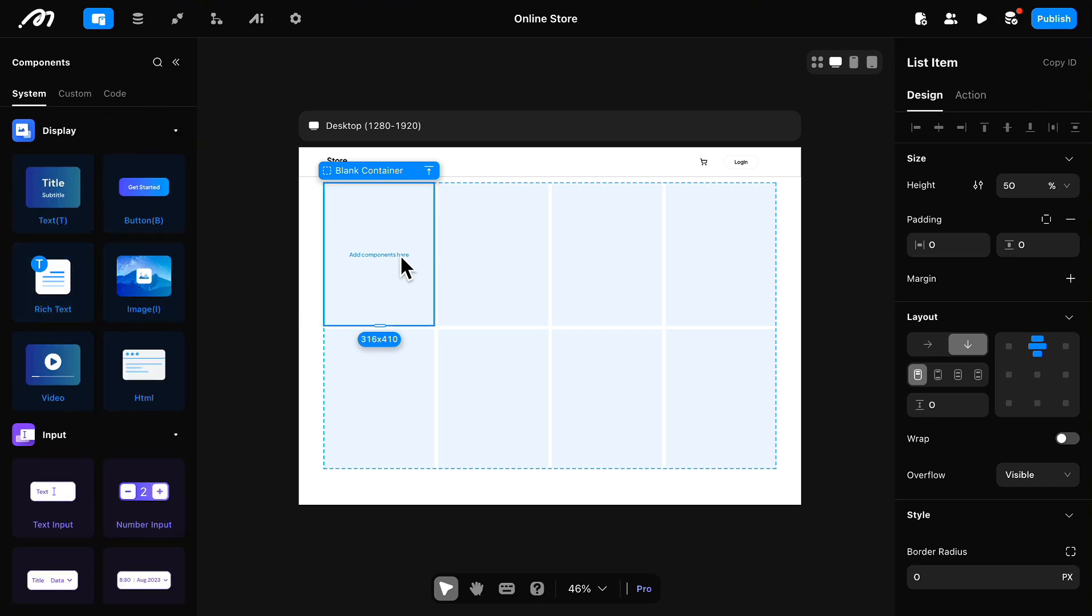
scroll(404, 259, up, 3)
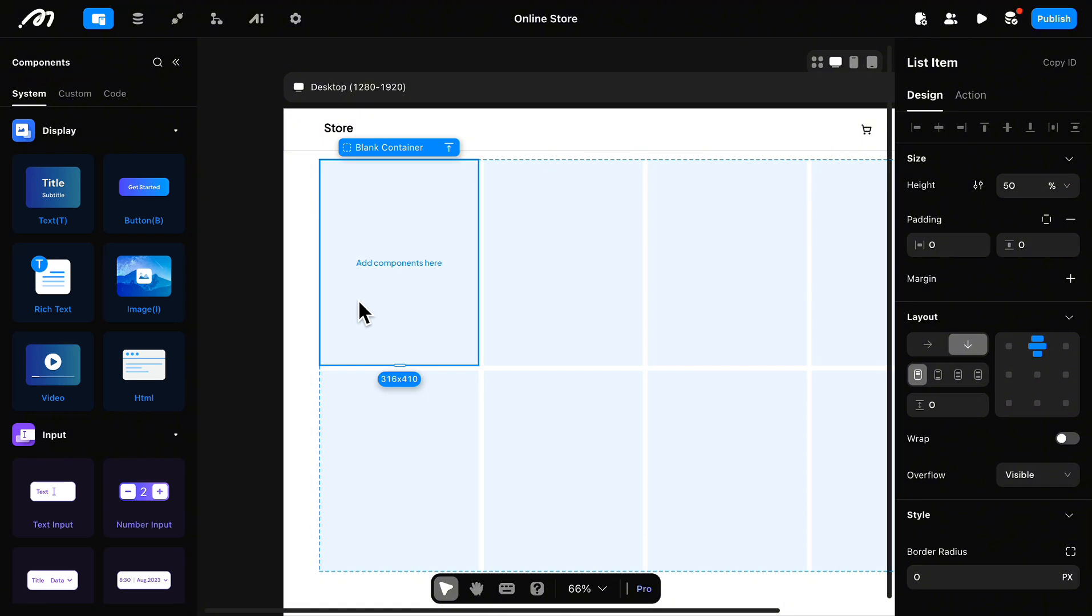
drag(294, 292, 405, 215)
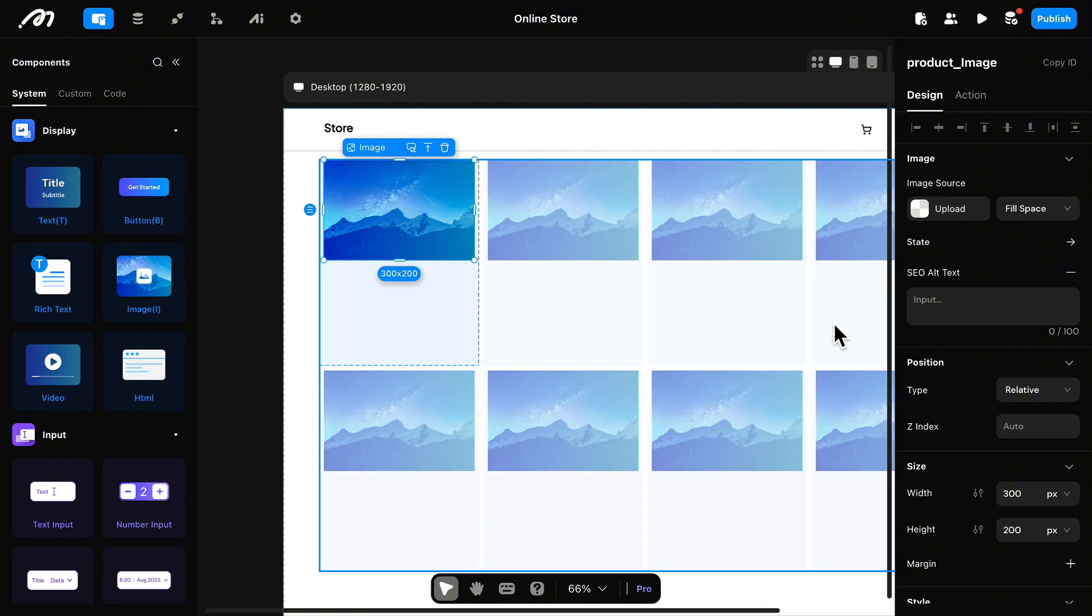
Step: Resize the product image in the list item to about 278 x 288 px
scroll(978, 339, down, 5)
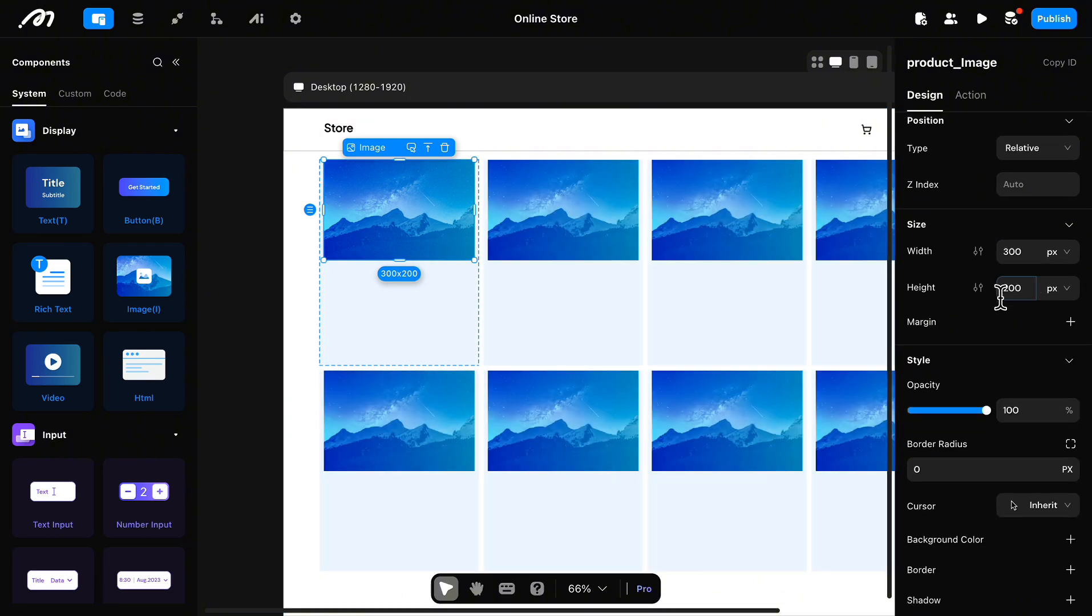
scroll(1010, 342, down, 2)
scroll(1010, 342, up, 2)
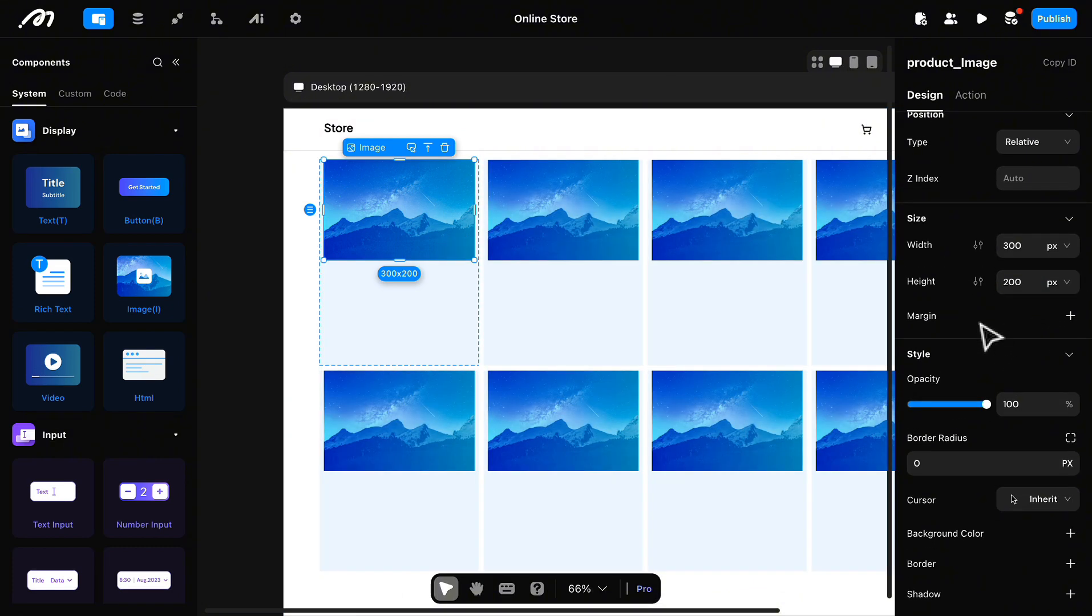
drag(405, 261, 402, 305)
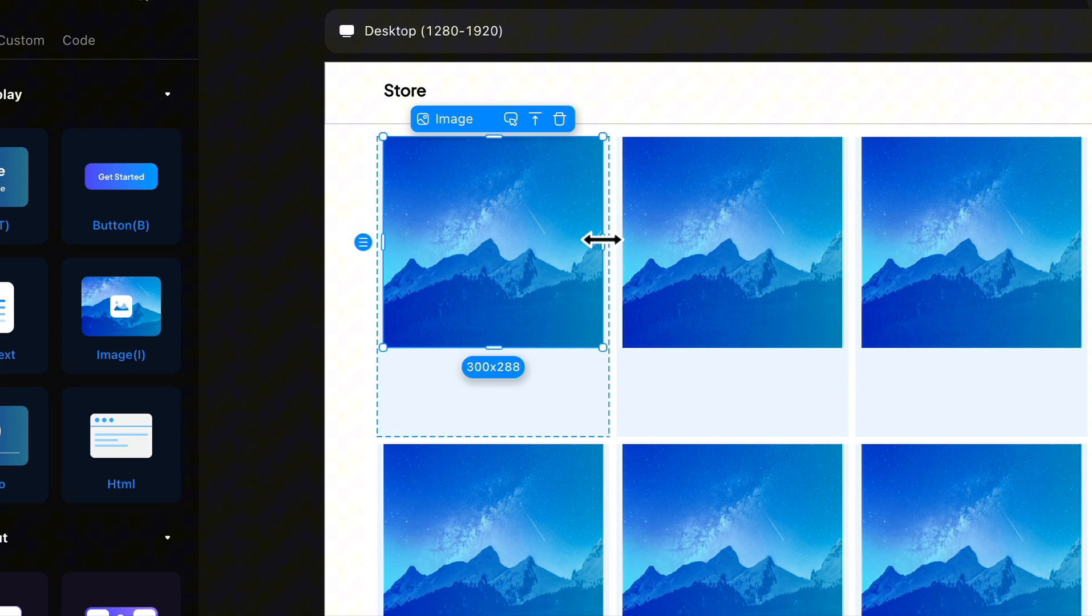
drag(602, 239, 586, 243)
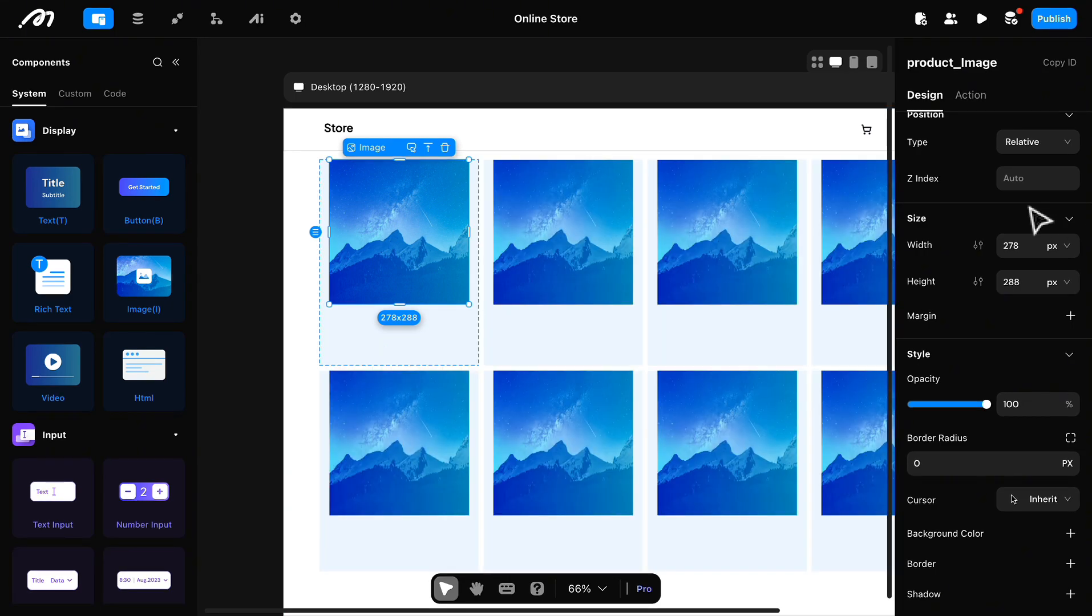
Step: Switch the product image's source to data binding and bind it to the list item's product_image field
scroll(1039, 219, up, 5)
click(952, 208)
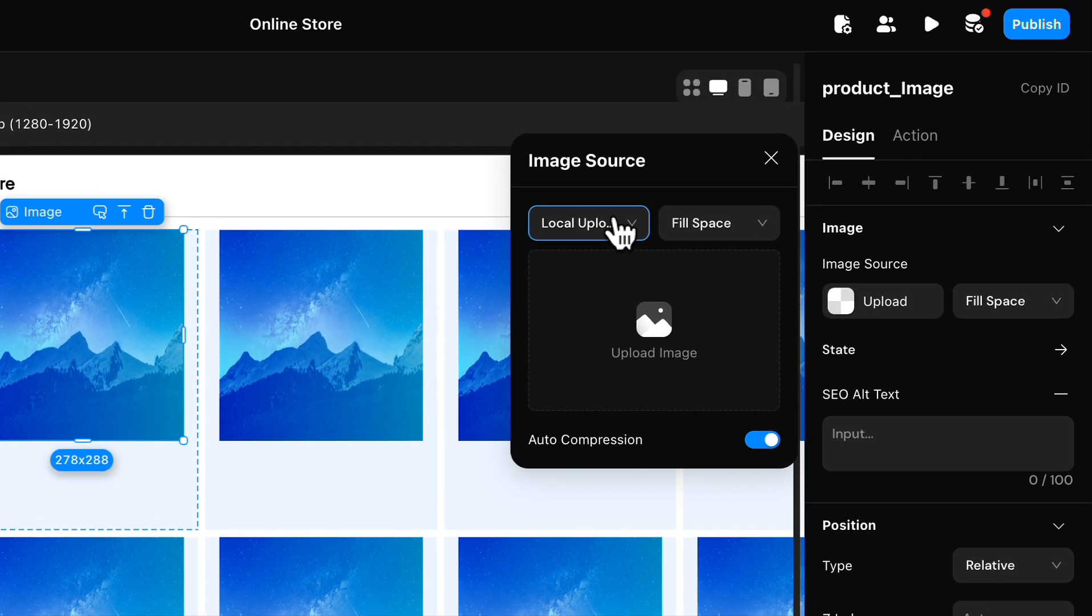
click(746, 155)
click(577, 306)
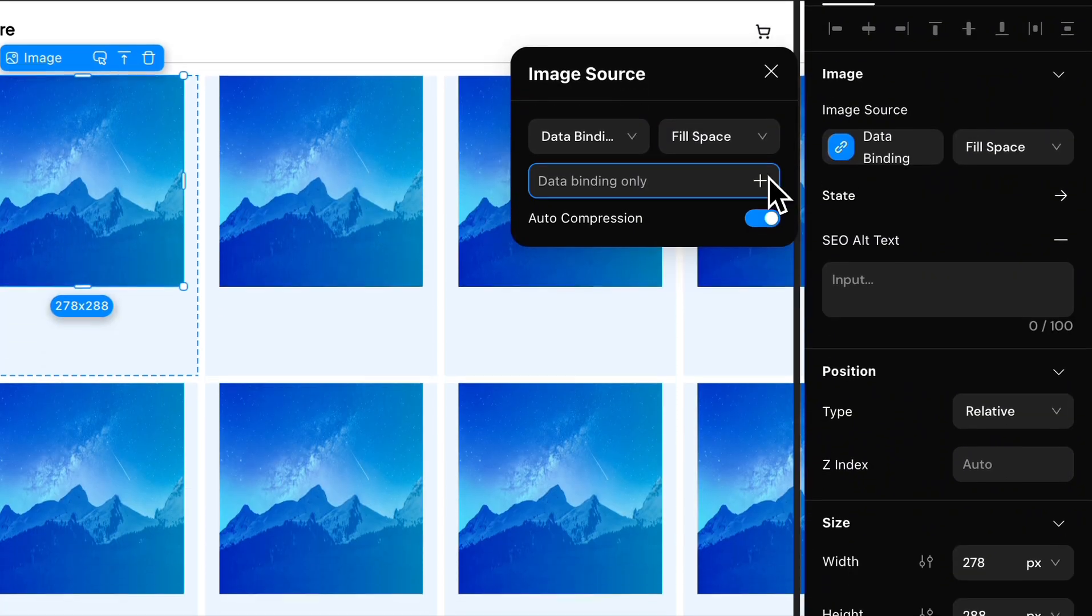
click(760, 338)
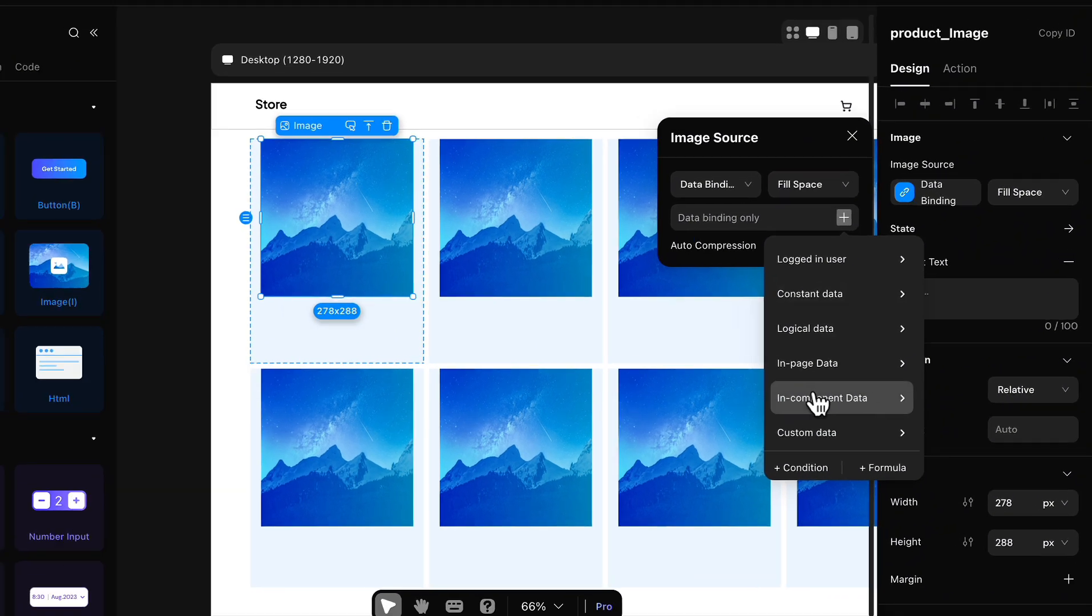
mouse_move(769, 406)
mouse_move(933, 414)
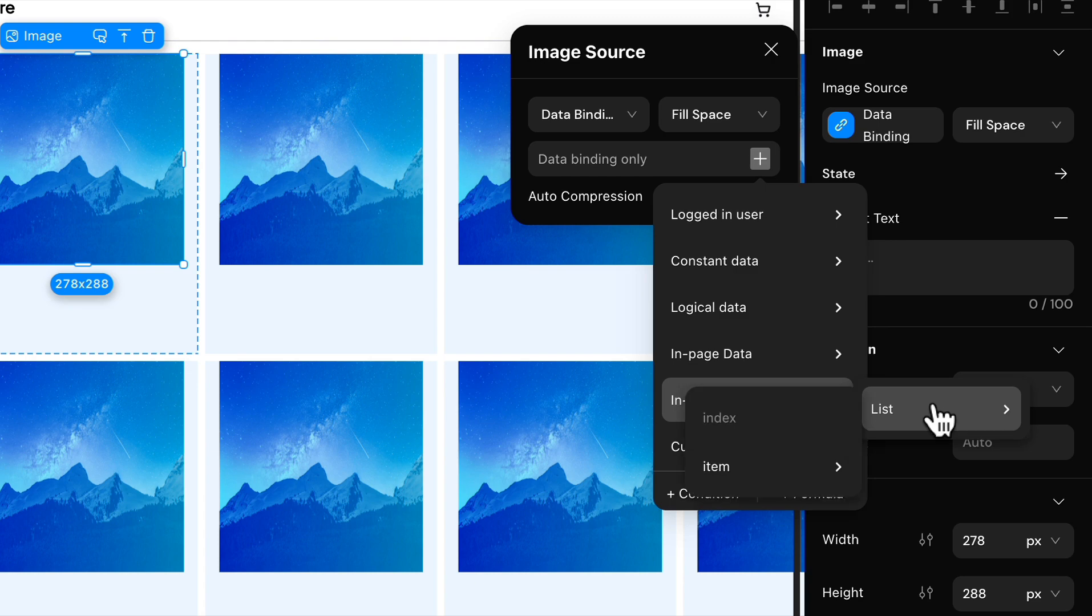
mouse_move(799, 473)
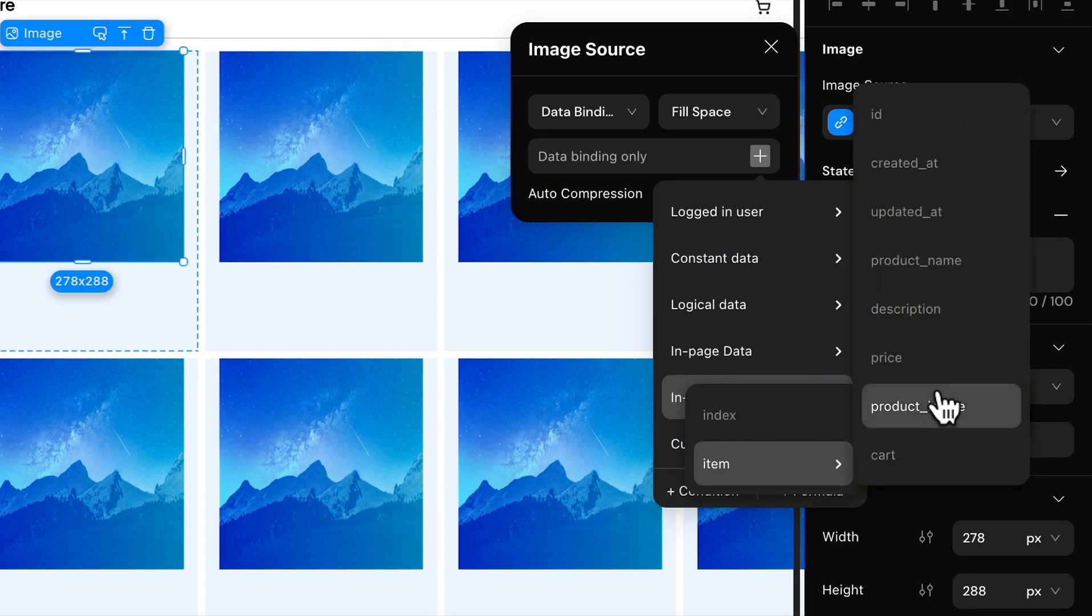
click(890, 406)
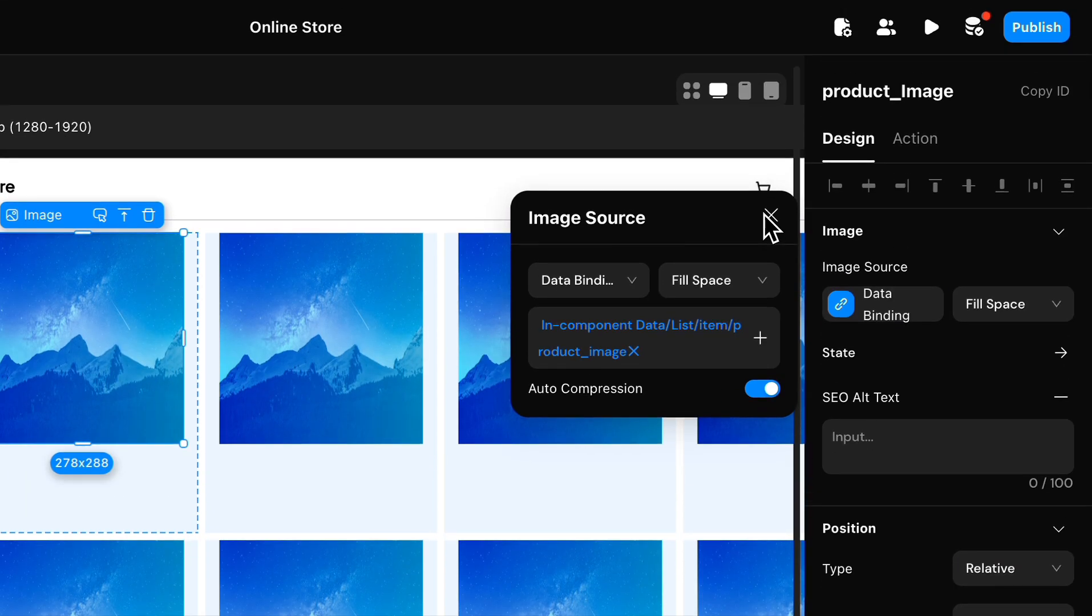
click(770, 201)
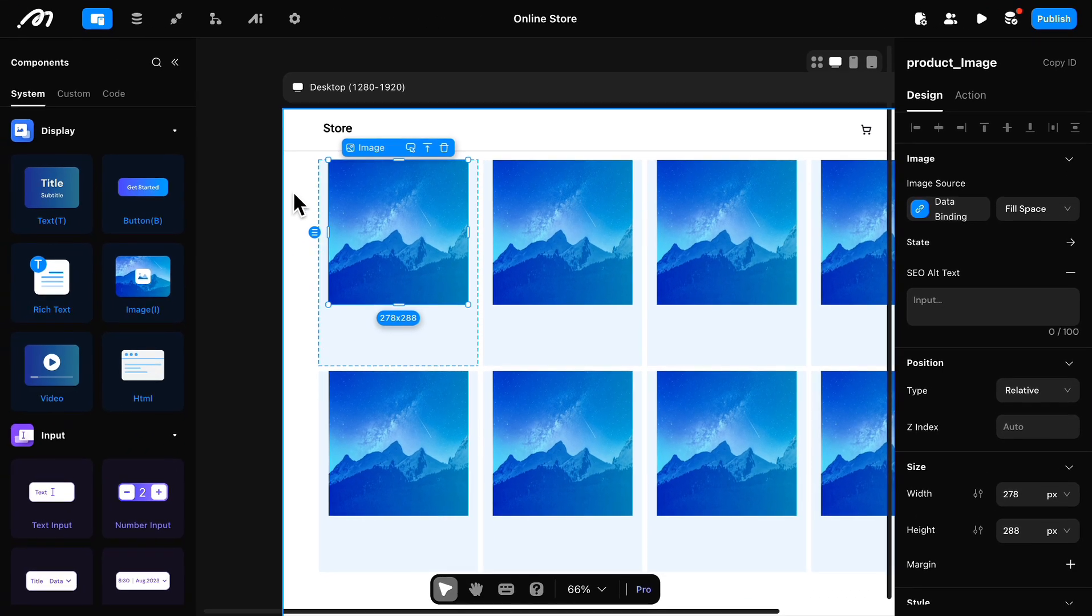
Step: Rename the list on the product listing page to product_List
click(294, 194)
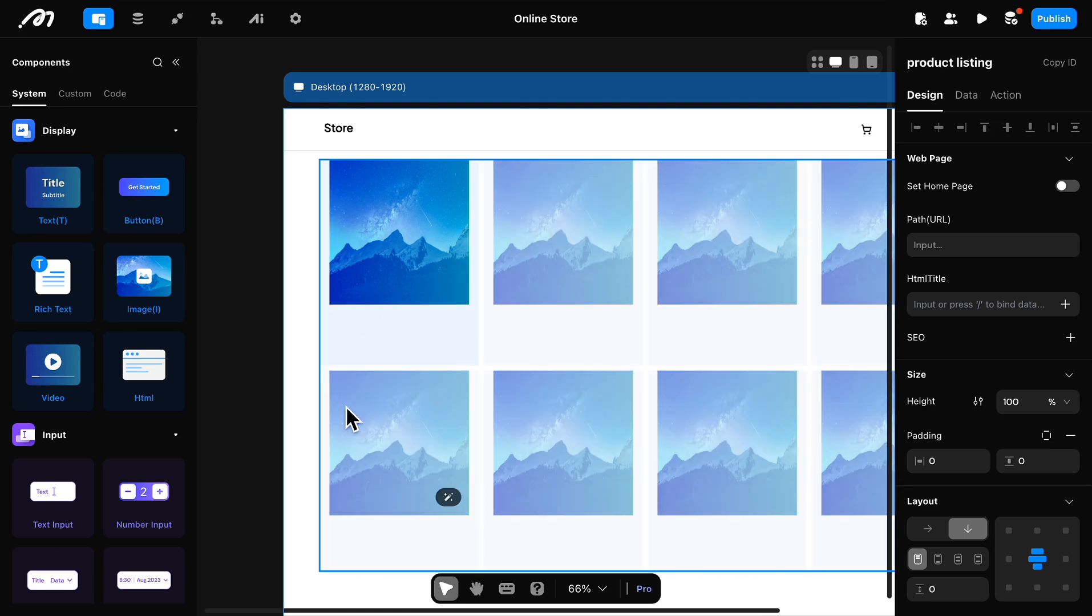
click(334, 406)
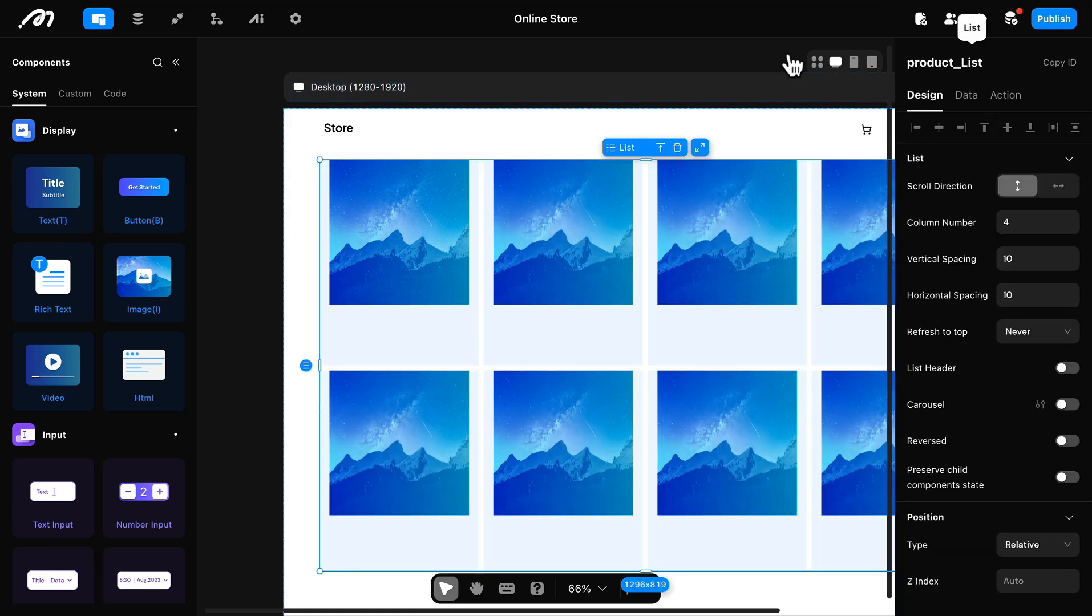
click(634, 65)
Step: Add two text components below the image in the first list item
click(362, 313)
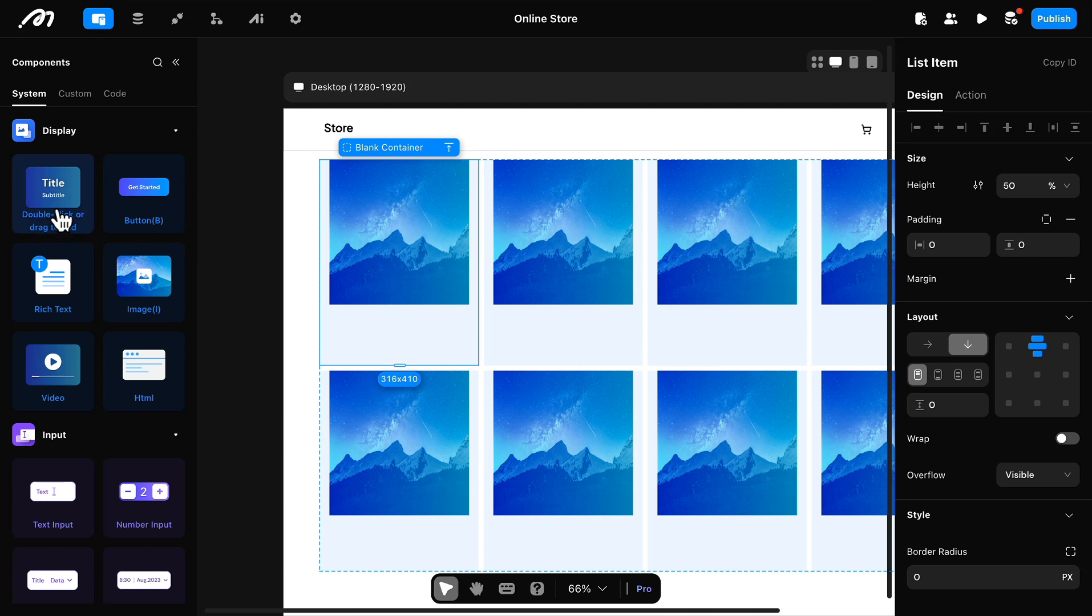
drag(43, 219, 400, 325)
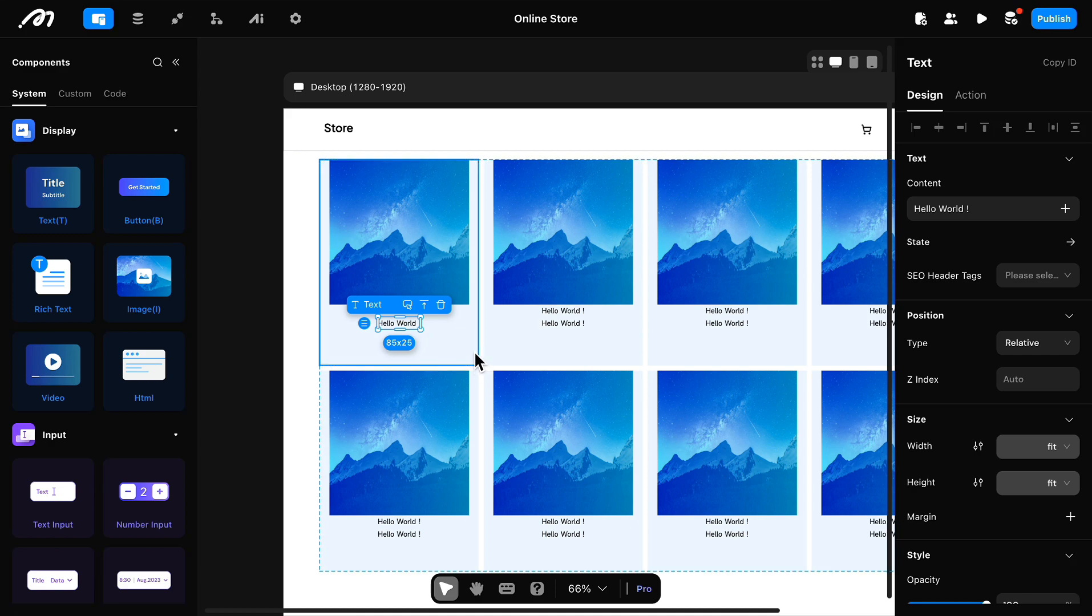
click(439, 336)
Step: Set the upper text's width to 278 px to match the product image
click(408, 314)
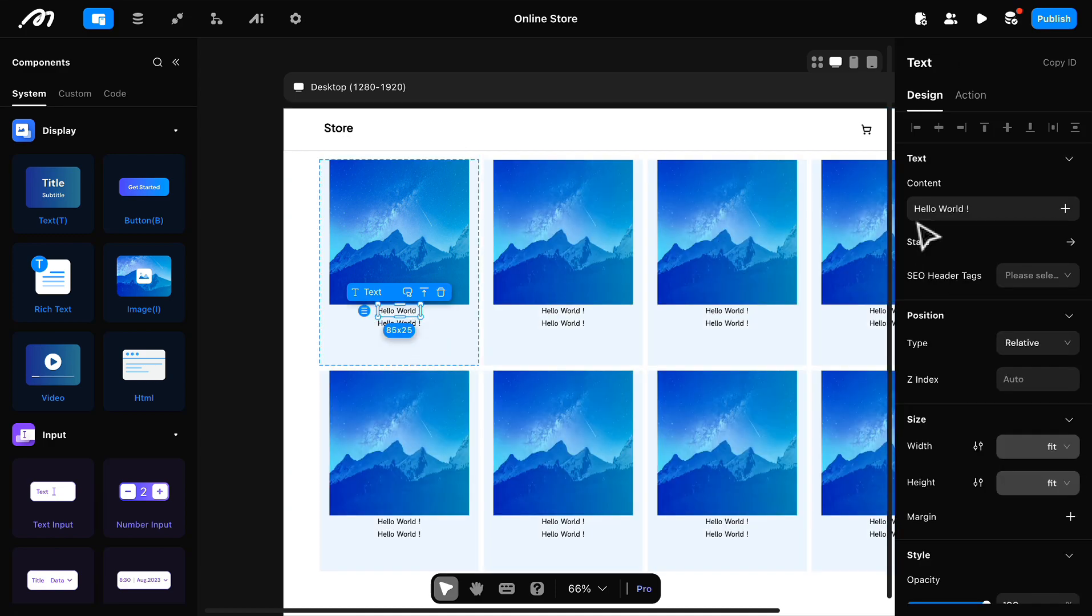
click(1060, 448)
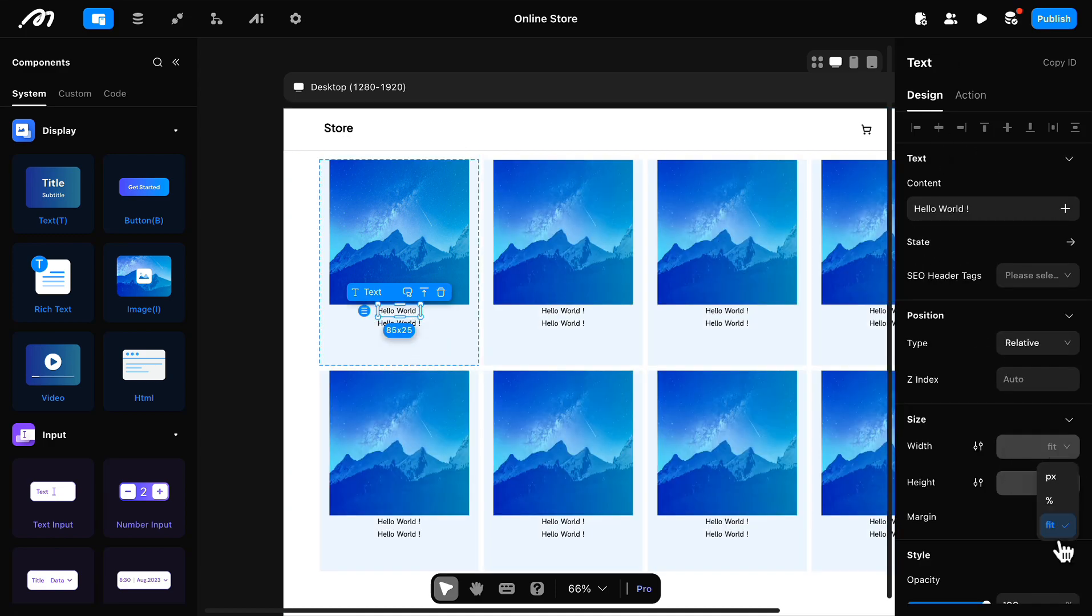
click(1052, 475)
click(390, 212)
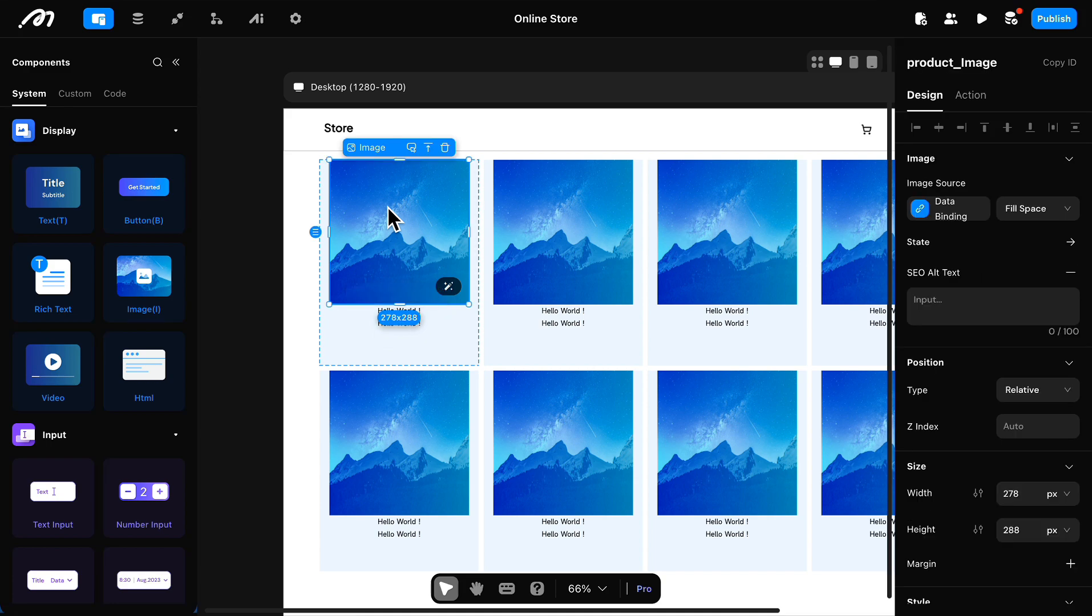
click(372, 312)
double_click(1018, 446)
text(278)
Step: Set the lower text's width to a fixed 278 px
click(386, 324)
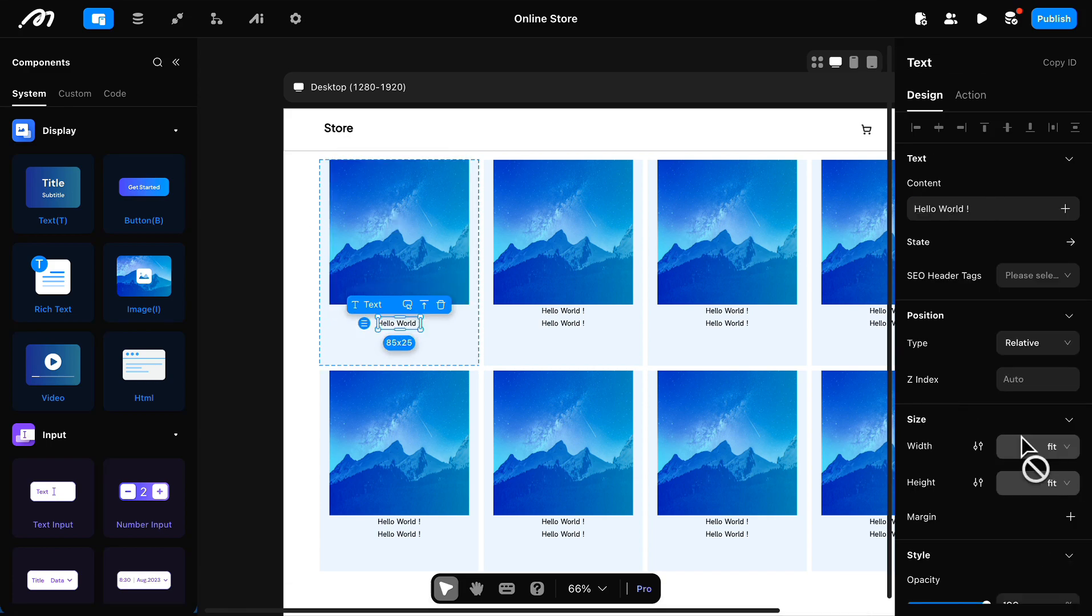
click(1061, 447)
click(1063, 473)
double_click(1012, 448)
text(278)
key(Return)
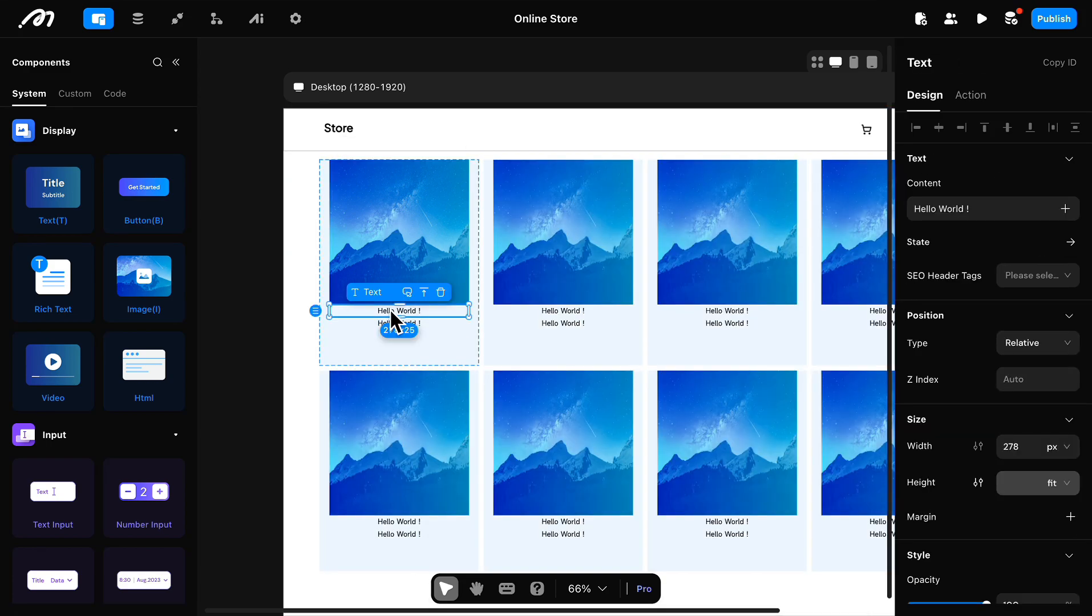
Step: Left-align the upper text below the product image
scroll(921, 439, down, 7)
click(921, 420)
scroll(987, 195, up, 7)
Step: Replace the upper text's default content with a binding to the product_List item's product_name field
click(1000, 209)
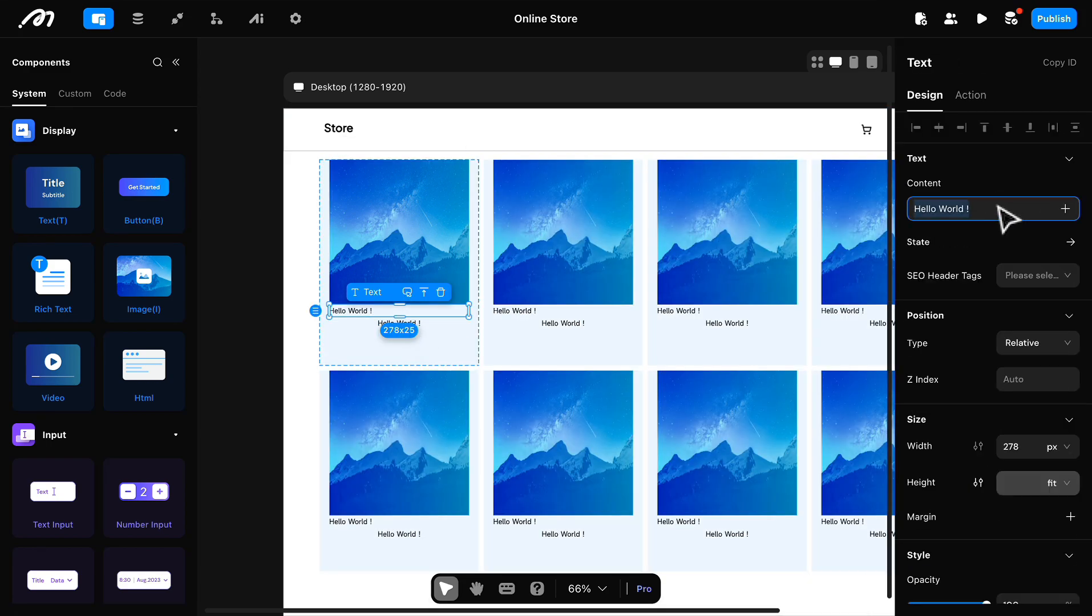
click(1065, 209)
mouse_move(999, 374)
mouse_move(873, 379)
mouse_move(964, 420)
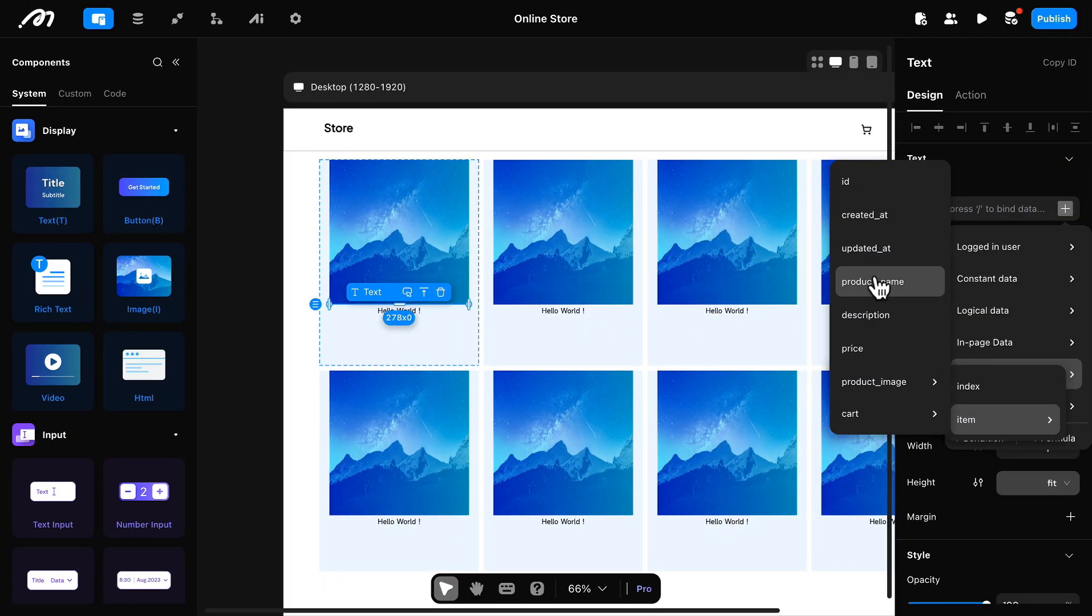
click(879, 283)
Step: Set the product name text's font to Plus Jakarta Sans, Medium weight, size 16
scroll(970, 360, down, 8)
click(962, 362)
click(985, 424)
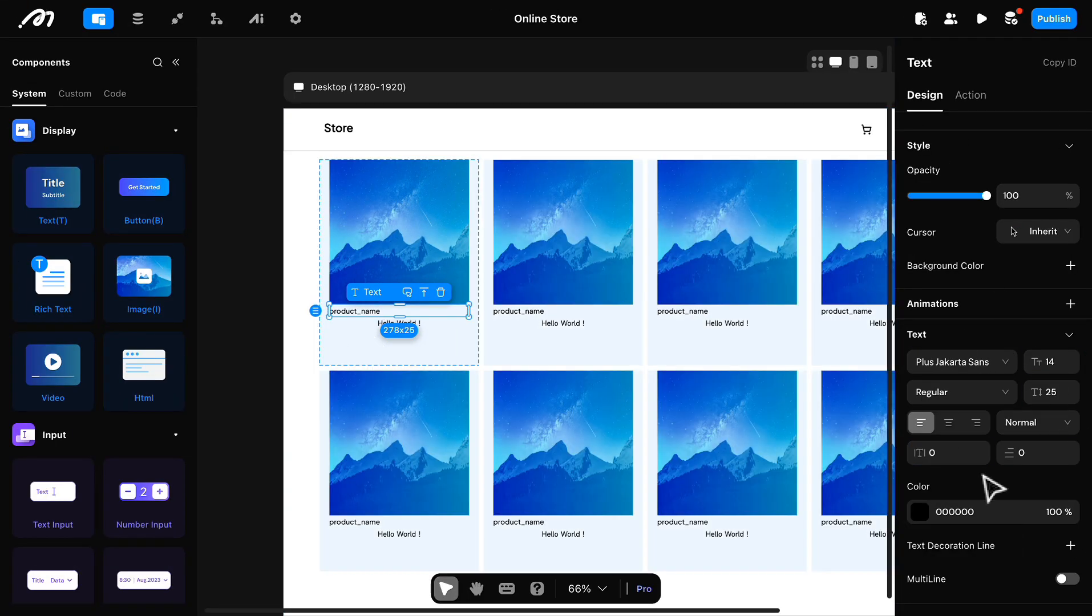
click(964, 393)
click(975, 447)
text(16)
key(Return)
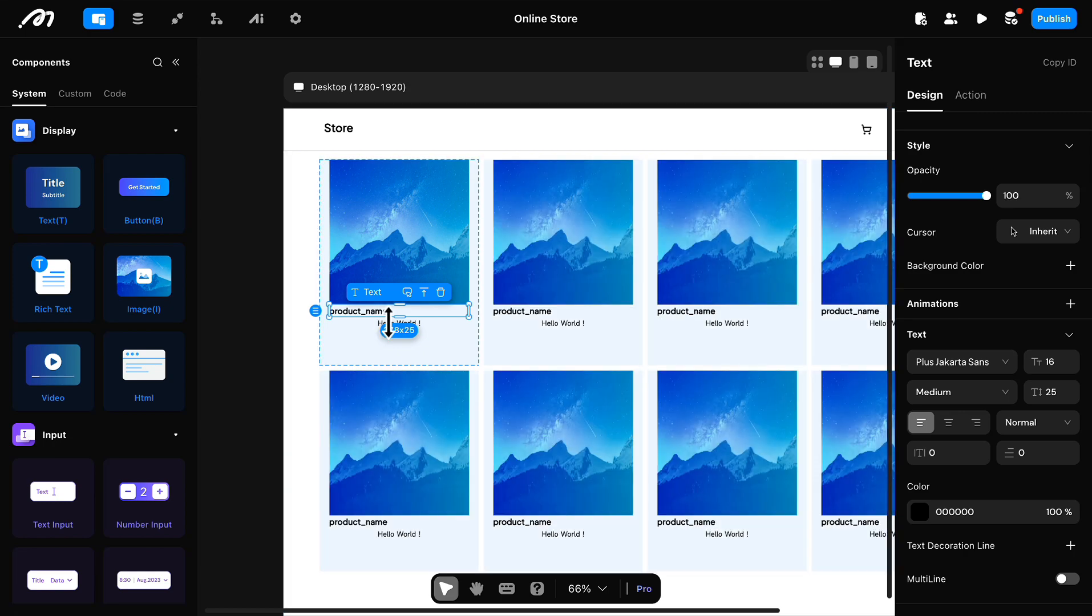
Step: Replace the lower text's default content with a binding to the product_List item's description field
click(309, 334)
click(404, 324)
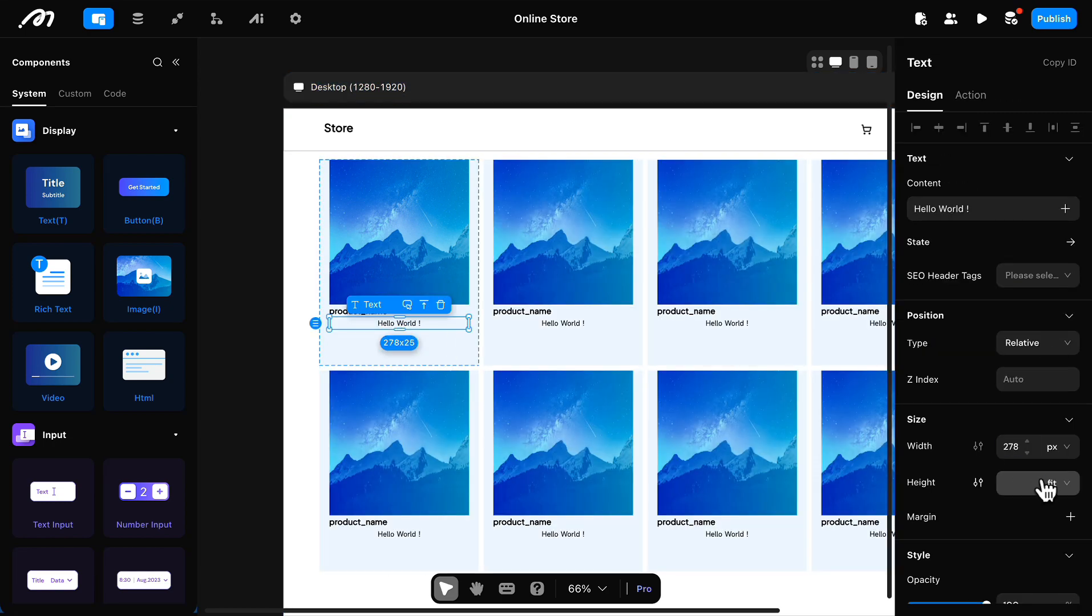
scroll(993, 436, down, 5)
scroll(1009, 385, up, 5)
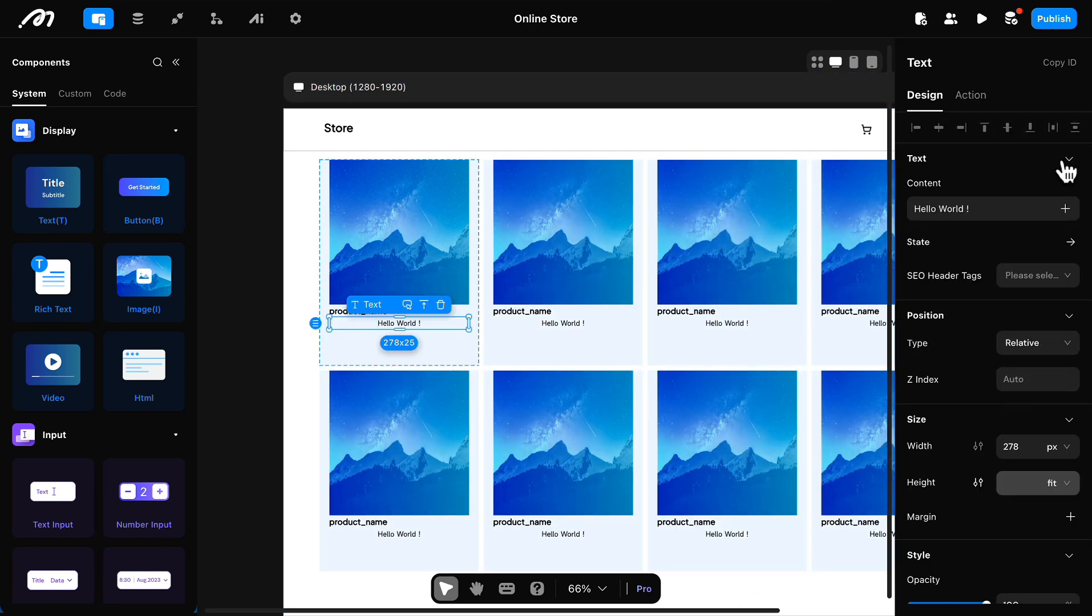
click(1021, 203)
click(1053, 299)
mouse_move(932, 541)
mouse_move(828, 550)
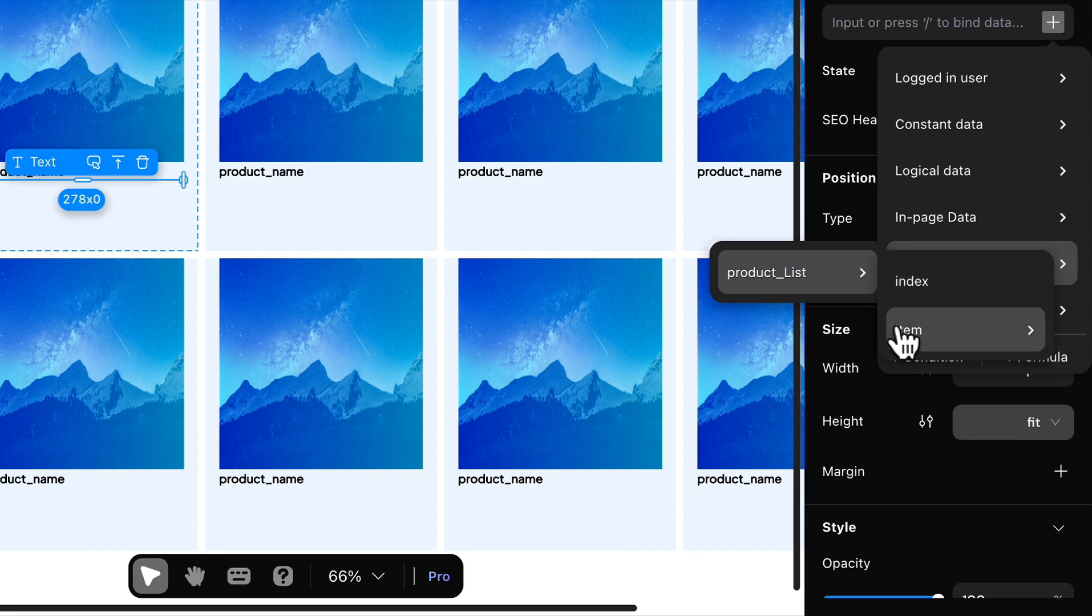
mouse_move(900, 606)
click(774, 467)
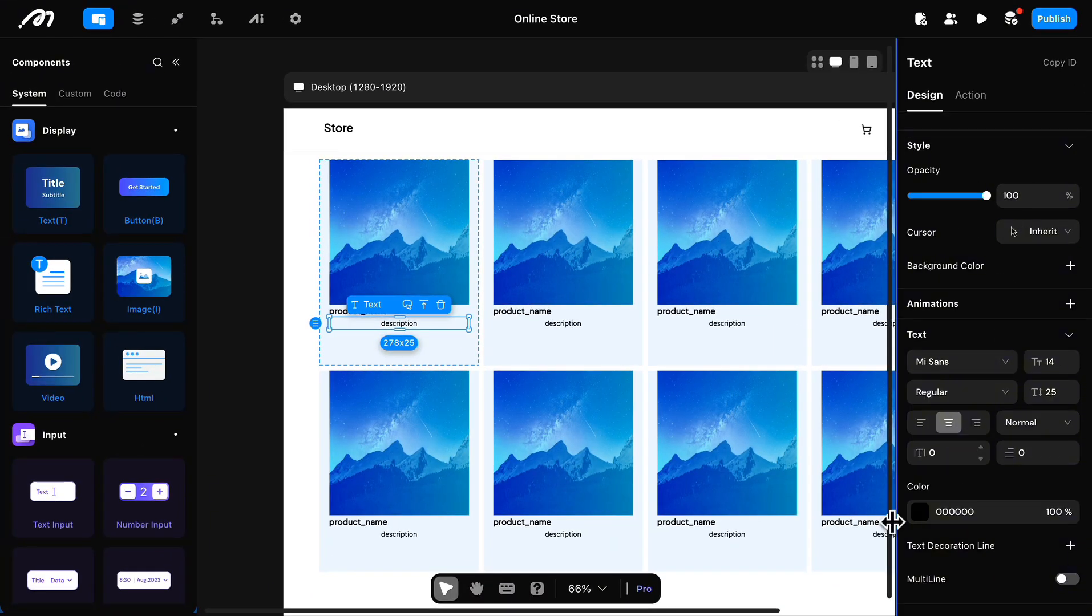
Step: Set the description text's font to Plus Jakarta Sans and left-align it
click(961, 362)
click(947, 417)
scroll(977, 341, up, 5)
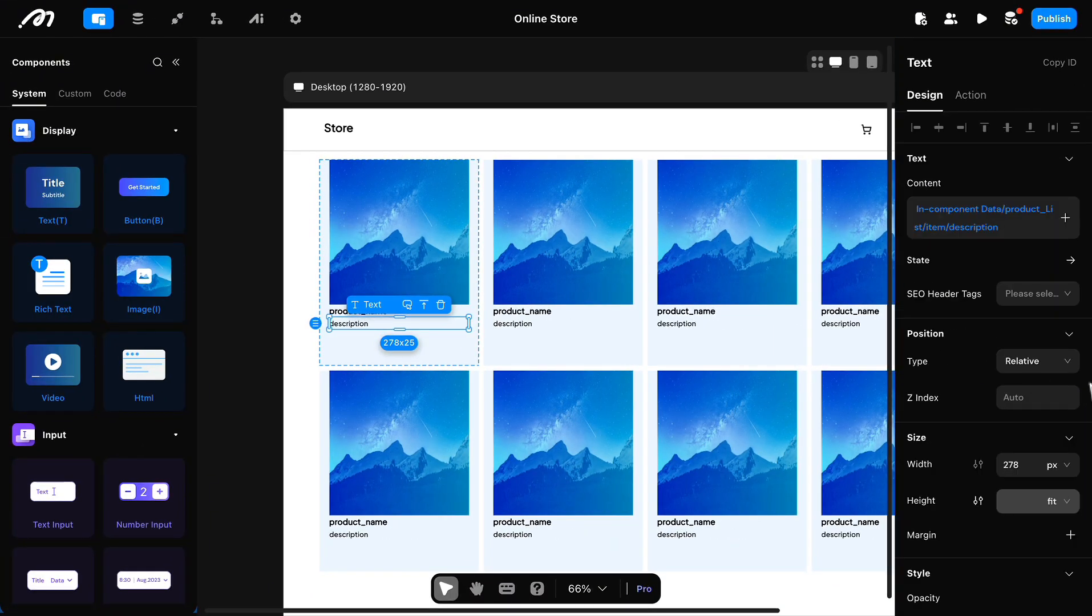
Step: Add a View container below the description in the first list item and give it a fixed width of 278 px
click(436, 347)
scroll(109, 420, down, 10)
scroll(110, 420, up, 5)
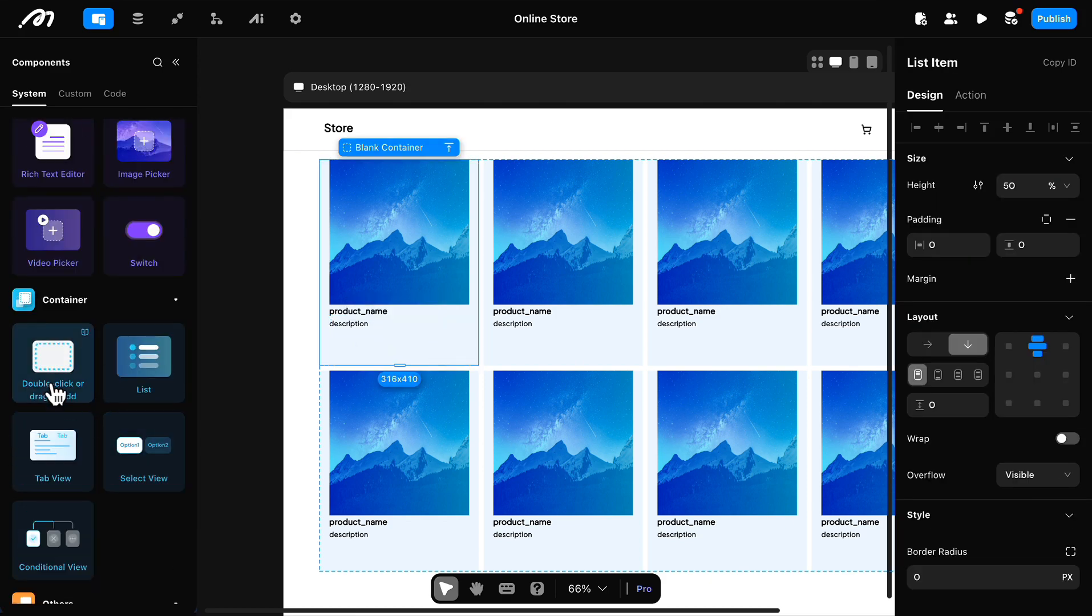
drag(55, 394, 379, 345)
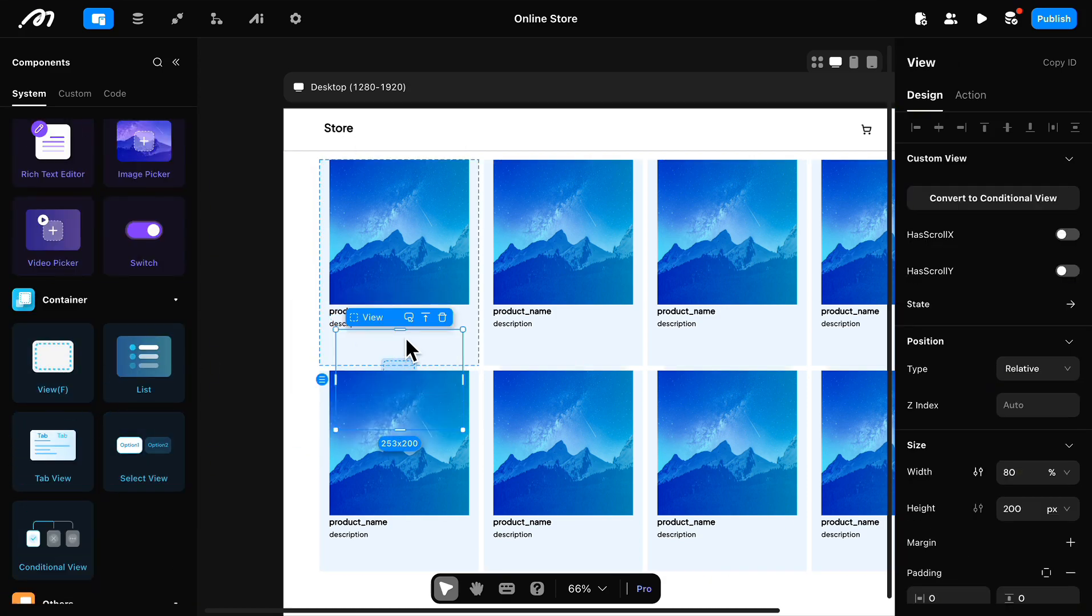
click(1066, 472)
click(1047, 495)
click(1022, 478)
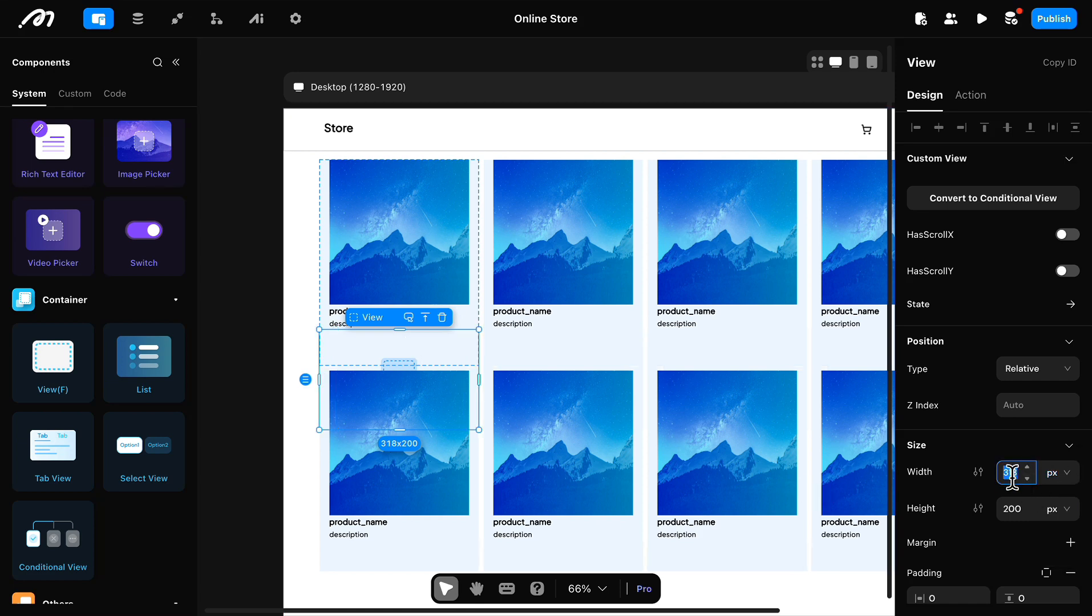
text(278)
key(Return)
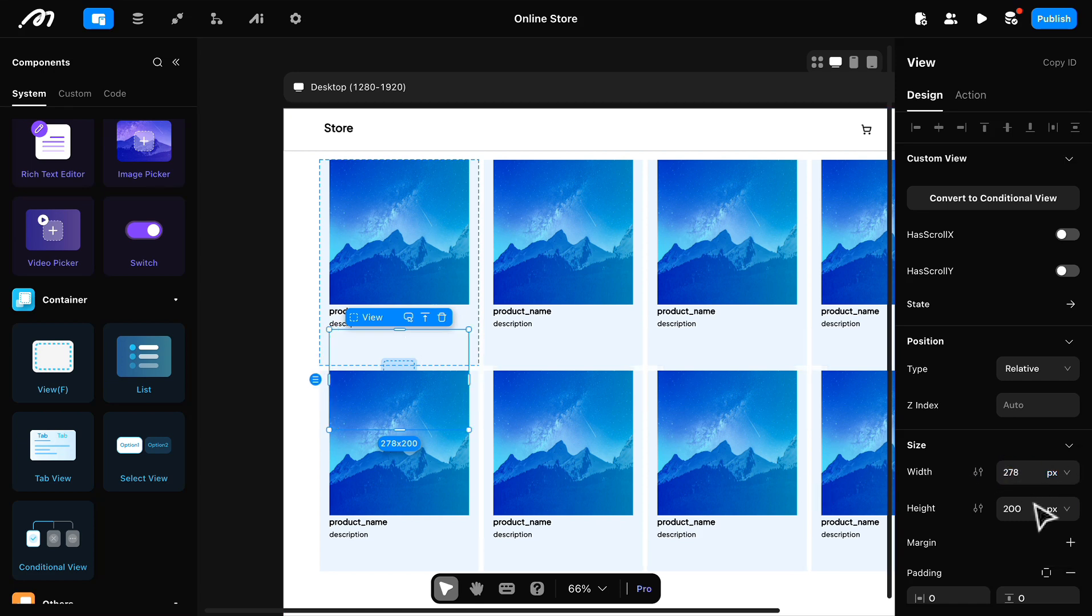
Step: Set the new container's height to 50 px and lay out its contents horizontally, left-aligned and vertically centered
click(1065, 509)
click(1012, 509)
text(30)
key(Return)
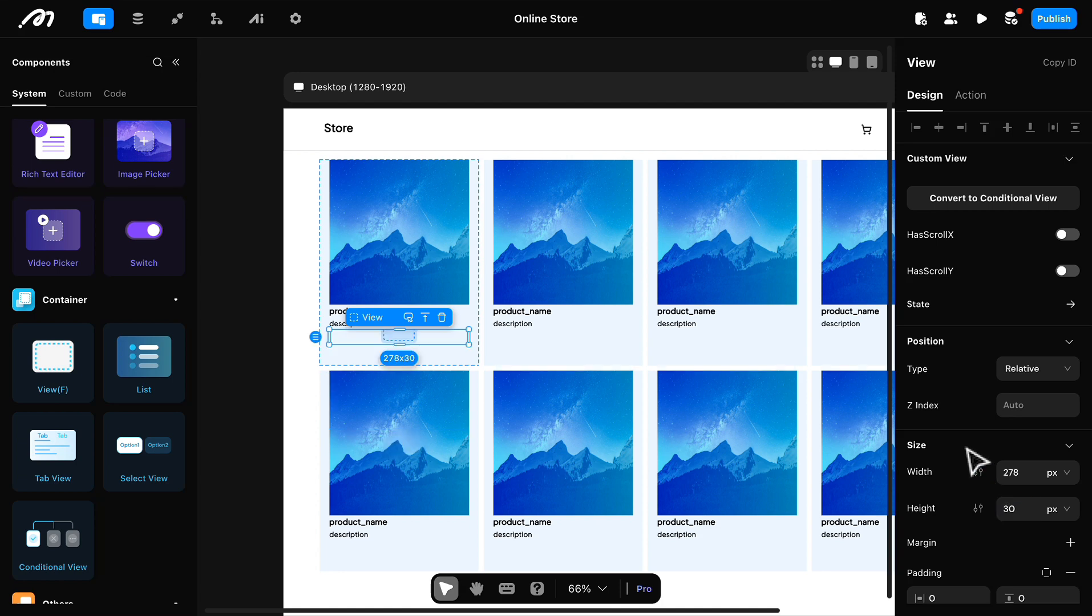
click(964, 444)
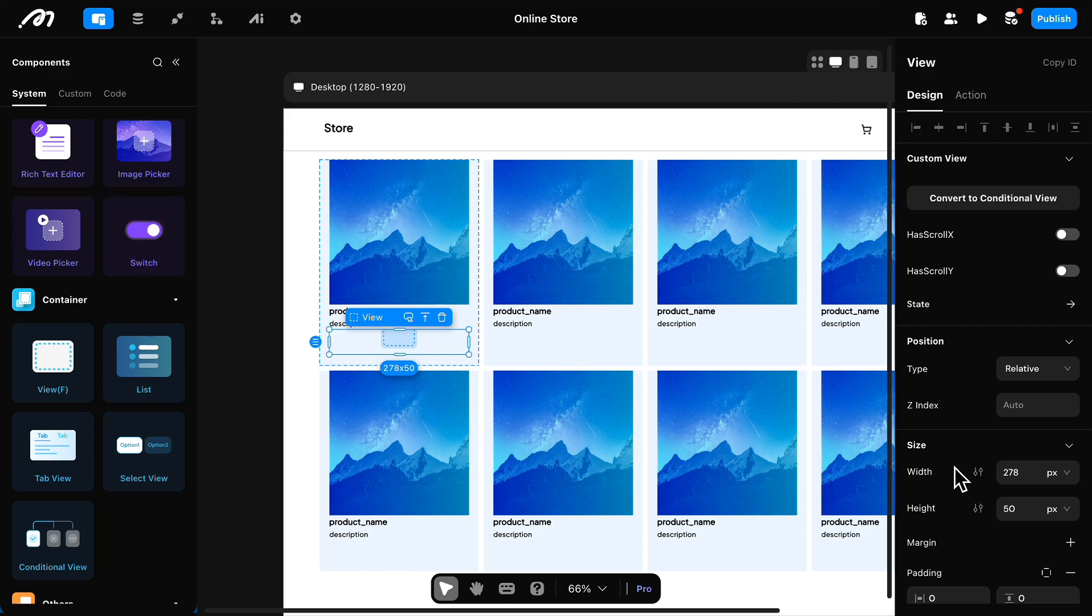
scroll(960, 478, down, 8)
scroll(54, 192, up, 5)
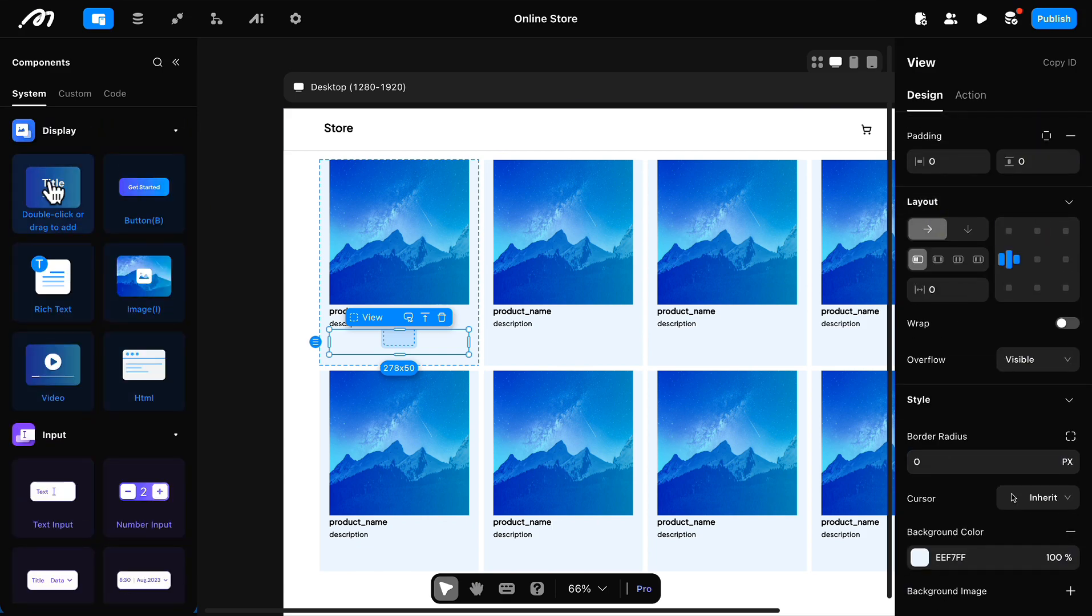
Step: Add a text and a Conditional View side by side inside the container below the description
drag(53, 191, 377, 341)
scroll(126, 434, down, 10)
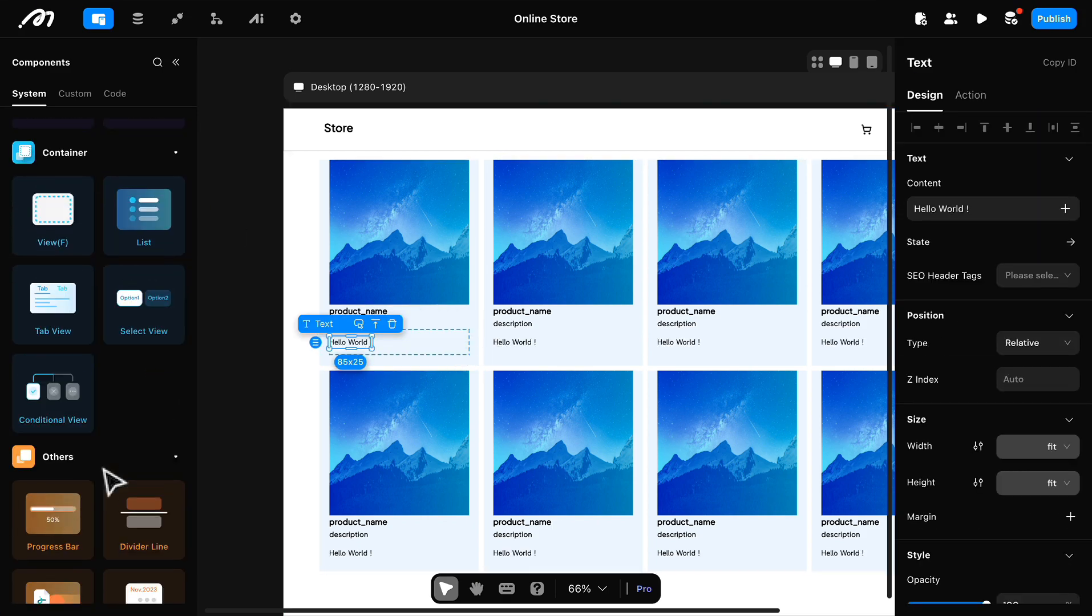
drag(36, 409, 485, 397)
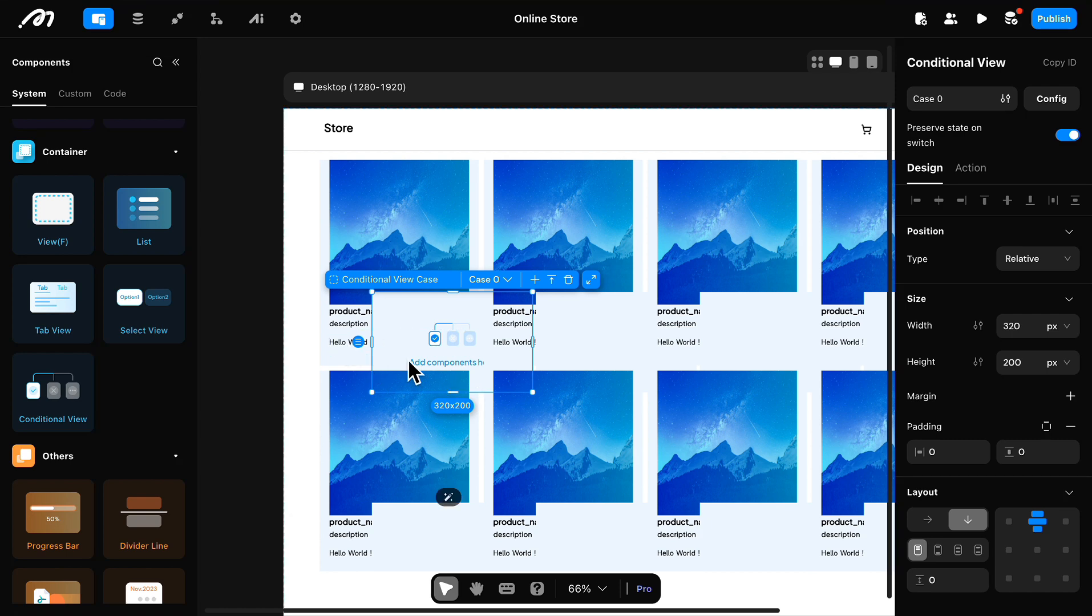
Step: Size the Conditional View to 60% width and 100% height, and the text beside it to 30% width and 50% height
click(1067, 363)
click(1047, 425)
click(1016, 364)
text(1)
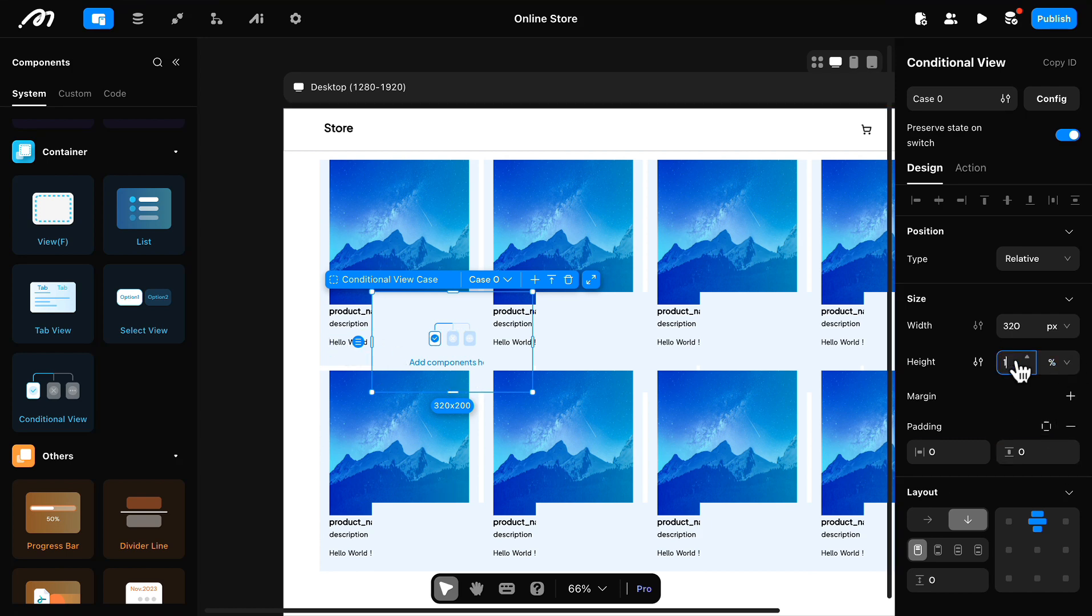
text(00)
click(339, 346)
Step: Replace the text's content with "$" followed by a binding to the product_List item's price field
click(960, 211)
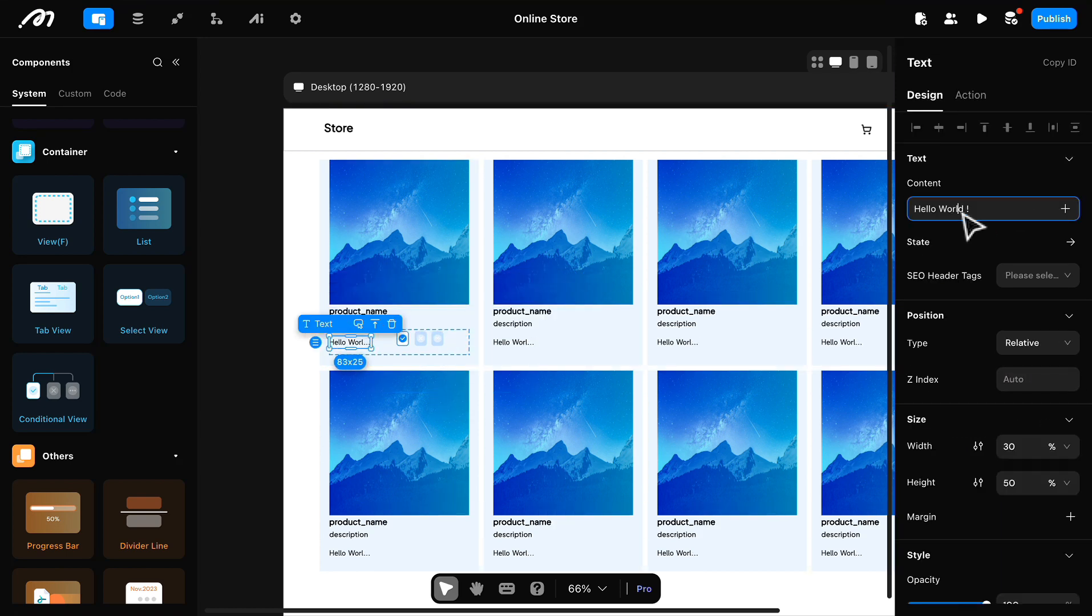
click(1065, 209)
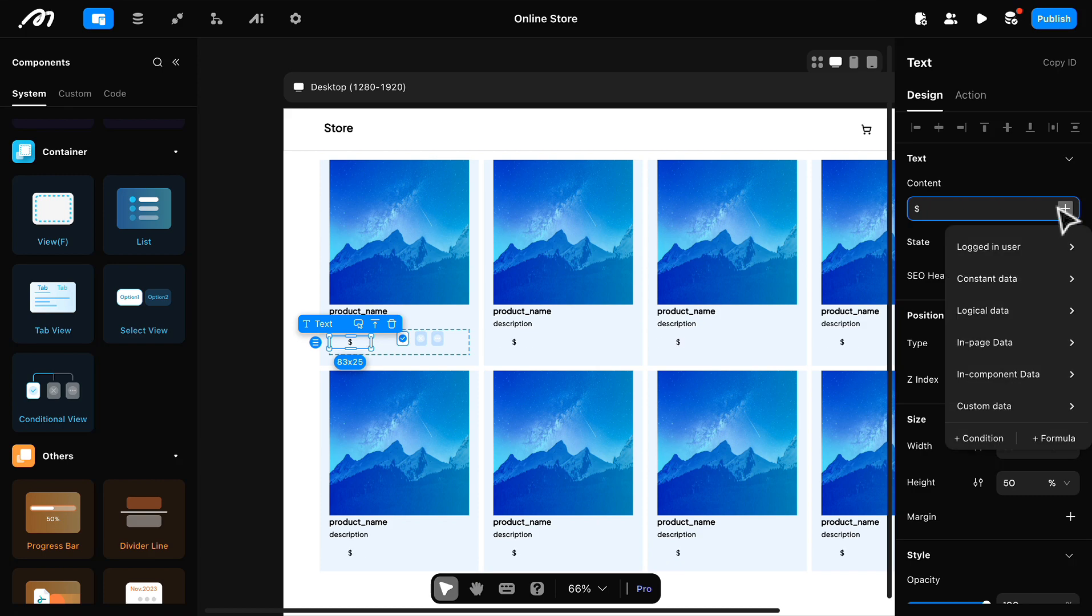
mouse_move(1029, 379)
mouse_move(941, 388)
mouse_move(976, 419)
click(852, 348)
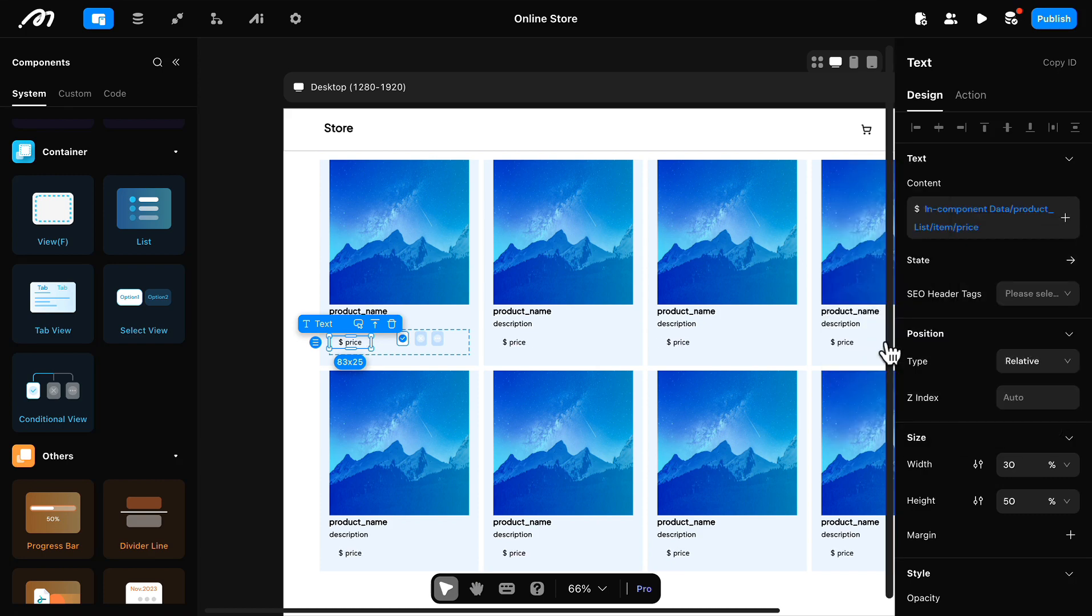
Step: Style the price text in Plus Jakarta Sans with blue color 4081FF, left alignment and a heavier weight
scroll(963, 361, down, 5)
click(1006, 366)
click(998, 416)
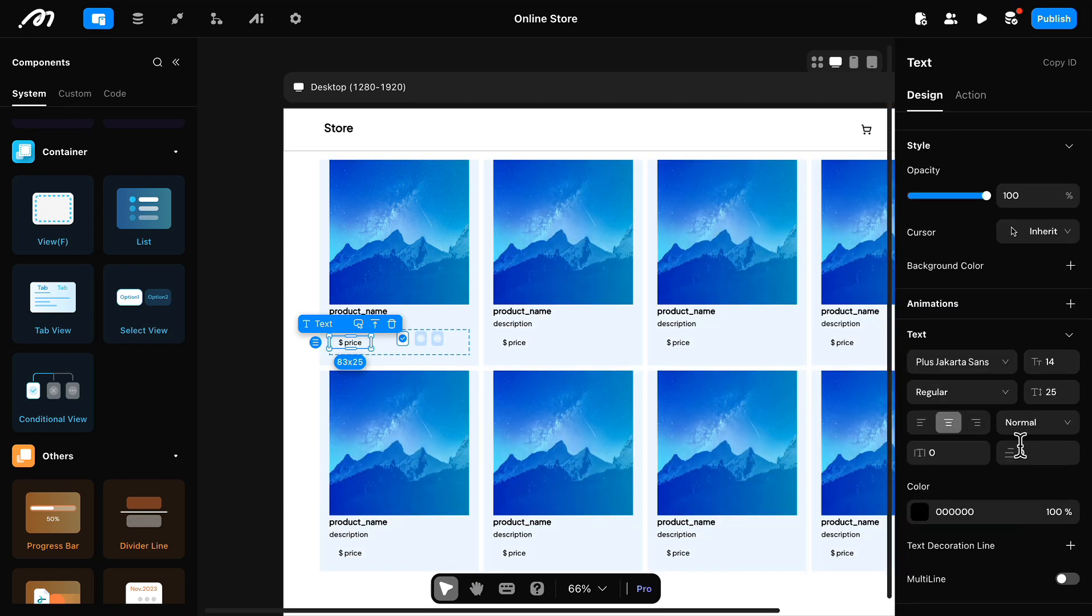
click(919, 512)
click(747, 596)
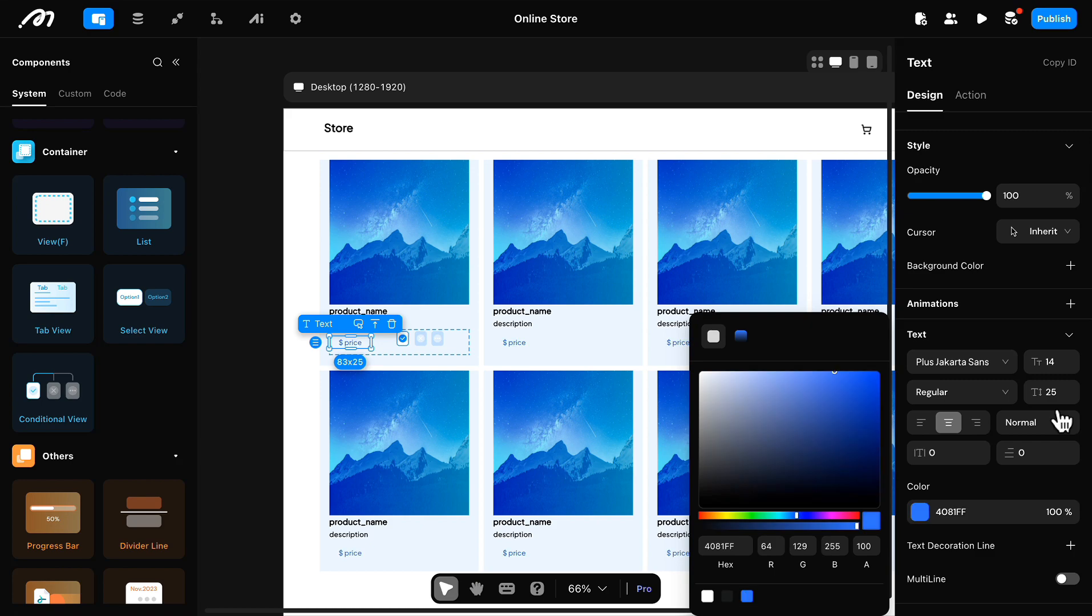
click(924, 425)
click(962, 394)
click(948, 466)
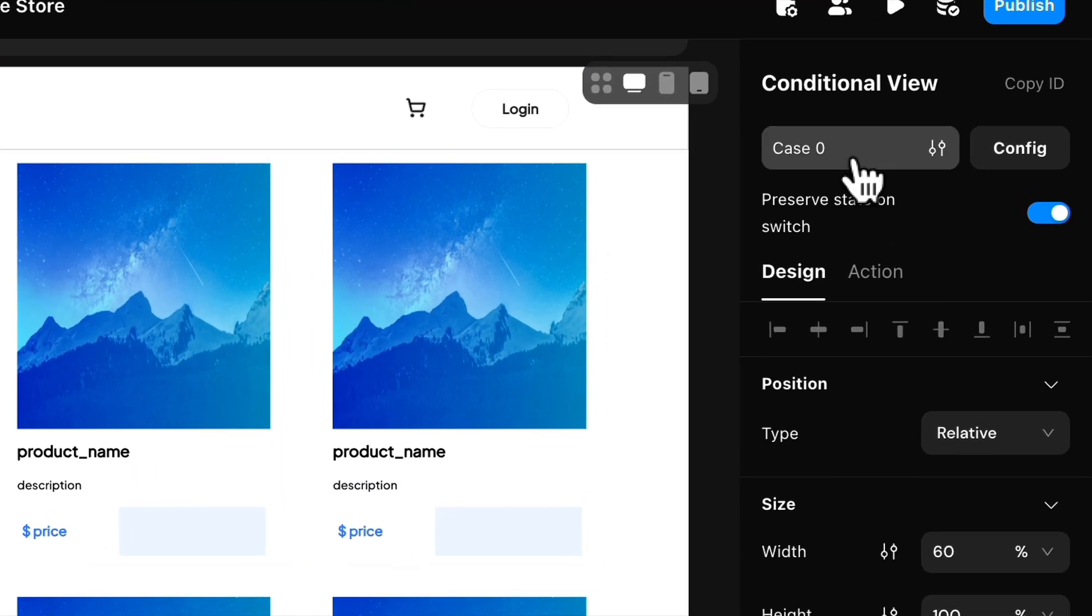
Step: Rename the Conditional View's Case 0 as "Add to cart"
click(970, 91)
click(845, 98)
drag(536, 177, 455, 178)
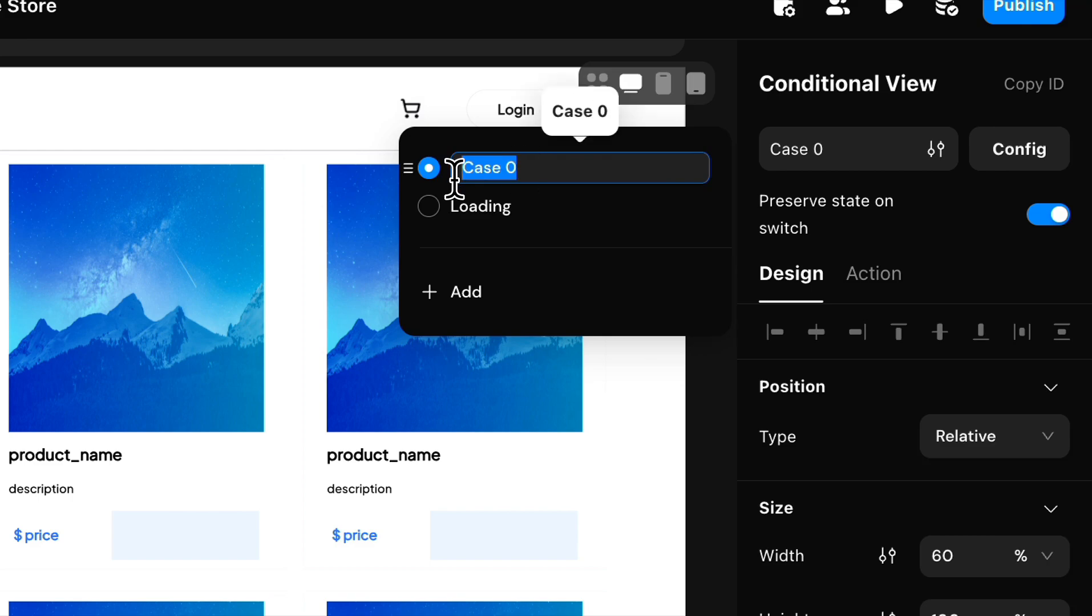
text(Add to cart)
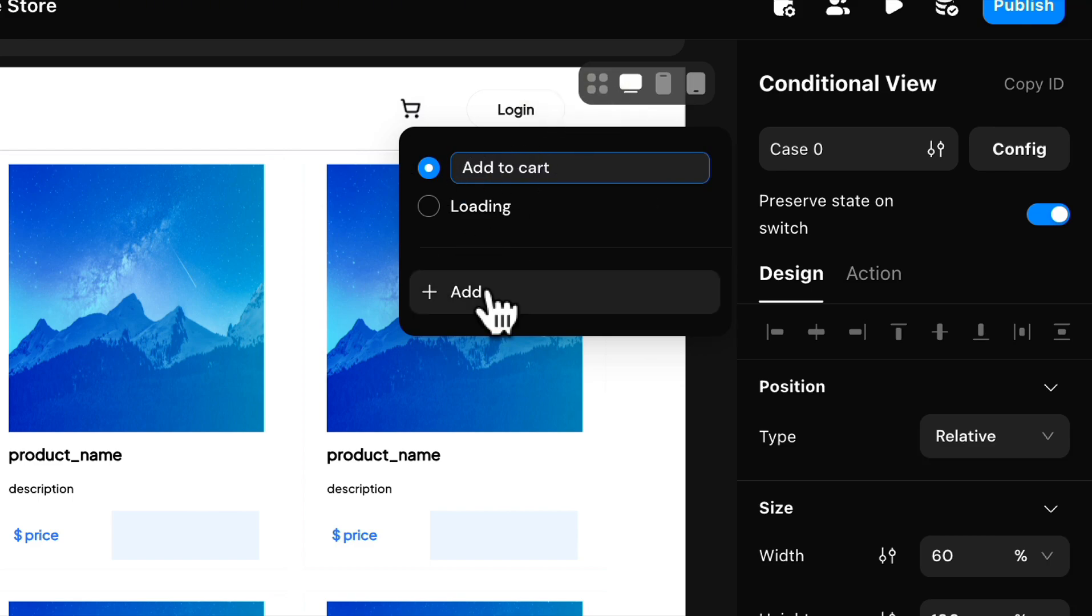
Step: Add a "Product added" case to the Conditional View and move "Add to cart" to the top of the case order
click(488, 294)
text(Product )
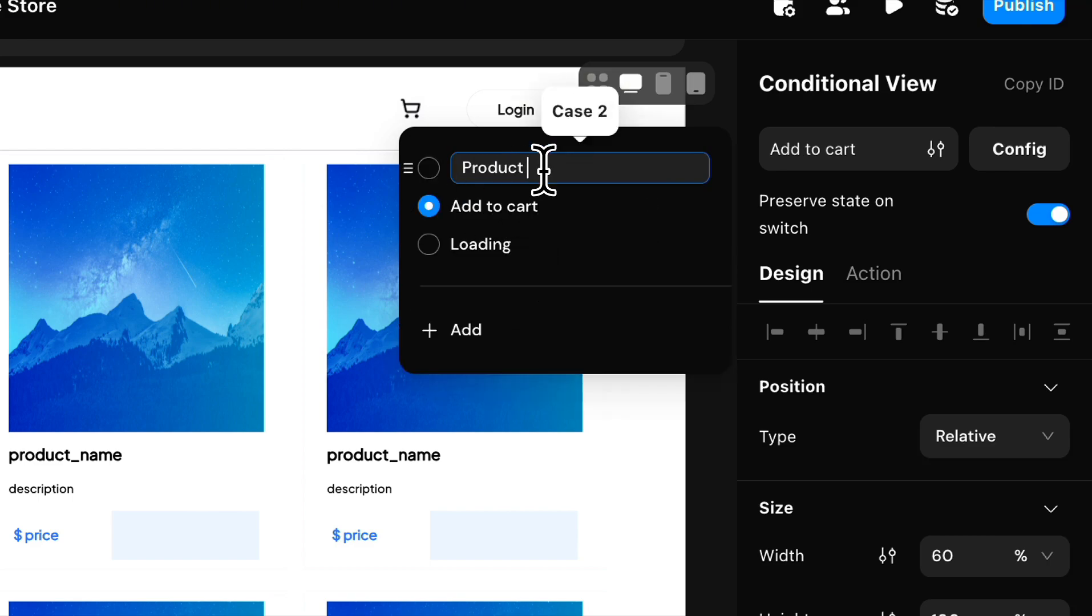
text(added)
key(Return)
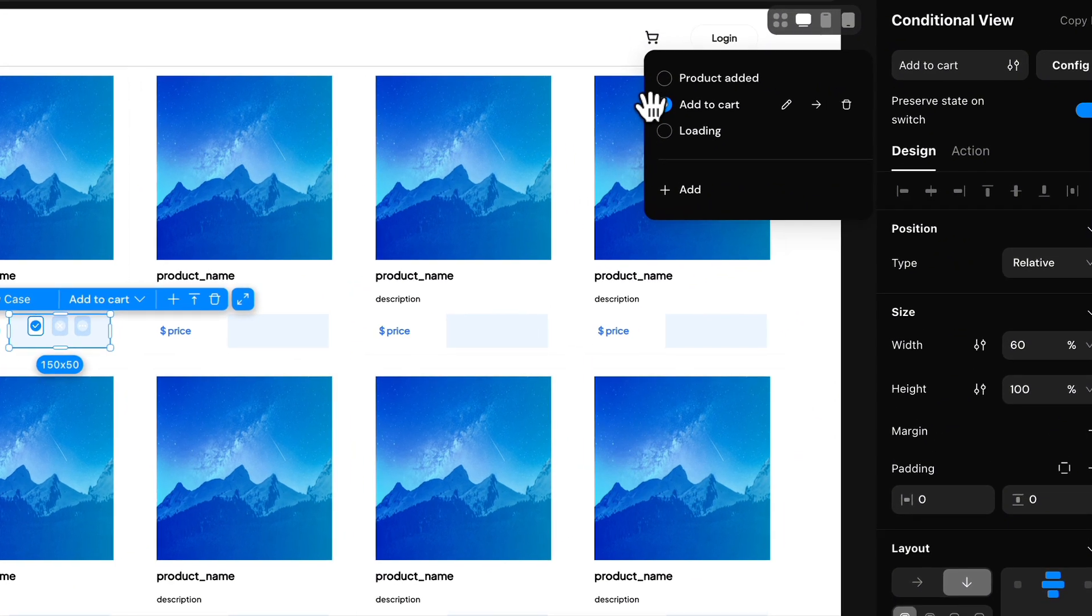
drag(752, 114, 752, 98)
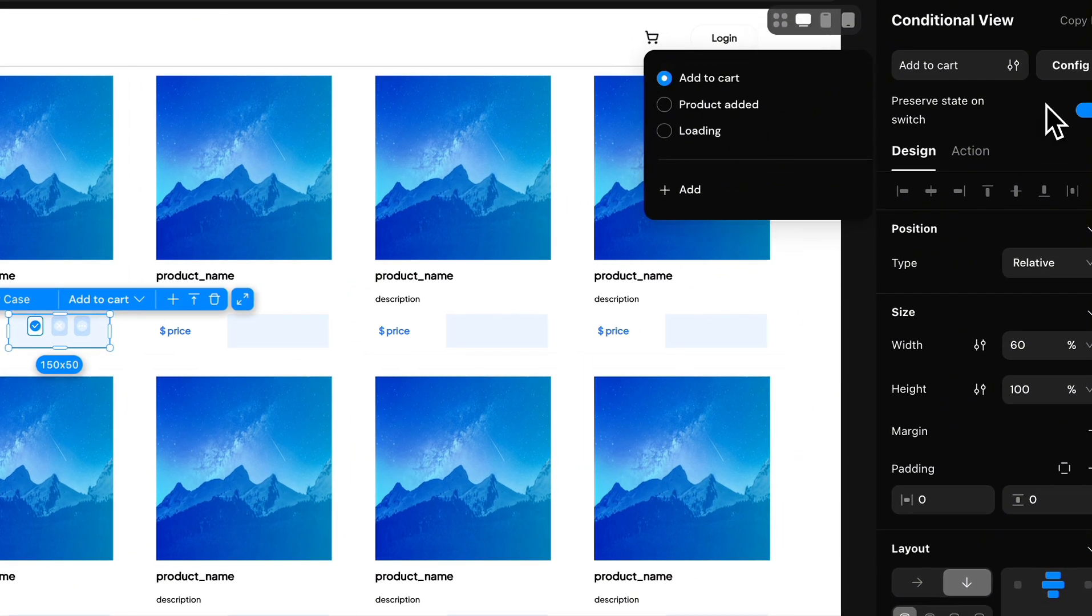
Step: Set the "Add to cart" case's condition to the product_List item's cart count Equal To 0
click(1066, 66)
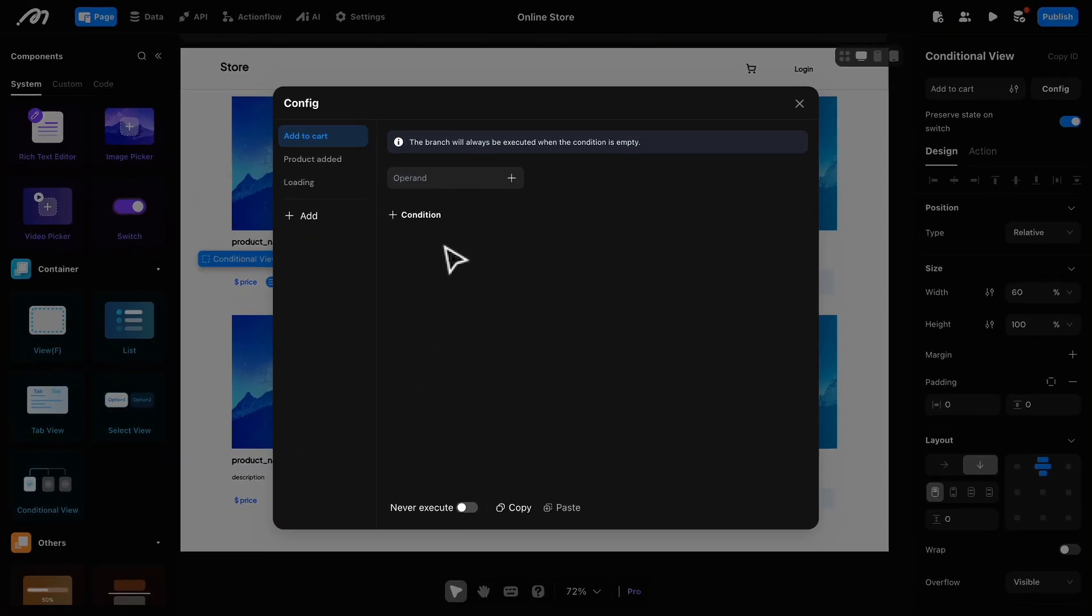
click(538, 598)
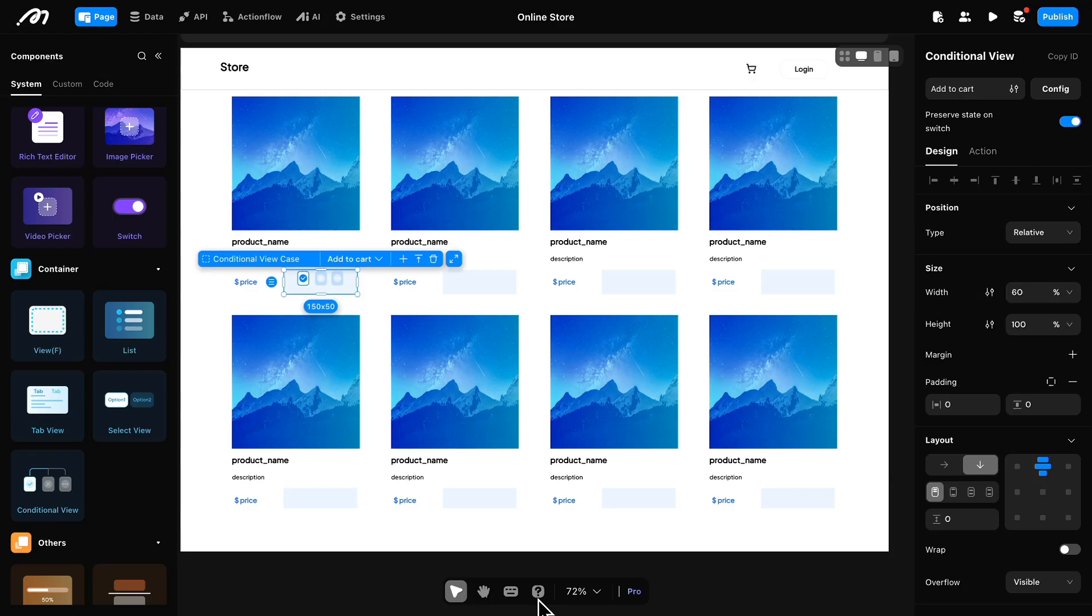
click(1056, 91)
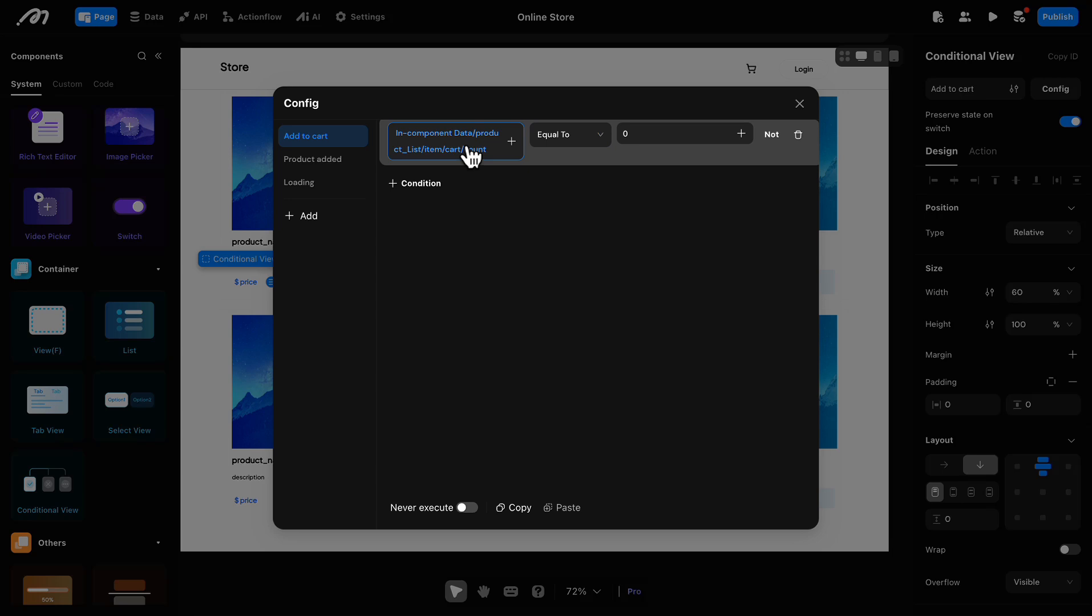
Step: Filter the cart count in the condition by account_account Equal To the logged in user's id
click(472, 154)
click(508, 243)
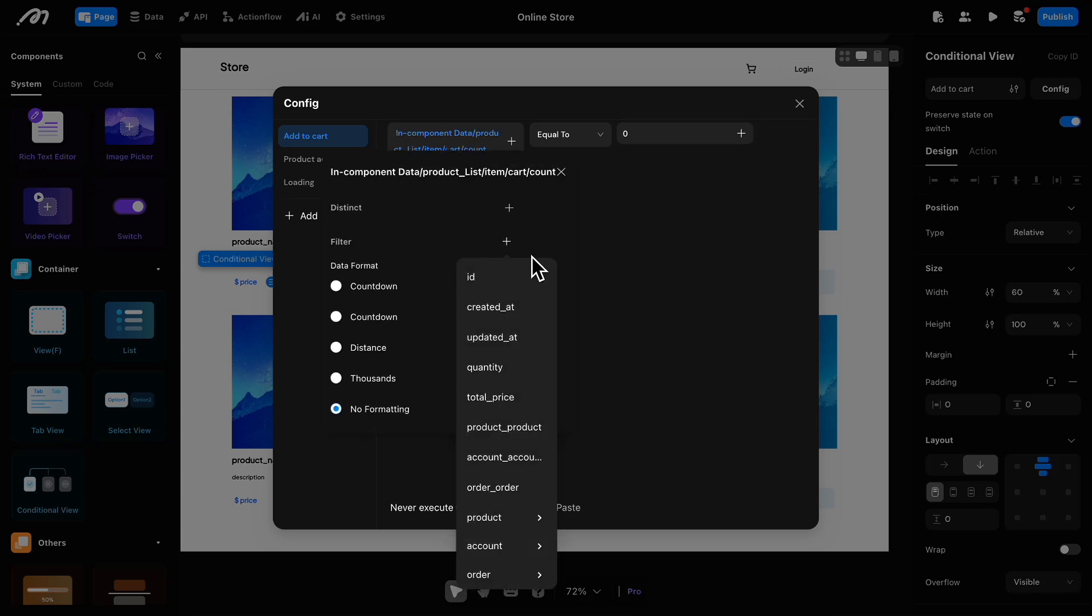
click(510, 454)
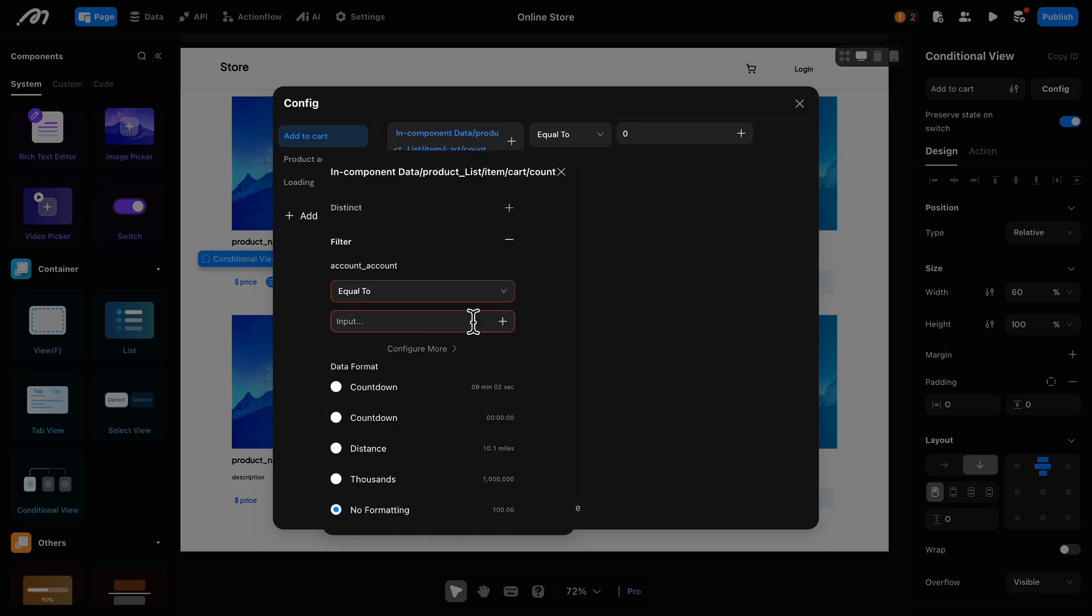
click(503, 321)
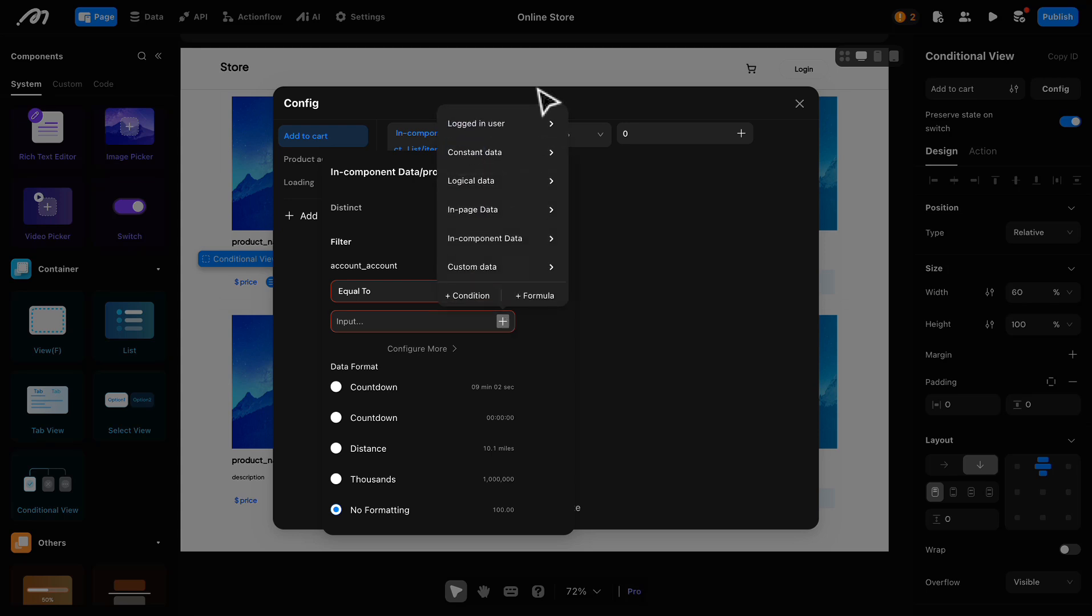
mouse_move(537, 123)
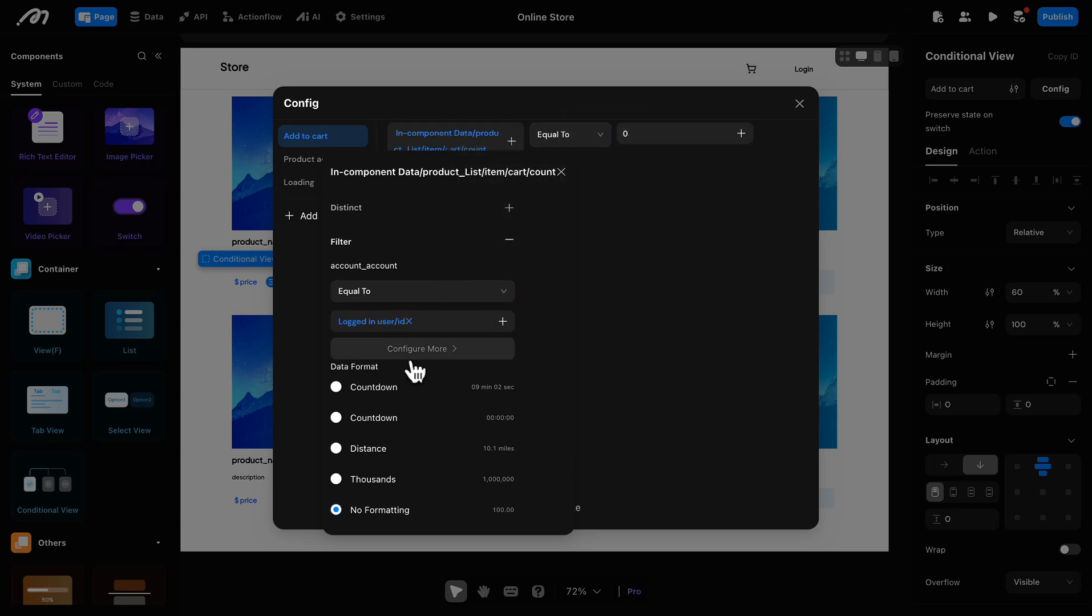
Step: Add a second filter condition, order_order Is Null, to the "Add to cart" case's cart count
click(415, 356)
click(404, 221)
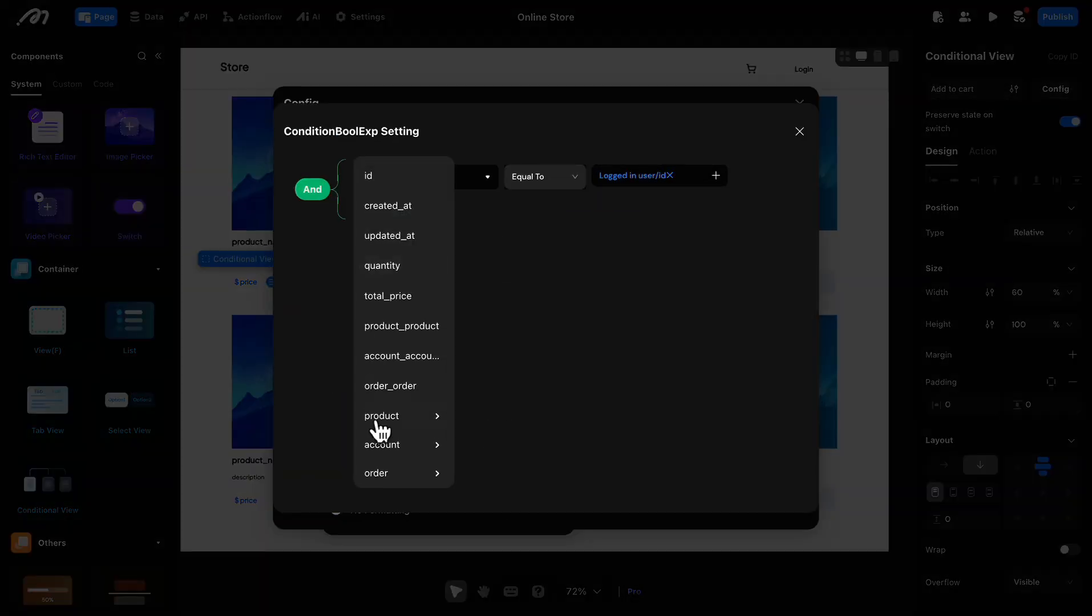
click(390, 386)
click(571, 223)
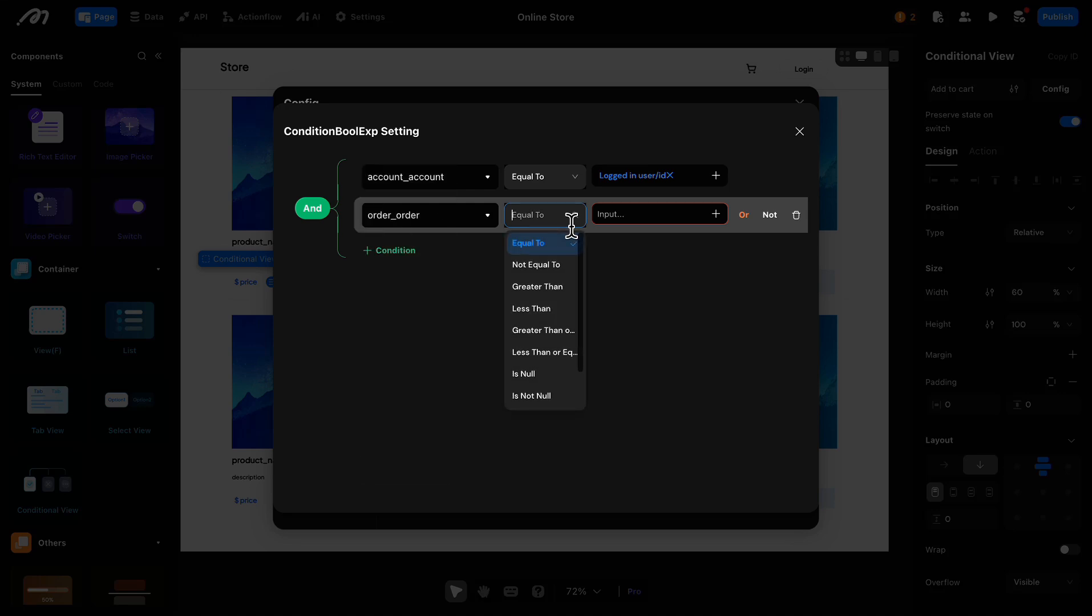
click(542, 375)
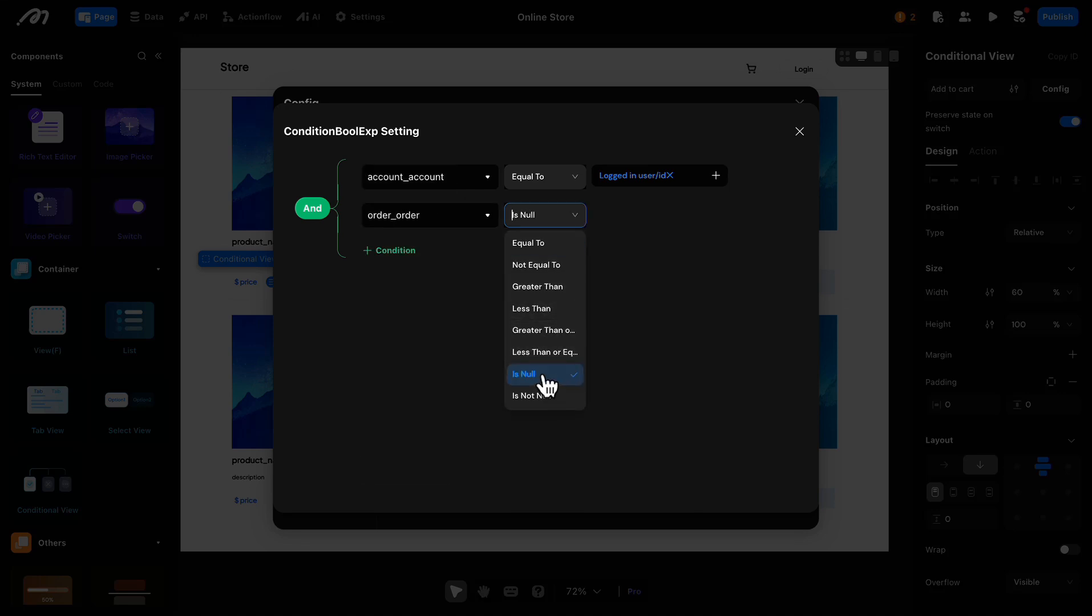
click(799, 132)
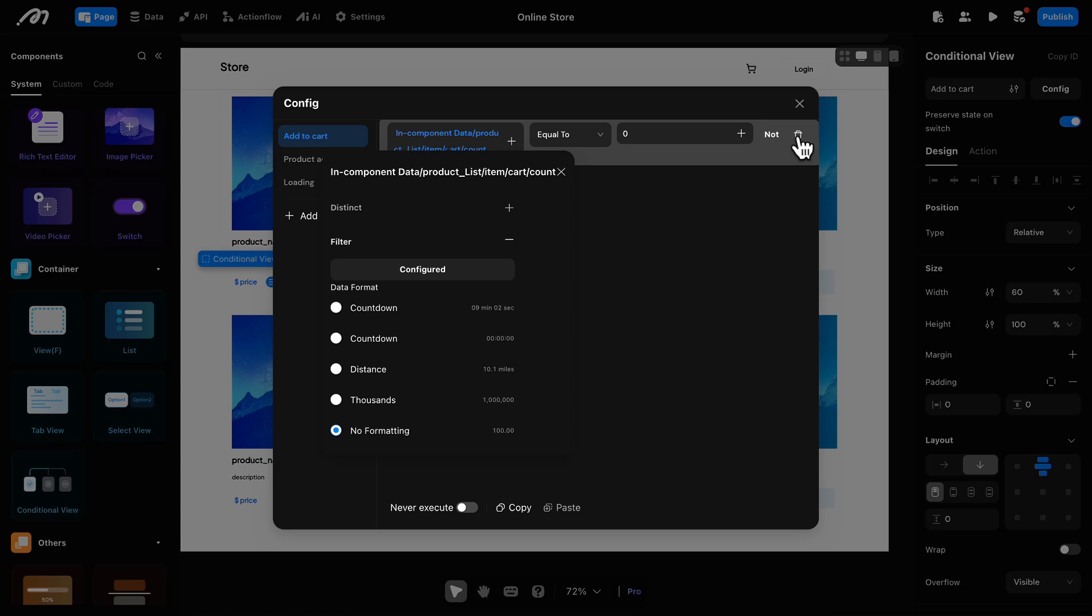
click(742, 251)
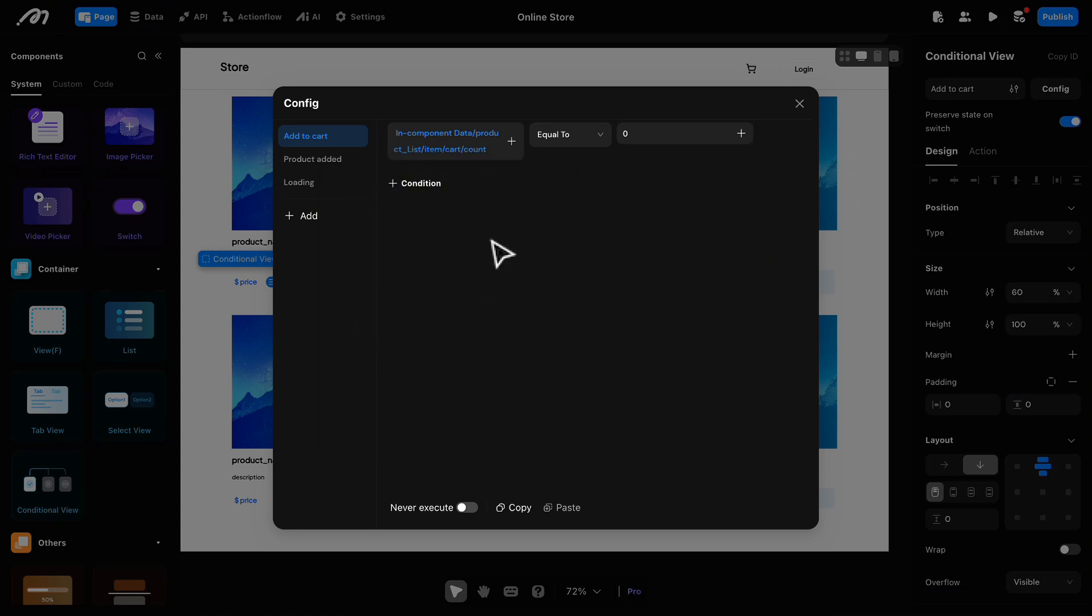
Step: Set the "Product added" case's condition to the product_List item's cart count Greater Than 0
click(312, 161)
click(511, 178)
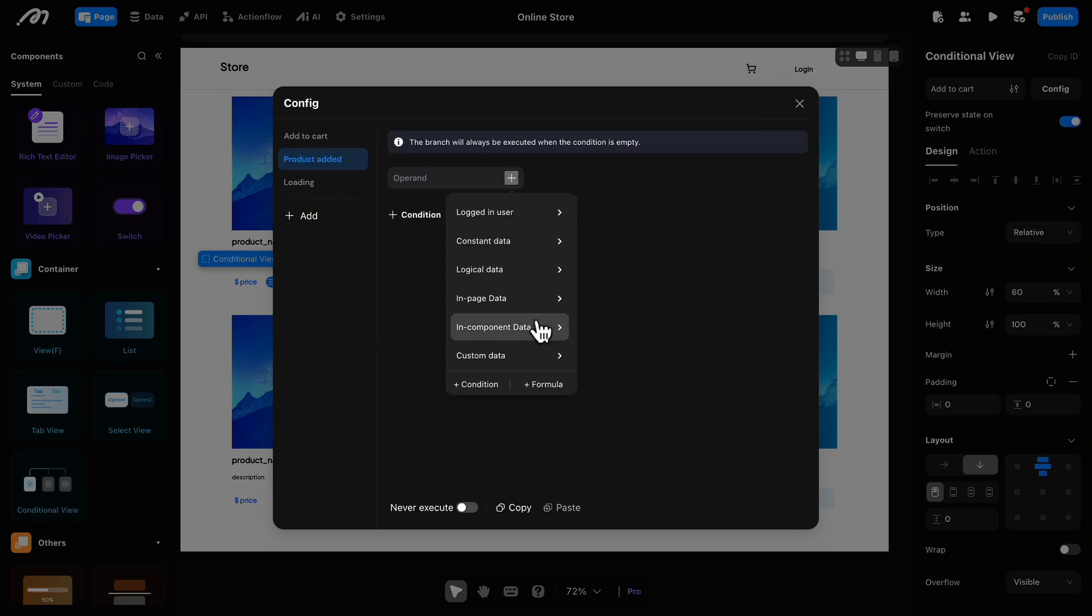
mouse_move(537, 325)
mouse_move(615, 334)
mouse_move(704, 370)
mouse_move(816, 364)
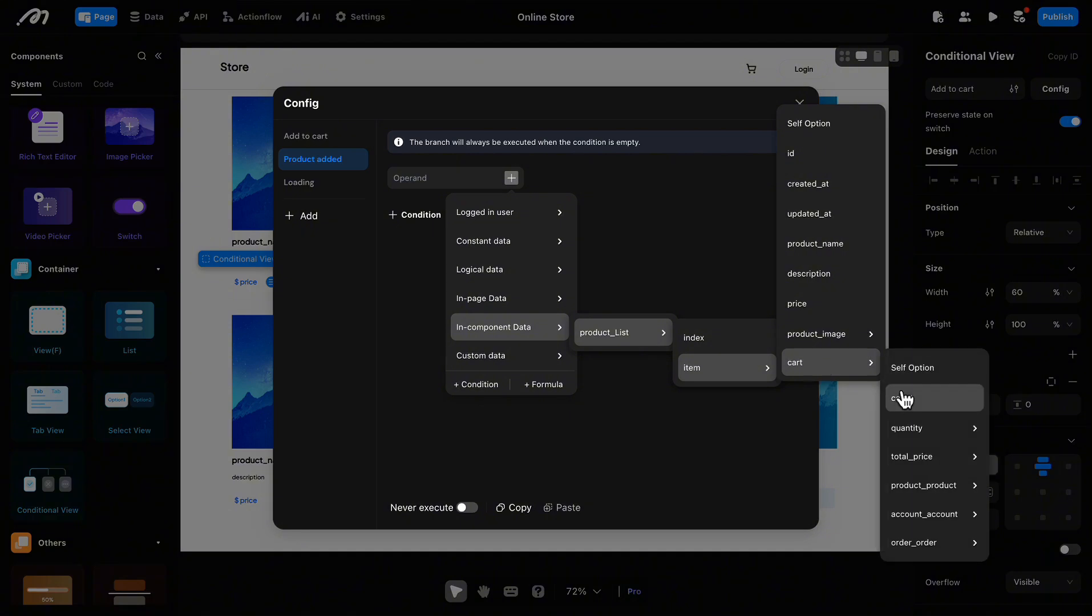
click(904, 399)
click(587, 134)
click(578, 207)
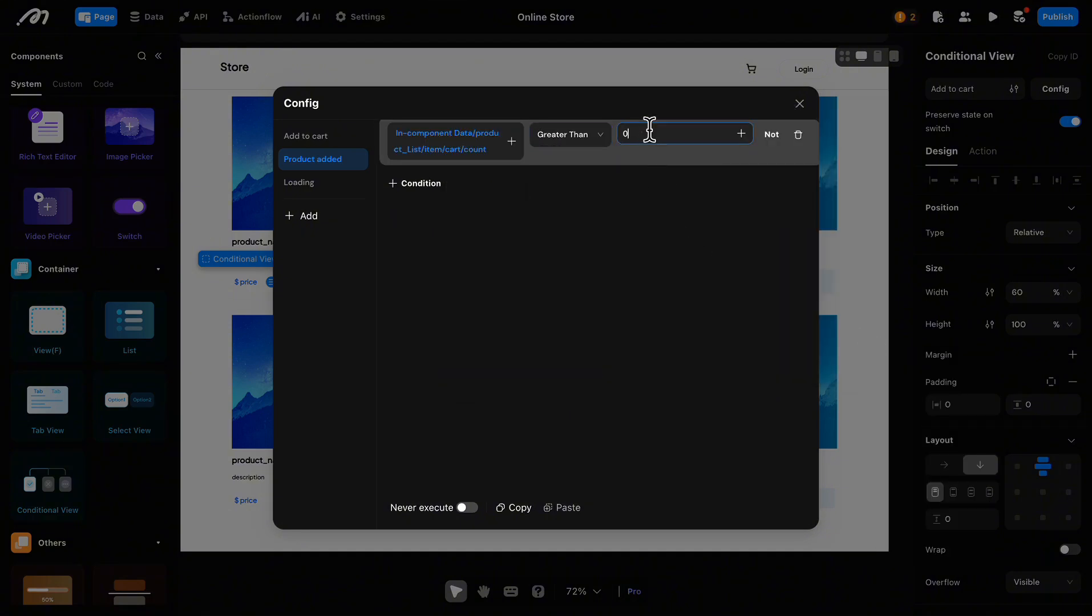
Step: Filter the "Product added" case's cart count by account_account Equal To the logged in user's id
click(445, 145)
click(444, 151)
click(509, 240)
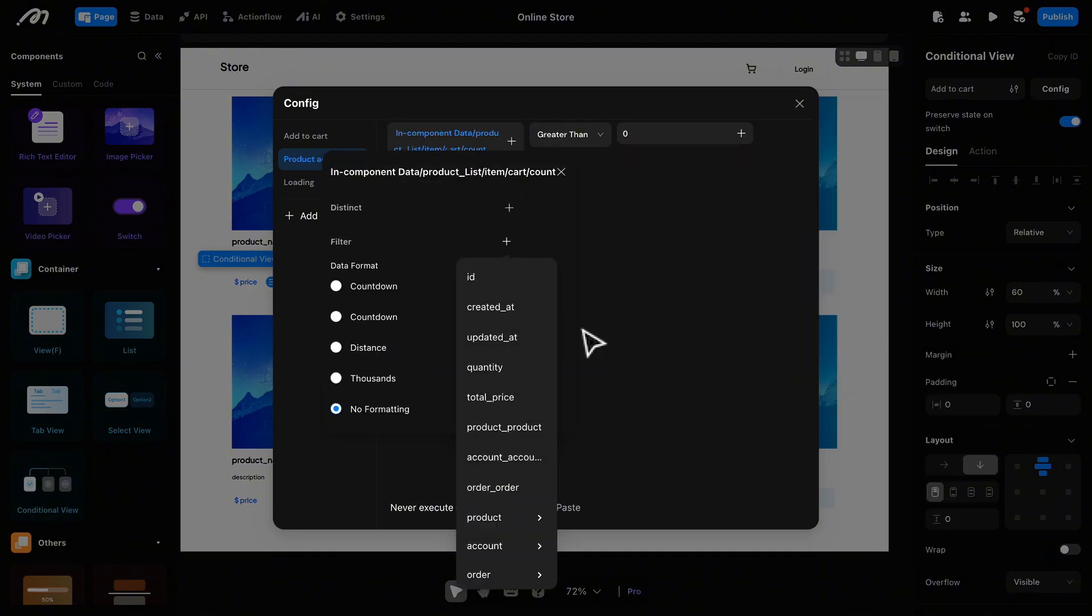
click(534, 456)
click(502, 322)
mouse_move(570, 132)
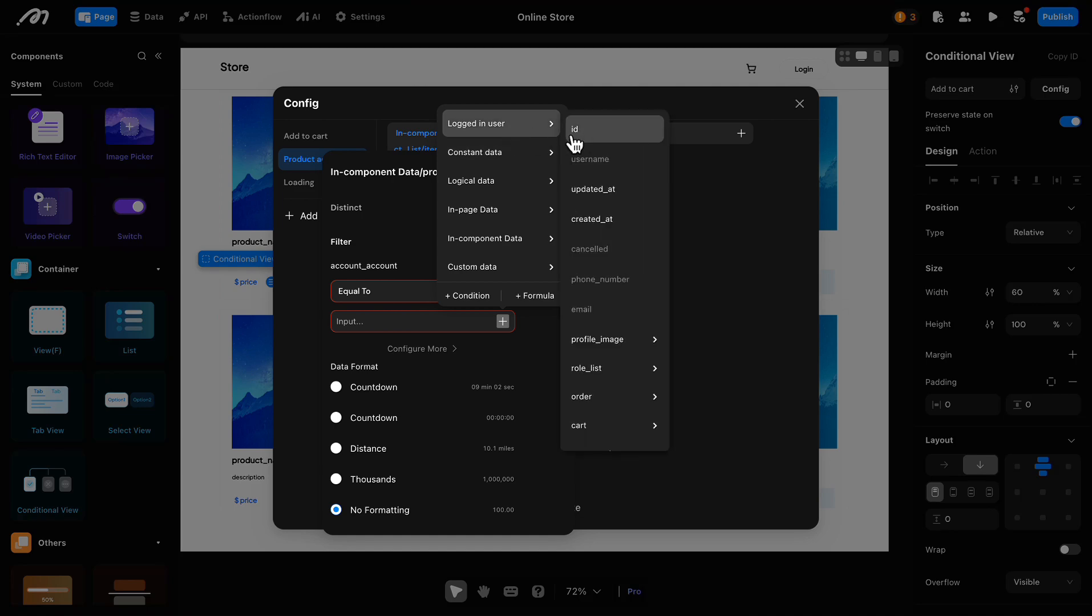
click(608, 155)
Step: Add an order_order Is Null condition to the "Product added" cart count filter and close the case configuration
click(425, 348)
click(390, 213)
click(399, 215)
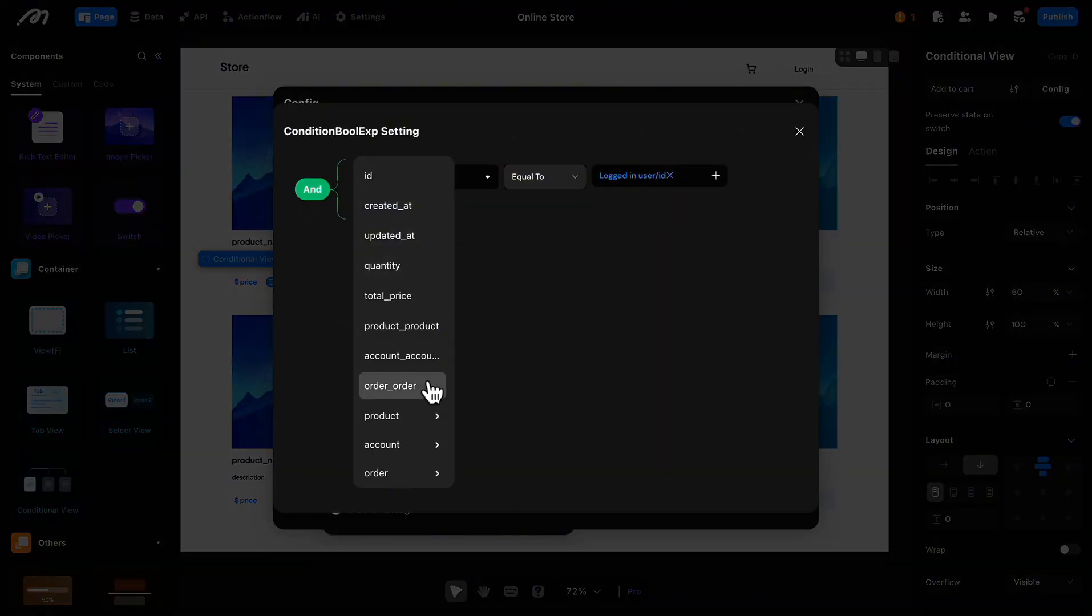
click(426, 385)
click(545, 215)
click(530, 375)
click(799, 131)
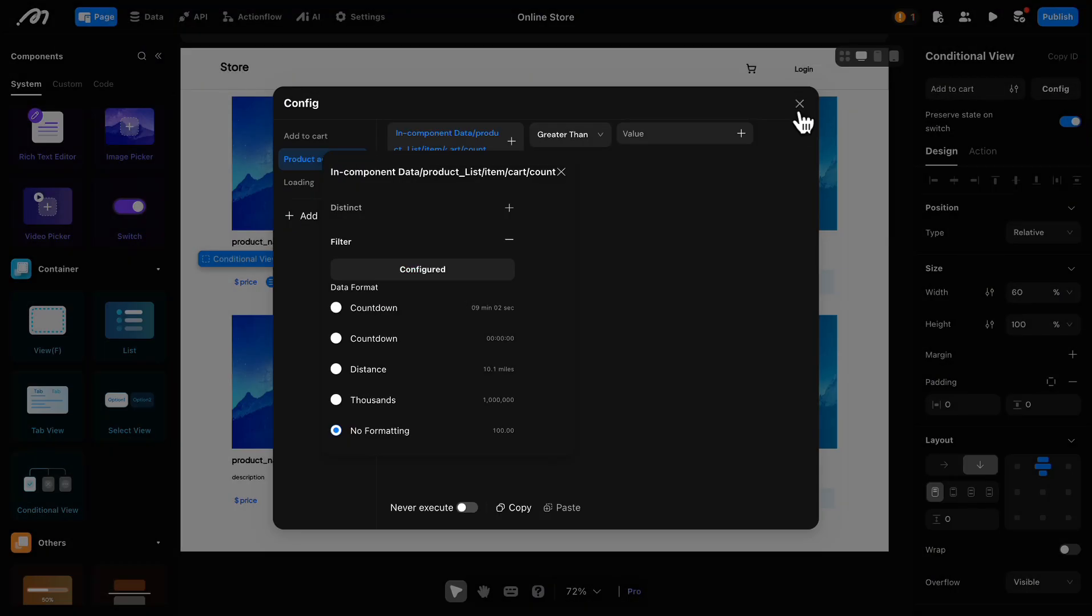
click(800, 102)
Step: Place a button in the "Add to cart" case and center it vertically through the case's layout alignment
scroll(73, 349, up, 1)
scroll(73, 349, up, 5)
double_click(110, 175)
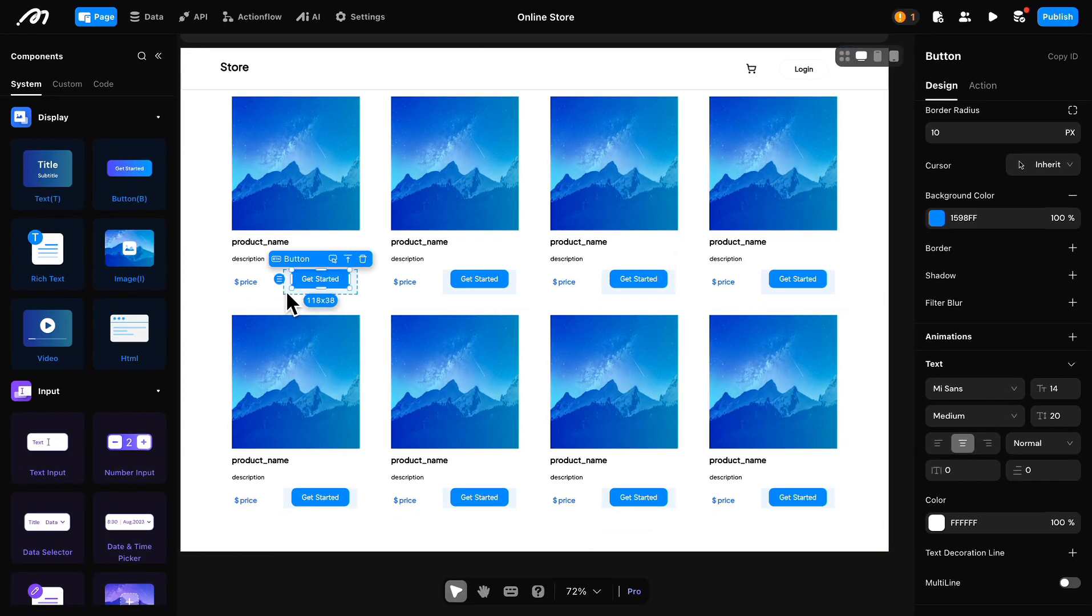
click(203, 306)
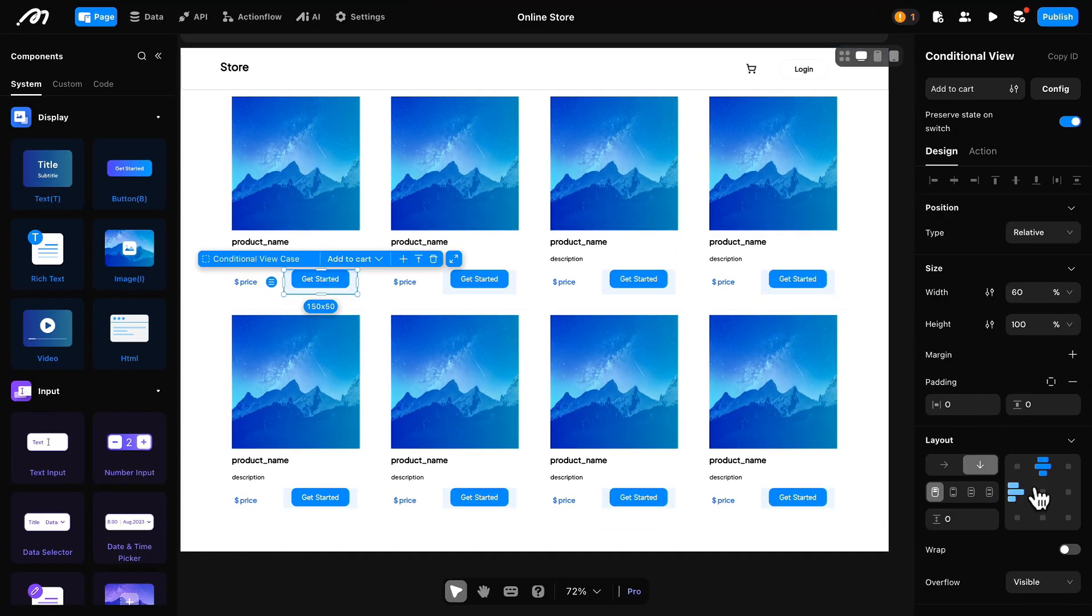
click(223, 307)
Step: Set the "Add to cart" case button's background color to the near-black preset swatch
scroll(970, 320, down, 7)
click(936, 219)
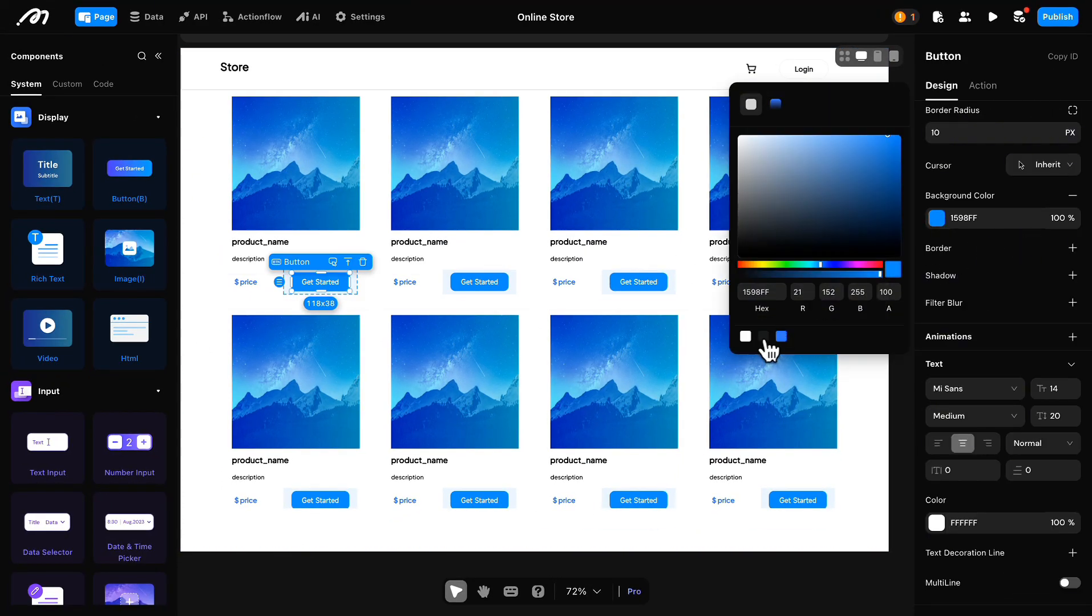
click(764, 337)
Step: Set the button's content to "Add to cart" and its font to Plus Jakarta Sans
scroll(972, 239, up, 7)
double_click(972, 190)
text(art)
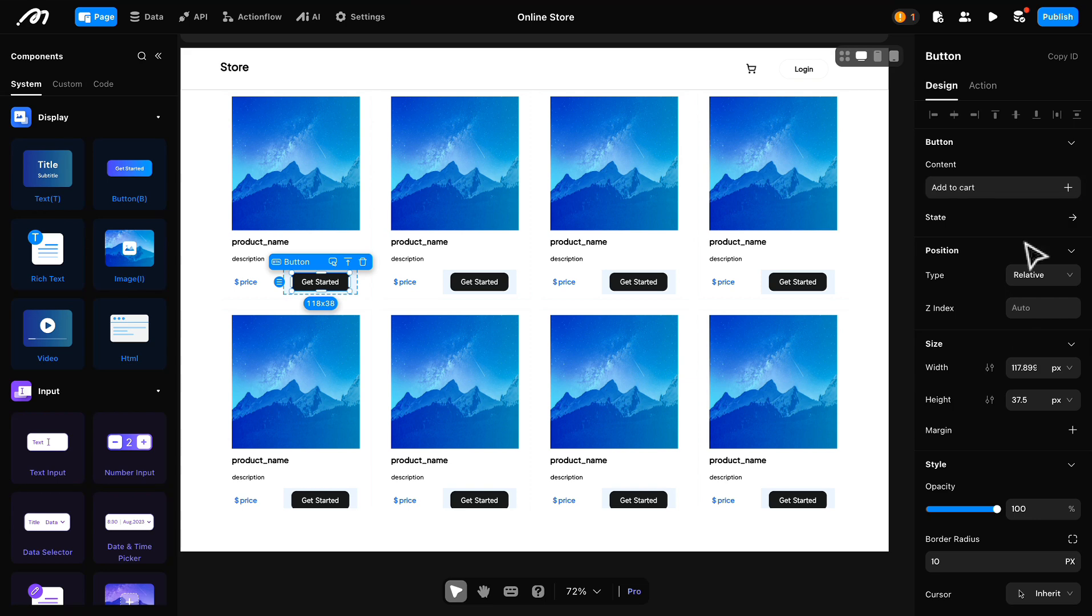
scroll(1026, 256, down, 8)
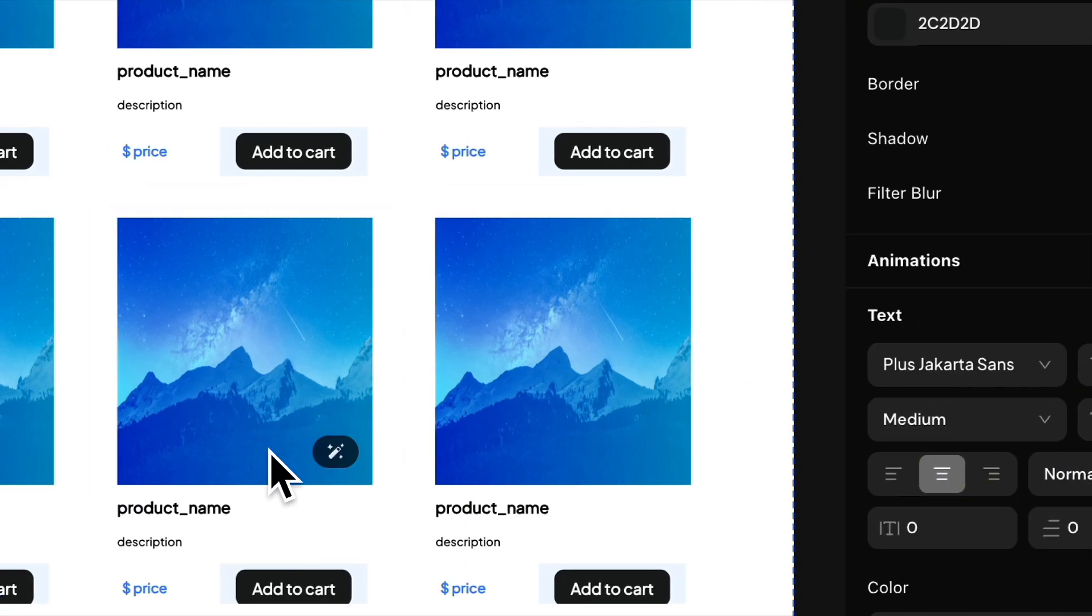
Step: Align the "Add to cart" case's contents to the right and remove the case's background color
click(228, 588)
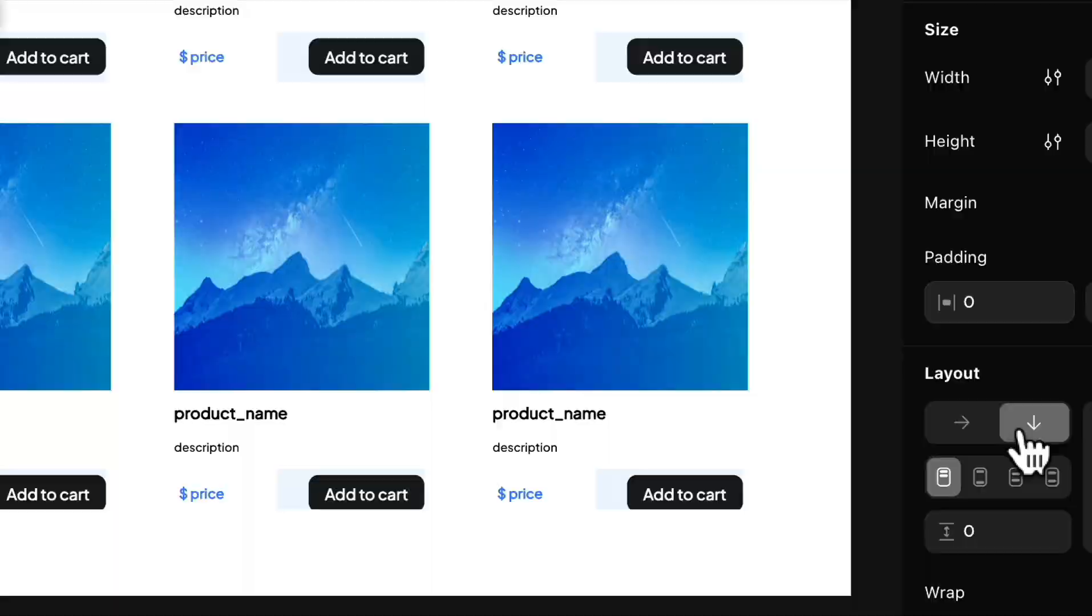
click(1053, 119)
scroll(1044, 285, down, 5)
click(1058, 494)
Step: Add an onClick action to the "Add to cart" button that inserts a cart record
click(59, 402)
click(1002, 6)
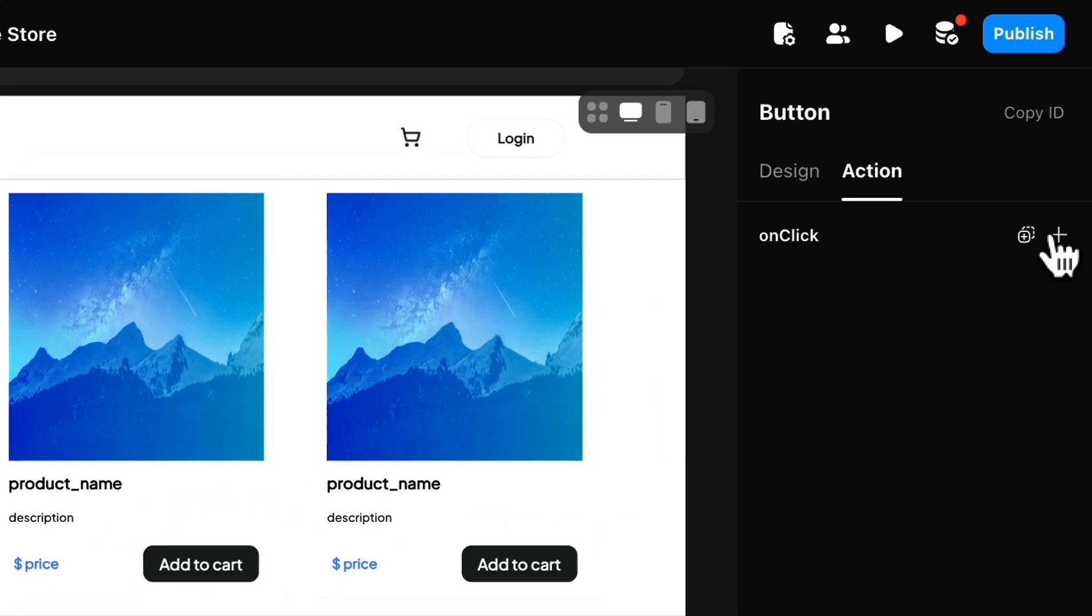
click(1059, 235)
click(963, 331)
click(970, 516)
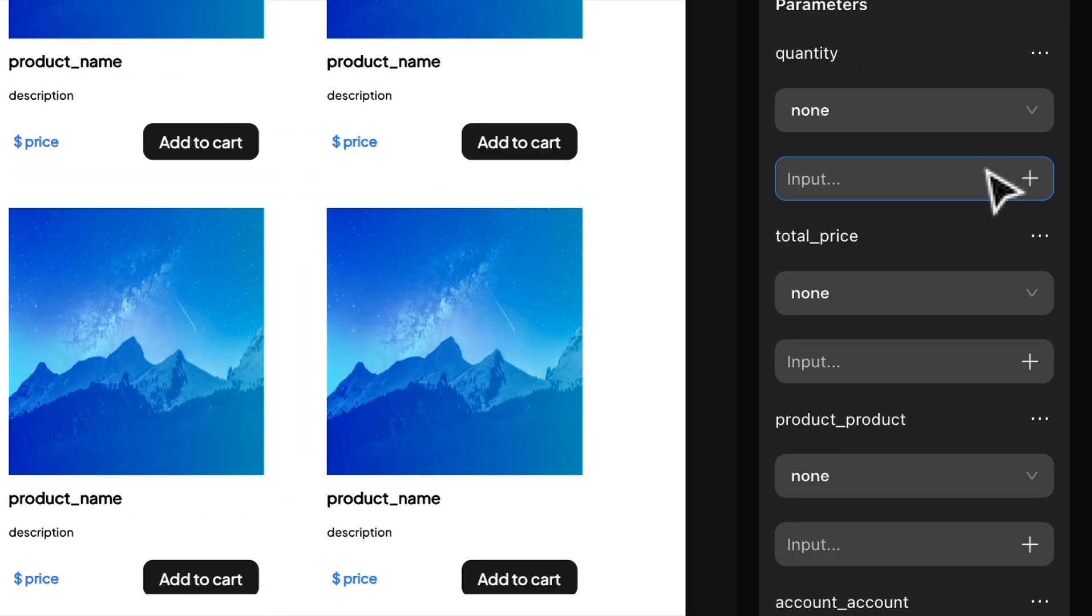
Step: Set the cart record's quantity to 1 and its total_price to the product_List item's price
click(947, 179)
text(1)
click(1029, 362)
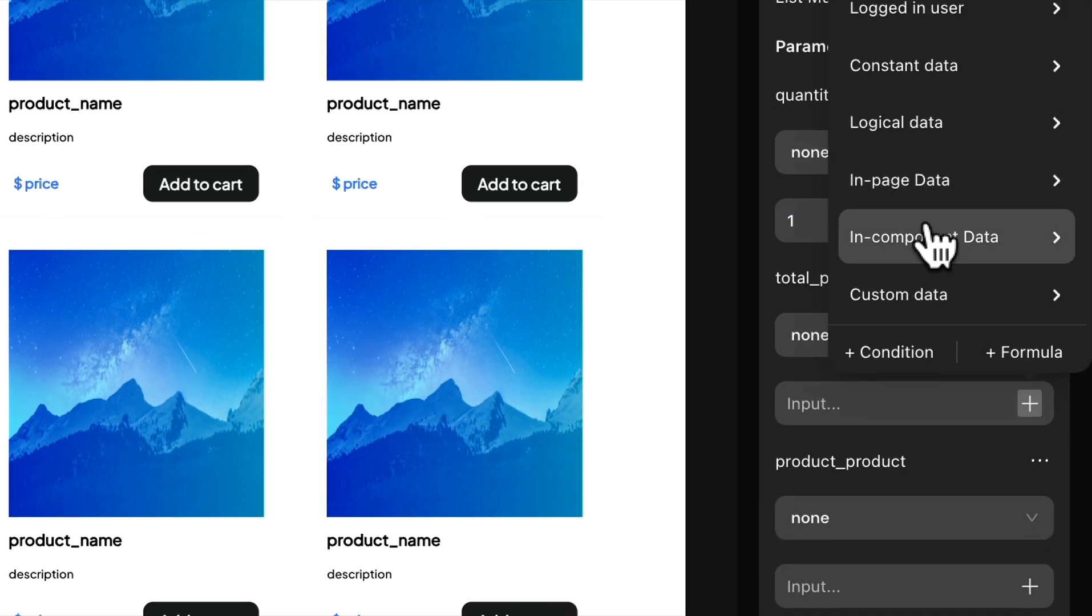
mouse_move(934, 203)
mouse_move(758, 262)
mouse_move(955, 320)
click(706, 394)
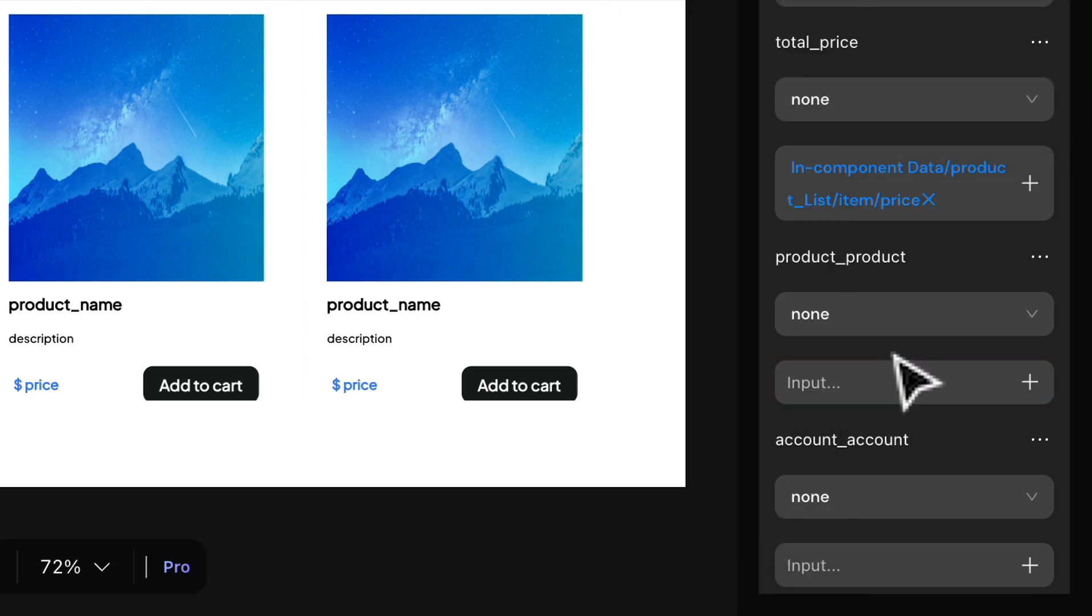
Step: Bind the cart record's product_product parameter to the product_List item's id
click(1030, 587)
mouse_move(897, 245)
mouse_move(768, 253)
mouse_move(909, 326)
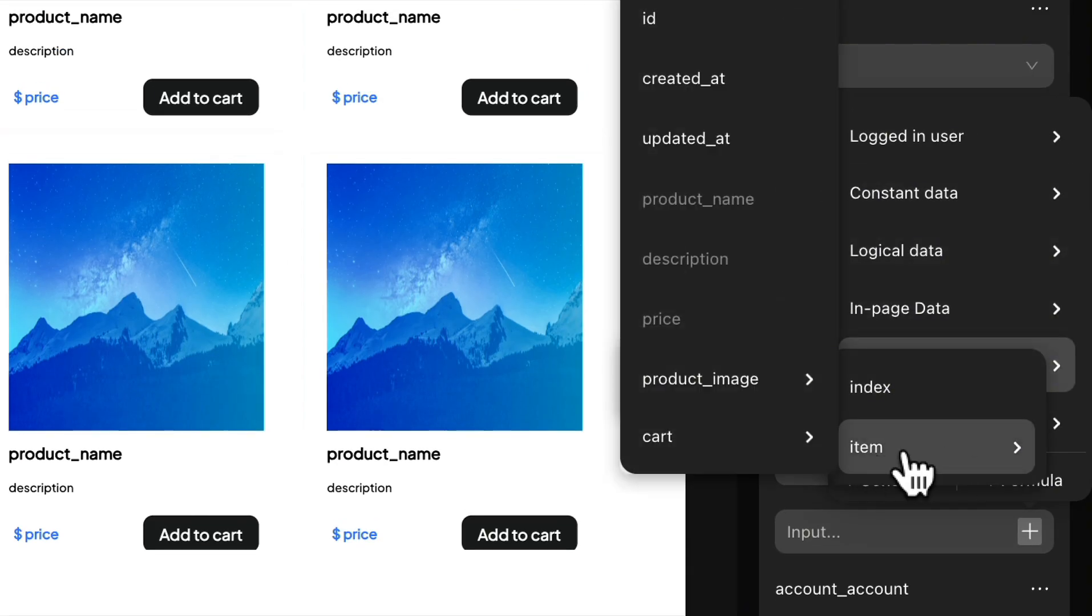
click(674, 450)
Step: Add an on-success action to the cart insert that navigates to the shopping cart page
scroll(889, 550, down, 8)
click(1040, 615)
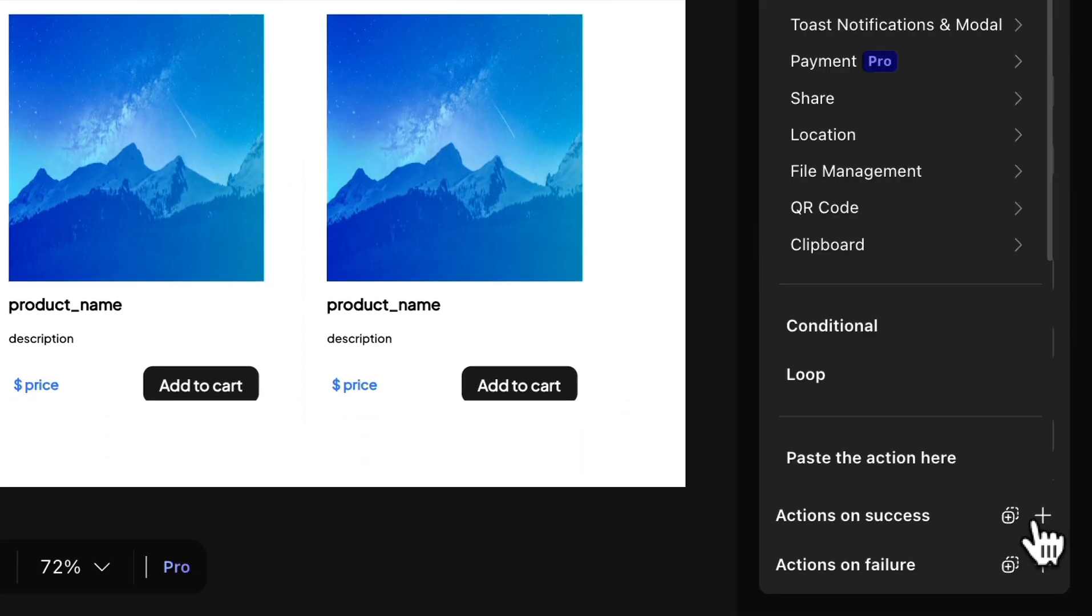
mouse_move(879, 474)
mouse_move(913, 398)
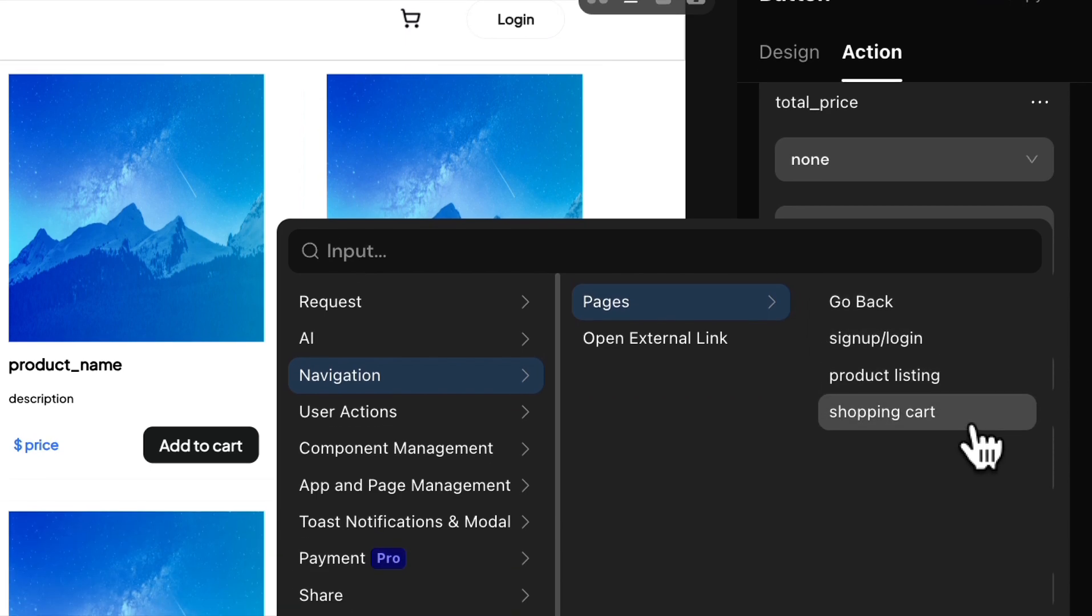
click(970, 513)
scroll(926, 418, down, 10)
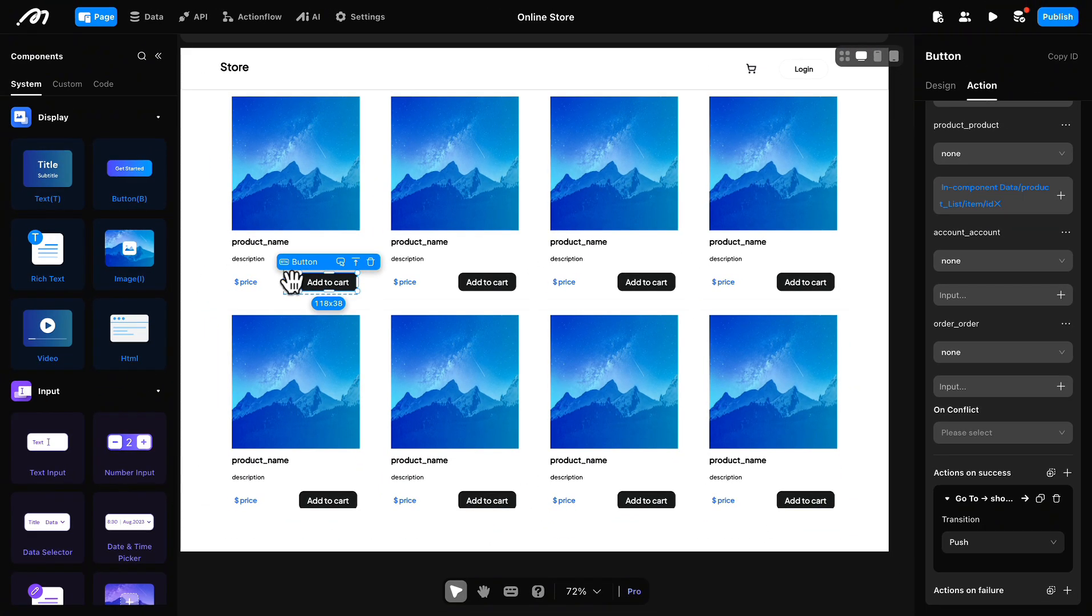
Step: Switch the Conditional View to the "Product added" case and size it 60% wide and 100% high
click(355, 262)
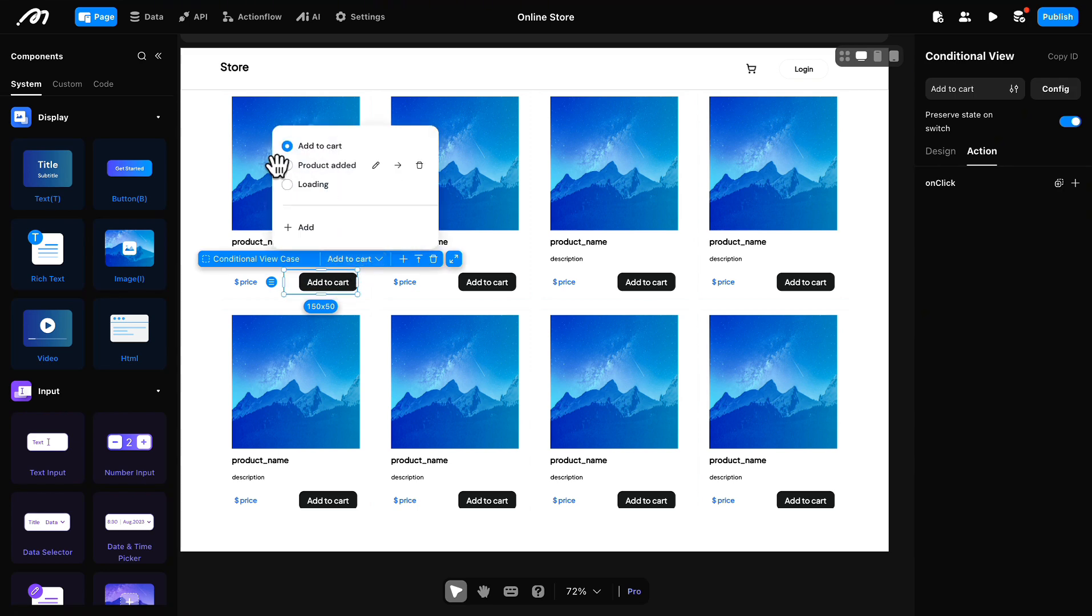
click(287, 165)
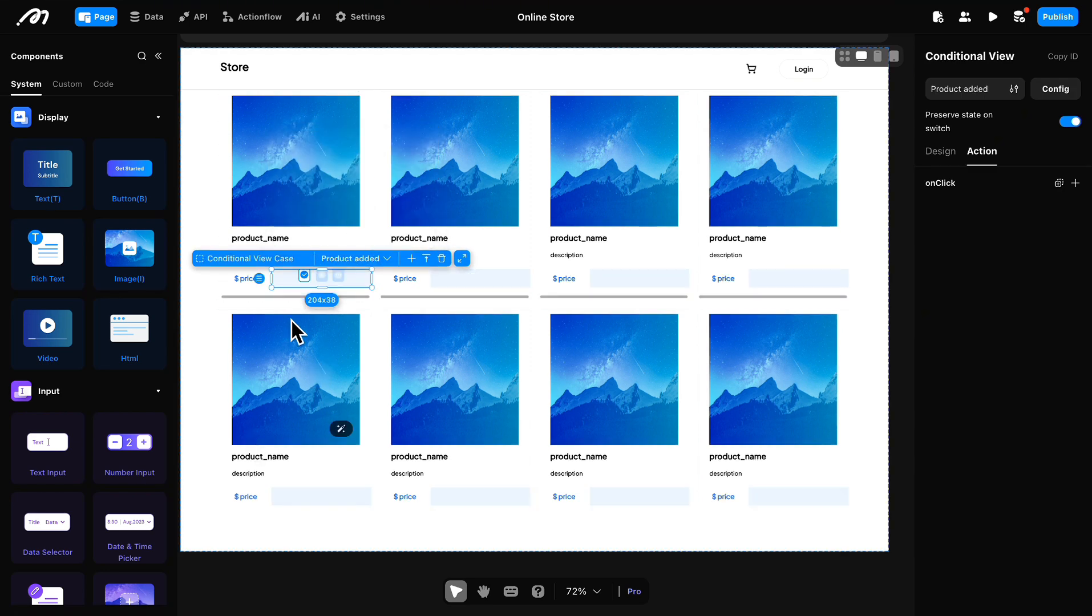
click(940, 151)
click(1061, 292)
click(1055, 341)
click(1061, 324)
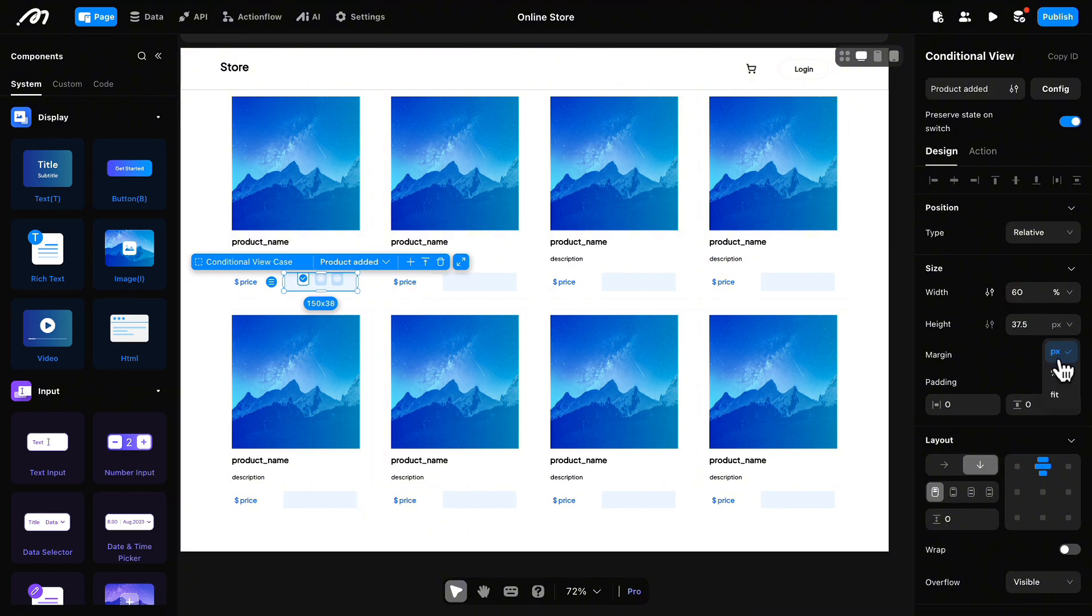
text(0)
key(Return)
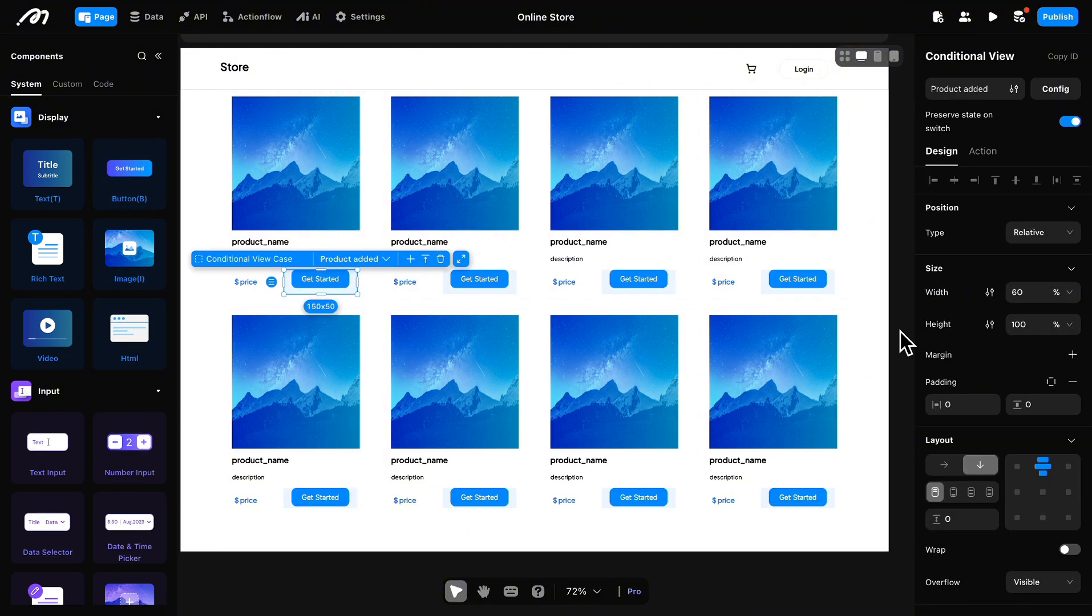
Step: Right-align the "Product added" case's contents, remove its background color, and label its button "Product added"
scroll(982, 366, down, 4)
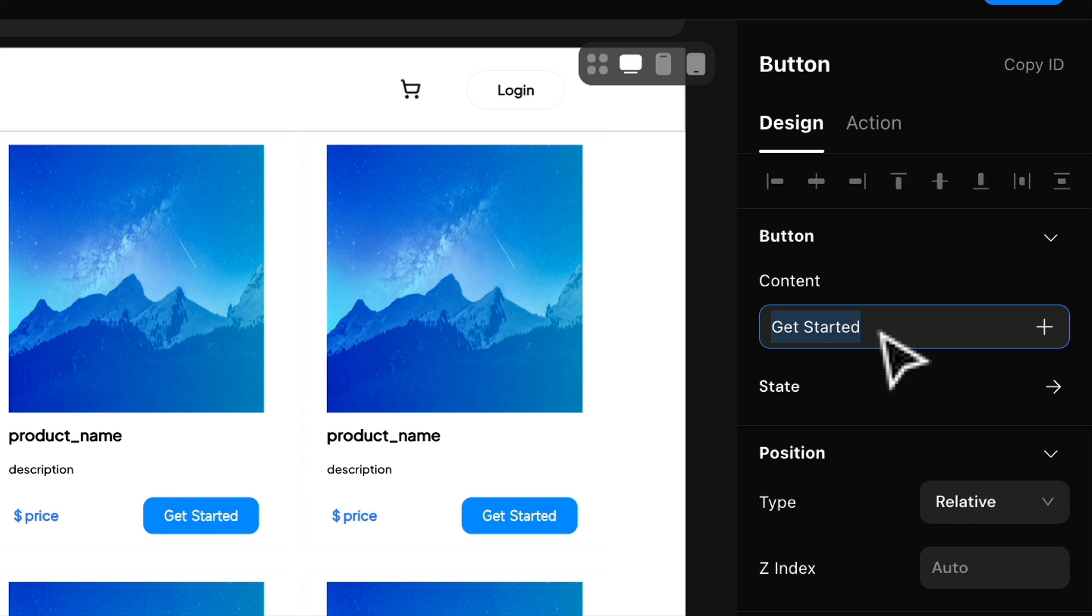
click(880, 333)
text(Product)
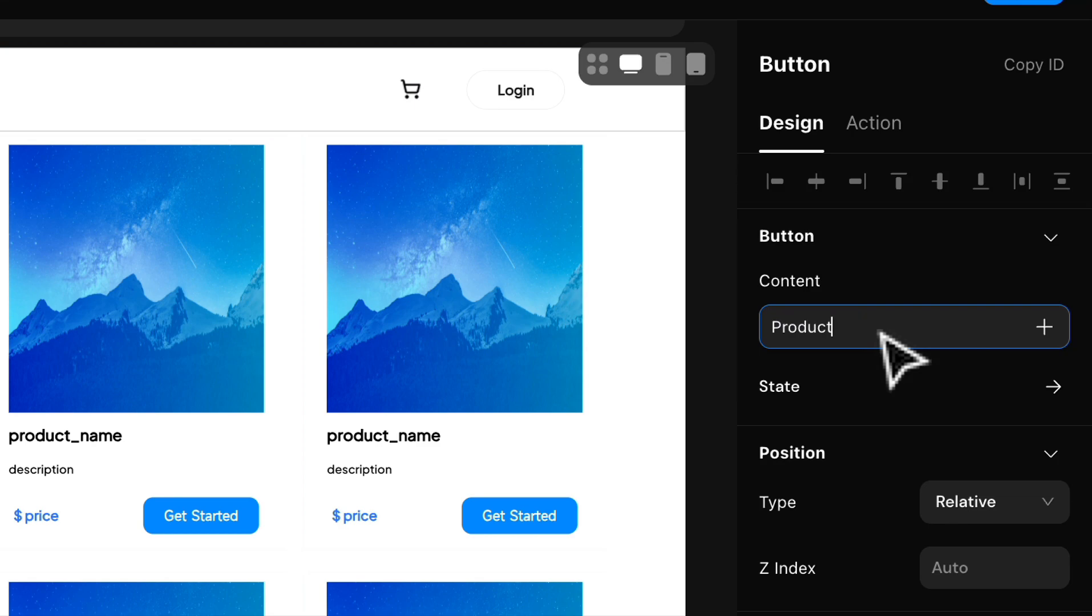
text(added)
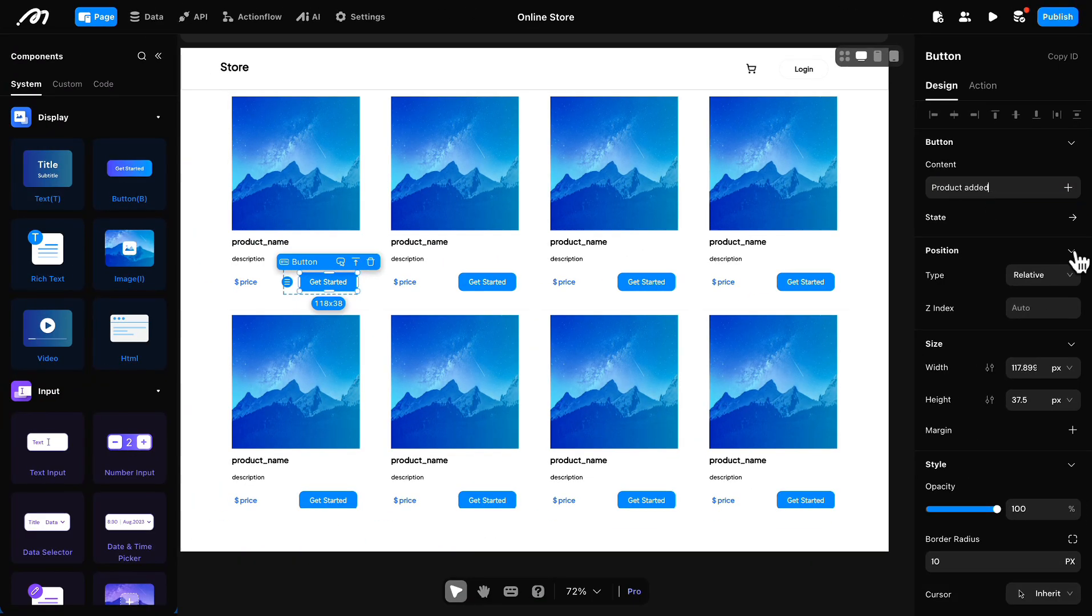
Step: Set the "Product added" button's text to size 16 in Plus Jakarta Sans
scroll(1073, 268, down, 7)
click(1053, 385)
click(1016, 389)
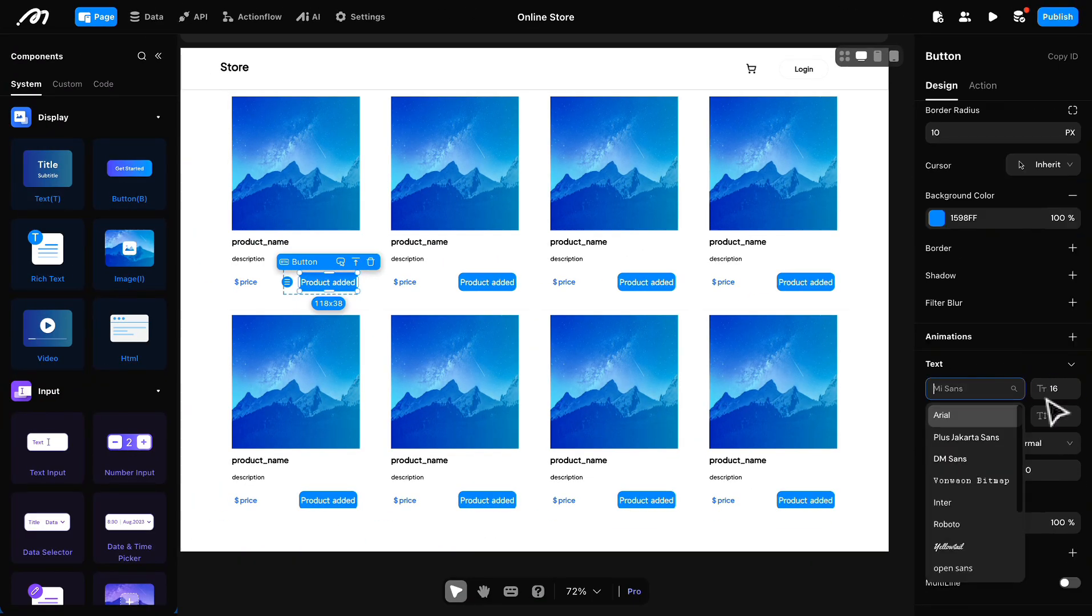
click(970, 437)
Step: Widen the "Product added" button and change its background color to a medium-dark gray
scroll(1021, 354, up, 7)
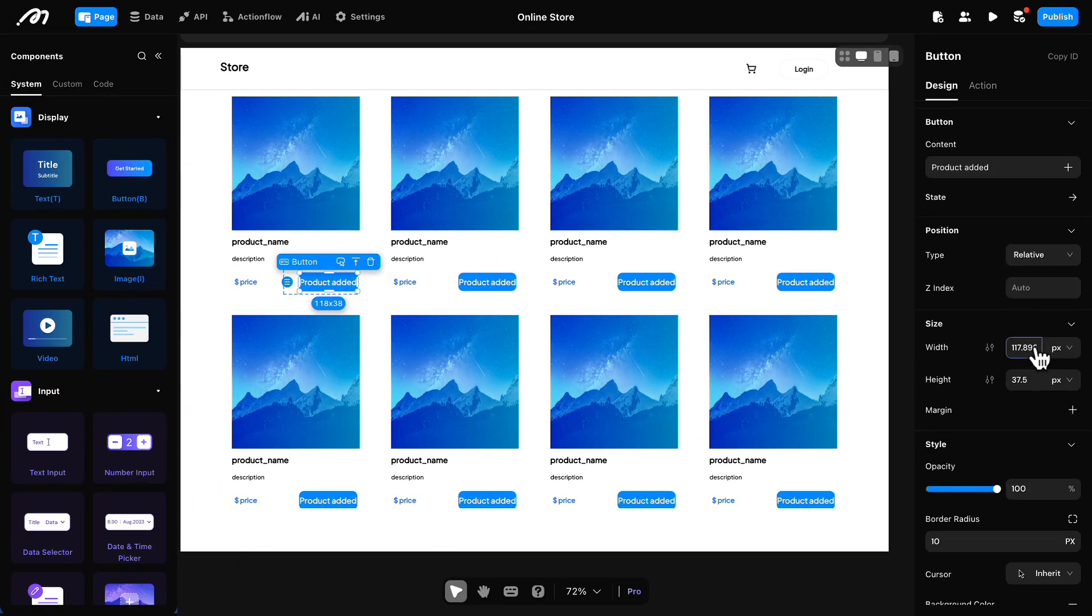
scroll(1014, 347, down, 2)
click(937, 546)
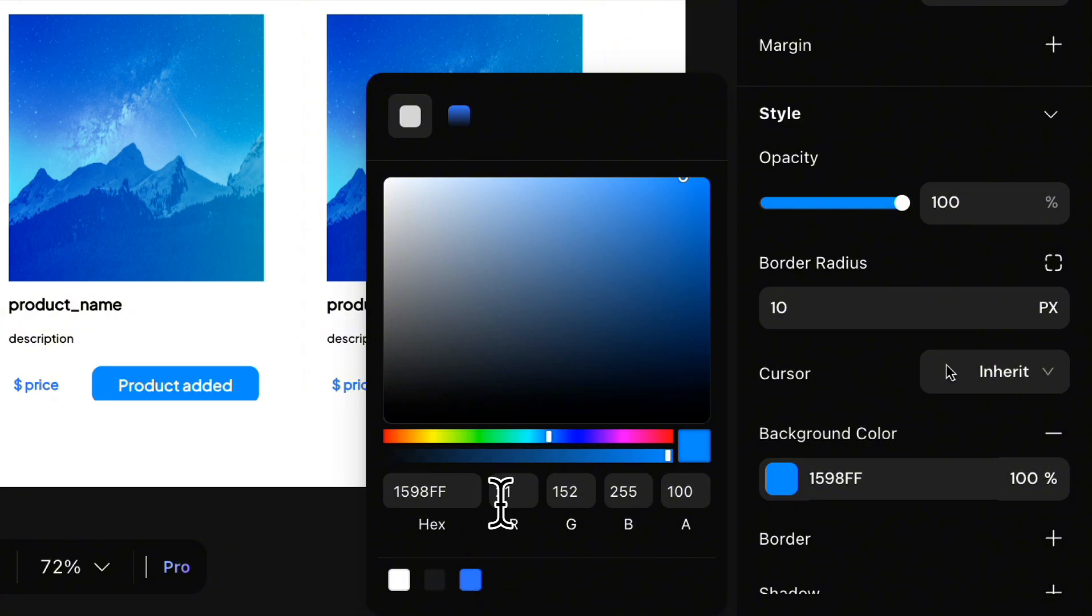
click(435, 580)
click(424, 369)
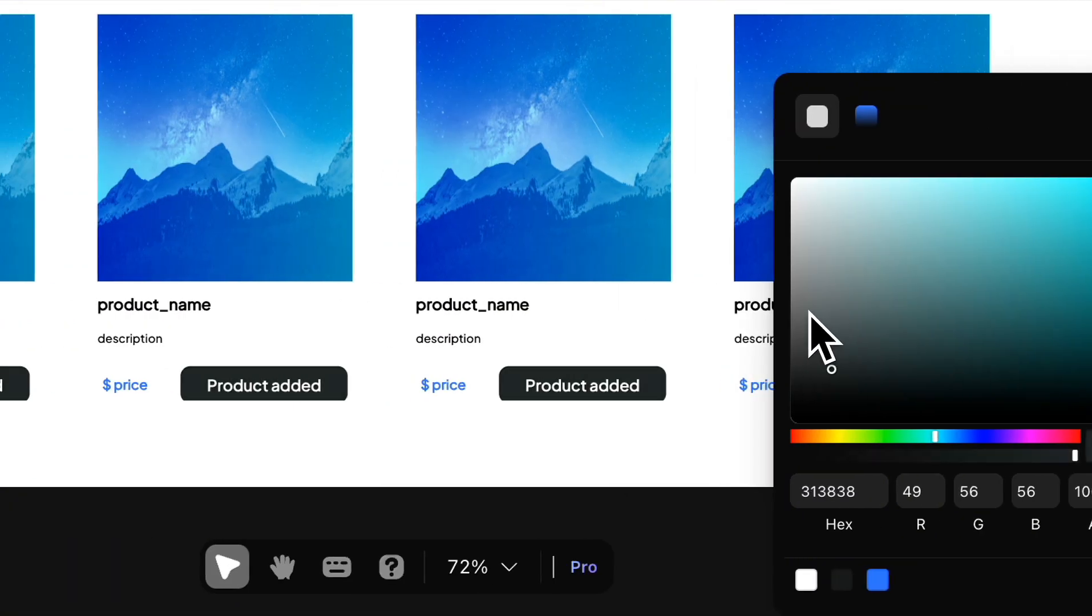
click(809, 313)
Step: Add an onClick action to the "Product added" button that navigates to the shopping cart page
click(873, 73)
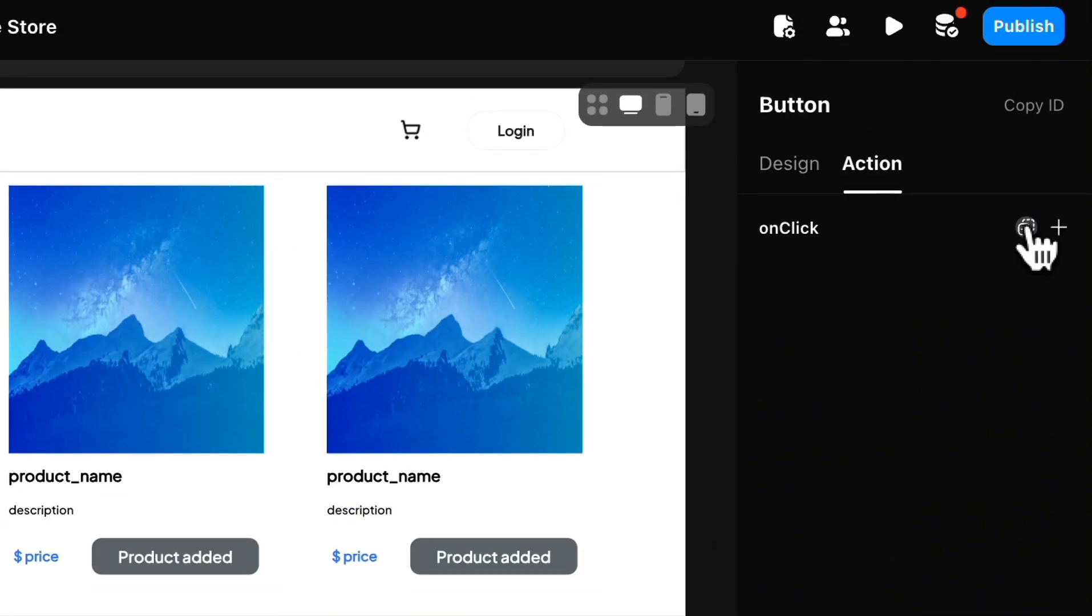
click(1058, 227)
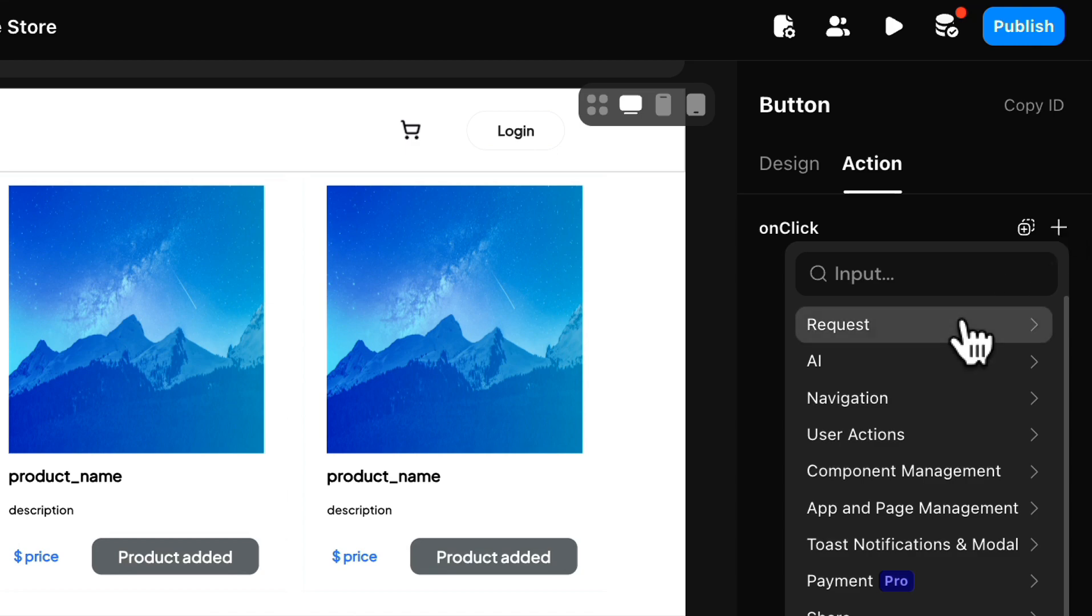
click(931, 398)
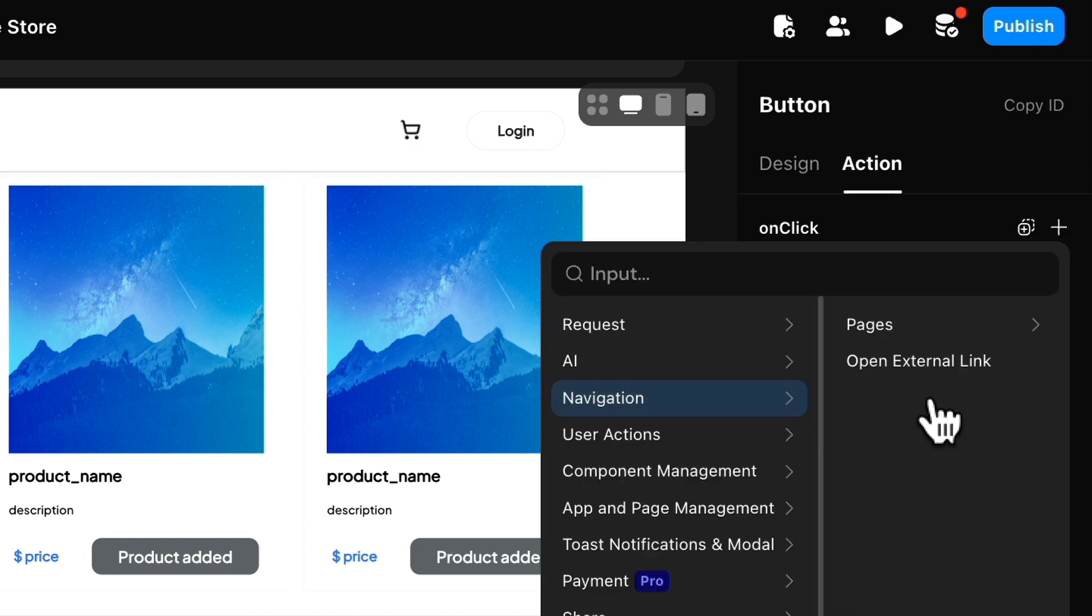
click(924, 336)
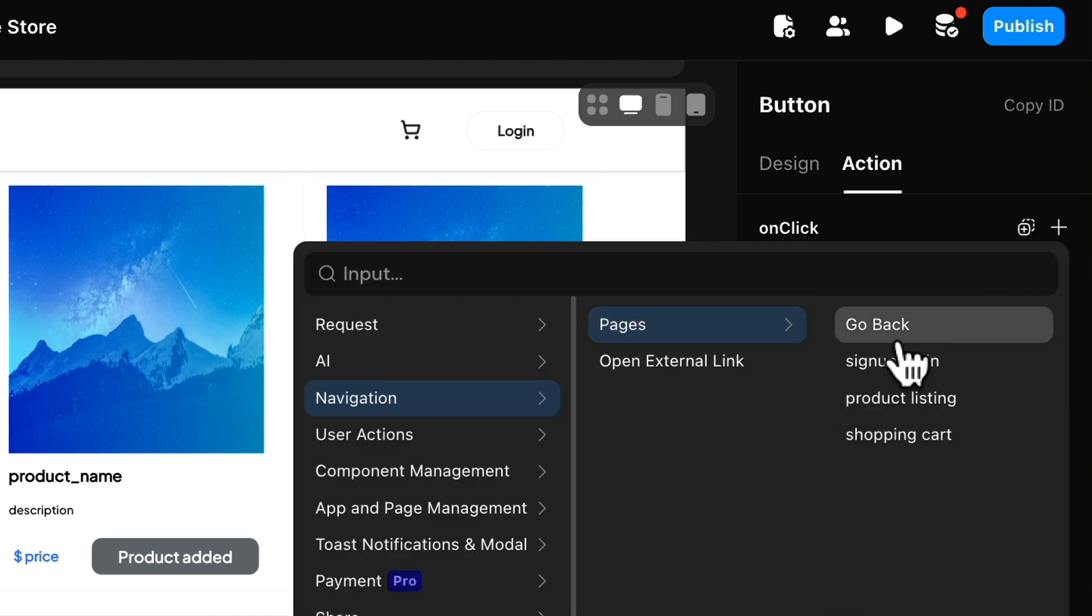
click(917, 434)
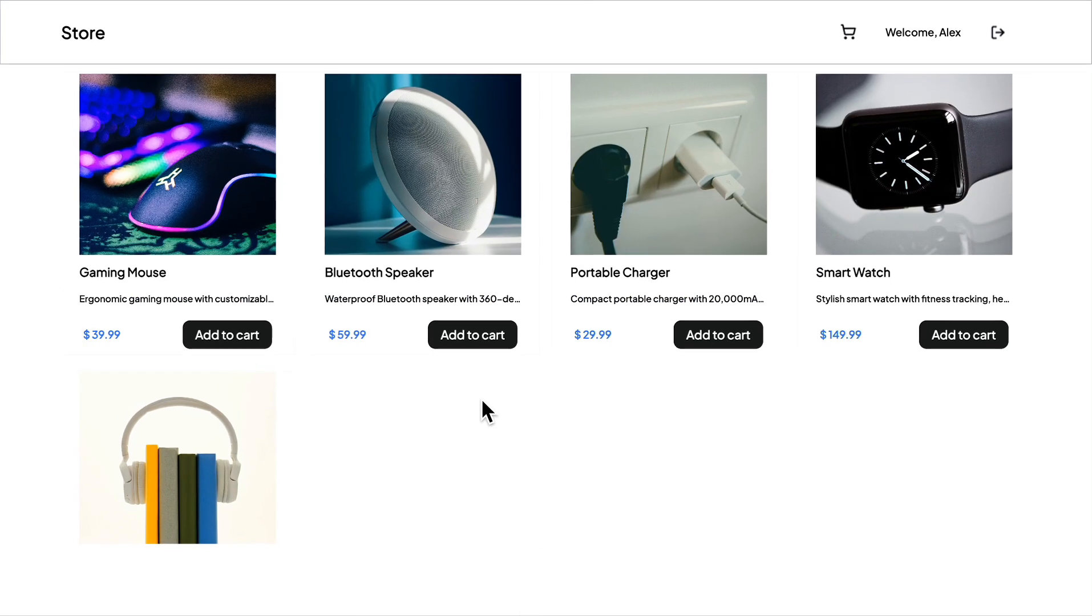
Step: Look through the product list in the app preview and inspect the cart record in the shopping_cart database table, including its account and order columns
scroll(266, 437, down, 2)
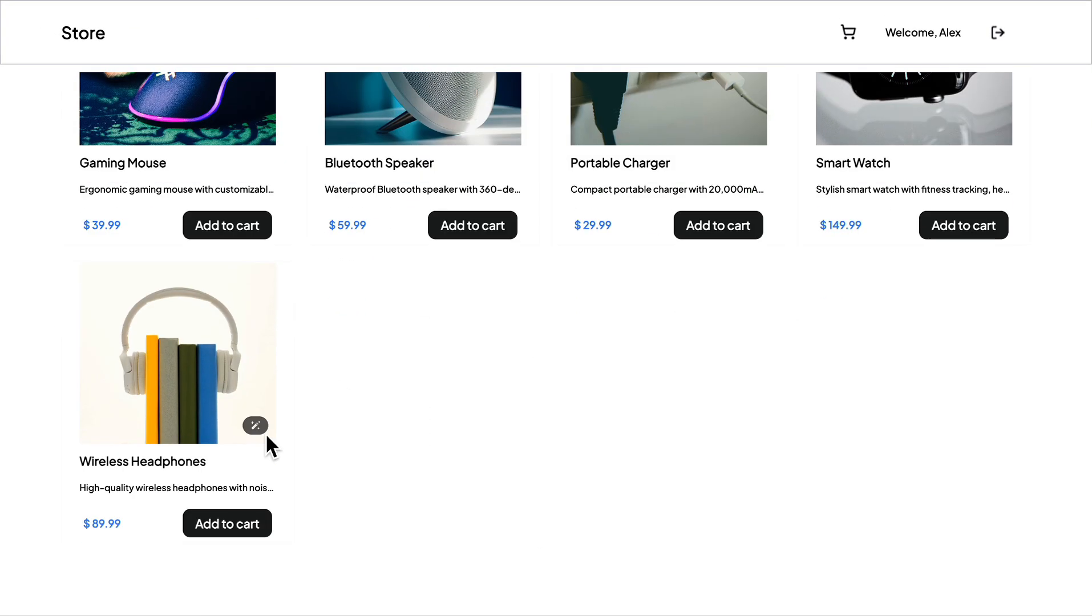
scroll(266, 439, up, 2)
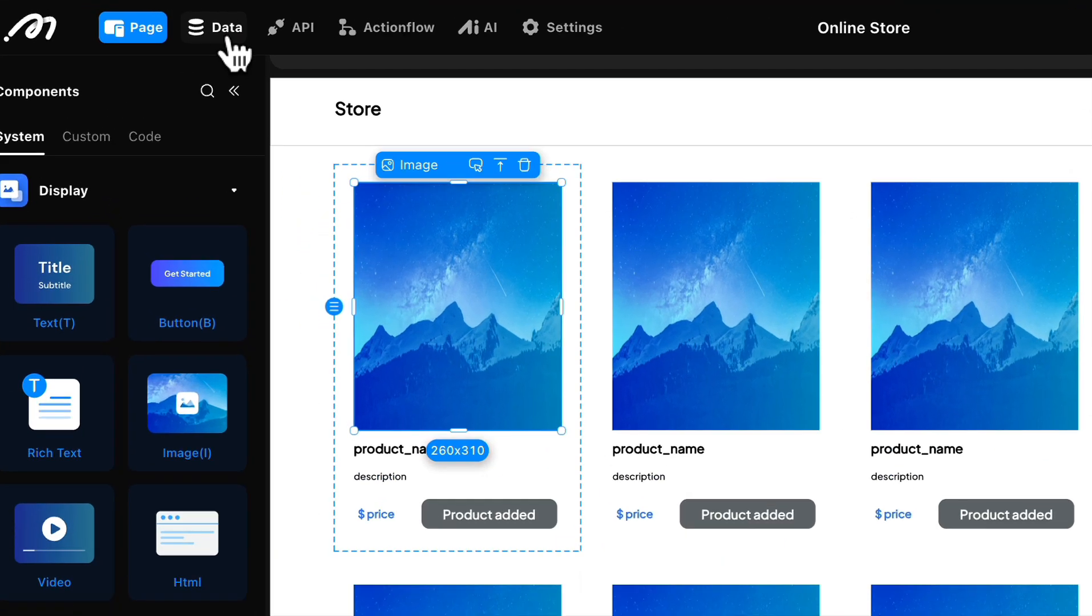
click(153, 23)
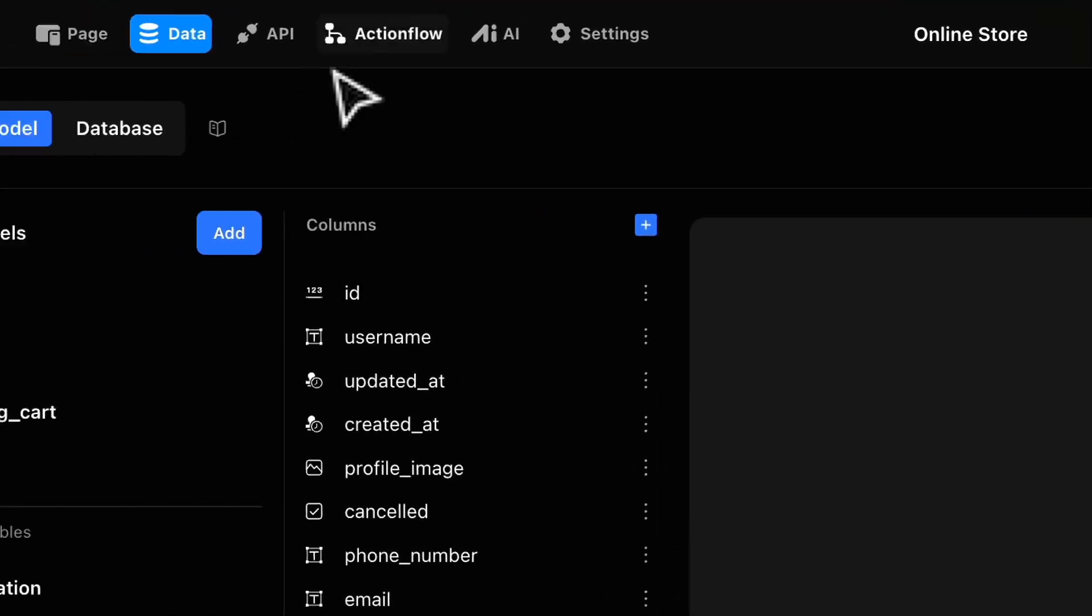
click(251, 134)
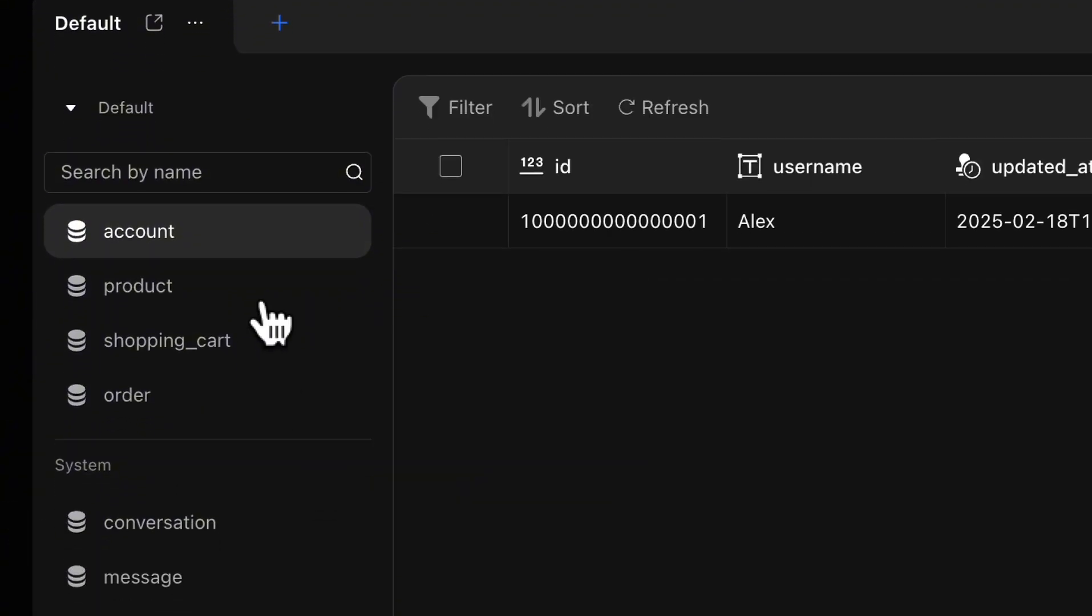
click(168, 333)
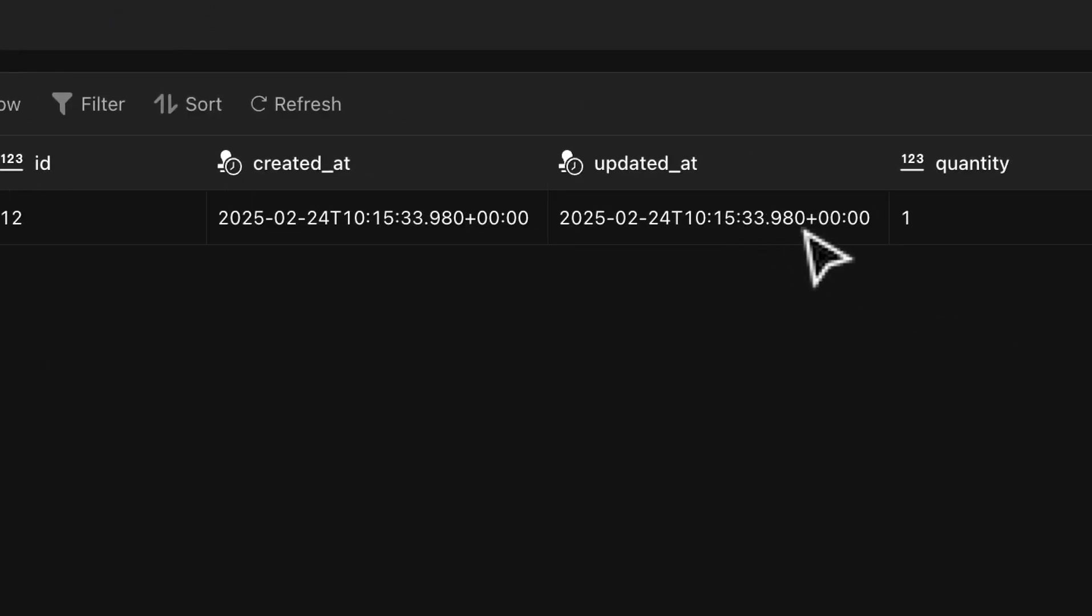
scroll(450, 253, right, 1)
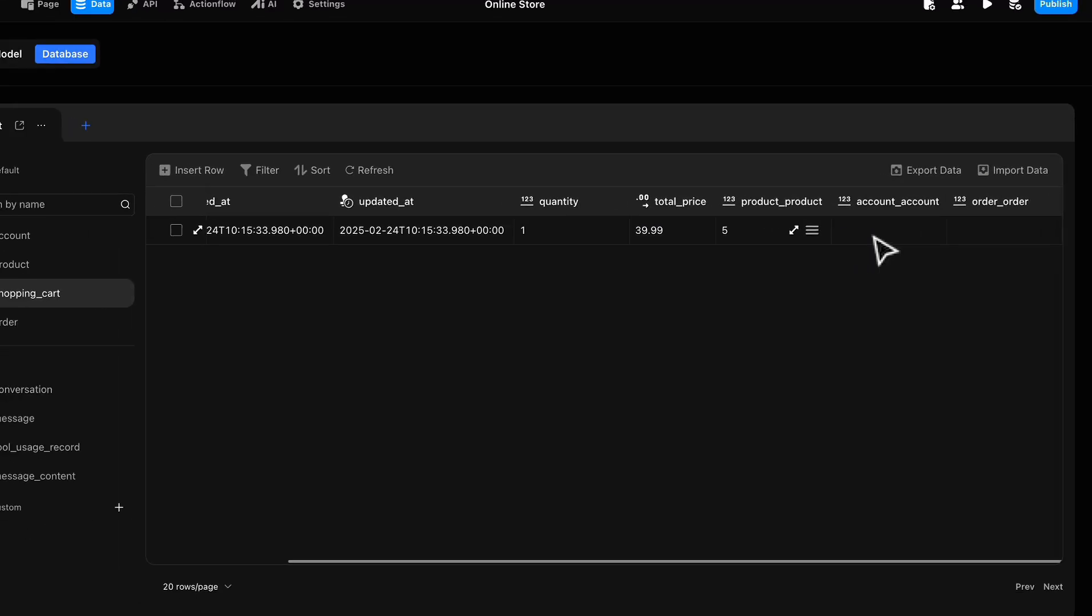
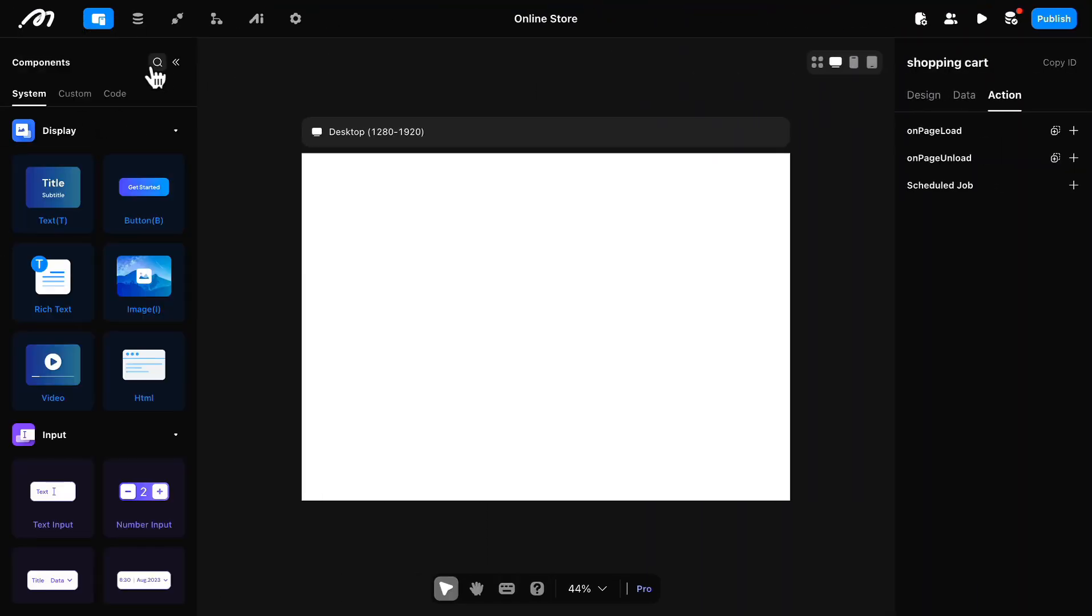
Step: Place the custom nav component at the top of the shopping cart page
click(77, 97)
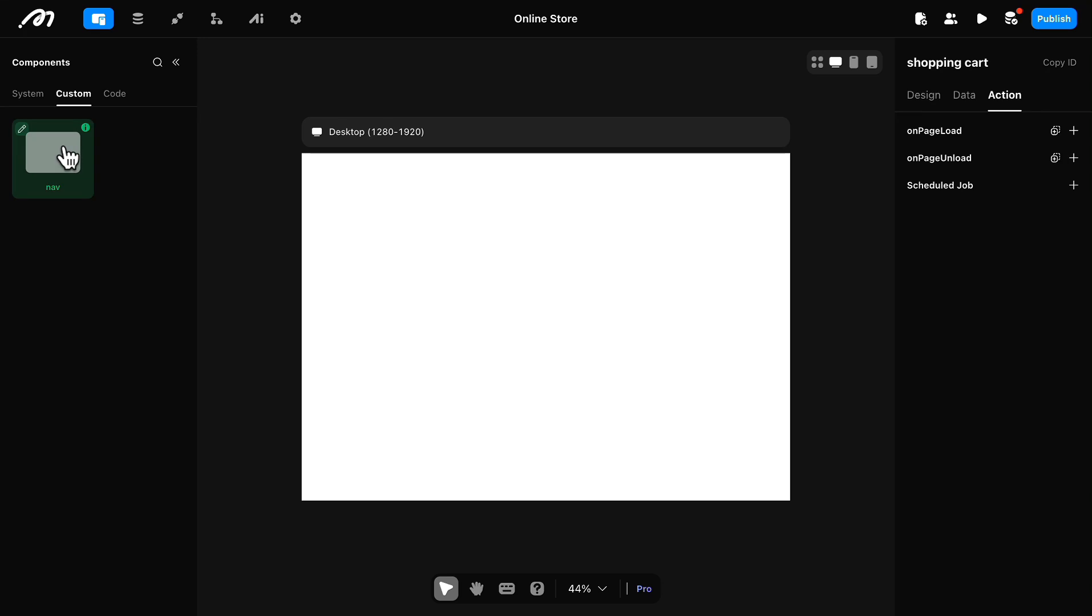
drag(447, 200, 441, 207)
click(526, 242)
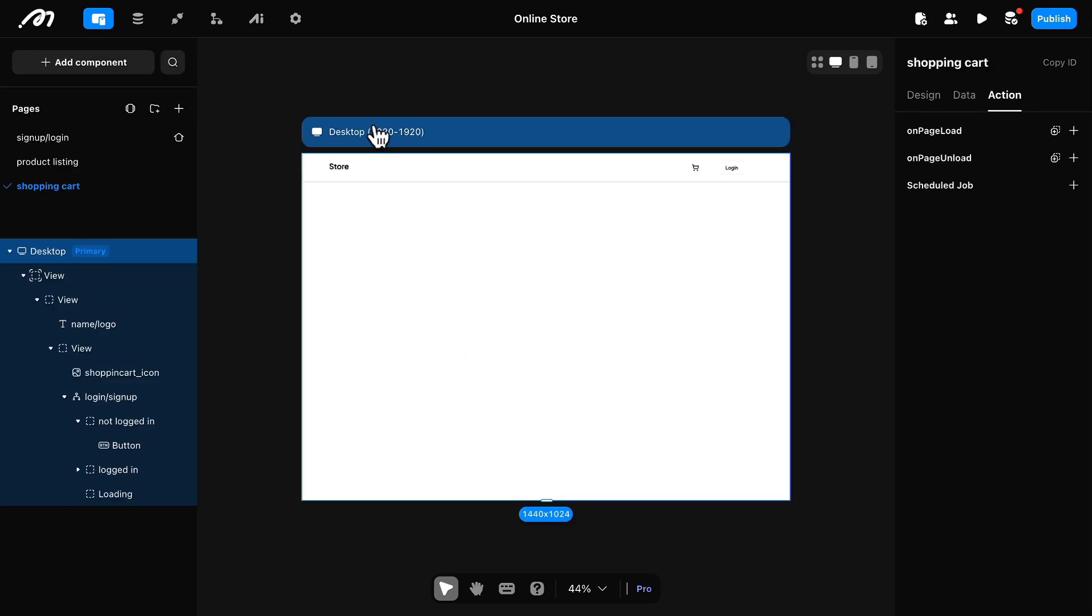
Step: Add a List container to the shopping cart page
click(137, 67)
scroll(115, 461, down, 6)
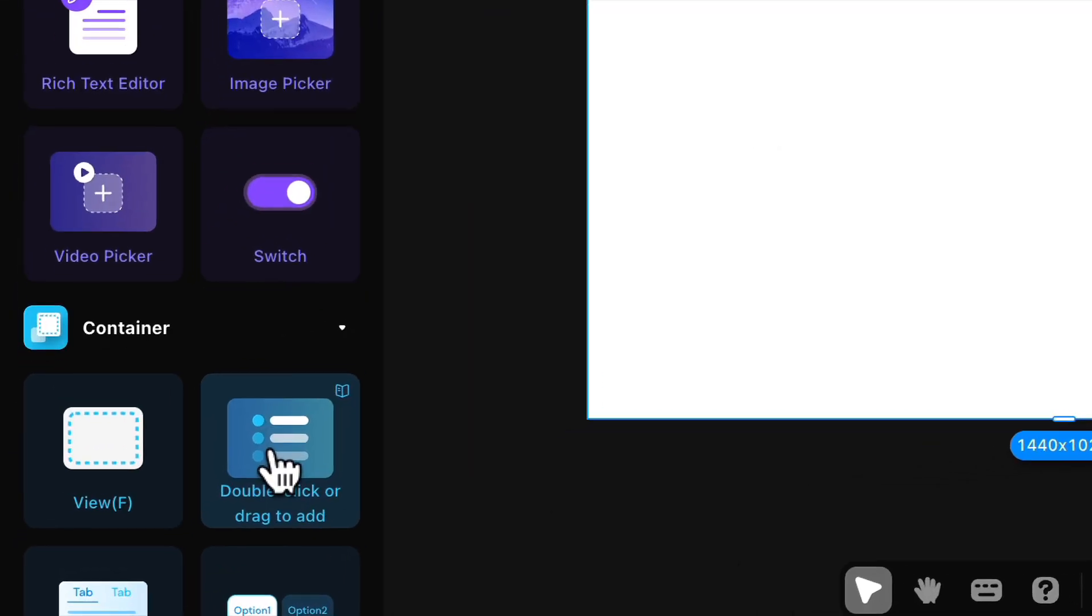
double_click(144, 524)
Step: Center the shopping cart page's contents both horizontally and vertically
click(924, 95)
click(458, 439)
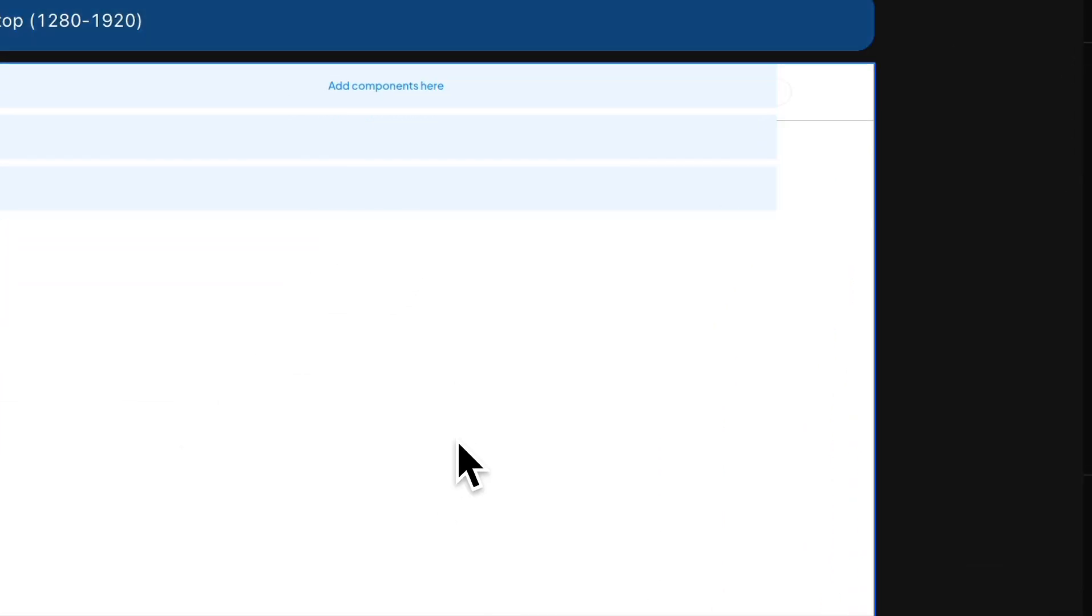
click(972, 504)
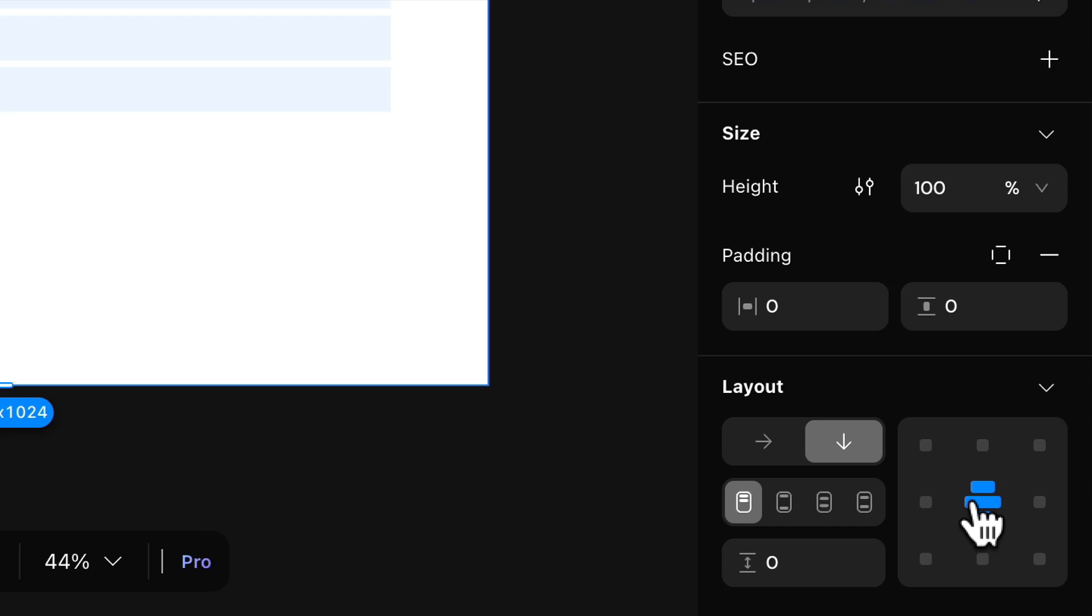
click(982, 456)
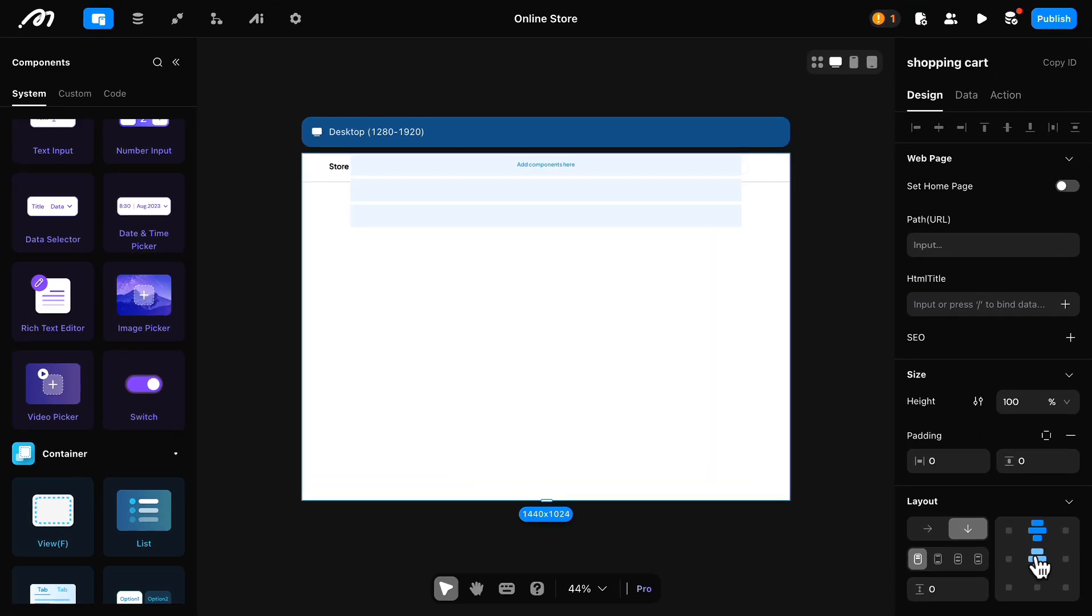
click(1038, 559)
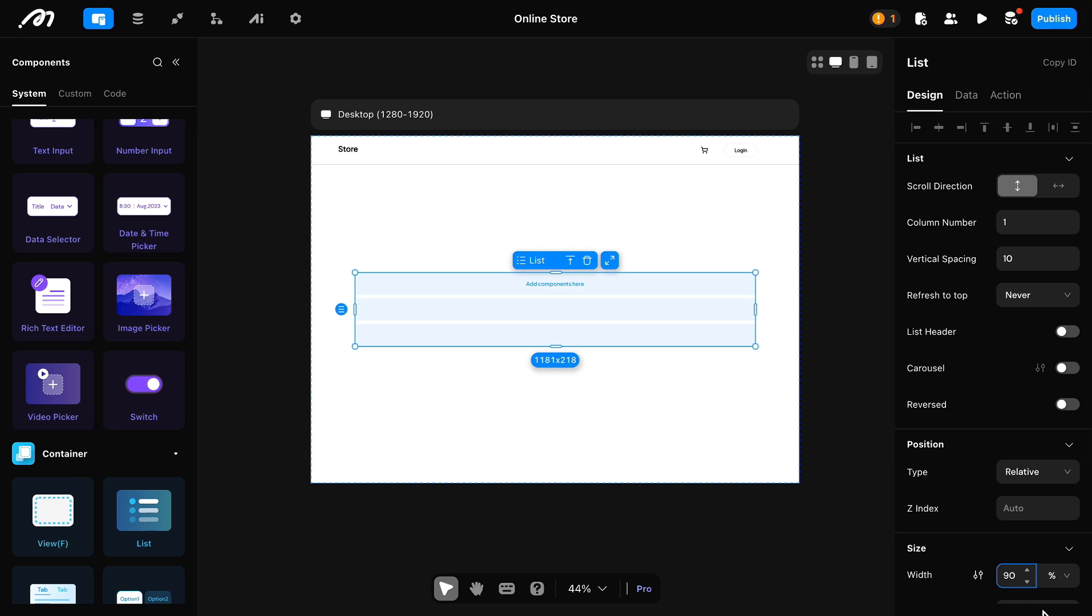
Step: Set the list's width to 90% and add a maximum width of 1280 px
click(977, 577)
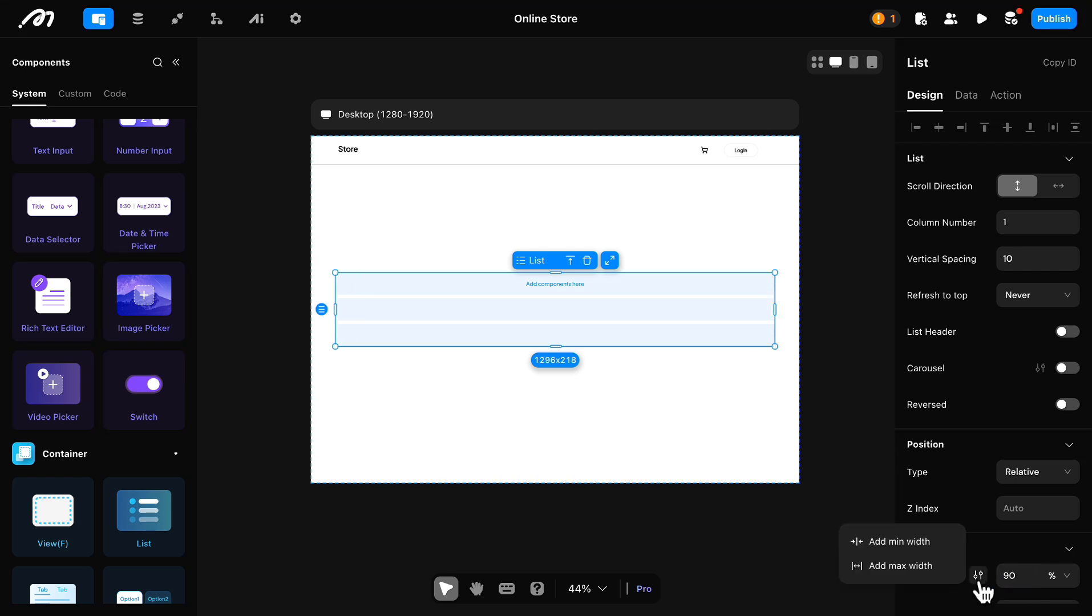
click(918, 566)
scroll(987, 445, down, 1)
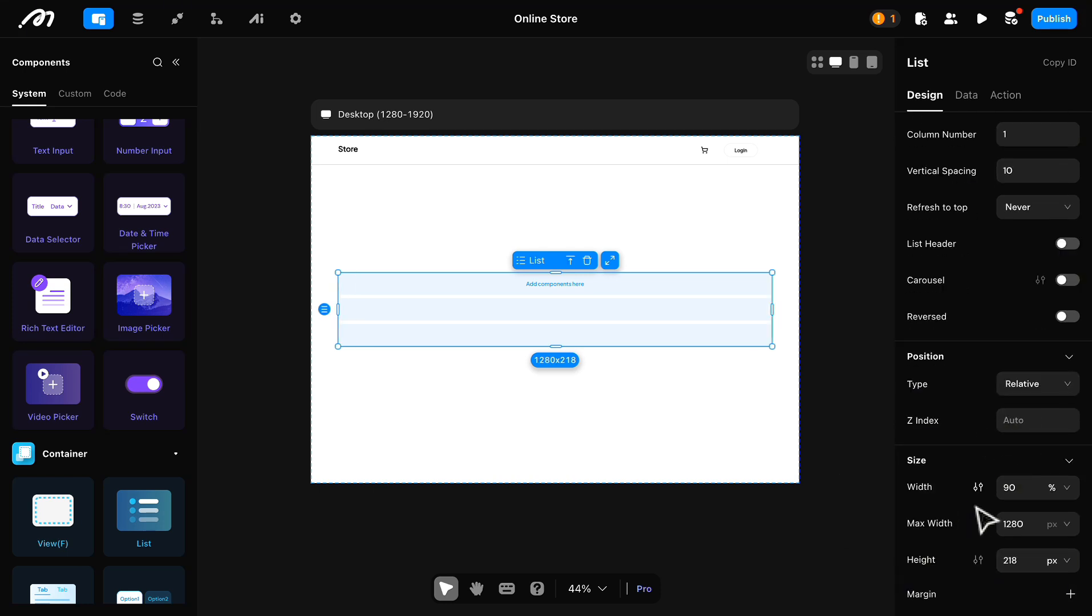
Step: Change the list's height unit to fit so the list adapts to its content
scroll(985, 519, up, 2)
scroll(1079, 463, down, 9)
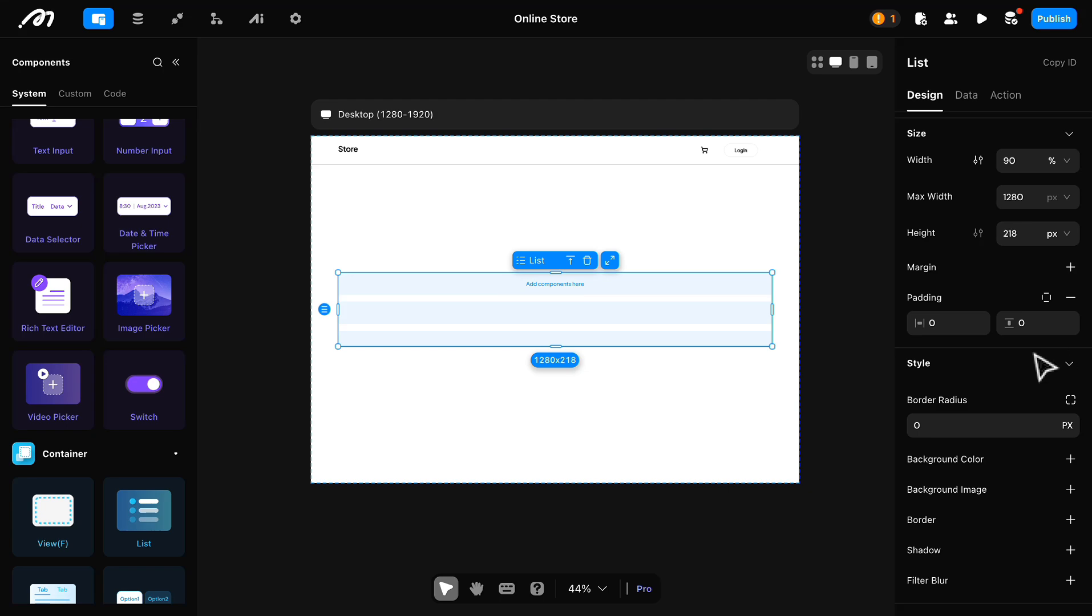
click(1057, 240)
click(1057, 338)
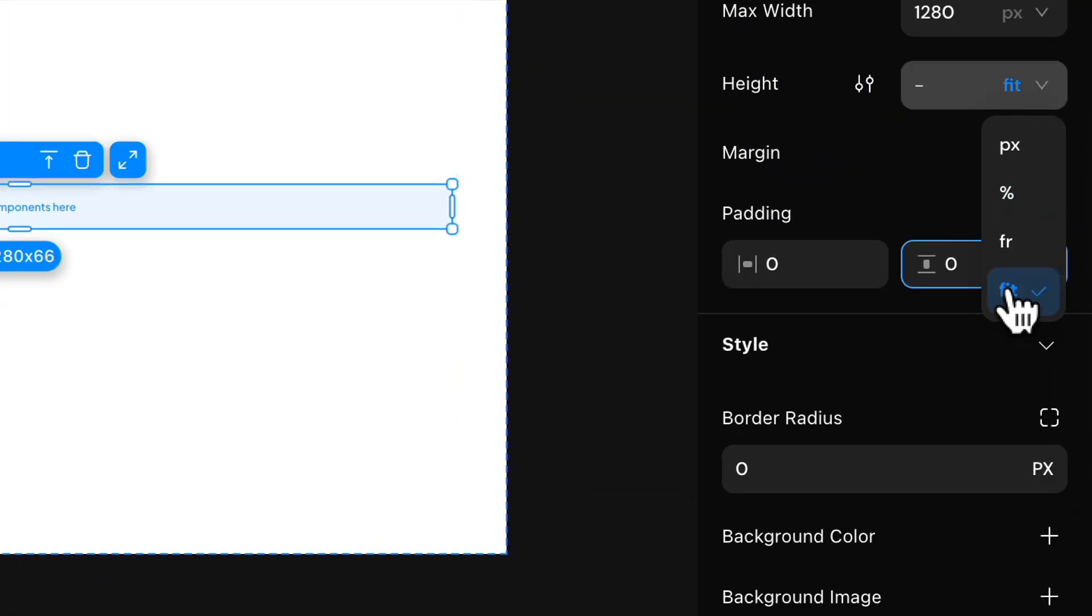
scroll(1007, 371, down, 1)
click(1000, 434)
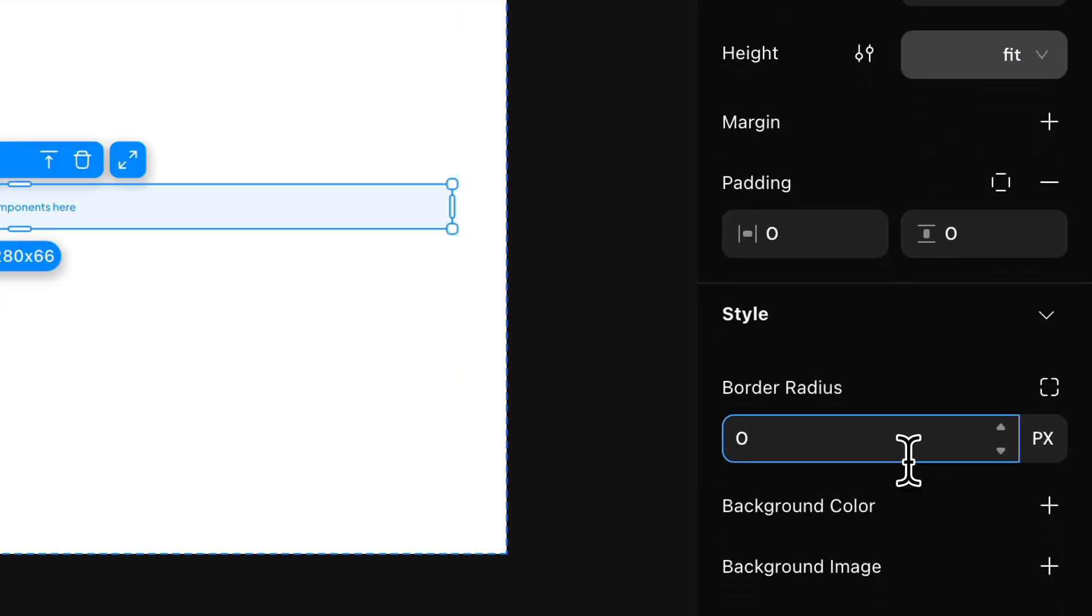
scroll(959, 343, up, 5)
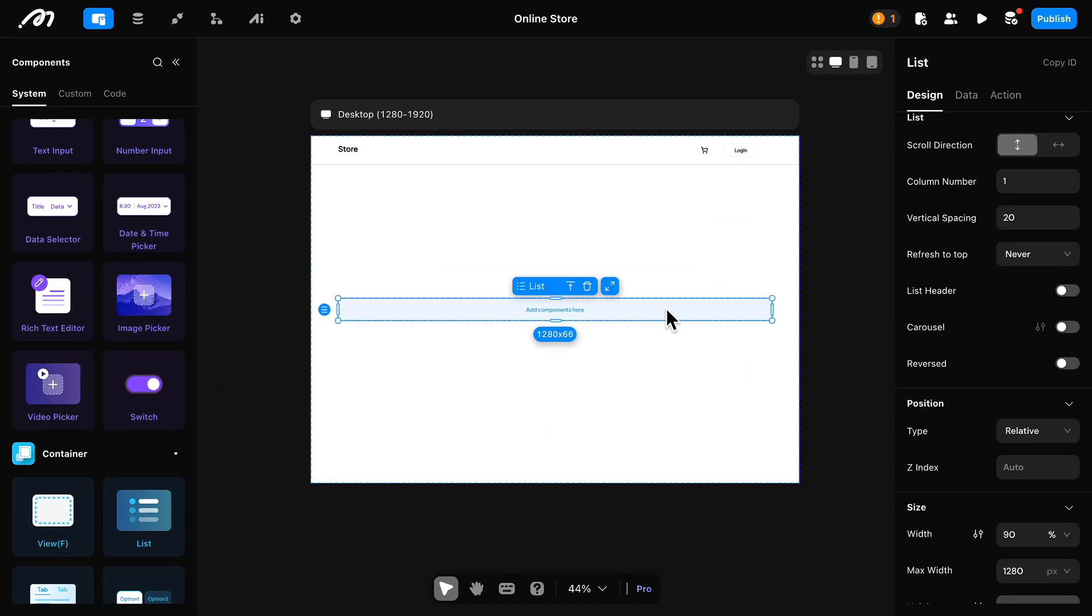
Step: Set the list item's height to 173 px
click(670, 320)
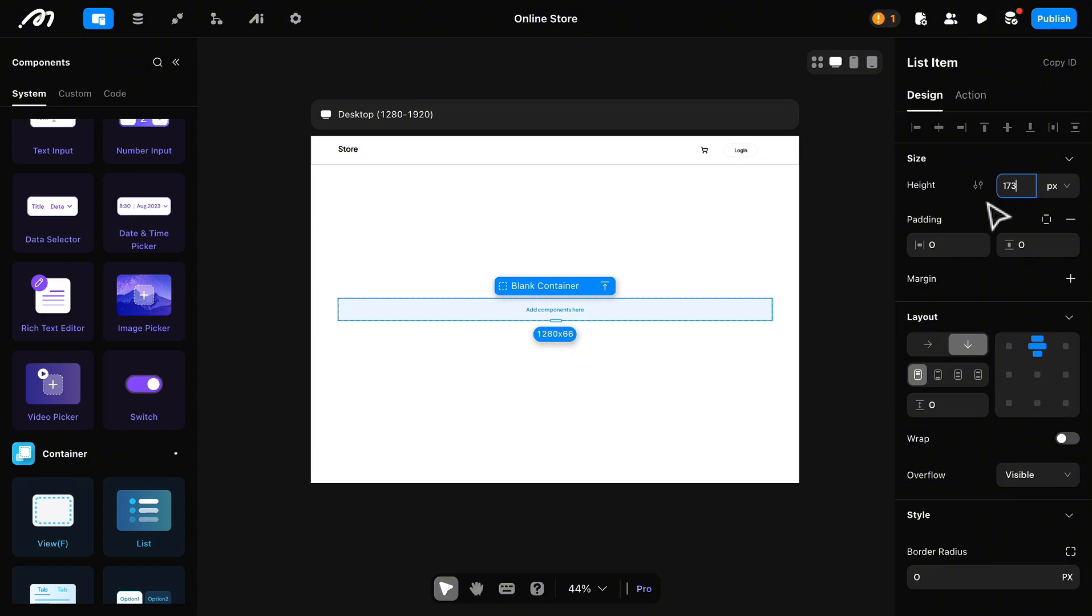
click(594, 332)
click(594, 332)
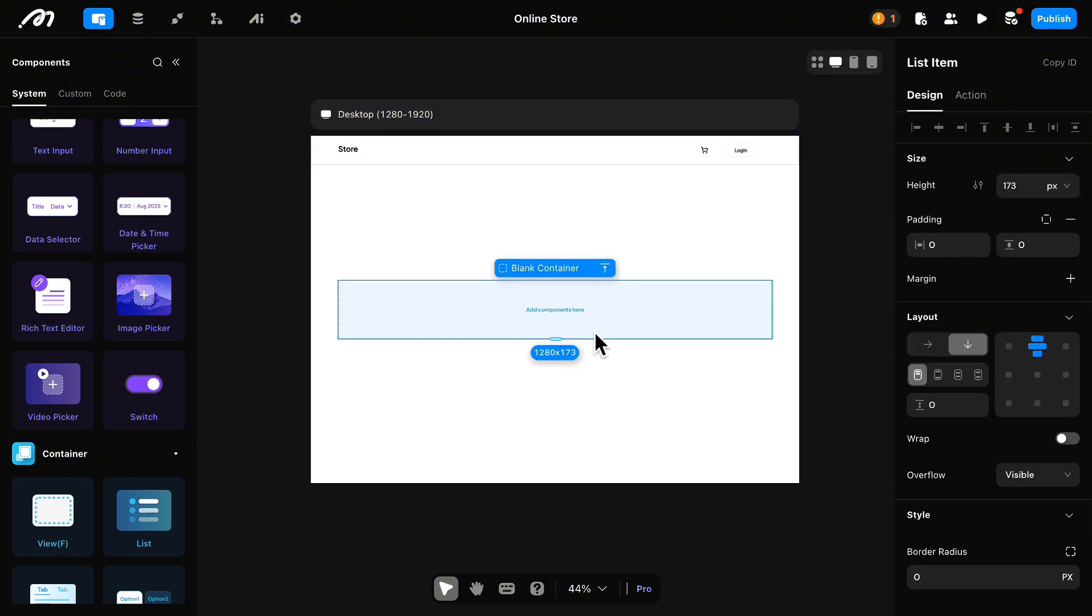
Step: Align the shopping cart page's contents to the top center and check the nav bar's height
click(424, 234)
click(1037, 373)
click(329, 140)
scroll(982, 316, down, 3)
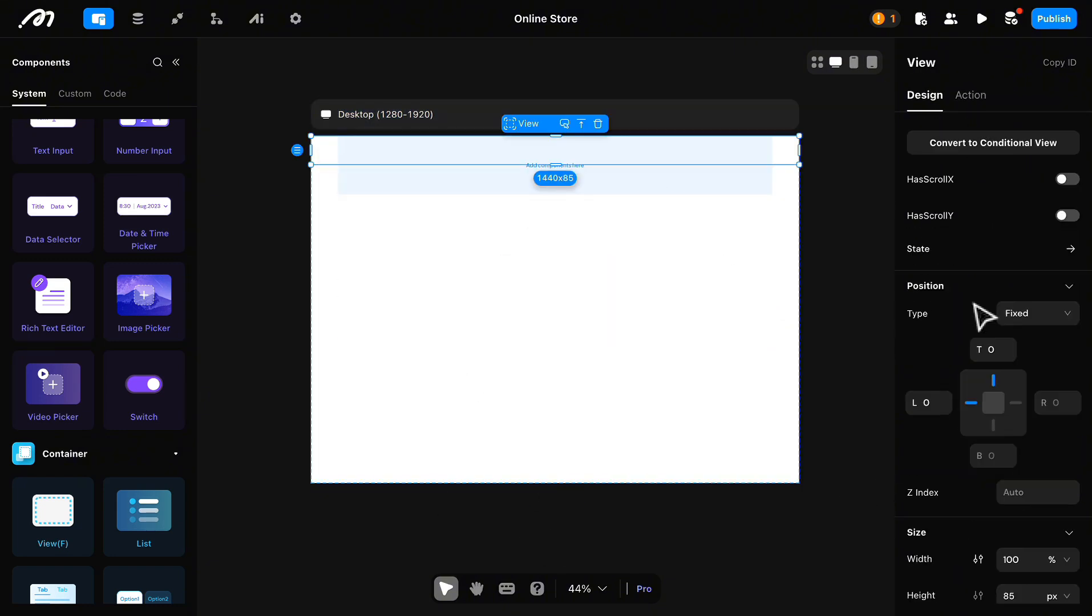
click(656, 178)
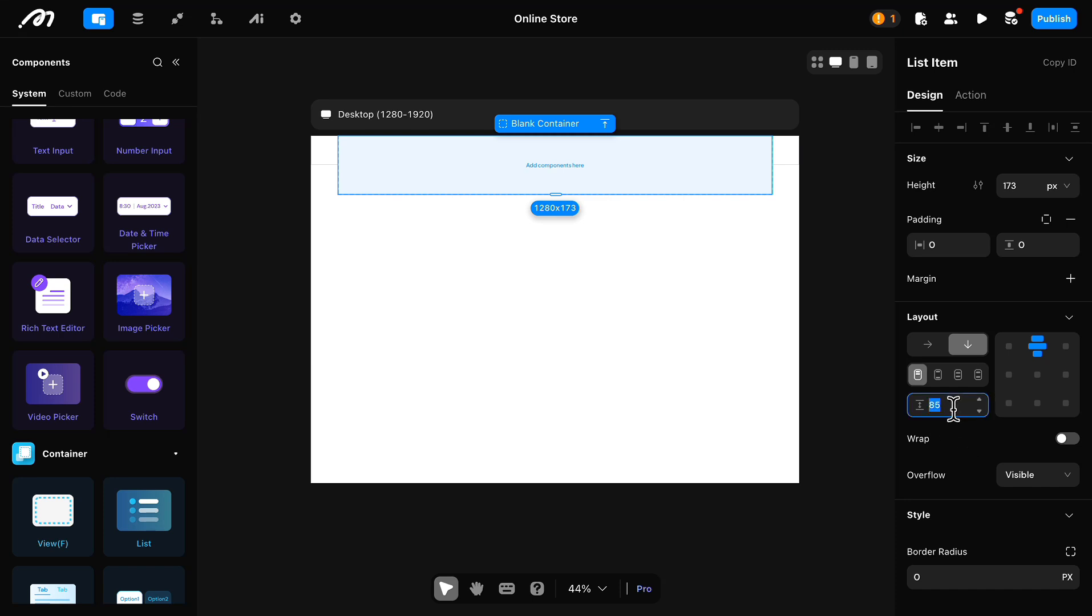
Step: Set the shopping cart page's vertical padding to 100
click(534, 541)
click(1036, 445)
text(90)
double_click(1026, 438)
text(100)
scroll(549, 302, up, 1)
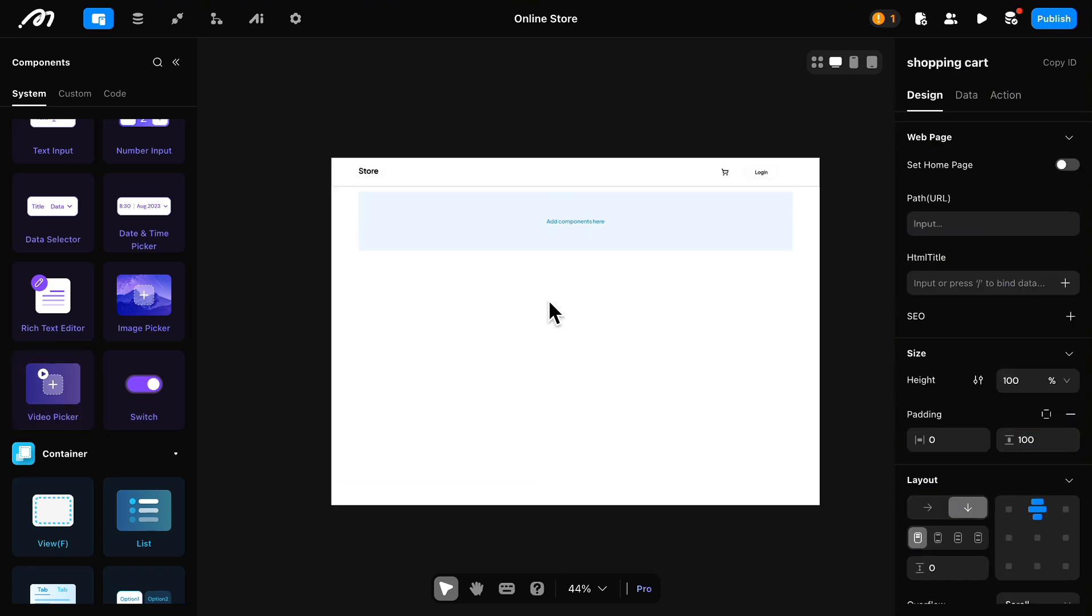
scroll(550, 302, up, 1)
Step: Add two View containers inside the list item
click(467, 207)
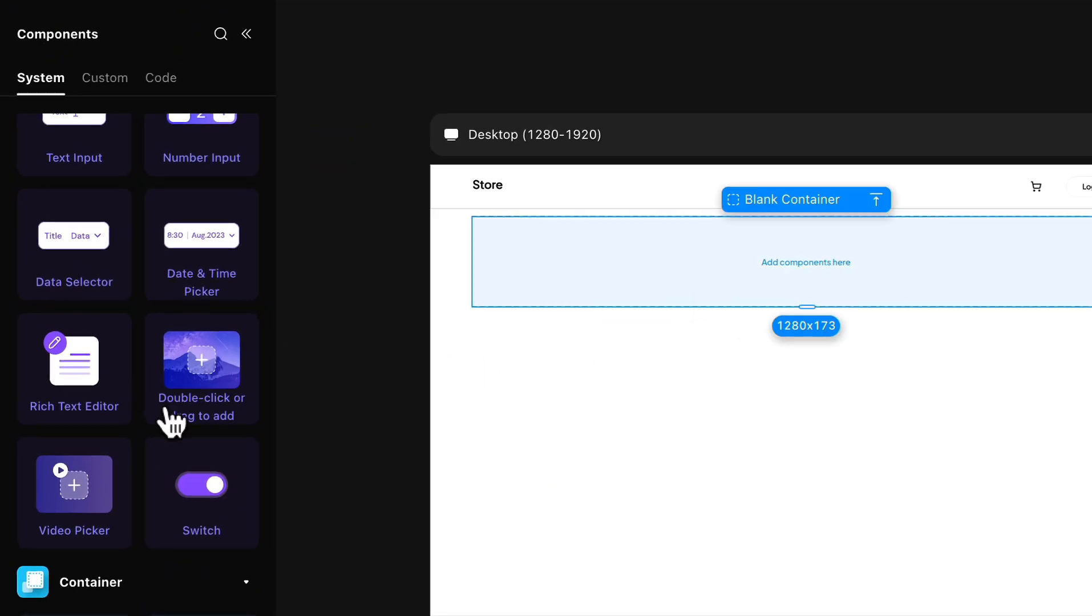
scroll(171, 422, down, 2)
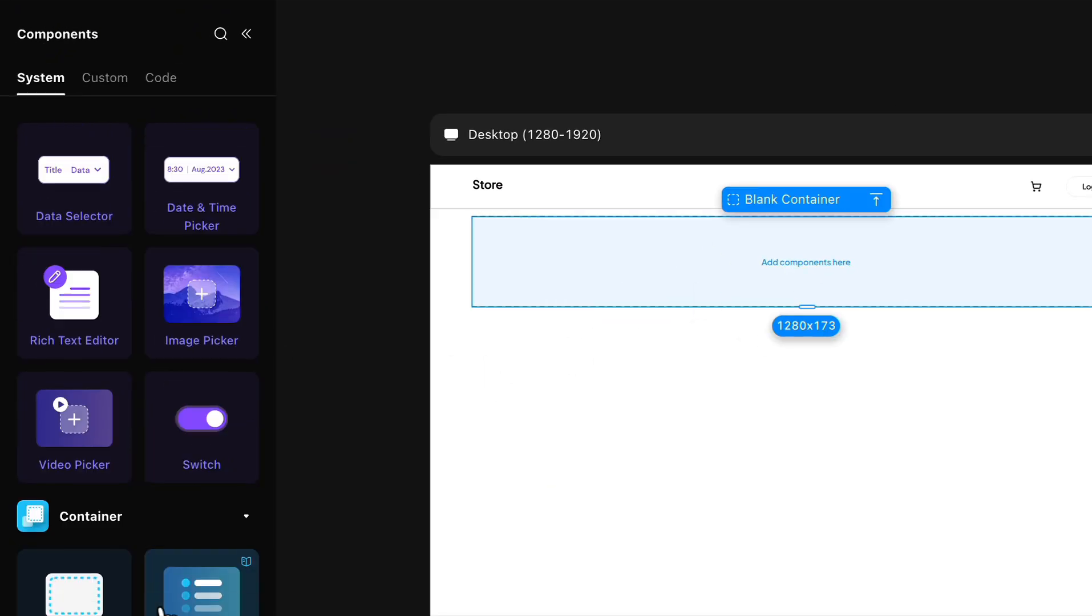
click(74, 590)
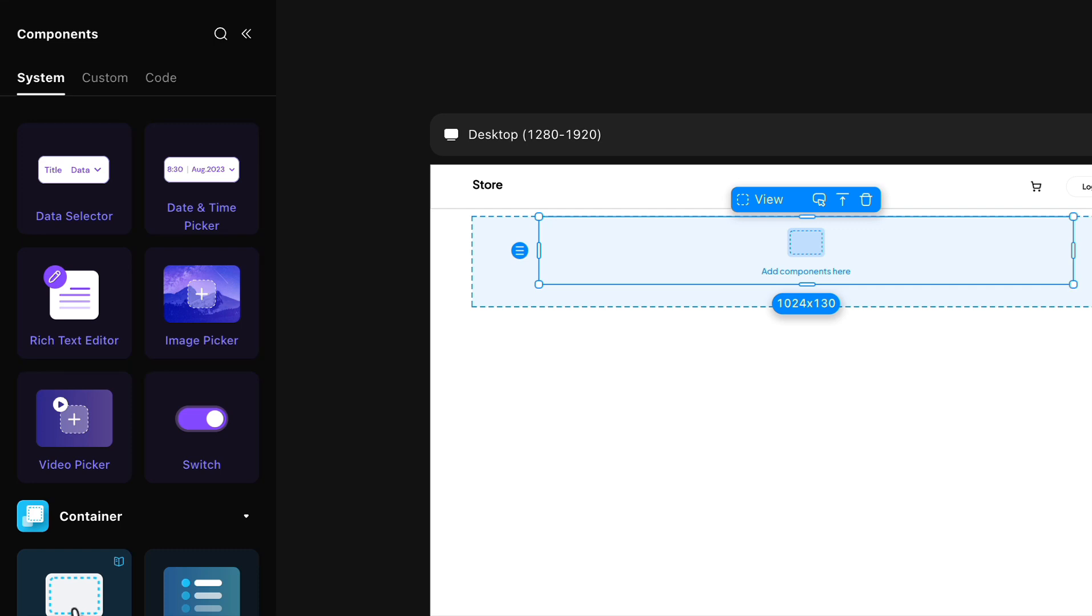
drag(74, 596, 689, 288)
click(502, 298)
click(648, 269)
Step: Switch the list item's layout direction to horizontal
click(113, 267)
scroll(999, 465, down, 3)
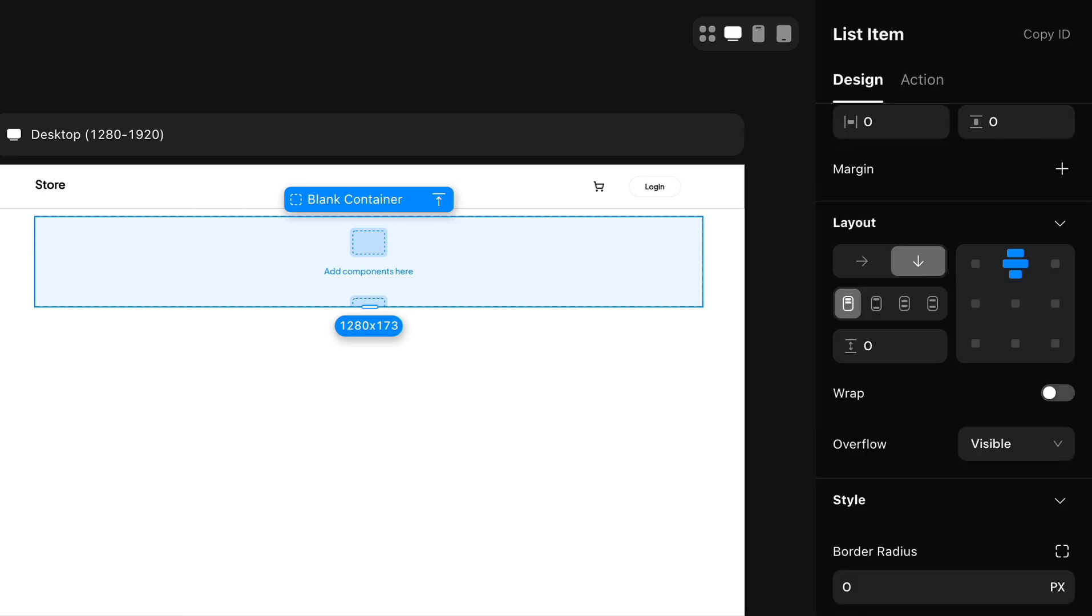
scroll(1001, 465, up, 3)
click(862, 431)
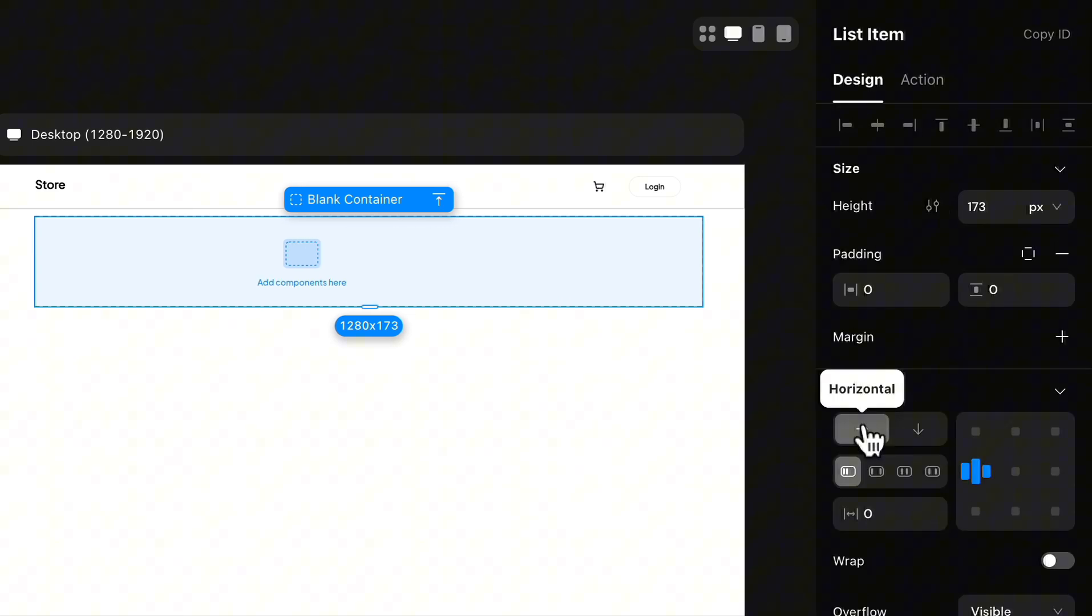
Step: Set the first view's width to 60% and the second view's width to 40%
click(583, 275)
click(375, 267)
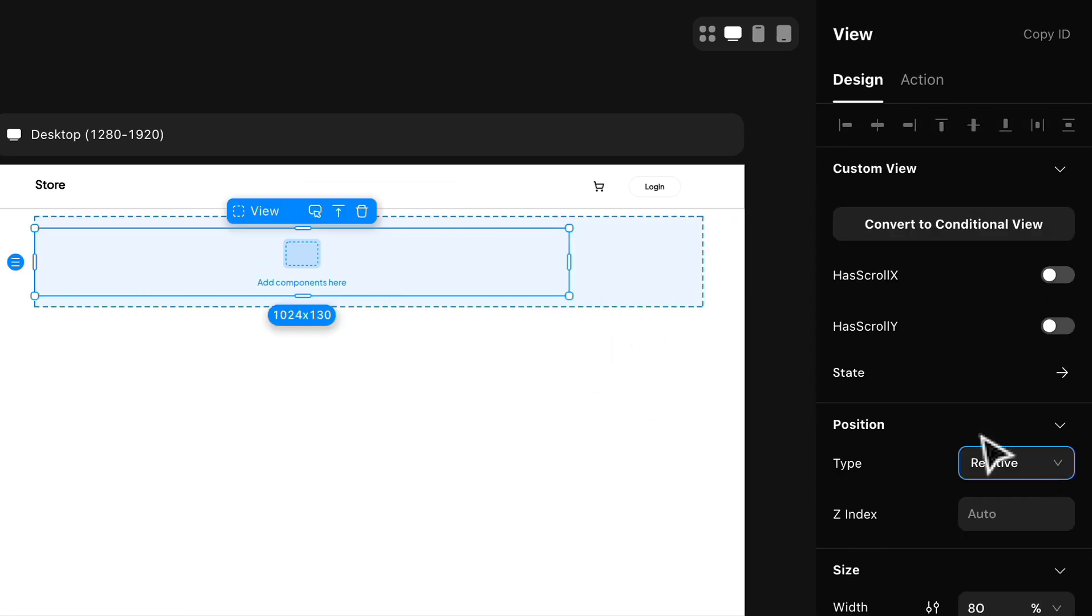
click(1000, 602)
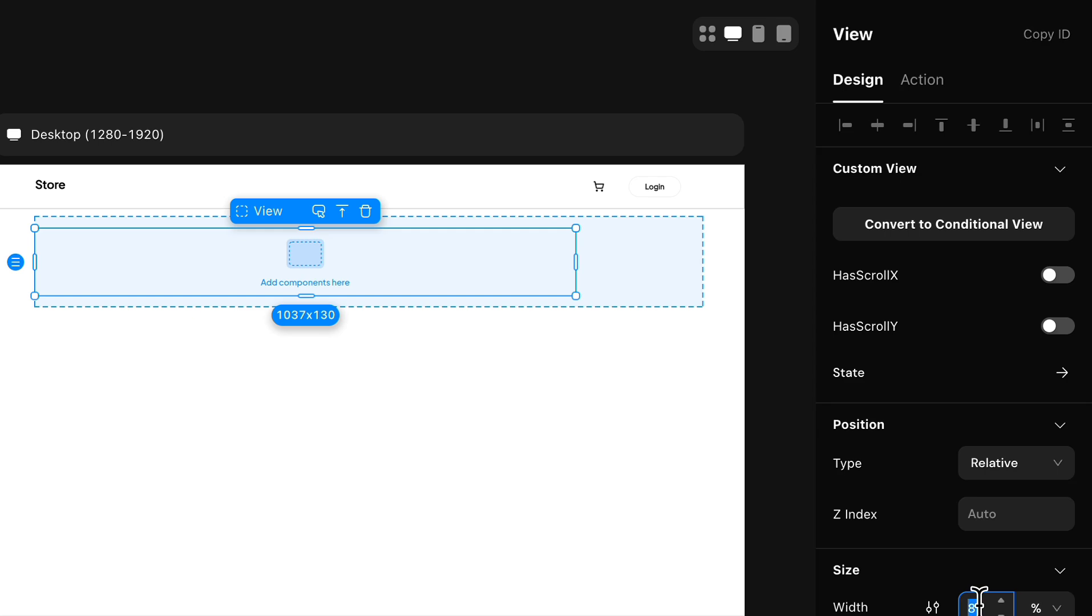
text(60)
click(649, 263)
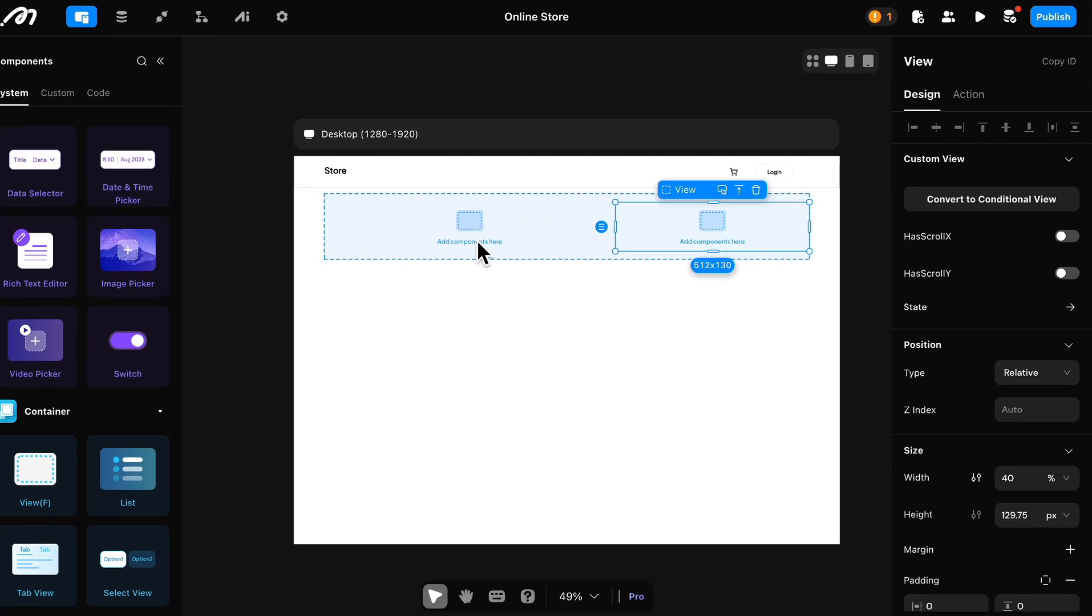
Step: Switch the first view's height to a percentage unit at 75%
click(231, 283)
click(1054, 565)
click(1011, 509)
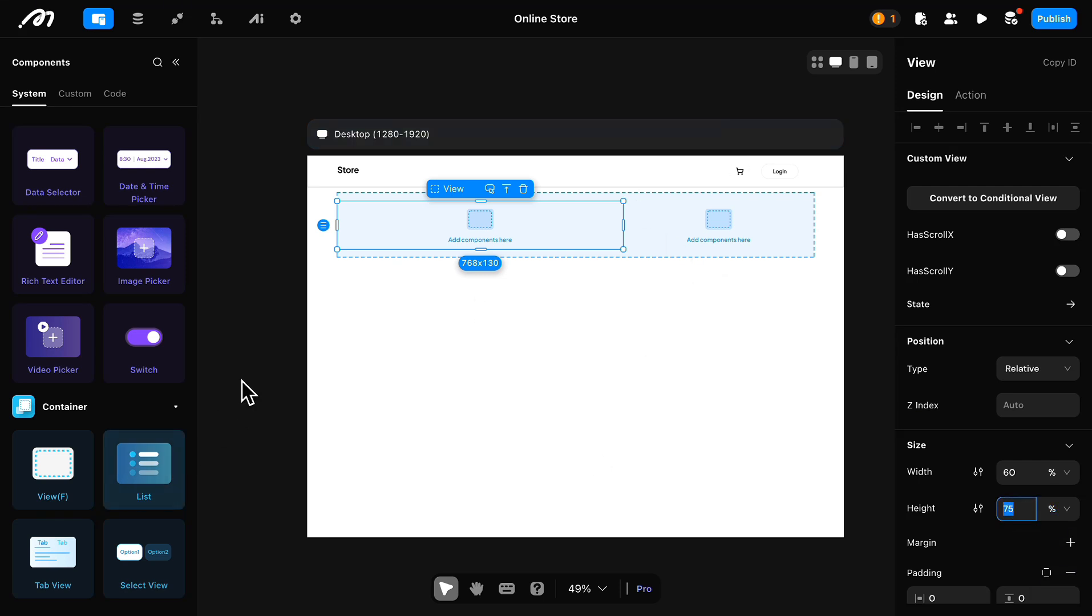
Step: Remove the background color from the list item
click(660, 229)
scroll(1014, 434, down, 2)
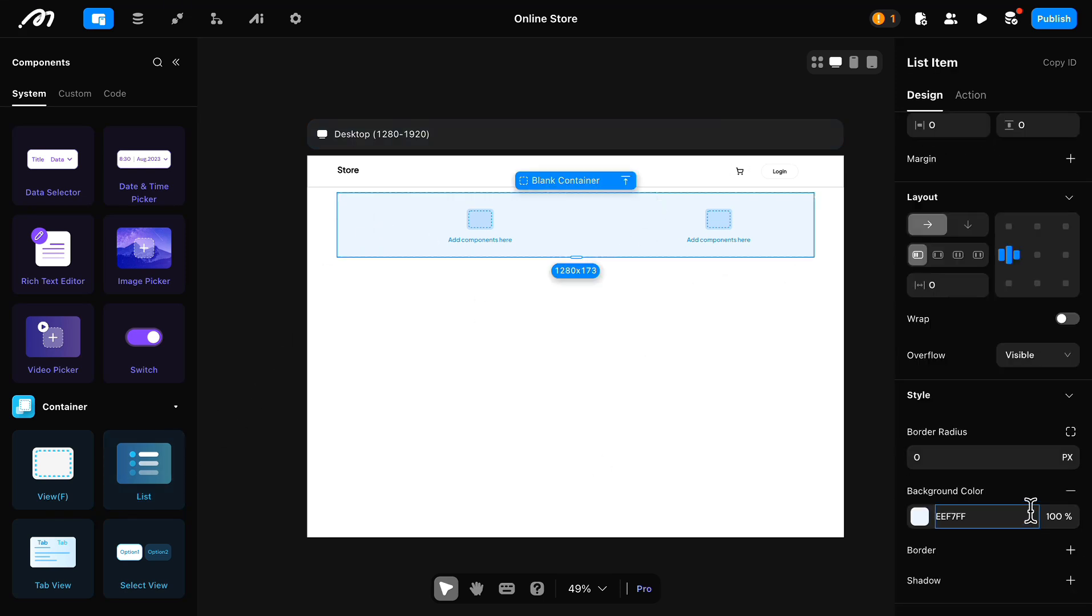
click(1069, 492)
Step: Add an Image component inside the 60% wide view
click(442, 253)
scroll(232, 263, up, 5)
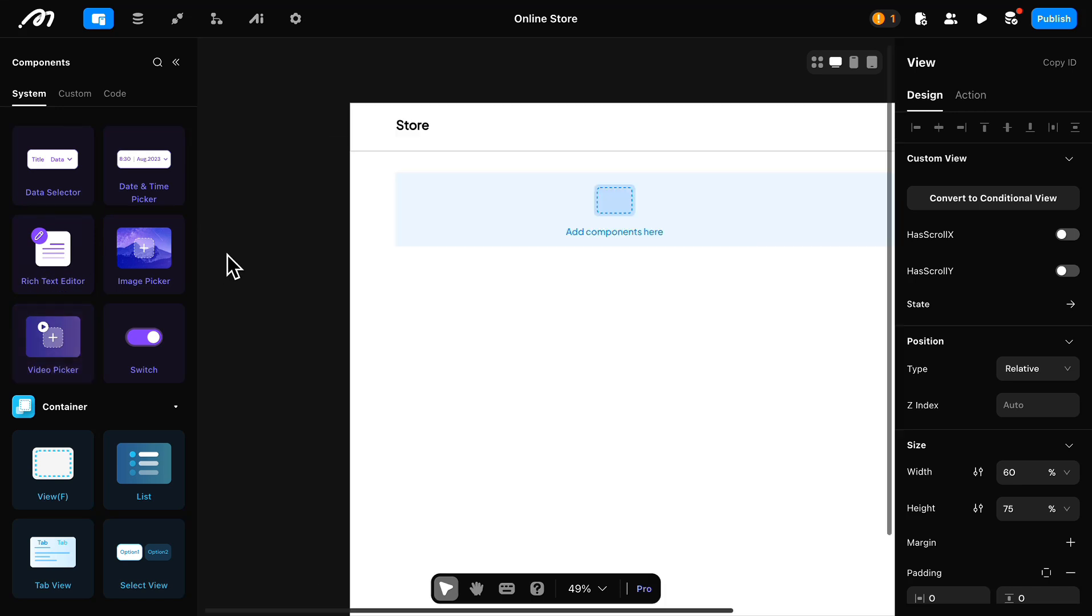
scroll(110, 443, up, 7)
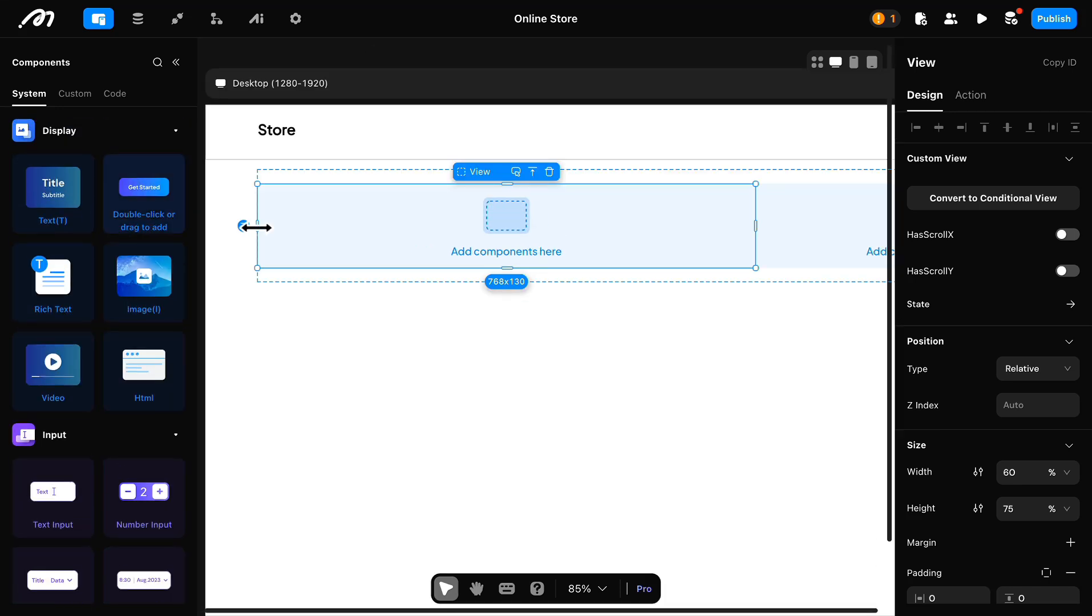
double_click(150, 308)
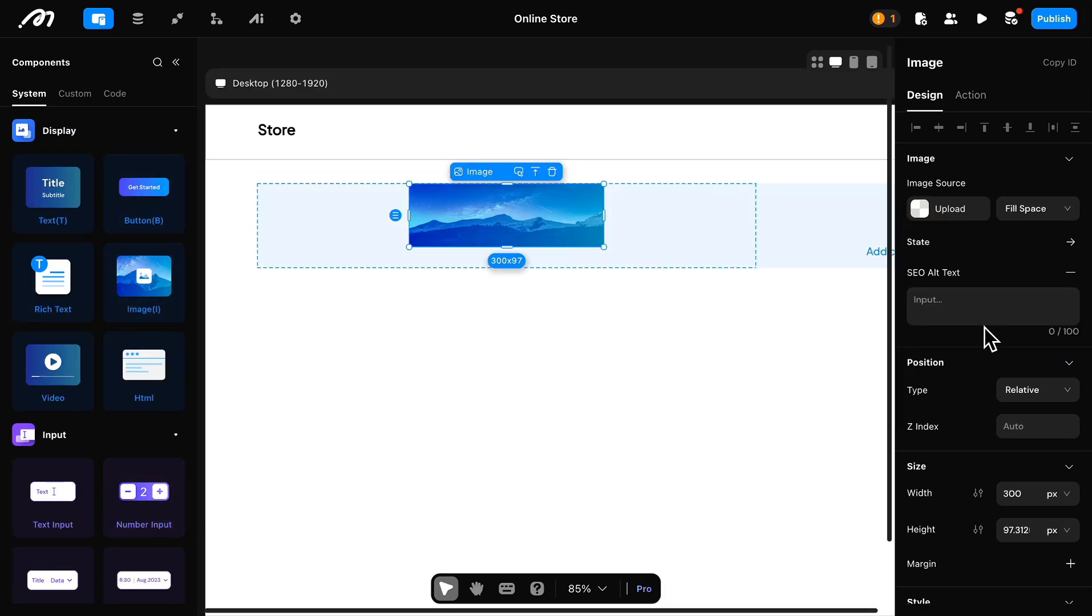
Step: Resize the image in the first view to a small square thumbnail about as wide as it is tall
click(753, 219)
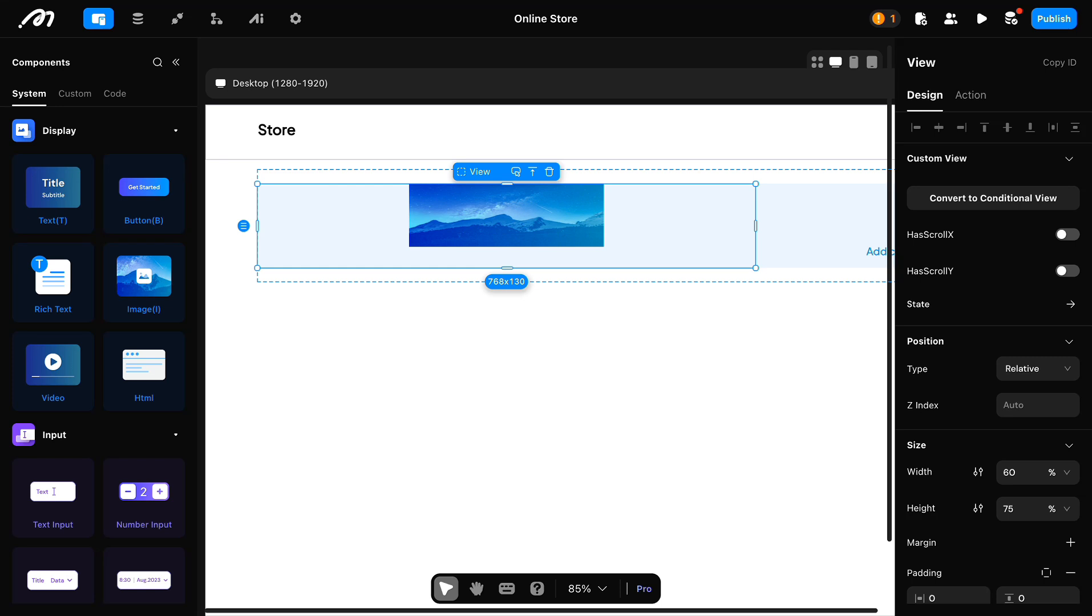
click(516, 216)
click(1012, 494)
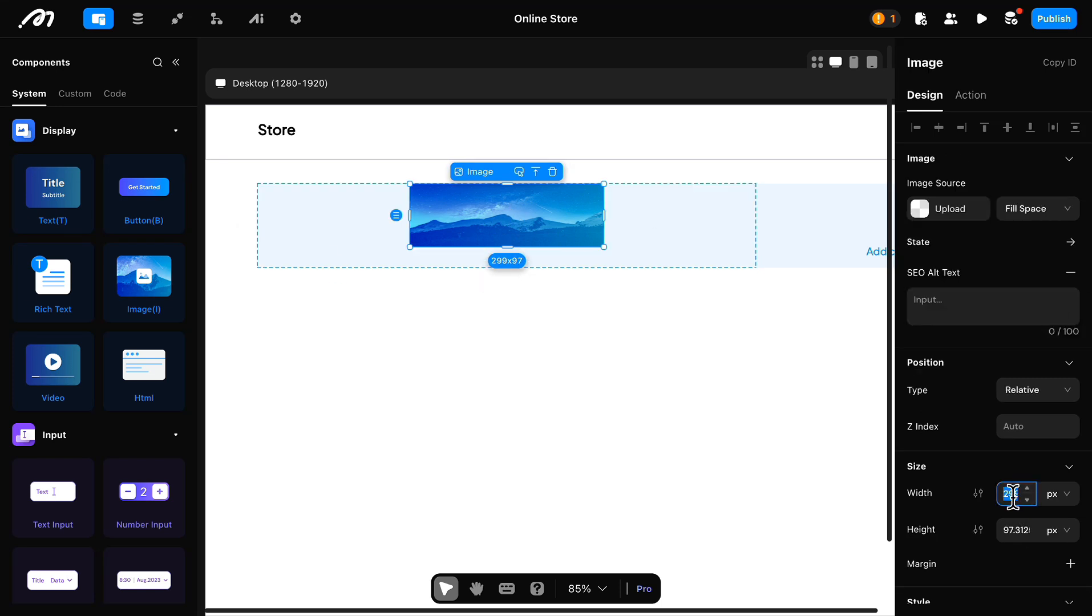
click(1002, 529)
click(707, 265)
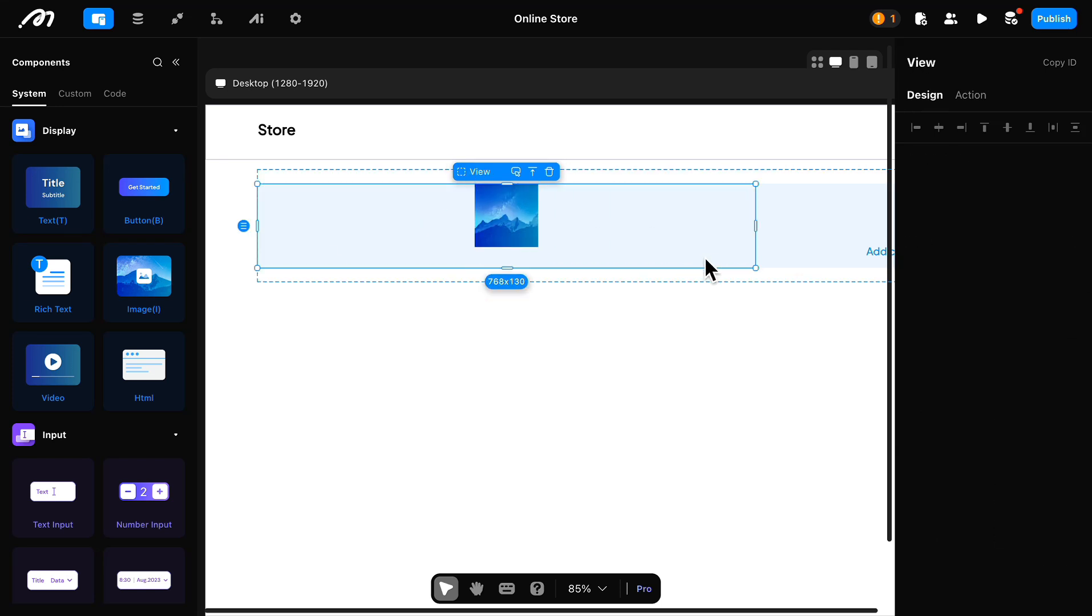
Step: Arrange the first view's contents horizontally and add a nested View beside the image
scroll(1060, 487, down, 5)
click(928, 403)
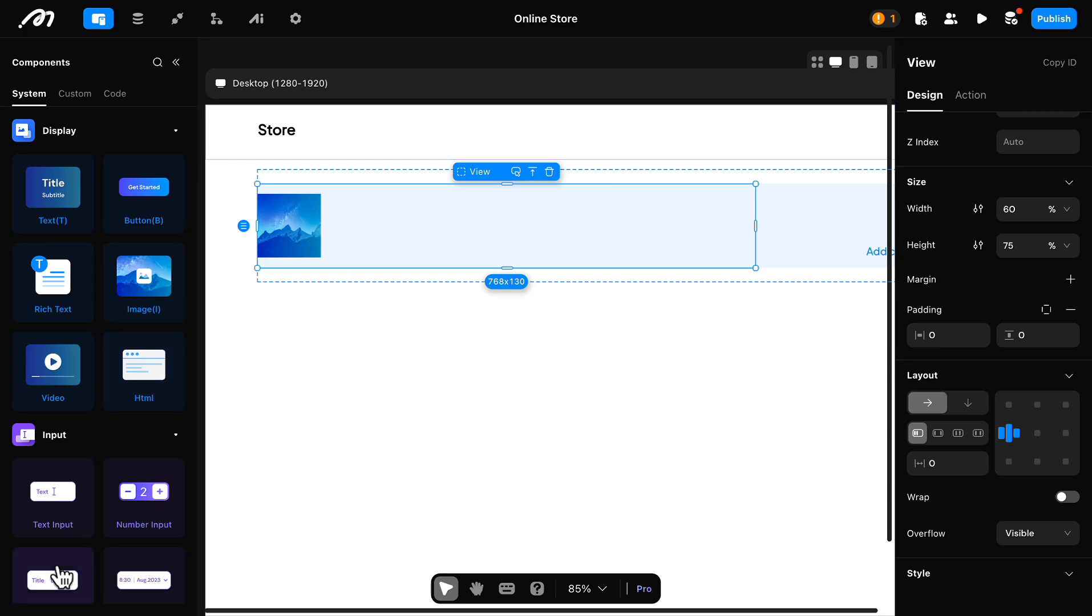
scroll(54, 578, down, 6)
drag(52, 532, 521, 277)
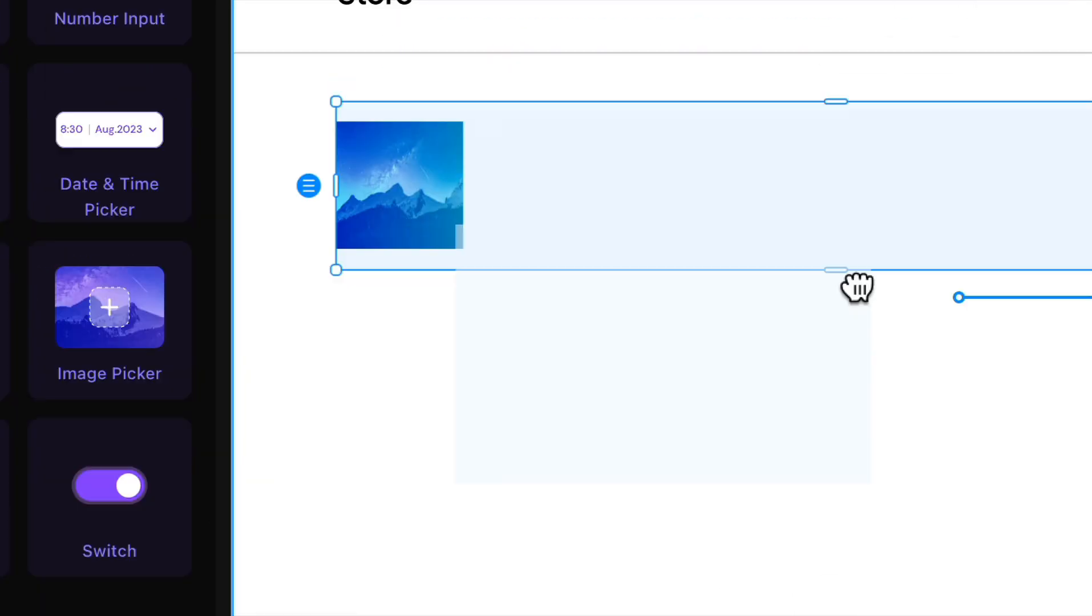
drag(857, 288, 771, 182)
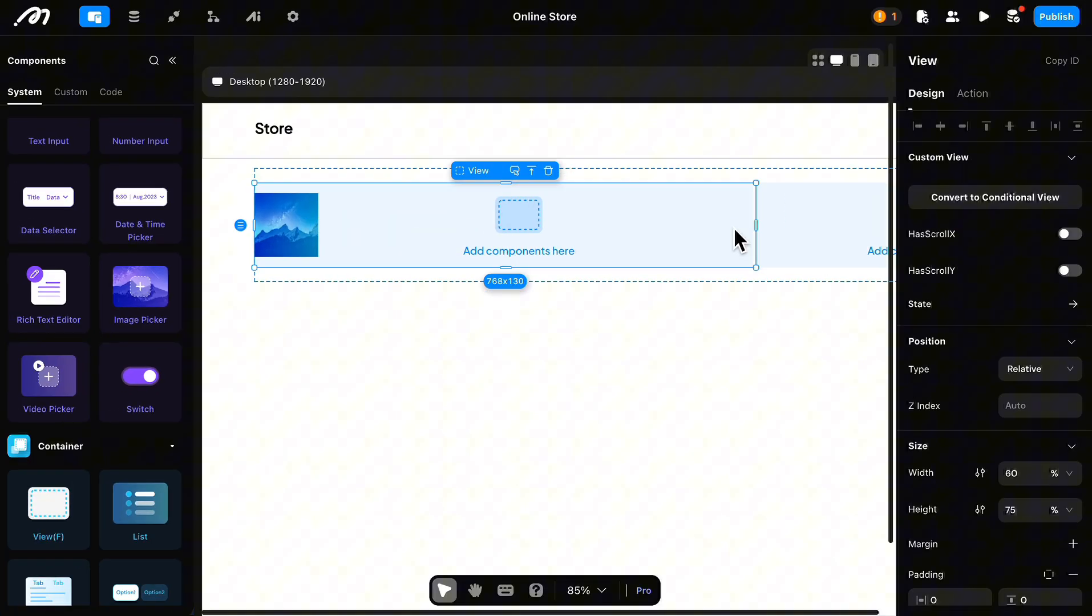
Step: Distribute the first view's image and nested view with even spacing and set the gap to 10
scroll(987, 336, down, 7)
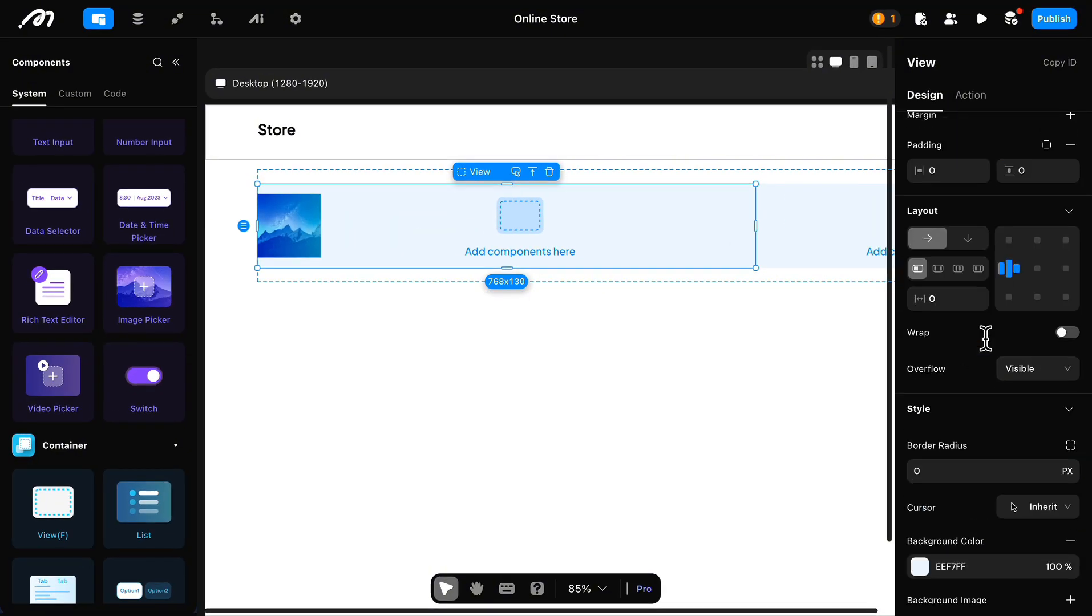
click(957, 268)
click(358, 208)
click(329, 189)
scroll(950, 444, down, 5)
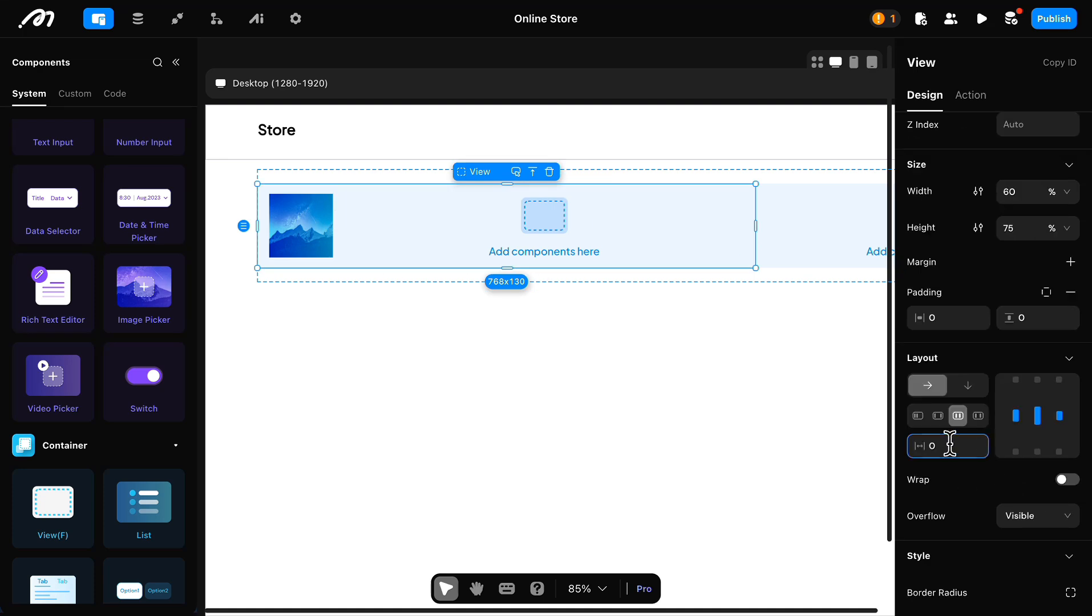
Step: Add three Text components inside the nested view beside the image and stack them vertically with left alignment
click(512, 247)
scroll(508, 245, up, 3)
scroll(41, 197, up, 7)
drag(40, 195, 542, 246)
click(465, 219)
click(656, 234)
scroll(1056, 423, down, 8)
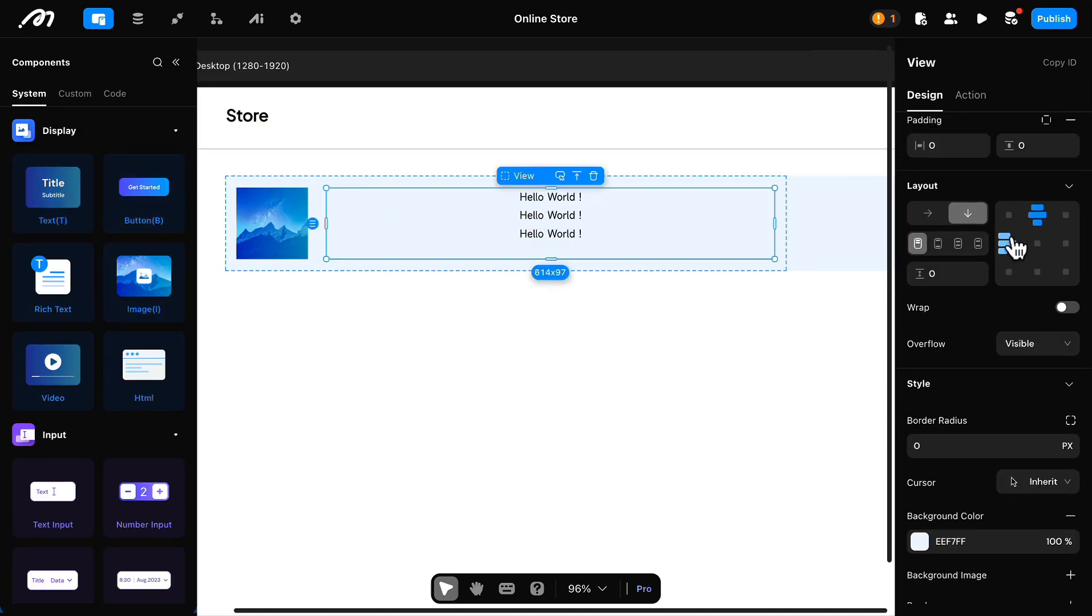
click(1007, 244)
Step: Clear the default content of the first text in the nested view
click(356, 206)
triple_click(964, 209)
key(BackSpace)
scroll(680, 343, down, 1)
scroll(585, 265, down, 2)
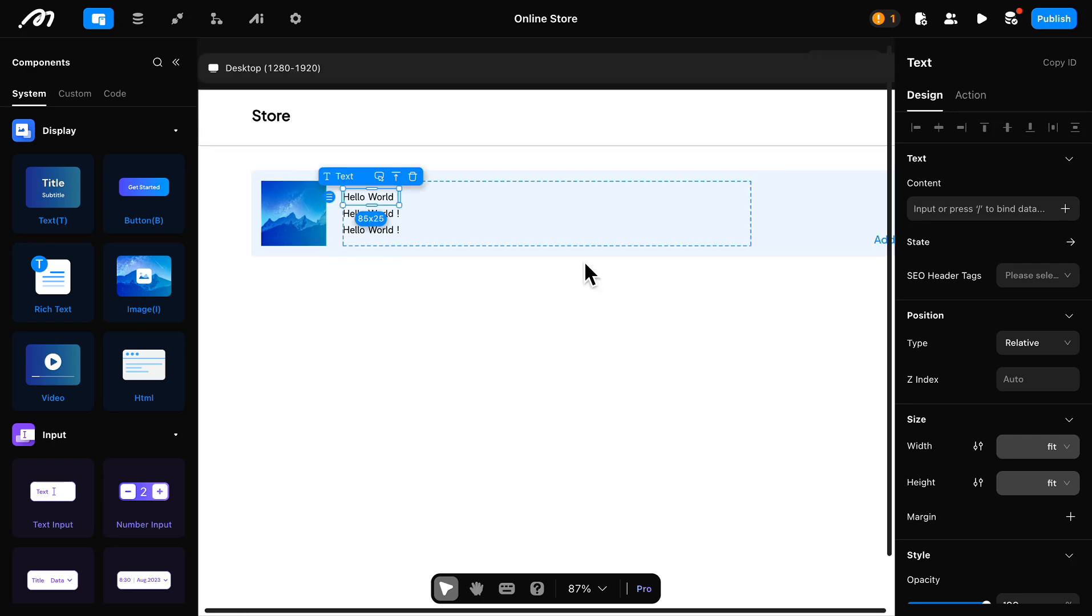
Step: Set the List's data source to Remote with shopping_cart as its data model
click(277, 165)
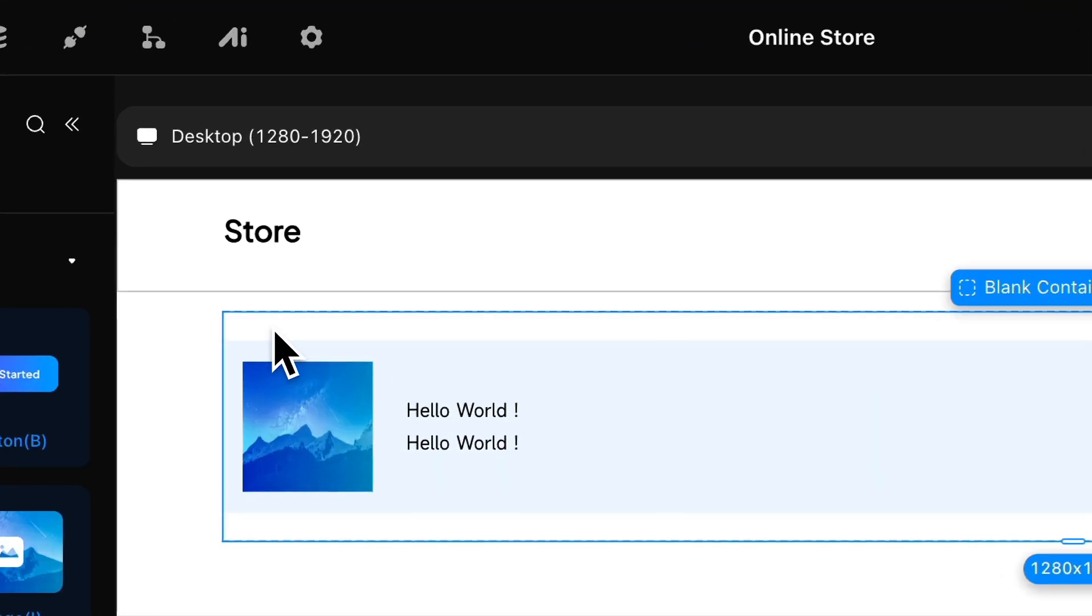
click(275, 333)
click(851, 187)
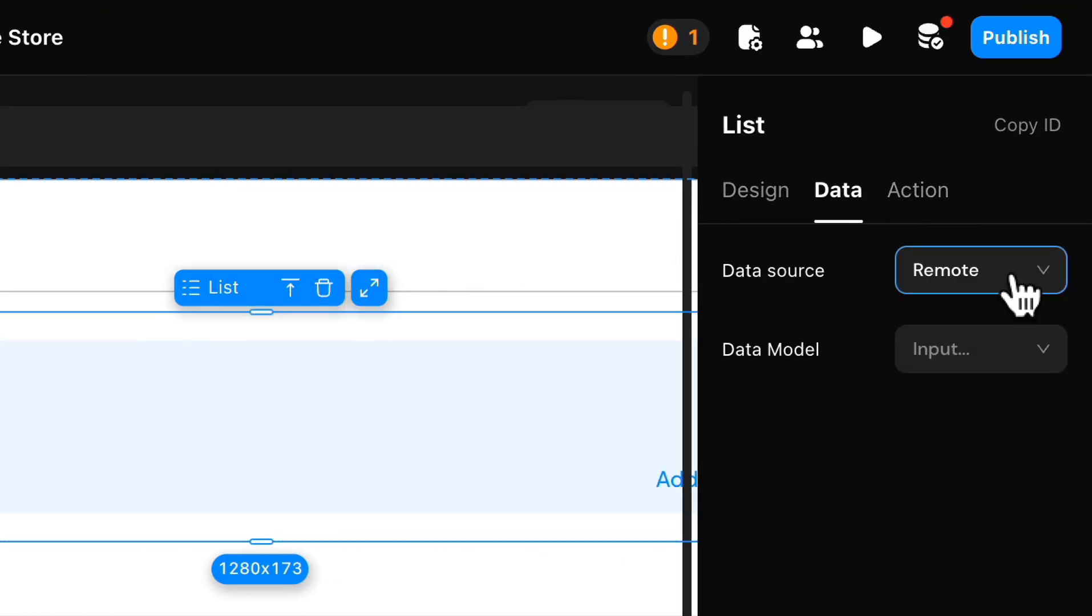
click(1014, 276)
click(787, 327)
click(987, 321)
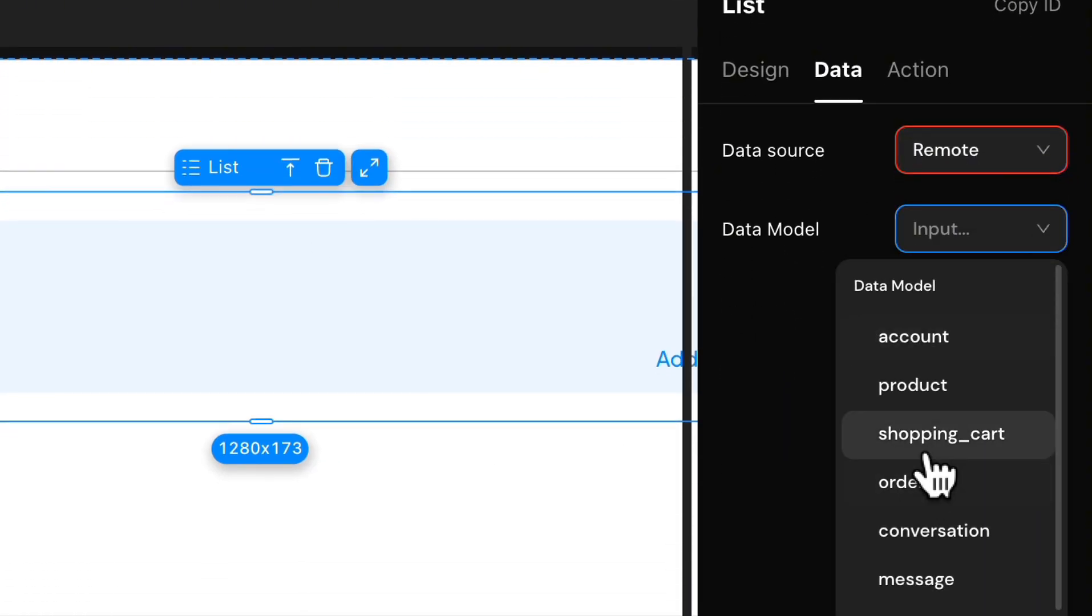
click(928, 451)
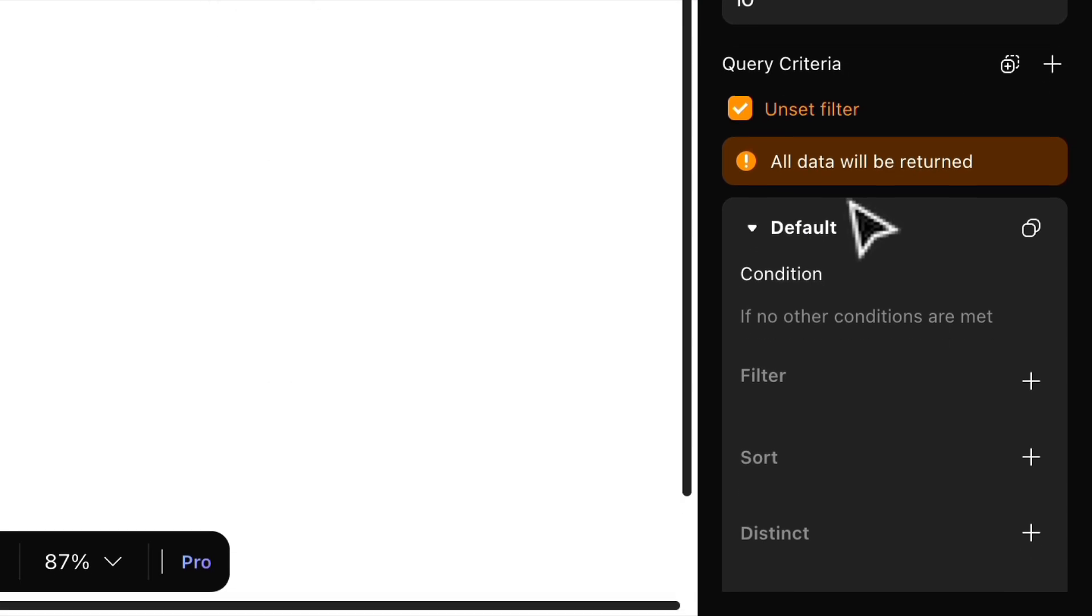
Step: Filter the list query so that account_account is Equal To the Logged in user id
scroll(895, 365, down, 3)
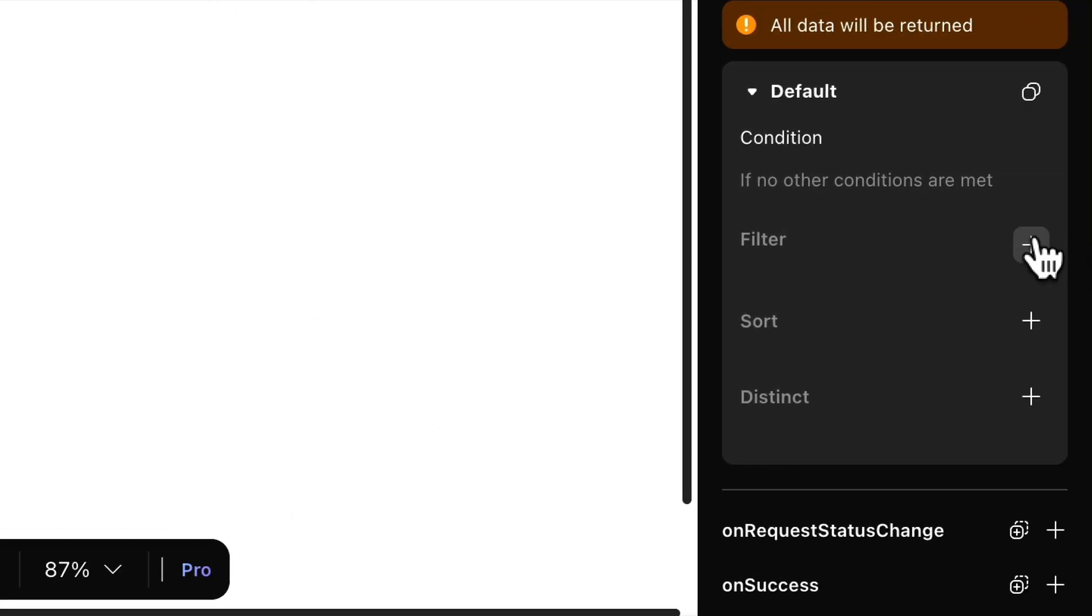
click(1031, 245)
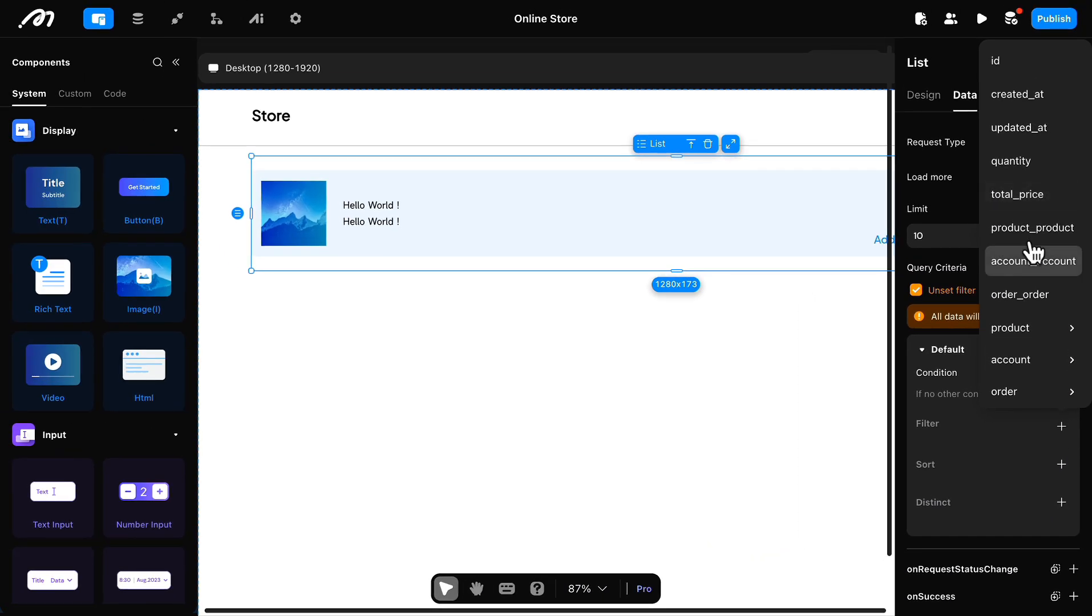
click(1032, 261)
click(1059, 466)
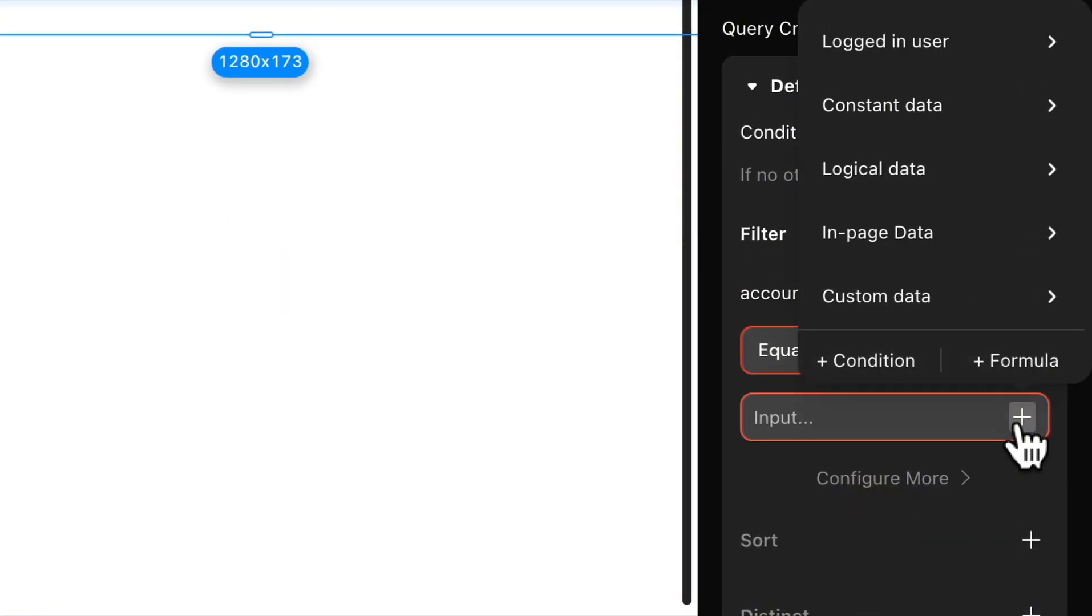
mouse_move(921, 163)
click(679, 189)
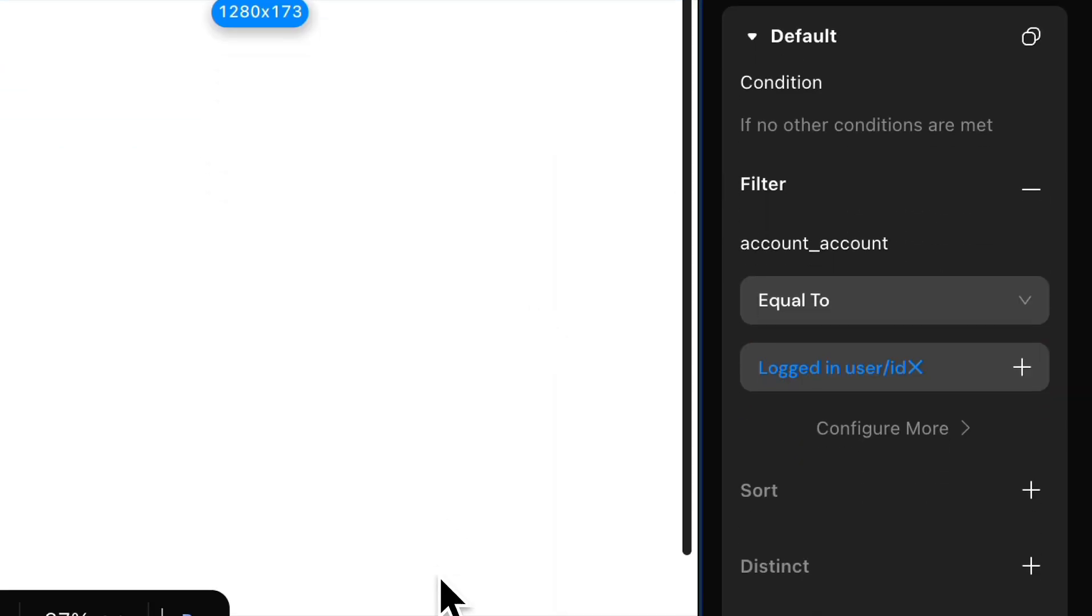
scroll(927, 434, down, 2)
scroll(939, 304, up, 3)
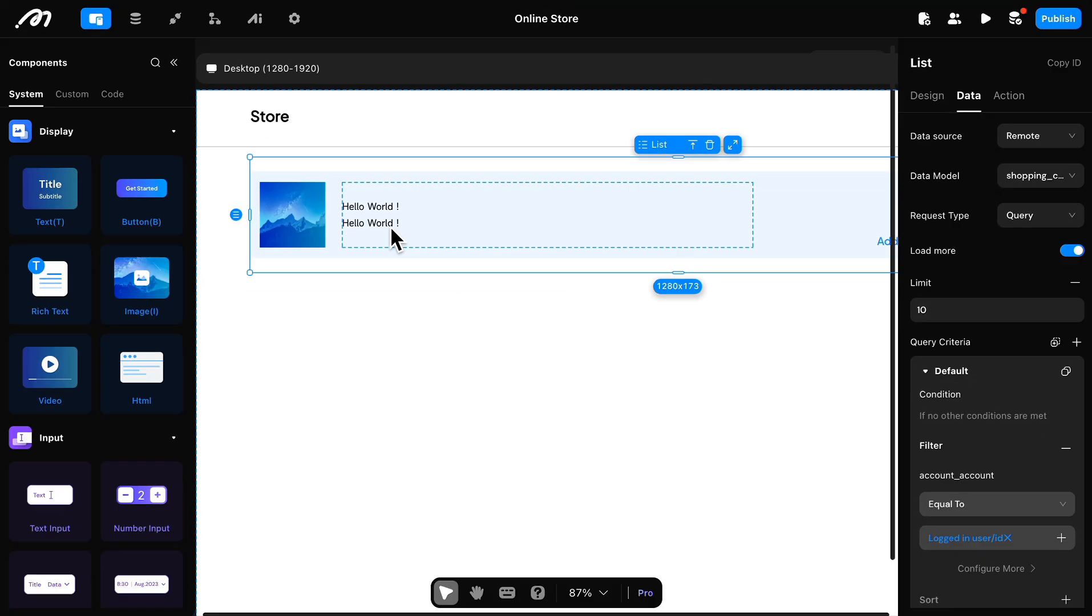
Step: Bind the first text's content to the list item's product_name from the related product
click(392, 228)
click(370, 190)
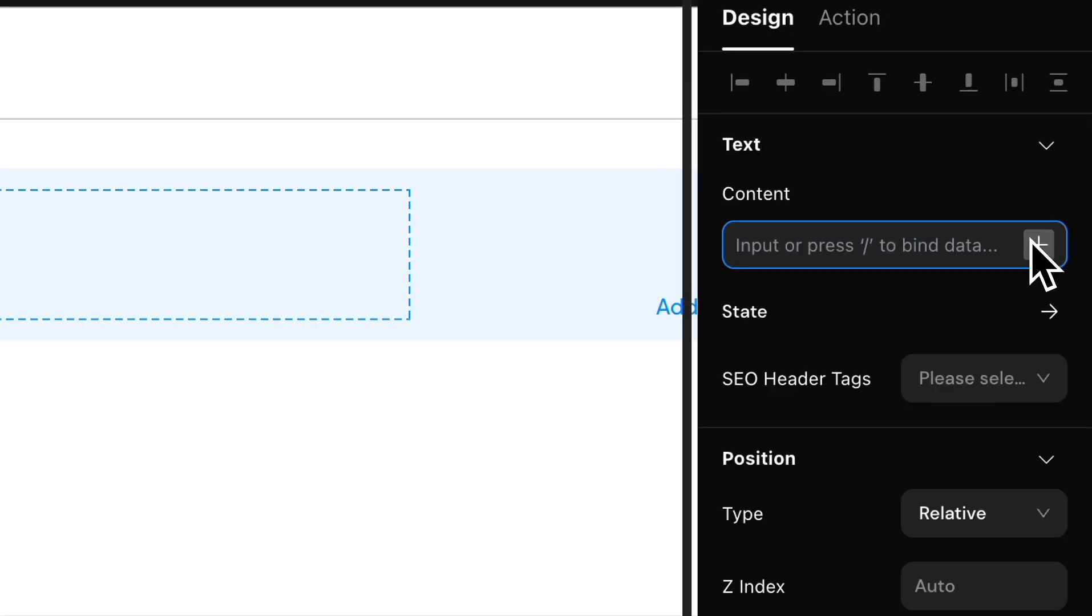
click(1041, 249)
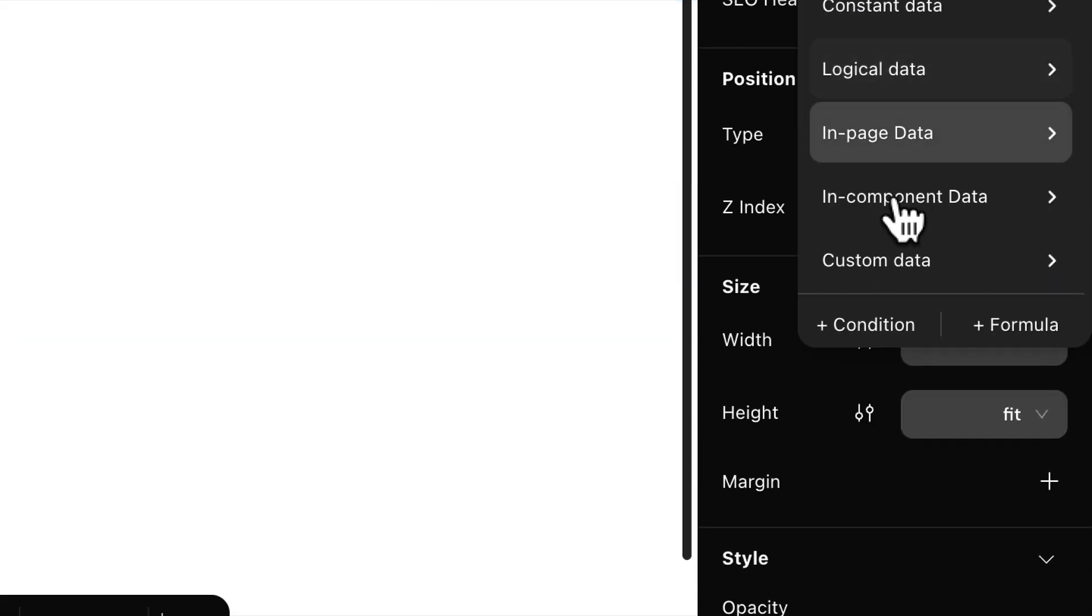
mouse_move(895, 580)
mouse_move(730, 599)
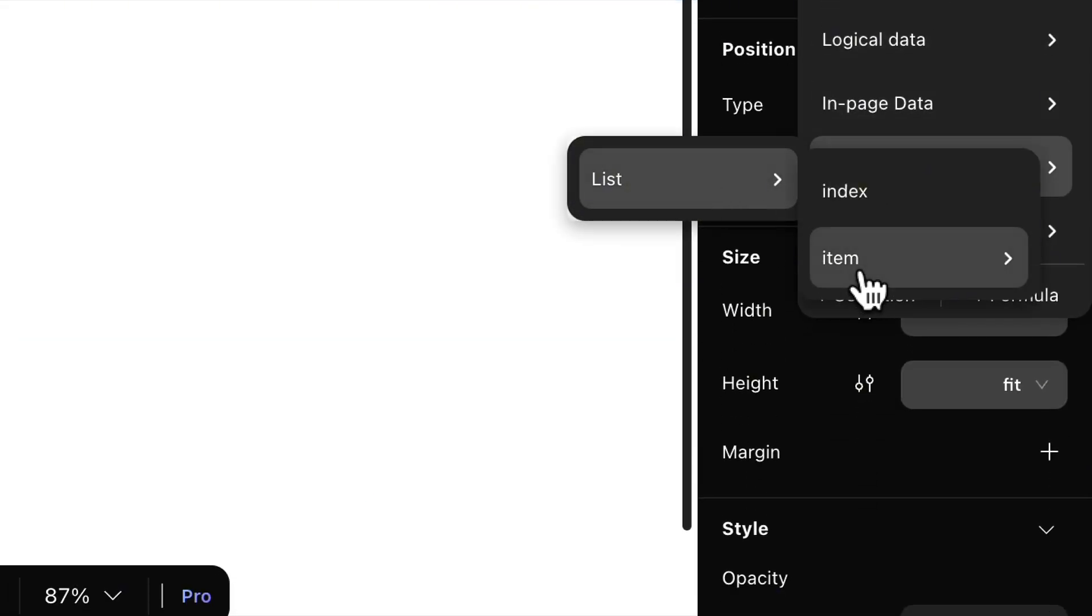
mouse_move(860, 275)
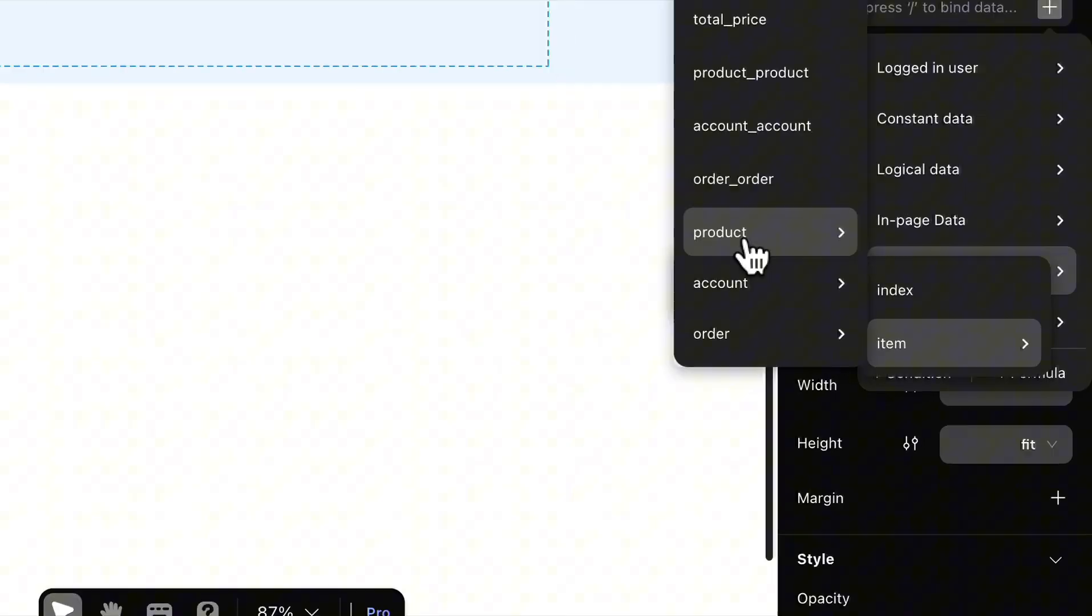
mouse_move(865, 349)
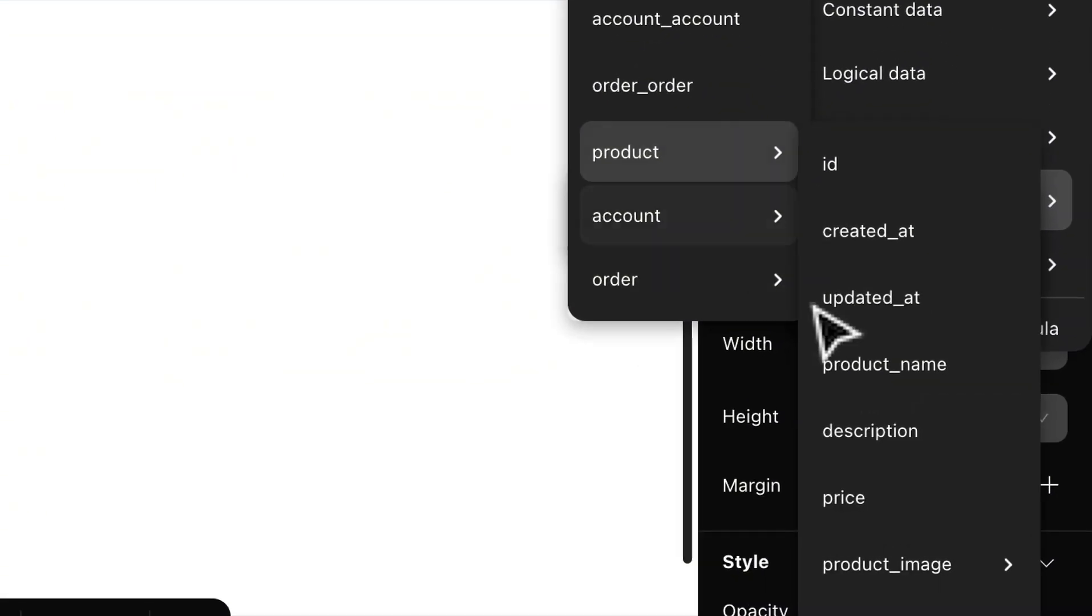
click(894, 368)
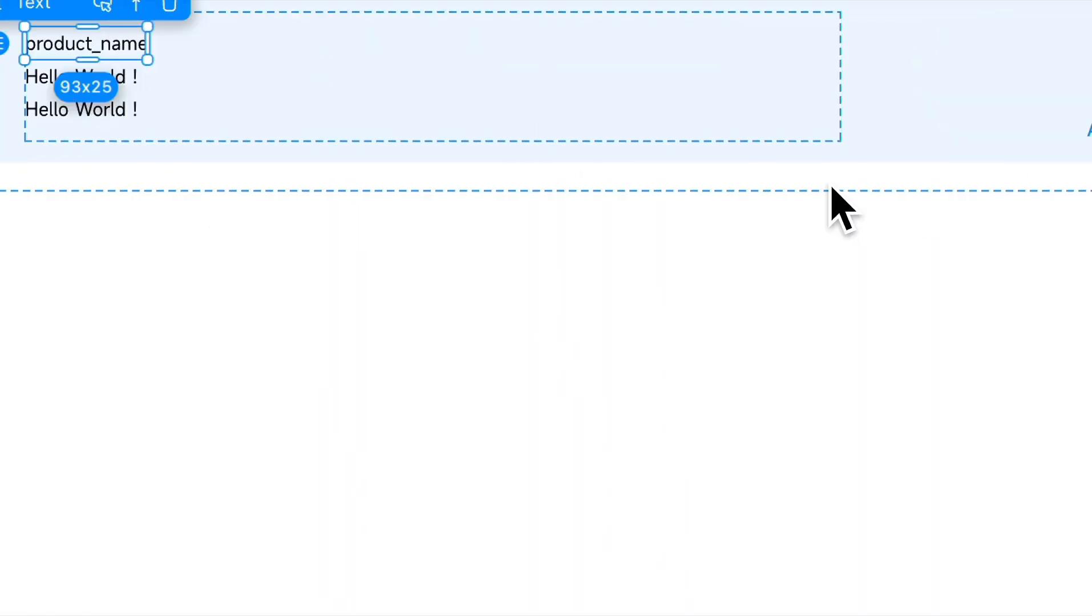
scroll(1011, 456, down, 5)
scroll(996, 421, up, 7)
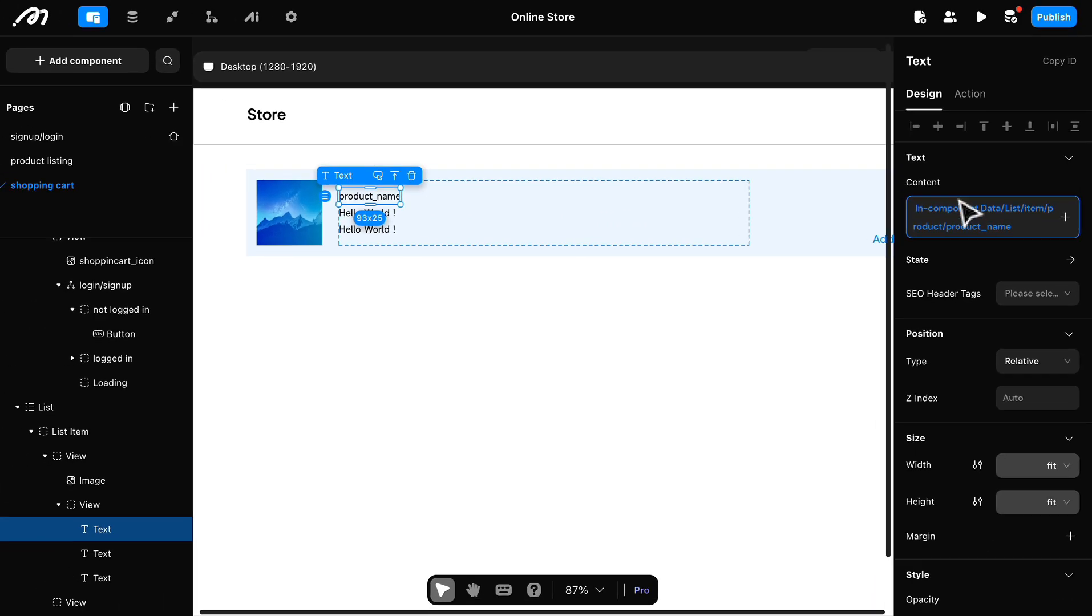
Step: Set the product name text's font to Plus Jakarta Sans with Medium weight
scroll(977, 510, down, 7)
click(1005, 351)
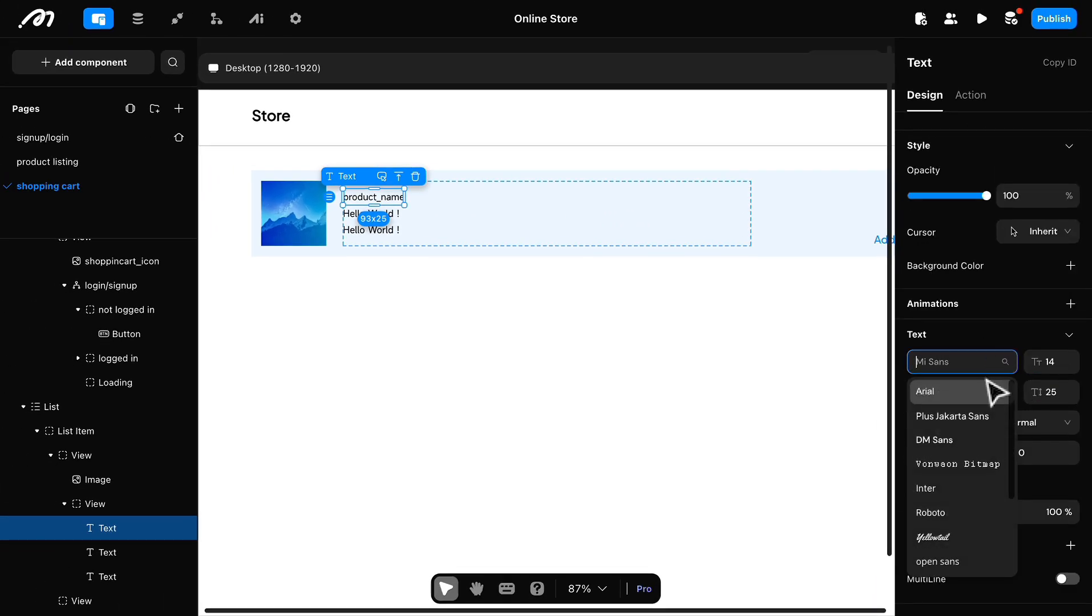
click(963, 418)
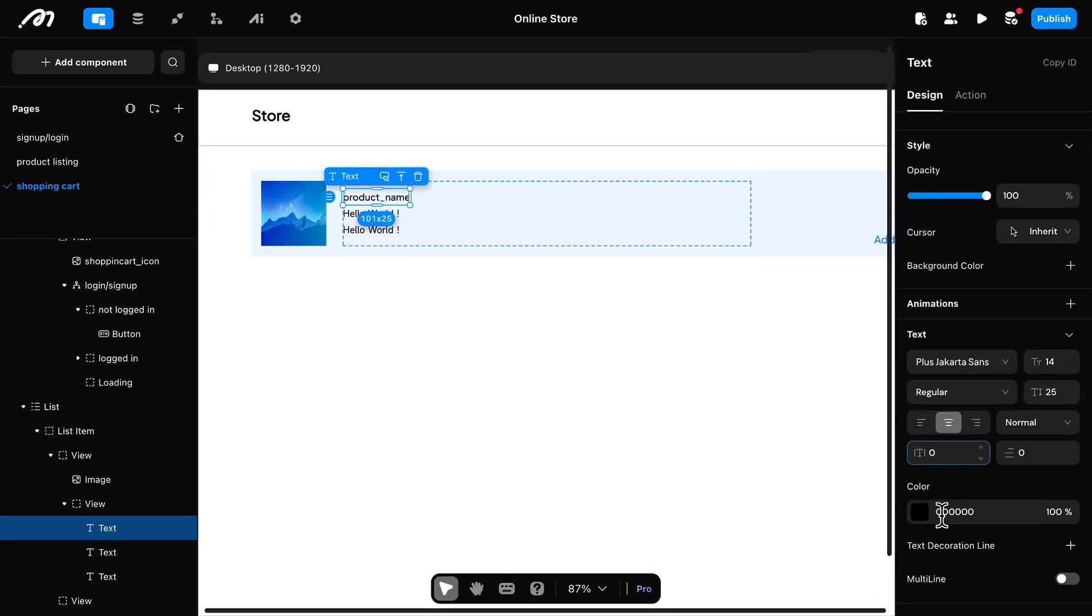
click(939, 399)
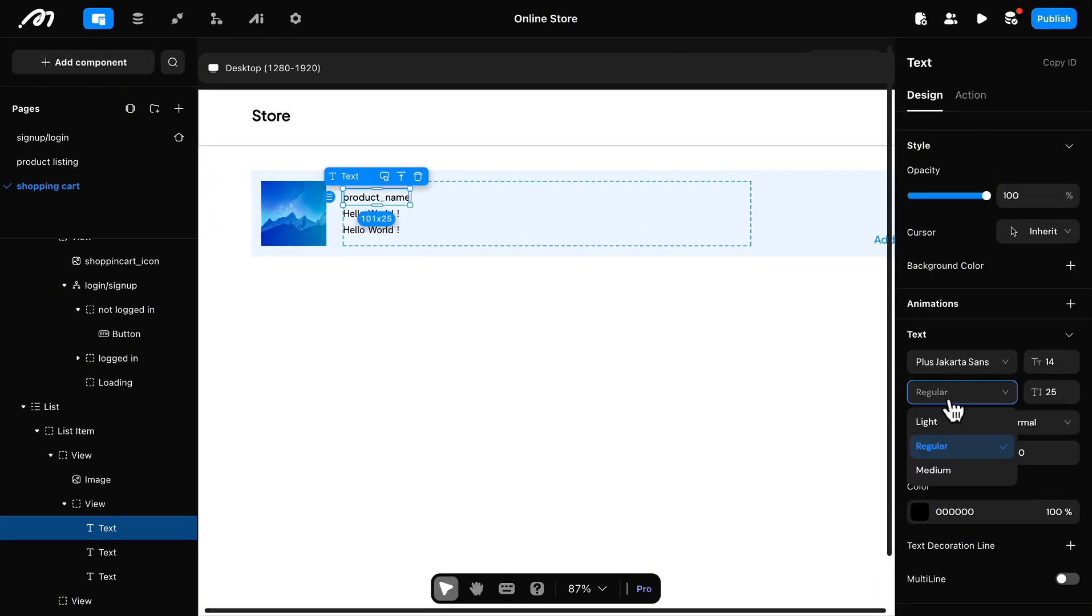
click(933, 472)
Step: Bind the second text to the list item's product price with a "$" prefix, and delete the spare third text
click(357, 219)
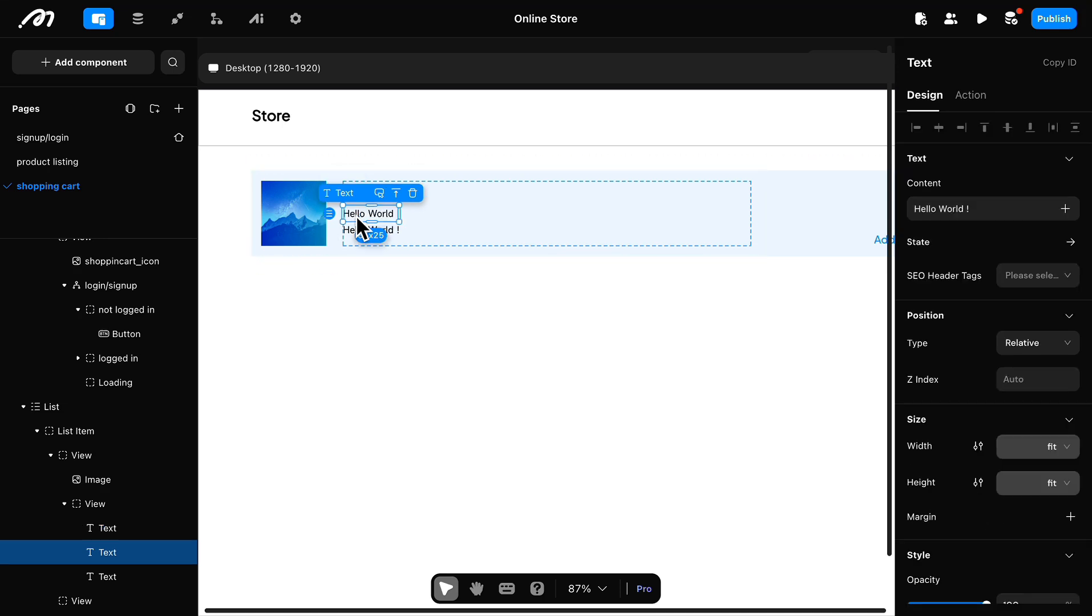
click(1064, 209)
mouse_move(962, 422)
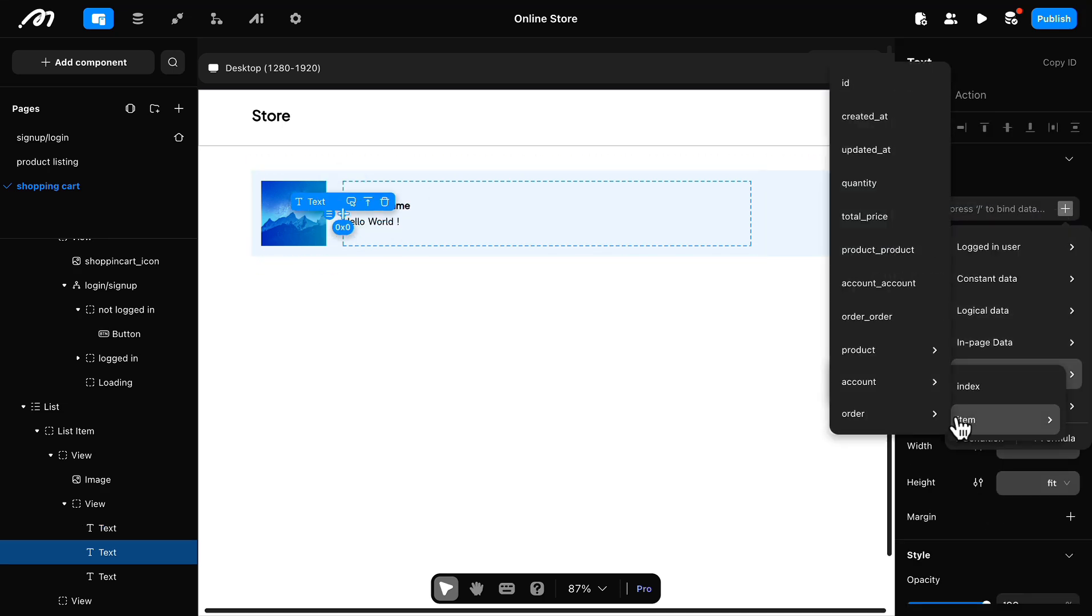
mouse_move(901, 354)
click(989, 524)
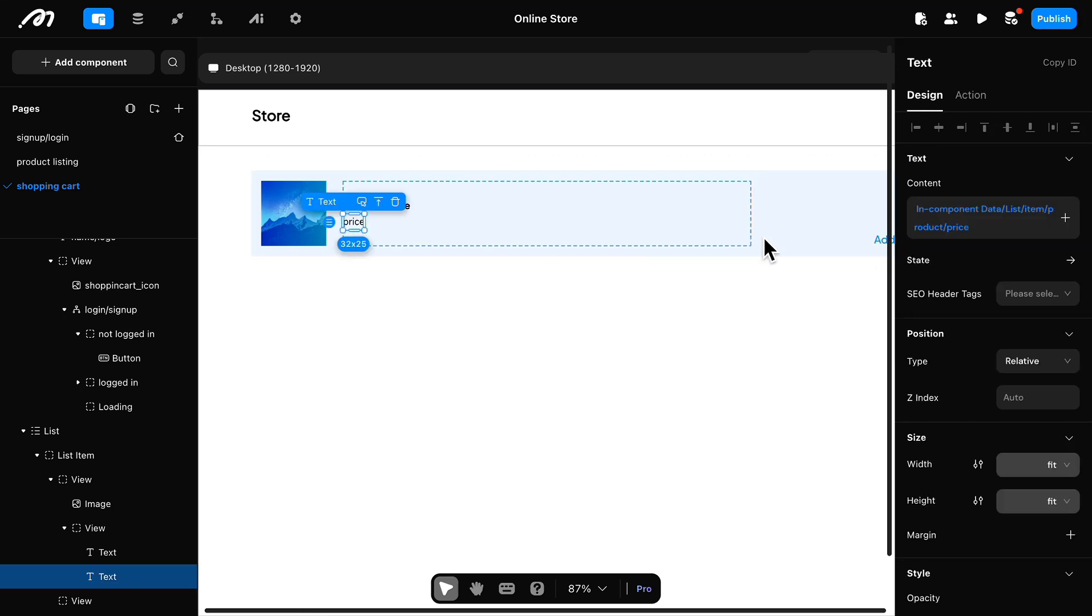
Step: Set the price text's font to Plus Jakarta Sans
scroll(1033, 341, down, 7)
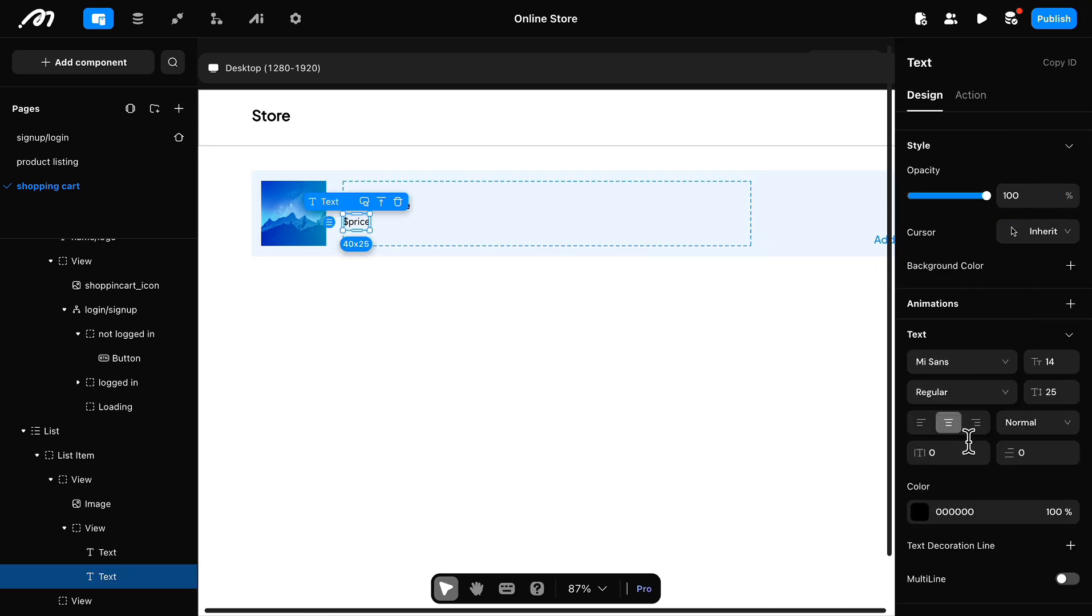
click(962, 362)
click(953, 425)
scroll(583, 390, up, 1)
Step: Distribute the product name and price evenly in their view, and insert a space after the "$" in the price text
click(348, 256)
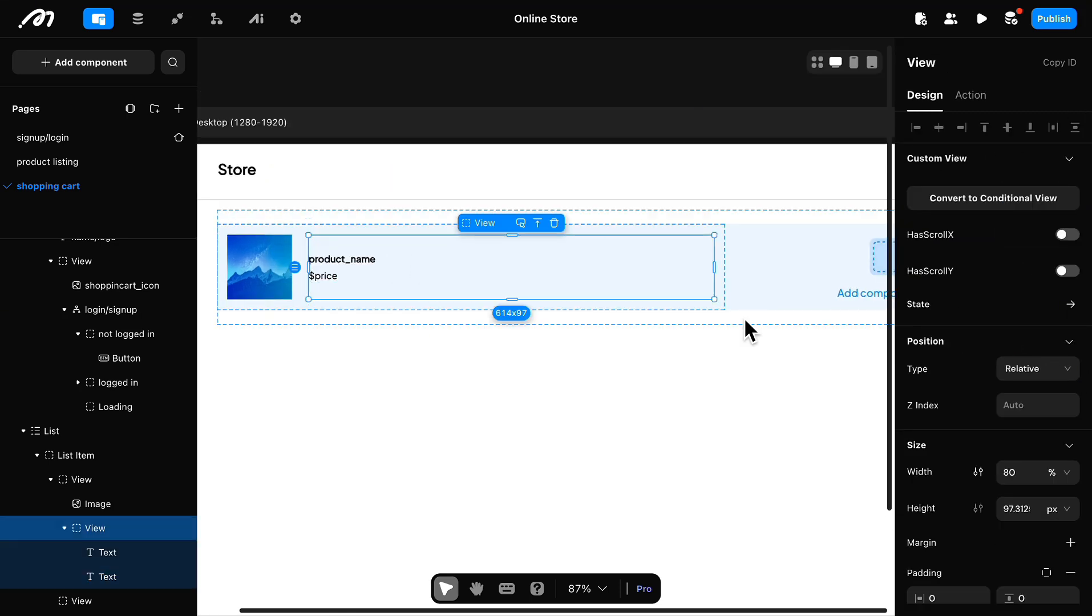
scroll(944, 322, down, 7)
click(319, 282)
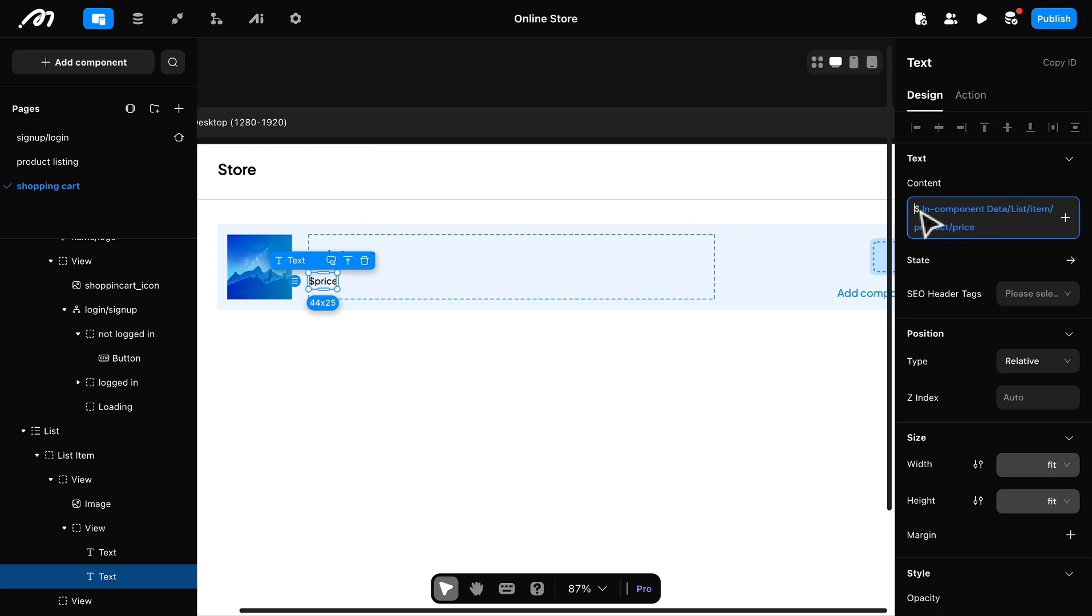
Step: Switch the thumbnail's image source to data binding and bind it to the list item's product_image from the related product
scroll(743, 298, right, 2)
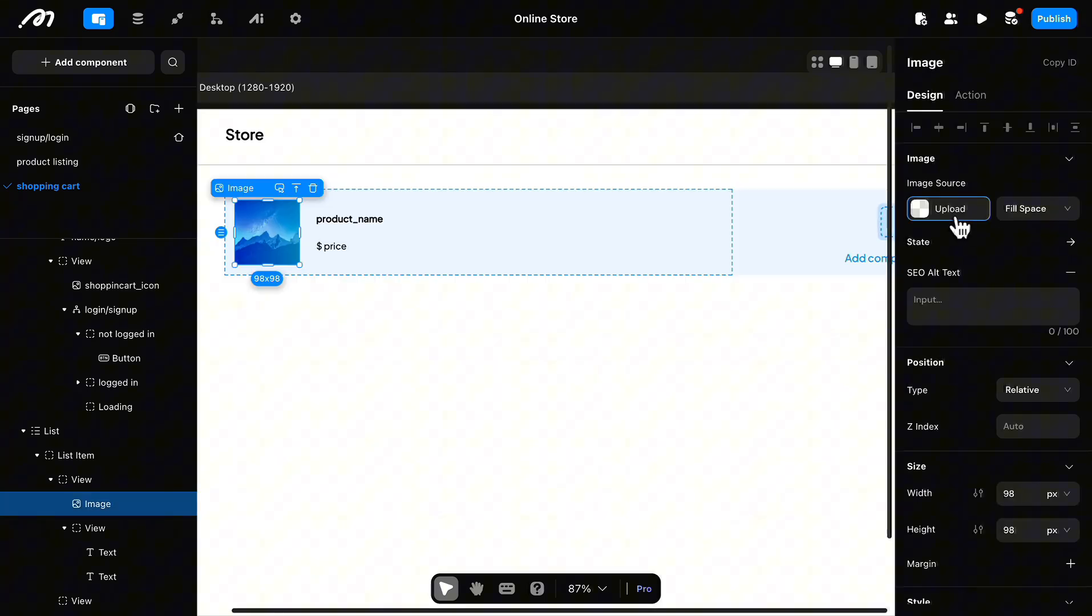
click(955, 216)
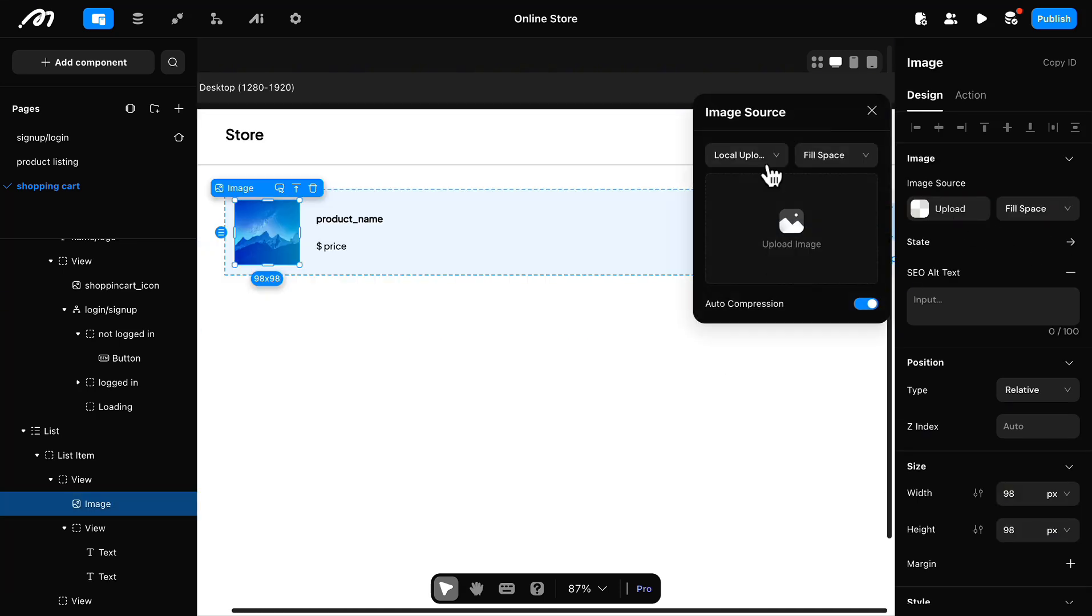
click(741, 209)
click(864, 232)
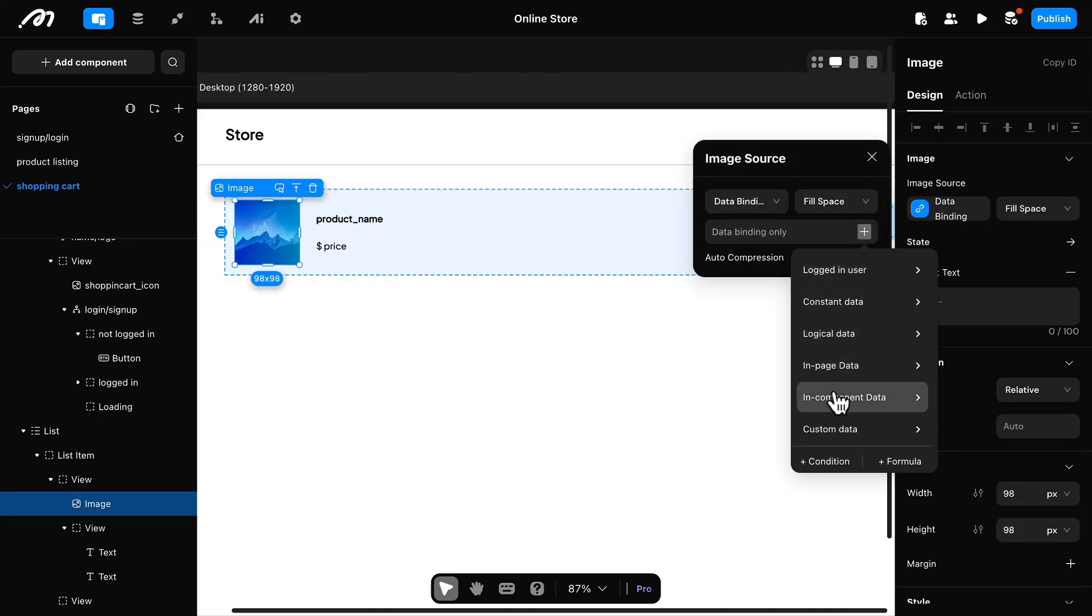
mouse_move(987, 404)
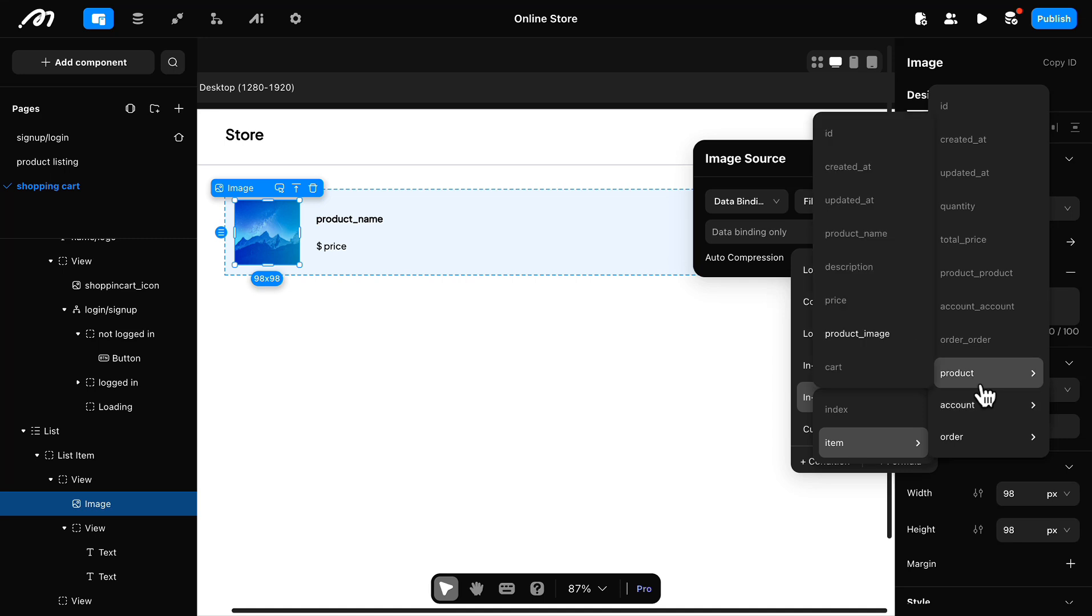
click(901, 336)
click(591, 319)
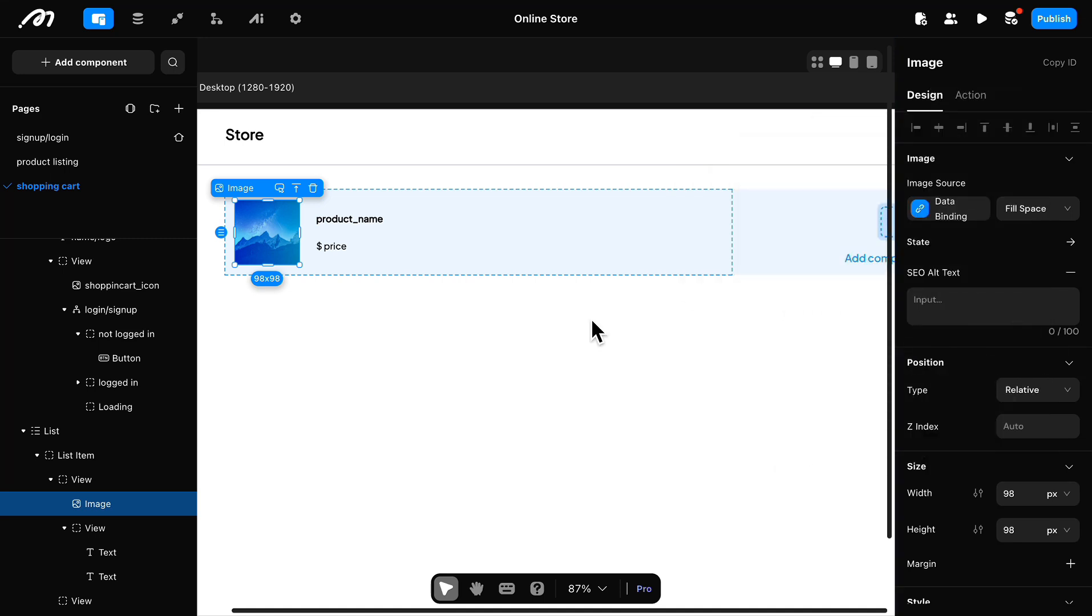
click(591, 318)
Step: Remove the background color from the nested view holding the product name and price
click(686, 256)
click(674, 247)
scroll(1016, 456, down, 8)
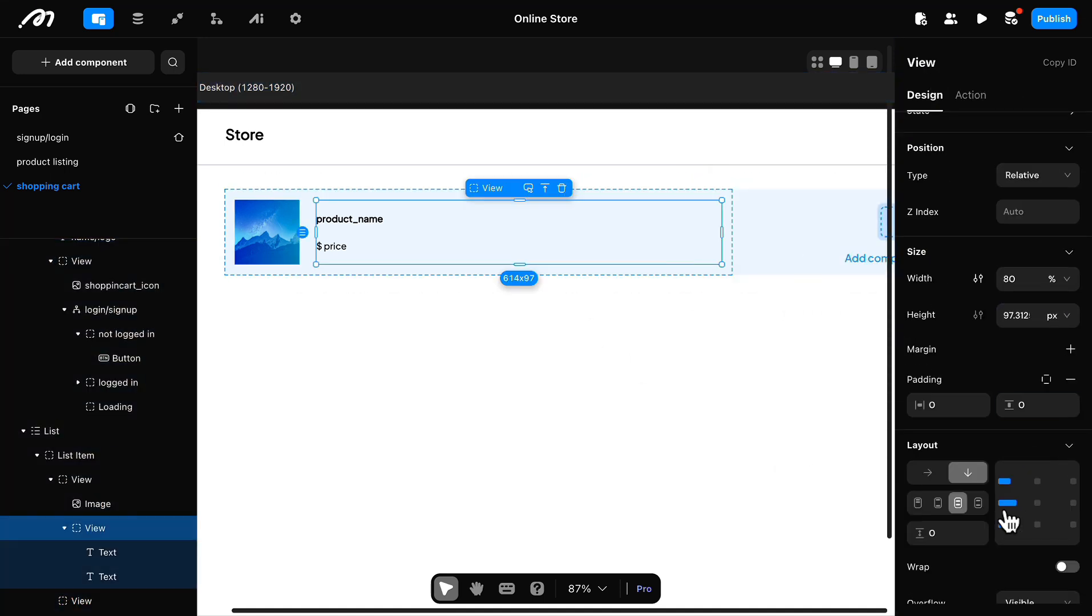
click(1073, 403)
click(456, 336)
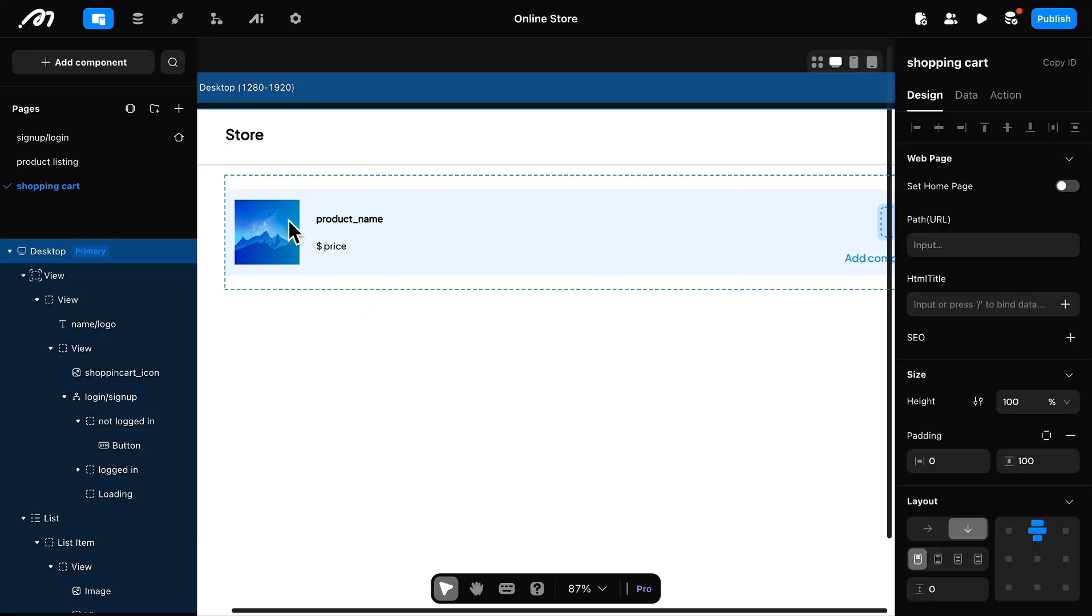
Step: Remove the background color from the view that holds the product thumbnail, name and price
click(286, 193)
scroll(1027, 514, down, 10)
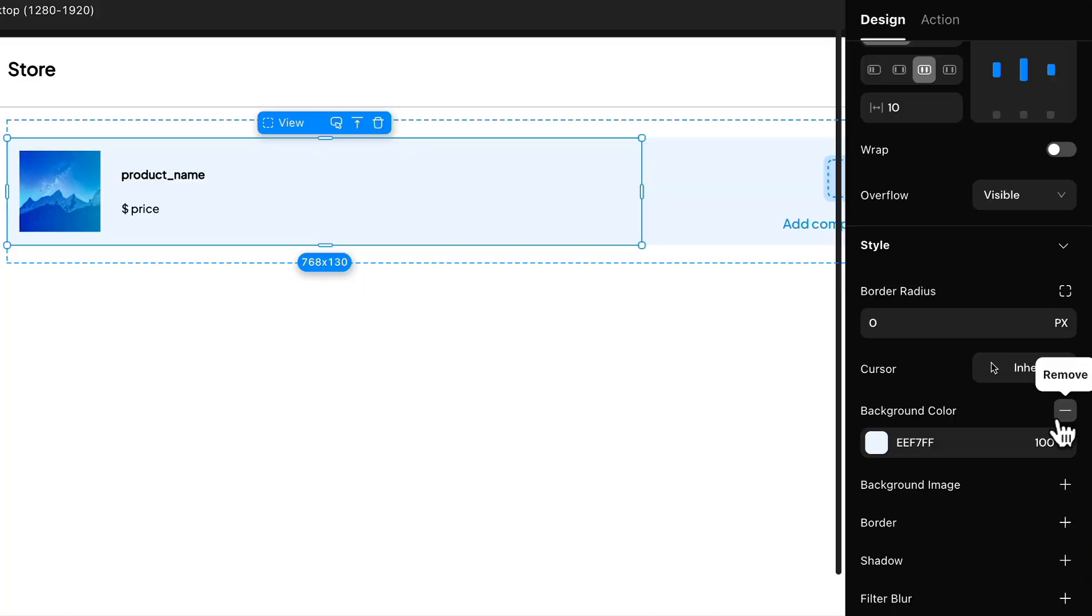
click(1060, 420)
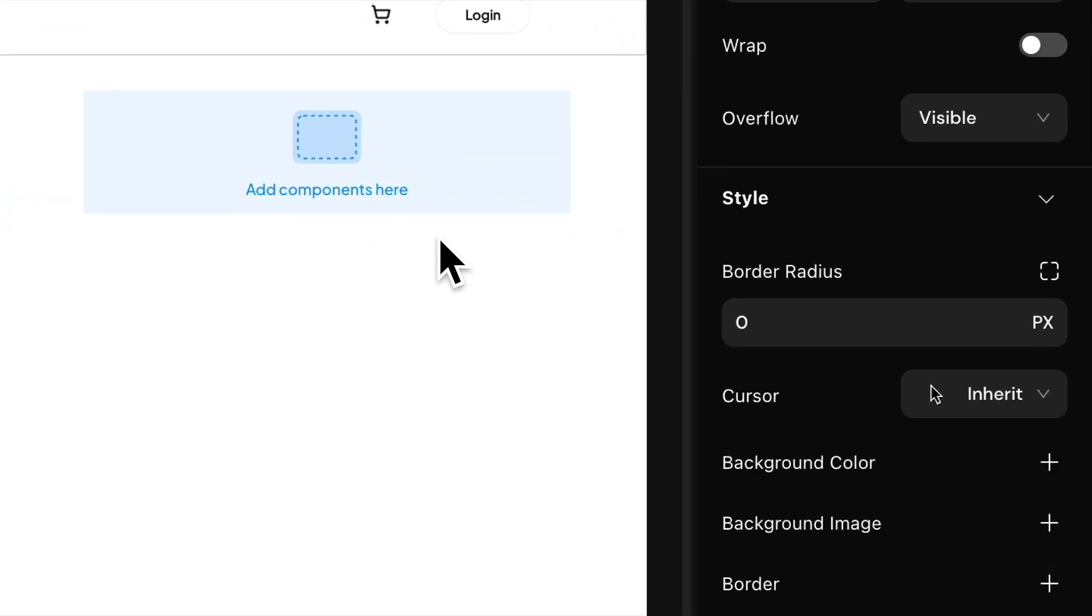
Step: Add a button, a text and a second button to the empty view and distribute them evenly in a horizontal row
click(822, 199)
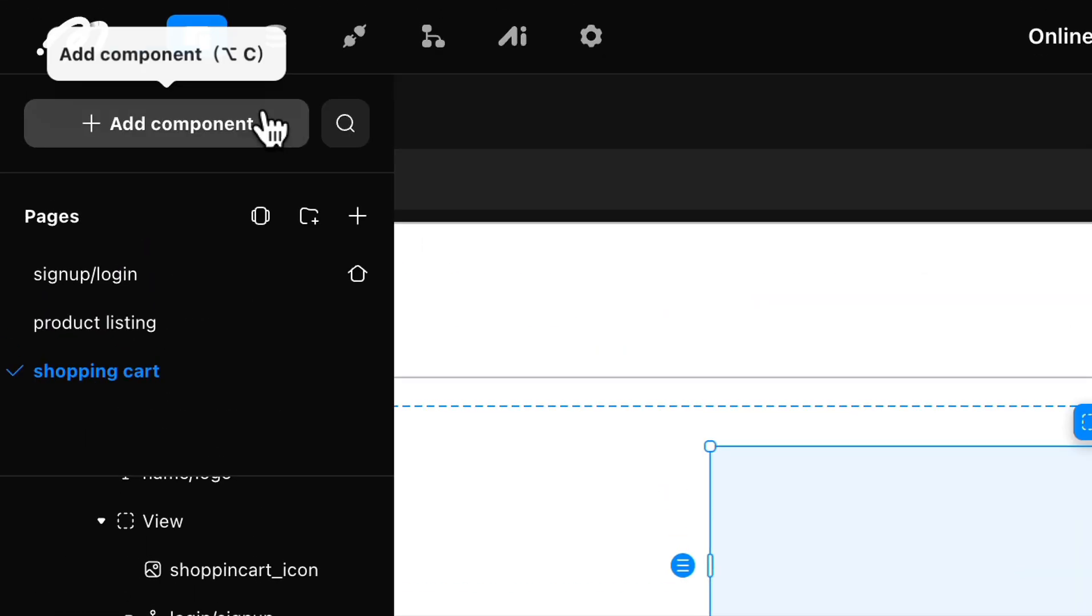
click(271, 127)
double_click(296, 434)
double_click(103, 371)
double_click(293, 429)
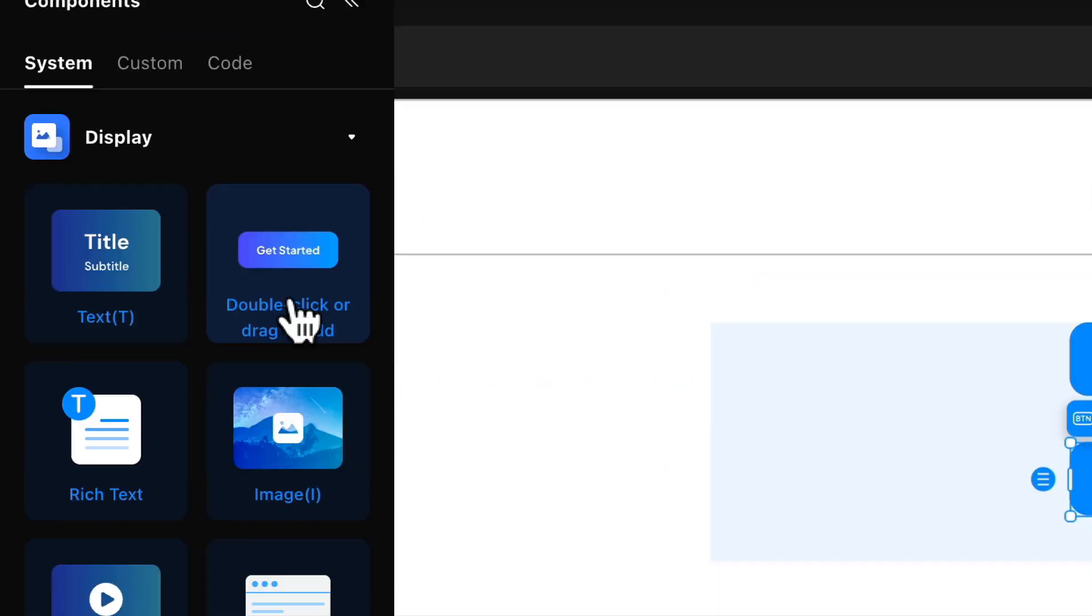
click(485, 196)
click(762, 335)
click(824, 392)
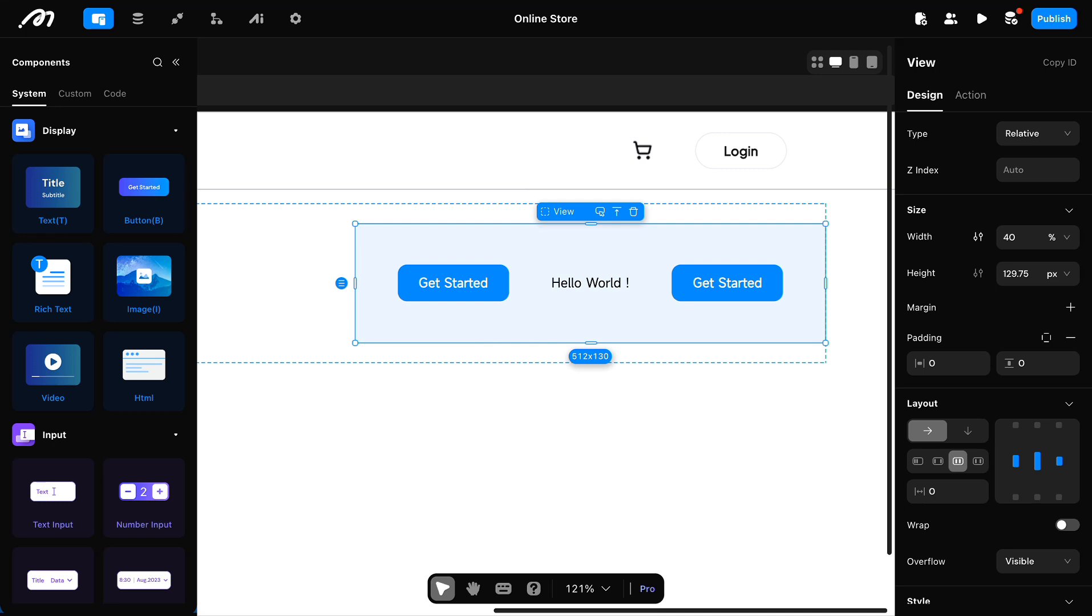
Step: Resize both buttons to 45 by 45 px and label the first "-" and the second "+"
click(497, 287)
click(1002, 410)
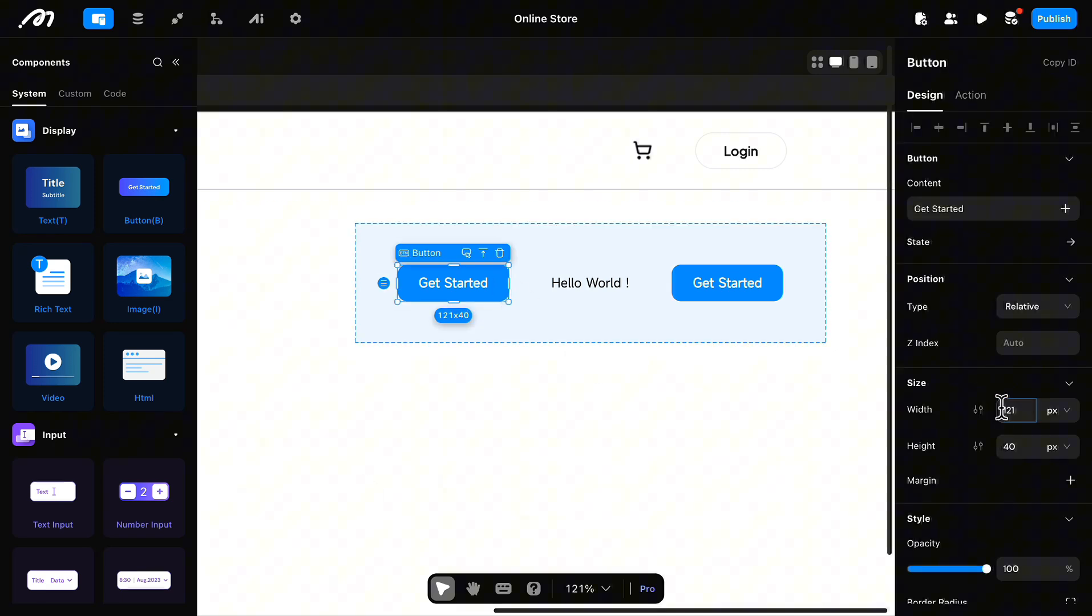
double_click(1011, 448)
text(45)
click(737, 284)
double_click(1011, 410)
text(45)
double_click(1012, 453)
text(45)
click(455, 285)
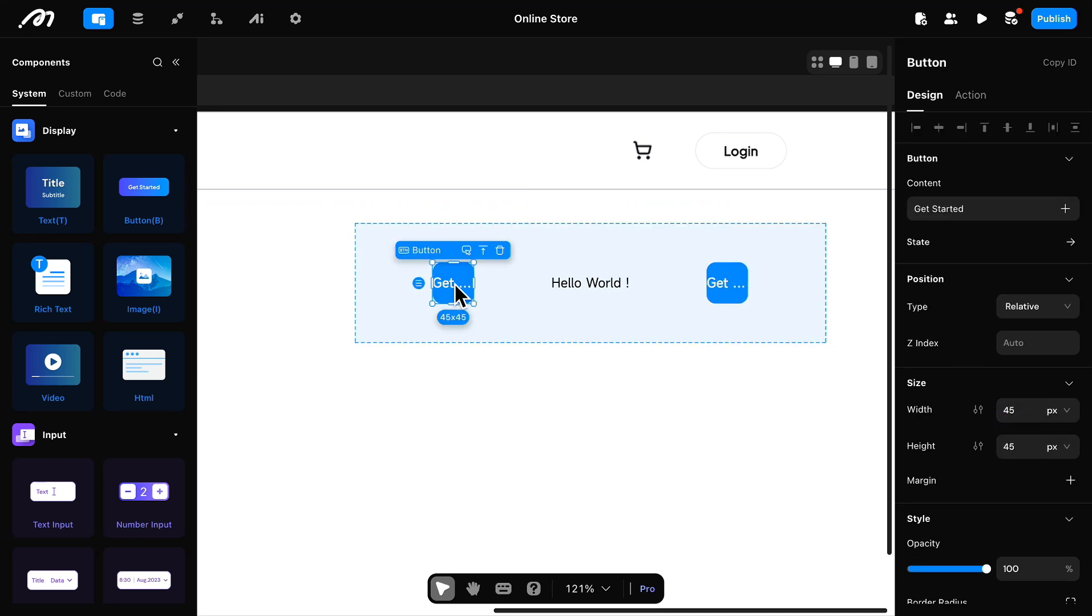
click(736, 289)
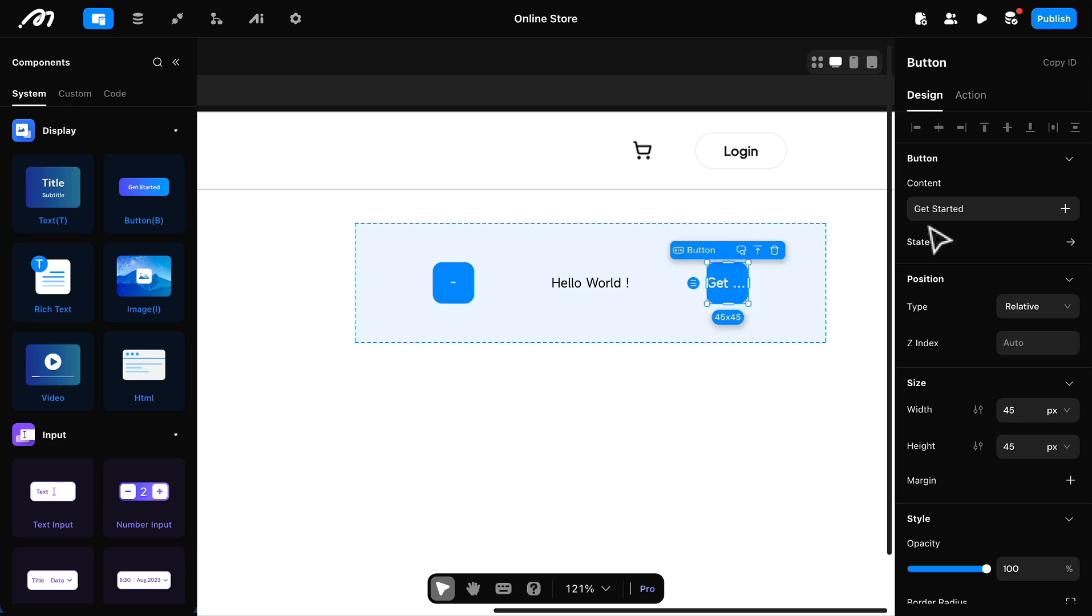
Step: Set the "-" button's text color to 2C2D2D and its background color to FFFFFF
click(455, 285)
scroll(1007, 470, down, 5)
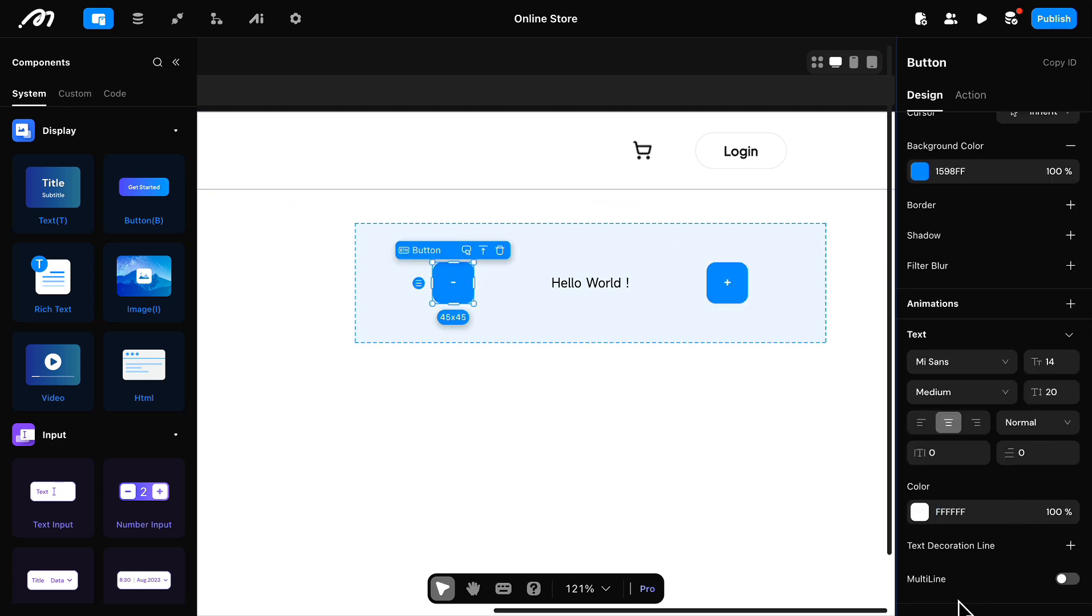
click(926, 168)
click(920, 512)
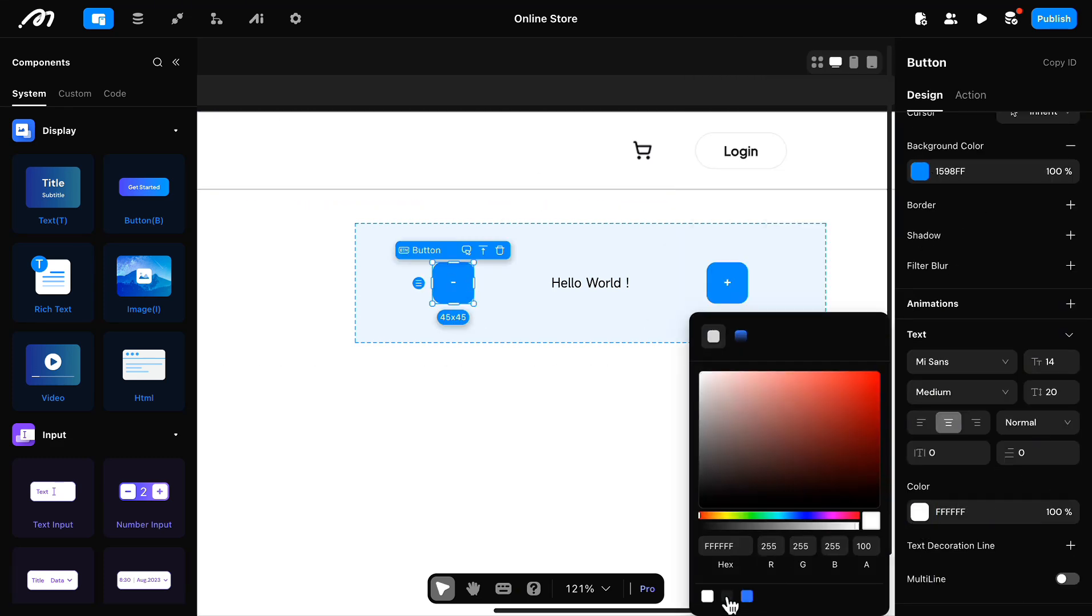
click(727, 596)
click(919, 172)
click(628, 306)
Step: Set the "+" button's text color to 2C2D2D and its background color to FFFFFF
click(728, 284)
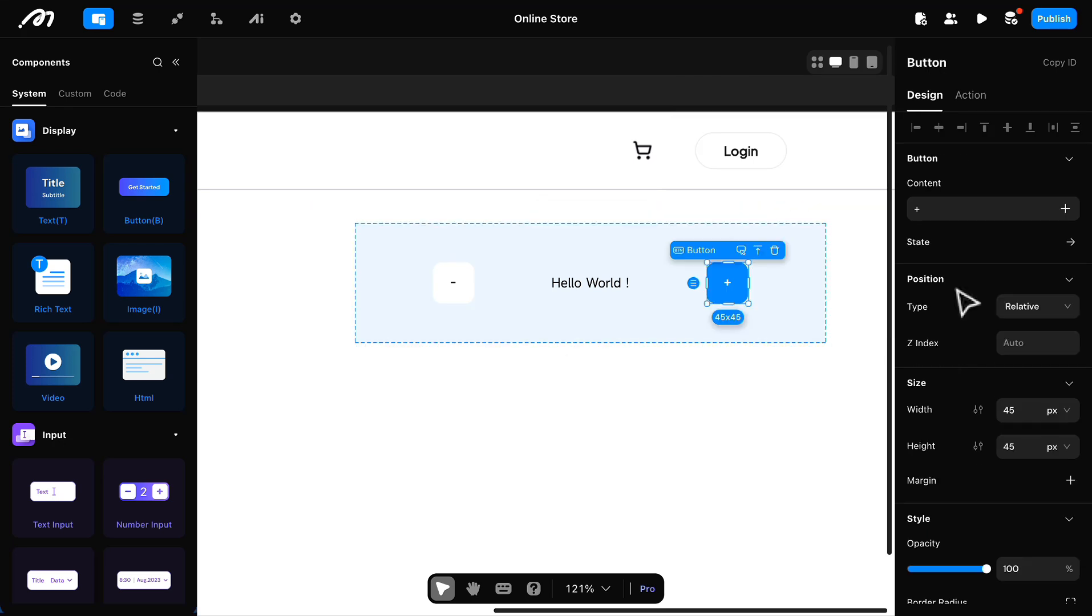
scroll(957, 288, down, 7)
click(920, 551)
click(727, 596)
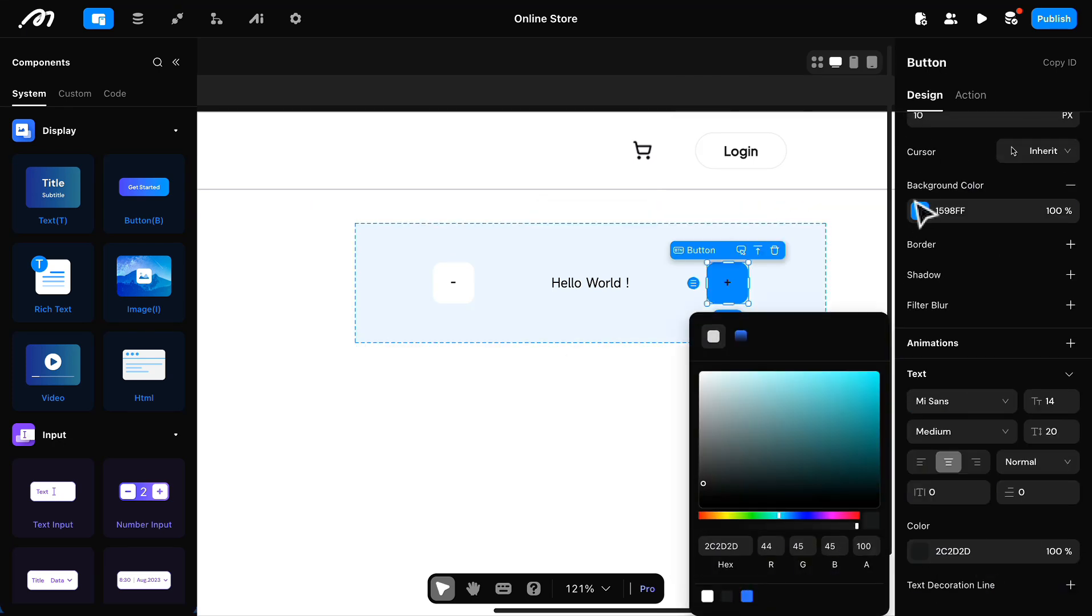
click(920, 210)
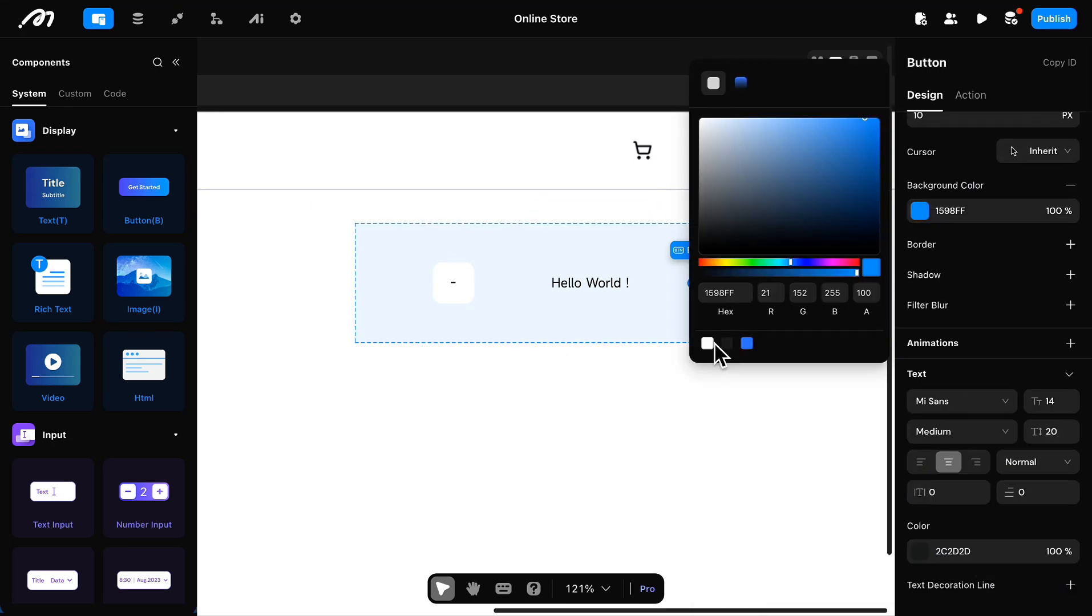
click(972, 194)
Step: Set the font size of the "+" and "-" button labels to 20
scroll(1002, 299, down, 2)
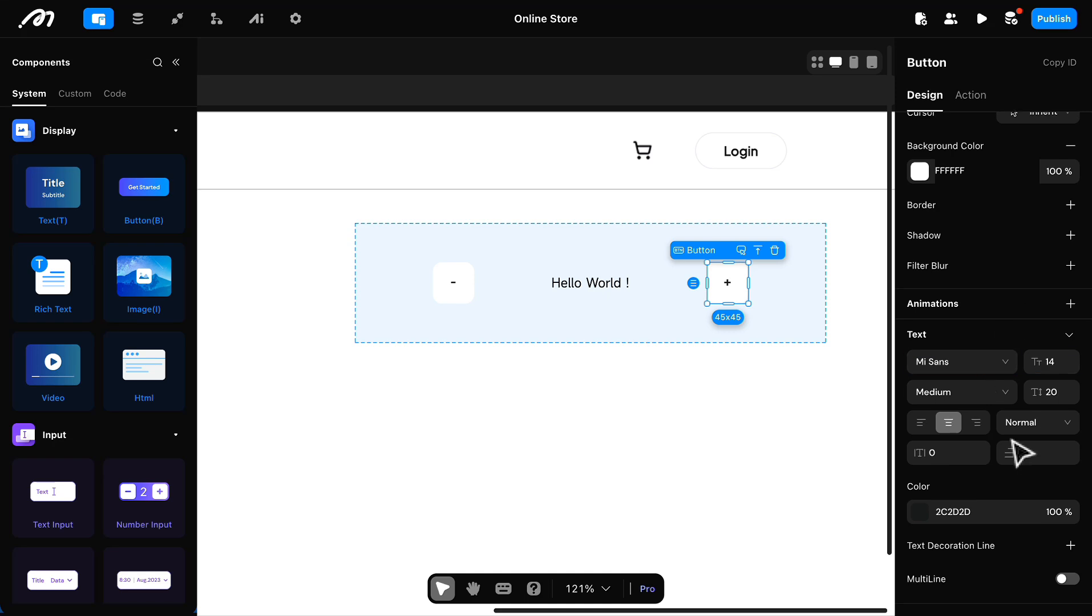
double_click(1055, 363)
text(20)
click(274, 343)
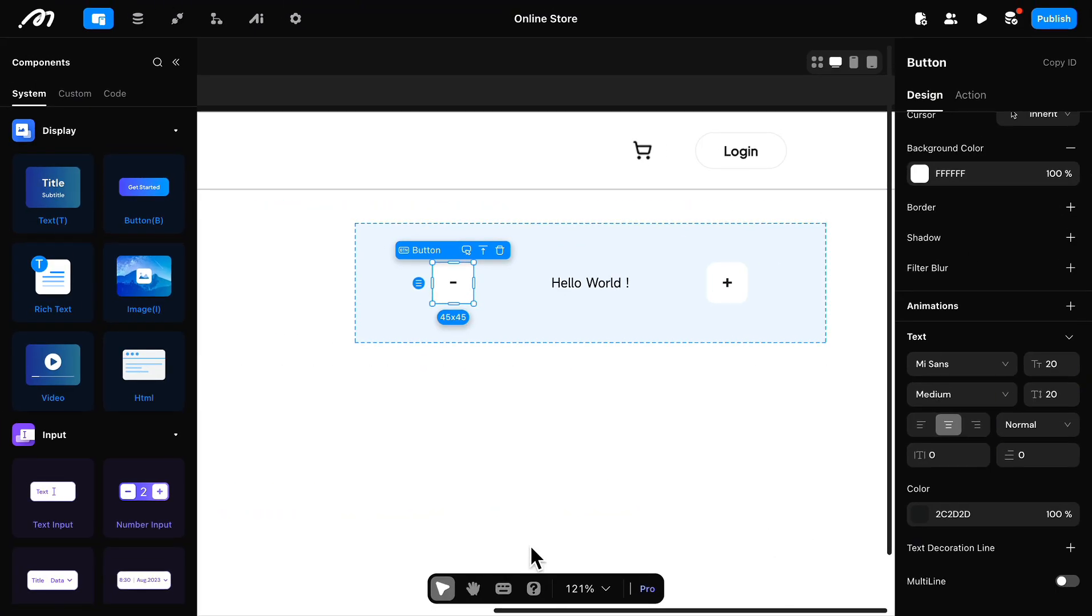
Step: Clear the "Hello World !" text between the buttons and bind its content to the list item's quantity
click(590, 283)
click(975, 208)
key(BackSpace)
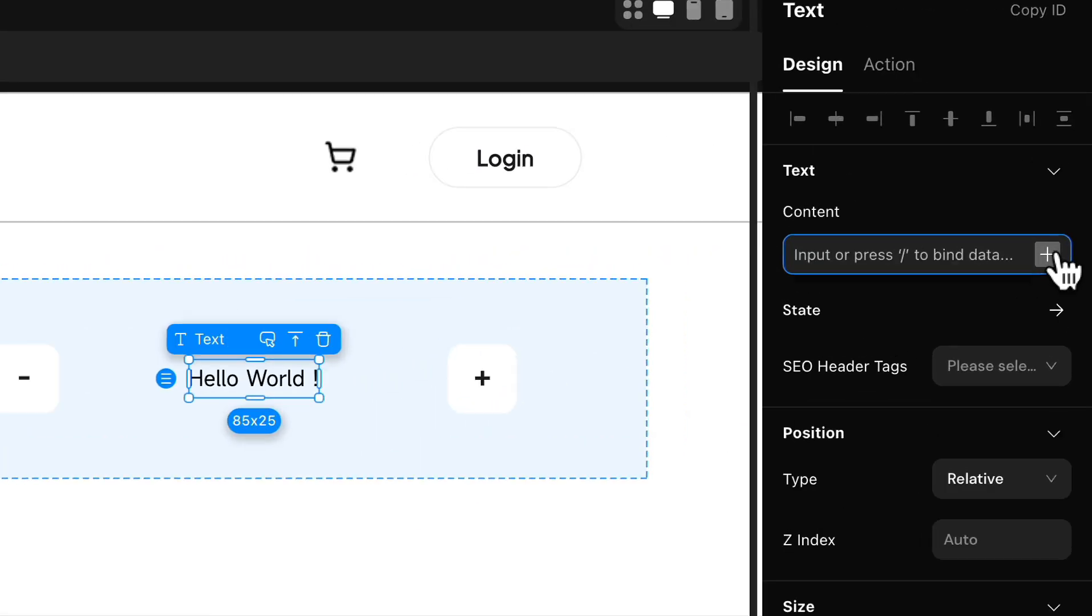
click(1048, 254)
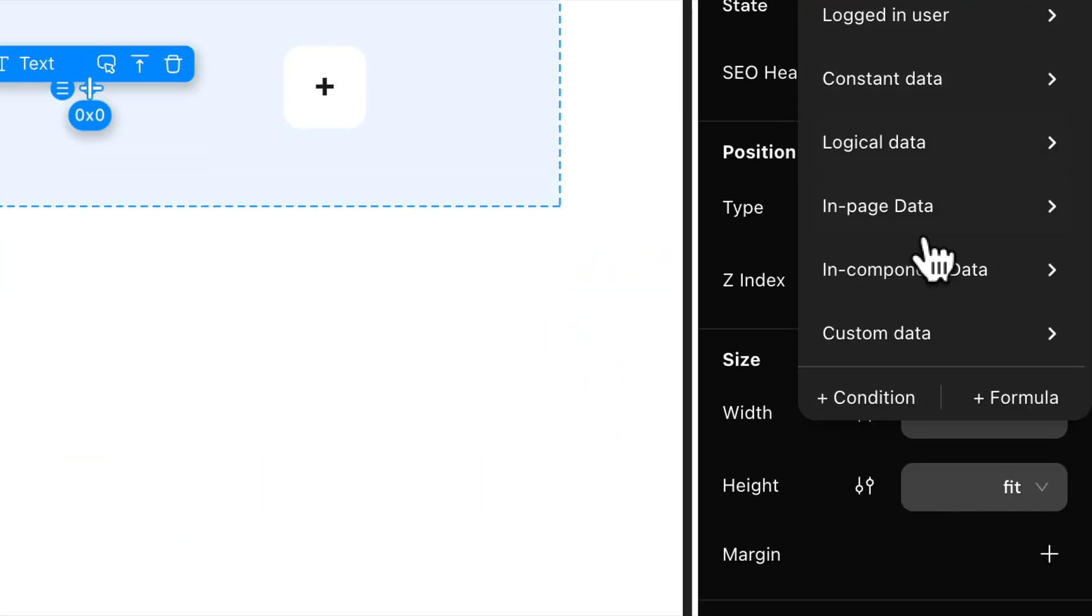
mouse_move(916, 171)
mouse_move(762, 194)
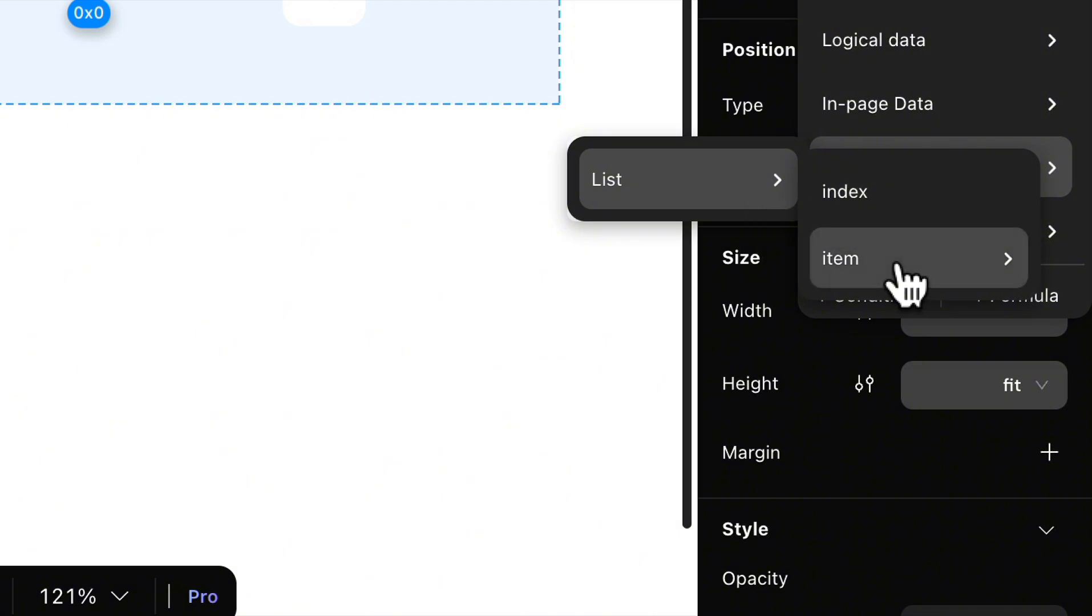
mouse_move(905, 274)
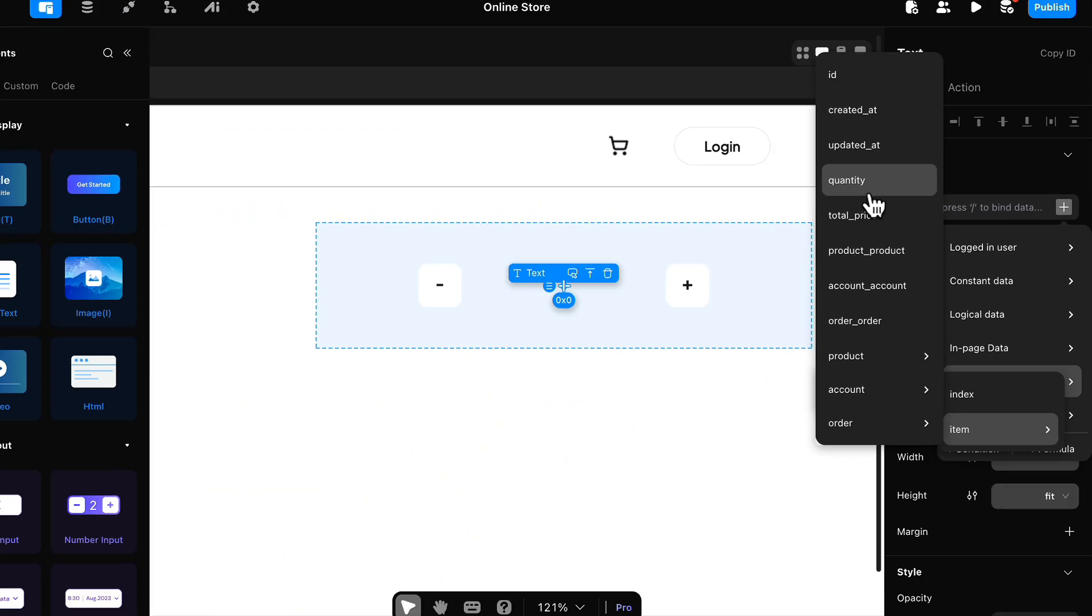
click(665, 137)
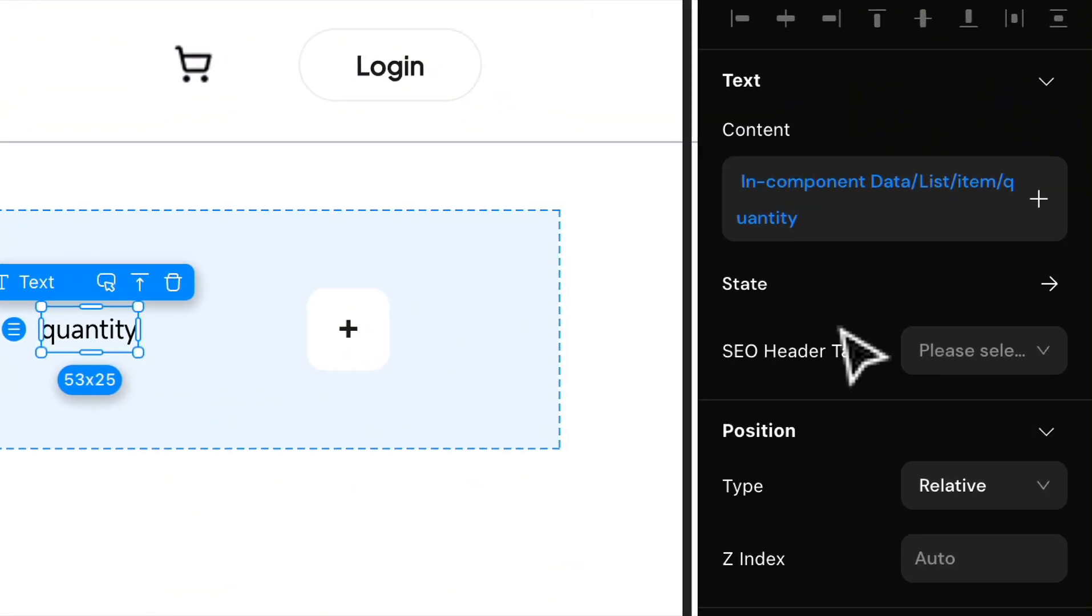
Step: Set the quantity text's font to Plus Jakarta Sans
scroll(824, 548, down, 10)
click(883, 312)
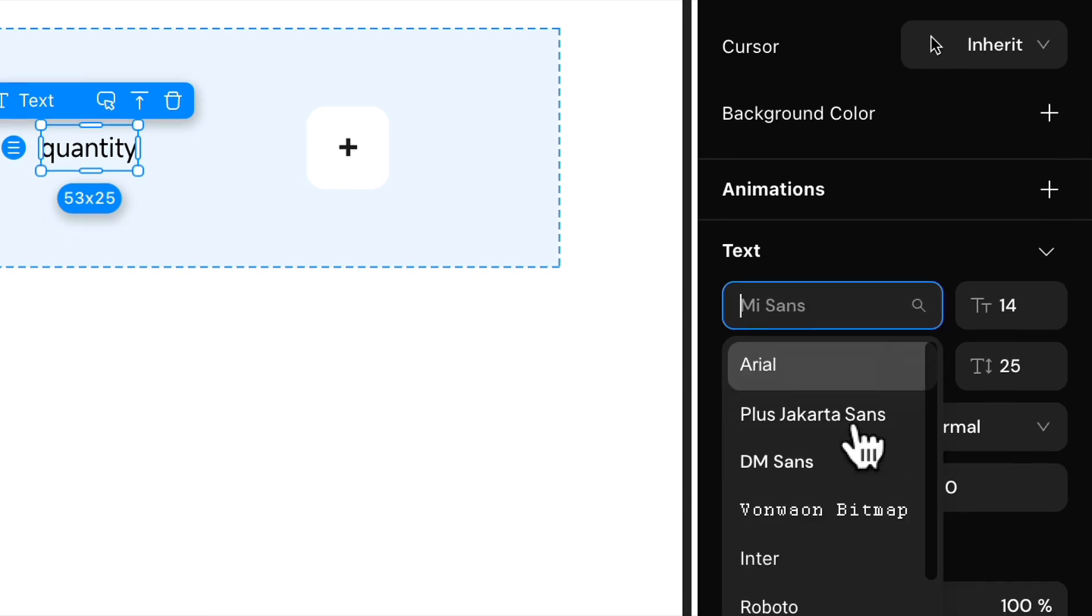
click(817, 415)
click(1005, 312)
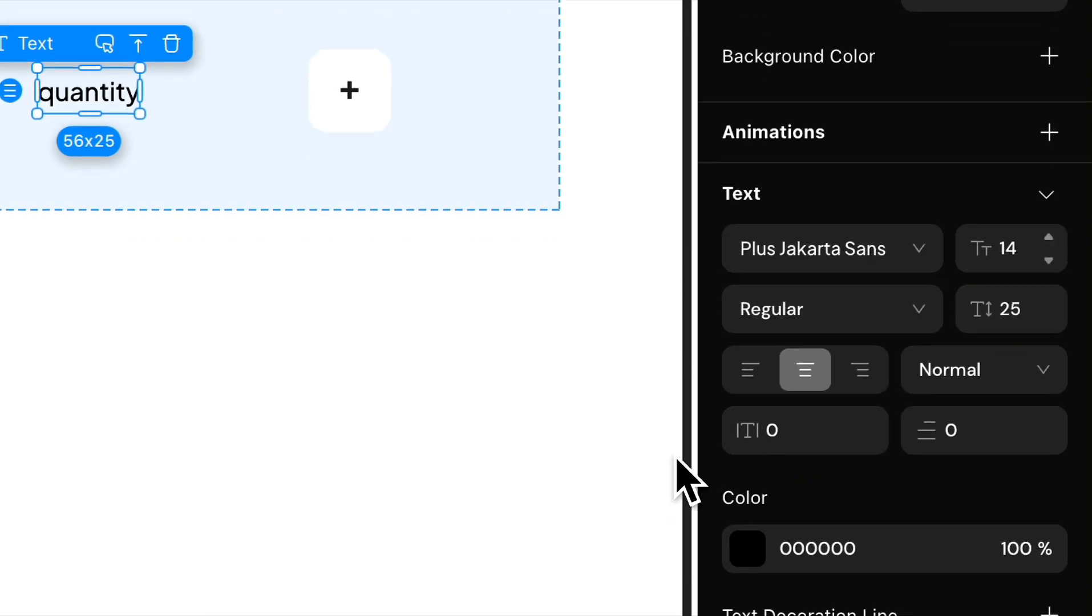
scroll(476, 170, down, 5)
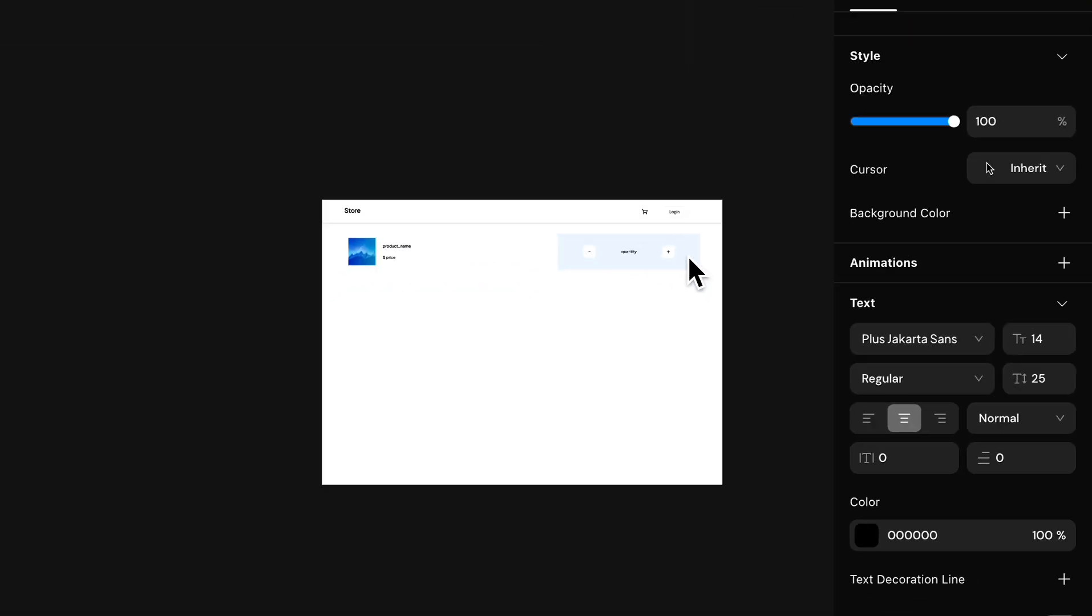
scroll(690, 257, up, 5)
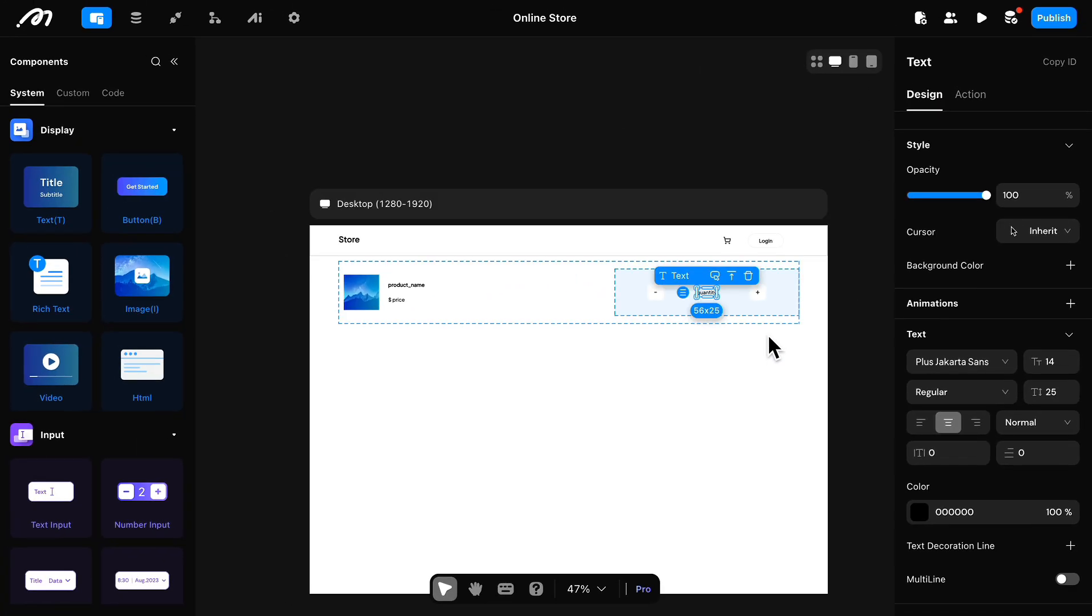
Step: Set the quantity view's width to 20% and spread the list item's two views out to its opposite ends
click(689, 257)
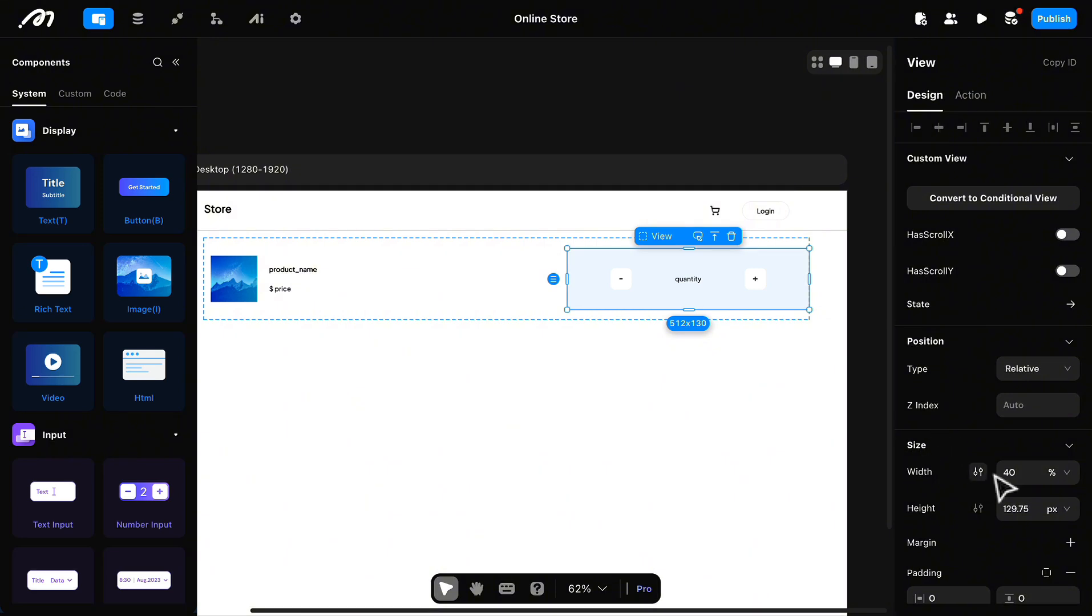
text(20)
click(772, 311)
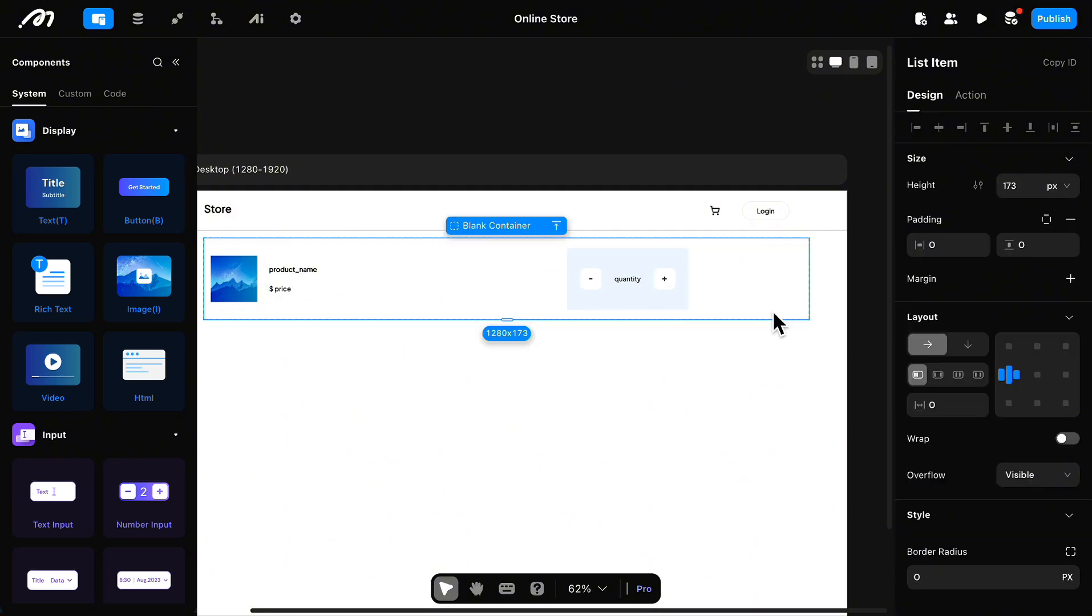
scroll(956, 348, down, 3)
click(959, 285)
click(941, 284)
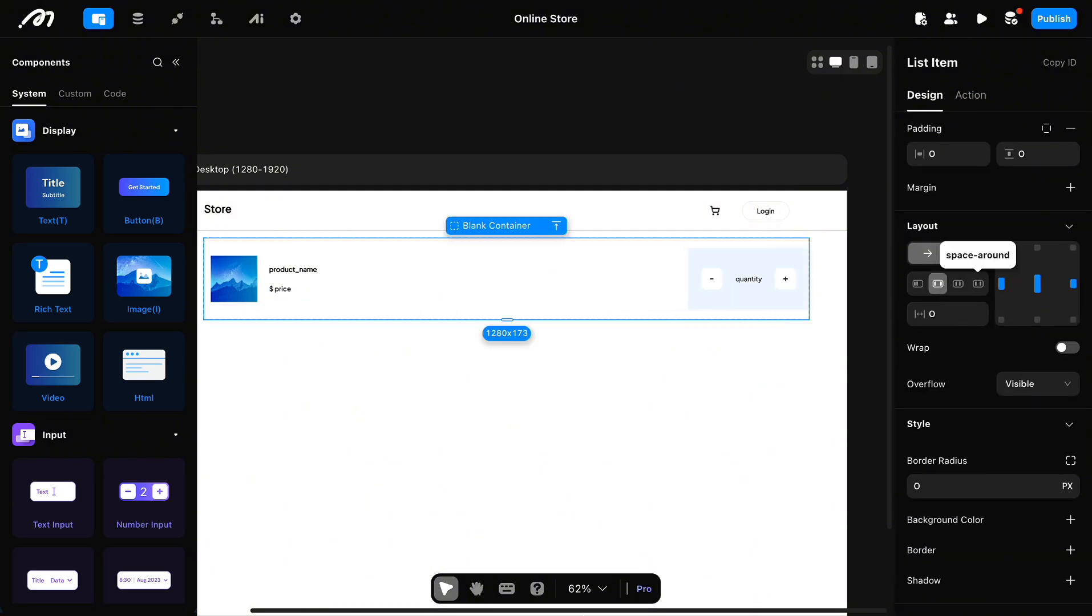
Step: Remove the background color from the view holding the quantity and its buttons
click(790, 279)
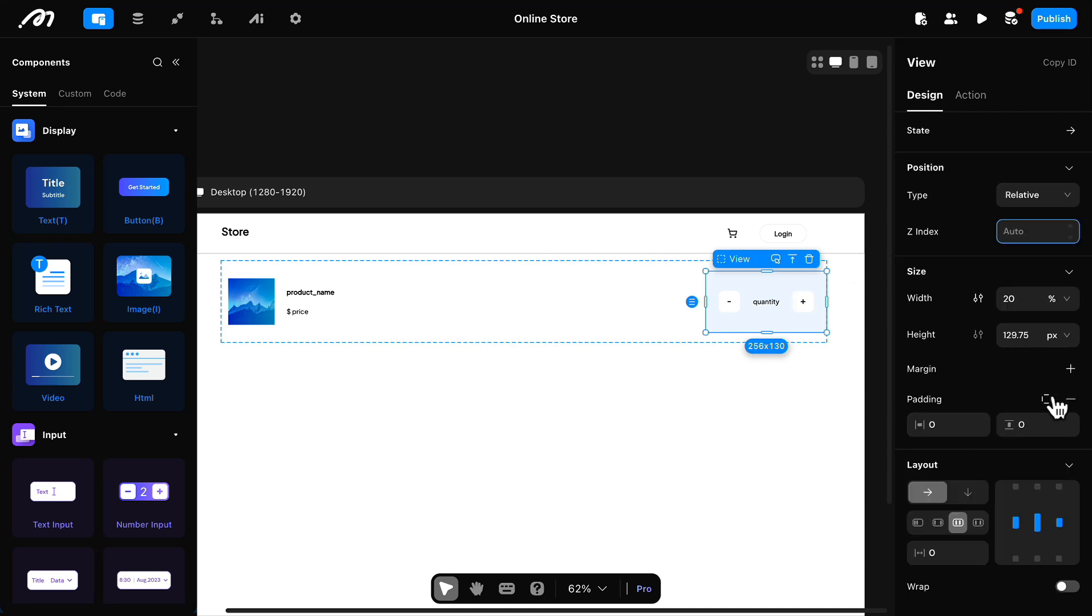
scroll(1055, 402, down, 5)
click(1071, 427)
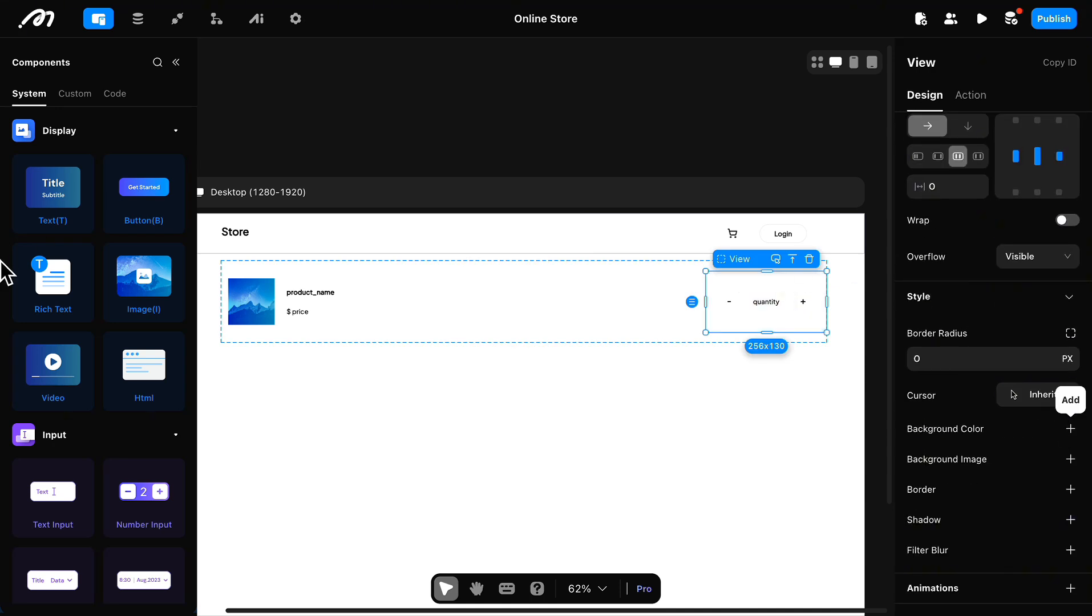
Step: Add a border of width 1 in color 2C2D2D to the "-" button
click(732, 304)
scroll(949, 449, down, 5)
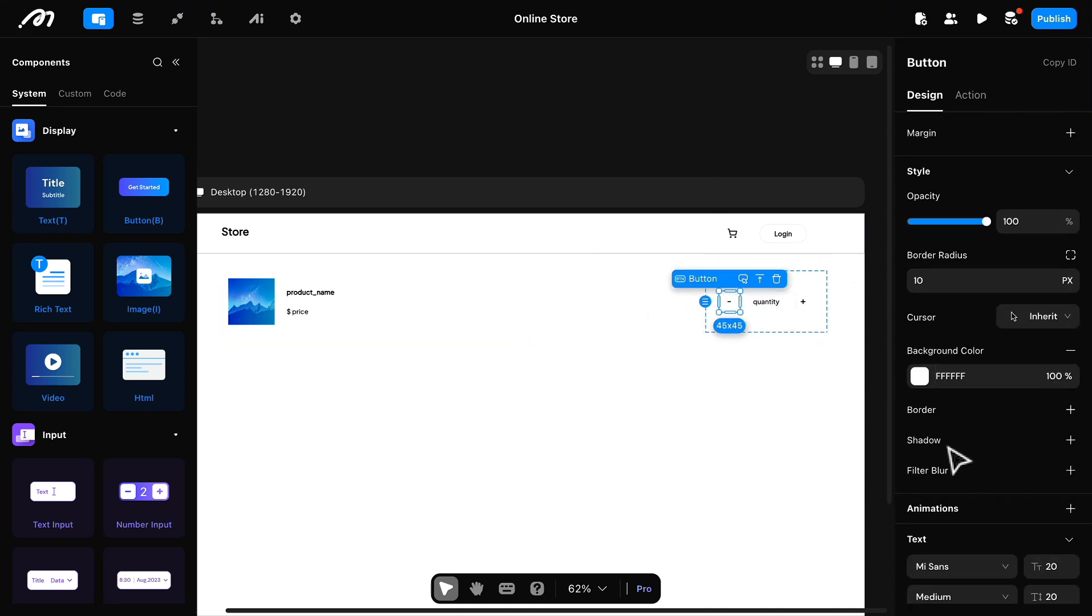
click(1071, 409)
click(938, 439)
click(731, 562)
click(926, 519)
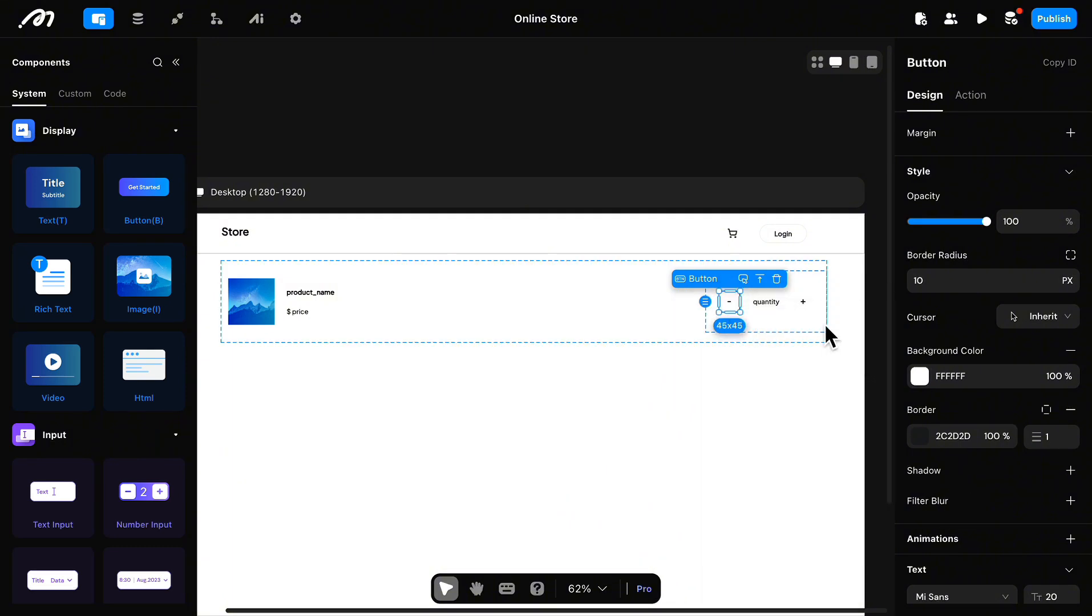
Step: Add a border of width 1 to the "+" button and color it with the dark grey preset
click(803, 302)
scroll(994, 504, down, 5)
click(1071, 443)
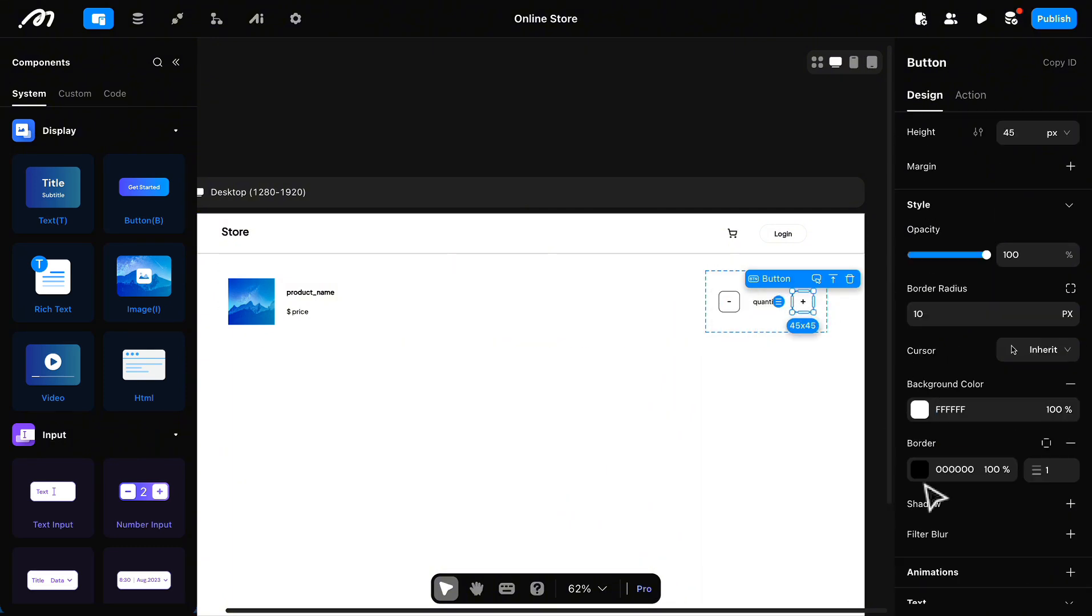
click(916, 478)
click(732, 597)
click(753, 312)
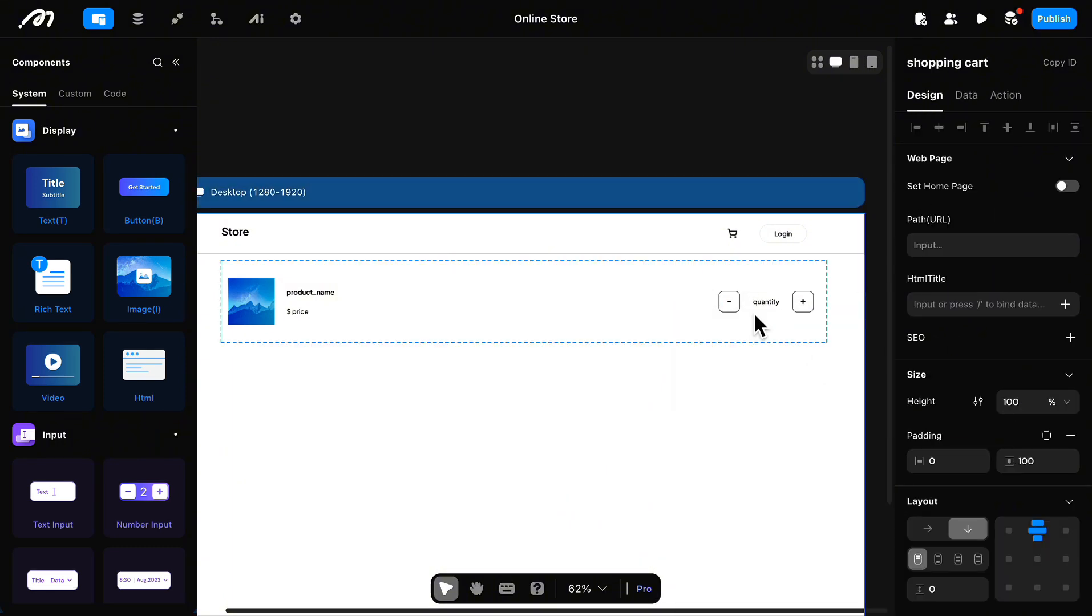
Step: Add an Update shopping_cart request to the "+" button's onClick event
scroll(685, 345, down, 2)
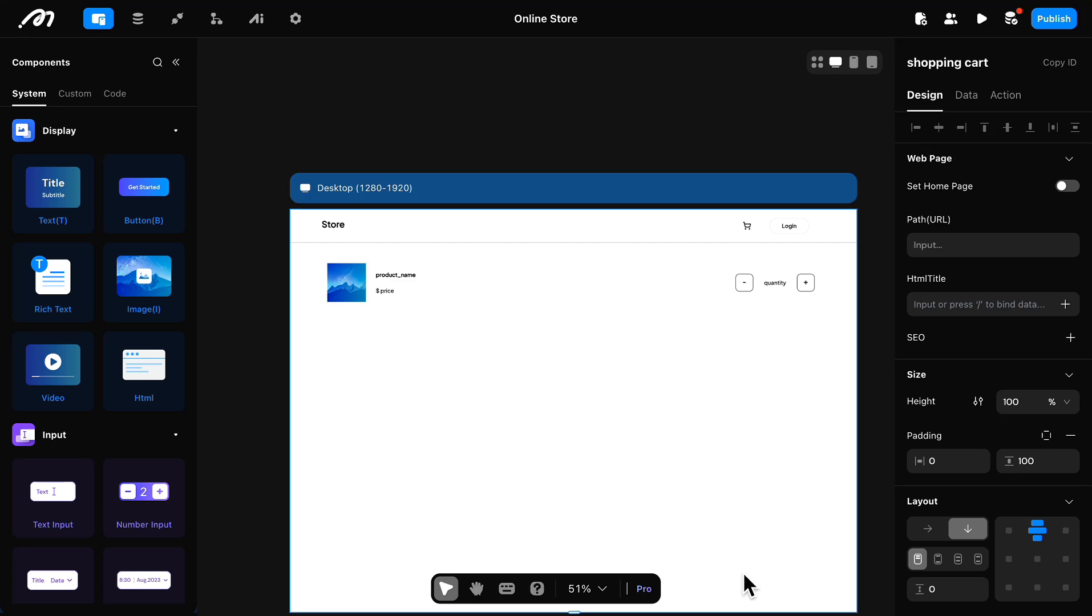
click(743, 276)
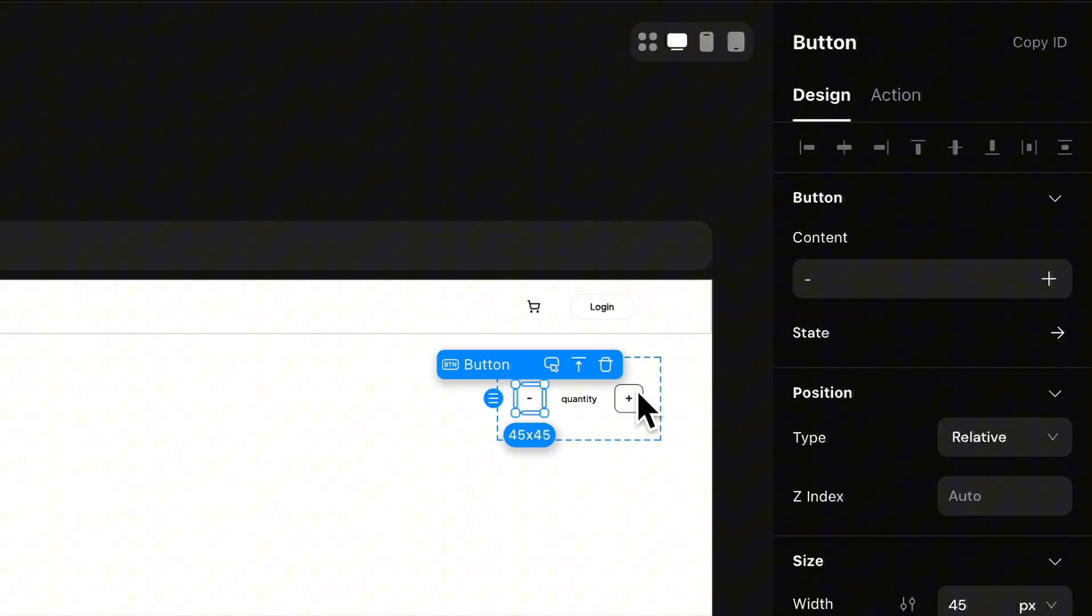
click(805, 282)
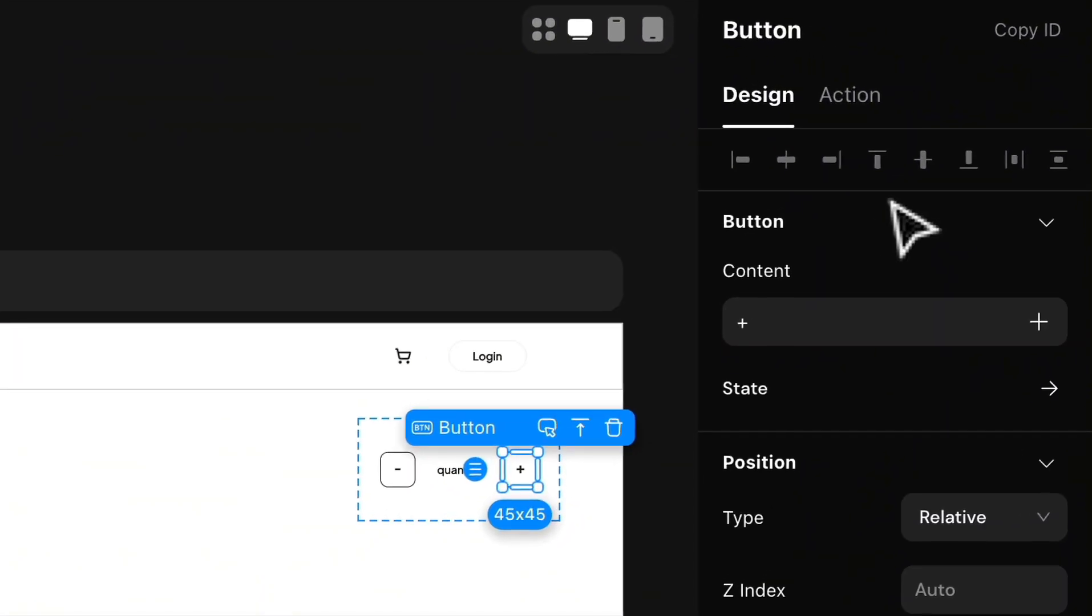
click(970, 95)
click(1049, 234)
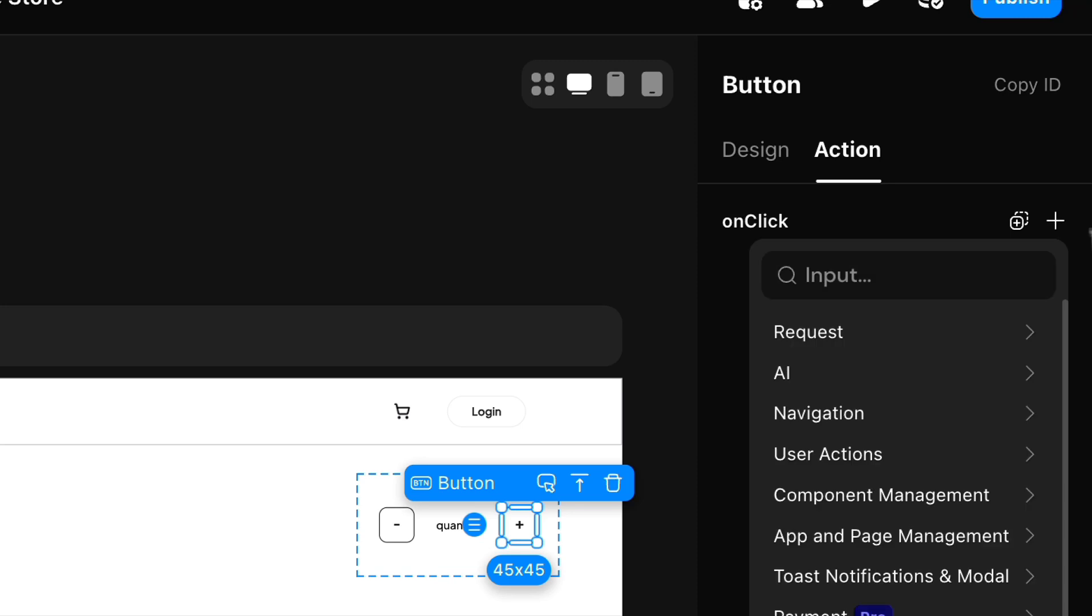
click(977, 349)
click(979, 349)
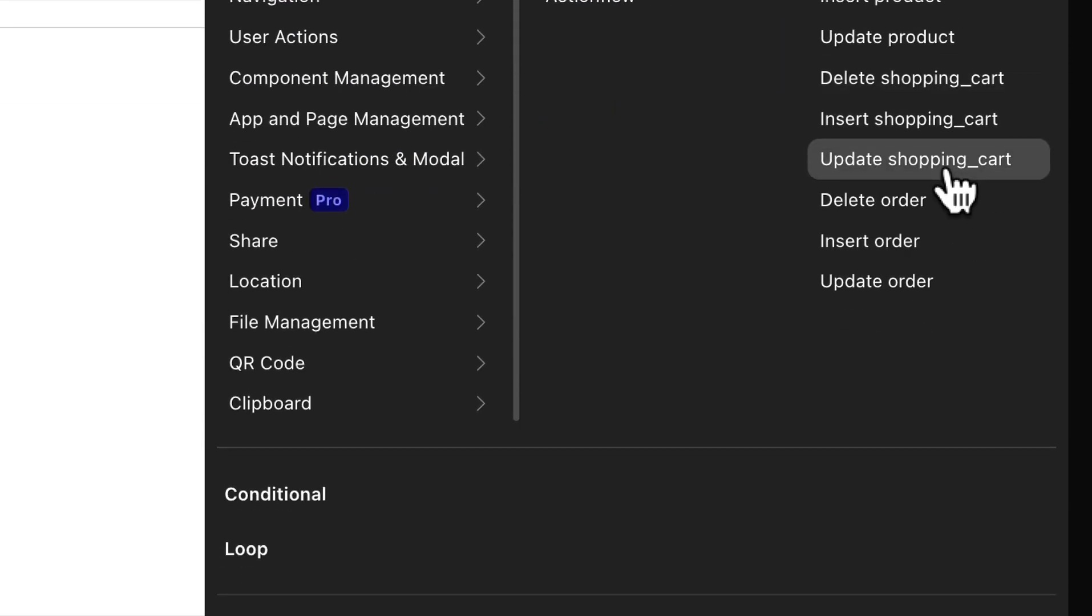
click(950, 577)
Step: Filter the shopping_cart update to records whose id is Equal To the list item's id
scroll(926, 282, down, 5)
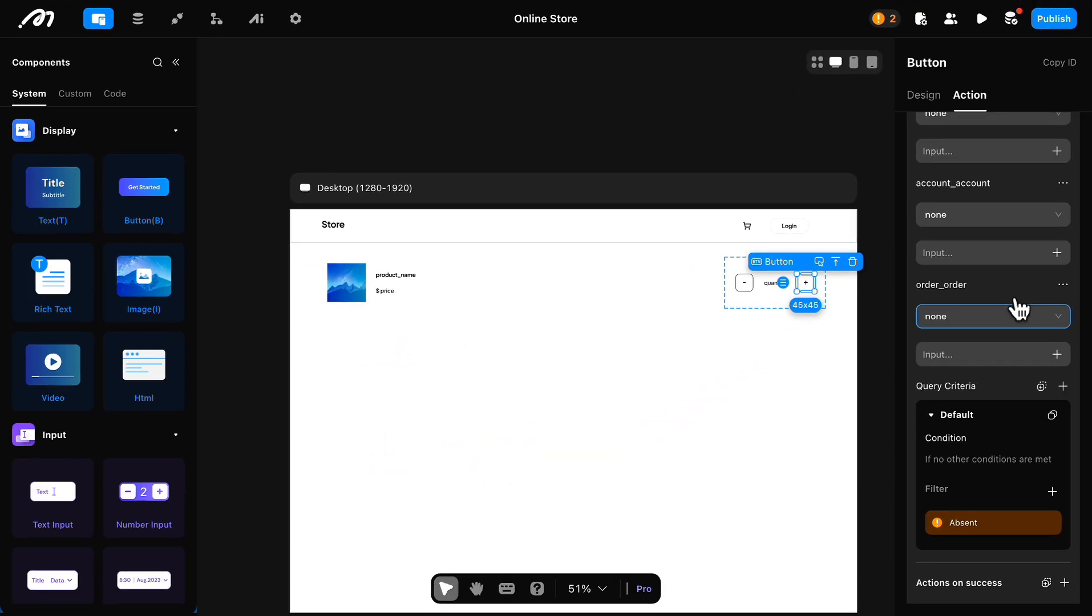
scroll(1018, 310, down, 1)
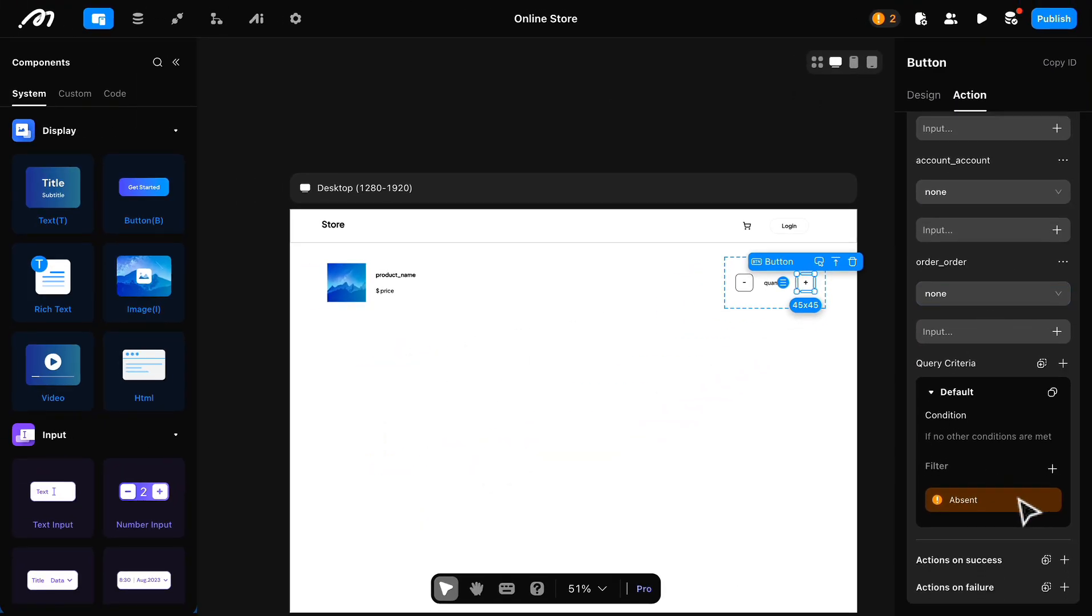
click(1061, 469)
click(1011, 113)
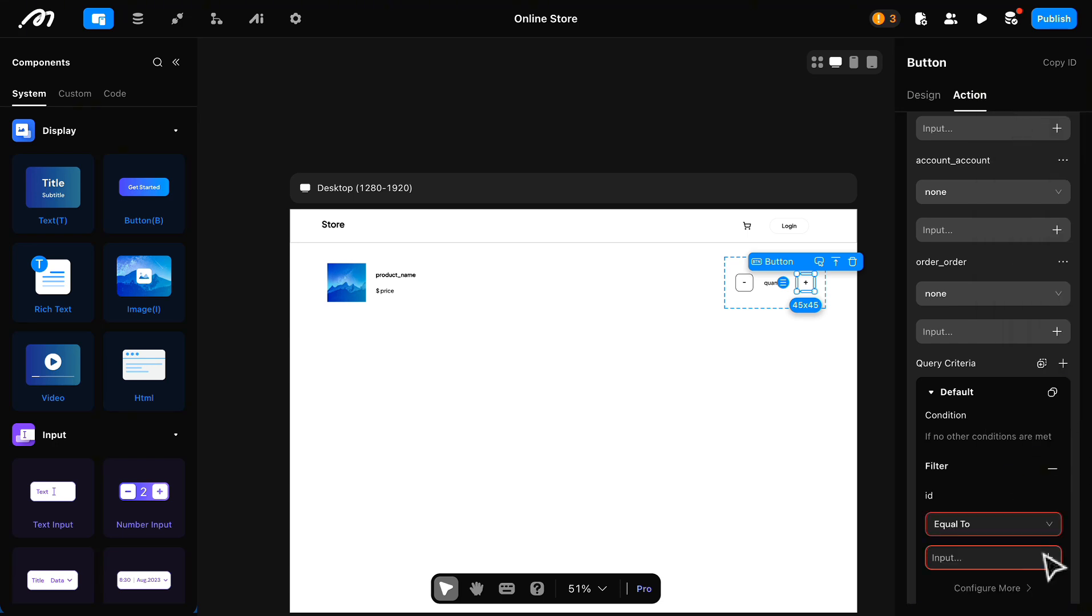
click(1048, 558)
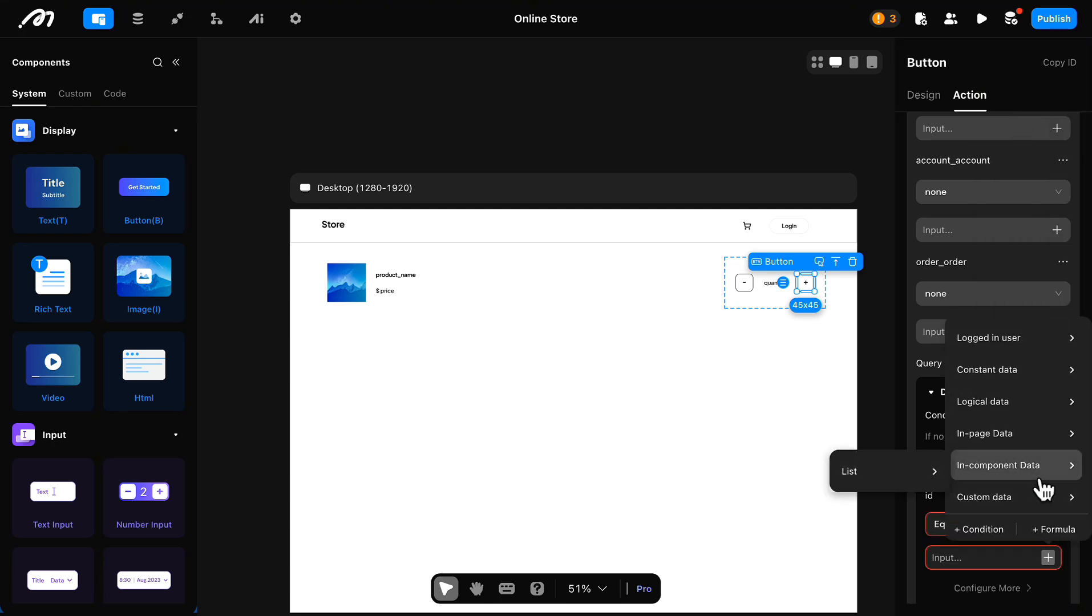
mouse_move(991, 521)
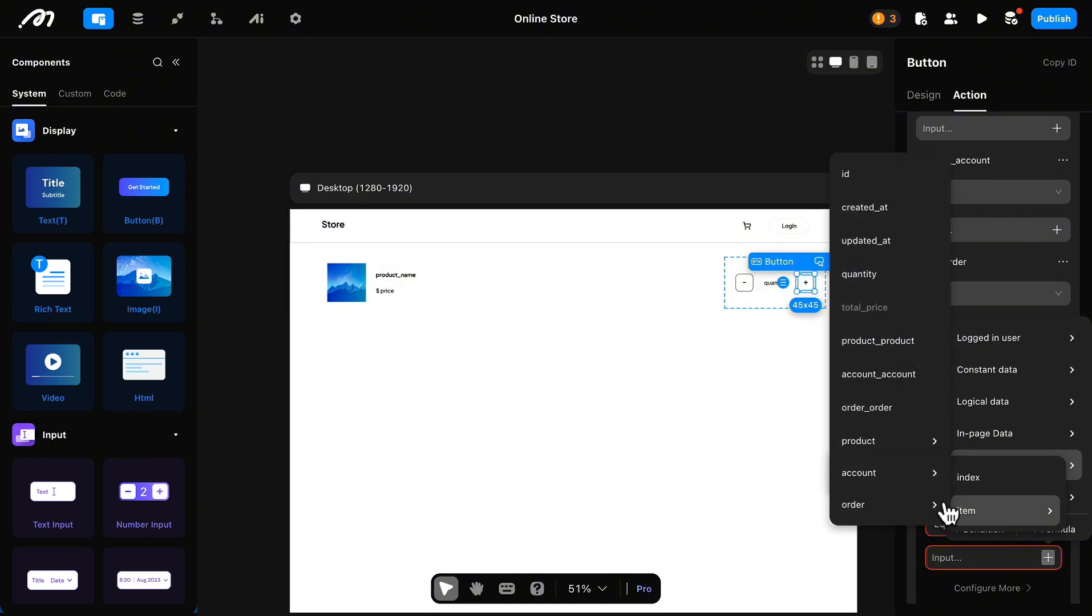
click(875, 195)
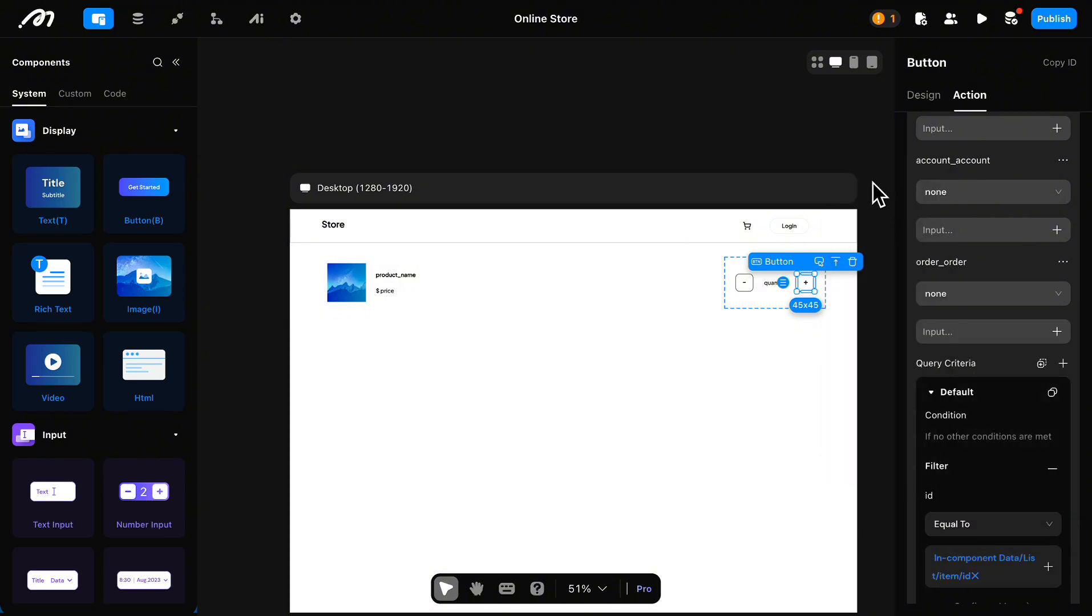
Step: Set the update's quantity parameter to increment by 1
scroll(987, 312, up, 5)
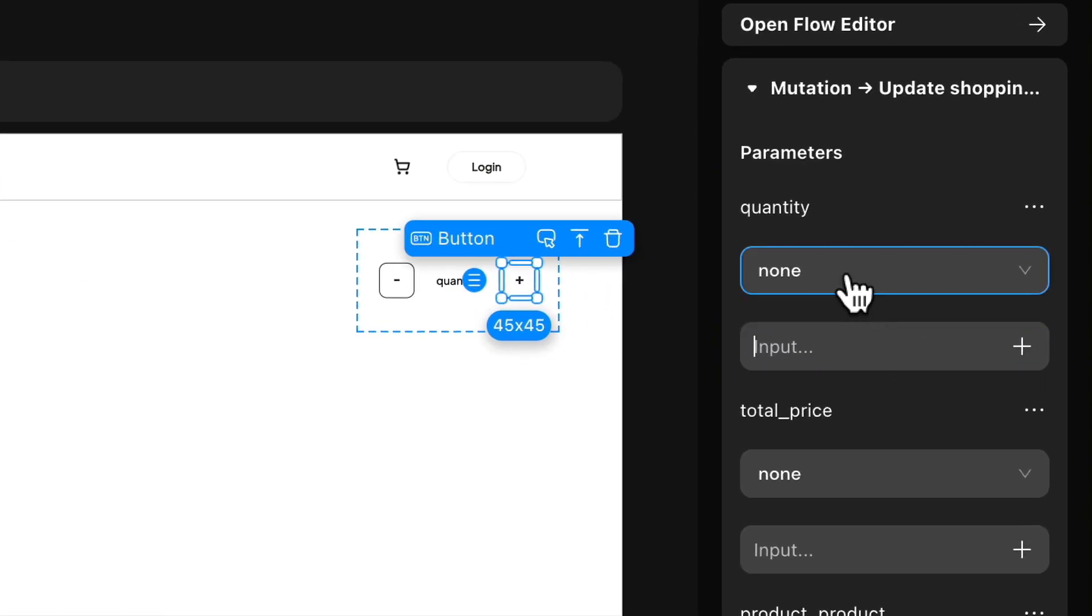
click(972, 282)
click(885, 378)
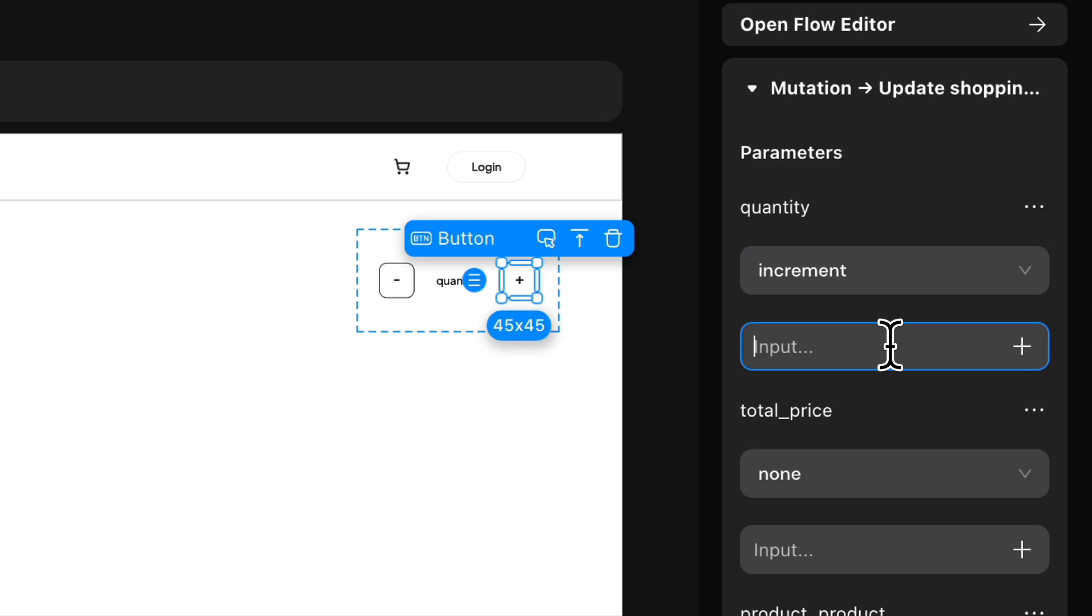
Step: Choose increment for the total_price parameter and bind its value to the cart item's product price
click(887, 480)
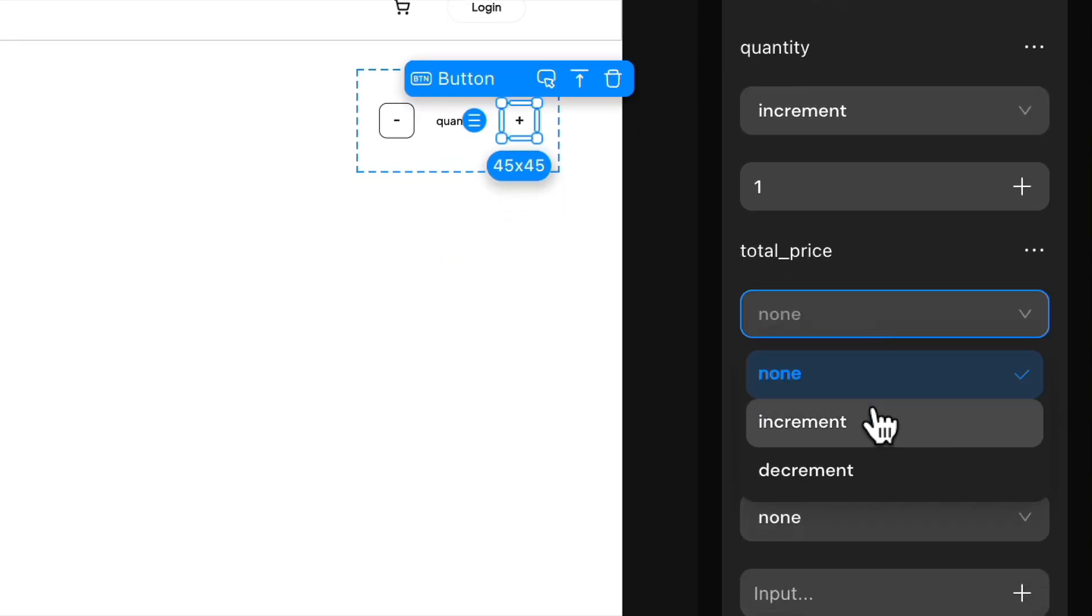
click(877, 579)
click(1022, 390)
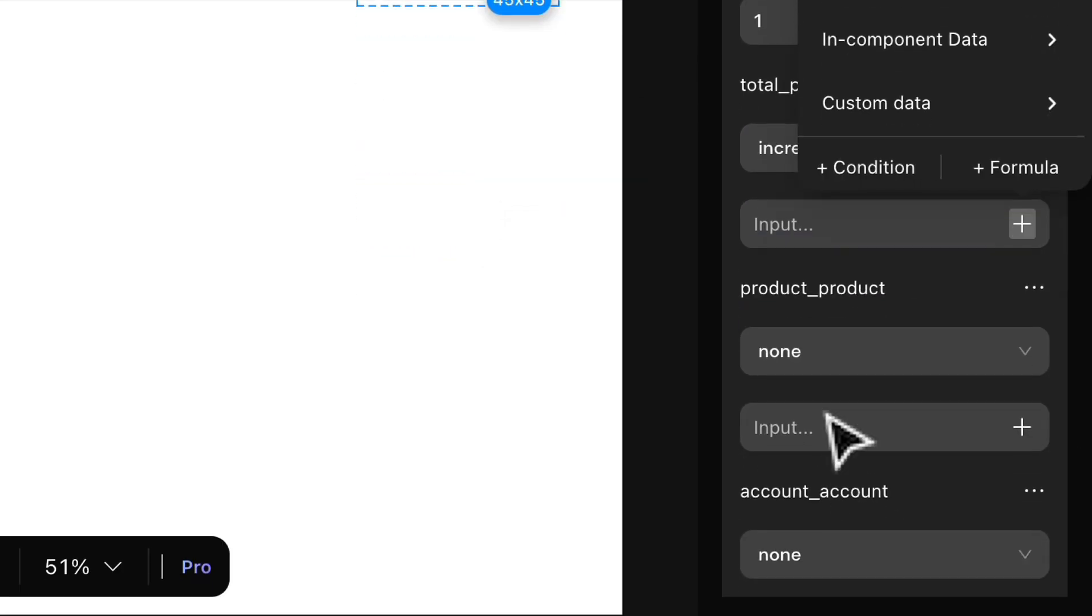
mouse_move(828, 182)
mouse_move(742, 192)
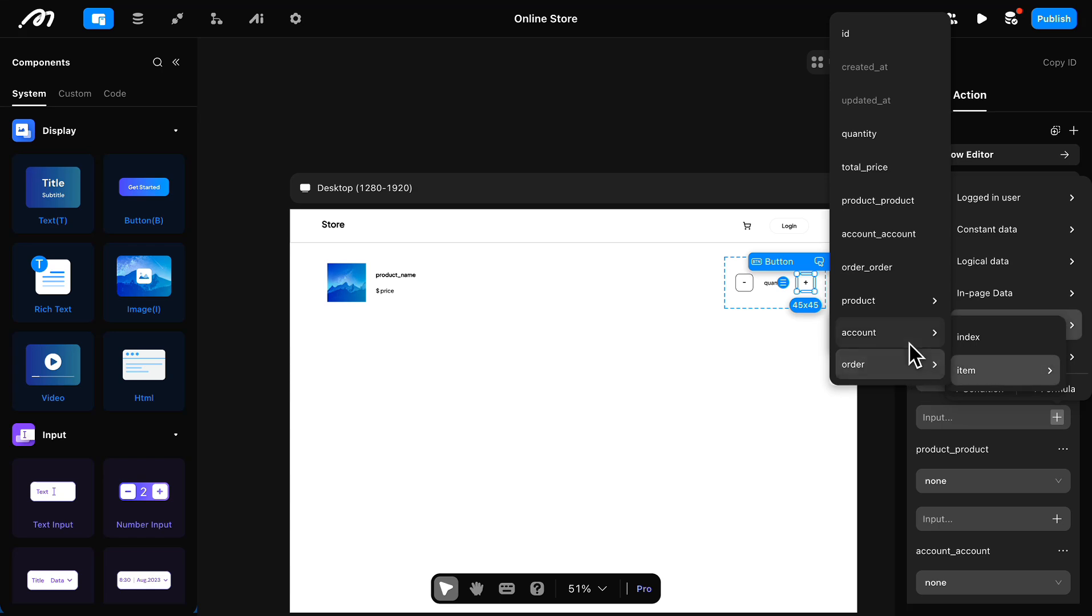
mouse_move(921, 320)
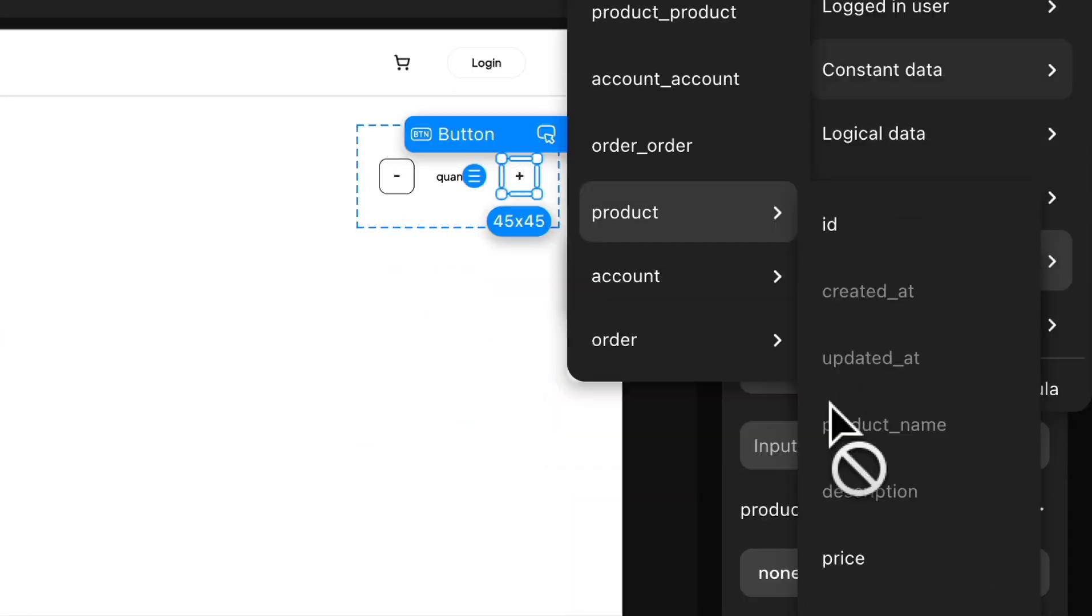
click(966, 473)
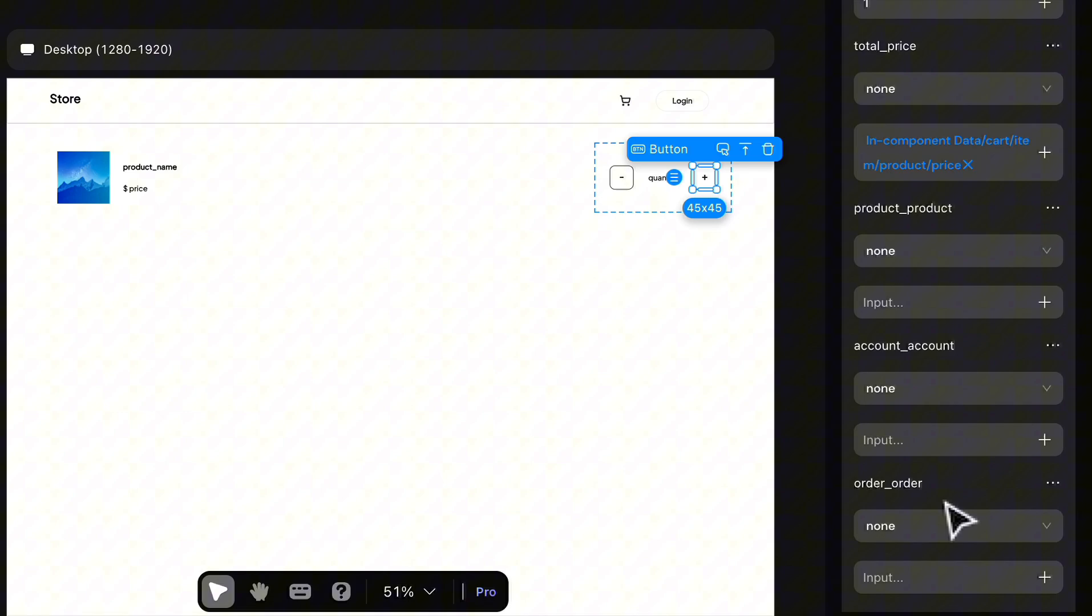
Step: Add a list Refresh Cell action to run when the shopping_cart update succeeds
scroll(999, 571, down, 10)
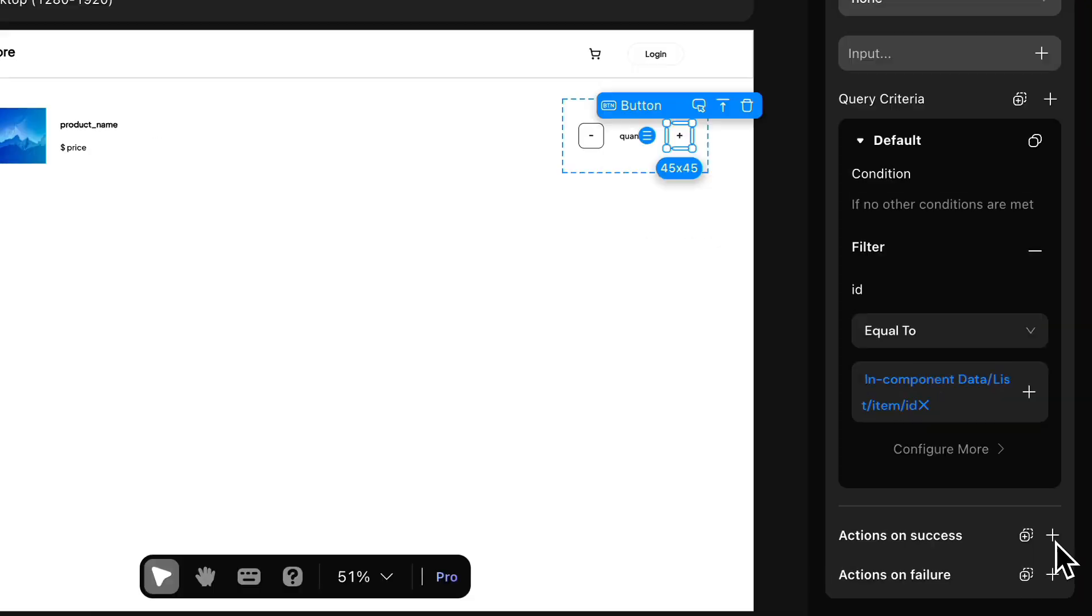
click(1038, 504)
click(1039, 512)
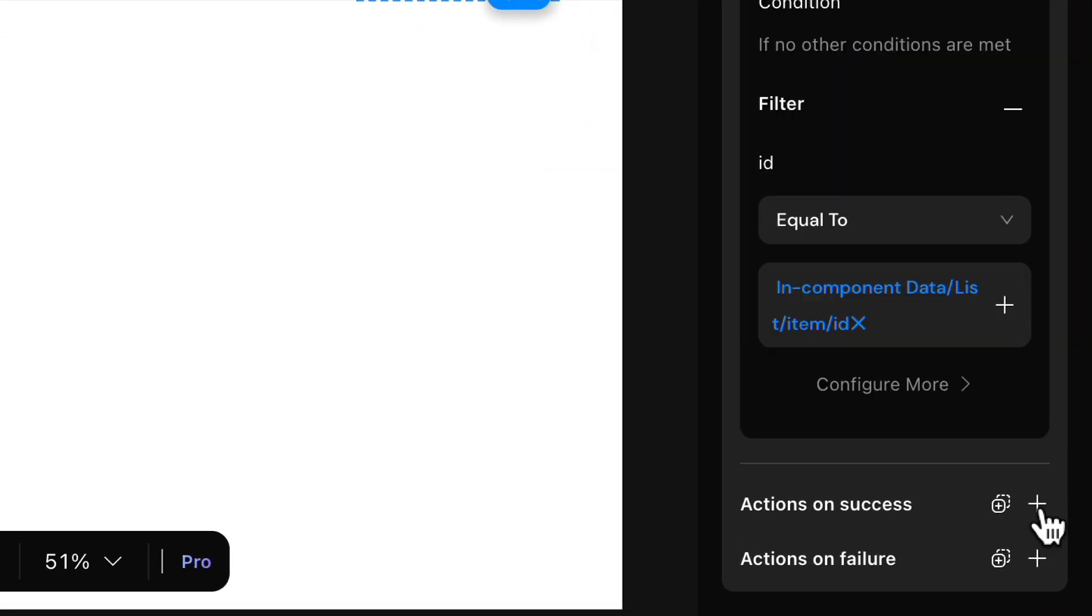
click(1040, 511)
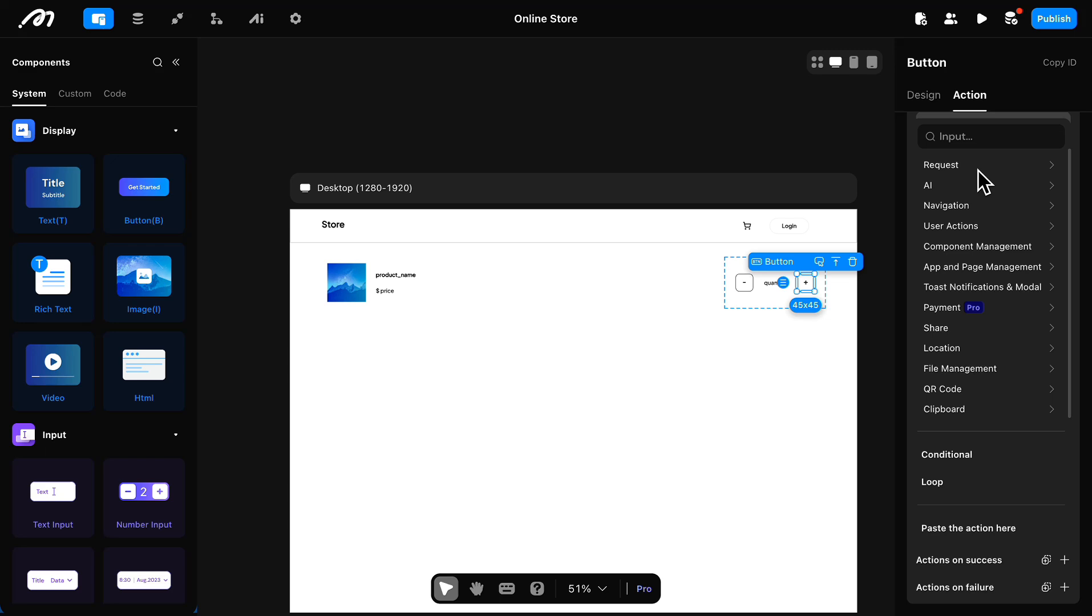
scroll(981, 335, down, 1)
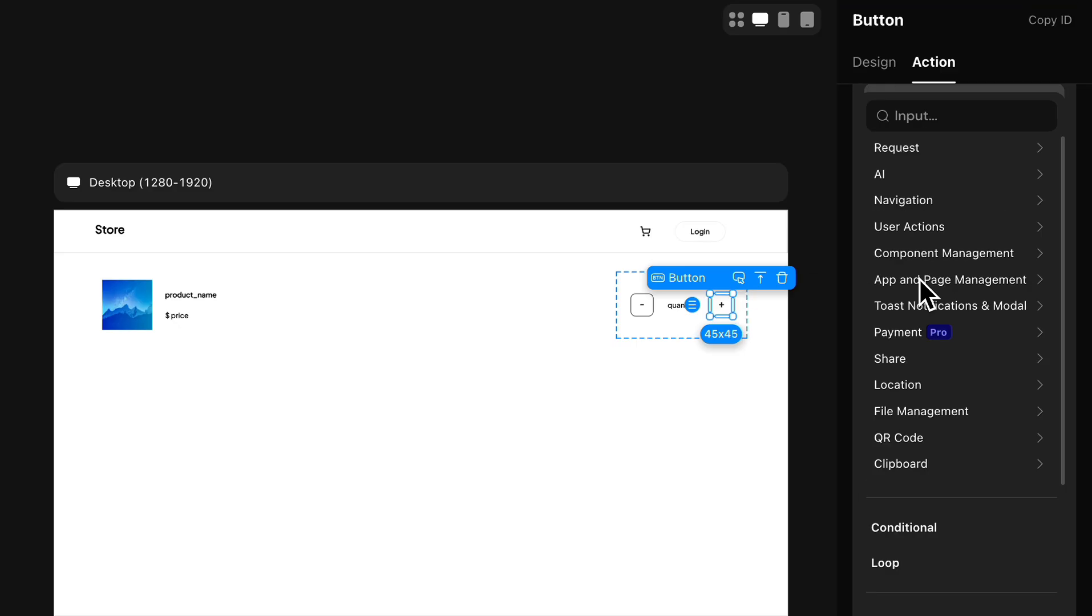
click(962, 263)
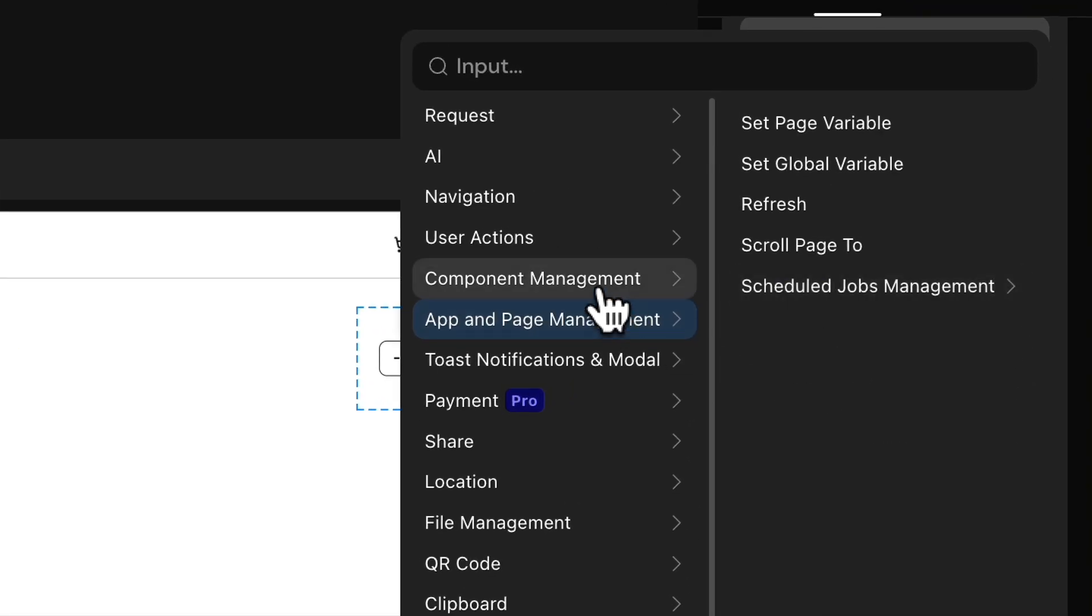
click(847, 246)
click(867, 209)
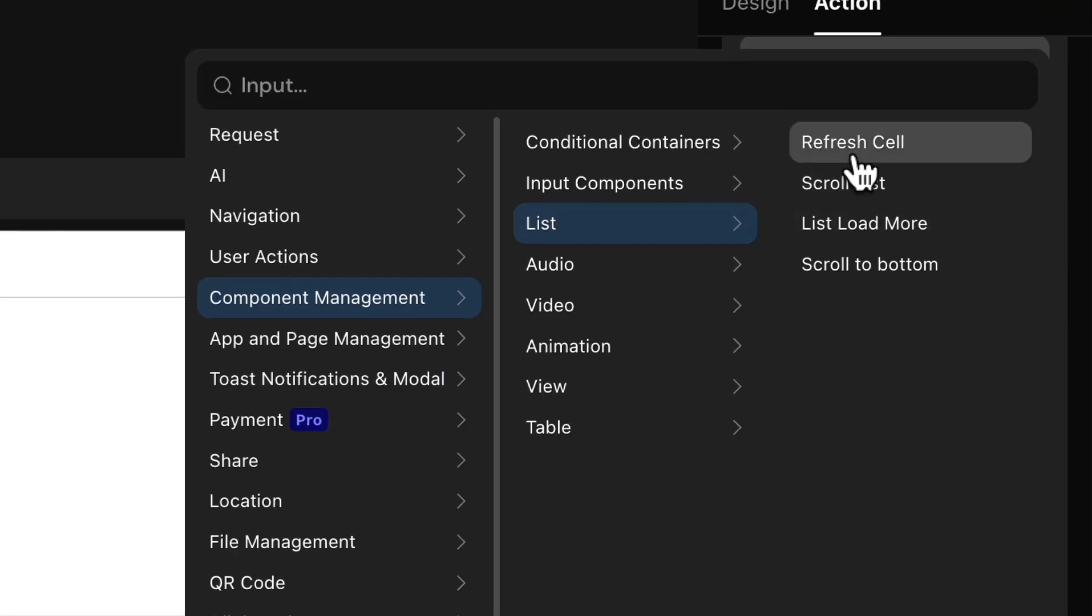
click(856, 163)
Step: Point the Refresh Cell action at the cart list and bind its cell index to the cart's in-component index
click(845, 447)
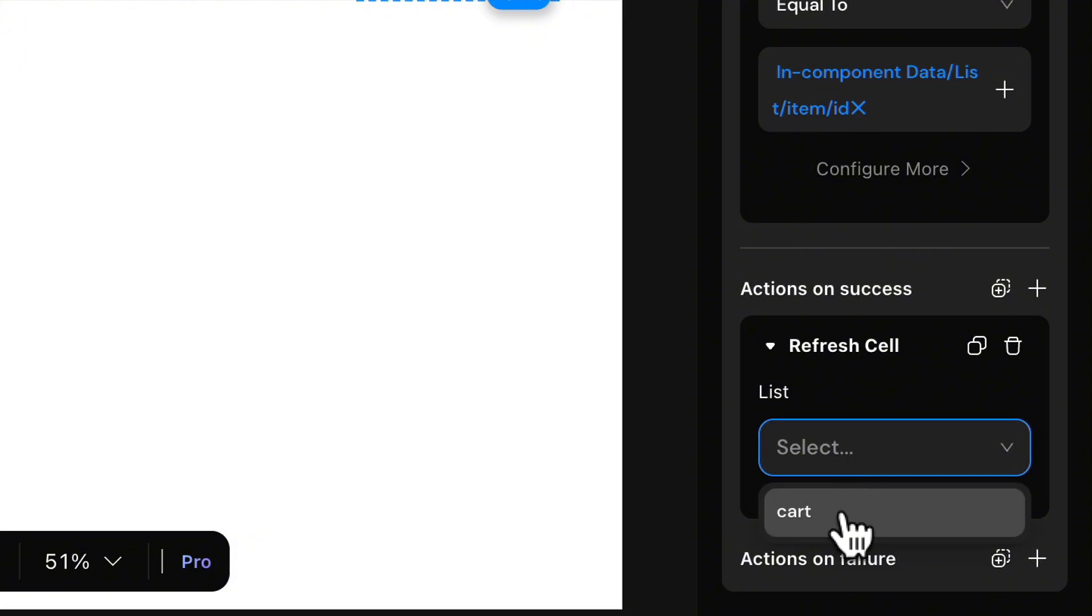
click(840, 514)
scroll(864, 479, down, 2)
click(1004, 476)
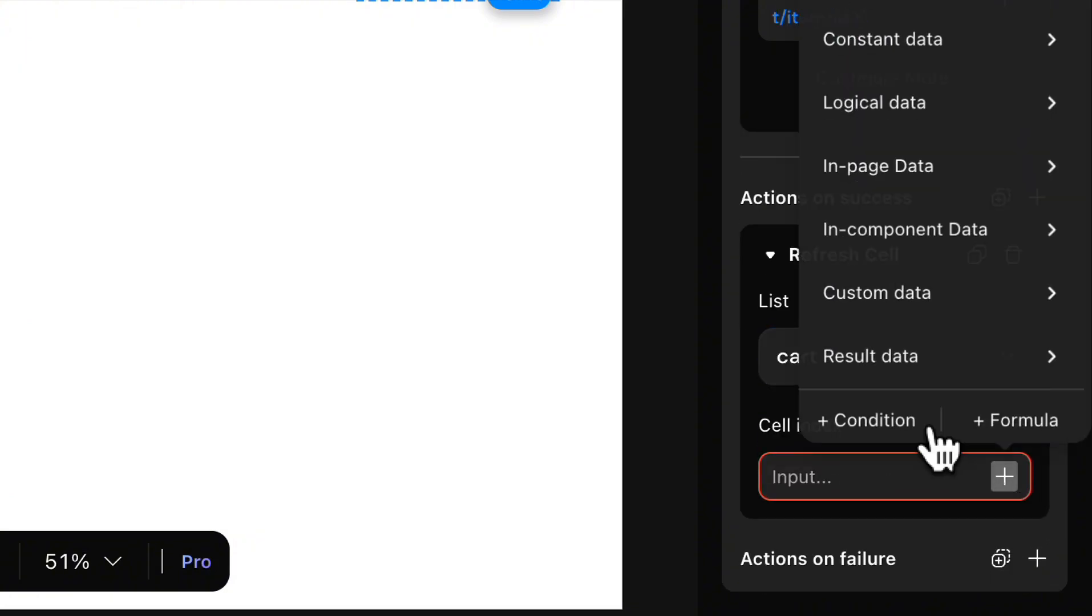
click(873, 229)
click(649, 245)
click(841, 252)
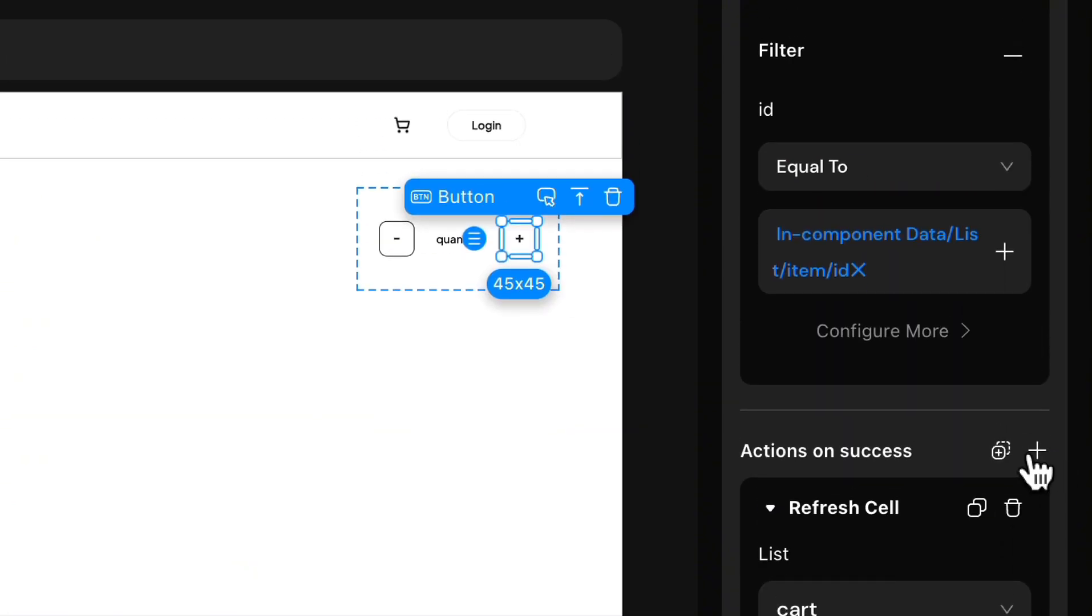
Step: Add a Refresh Login User Data action to the update's success actions
click(1036, 452)
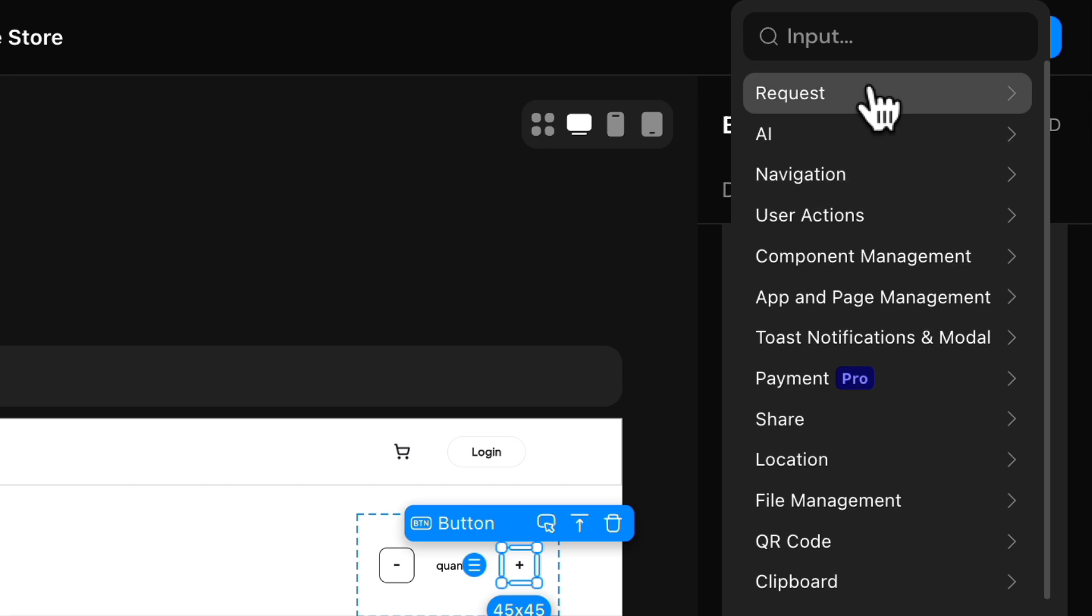
click(859, 41)
text(refresh)
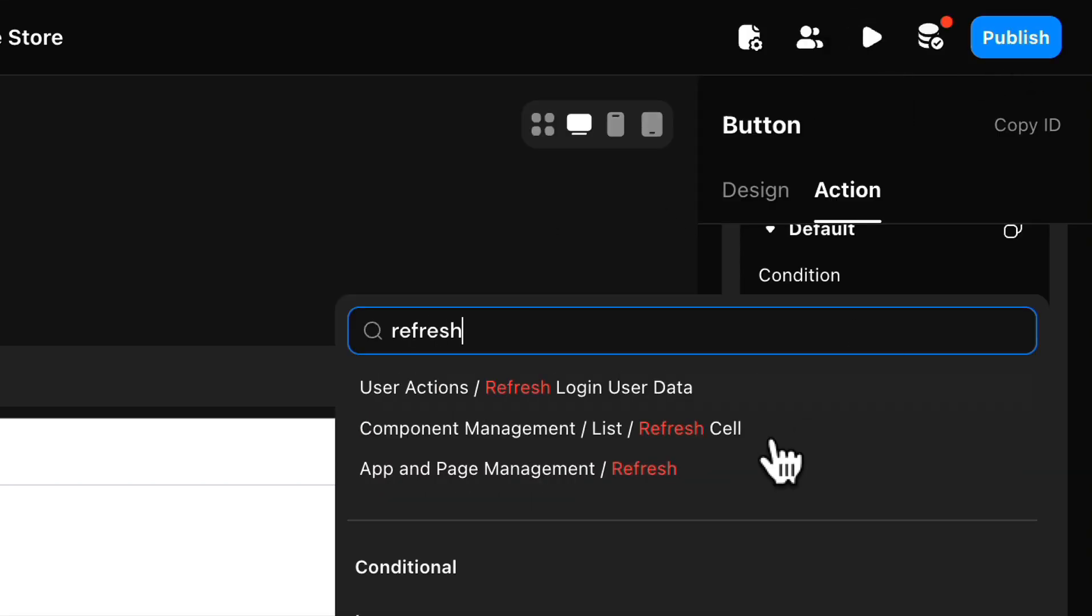
click(740, 395)
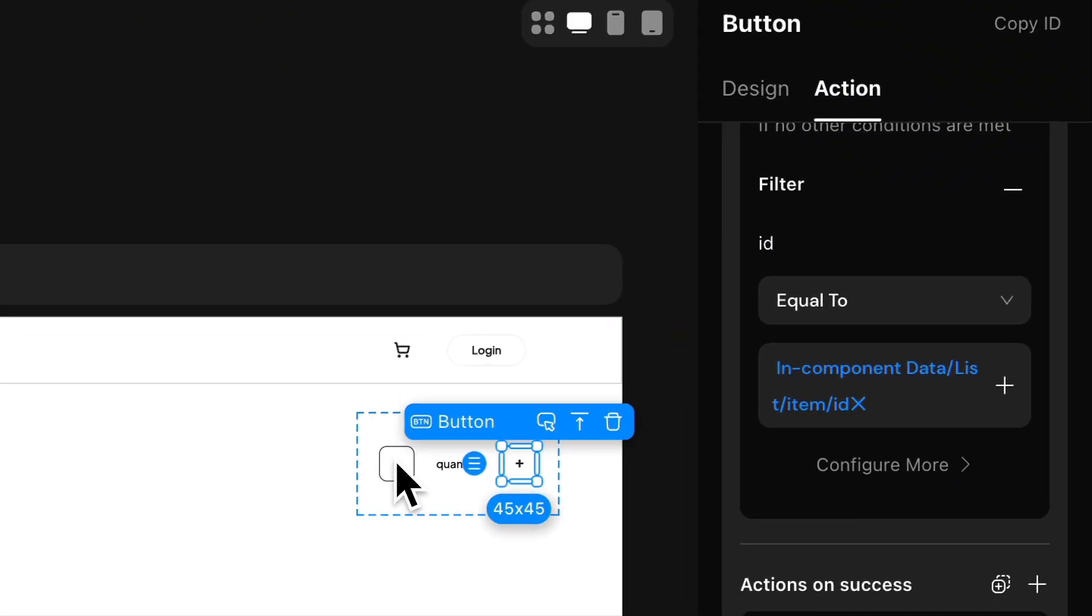
Step: Add a Conditional action to the "-" button's onClick event and name its first case "=1"
click(744, 283)
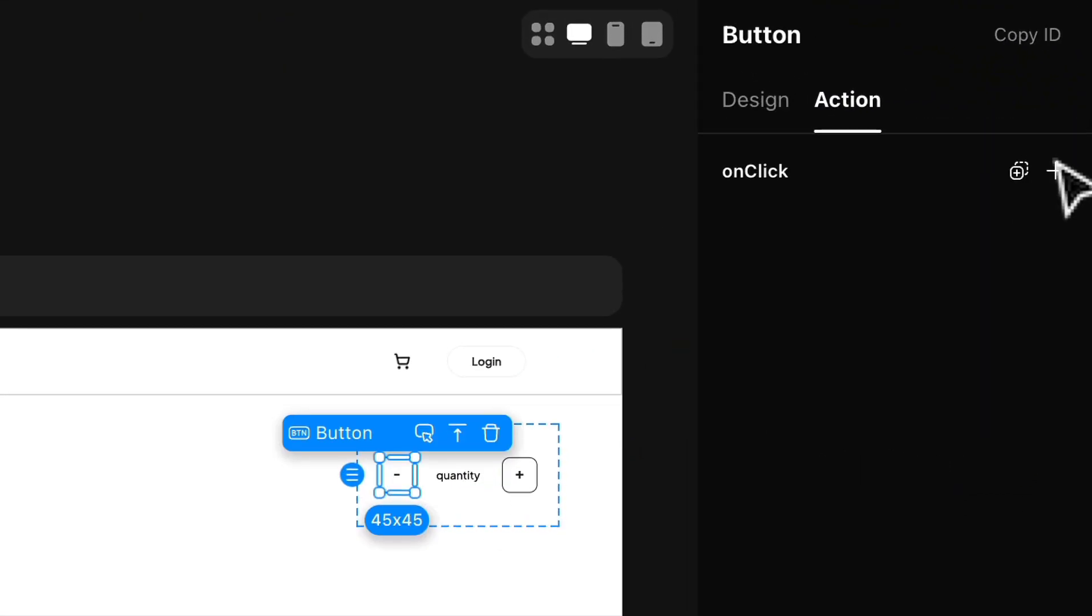
click(1056, 171)
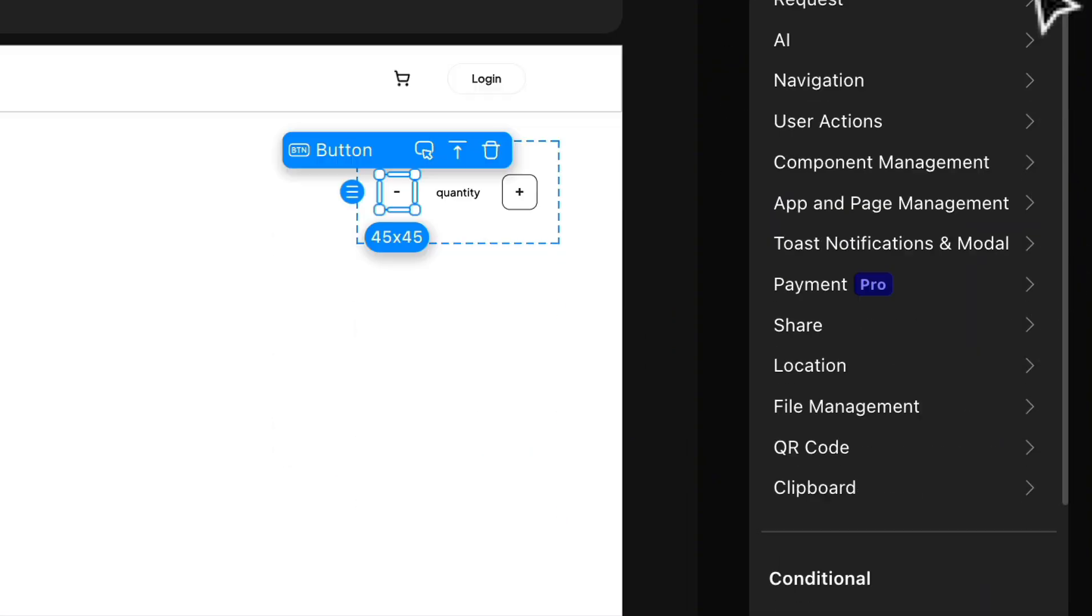
click(843, 378)
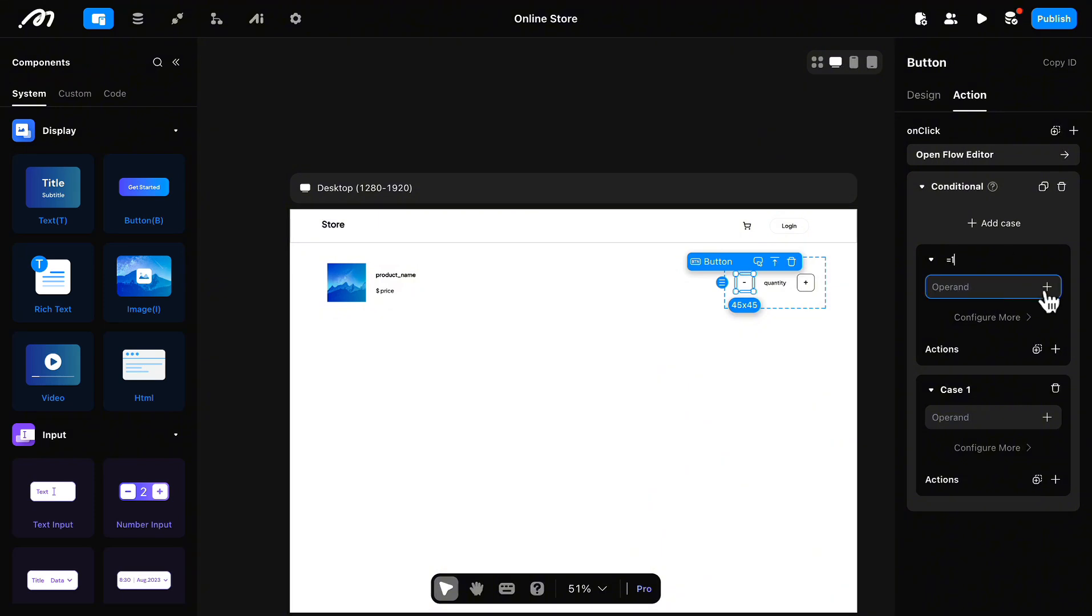
Step: Set the "=1" case's condition so that the in-component cart item quantity is Equal To 1
click(1047, 290)
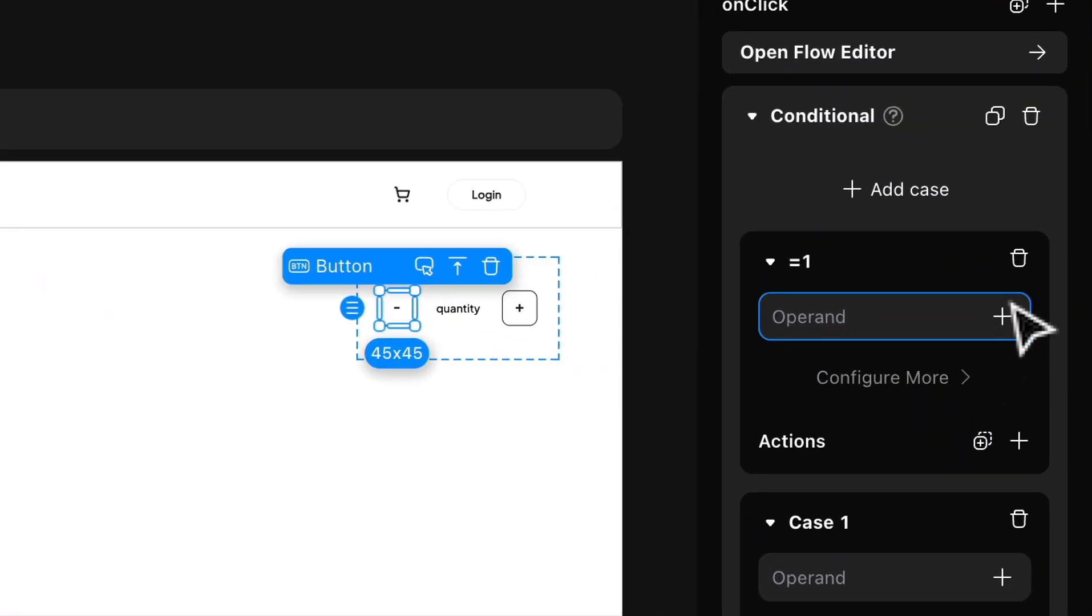
click(1003, 317)
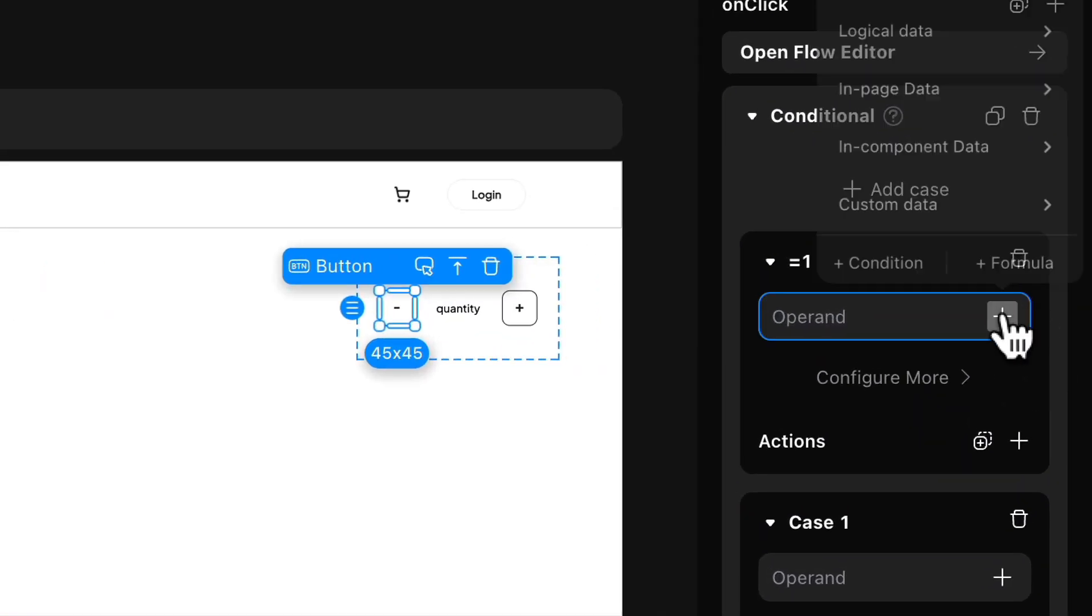
mouse_move(945, 165)
mouse_move(776, 154)
mouse_move(856, 240)
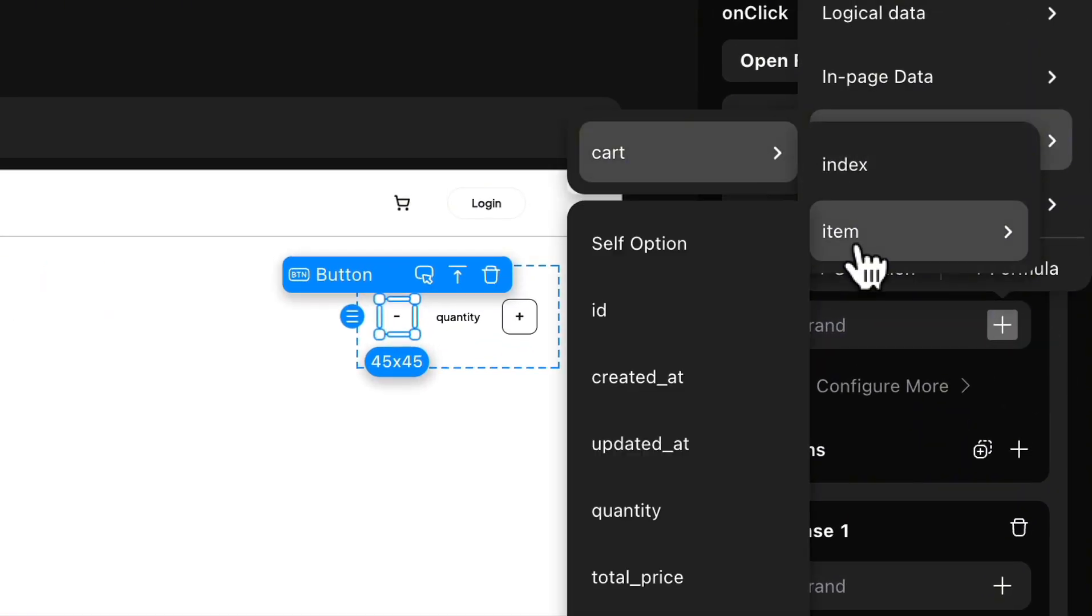
click(770, 502)
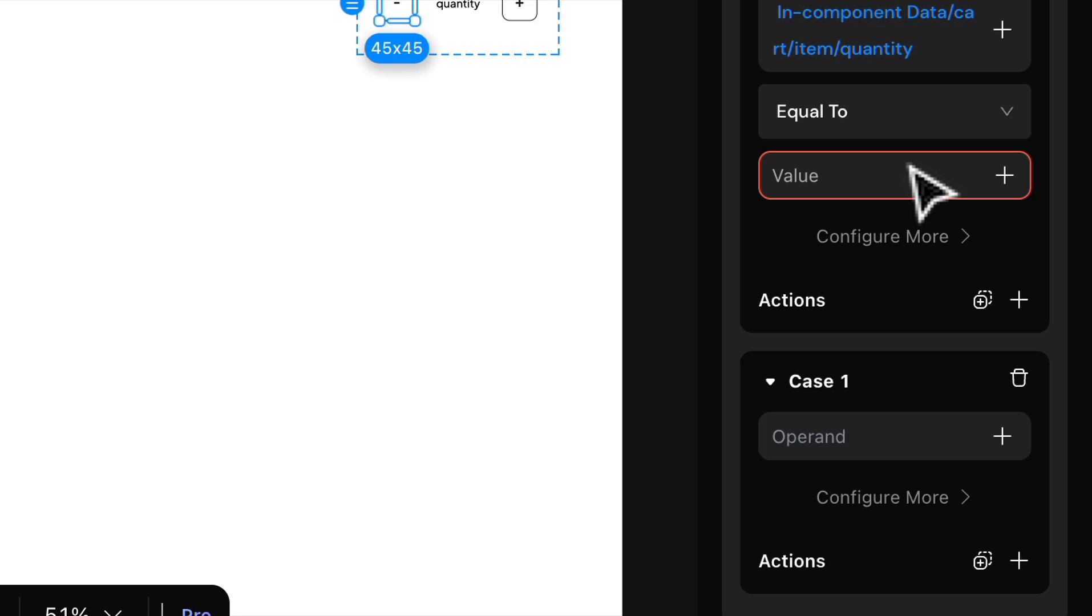
click(904, 172)
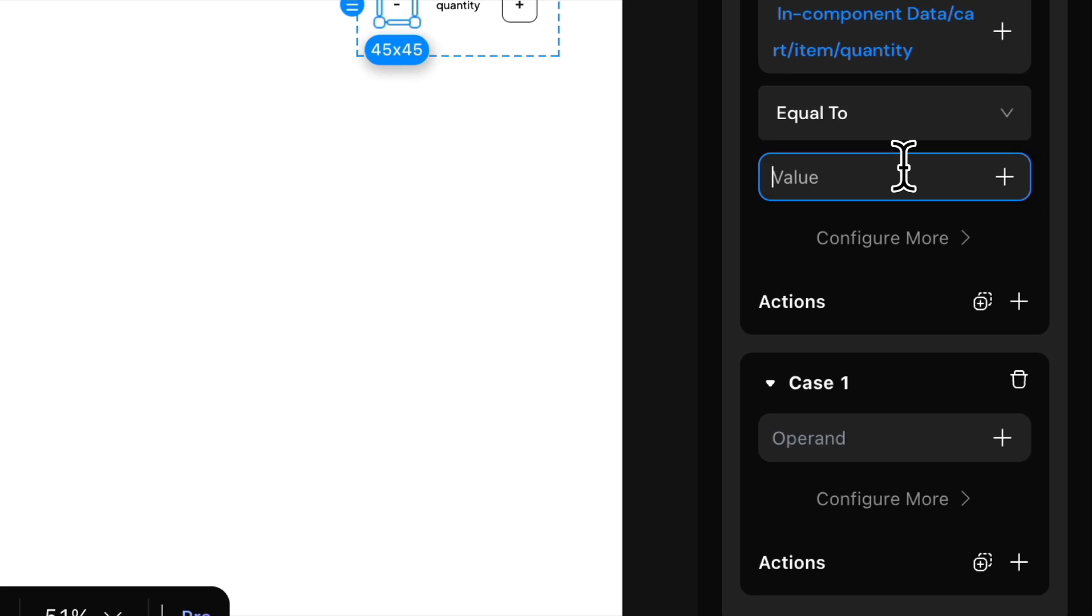
text(1)
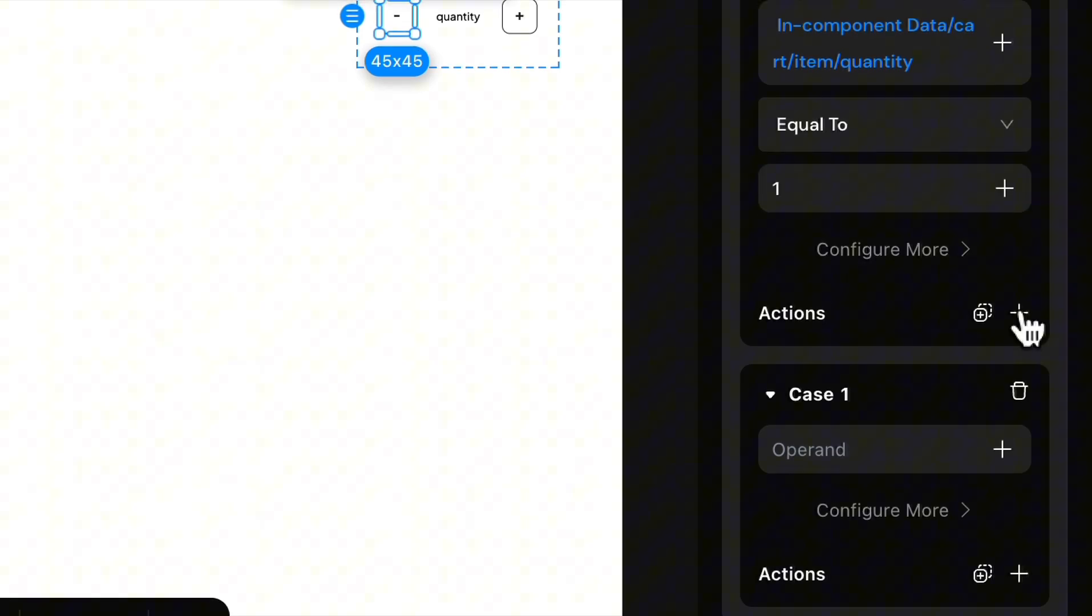
Step: Add a Delete shopping_cart data mutation to the "=1" case's actions
click(1019, 313)
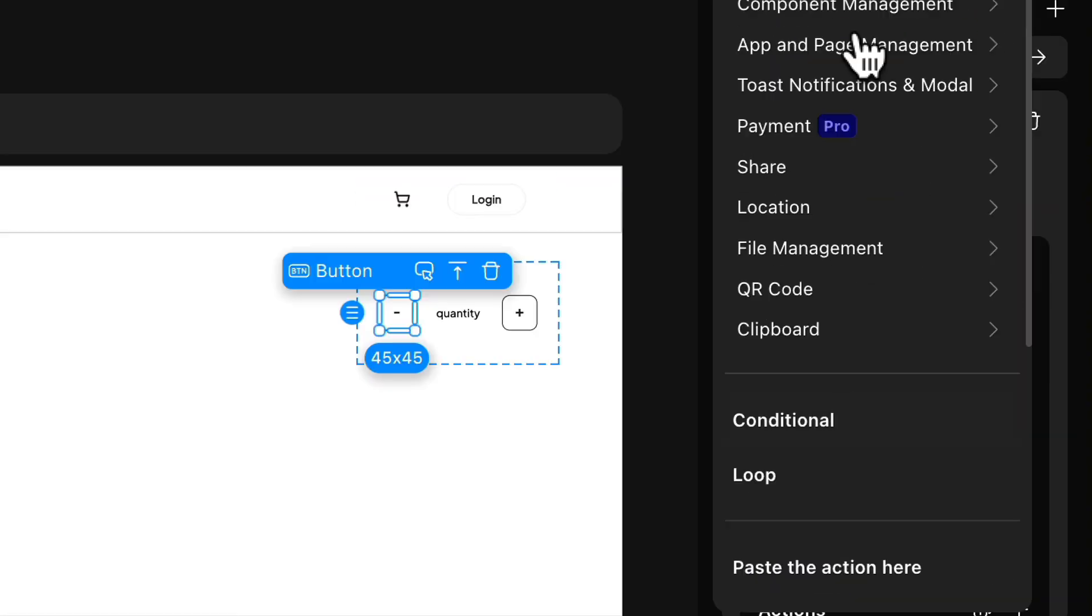
mouse_move(834, 115)
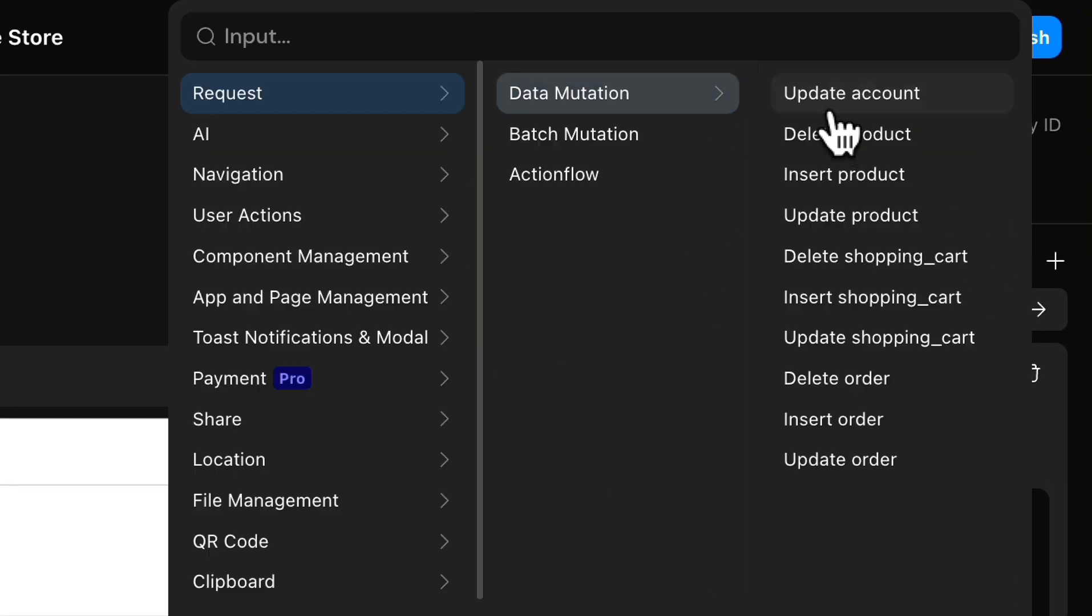
scroll(850, 279, down, 5)
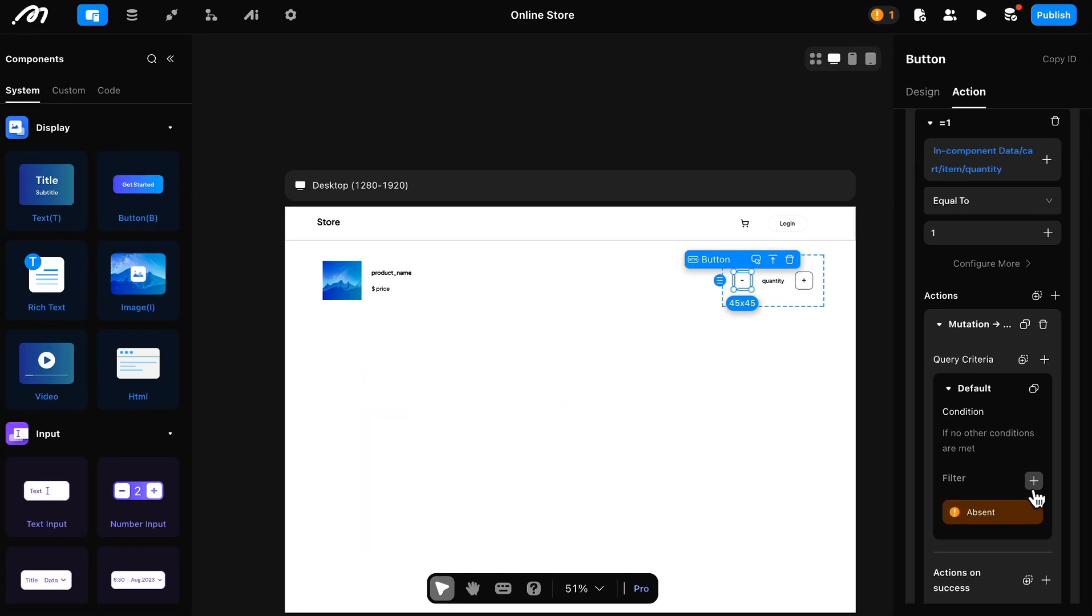
Step: Filter the Delete shopping_cart mutation to records whose id is Equal To the in-component cart item id
click(986, 359)
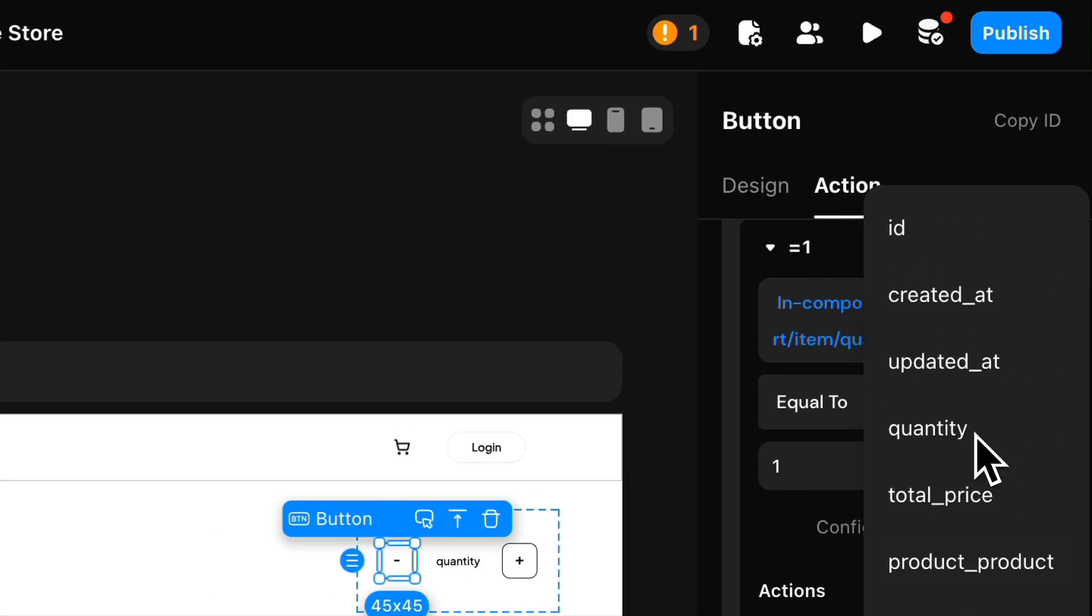
click(970, 268)
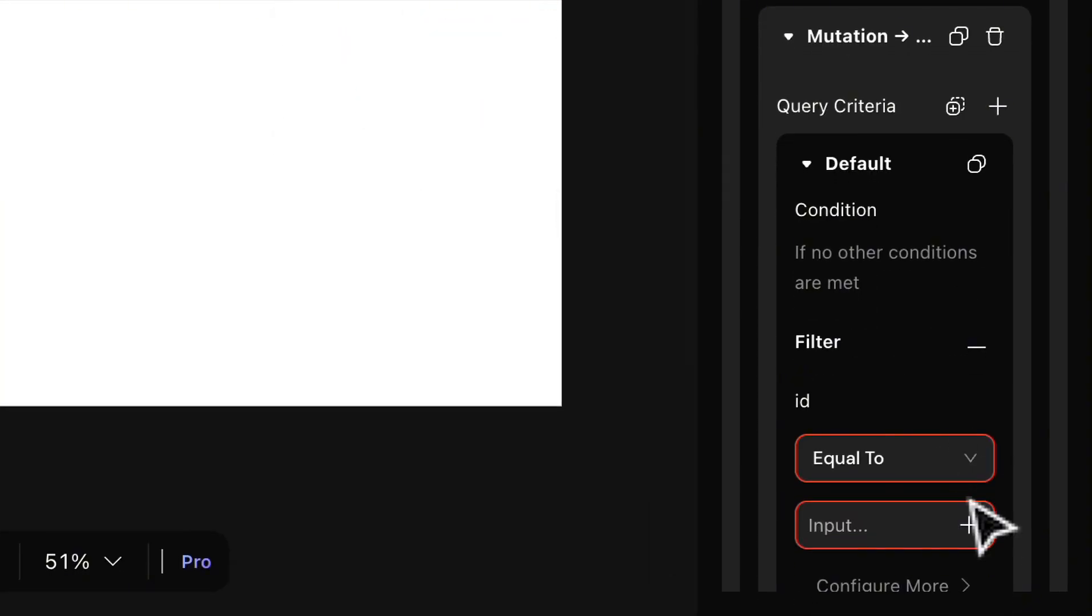
click(970, 524)
mouse_move(907, 349)
mouse_move(916, 451)
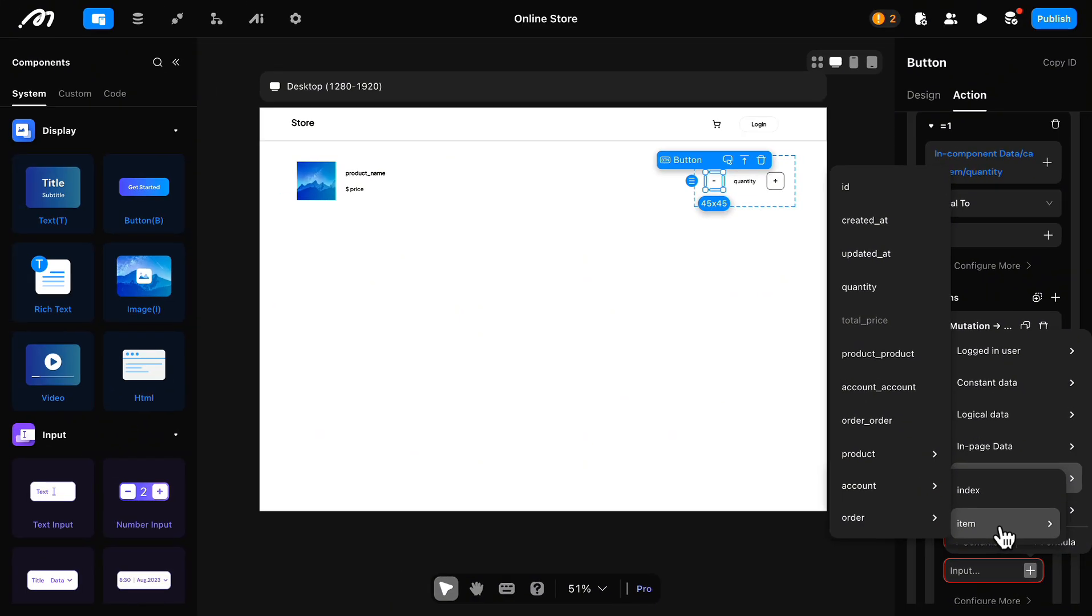
click(901, 197)
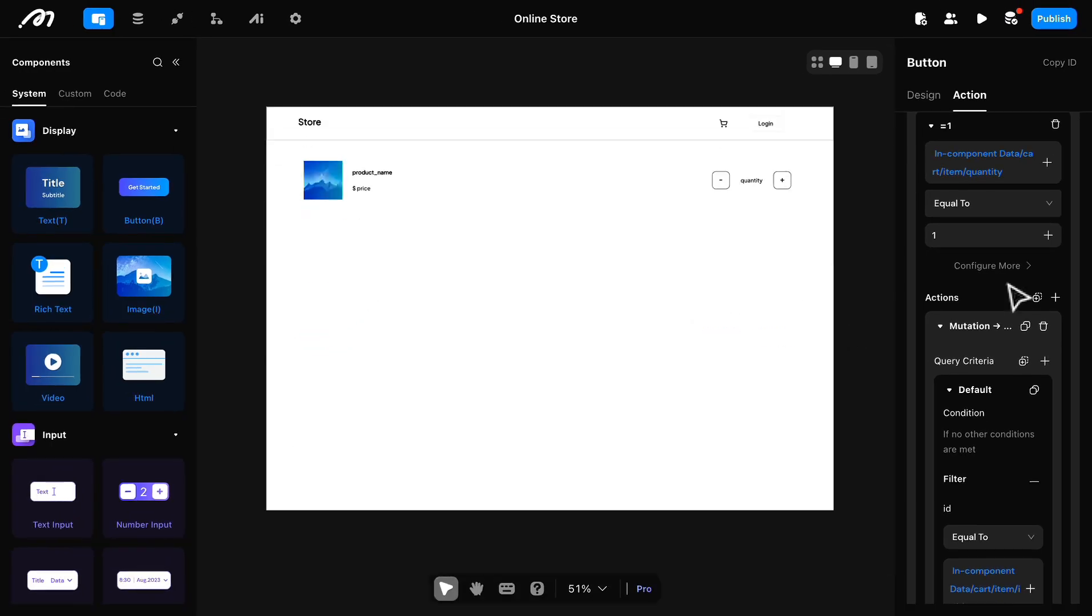
Step: Widen the action settings sidebar so that the bound values and action names fit
scroll(920, 511, up, 3)
drag(697, 243, 572, 225)
scroll(947, 416, down, 6)
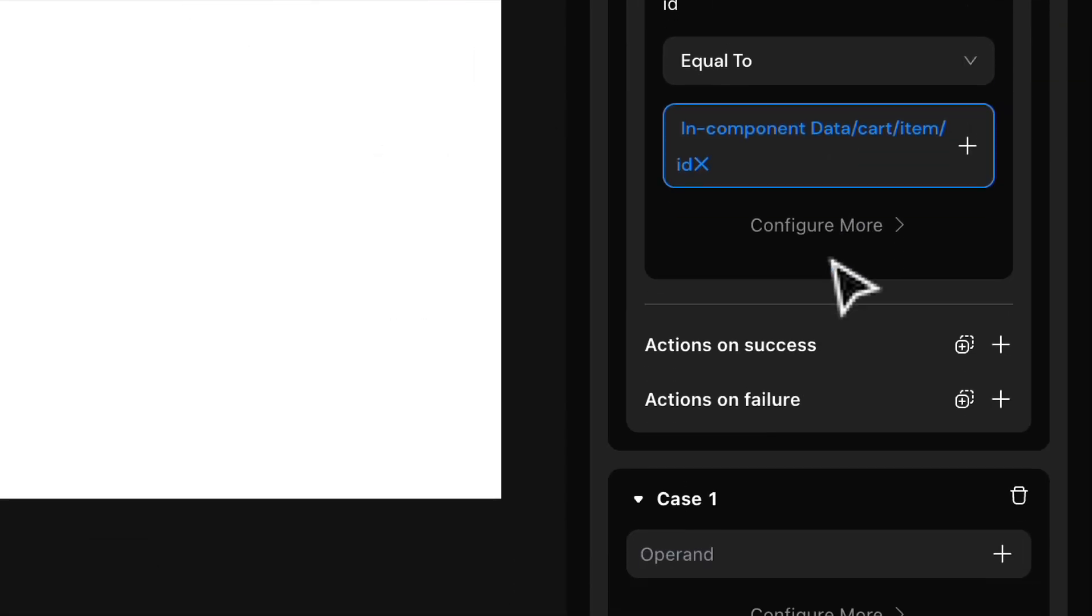
scroll(954, 416, up, 3)
scroll(954, 416, down, 2)
scroll(1001, 491, up, 3)
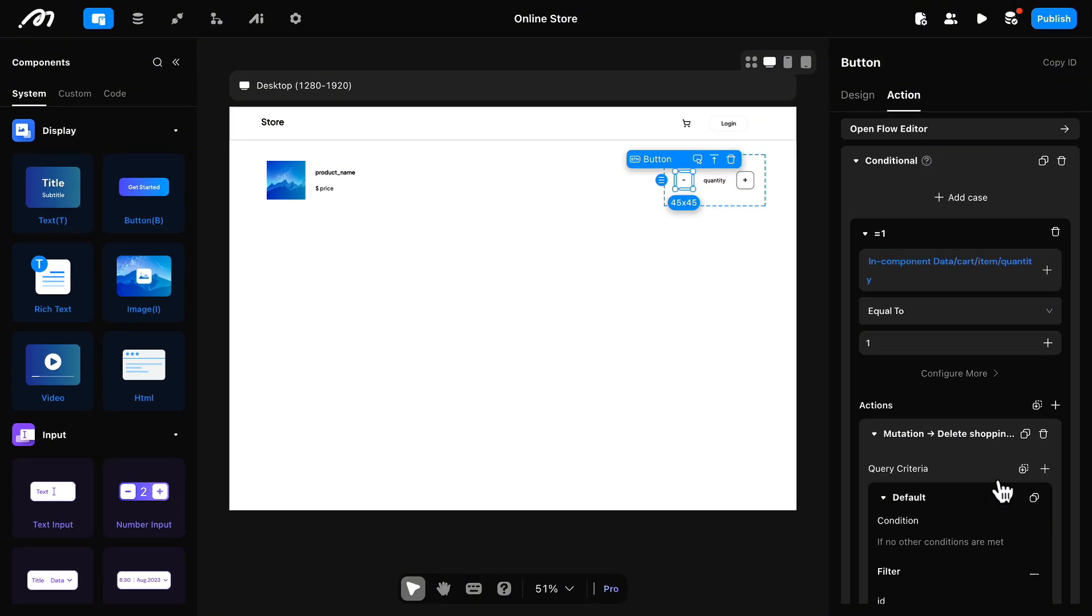
Step: Add a Refresh action for "shopping cart / cart" to run when the shopping_cart deletion succeeds
scroll(999, 487, down, 4)
click(1047, 568)
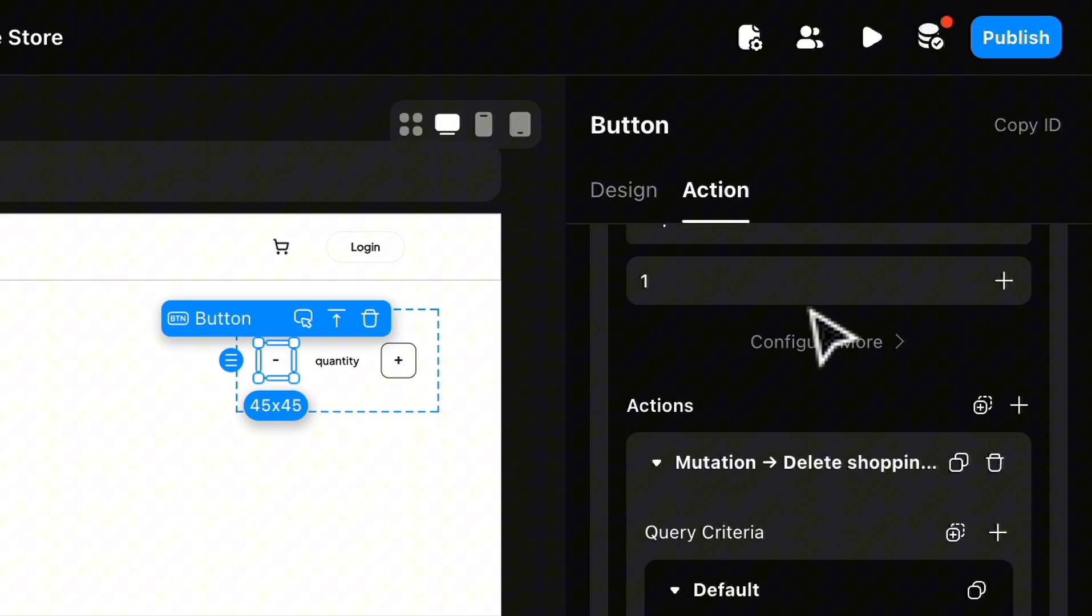
text(refresh)
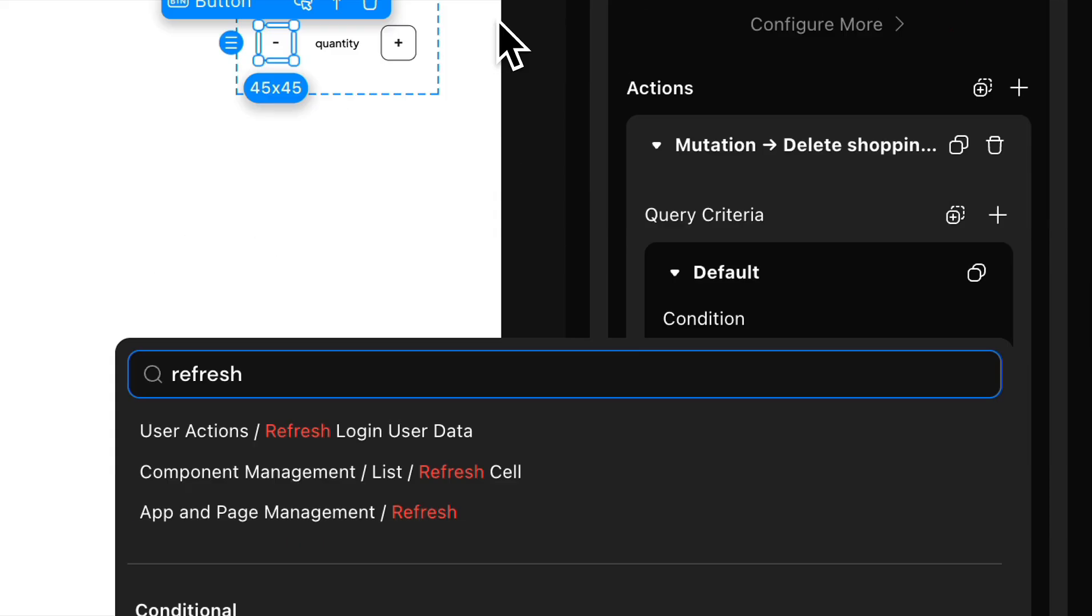
click(865, 415)
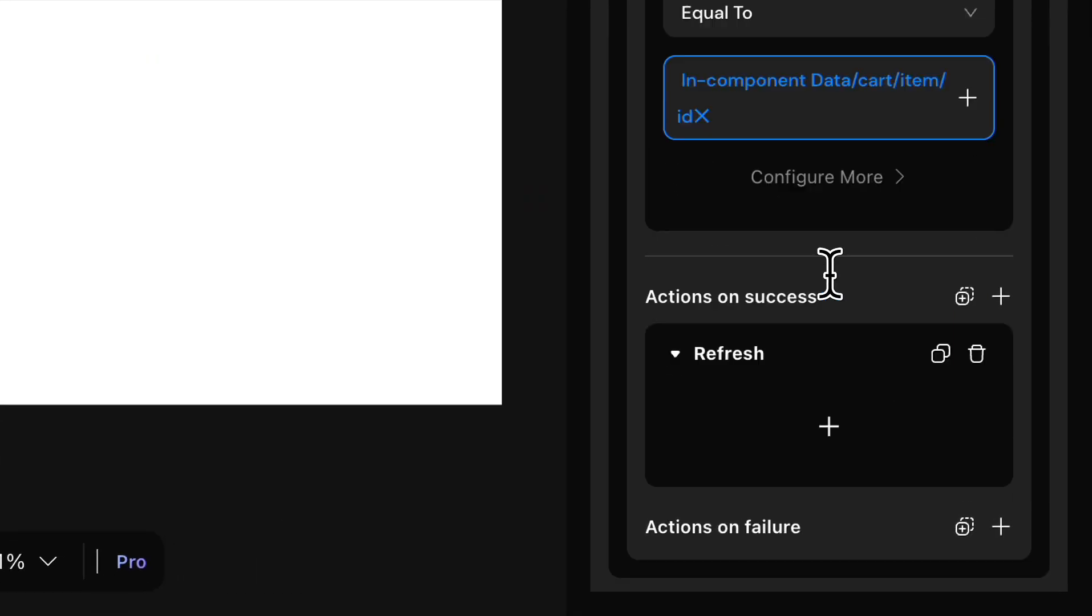
scroll(830, 274, down, 3)
click(829, 178)
click(890, 177)
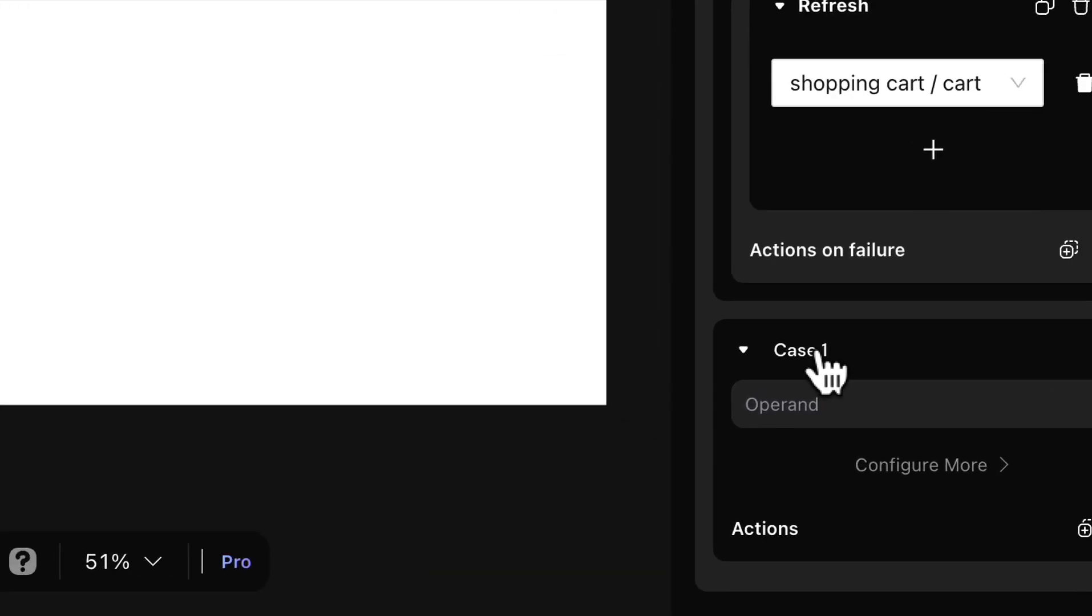
Step: Name the second case ">1" and bind its operand to the in-component cart item quantity
click(902, 483)
text(>1)
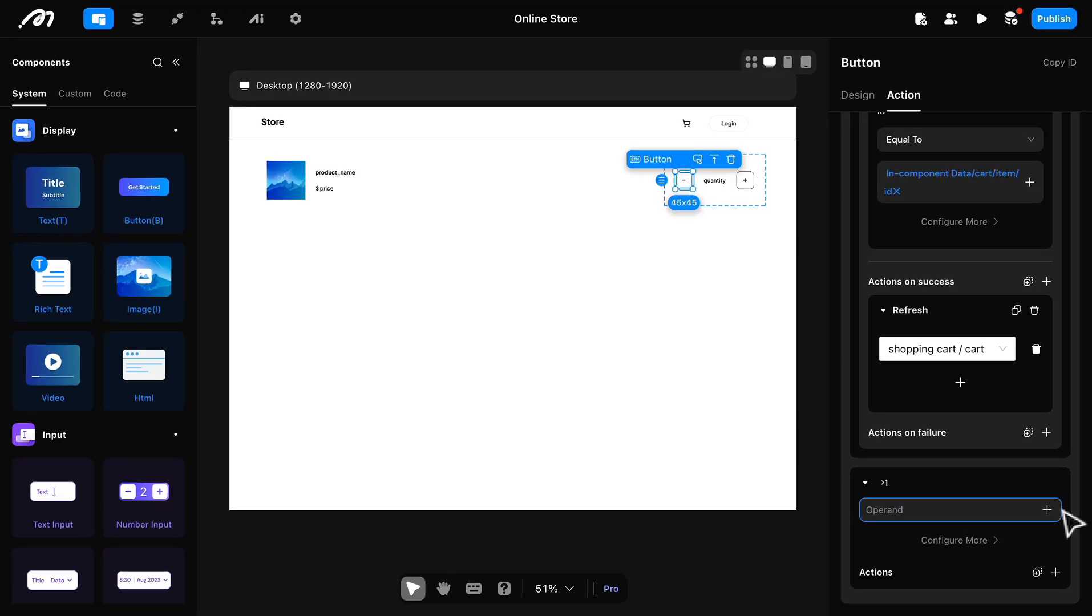
click(1048, 509)
mouse_move(851, 397)
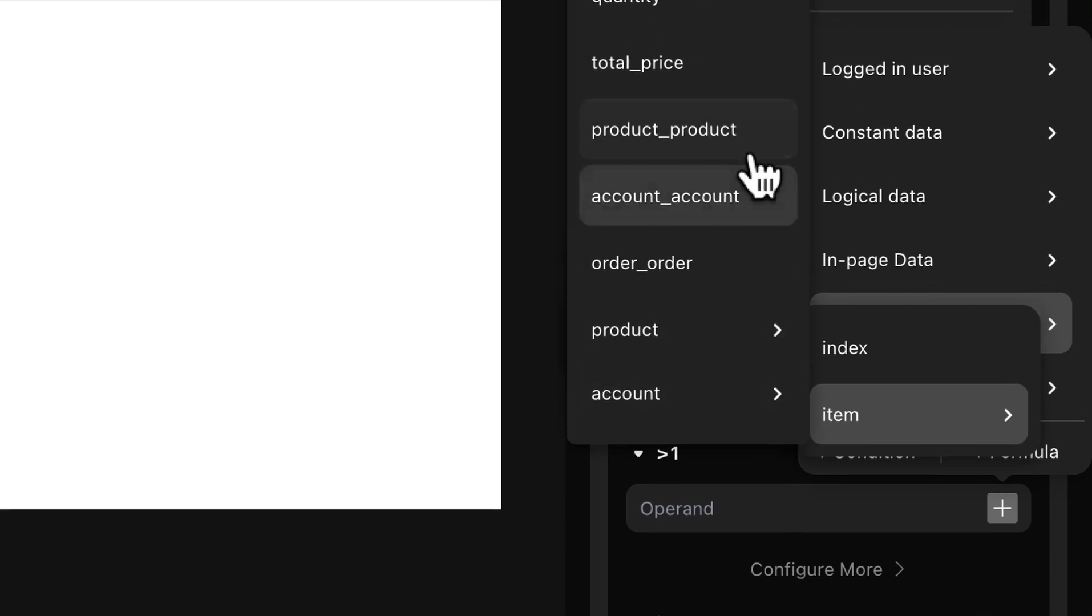
click(690, 455)
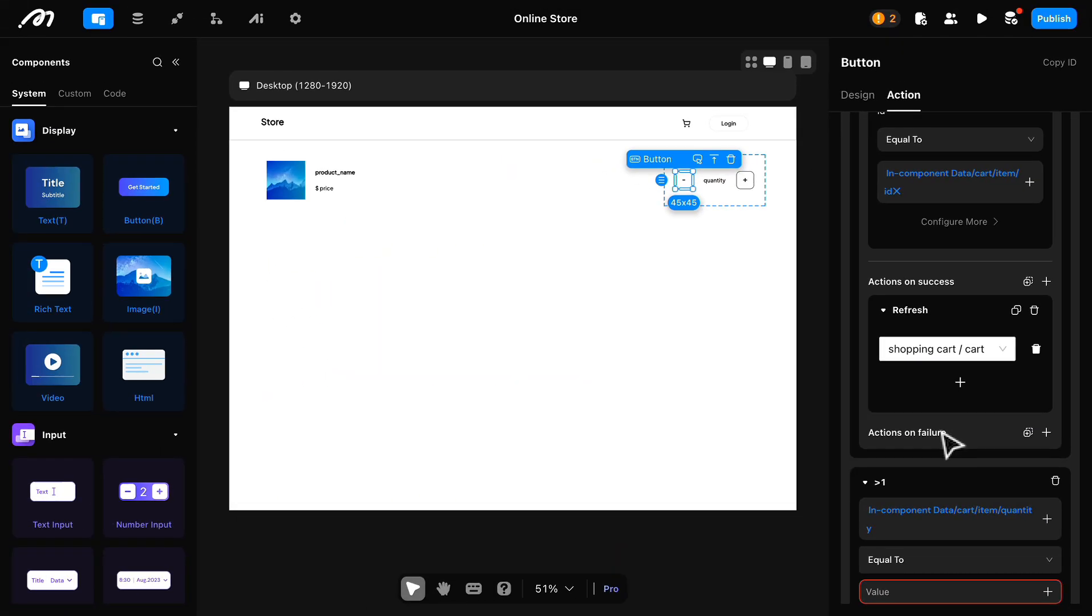
Step: Set the ">1" case's comparison to Greater Than with the value 1
scroll(806, 440, down, 2)
click(906, 513)
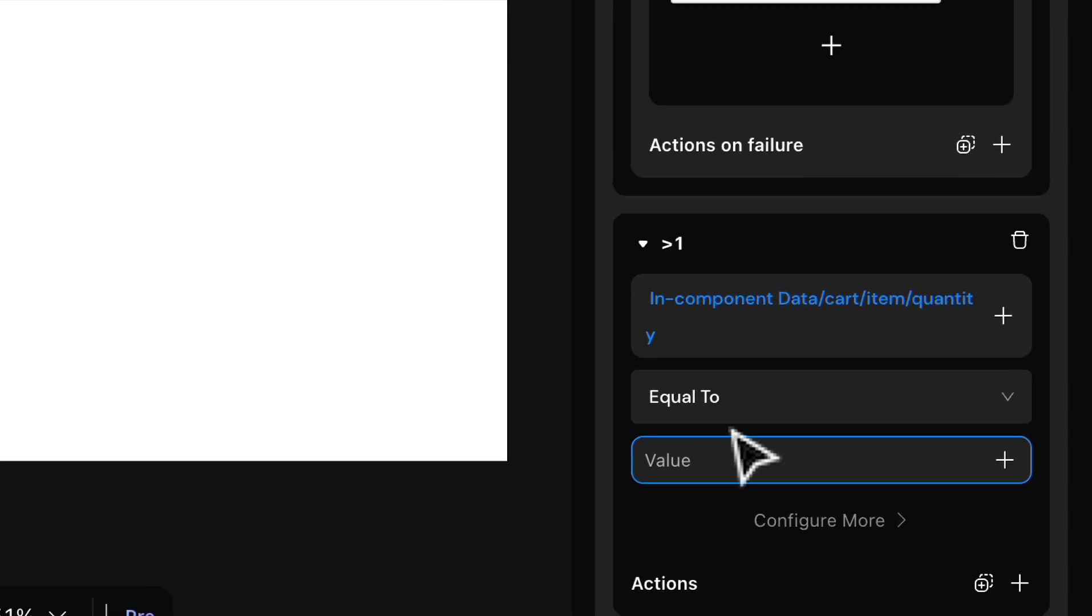
click(792, 393)
click(792, 394)
click(792, 394)
click(753, 197)
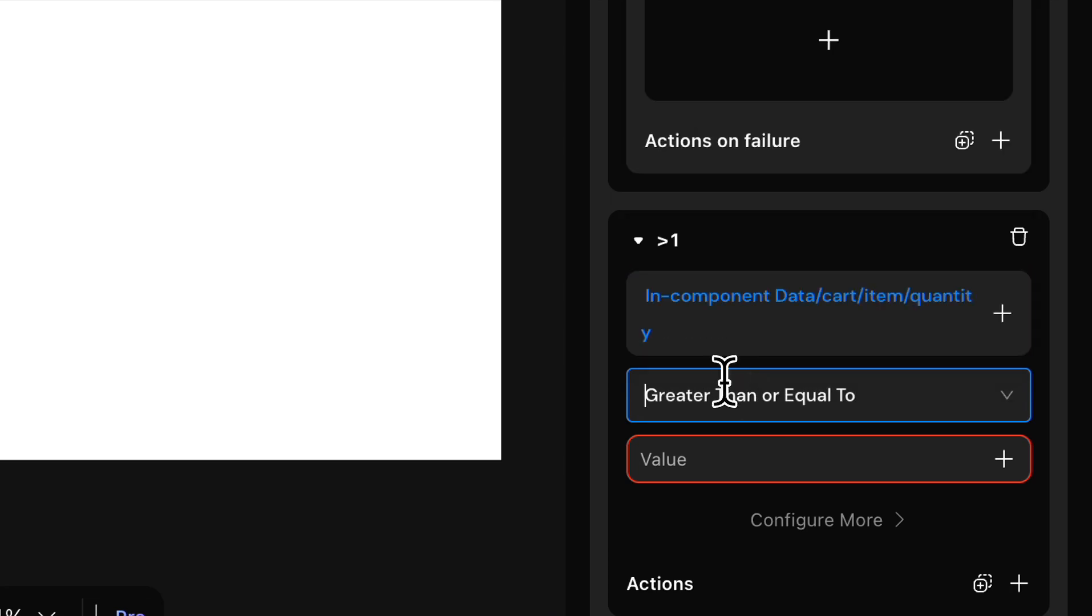
click(725, 394)
click(701, 85)
click(736, 460)
text(1)
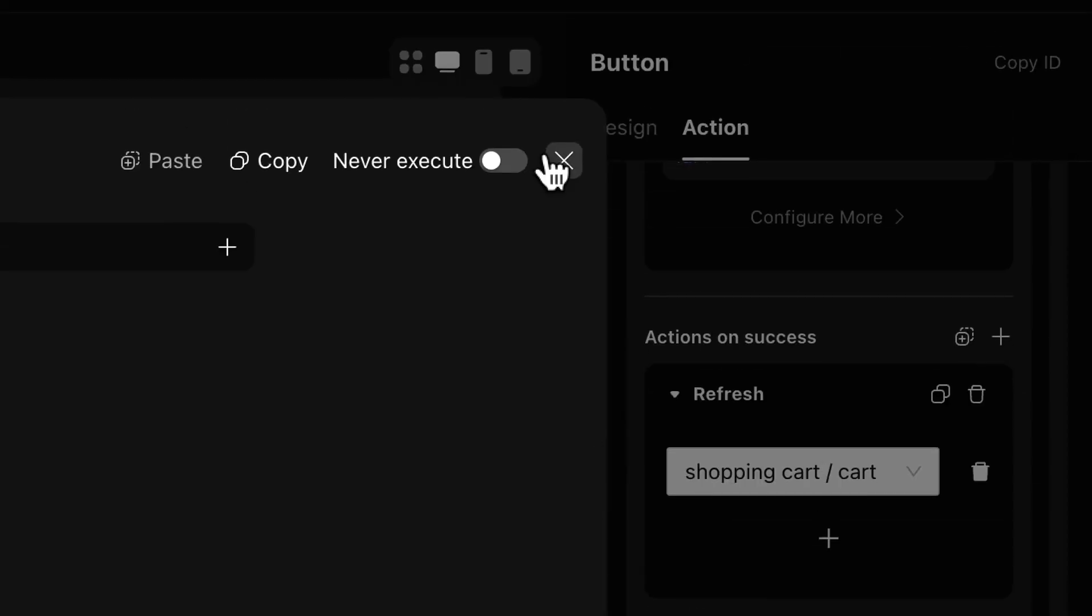
click(564, 161)
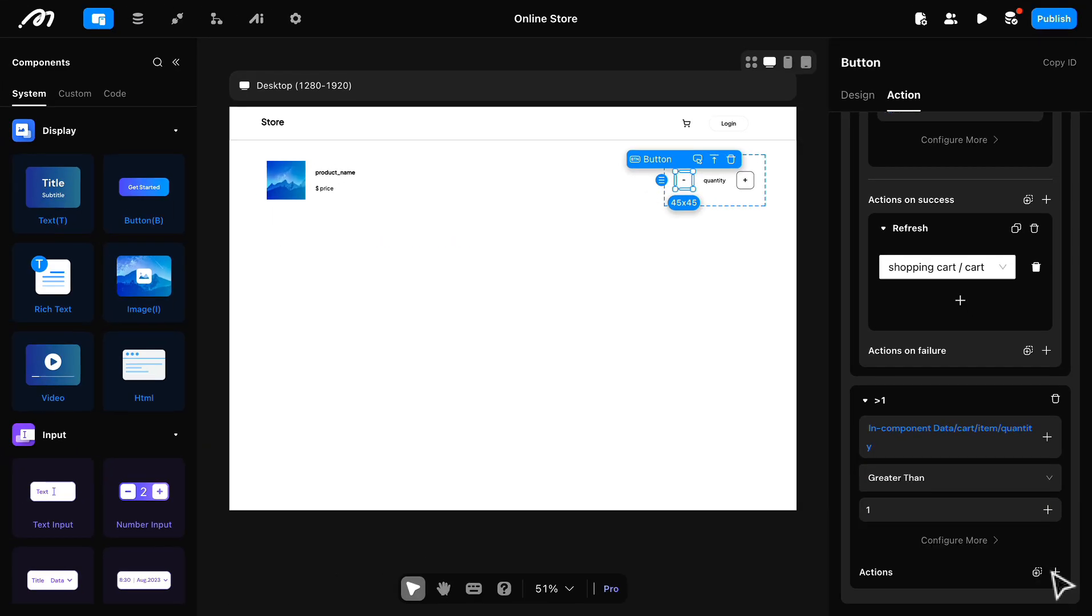
Step: Add an Update shopping_cart mutation to the ">1" case and set its quantity to decrement by 1
click(1019, 529)
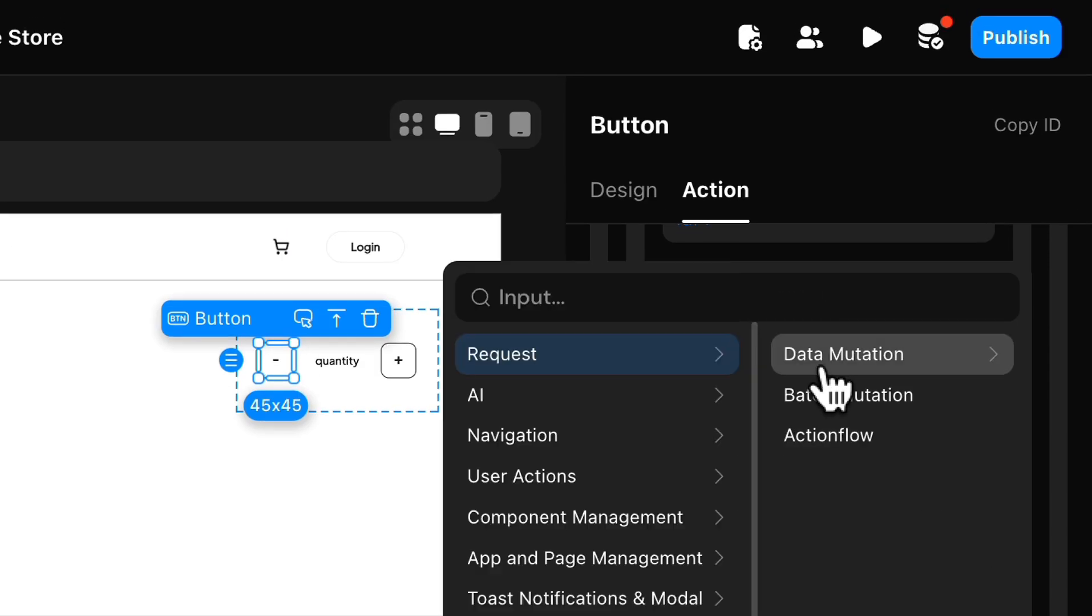
mouse_move(821, 374)
click(878, 399)
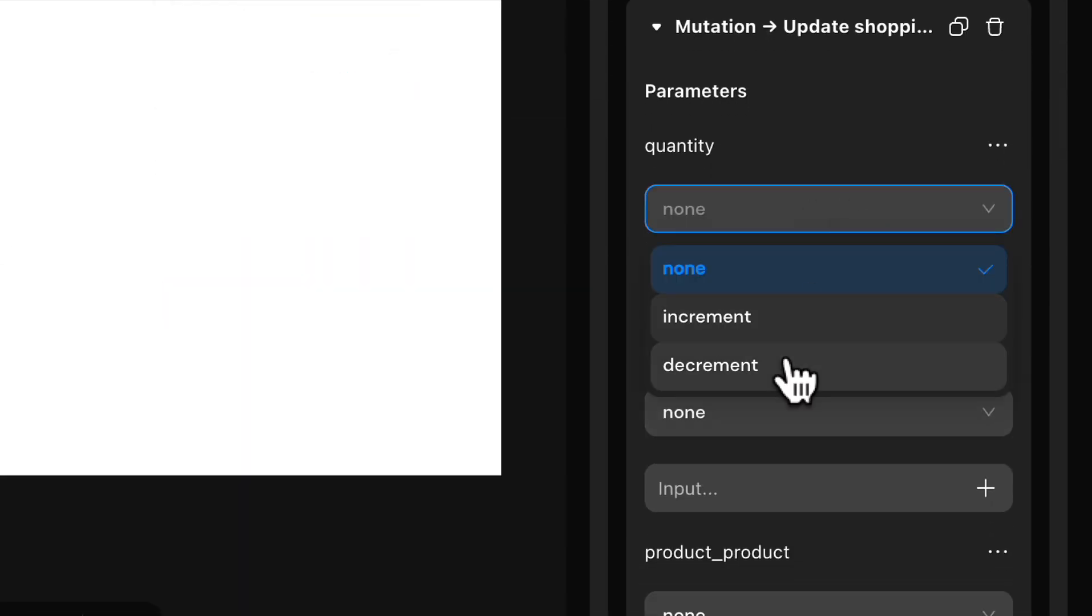
text(1)
Step: Set the mutation's total_price to decrement and bind the amount to in-component cart item data
scroll(876, 337, down, 5)
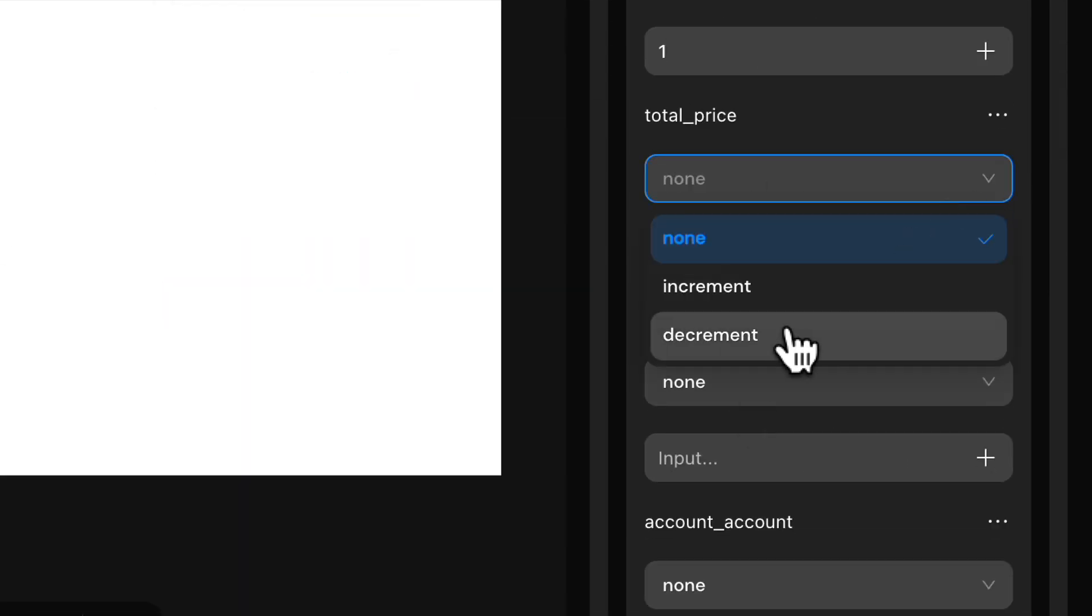
click(986, 254)
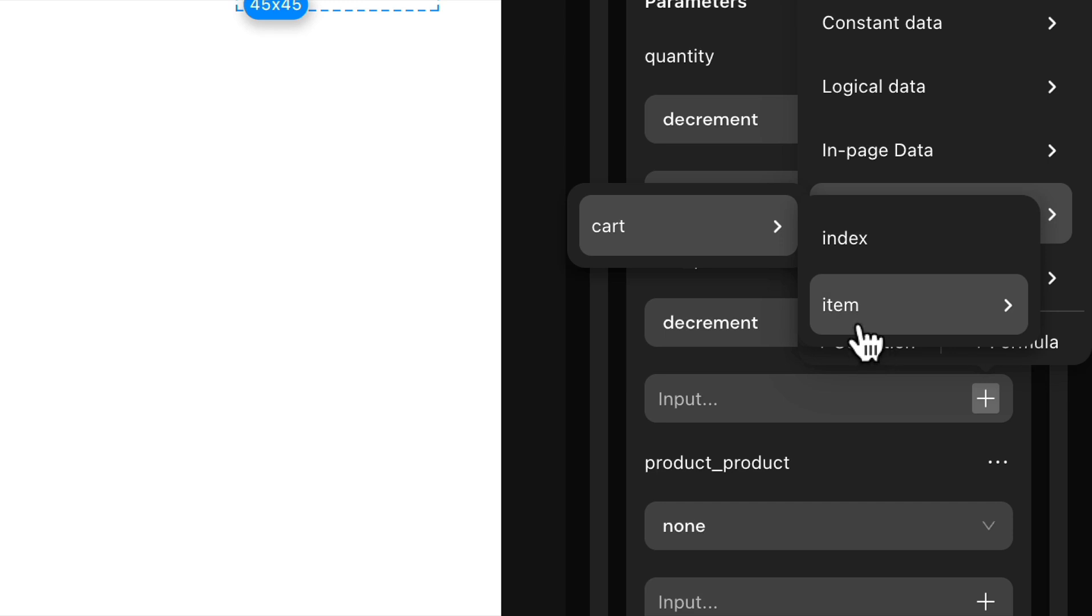
mouse_move(859, 319)
mouse_move(722, 164)
click(902, 303)
scroll(776, 397, down, 8)
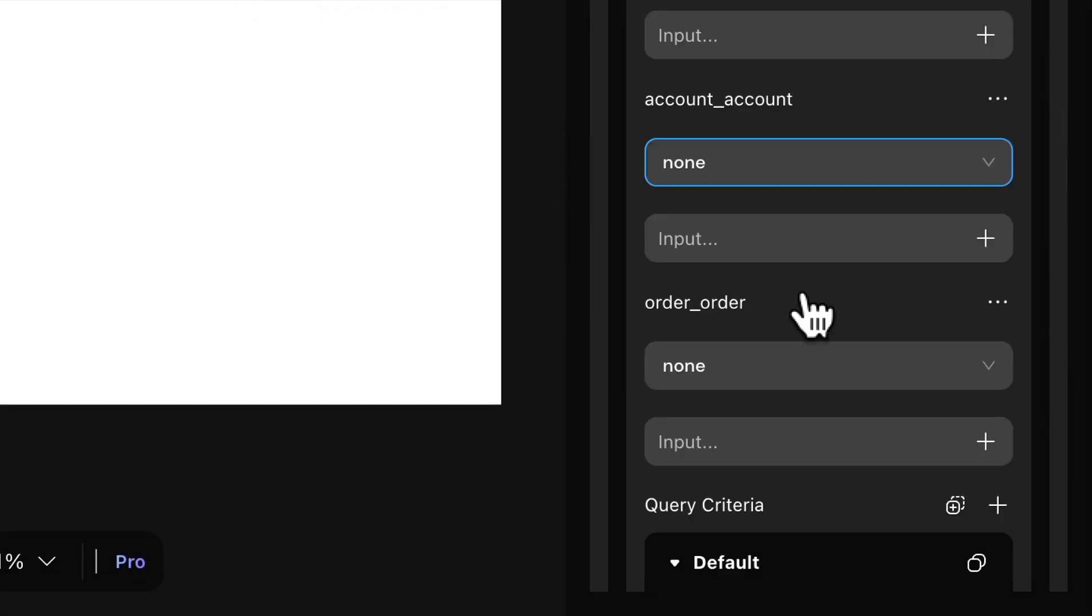
Step: Filter the Update shopping_cart mutation by id Equal To the in-component cart item id
click(1026, 441)
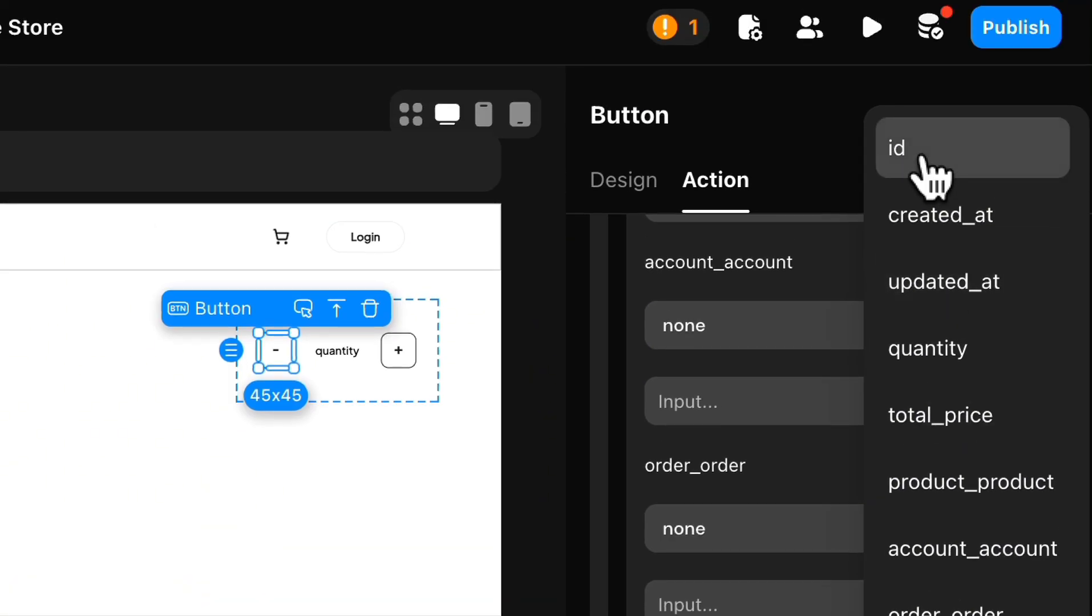
click(922, 156)
click(969, 452)
mouse_move(926, 286)
mouse_move(760, 282)
mouse_move(846, 349)
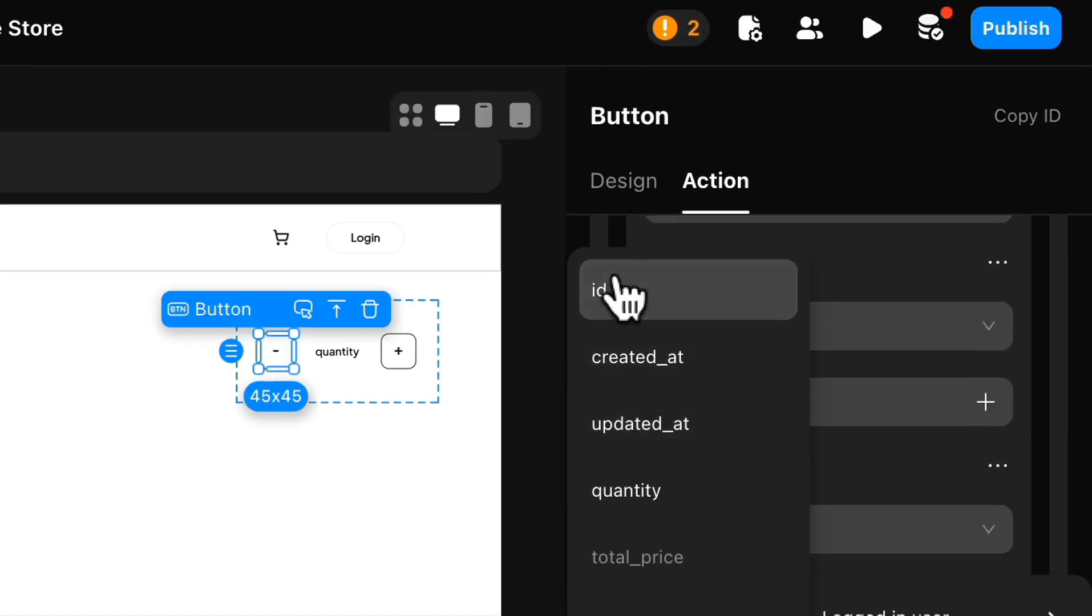
click(616, 280)
Step: Add a list Refresh Cell action to the success actions of the ">1" case's Update shopping_cart mutation
scroll(828, 304, down, 3)
click(1046, 536)
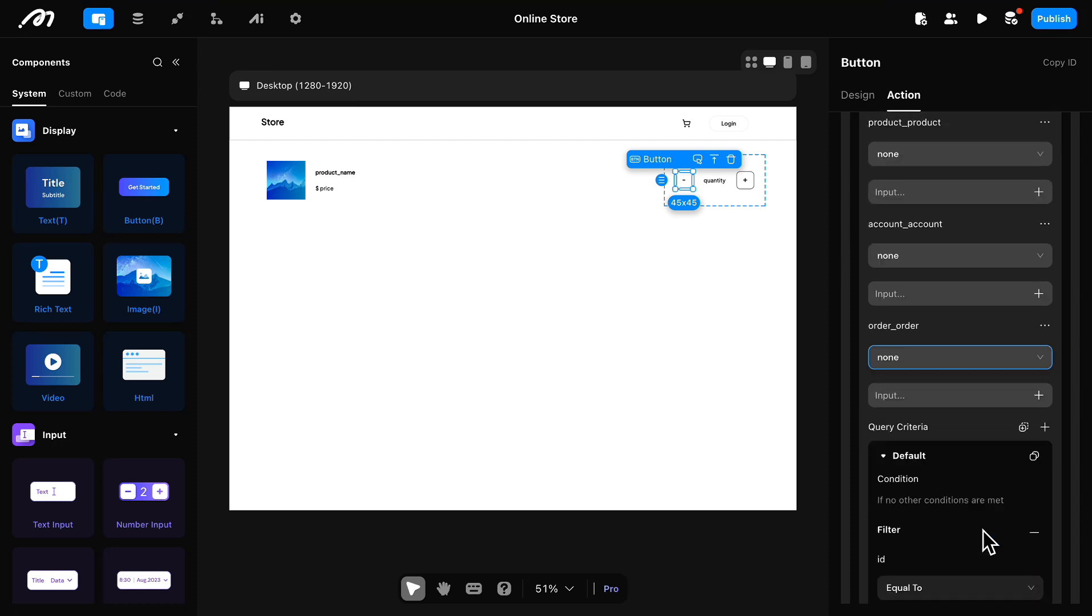
scroll(987, 541, down, 3)
click(1046, 536)
click(947, 112)
text(refresh)
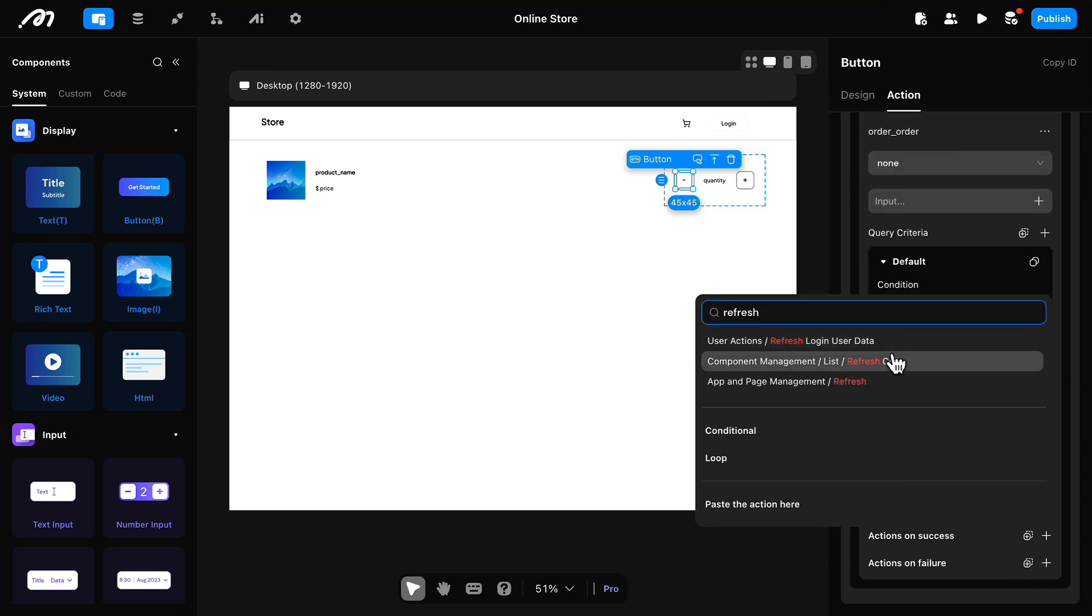
click(896, 362)
Step: Target the cart list in the ">1" case's Refresh Cell action and bind the cell index to the cart's in-component index
click(990, 512)
click(976, 548)
click(1022, 520)
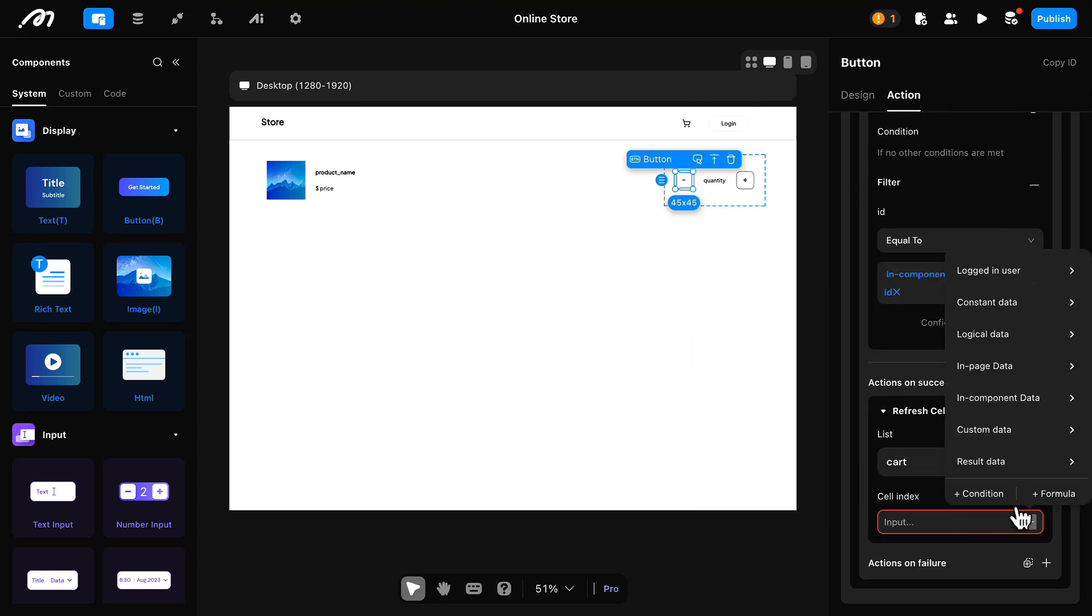
mouse_move(980, 443)
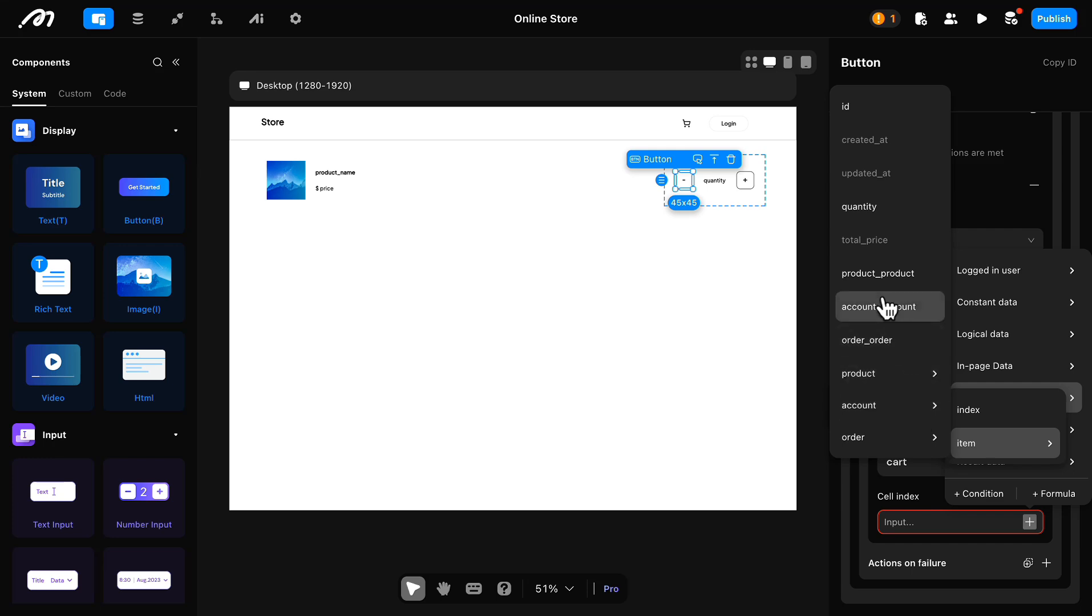
click(970, 408)
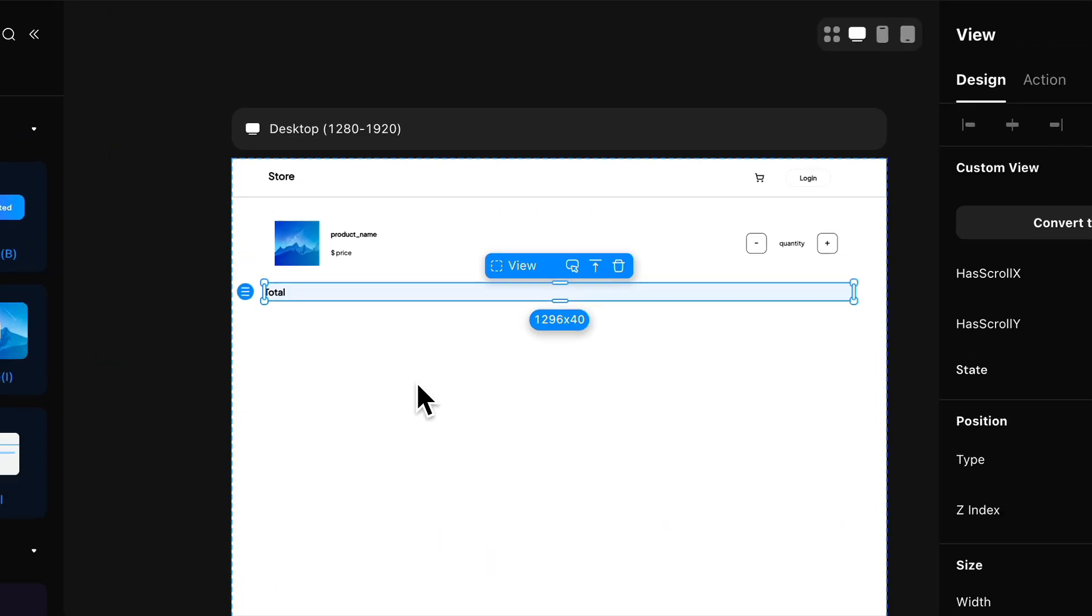
Step: Add a second text component to the Total row and set its content to "$"
click(273, 343)
key(Escape)
click(772, 345)
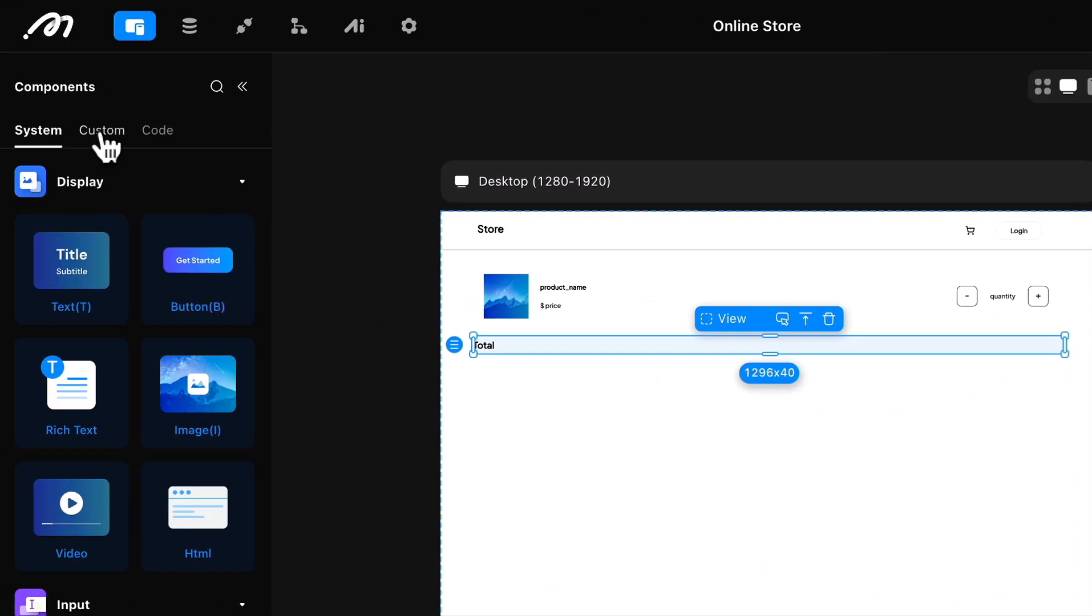
click(104, 133)
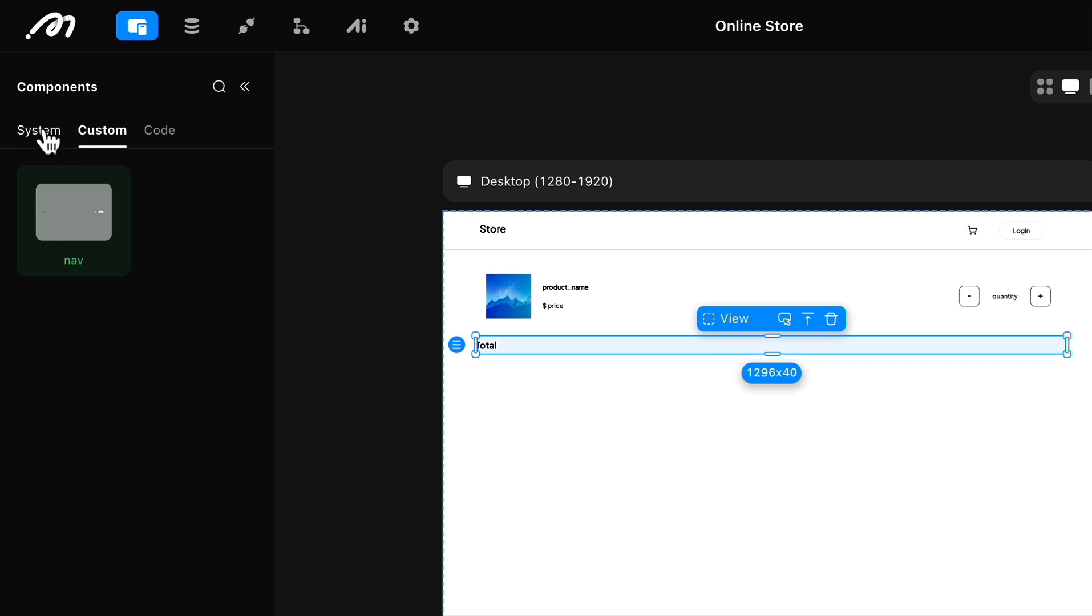
click(41, 131)
click(245, 87)
click(109, 561)
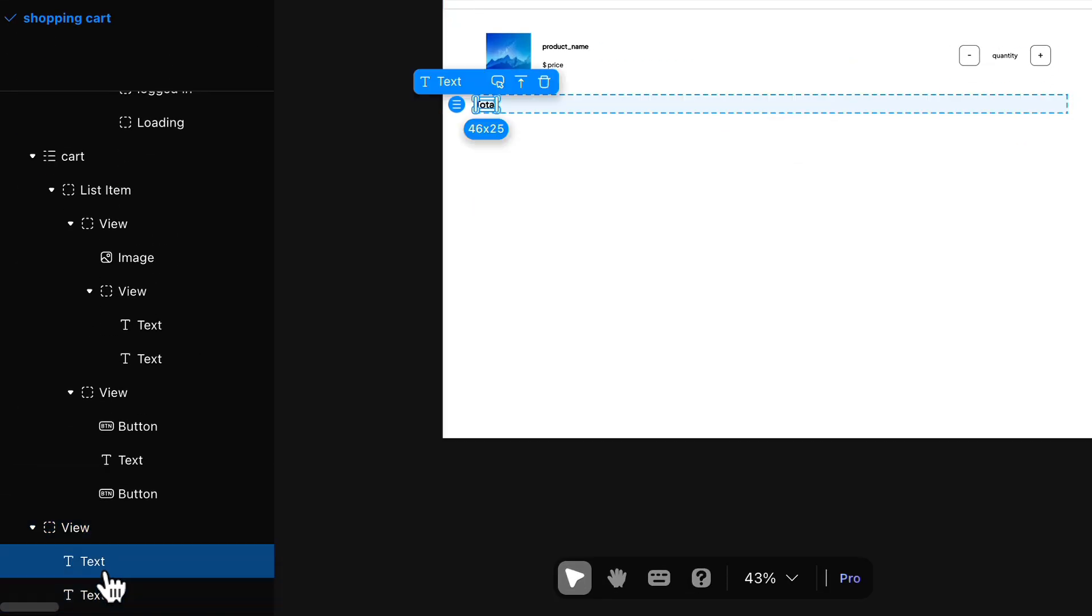
click(111, 593)
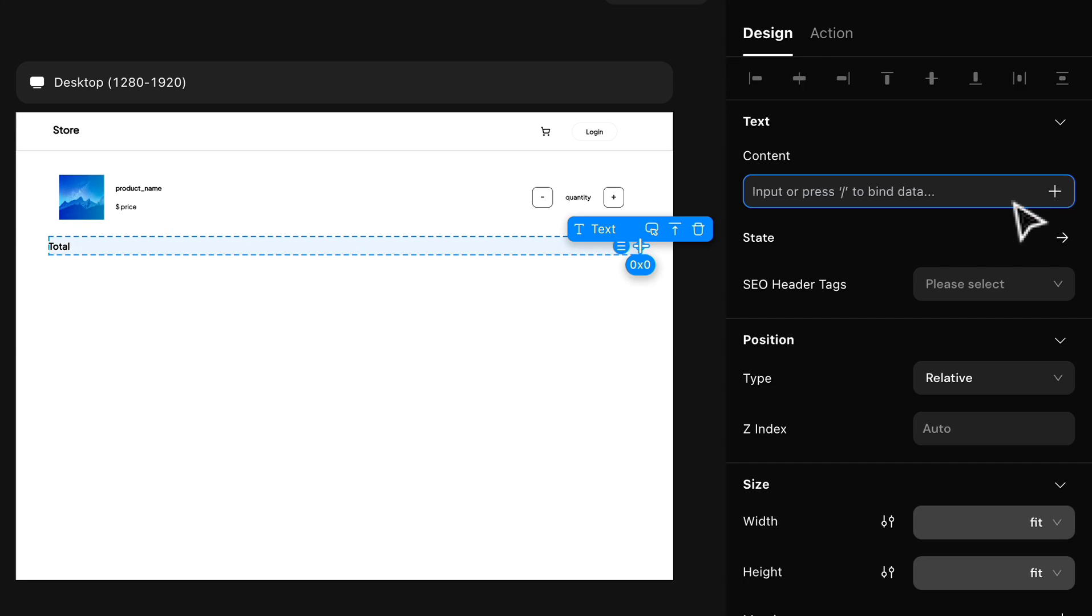
text($)
Step: Append conditional data to the amount text after the "$" and name its first case "with items"
click(1055, 191)
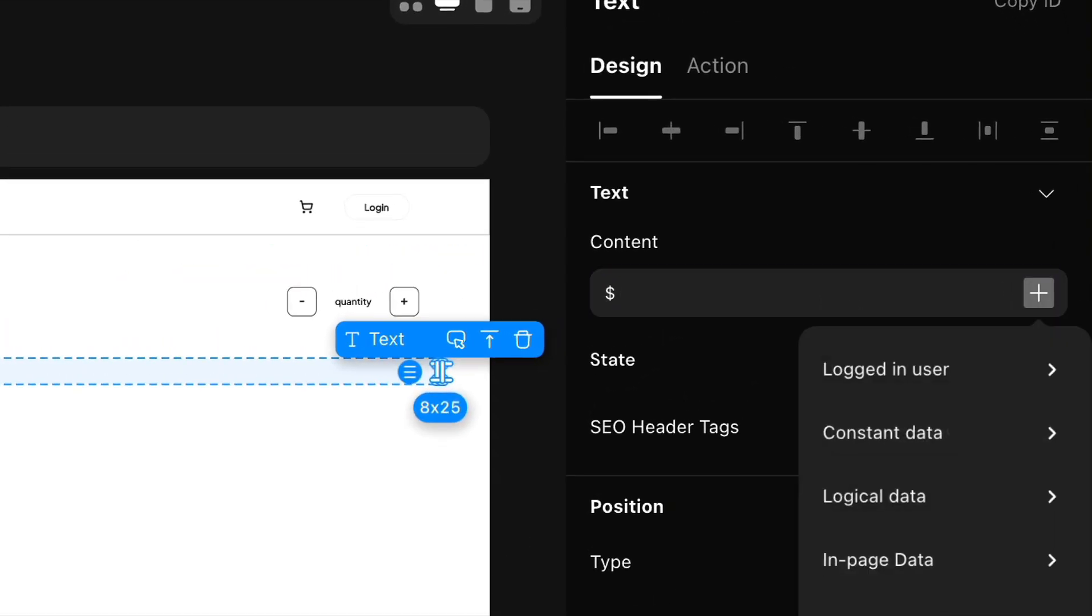
click(878, 461)
click(761, 152)
double_click(599, 220)
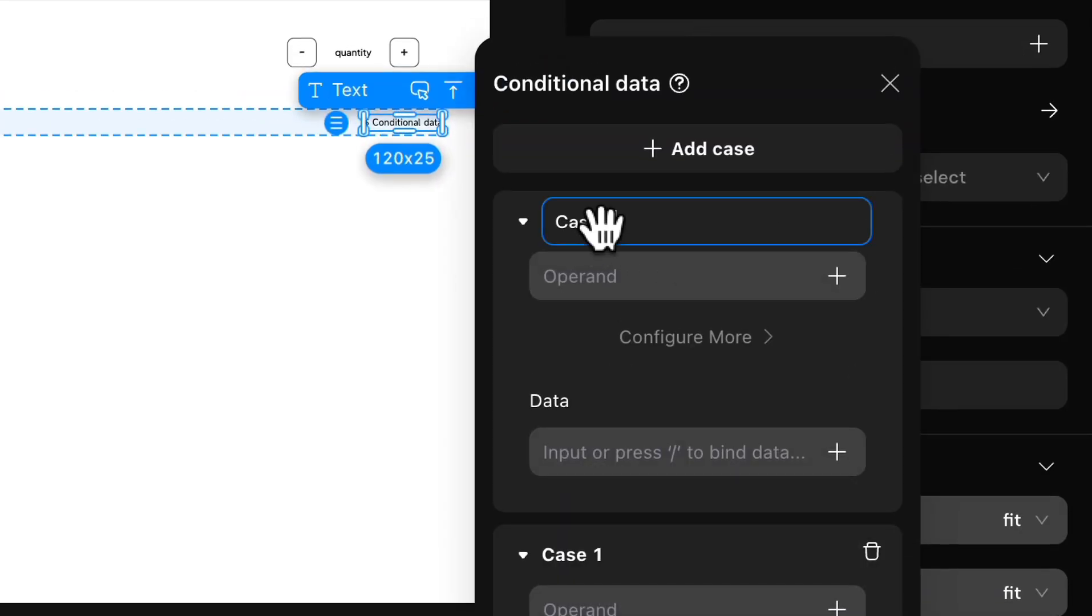
text(w)
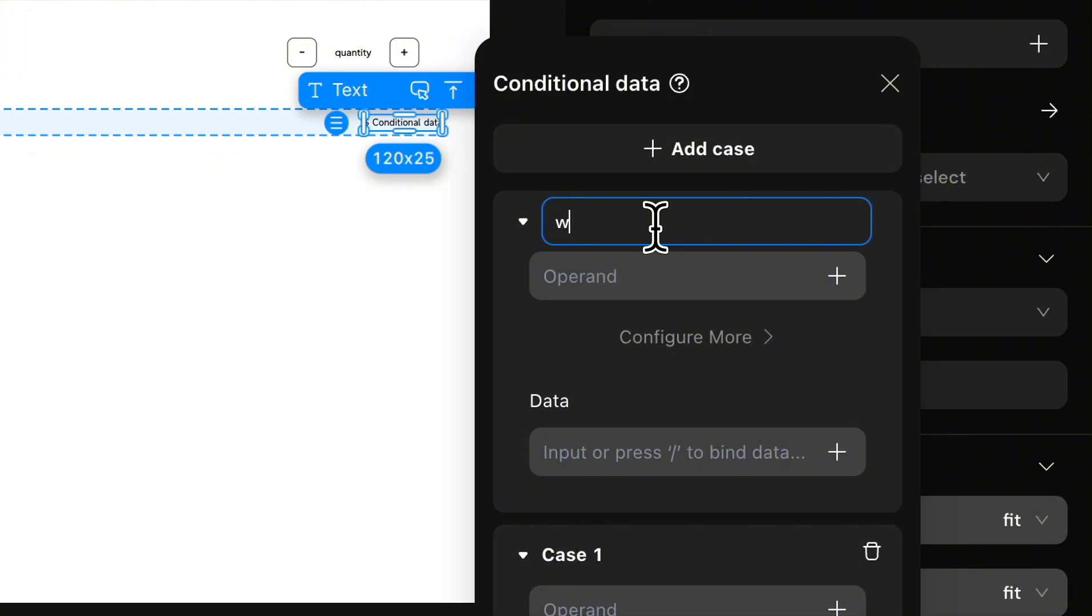
text(ith items)
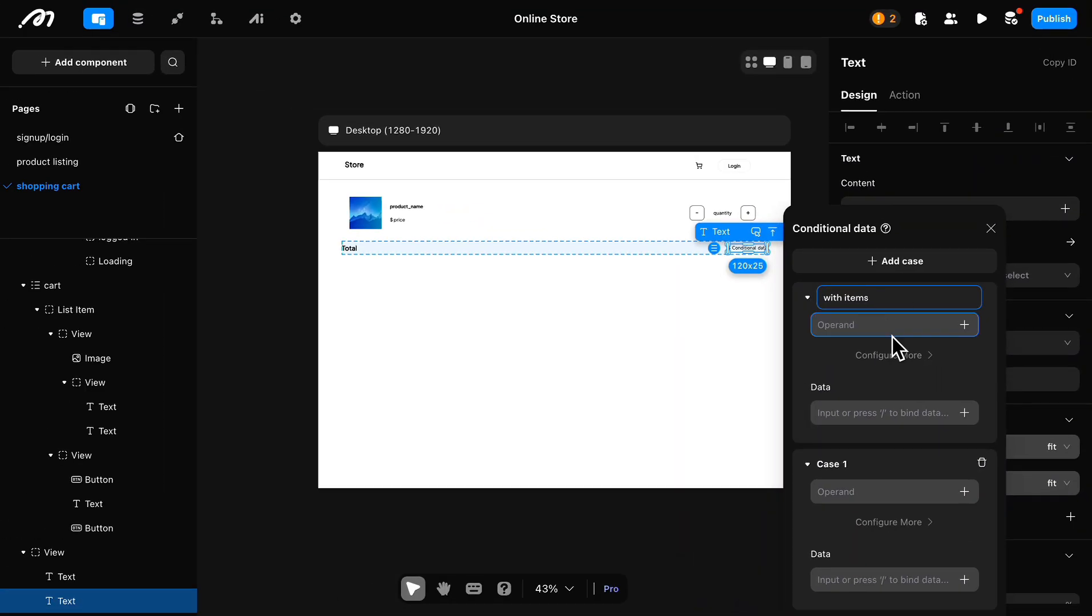
Step: Set the "with items" case's condition to Logged in user/cart/total_price/sum Is Not Null
click(964, 325)
mouse_move(912, 137)
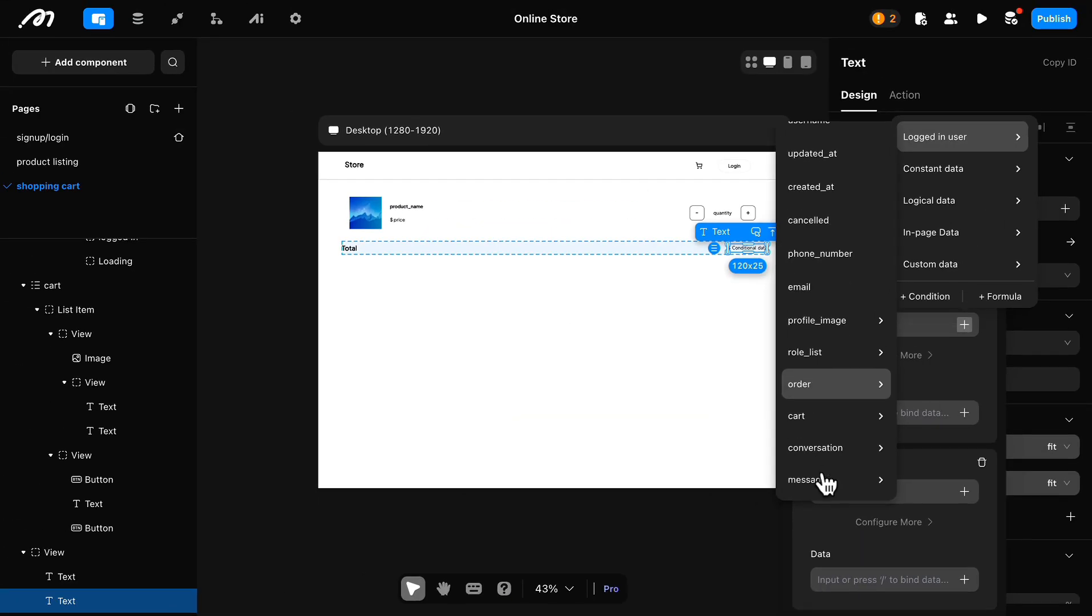
mouse_move(582, 496)
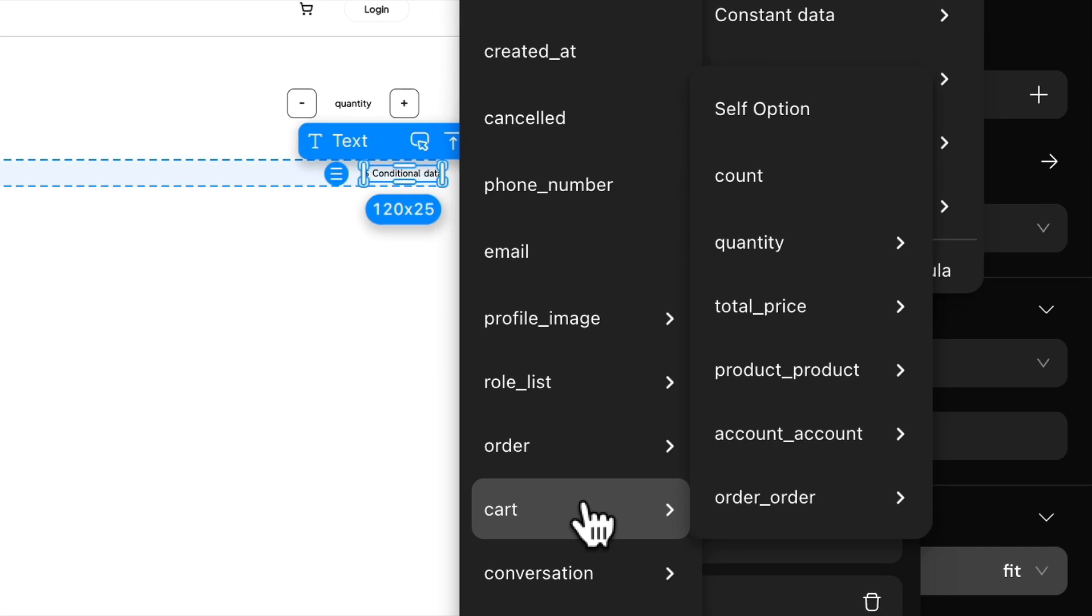
mouse_move(795, 324)
click(605, 449)
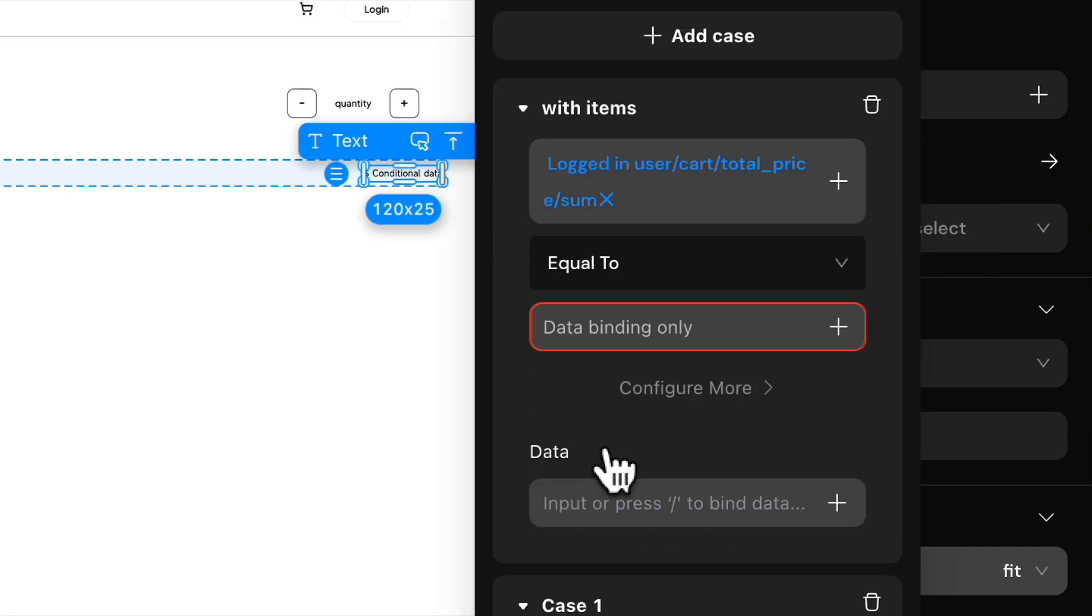
click(691, 263)
click(662, 434)
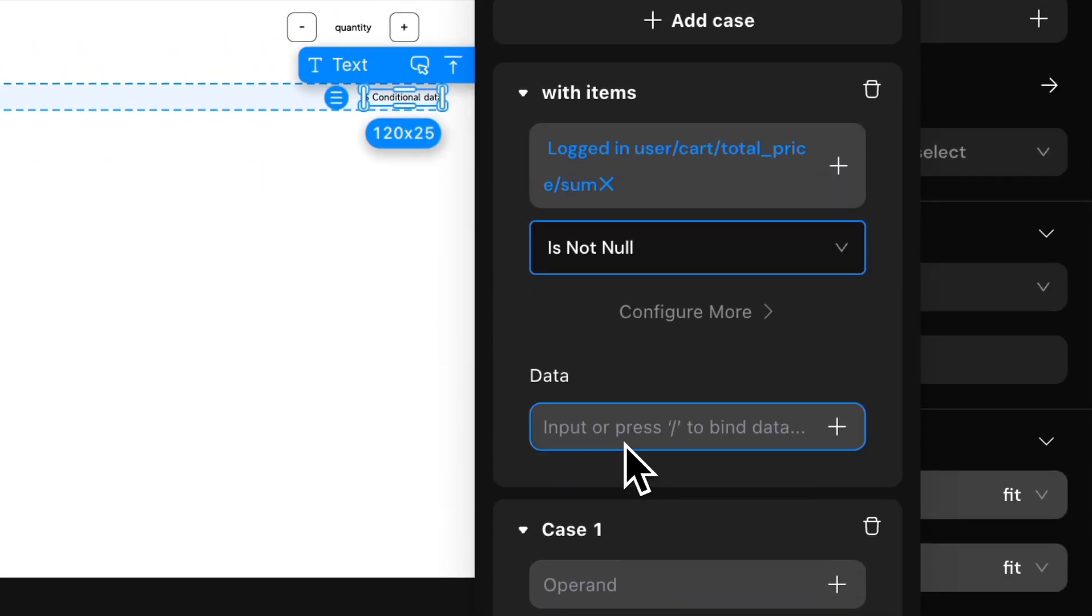
Step: Bind the "with items" case's data to Logged in user/cart/total_price/sum and name the second case "no item"
click(837, 427)
mouse_move(781, 50)
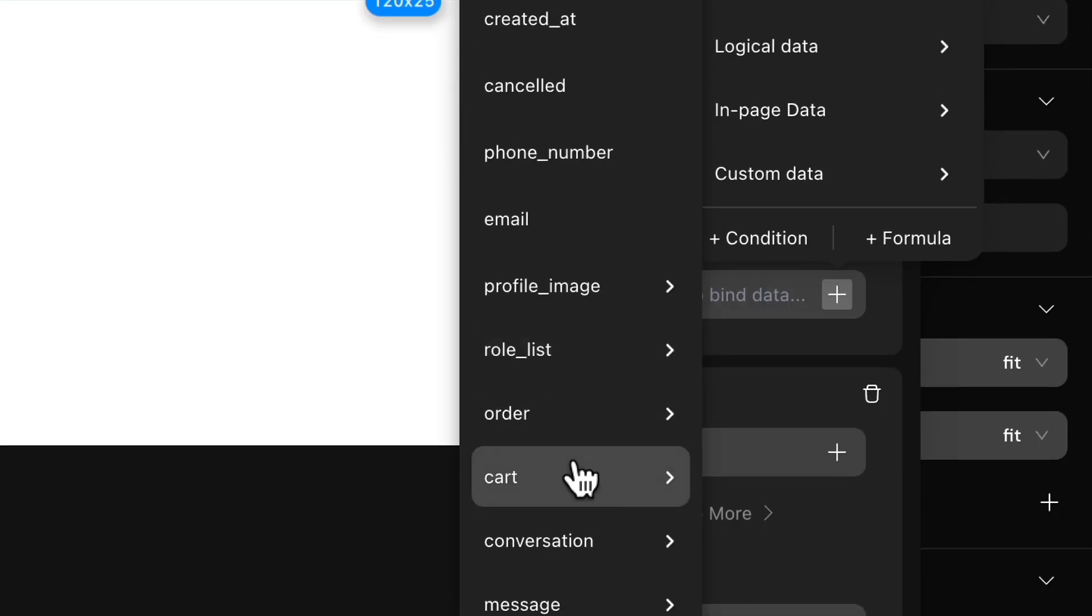
mouse_move(578, 478)
mouse_move(768, 291)
click(562, 448)
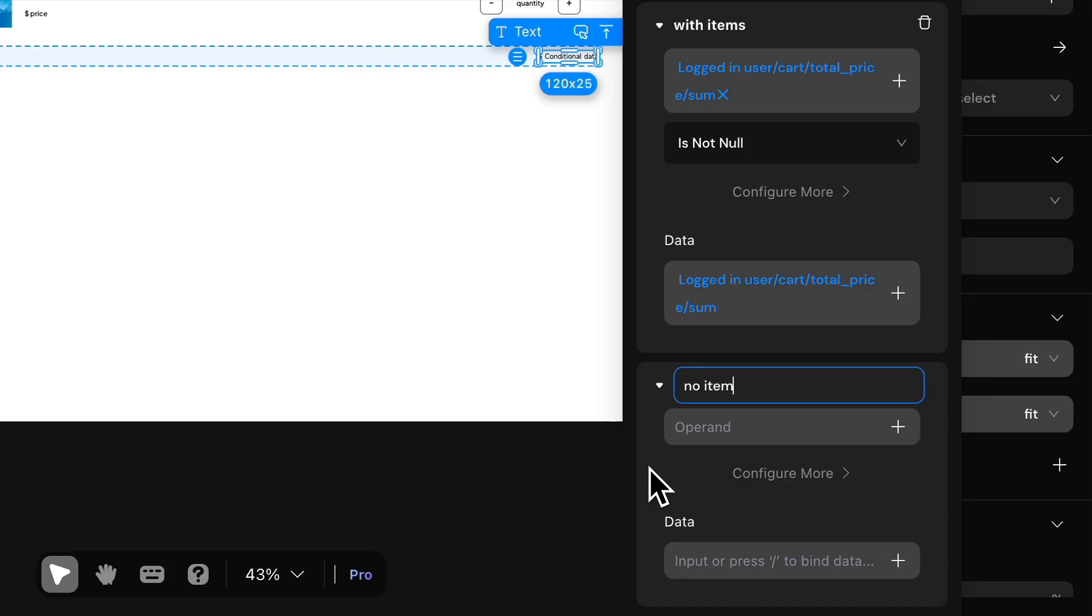
click(578, 591)
click(445, 63)
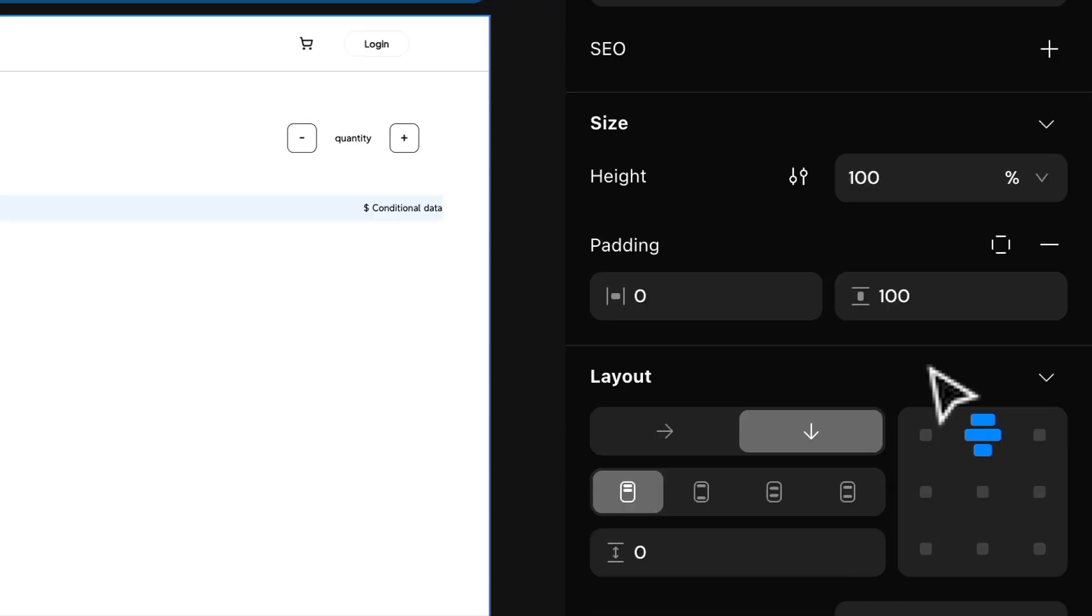
Step: Style the Total row's amount text in Plus Jakarta Sans, size 20, with a bolder weight and color 4081FF
click(537, 368)
scroll(734, 535, down, 10)
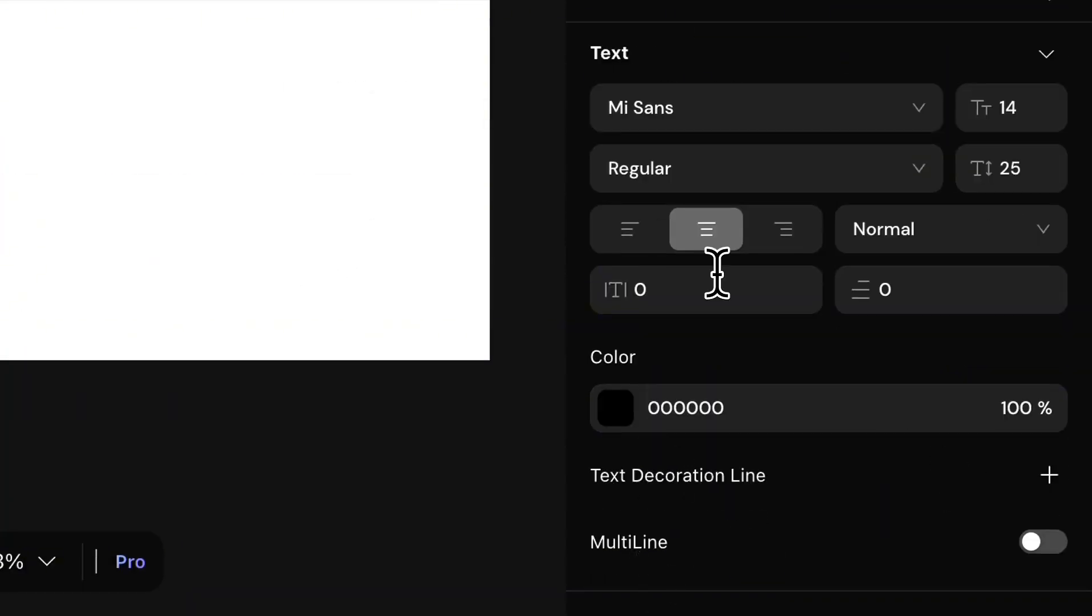
click(901, 362)
click(886, 416)
double_click(1051, 362)
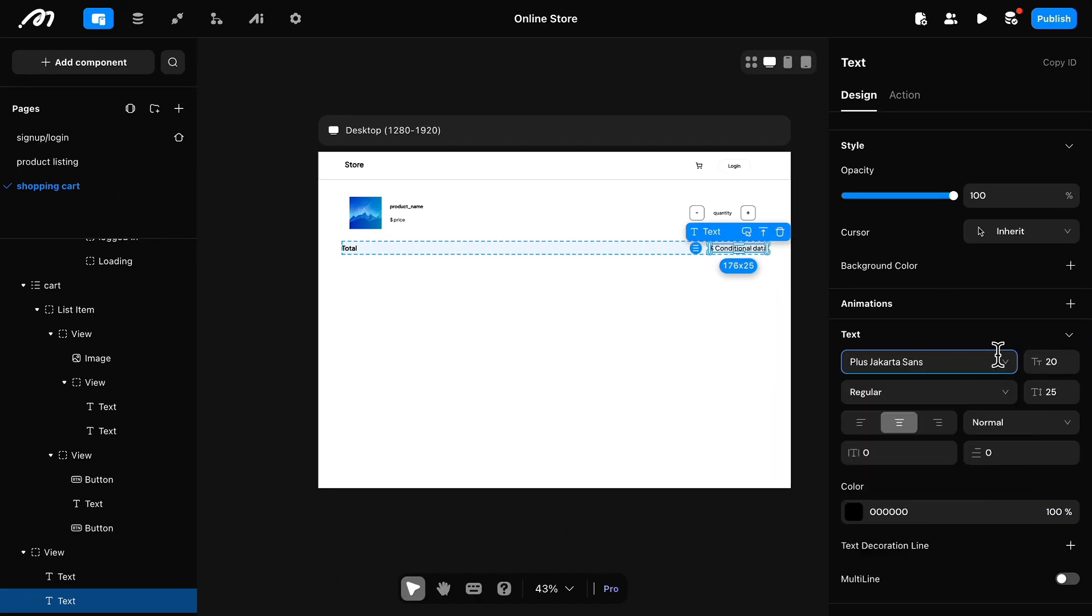
click(853, 512)
click(678, 595)
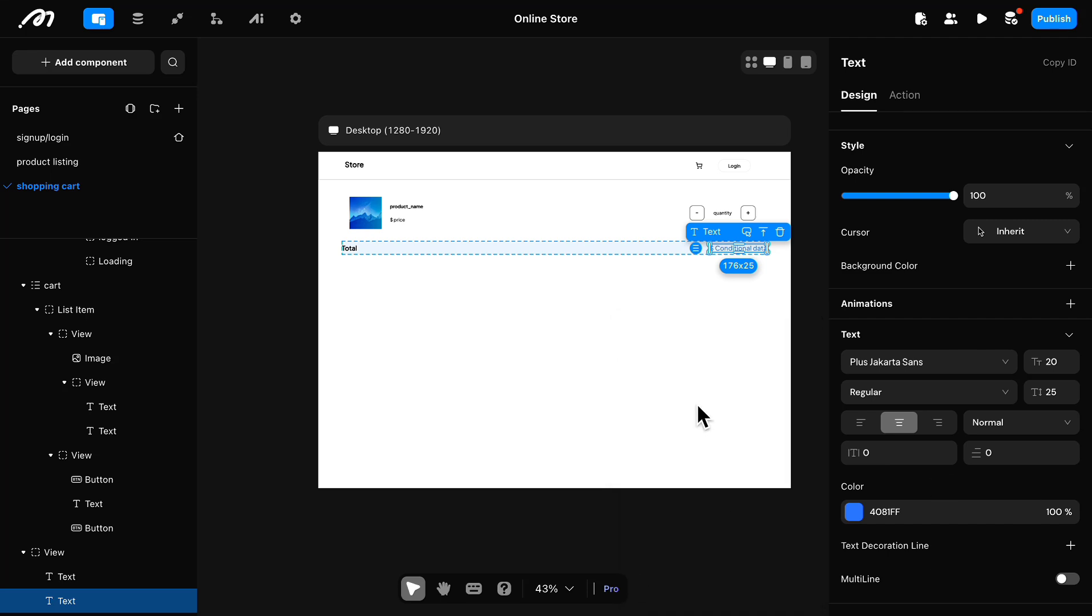
click(901, 392)
click(867, 468)
click(550, 422)
click(536, 254)
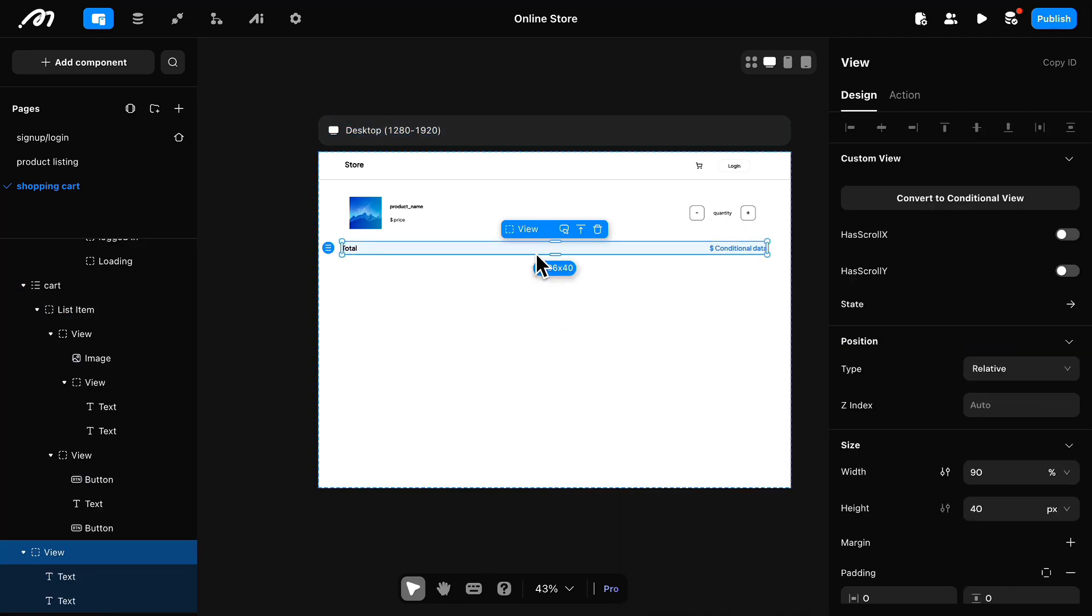
scroll(1072, 483, down, 5)
Step: Test the store preview by adding the Bluetooth Speaker to the cart and decreasing the Gaming Mouse and Bluetooth Speaker quantities
click(731, 330)
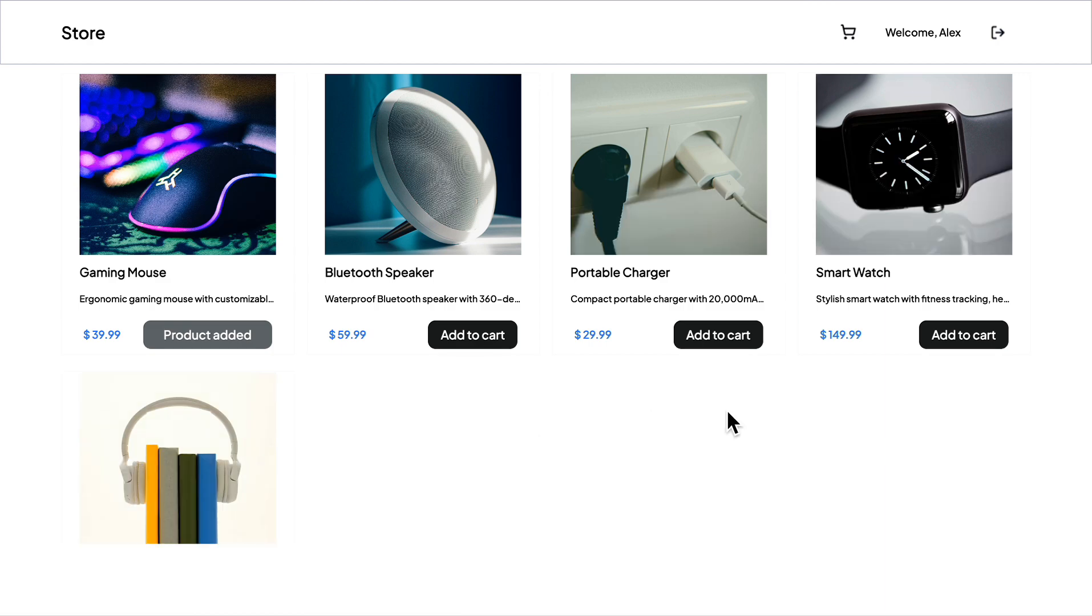
scroll(477, 327, down, 3)
scroll(495, 267, up, 3)
click(472, 345)
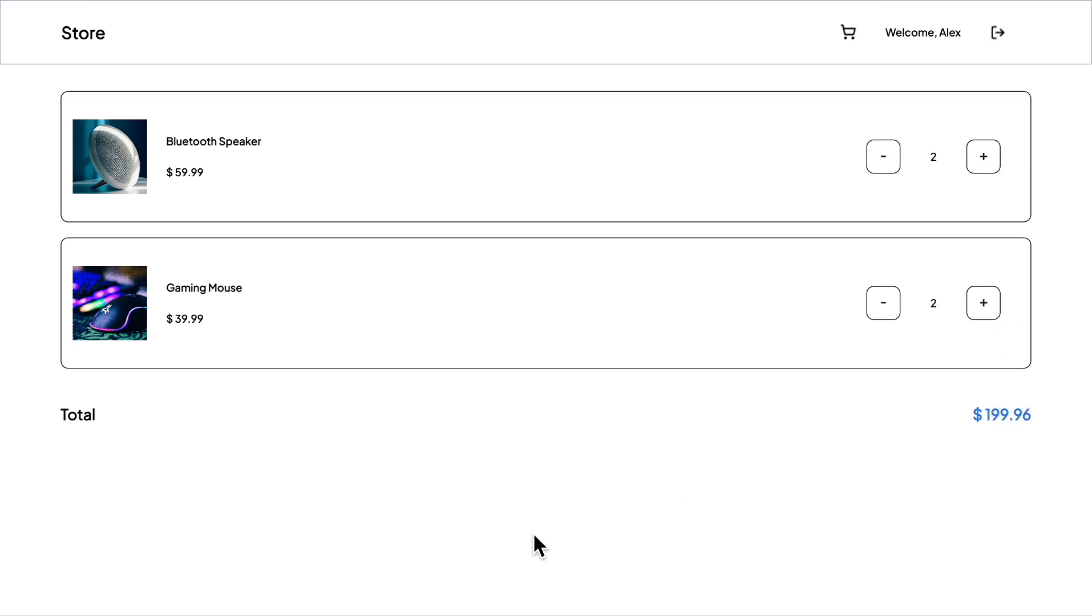
click(885, 302)
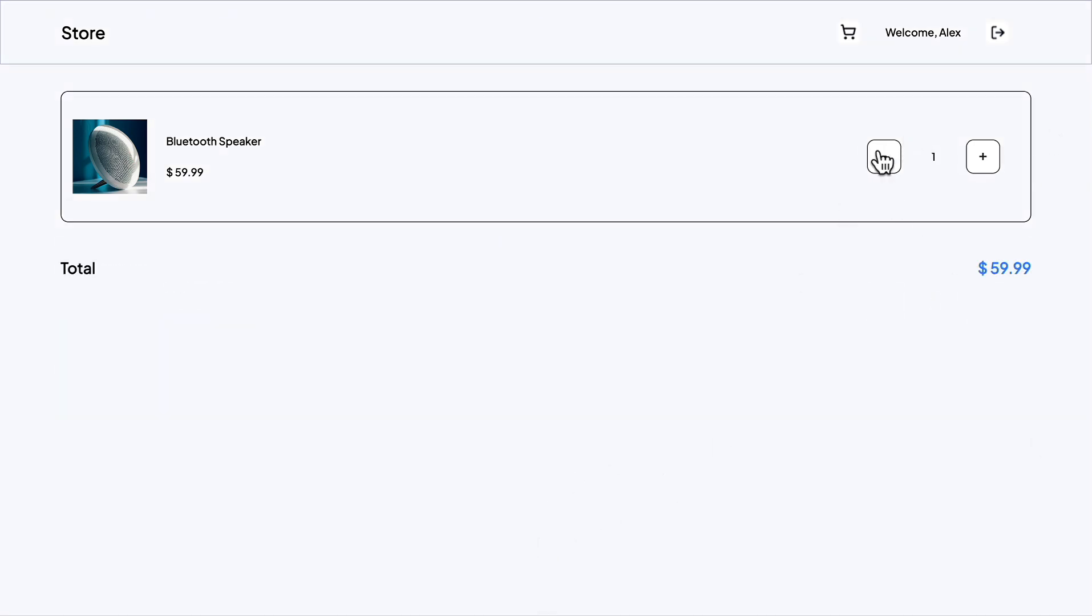
click(883, 158)
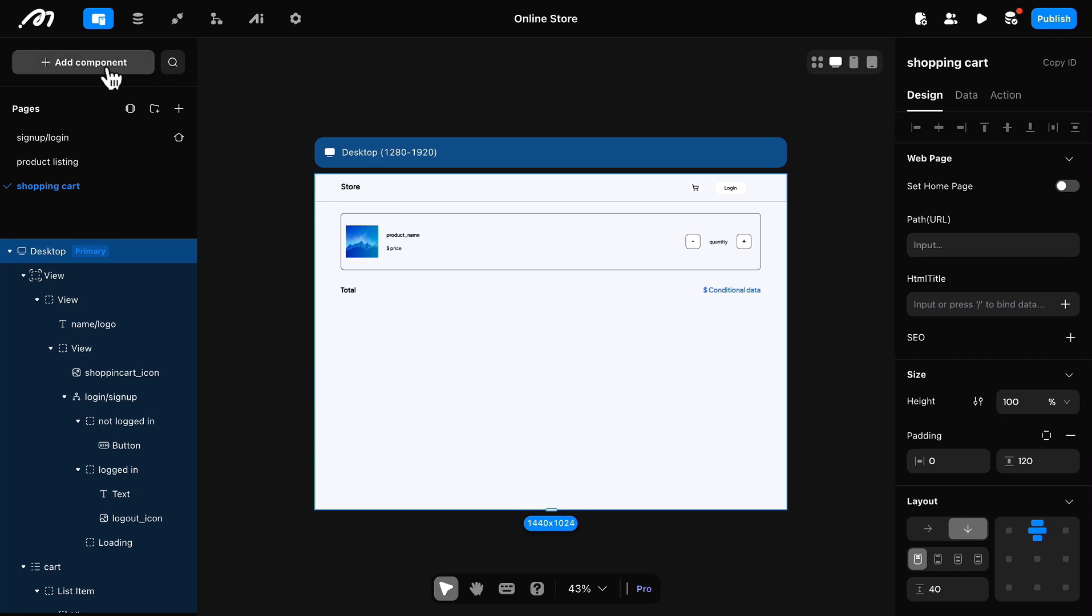
Step: Add a button below the shopping cart's Total row and set its width to 90%
click(108, 70)
drag(144, 188, 575, 385)
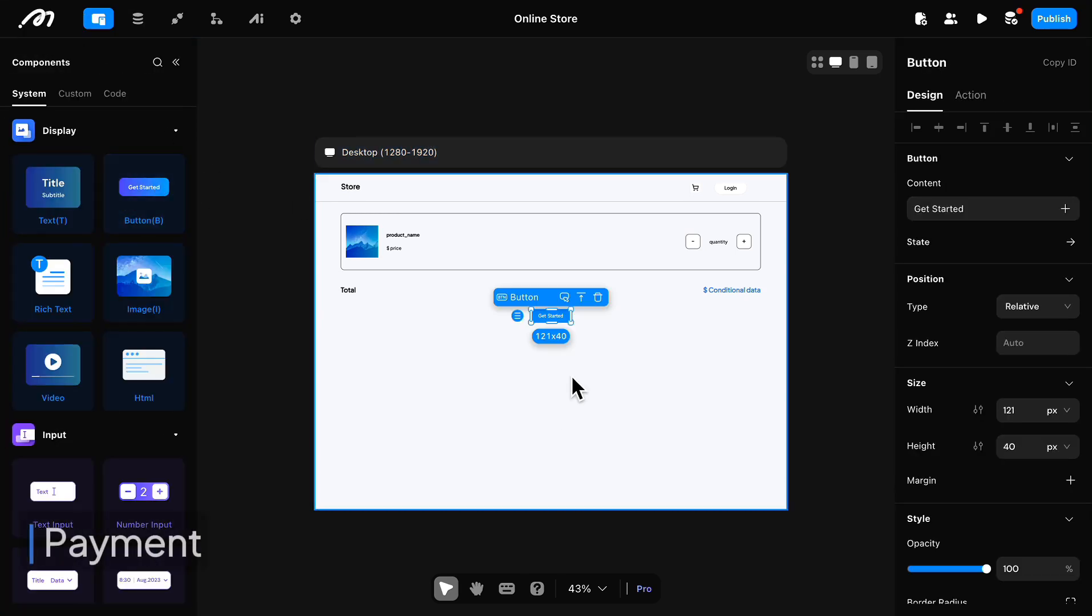
double_click(1003, 414)
text(90)
scroll(1050, 440, down, 5)
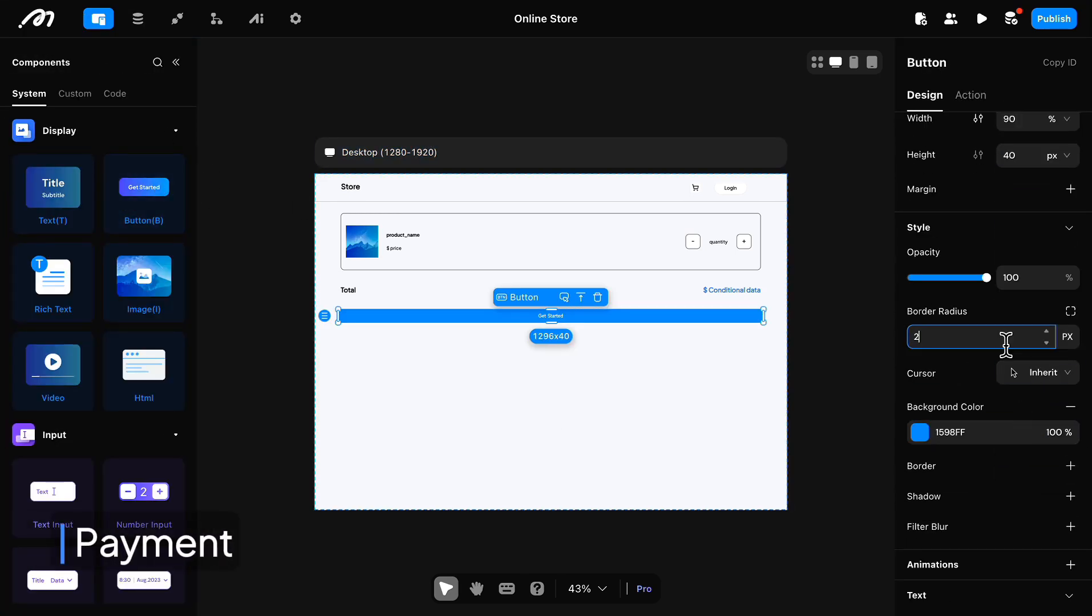
Step: Set the new button's background color to 2C2D2D and adjust its text font and size
click(920, 435)
click(728, 566)
scroll(948, 458, down, 4)
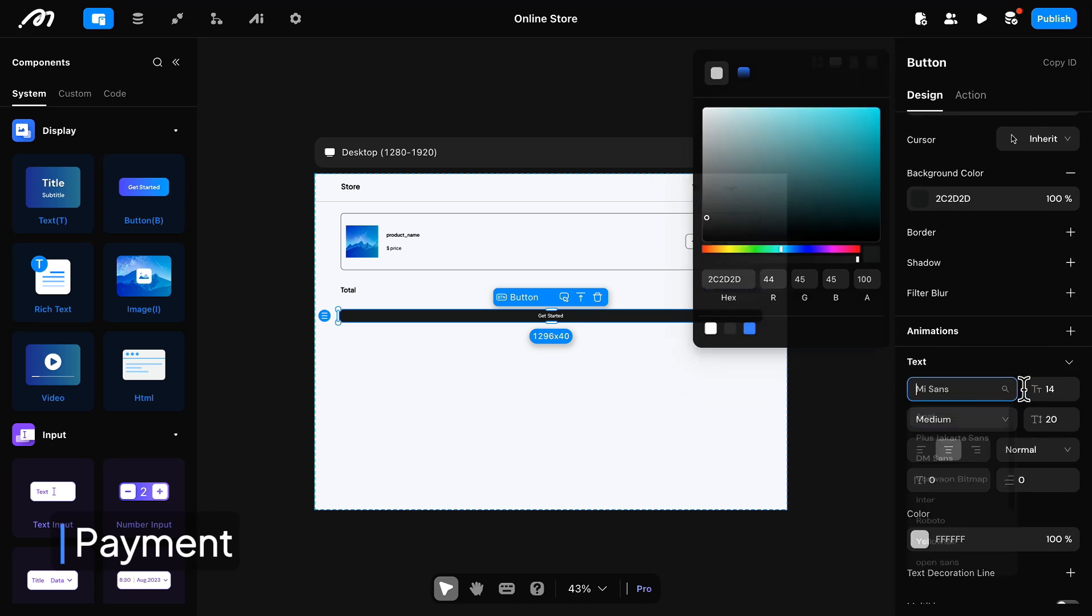
double_click(1048, 388)
scroll(1008, 429, up, 10)
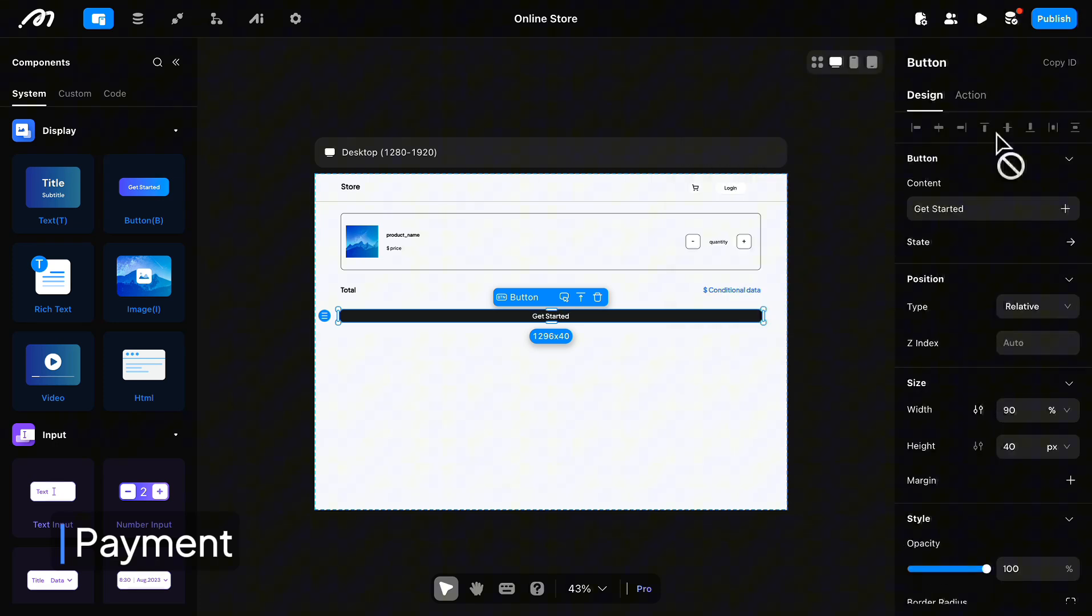
Step: Set the button's content to "Checkout" and its height to 60 px
click(978, 201)
text(Checkout)
click(627, 230)
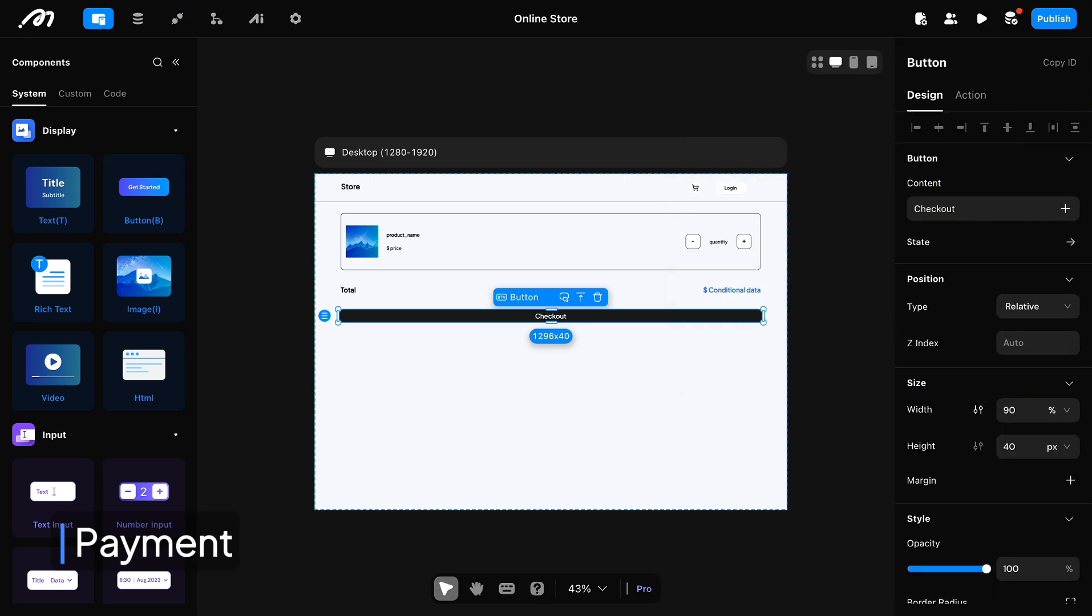
click(818, 358)
click(748, 320)
text(60)
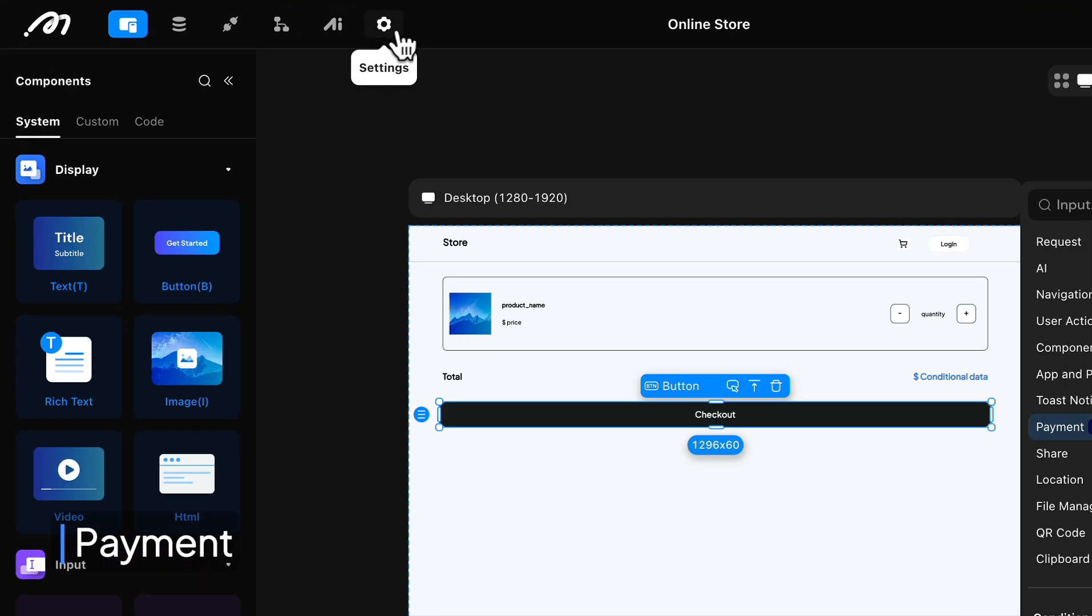
Step: Activate Stripe in the project's payment settings and bind the order table to order
click(296, 18)
click(171, 334)
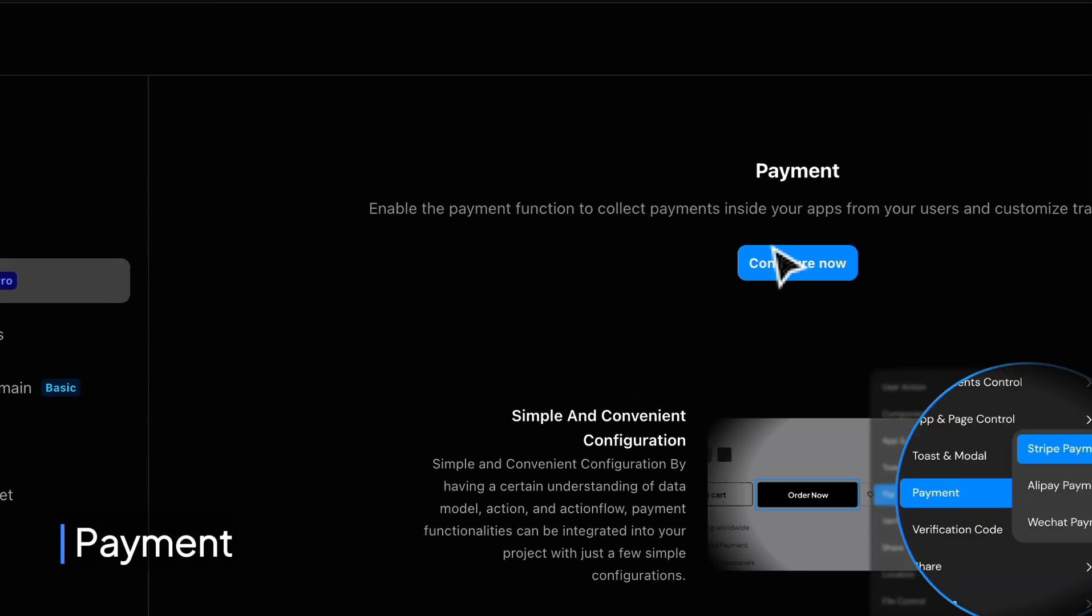
click(933, 317)
click(379, 208)
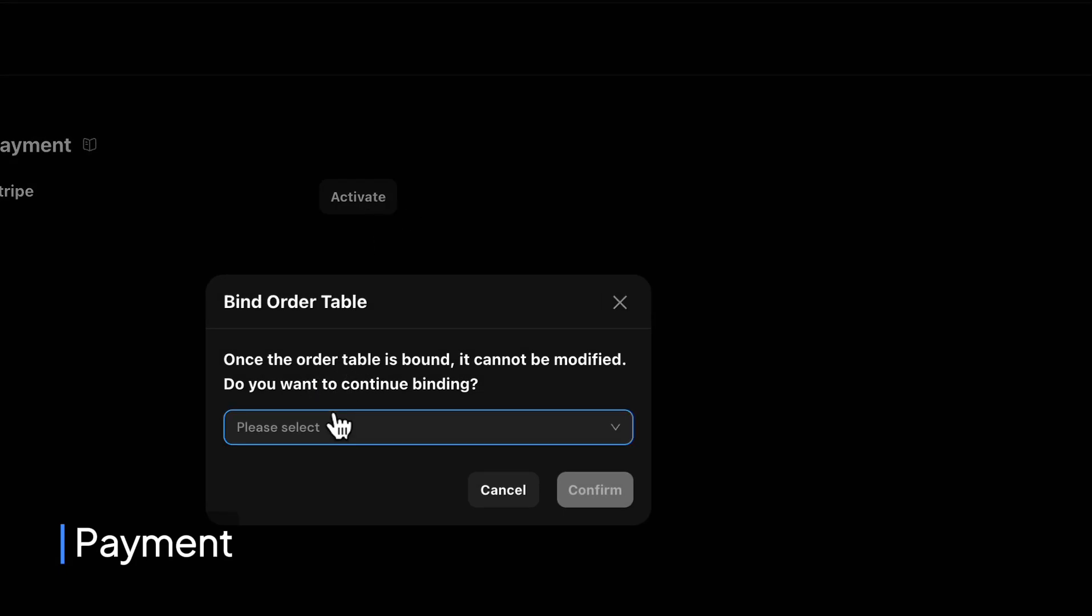
click(337, 427)
click(351, 576)
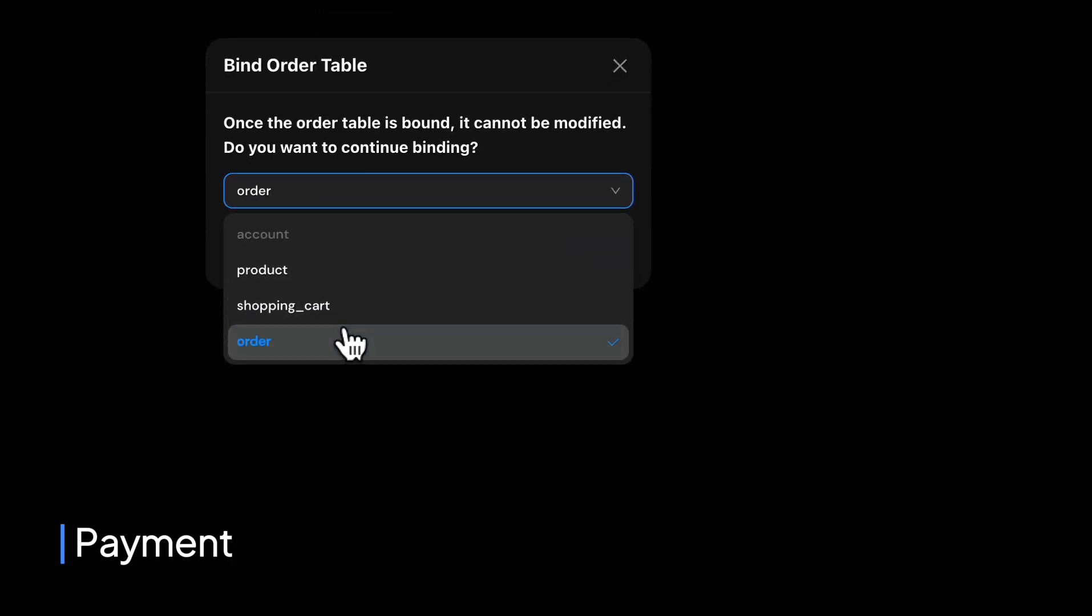
click(591, 260)
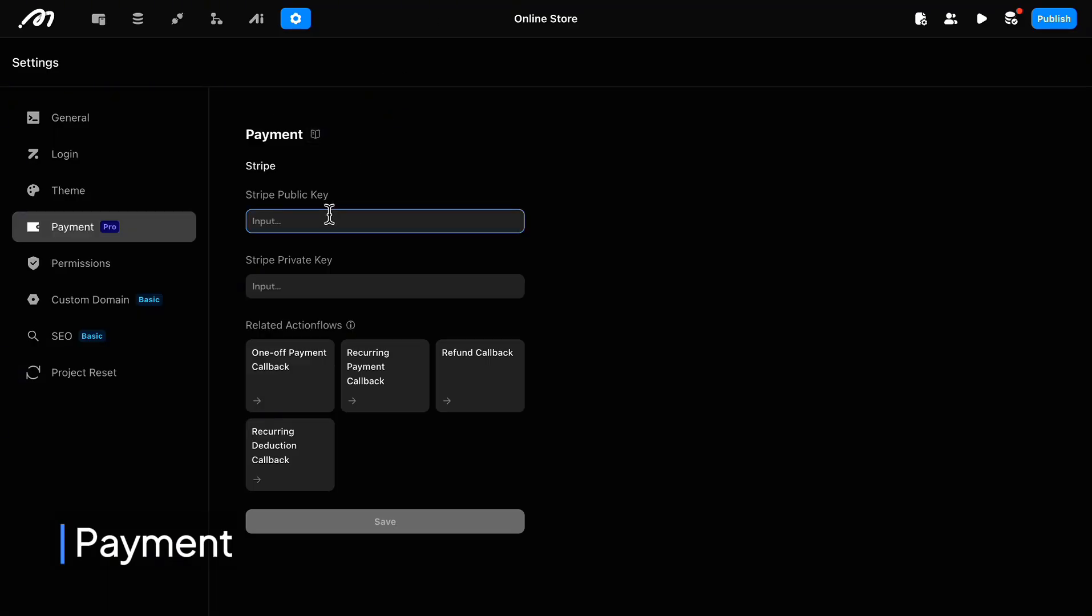
Step: Paste the Stripe public key and the Stripe private key from the Stripe dashboard into the payment settings
click(330, 215)
key(super+v)
click(394, 165)
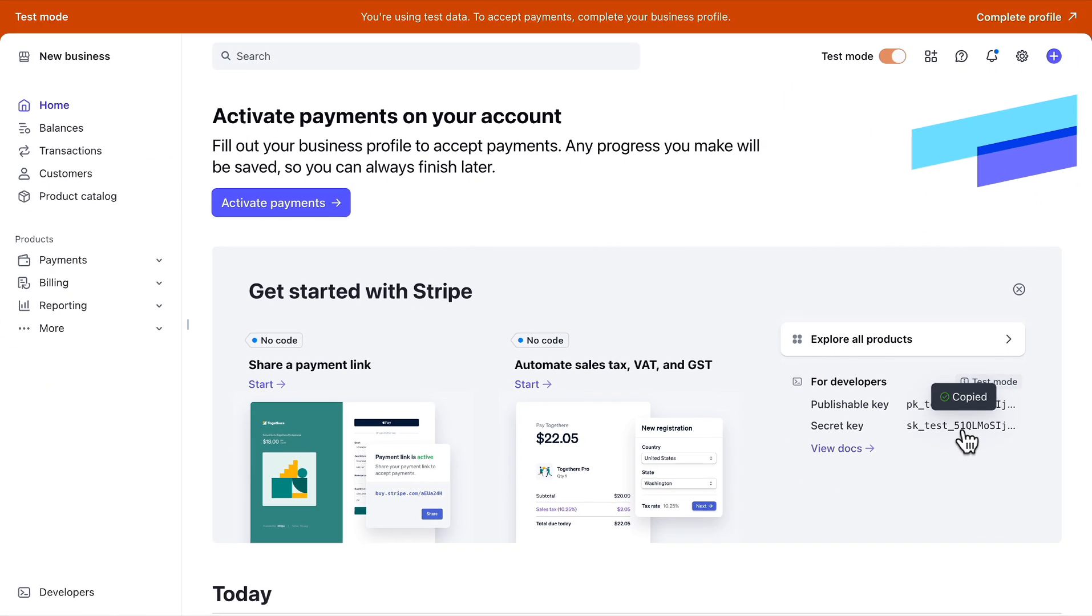
click(293, 285)
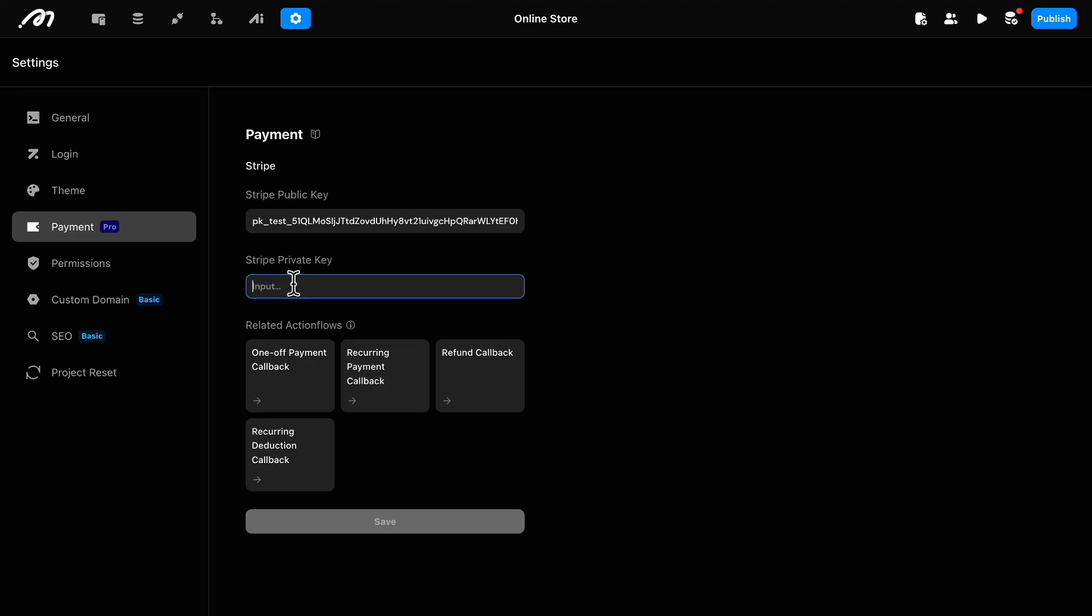
key(super+v)
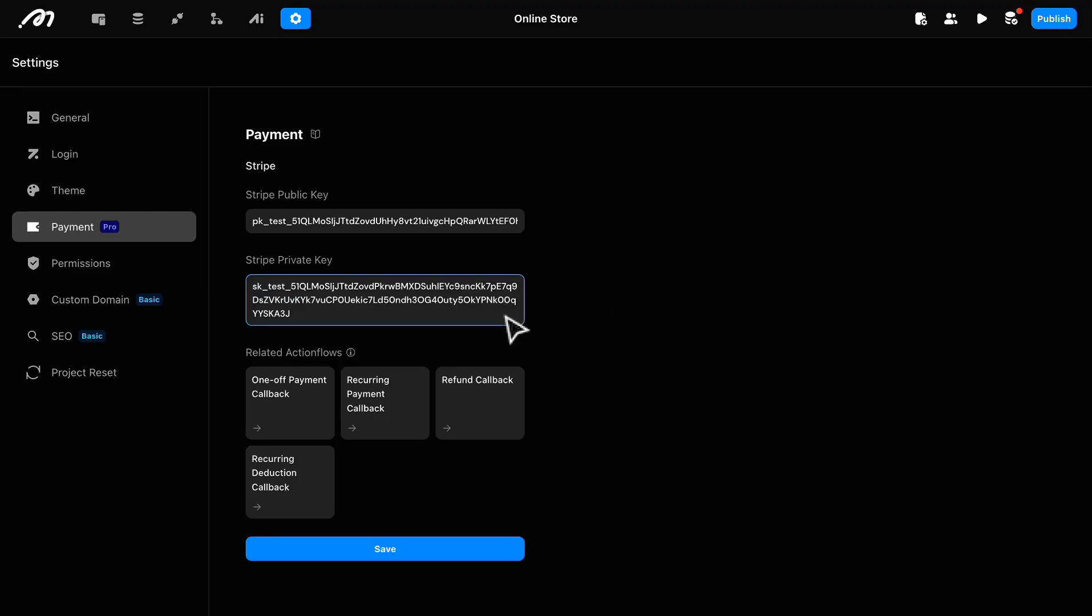
Step: Save the Stripe payment settings and add a Conditional onClick action to the Checkout button on the cart page
click(355, 558)
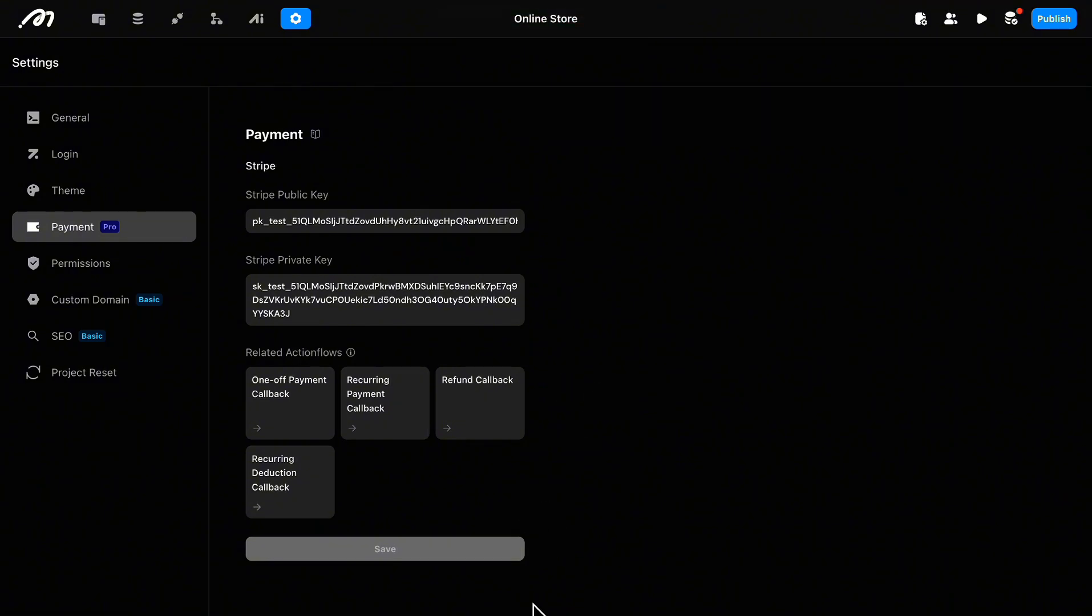
click(102, 25)
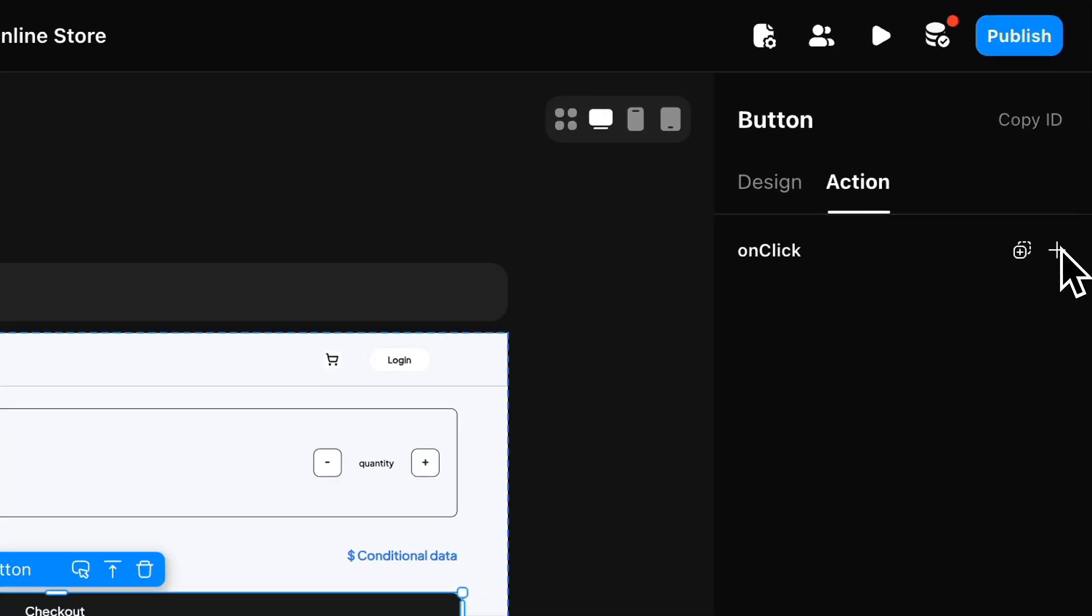
click(1074, 131)
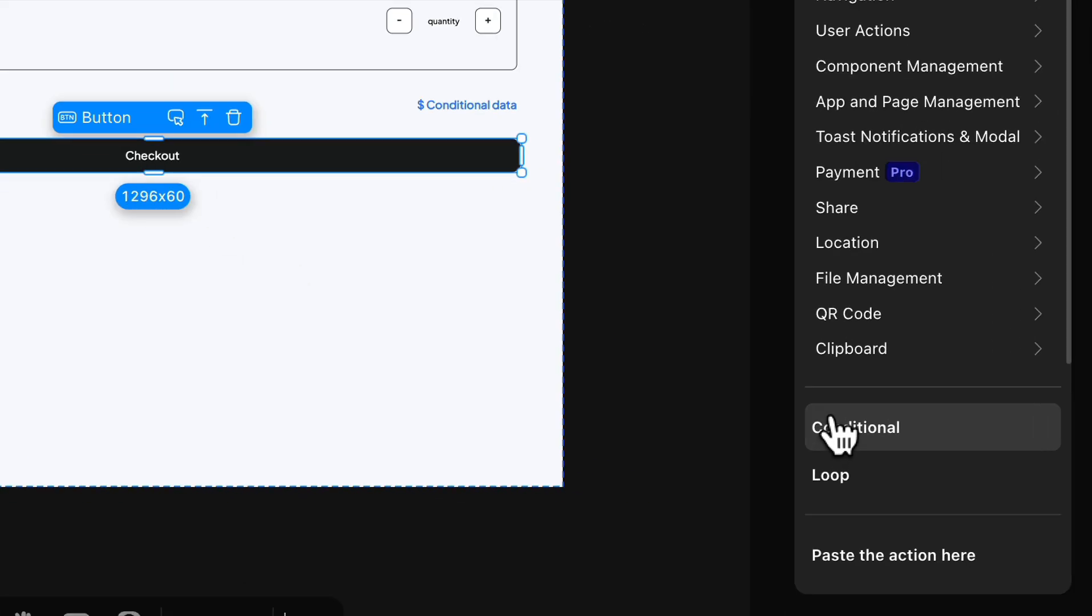
click(834, 425)
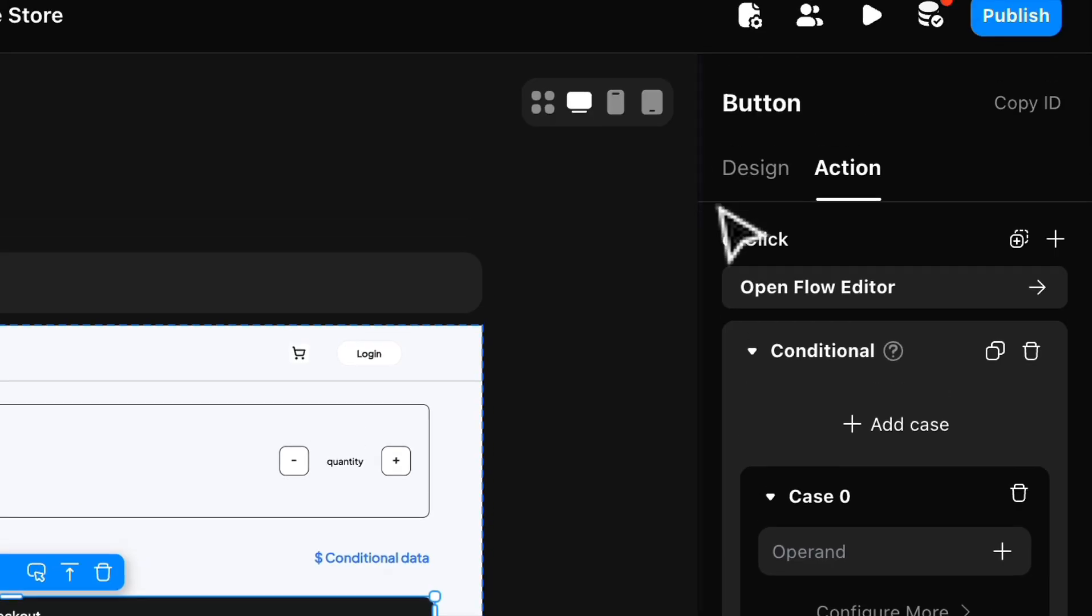
Step: Rename the conditional's first case to with_item
drag(702, 226, 561, 210)
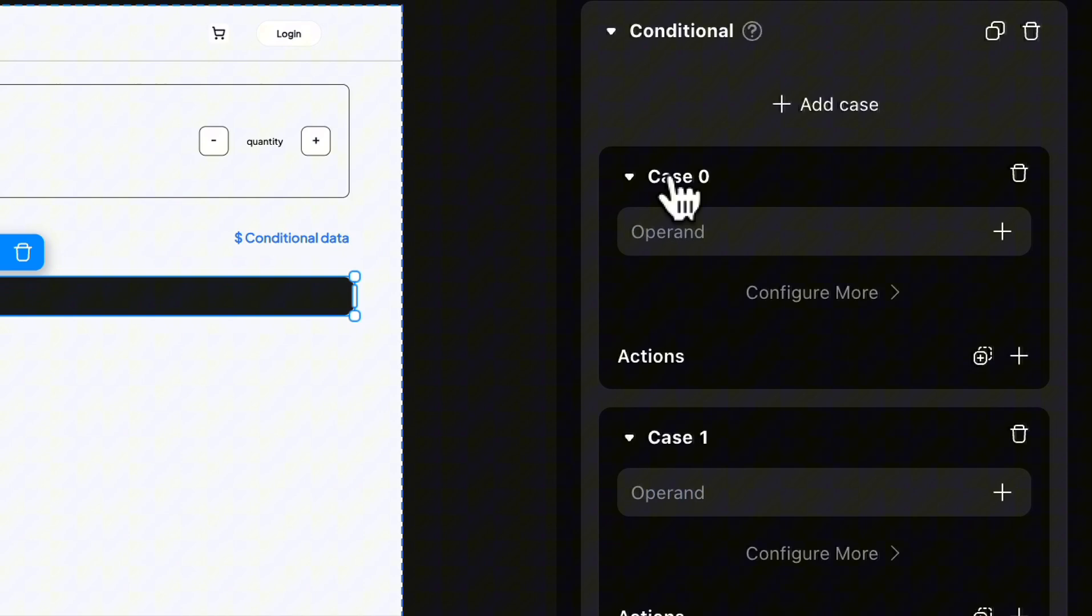
double_click(671, 178)
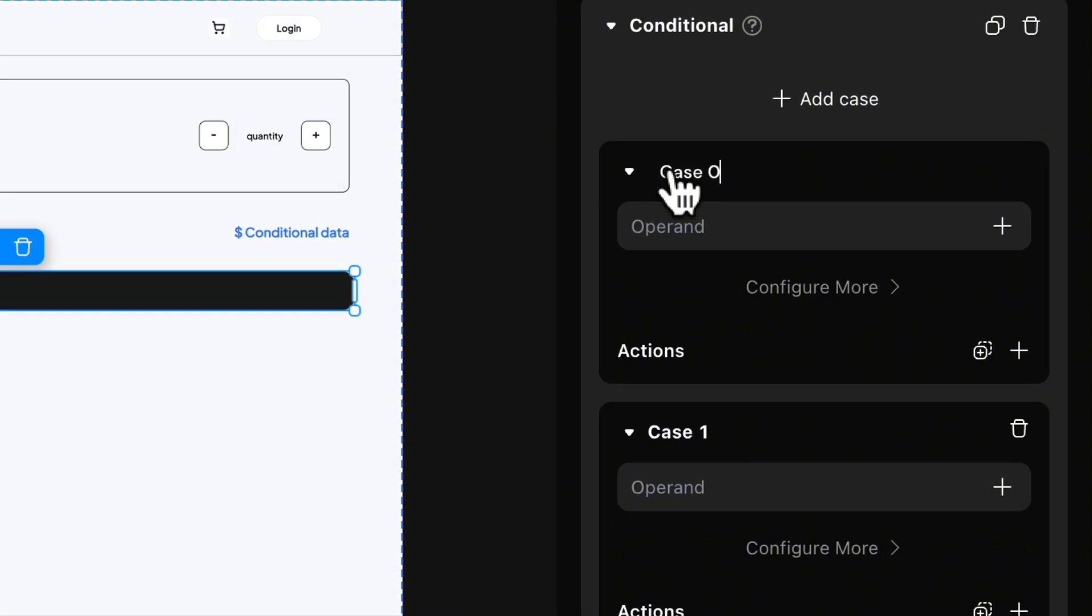
text(vith_item)
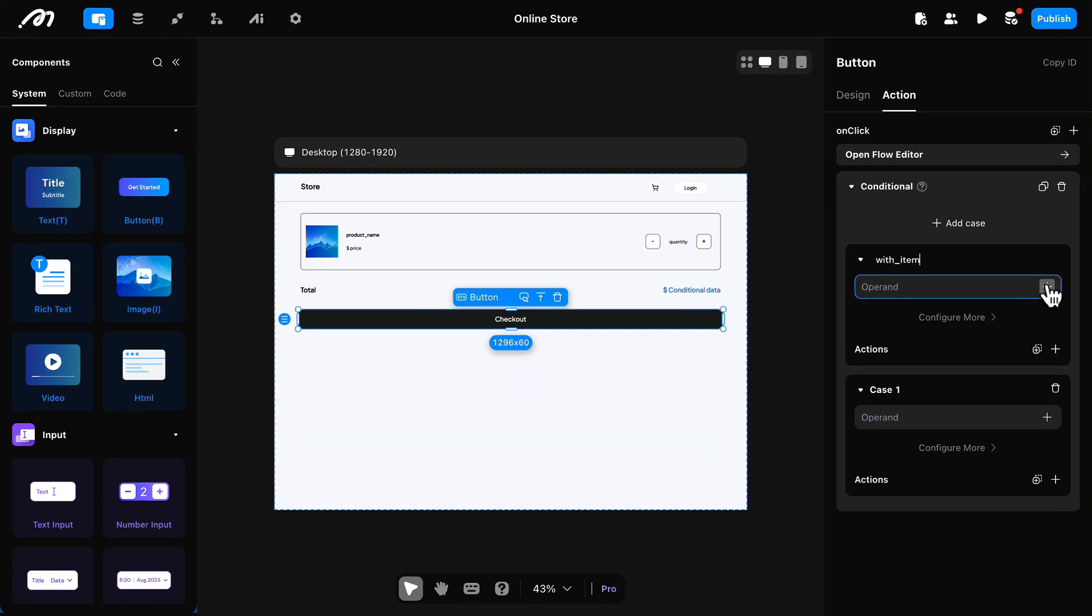
Step: Set the with_item condition to the logged in user's cart total_price sum with the operator Is Not Null
click(1047, 287)
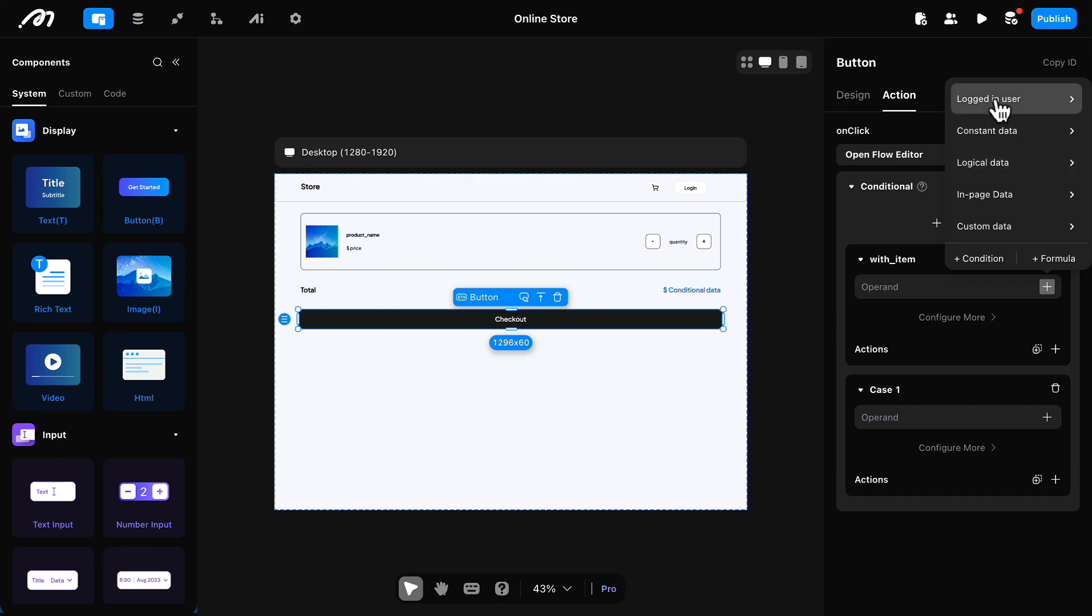
mouse_move(996, 101)
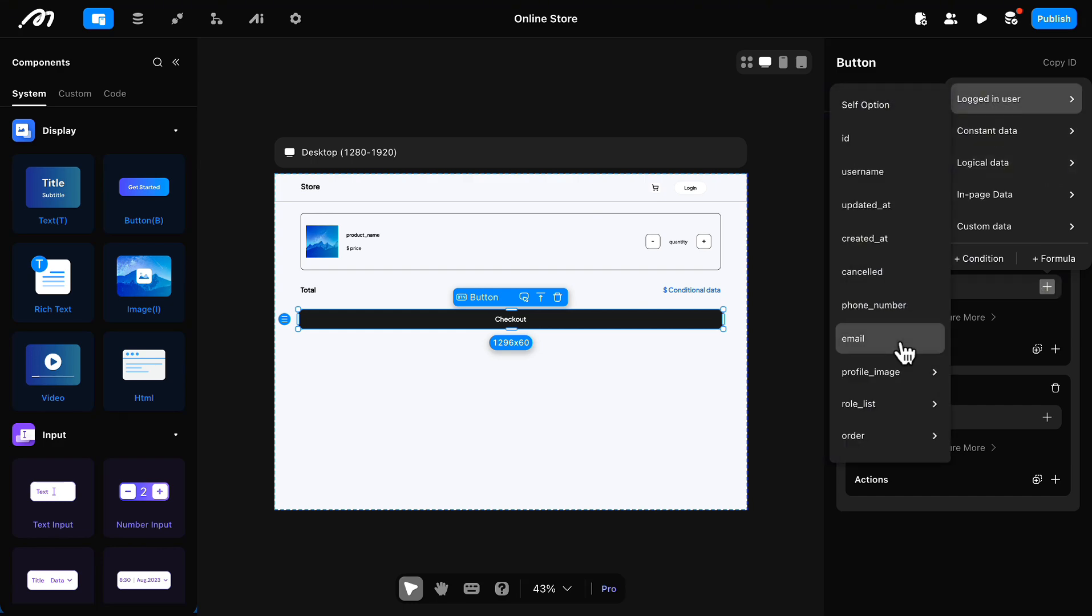
scroll(878, 431, down, 3)
mouse_move(877, 348)
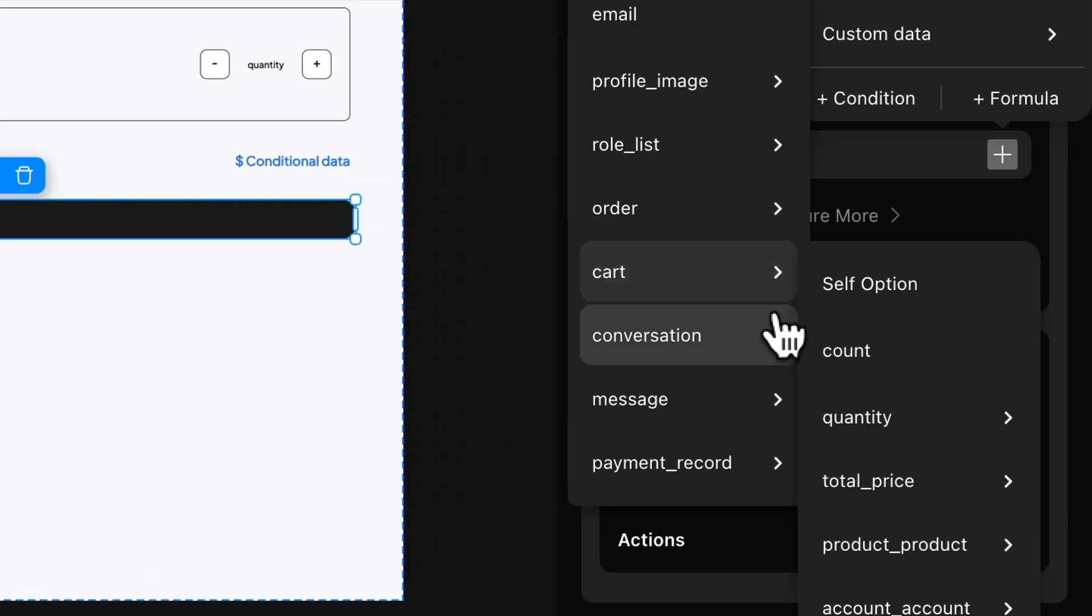
mouse_move(896, 490)
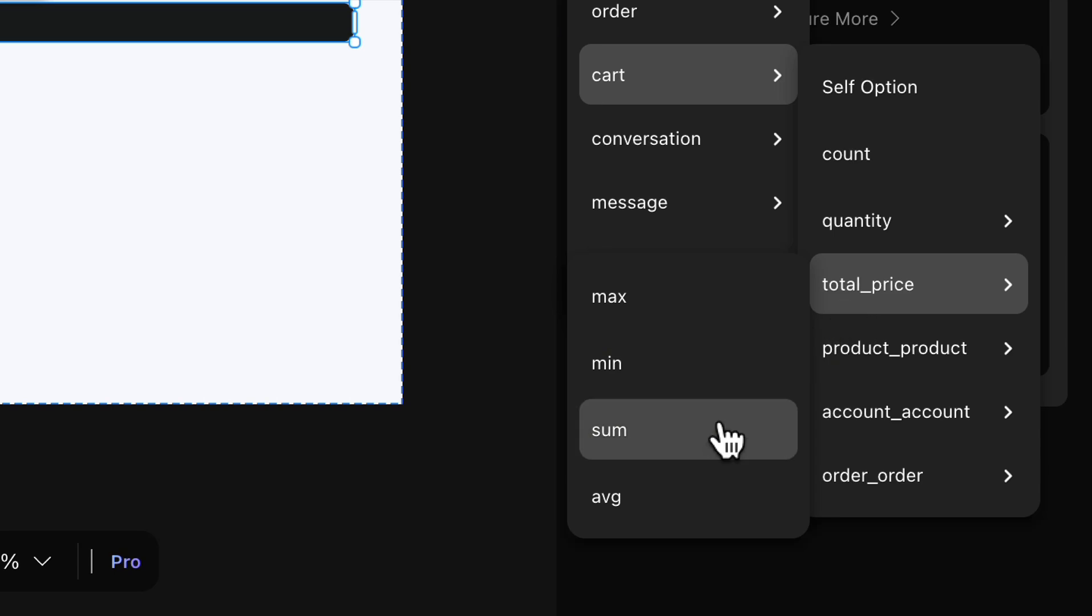
click(726, 440)
click(1012, 462)
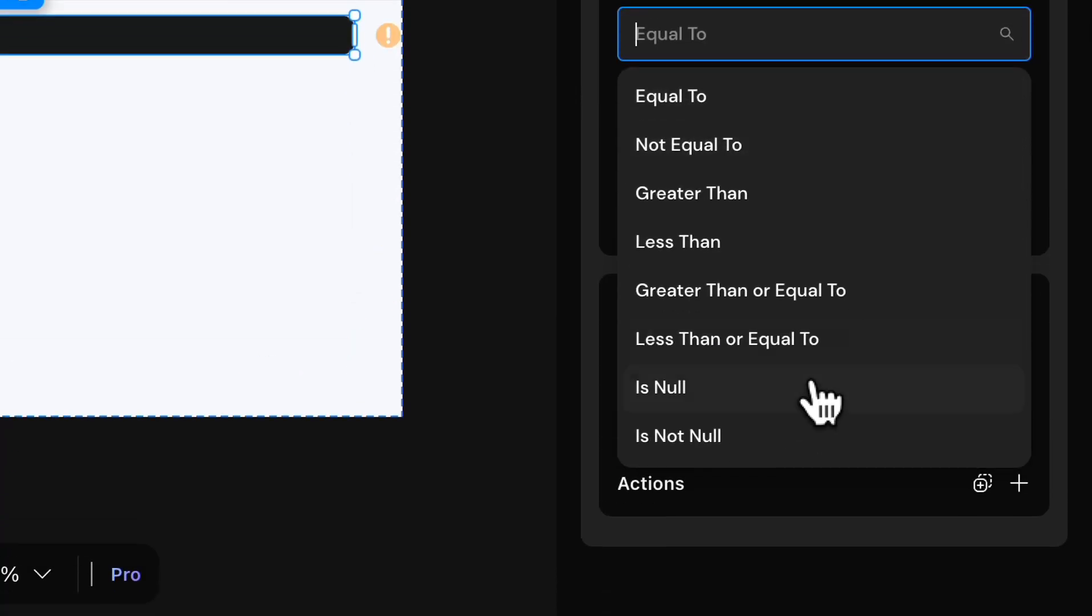
click(776, 438)
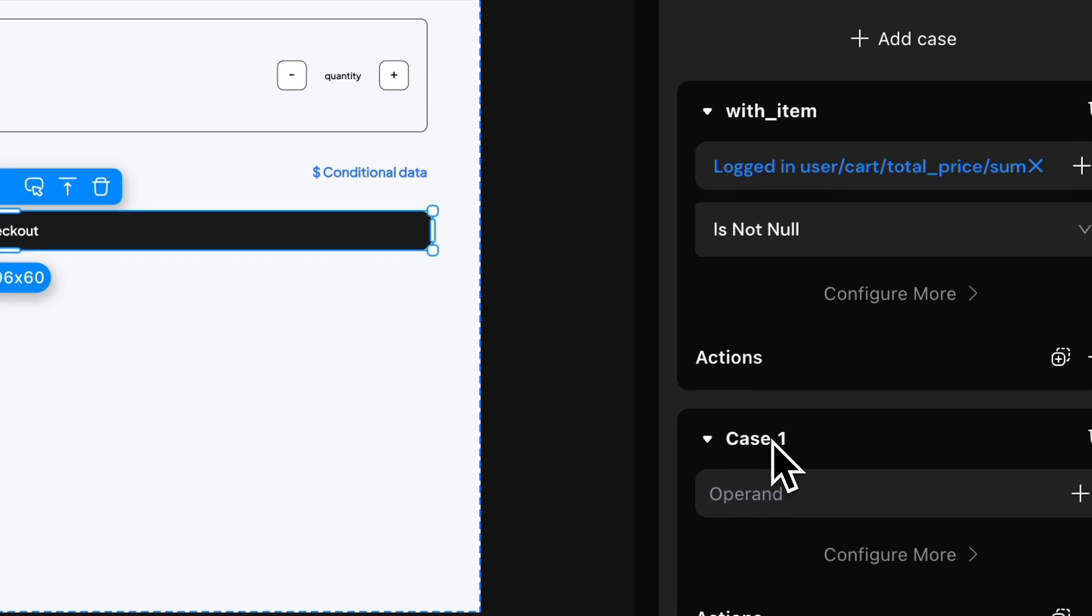
Step: Rename the conditional's second case to no_item
double_click(983, 231)
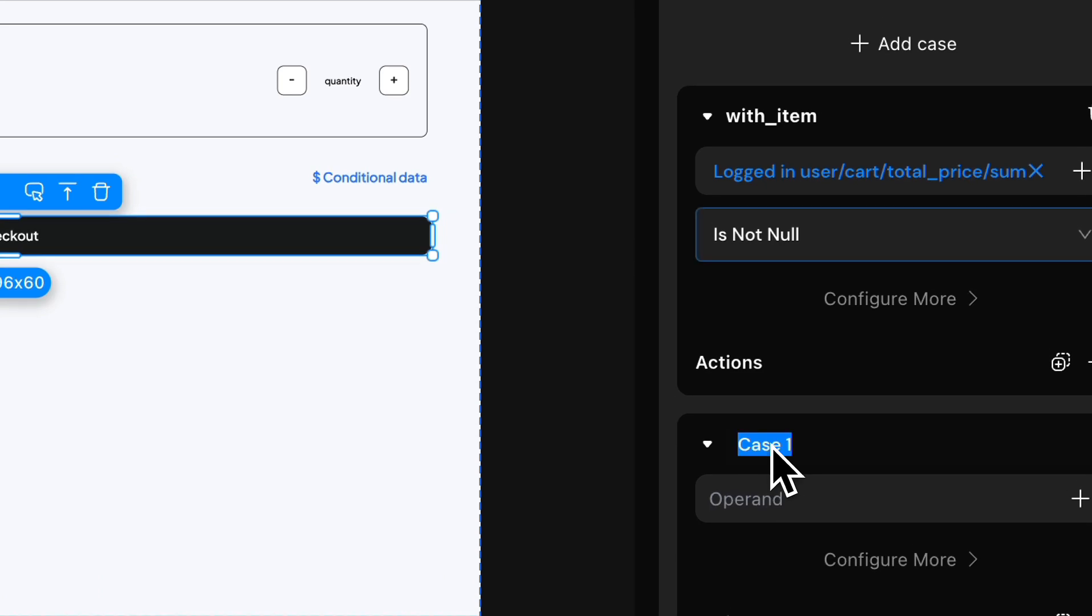
text(no_)
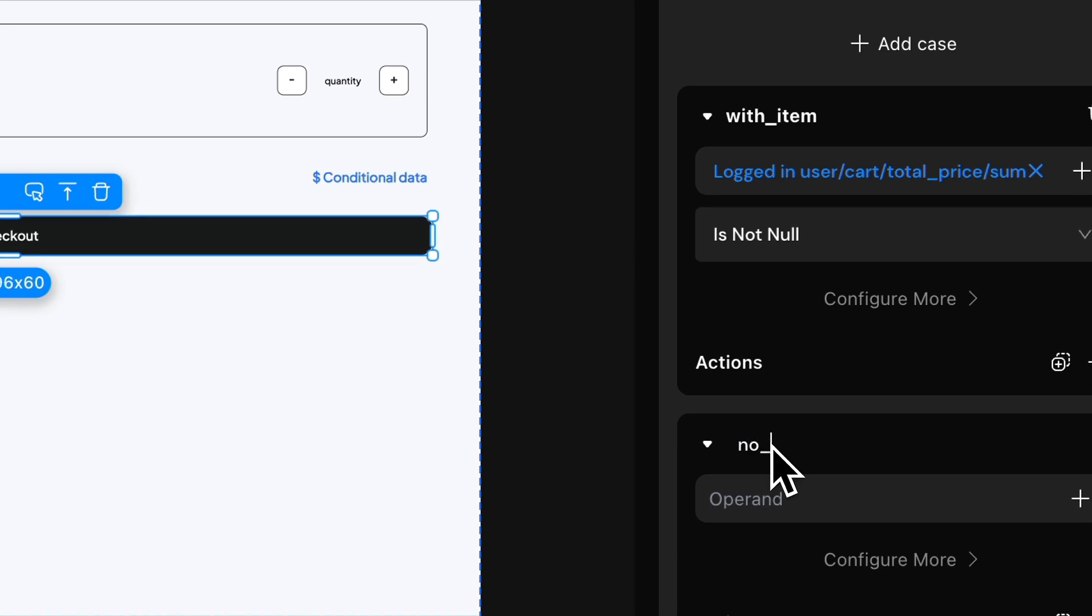
text(item)
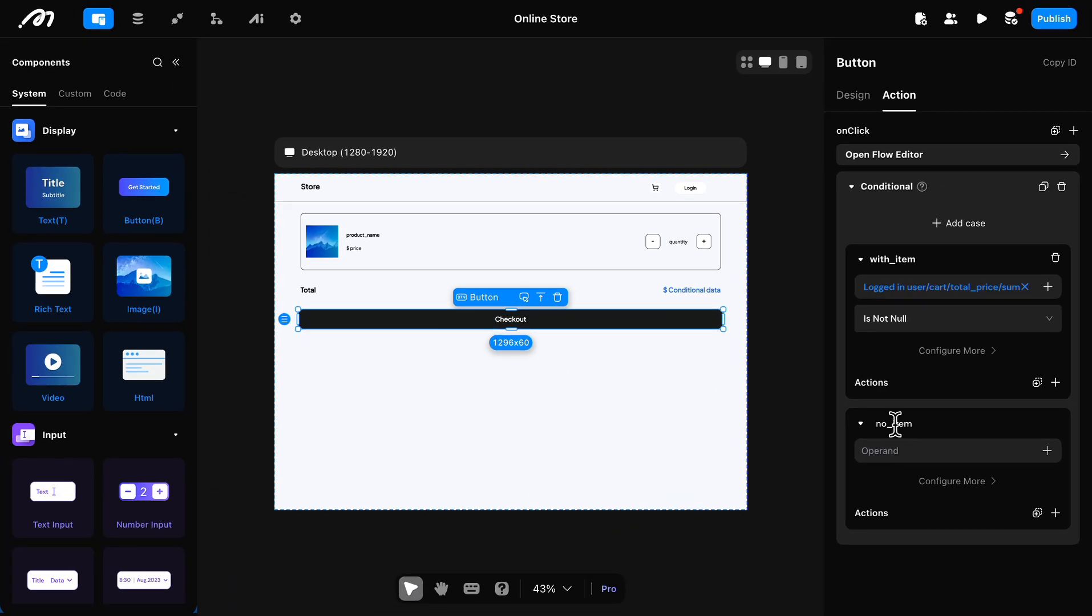
Step: Add a Show Toast action to the no_item case with the title "Your shopping cart is empty."
click(1056, 513)
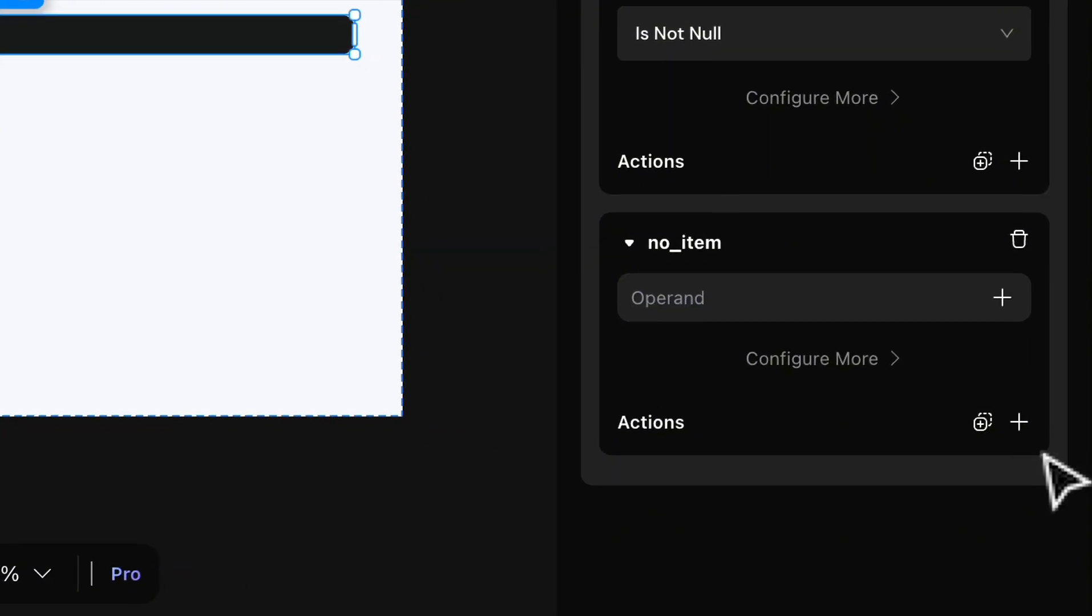
click(1019, 422)
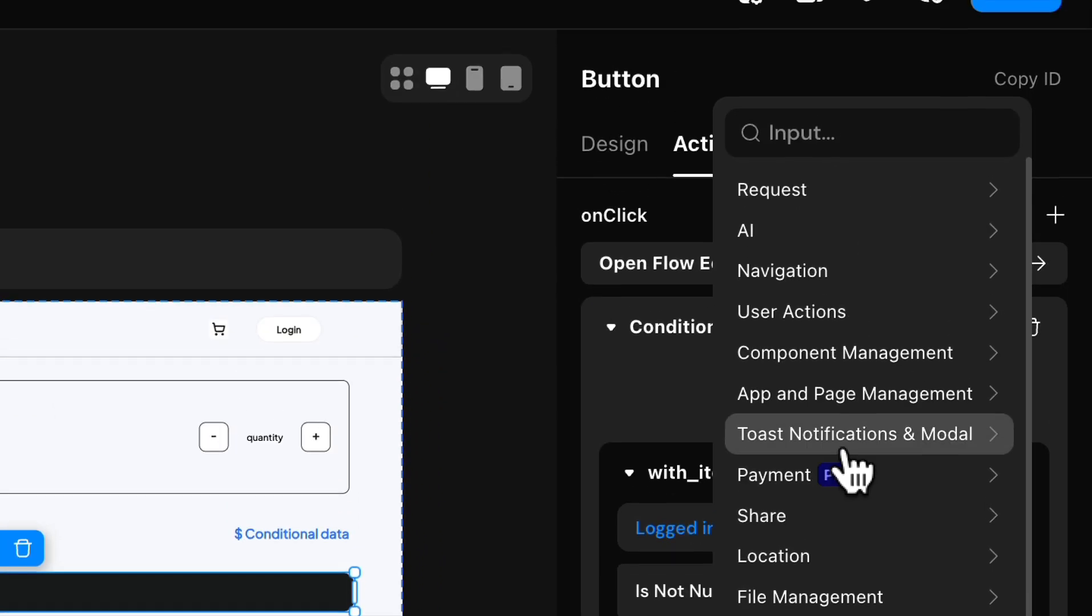
click(844, 446)
click(870, 231)
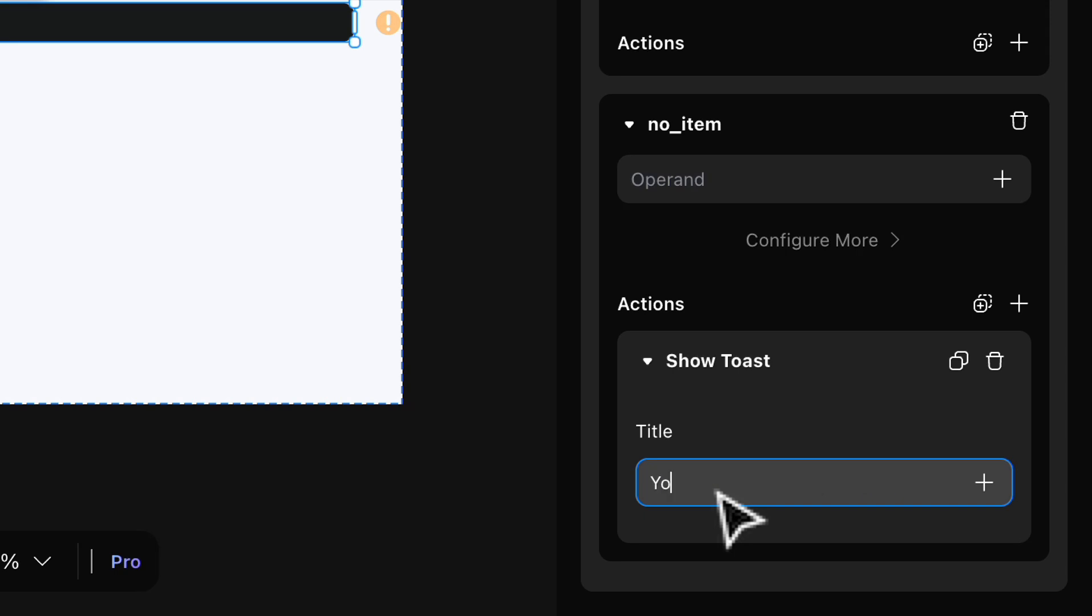
text(Your shopping car)
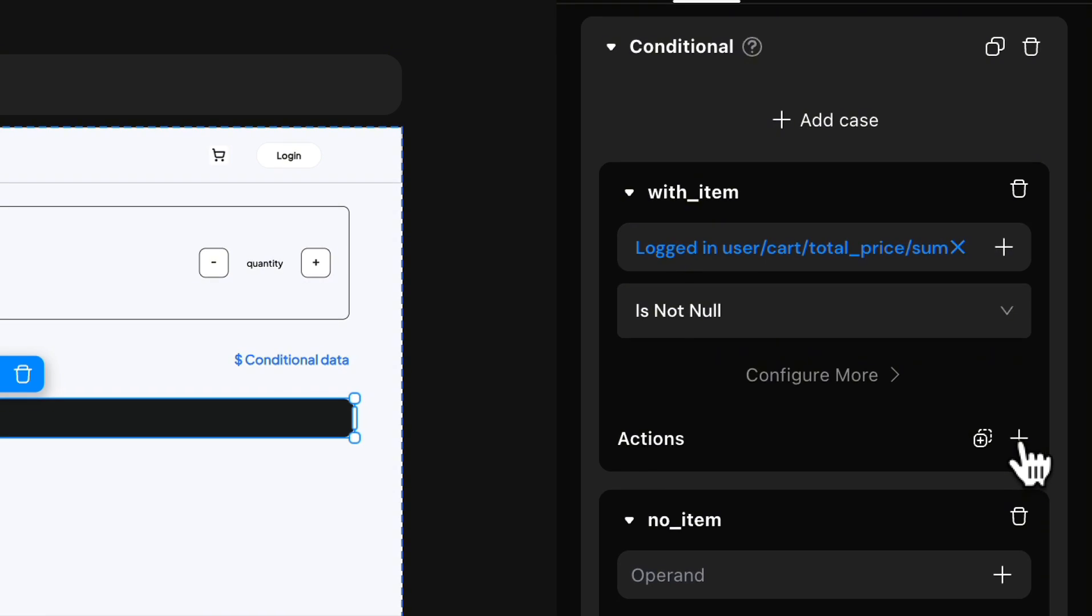
Step: Add an Insert order data mutation to the with_item case and set its status parameter to CREATED
click(1019, 443)
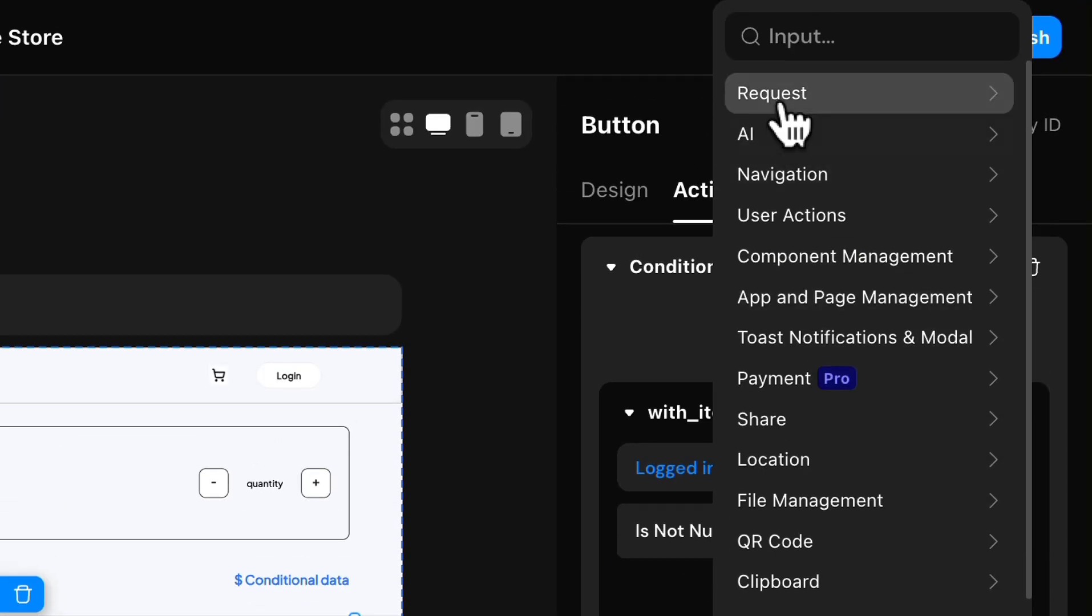
mouse_move(781, 111)
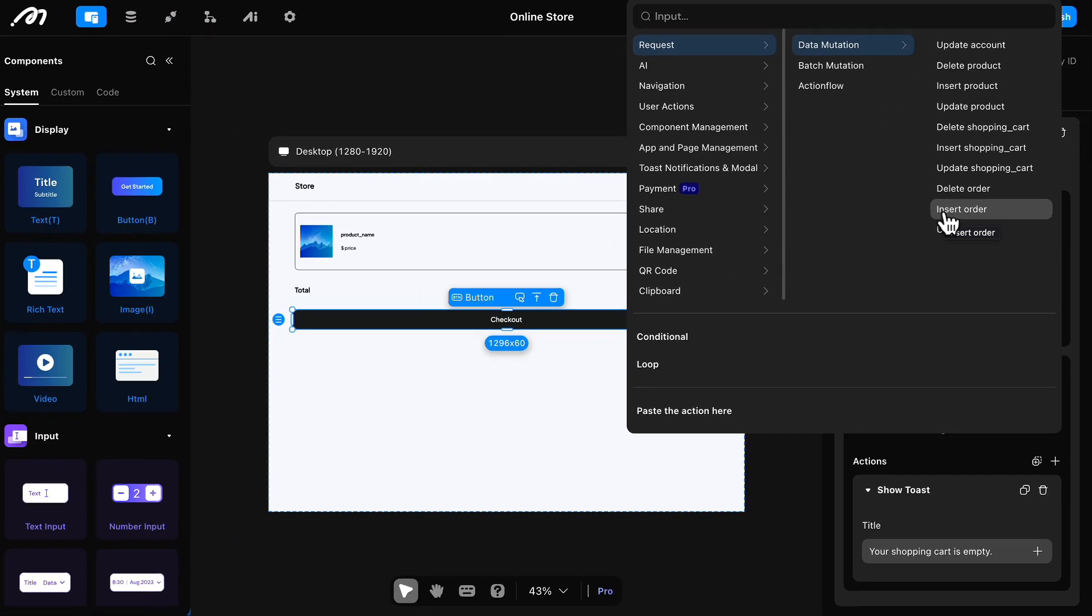
click(805, 154)
scroll(759, 161, down, 5)
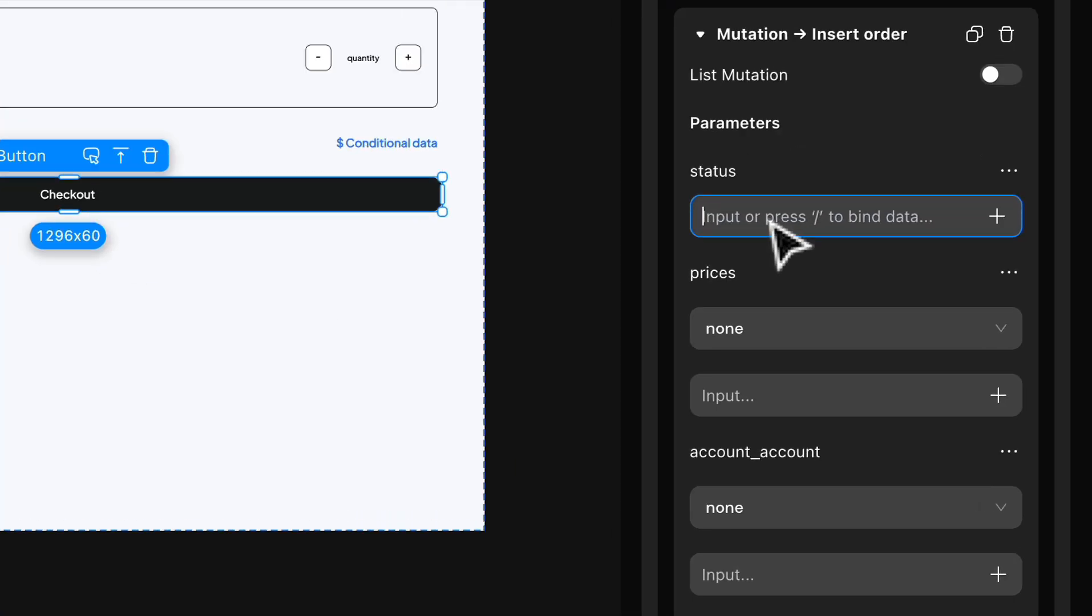
text(CREATED)
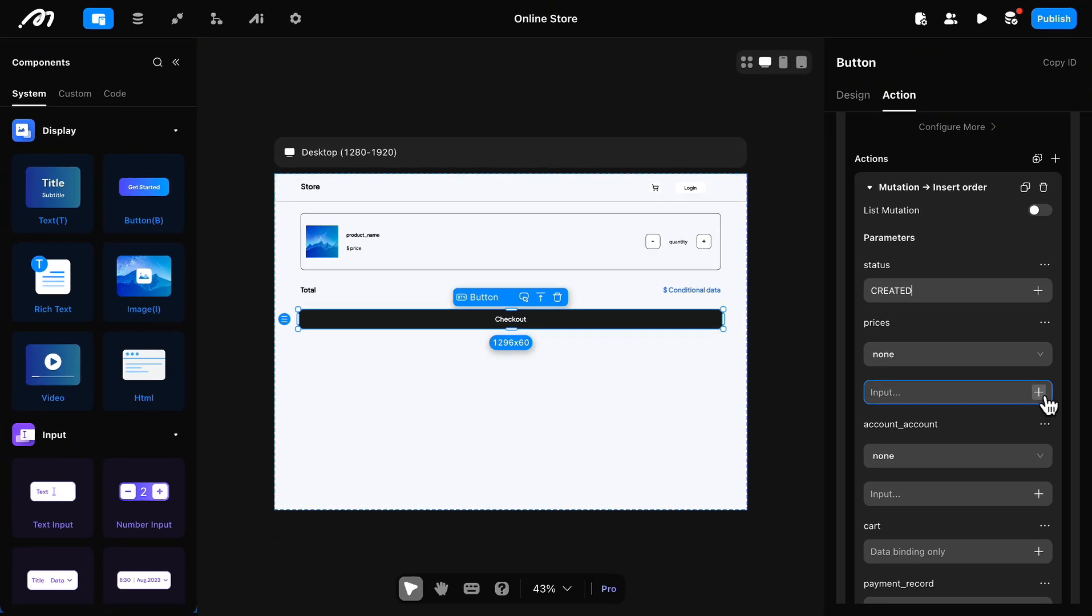
Step: Bind the Insert order mutation's prices parameter to the sum of total_price in the logged in user's cart
click(986, 383)
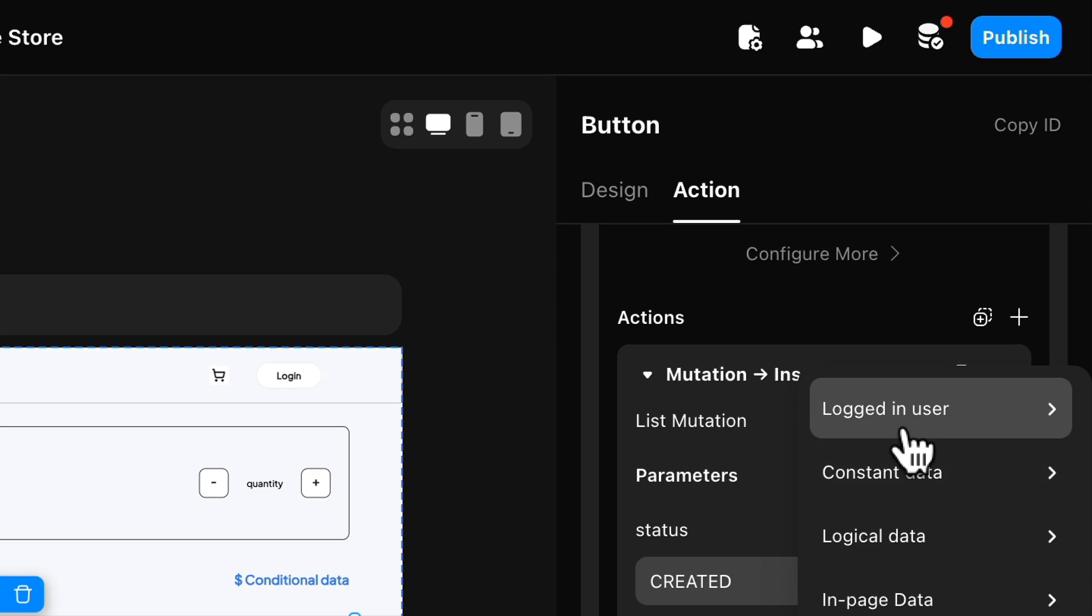
mouse_move(903, 430)
mouse_move(651, 460)
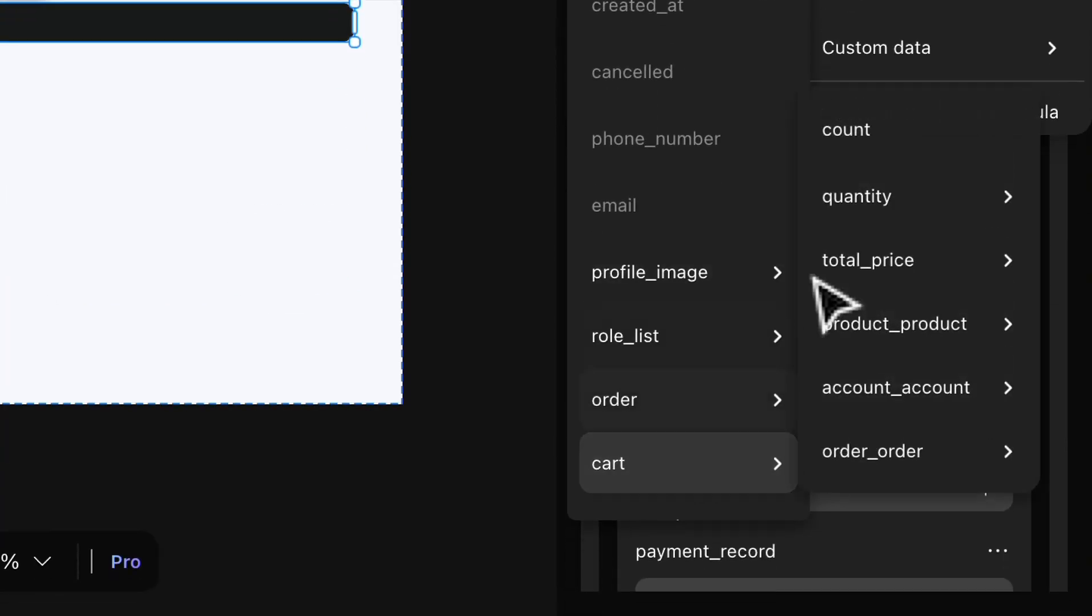
mouse_move(858, 256)
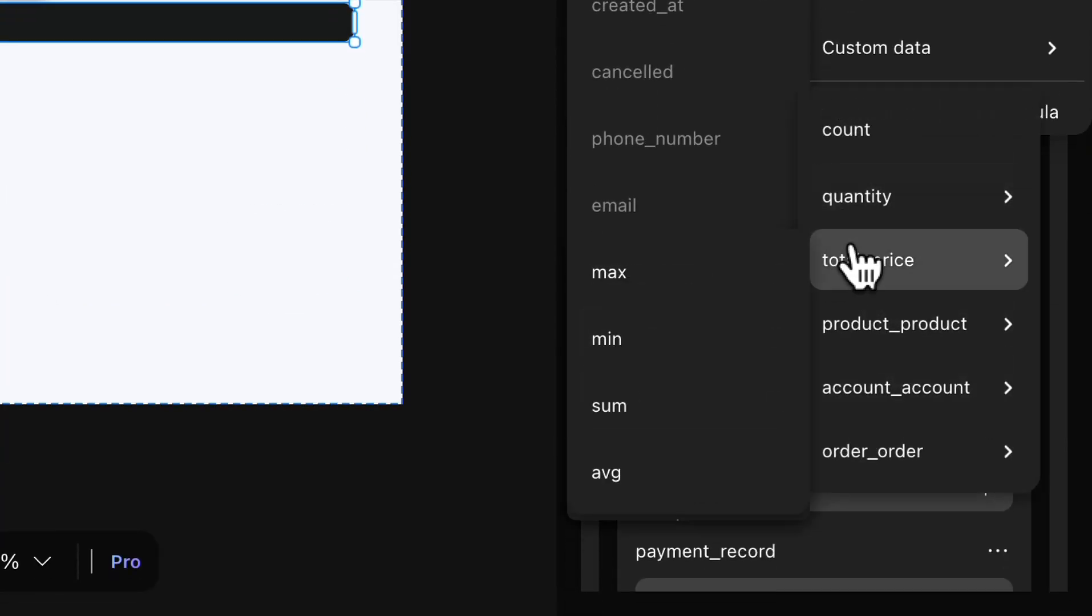
click(668, 403)
Step: Bind the Insert order mutation's account_account parameter to the logged in user's id
scroll(731, 256, down, 2)
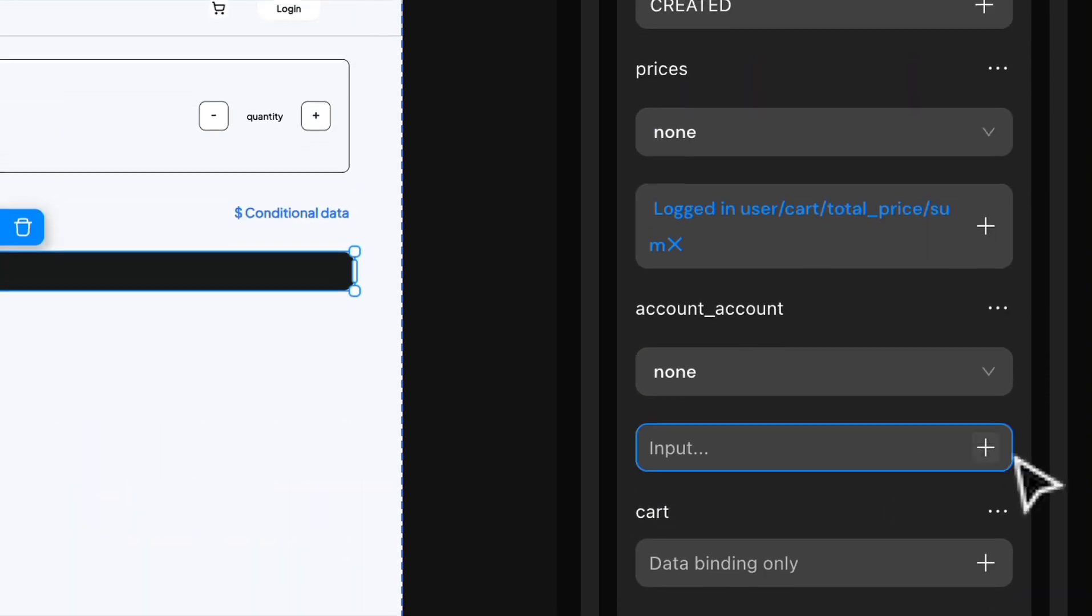
click(986, 447)
mouse_move(858, 126)
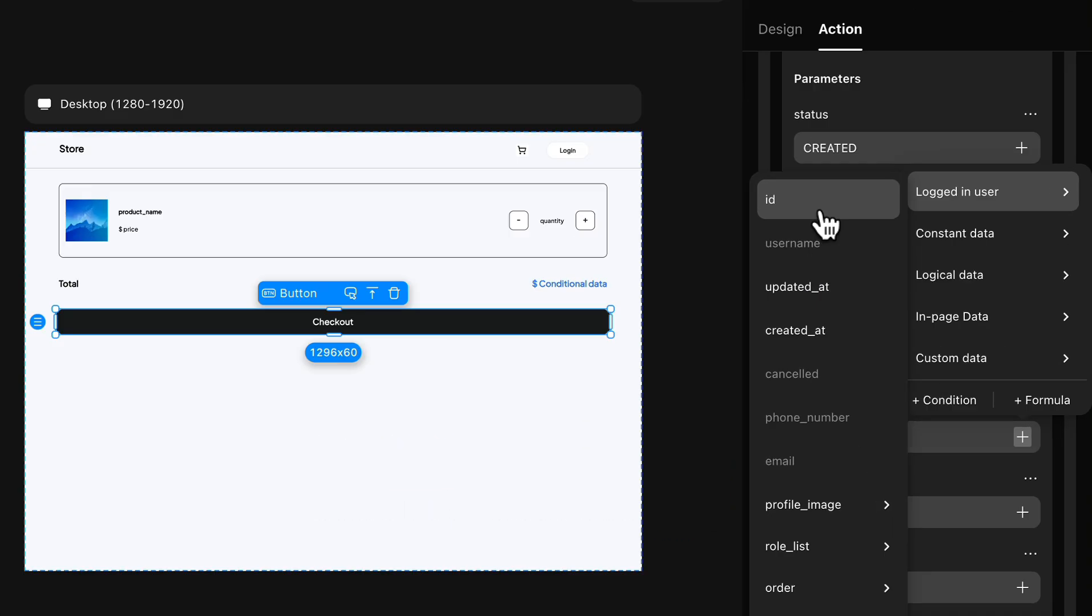
click(677, 160)
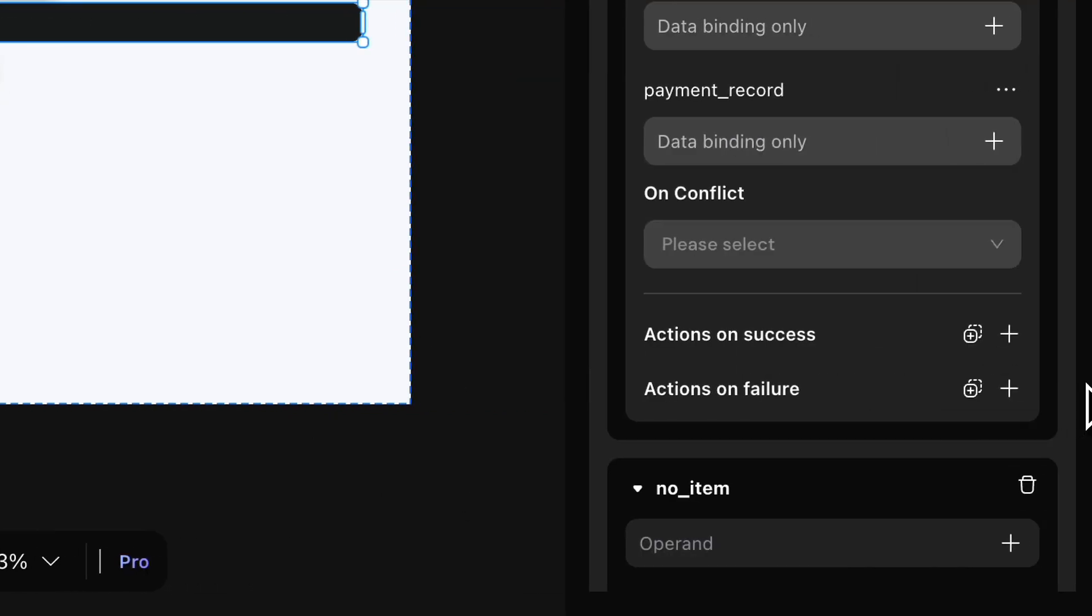
Step: Add an Update shopping_cart data mutation as the success action of the Insert order mutation
click(1002, 337)
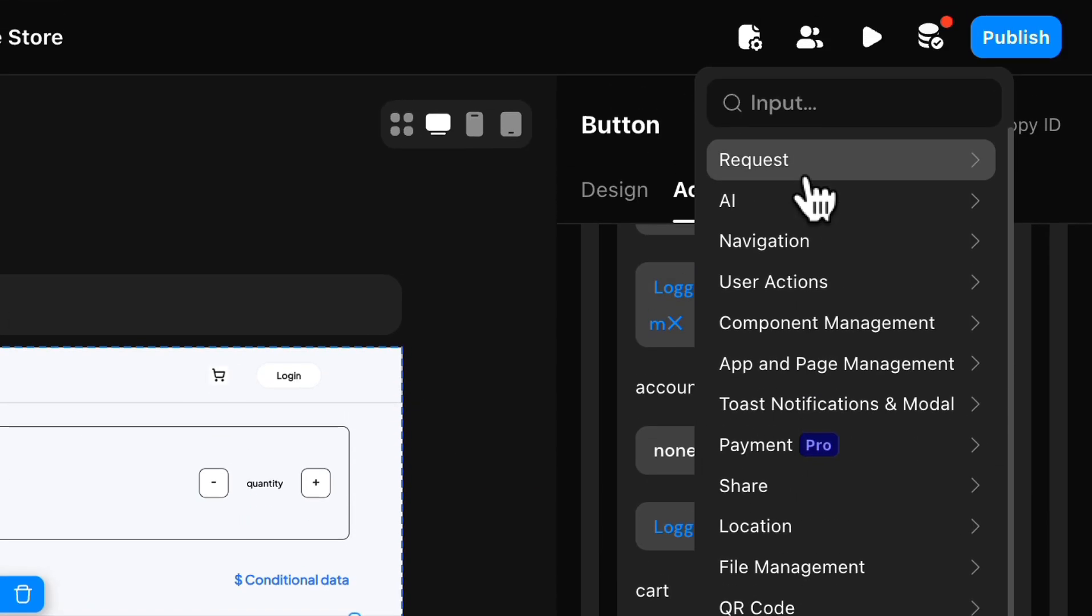
click(805, 174)
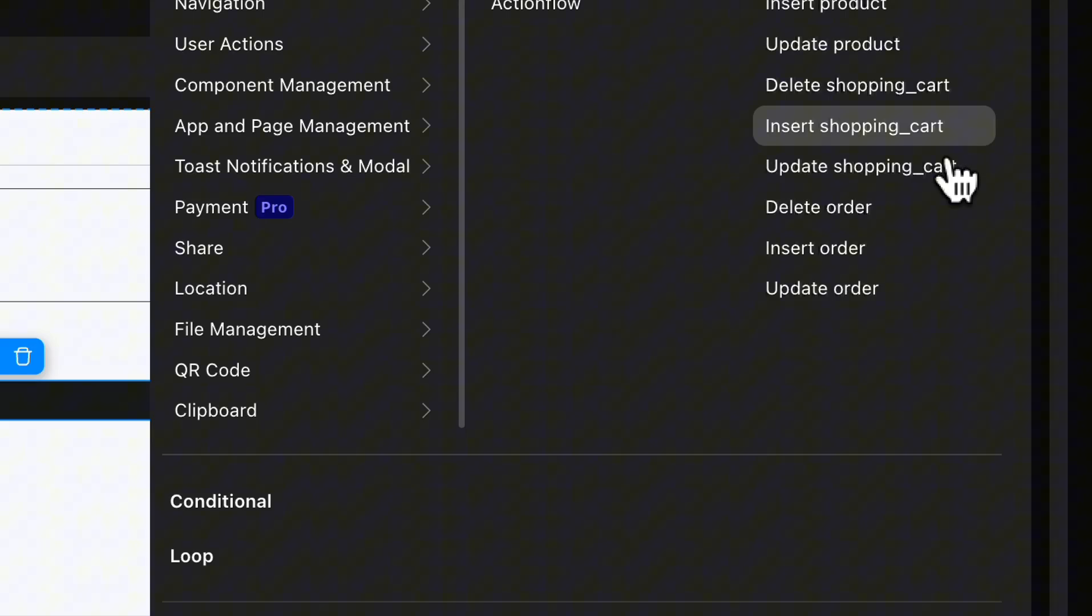
click(940, 404)
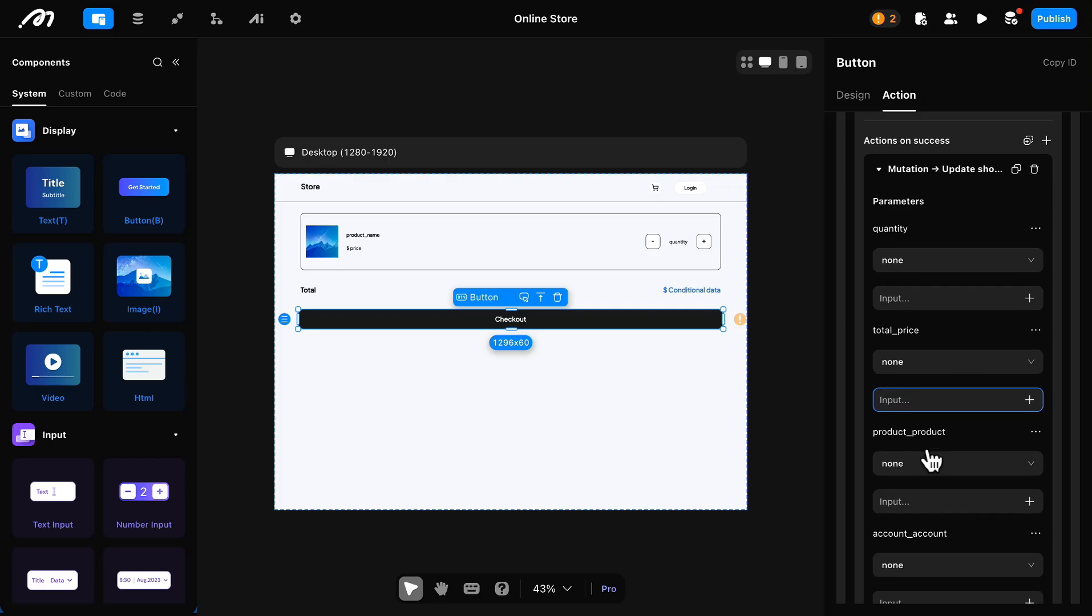
Step: Bind the shopping cart update's order_order parameter to the id from the Insert order result data
scroll(932, 461, down, 1)
scroll(935, 485, down, 5)
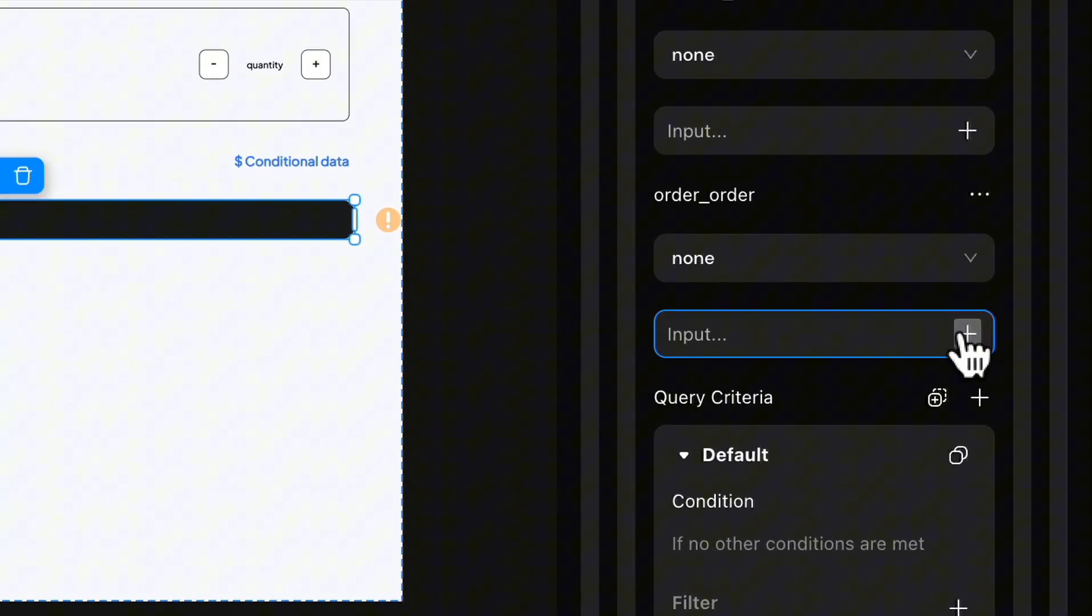
click(968, 333)
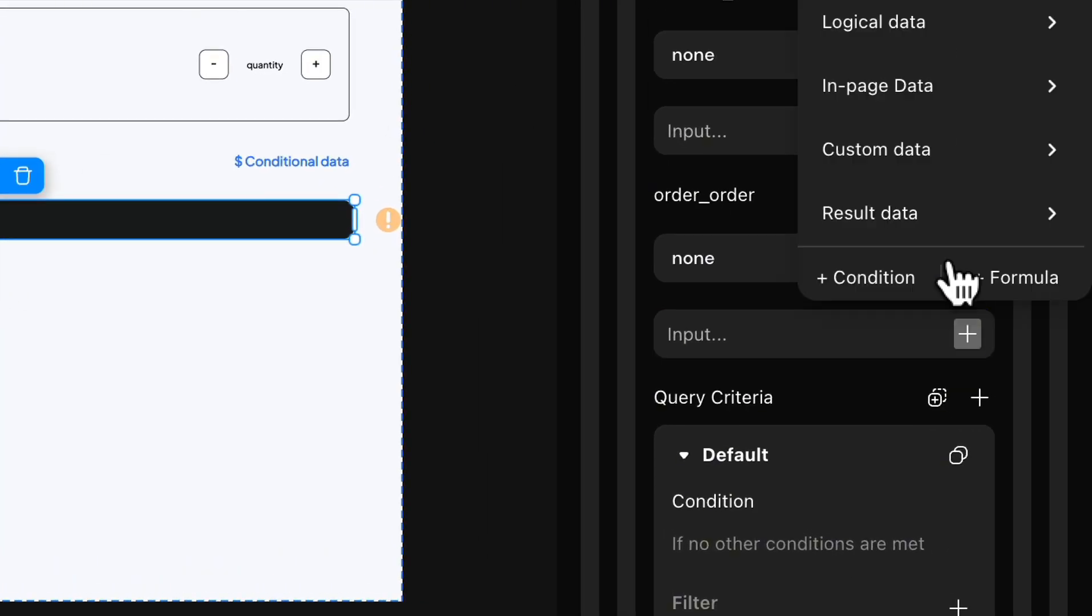
mouse_move(939, 232)
mouse_move(722, 232)
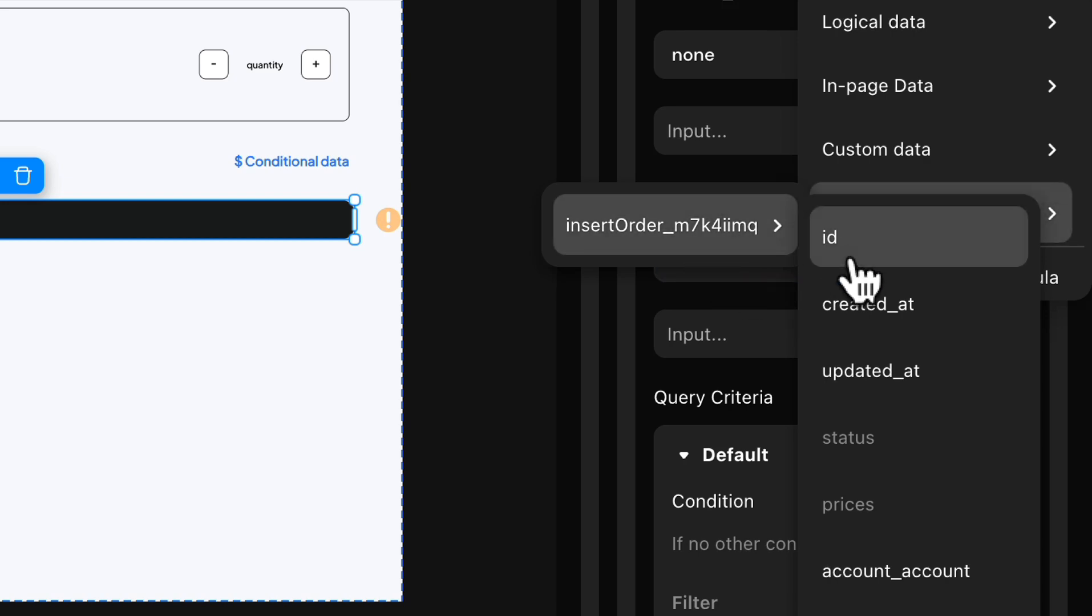
click(790, 243)
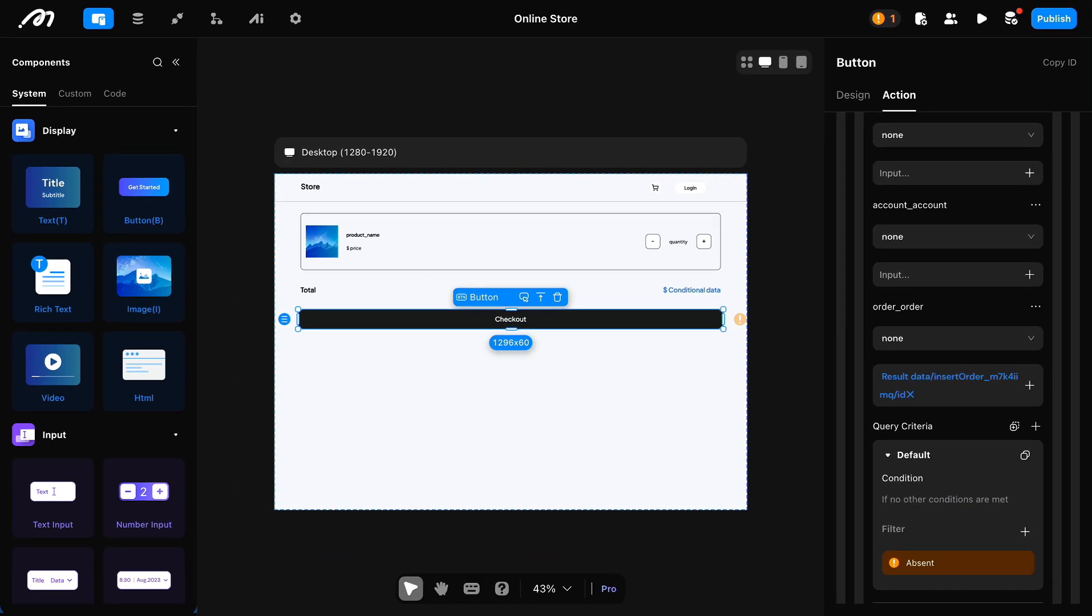
Step: Add a filter to the shopping cart update's default query criteria requiring account_account to equal the logged in user's id
scroll(931, 479, down, 3)
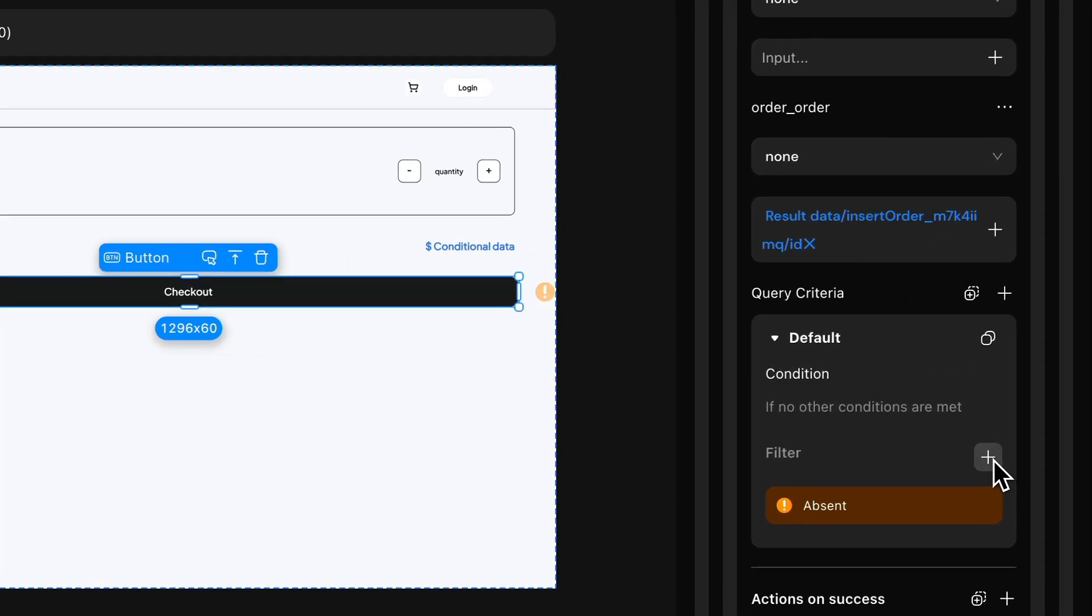
click(1026, 427)
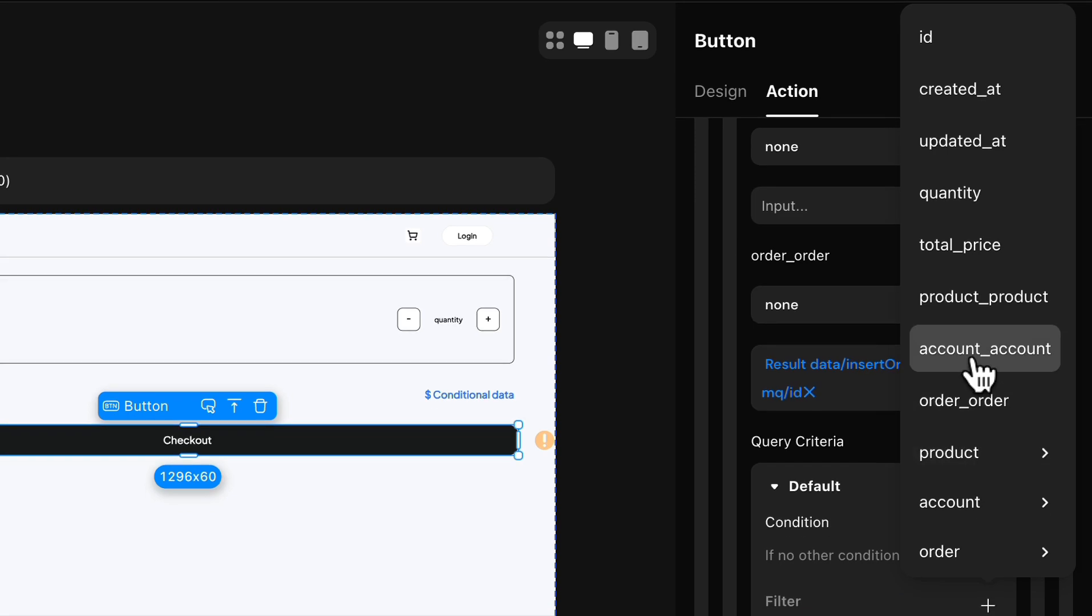
click(975, 362)
click(979, 458)
mouse_move(945, 450)
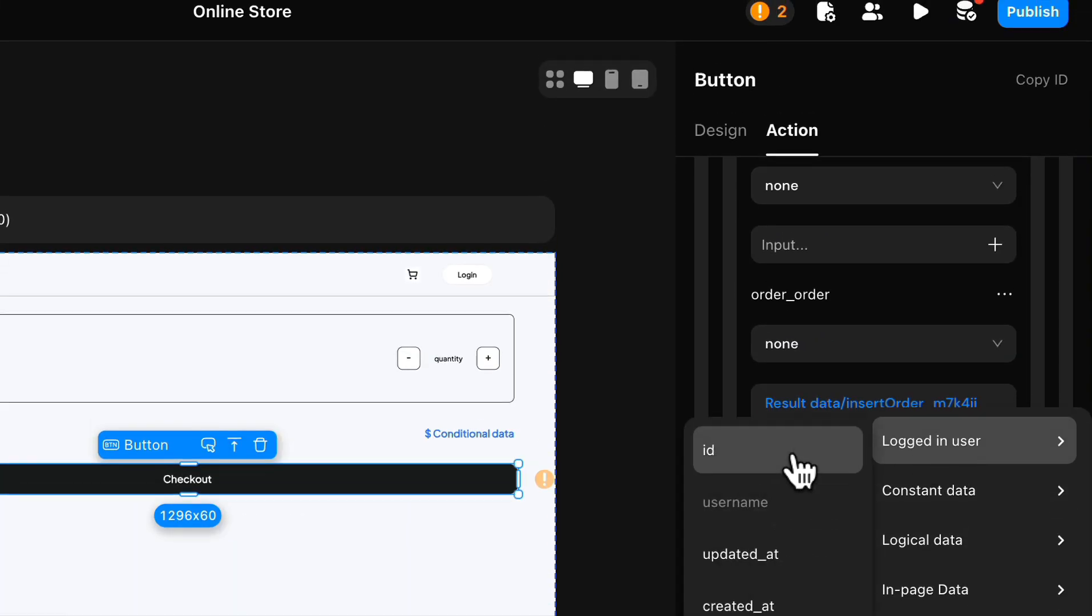
click(794, 456)
Step: Add a second filter condition to the shopping cart update requiring order_order to be Is Null
click(906, 516)
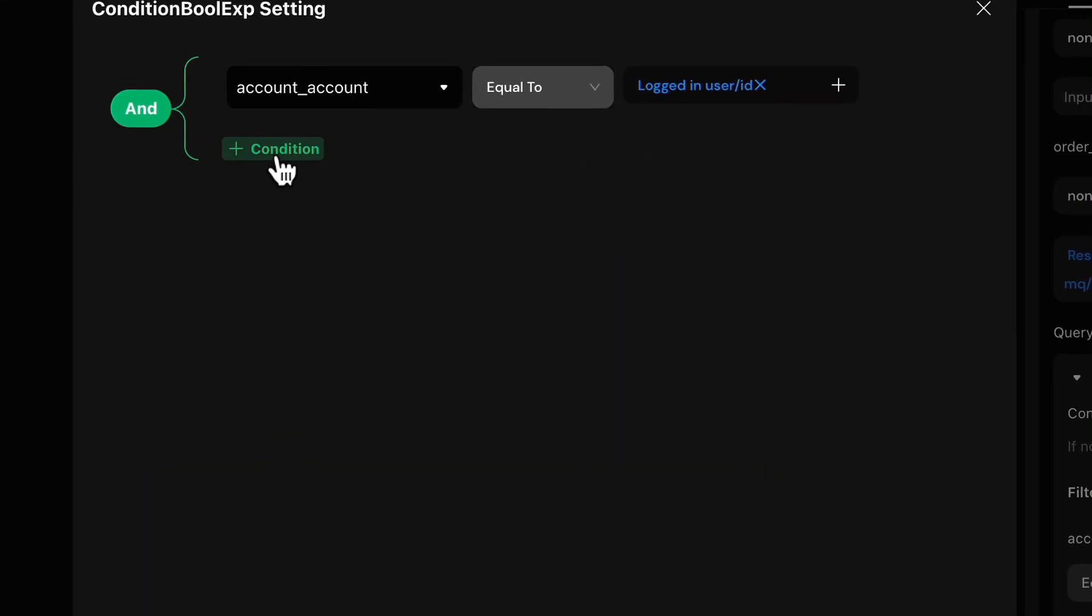
click(277, 162)
click(280, 593)
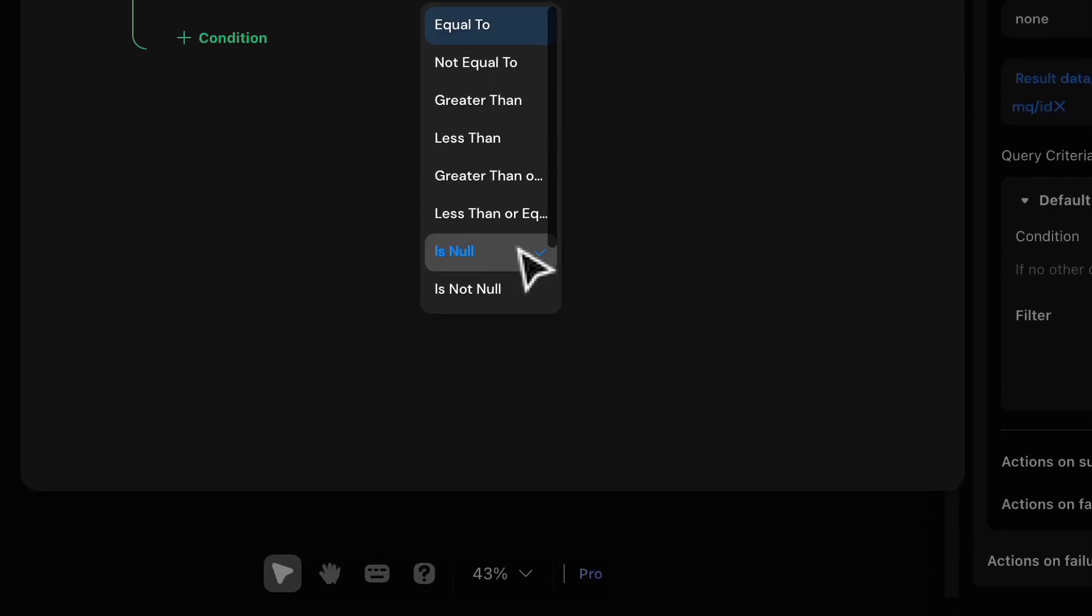
click(454, 548)
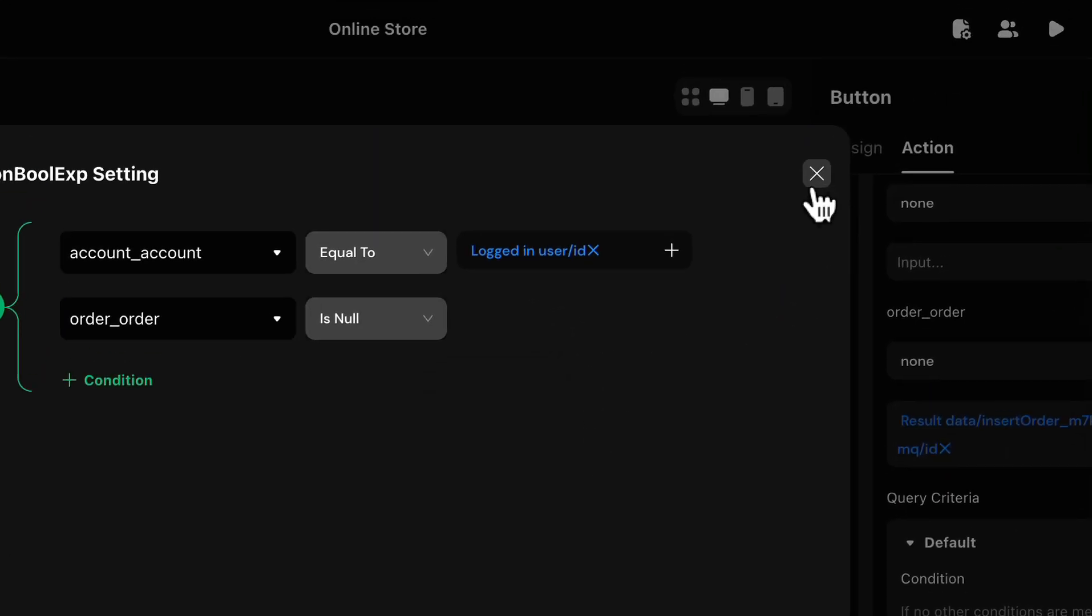
click(815, 183)
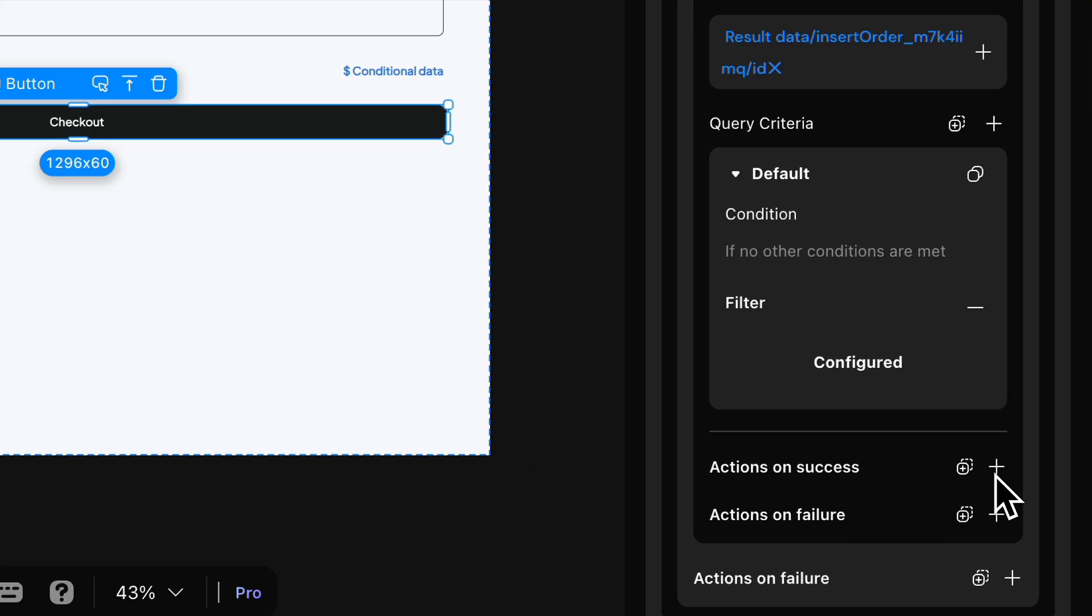
Step: Add a Refresh action on success of the shopping cart update, targeting the shopping cart data
click(1042, 514)
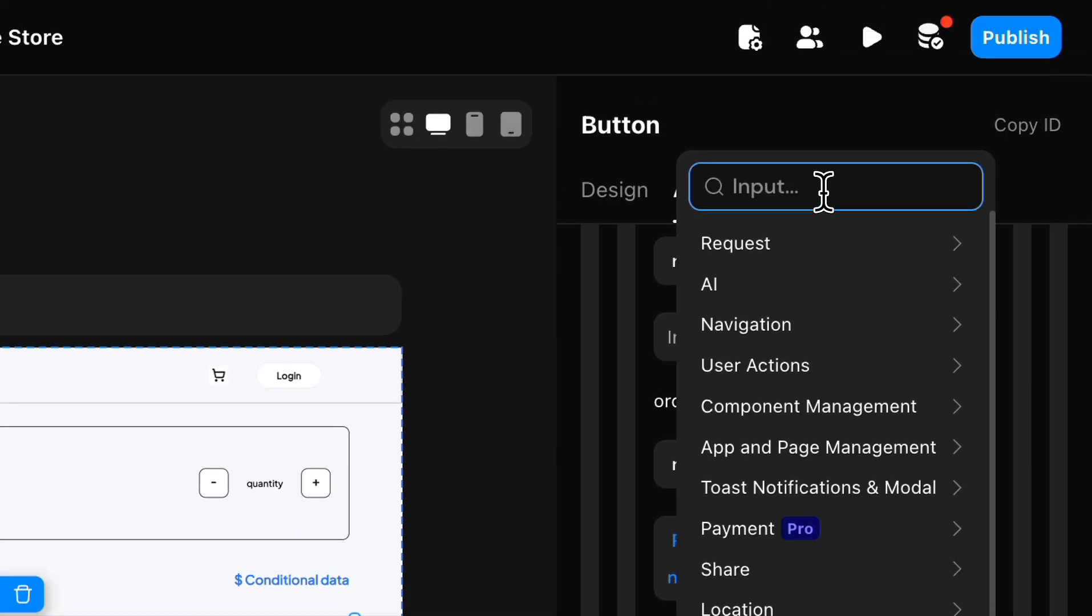
text(refre)
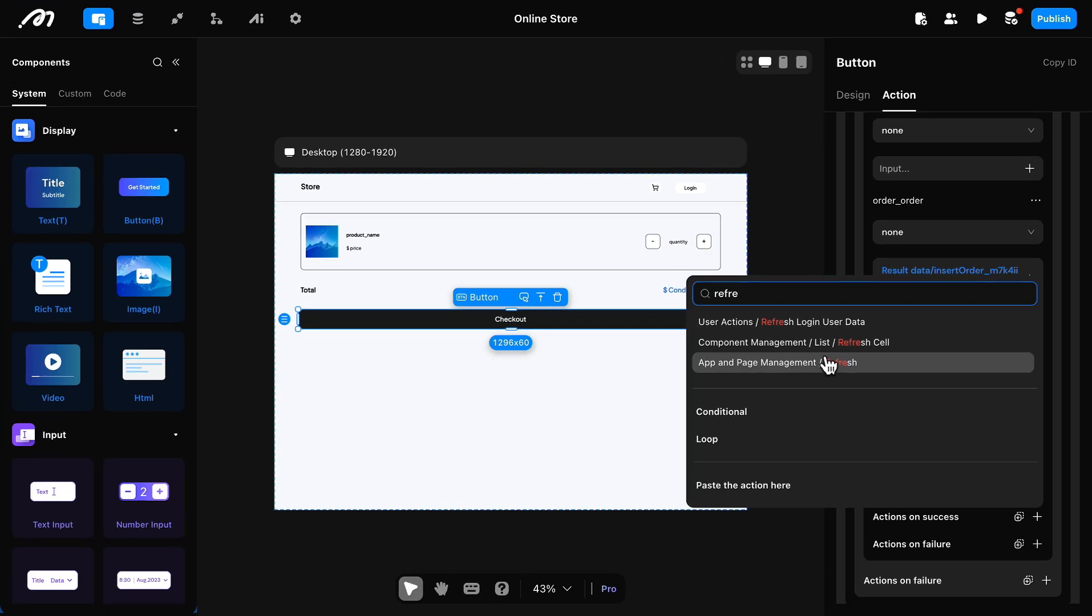
click(824, 364)
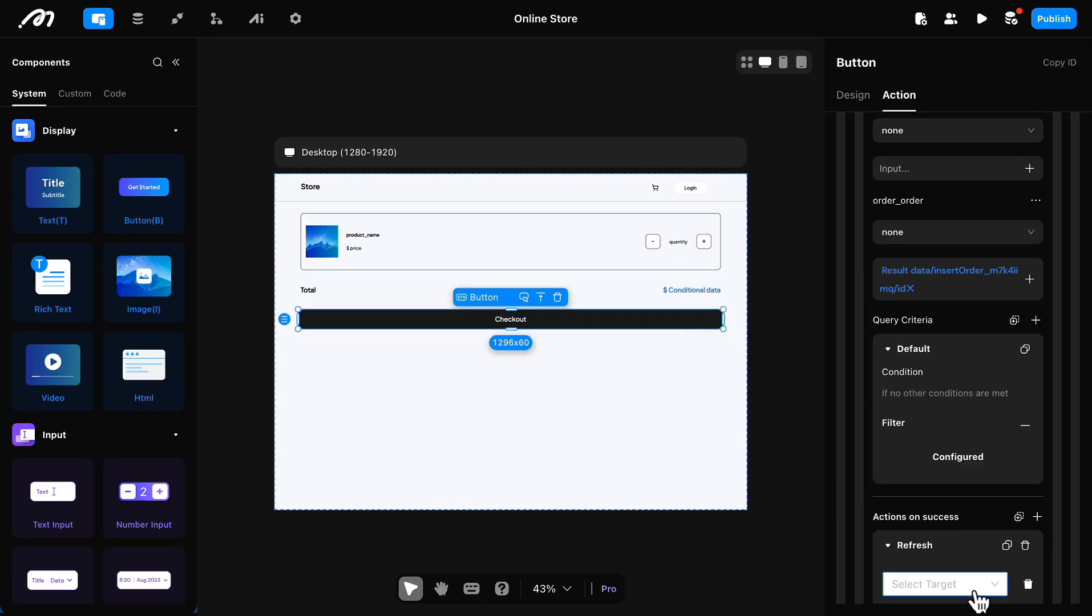
click(975, 588)
click(936, 480)
click(1027, 378)
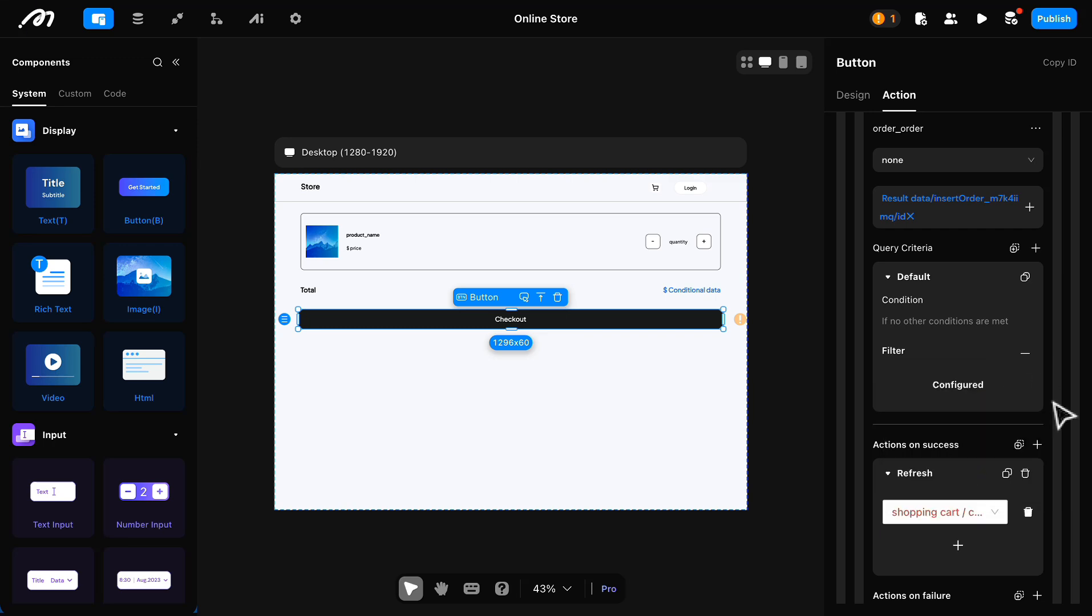
Step: Add a Refresh Login User Data action on success of the shopping cart update
scroll(970, 529, down, 2)
click(1038, 381)
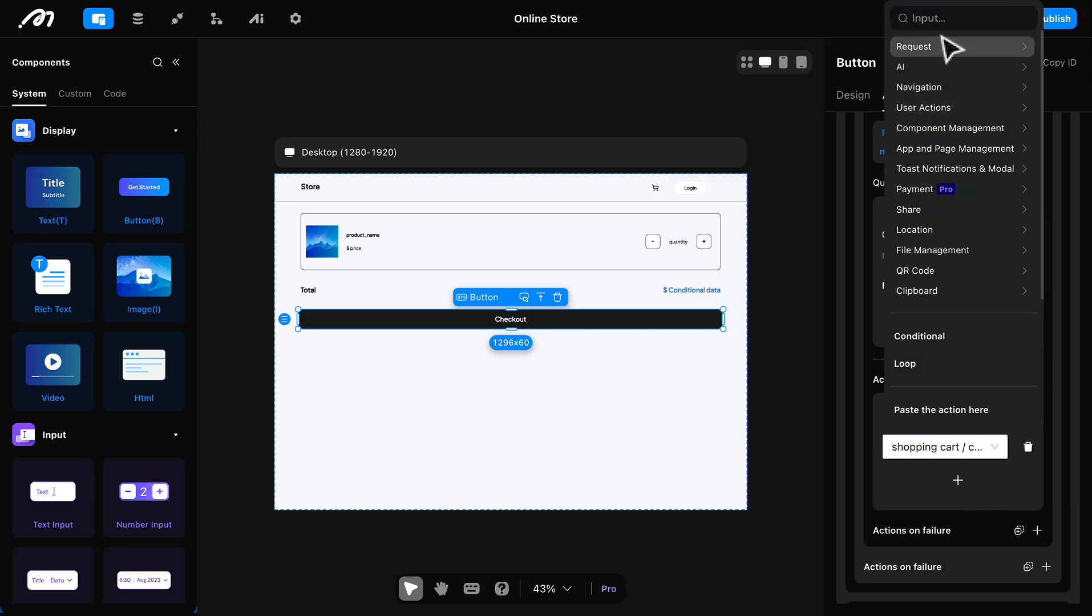
text(refre)
click(865, 184)
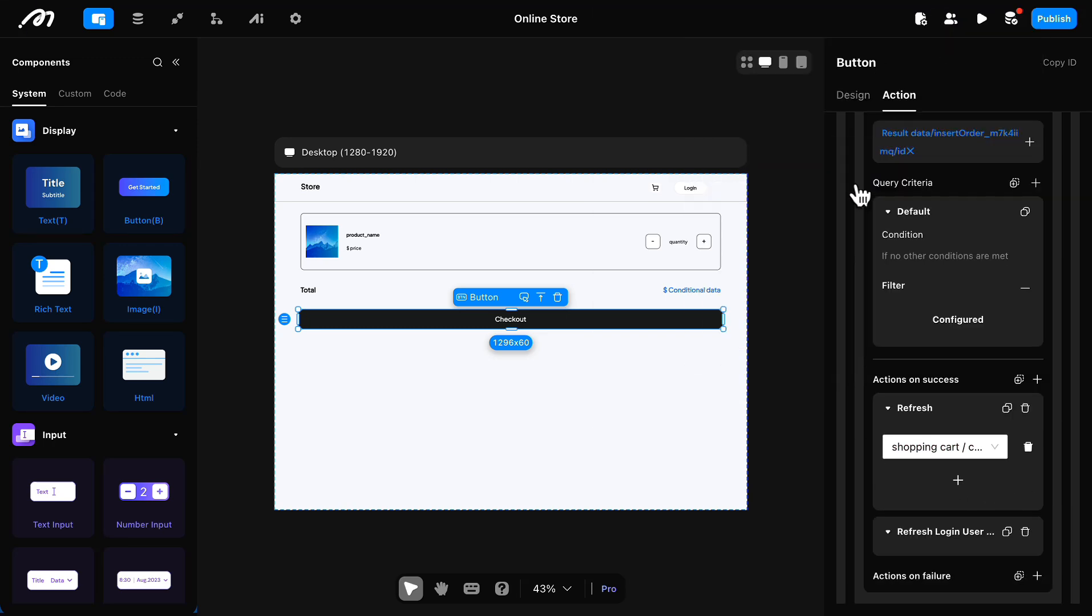
Step: Add a Stripe payment action to the shopping cart update's success actions
scroll(956, 407, down, 4)
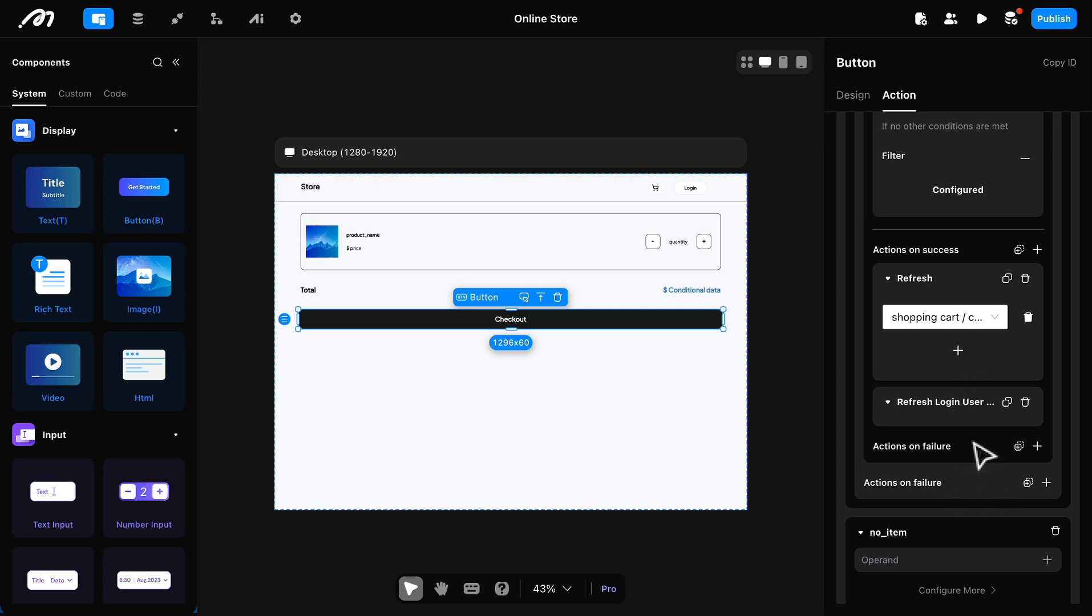
click(1037, 251)
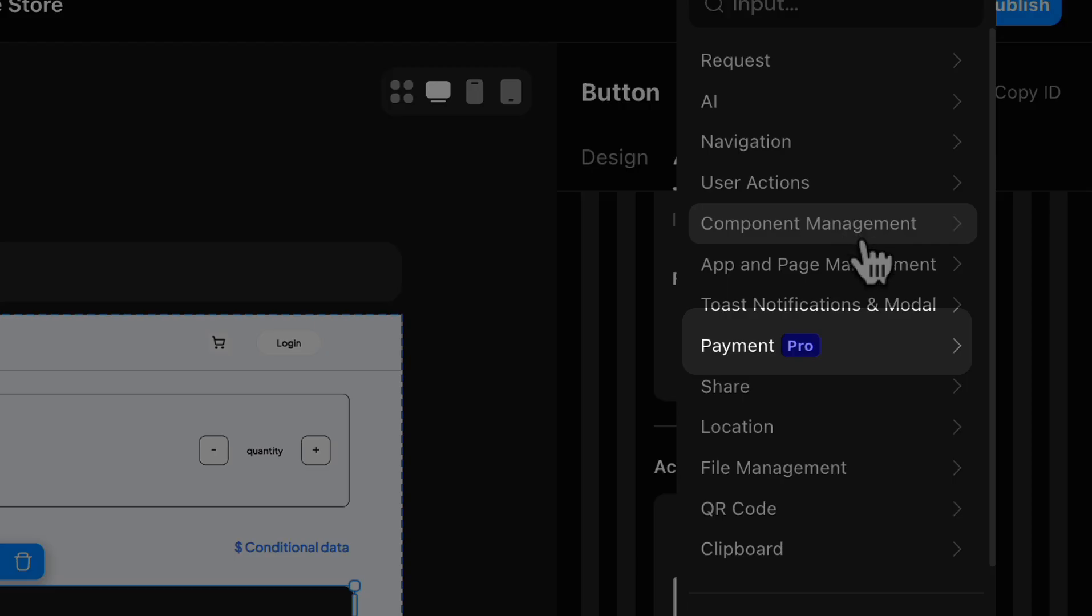
click(853, 351)
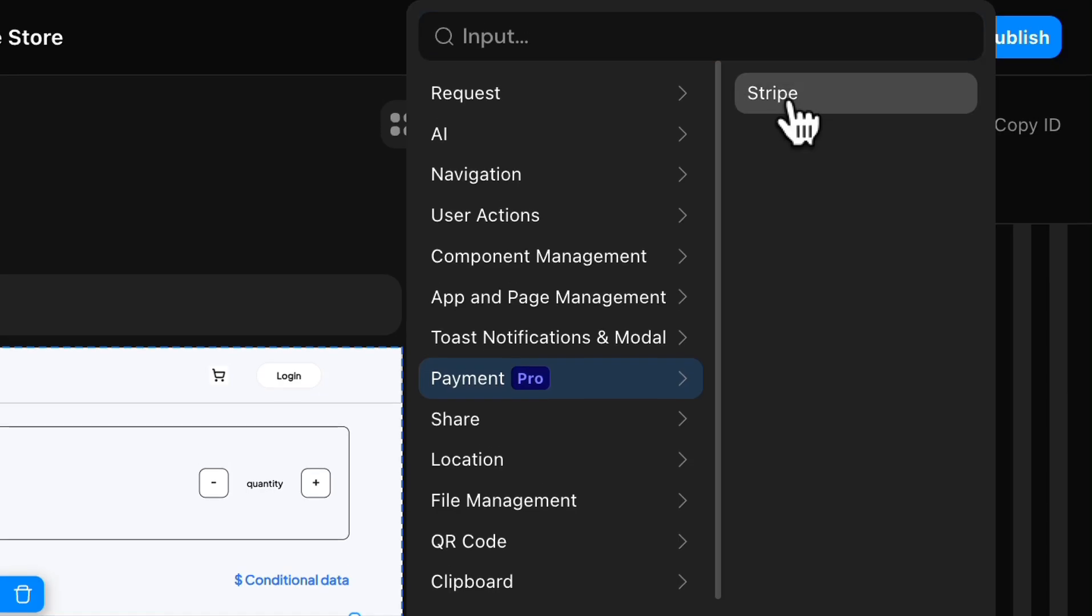
click(789, 106)
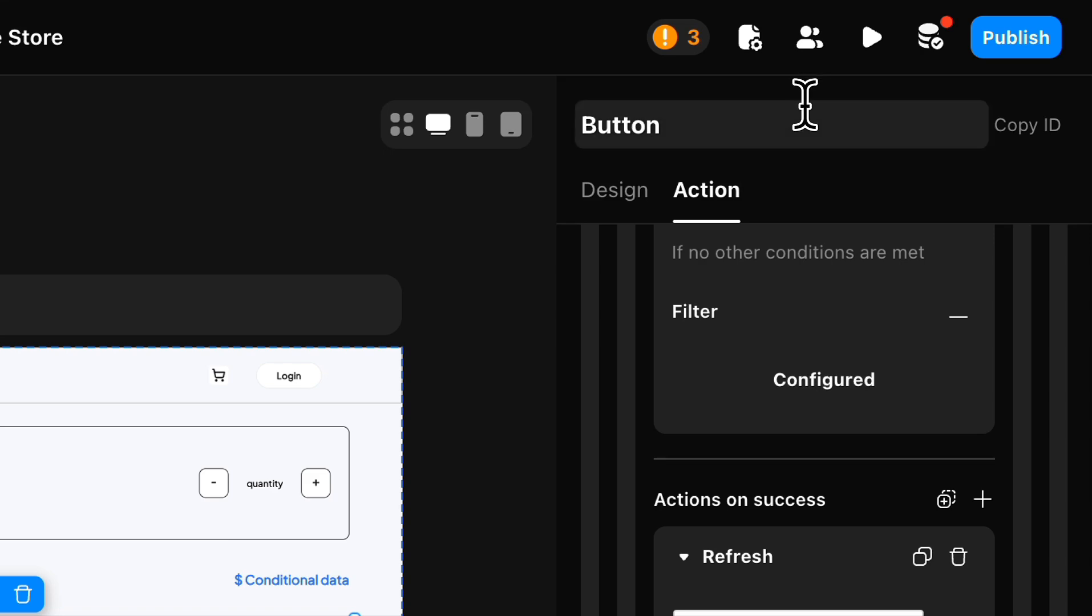
Step: Bind the Stripe payment's Order ID to the id from the Insert order result data
scroll(792, 408, down, 3)
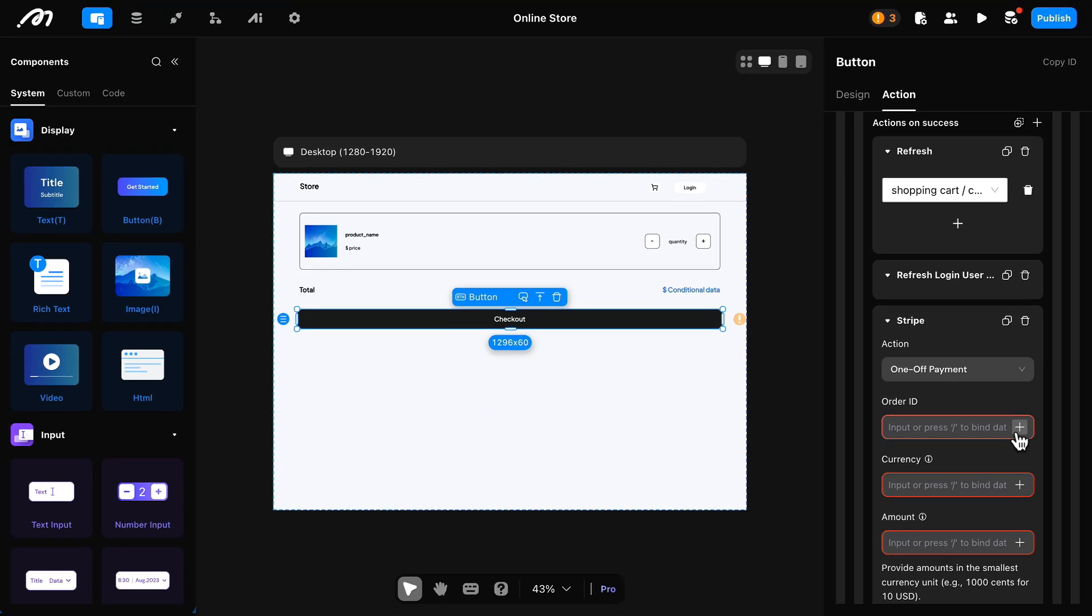
click(1019, 428)
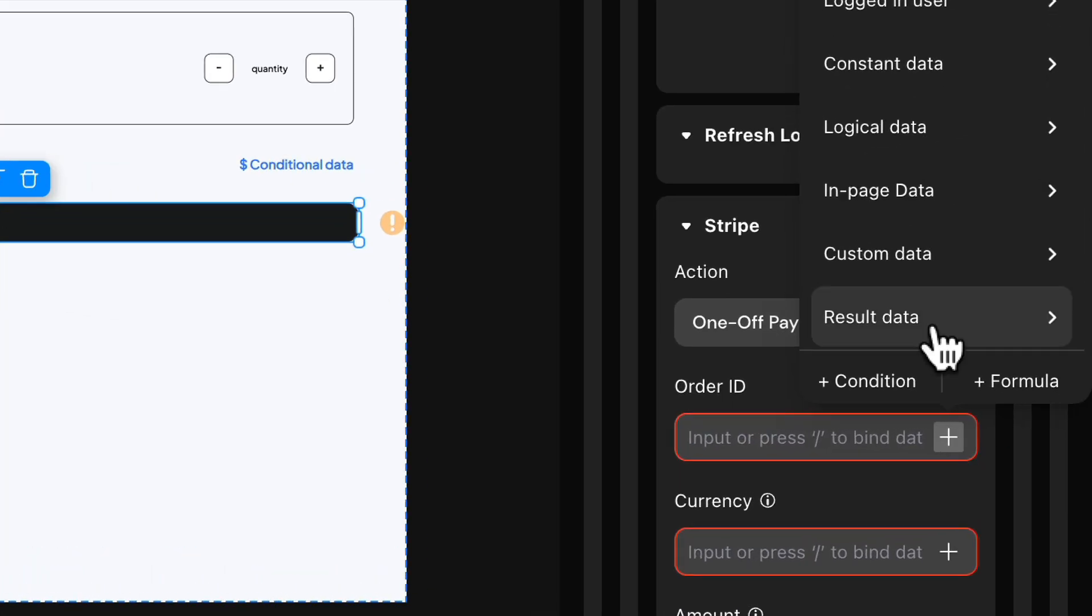
mouse_move(1014, 380)
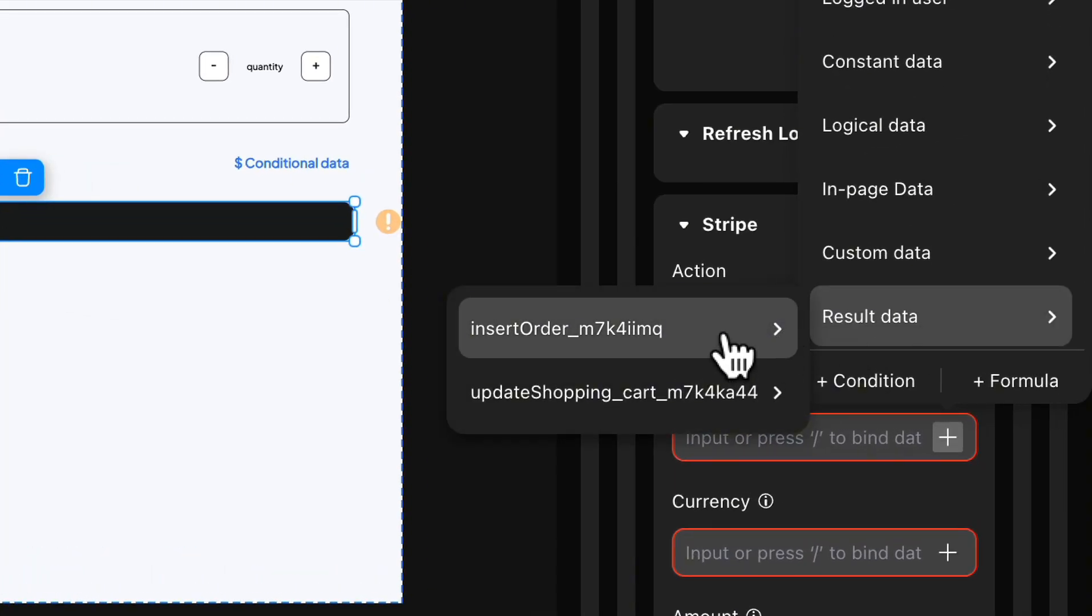
mouse_move(721, 333)
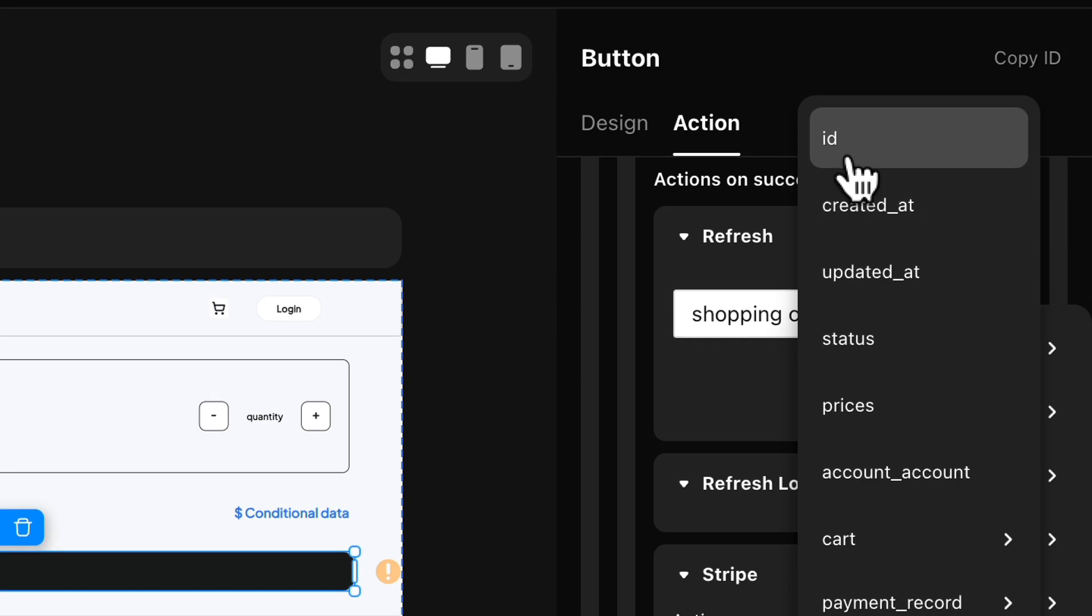
click(849, 163)
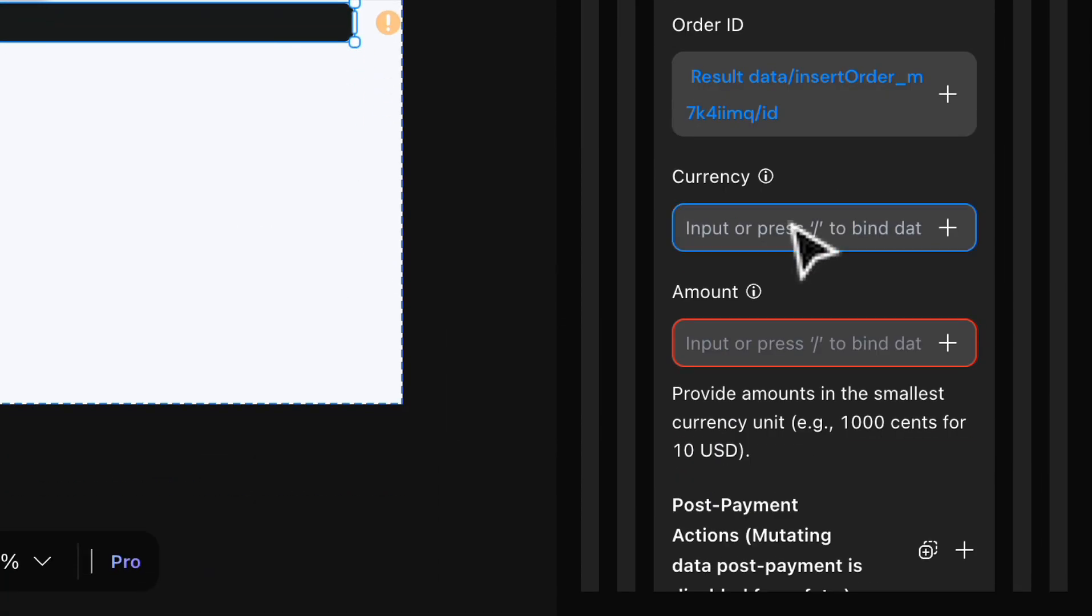
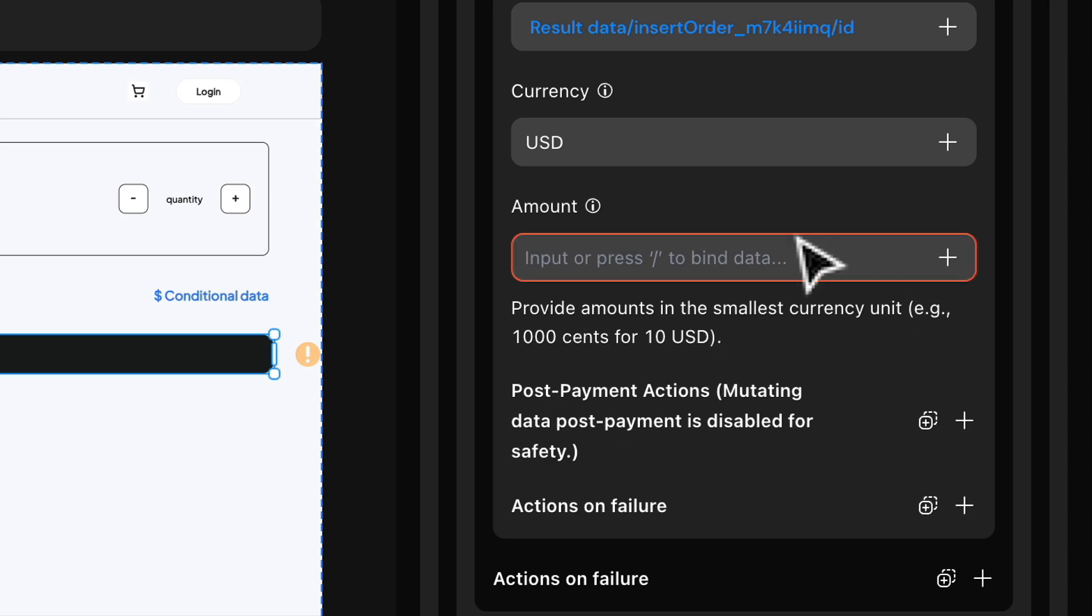
Step: Set the Stripe payment's Amount to a multiplication formula of 100 and the prices from the Insert order result data
click(947, 264)
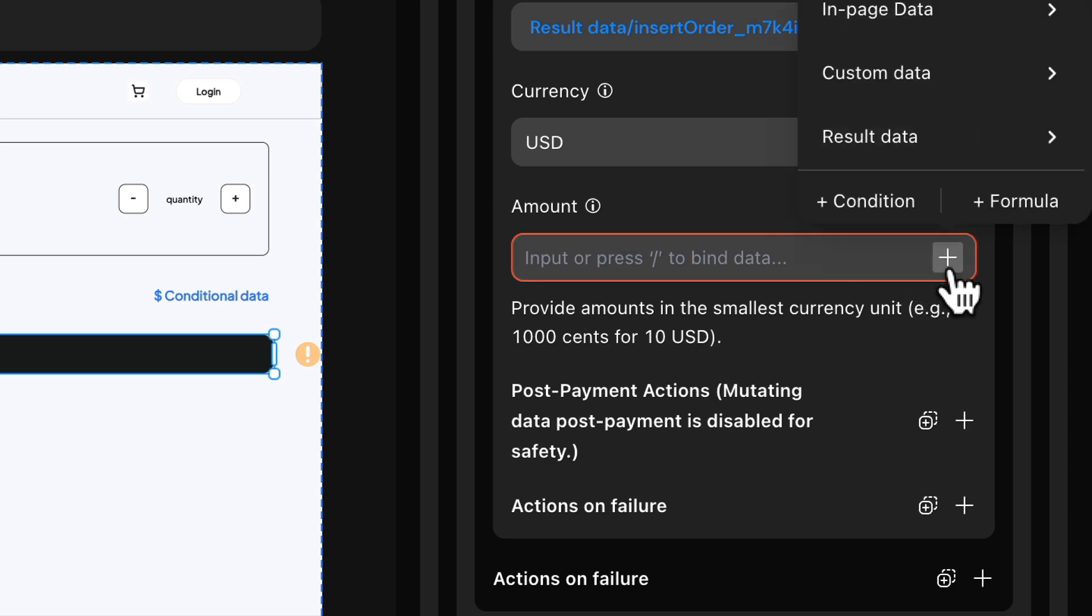
click(1004, 205)
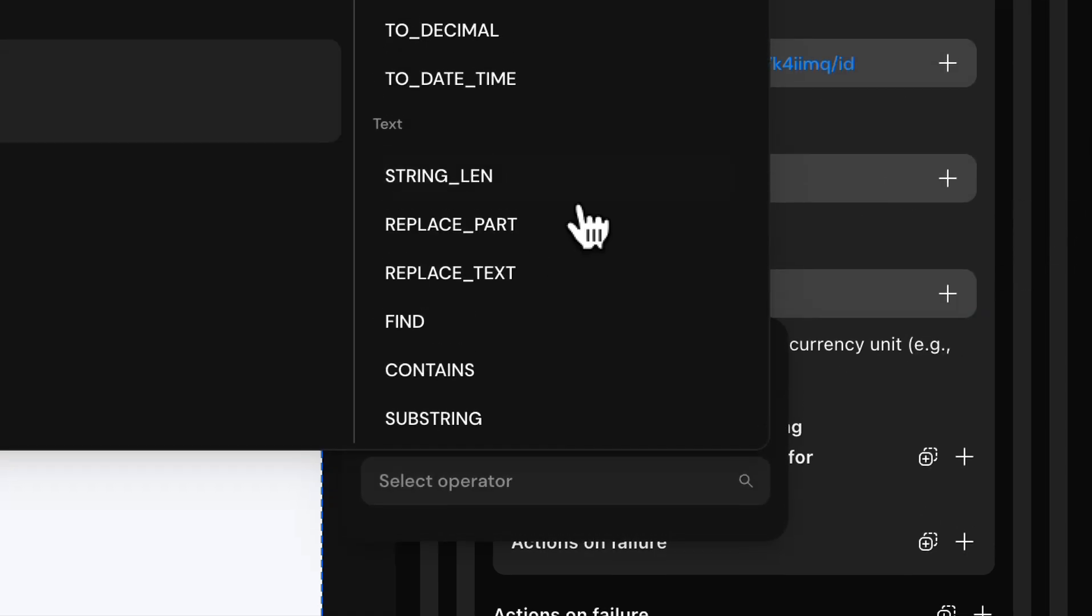
scroll(556, 219, down, 5)
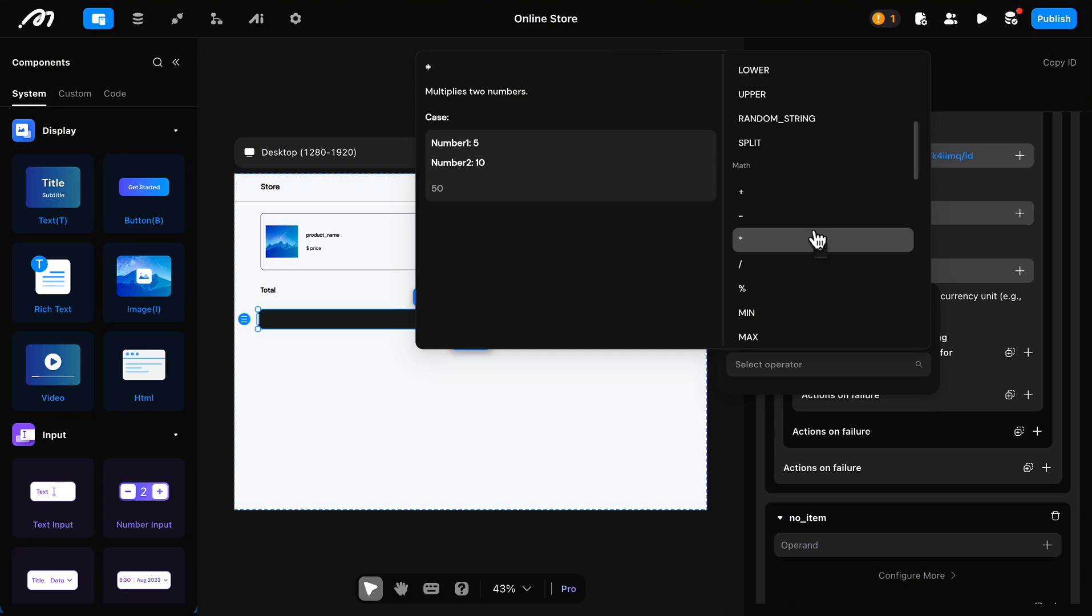
click(817, 240)
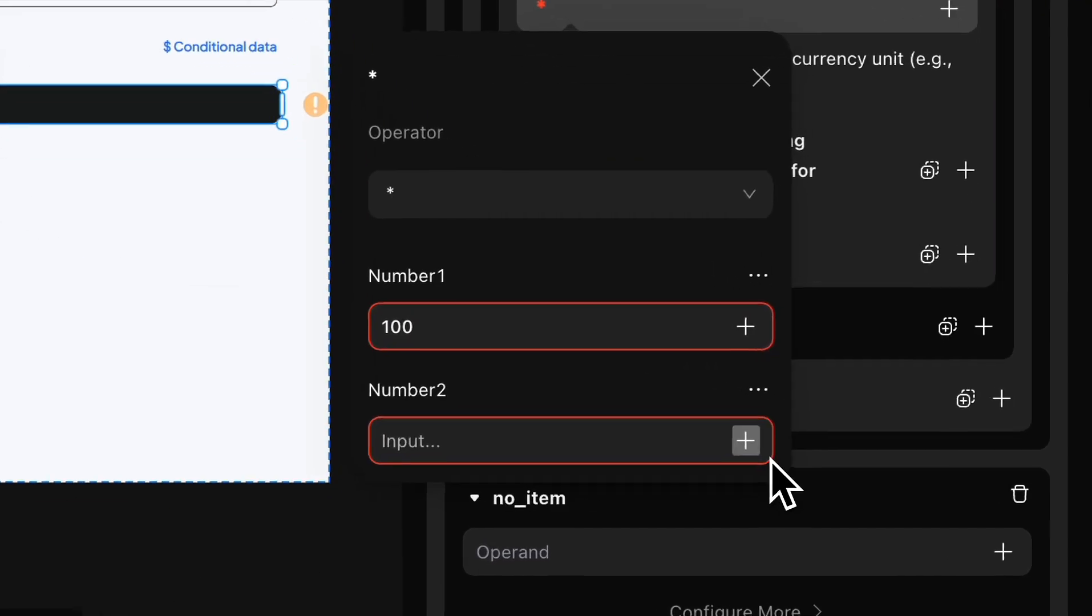
click(917, 489)
mouse_move(911, 438)
mouse_move(500, 345)
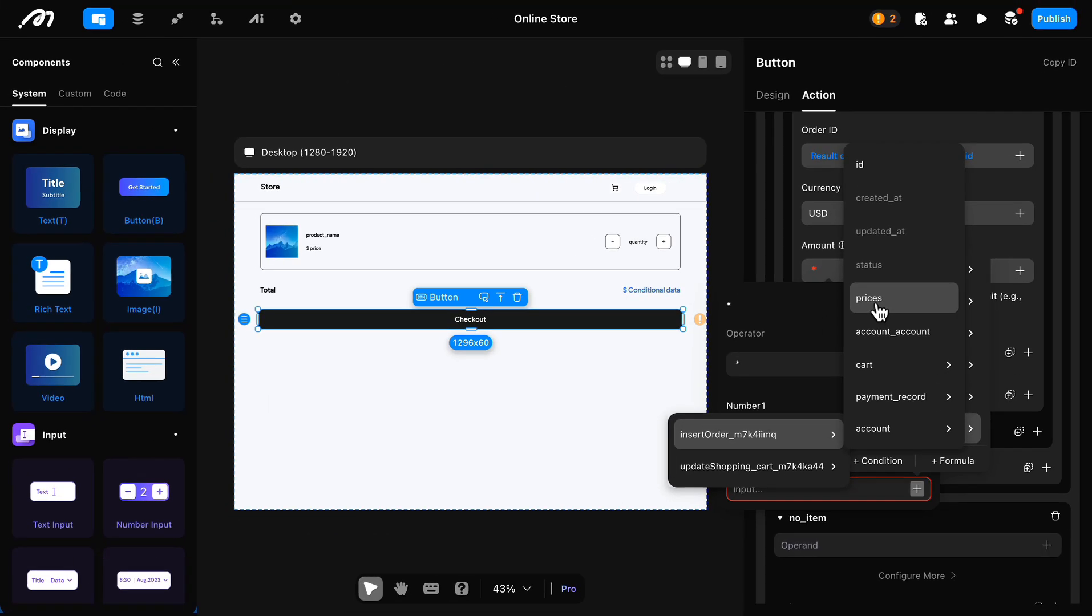
click(656, 450)
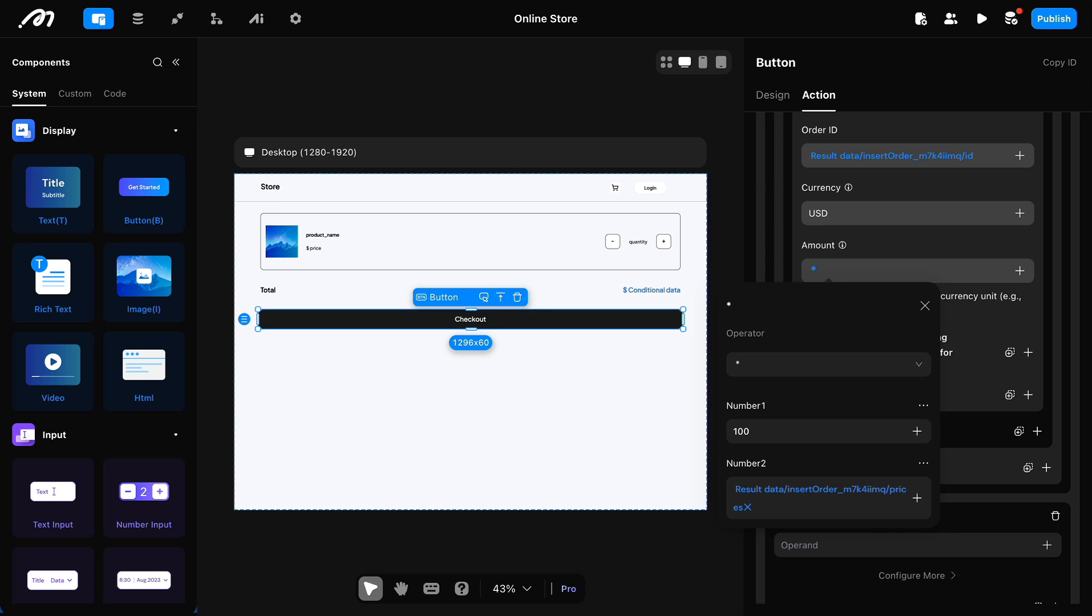
click(1005, 473)
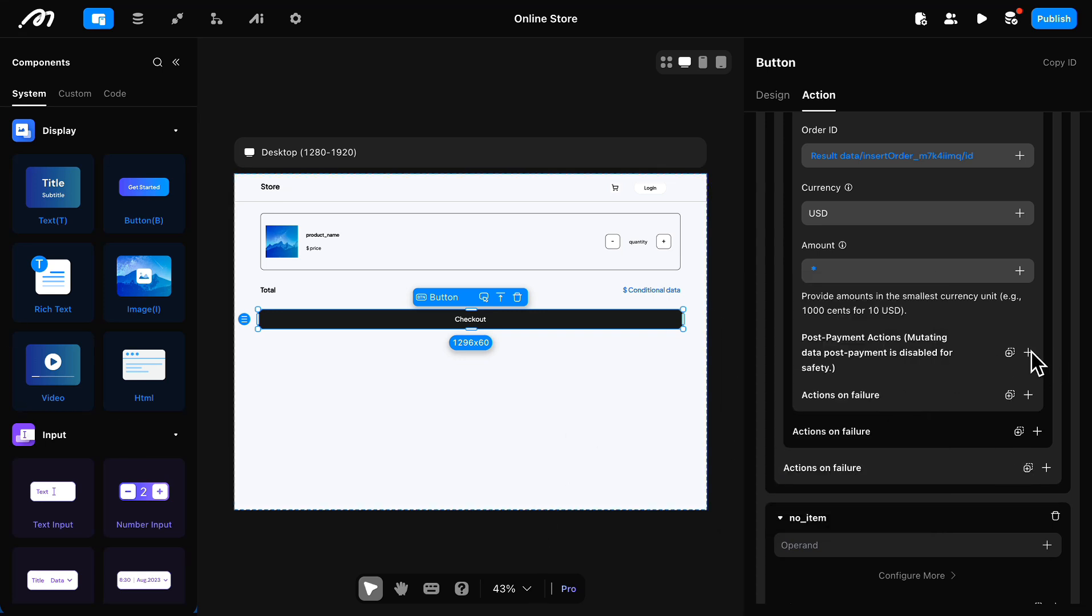
Step: Add a Refresh action to the Stripe payment's post-payment actions, targeting cart in the shopping cart page
click(1028, 354)
click(954, 17)
text(refresh)
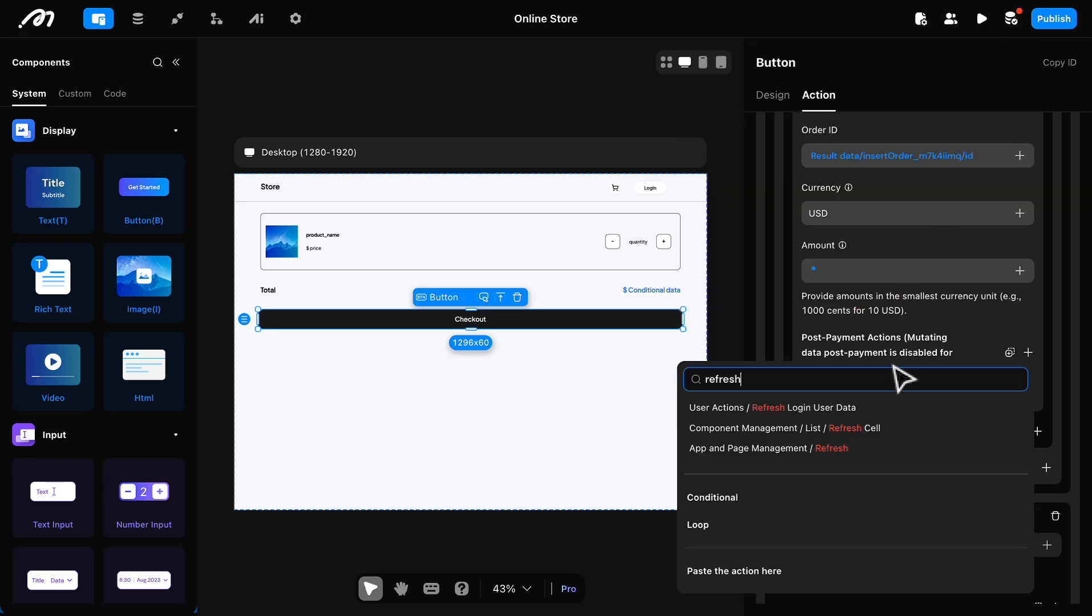
click(891, 450)
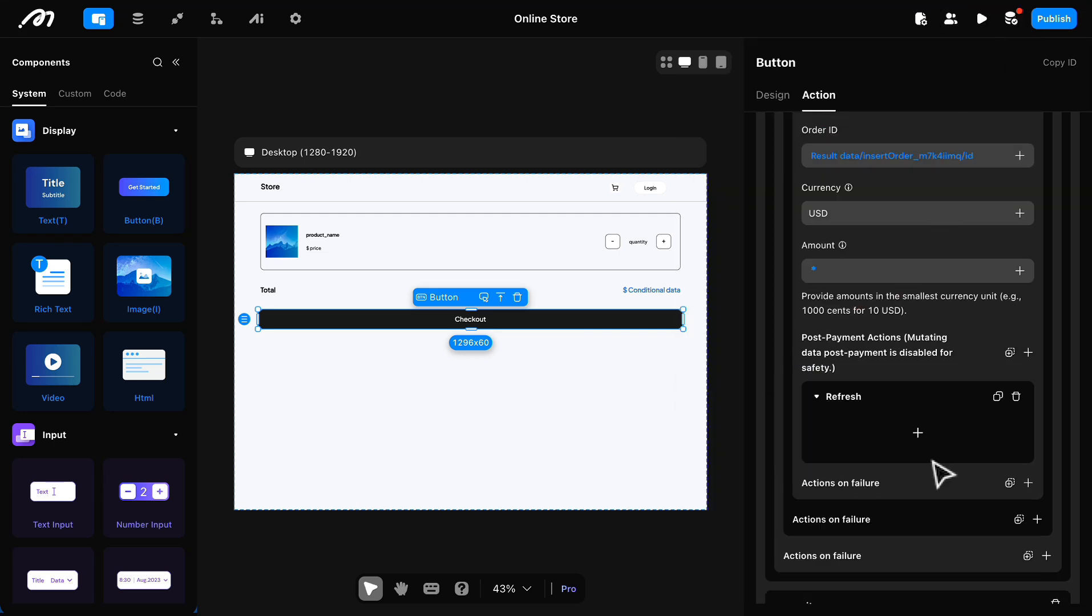
click(917, 434)
click(919, 444)
click(901, 489)
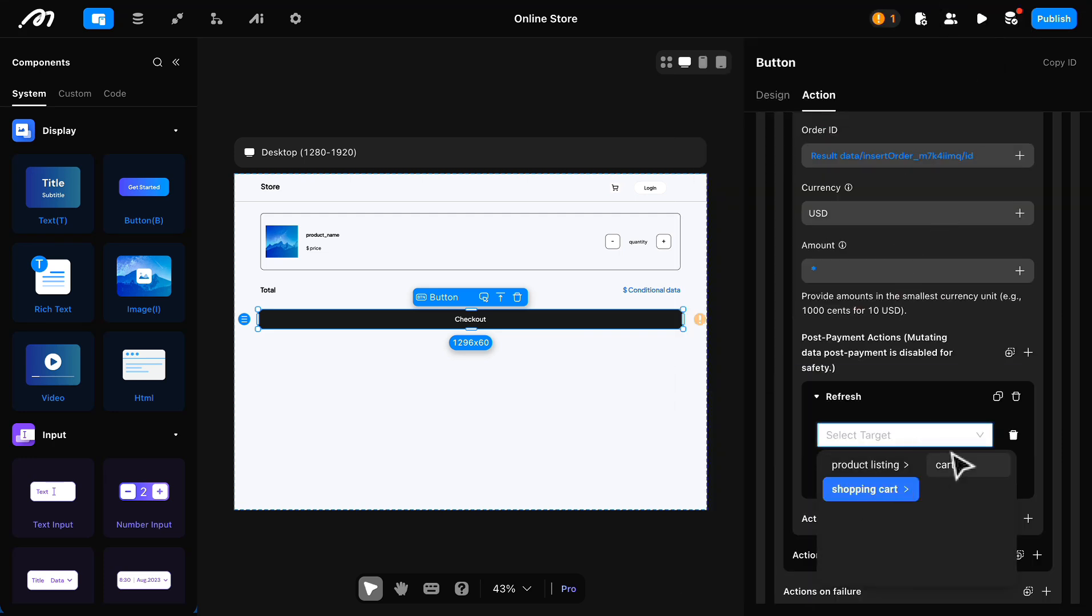
click(954, 469)
Step: Add a Refresh Login User Data action to the Stripe payment's post-payment actions
click(1028, 352)
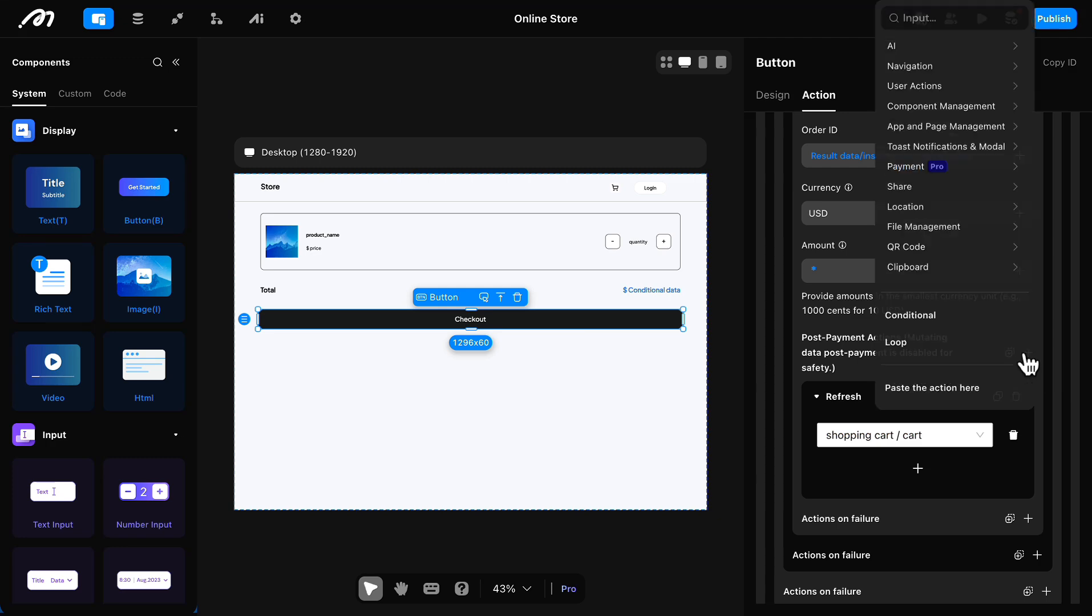
text(refre)
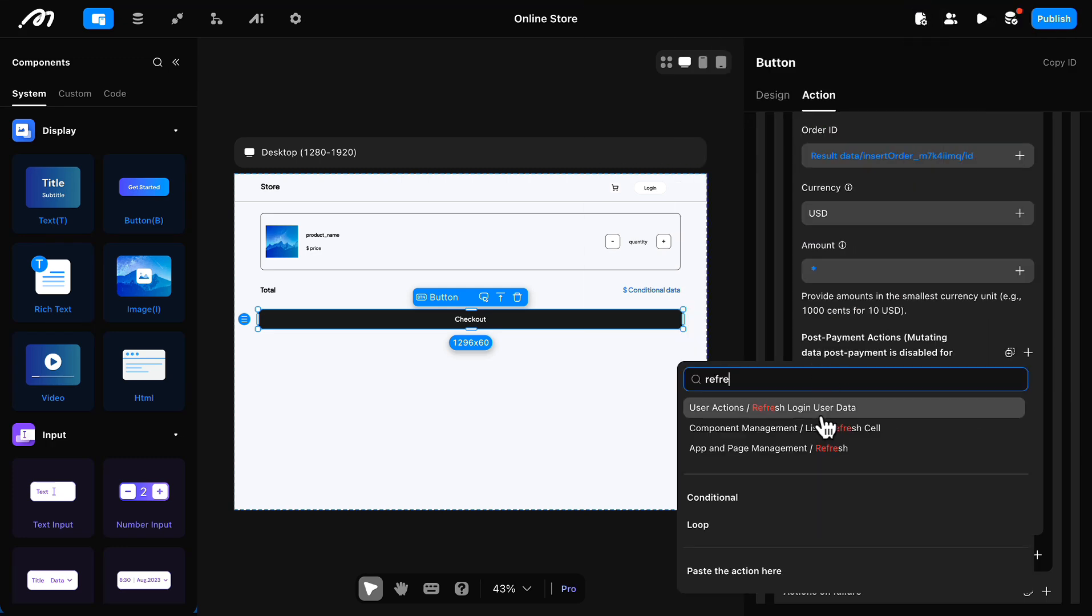
key(Return)
scroll(1056, 500, down, 2)
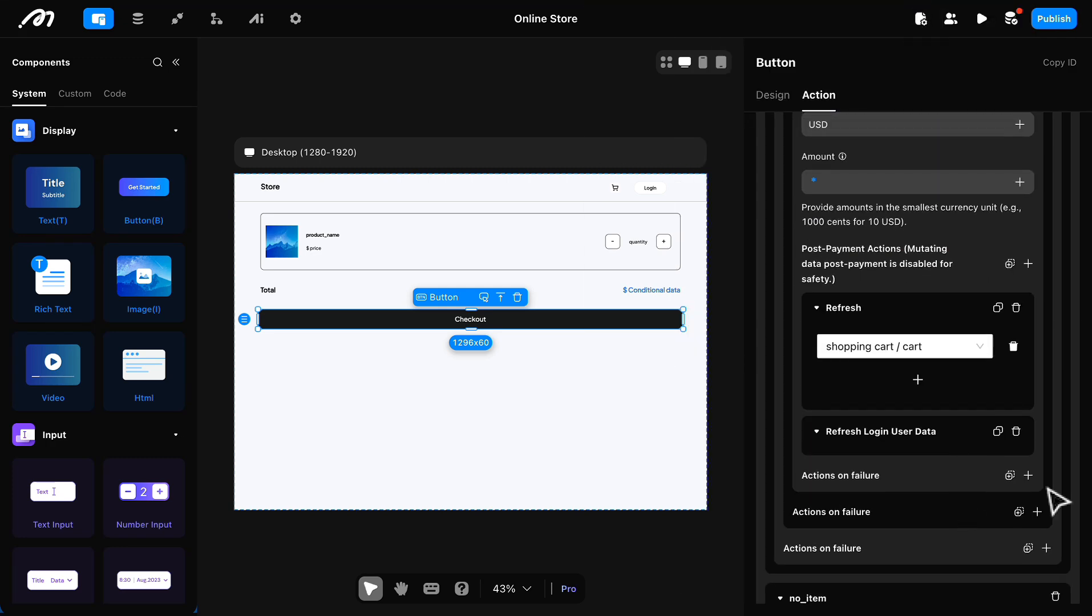
Step: Open the Checkout button's onClick flow in the flow editor and examine the with_item and no_item conditions and the empty-cart toast
scroll(873, 325, down, 4)
scroll(873, 325, up, 10)
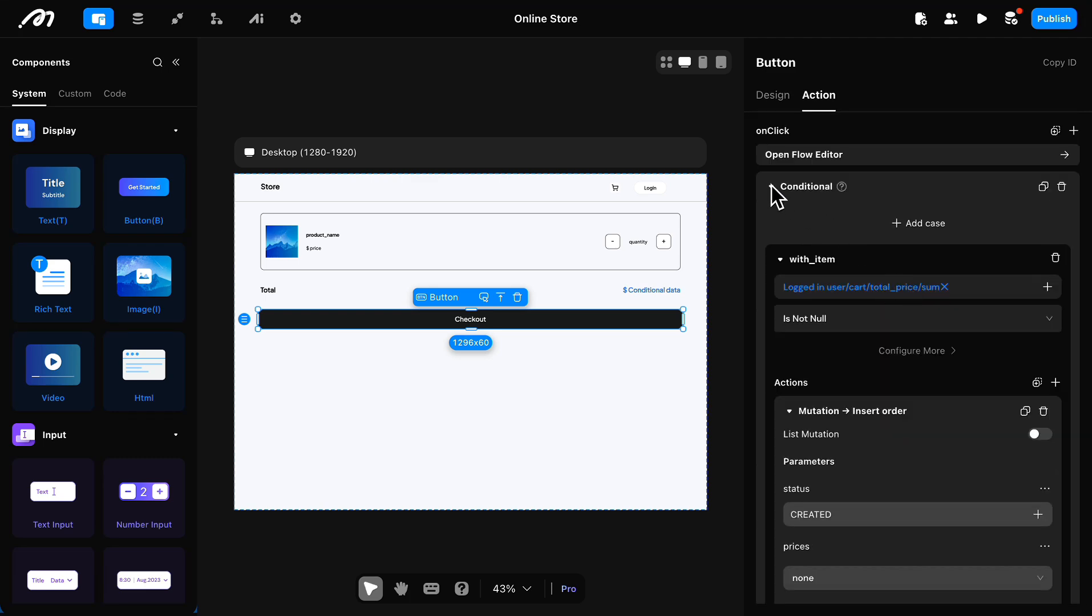
click(775, 194)
click(837, 157)
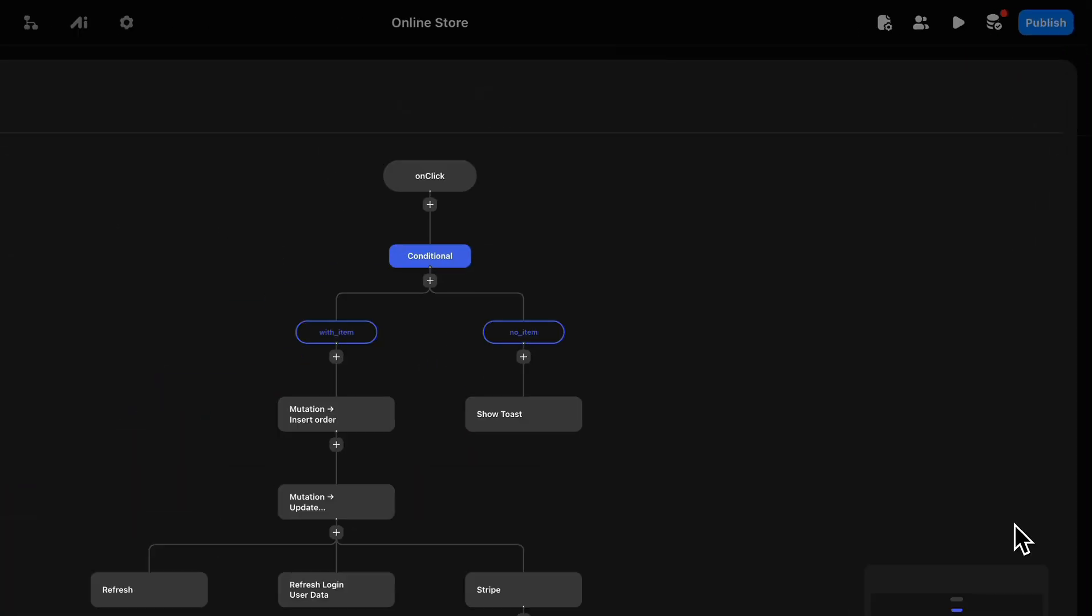
click(484, 274)
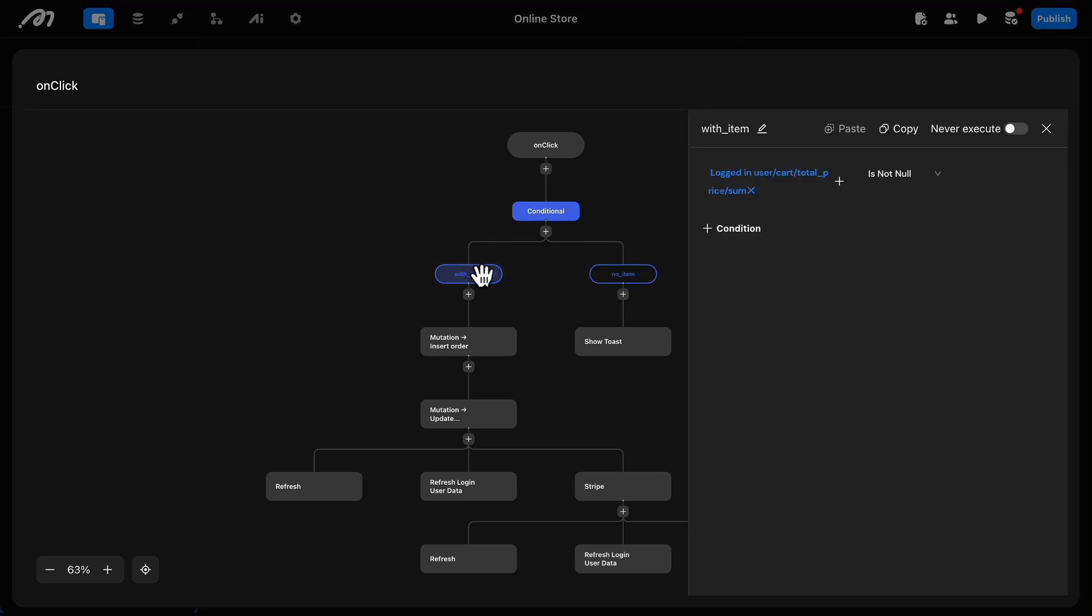
click(620, 274)
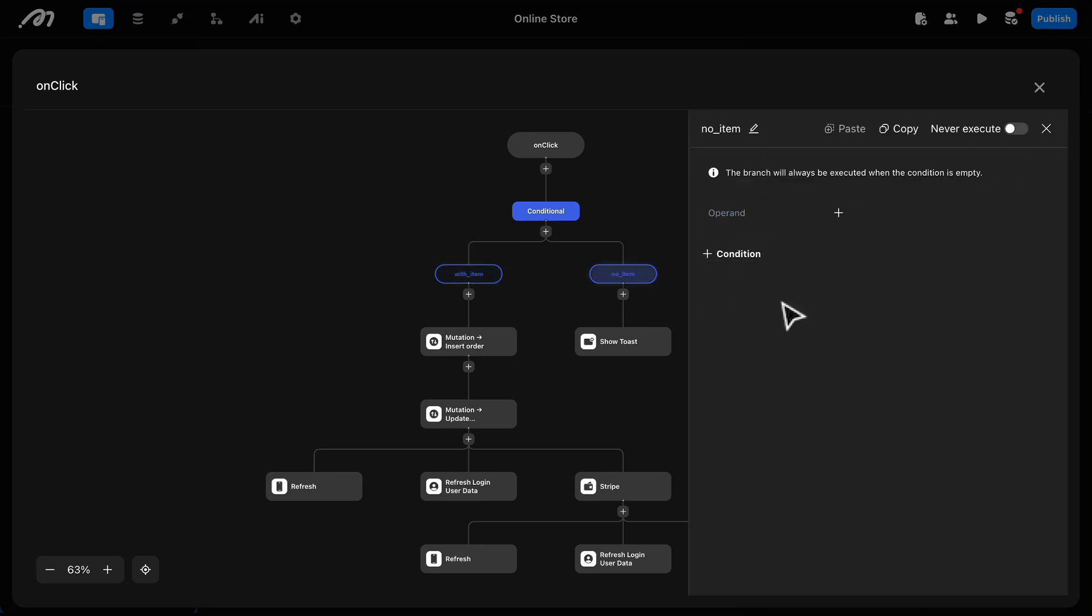
click(613, 345)
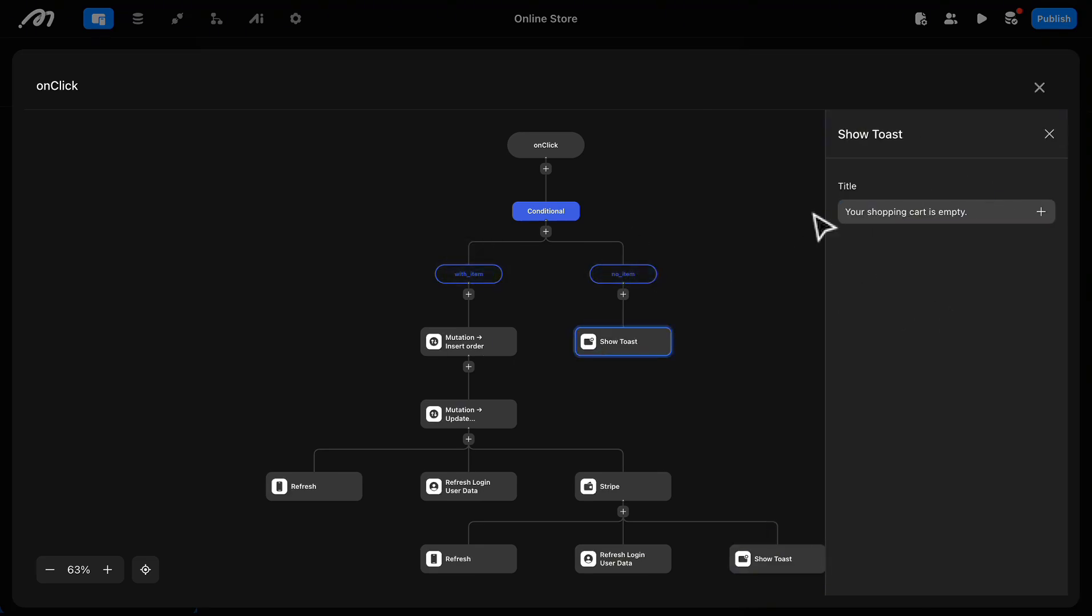
Step: Examine the parameters of the Insert order and Update shopping_cart mutations in the with_item branch
click(450, 342)
scroll(898, 302, down, 1)
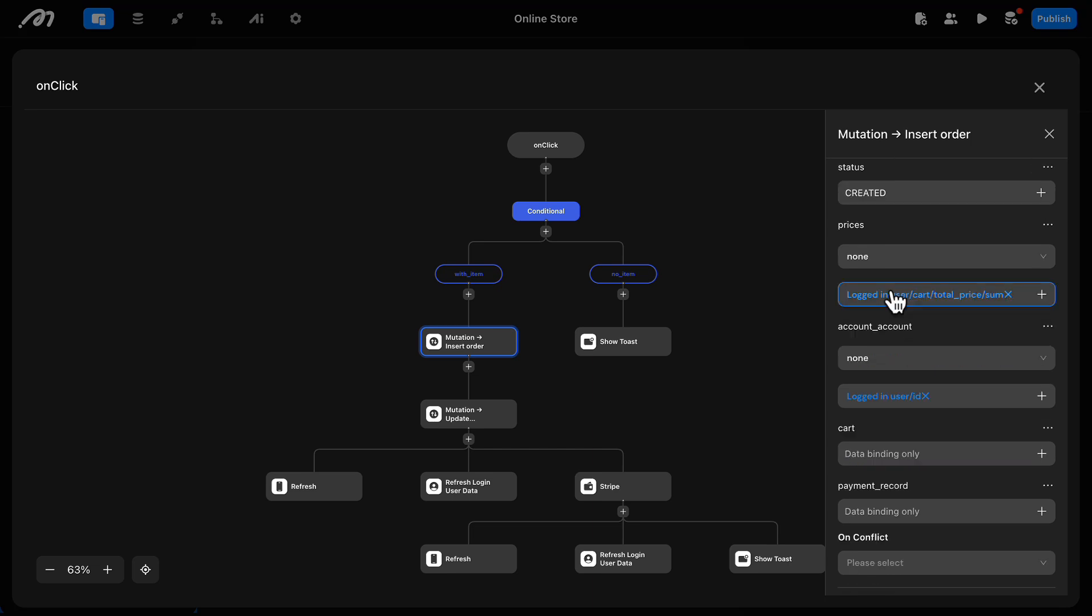
scroll(928, 409, up, 1)
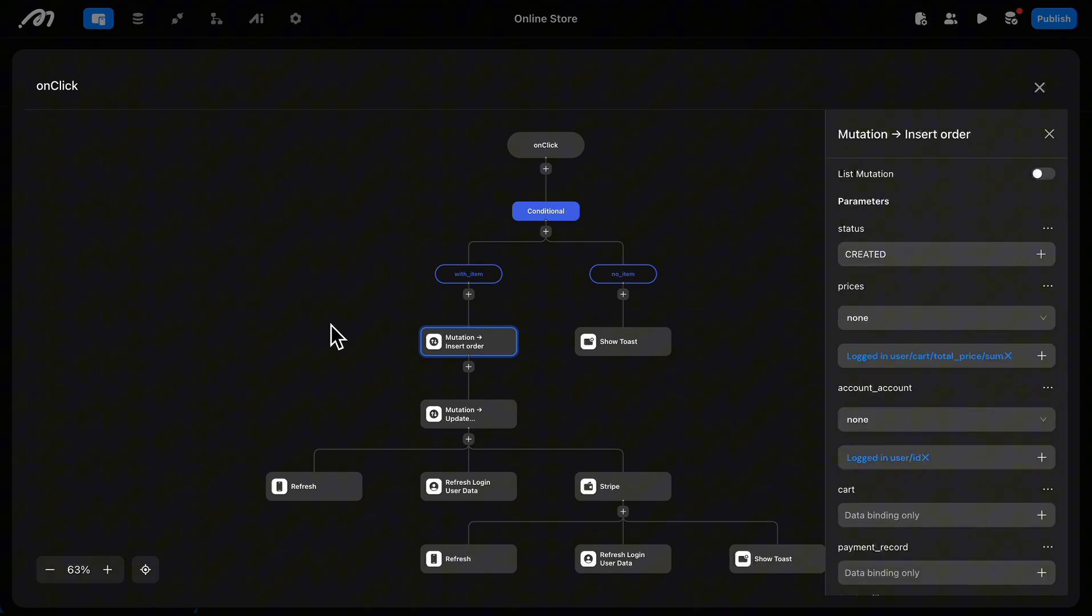
click(446, 408)
scroll(1005, 453, down, 5)
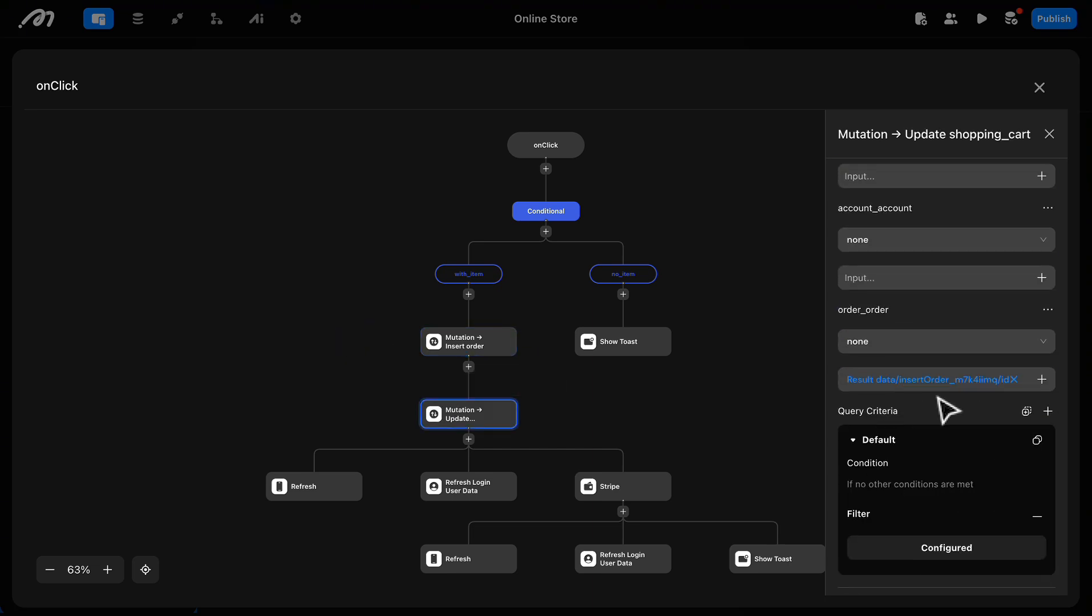
scroll(428, 494, down, 2)
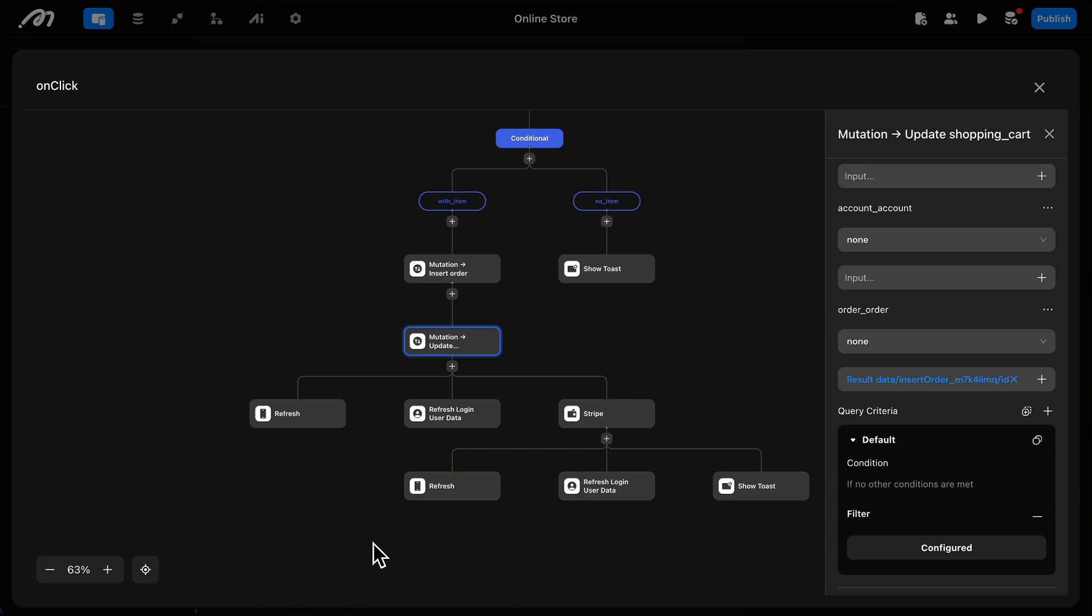
click(314, 458)
Step: Check the Stripe node's payment settings in the onClick flow and close the flow editor
click(572, 415)
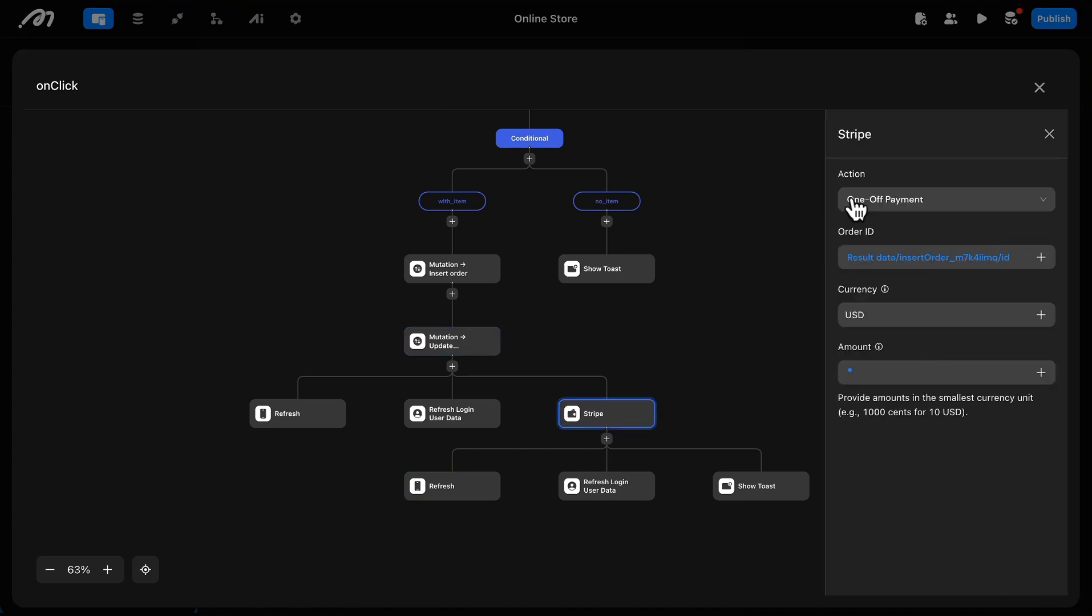
scroll(607, 488, down, 1)
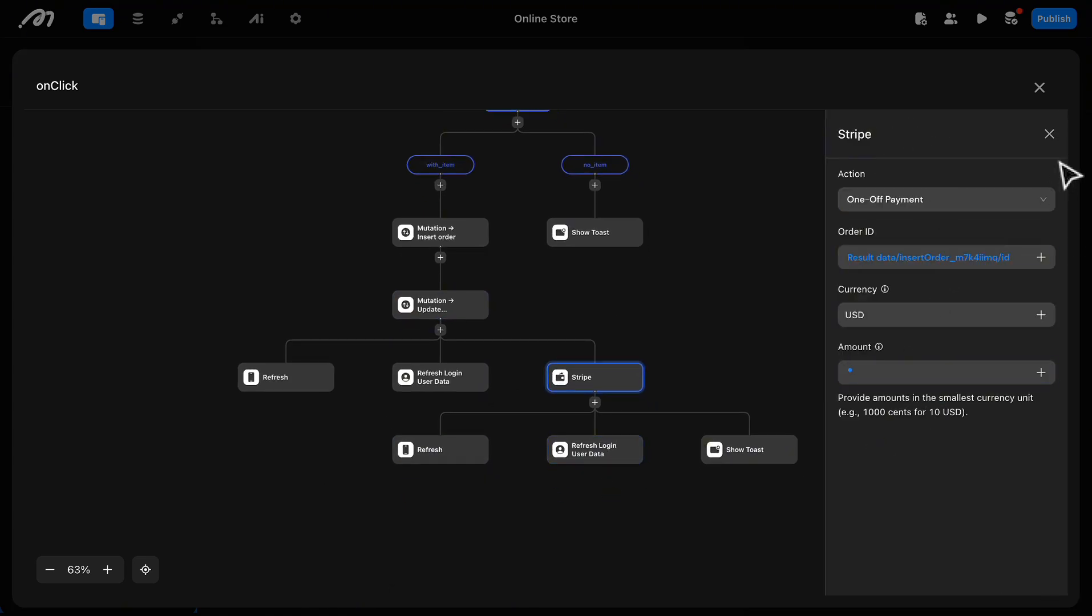
click(1050, 136)
click(1040, 89)
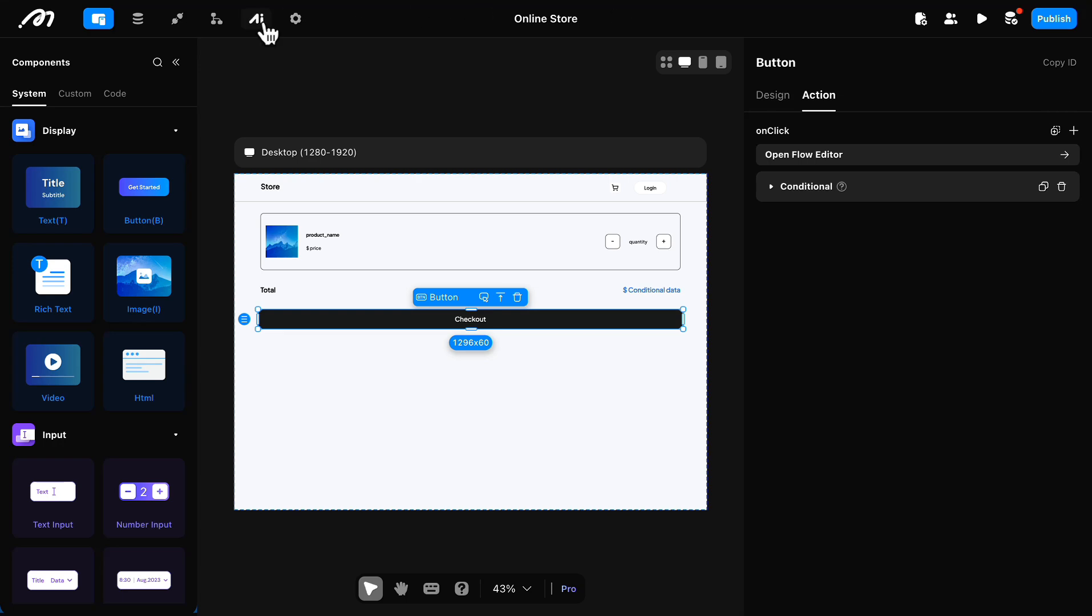
Step: In the StripePaymentCallback actionflow, add an Update data node to the success branch of the condition
click(219, 27)
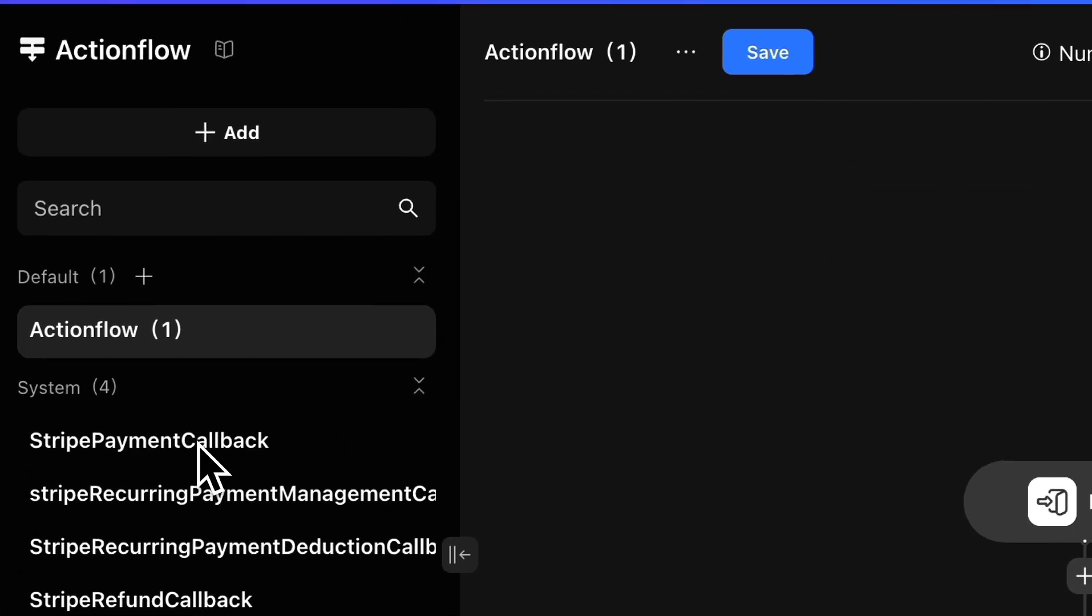
click(200, 446)
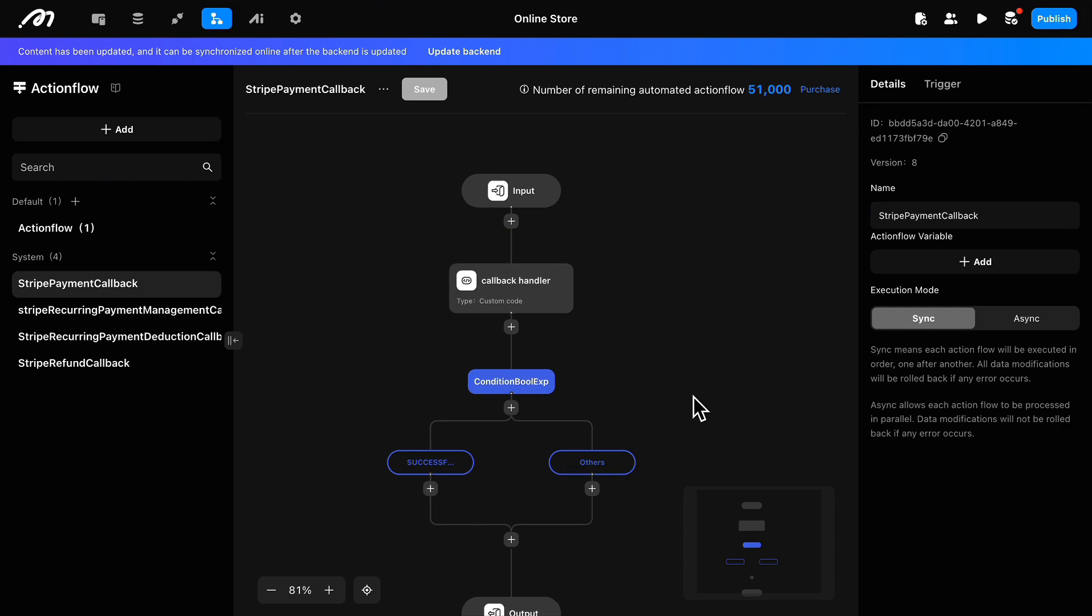
scroll(699, 408, down, 3)
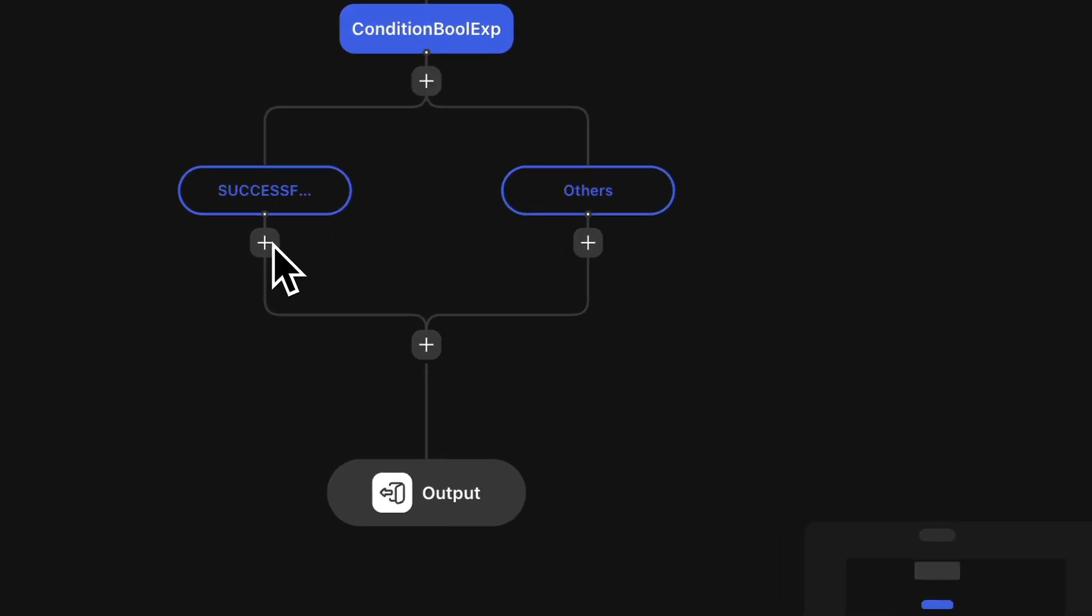
click(265, 244)
mouse_move(517, 342)
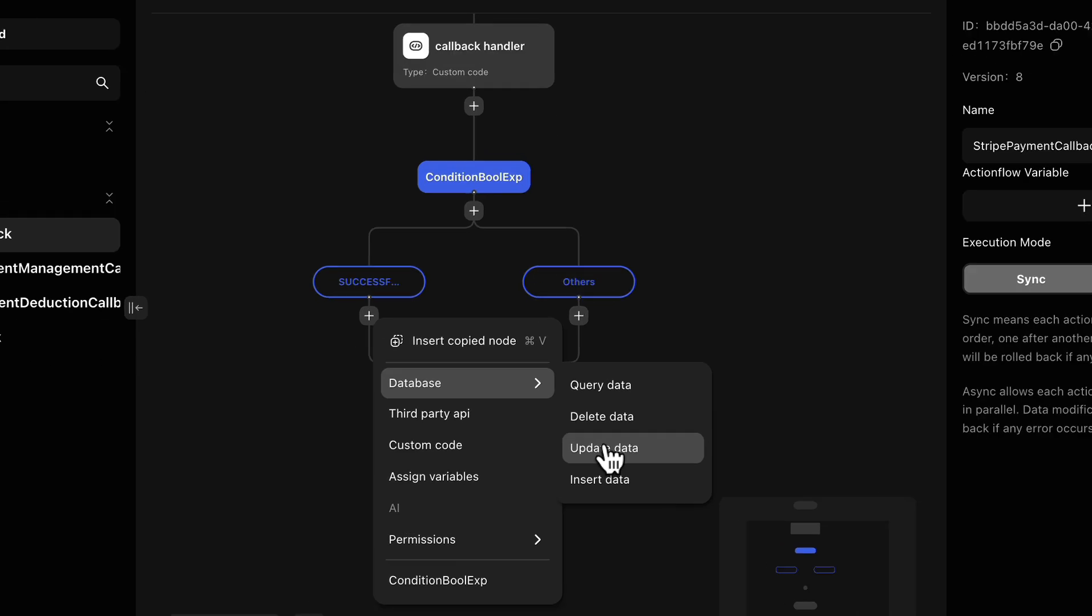
click(631, 451)
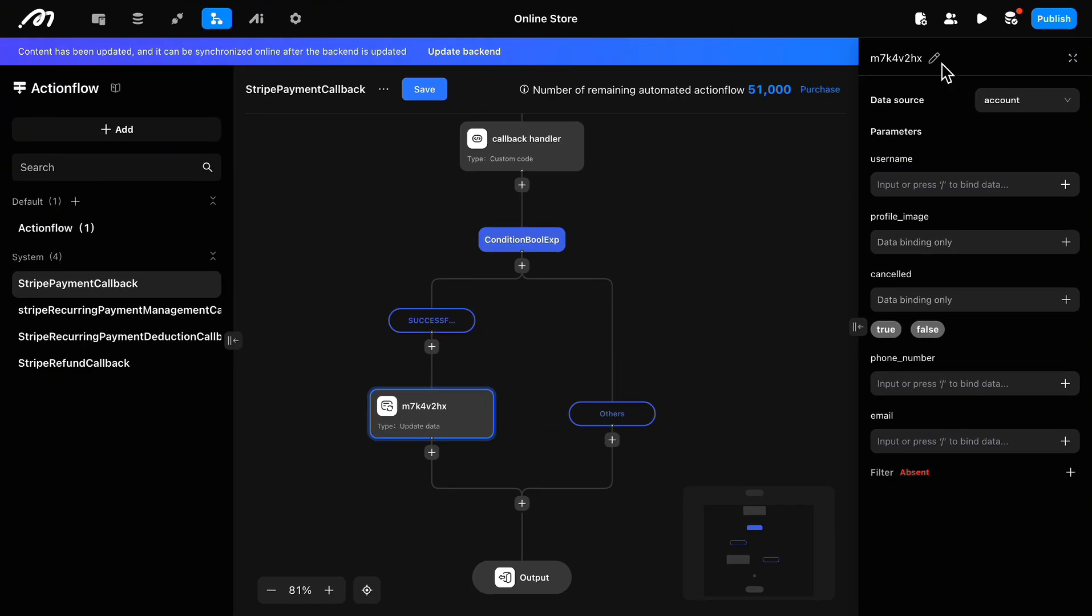
Step: Rename the new Update data node in the success branch as "update"
click(931, 56)
drag(933, 57, 874, 59)
key(BackSpace)
text(updae)
key(BackSpace)
text(te)
key(Return)
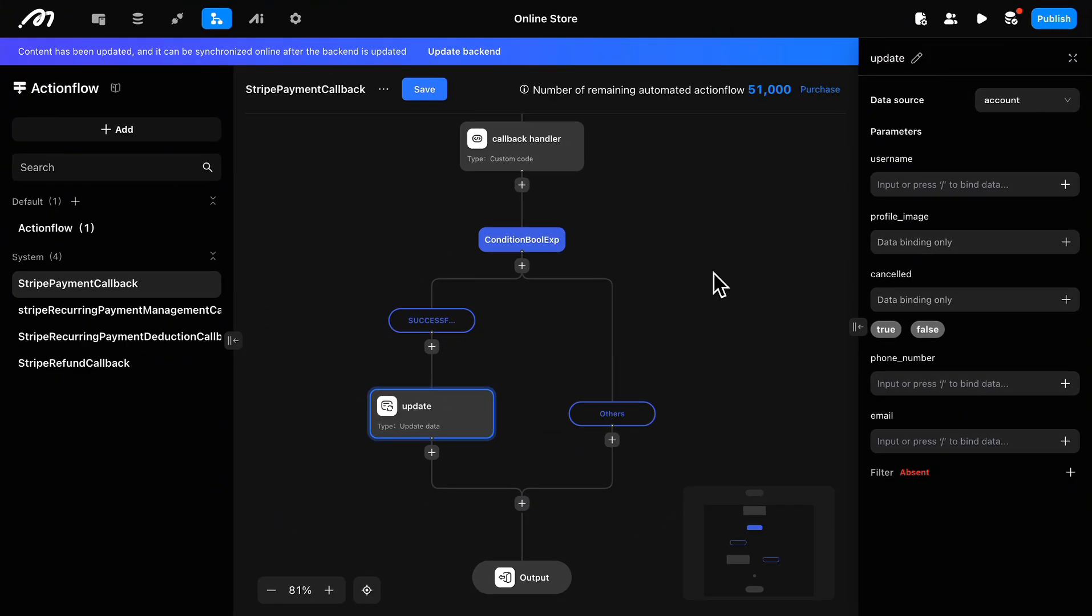
Step: Set the update node's data source to the order table
click(1020, 99)
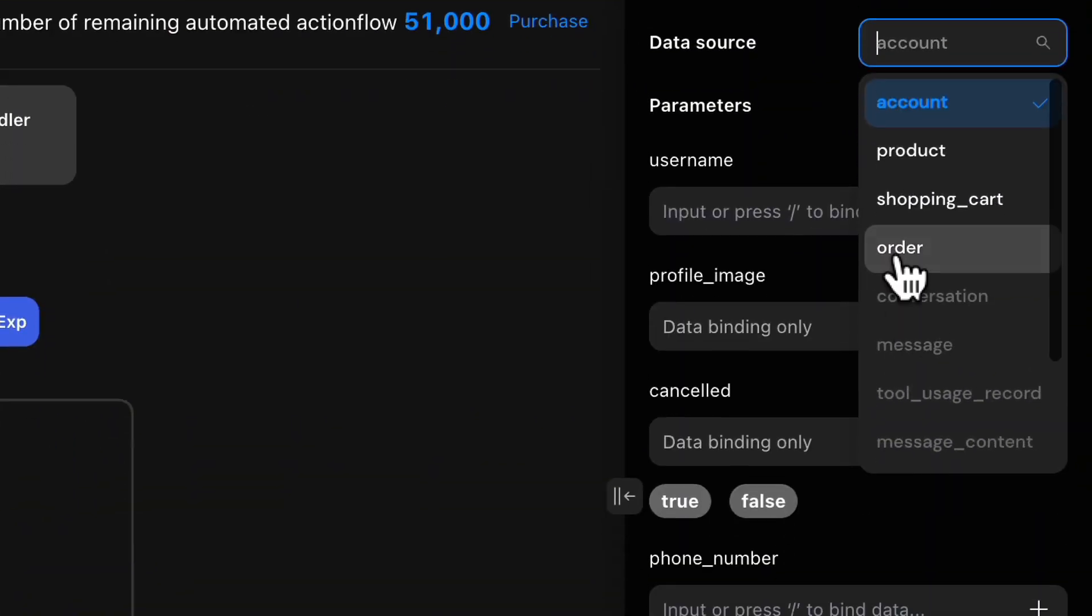
click(994, 202)
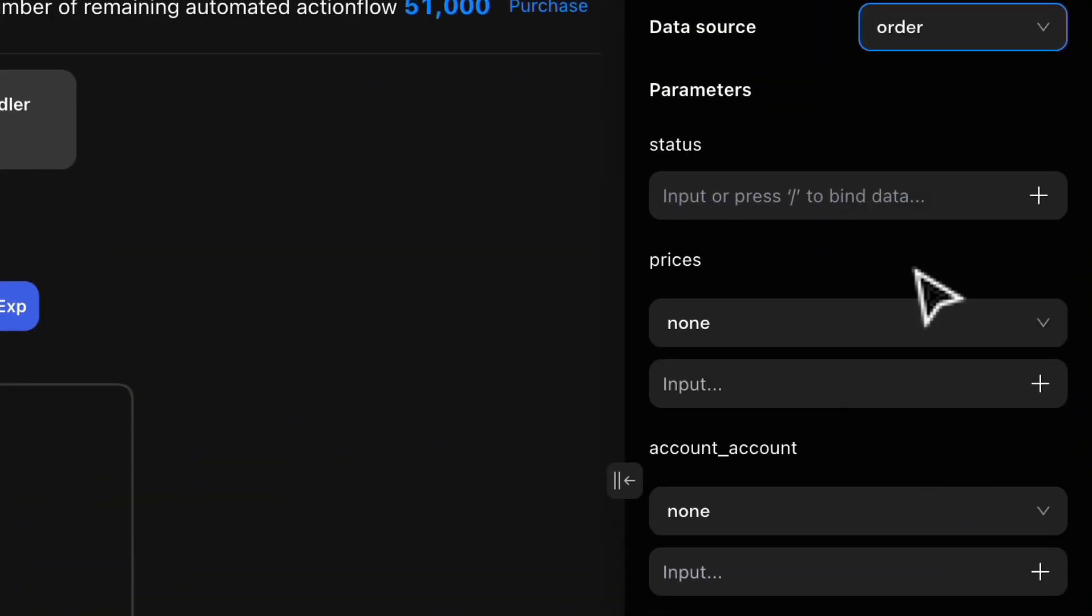
click(915, 270)
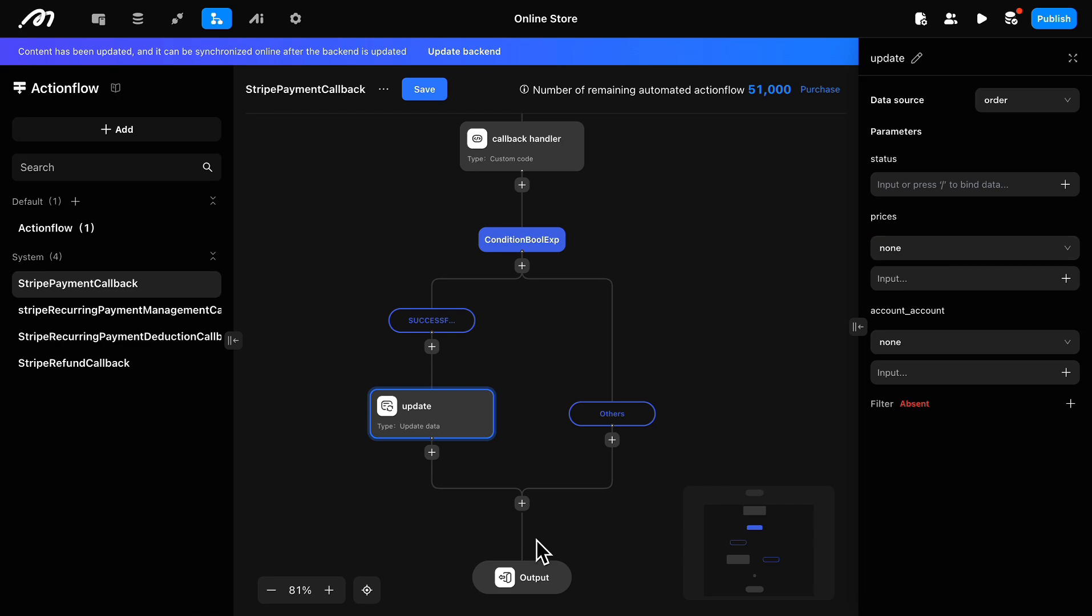
Step: Set the success-branch update node's status to SUCCESSFUL and filter orders by id equal to the callback handler's orderId
click(982, 190)
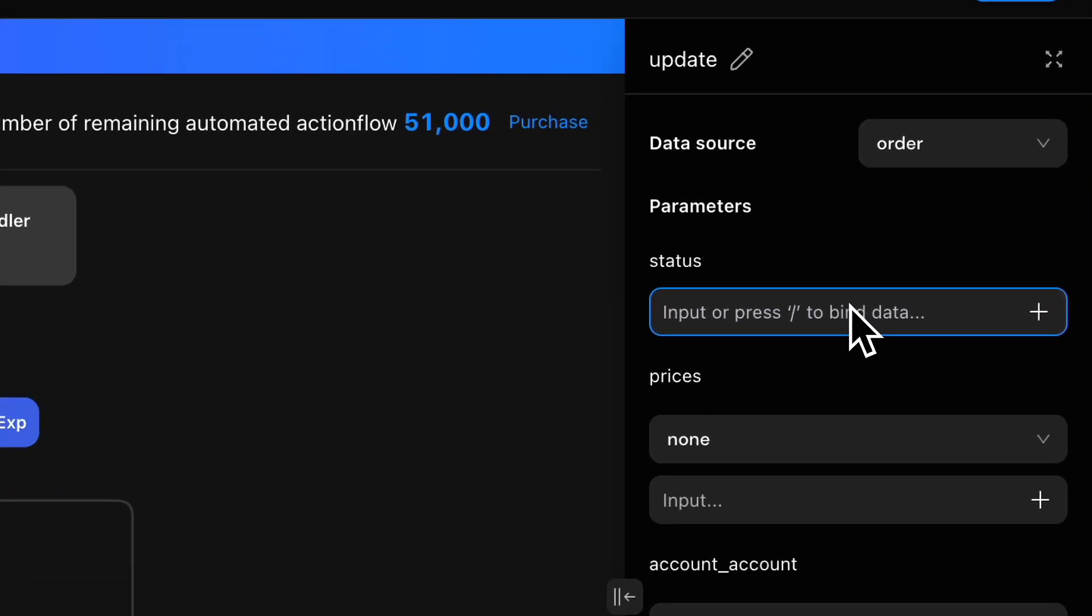
text(SUCCESSFUL)
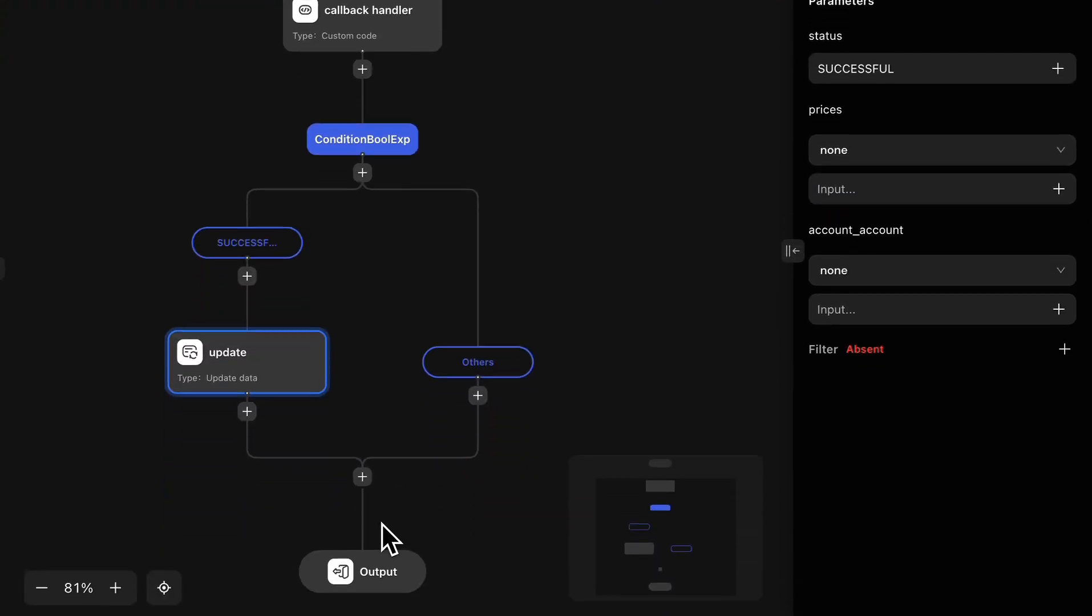
click(1065, 346)
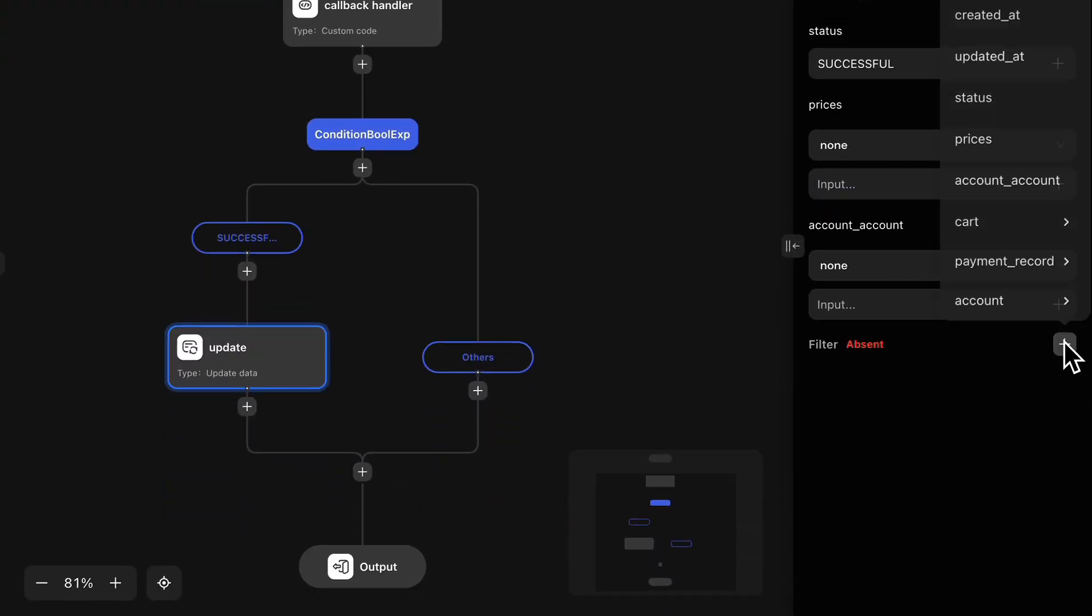
click(988, 137)
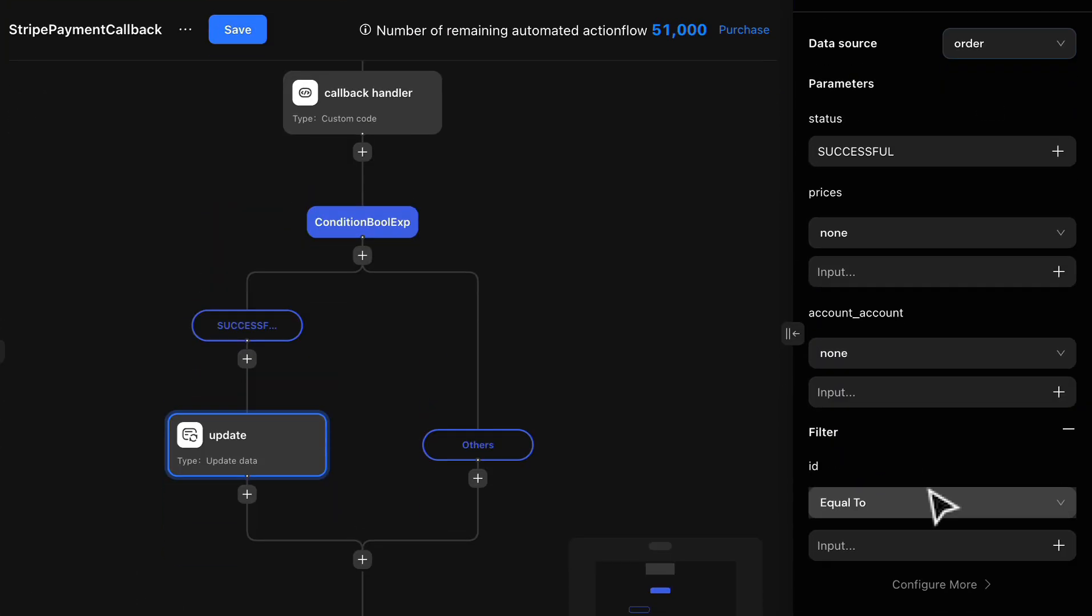
click(1058, 458)
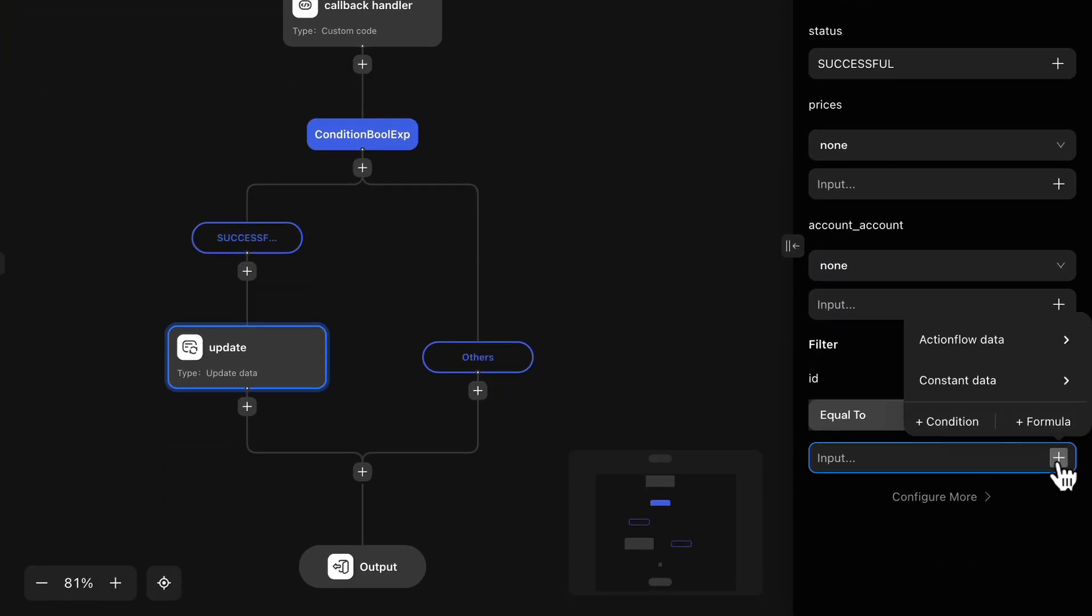
click(968, 350)
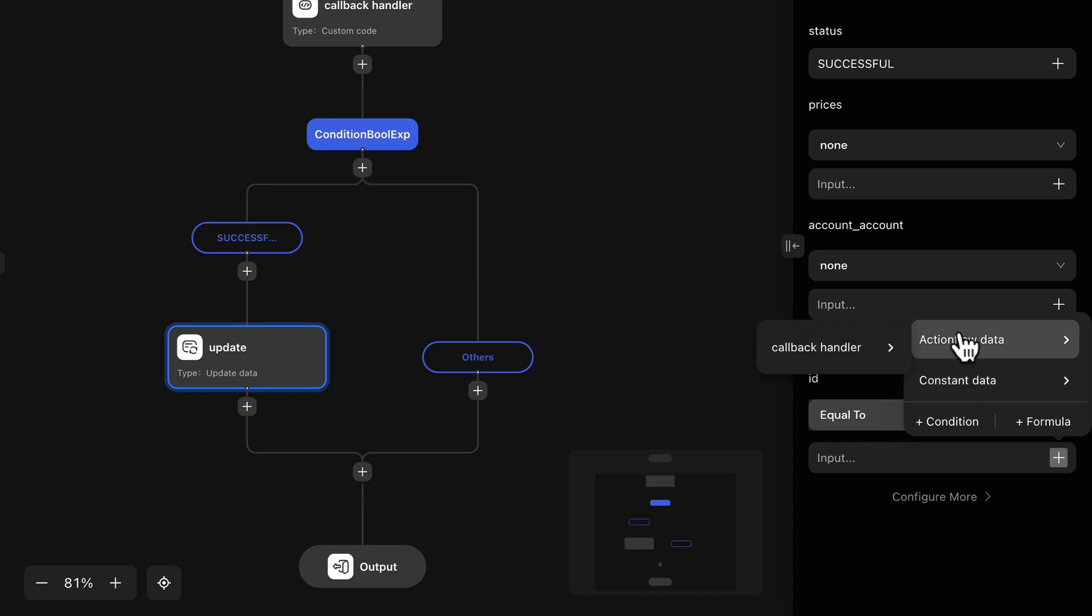
click(859, 370)
click(950, 441)
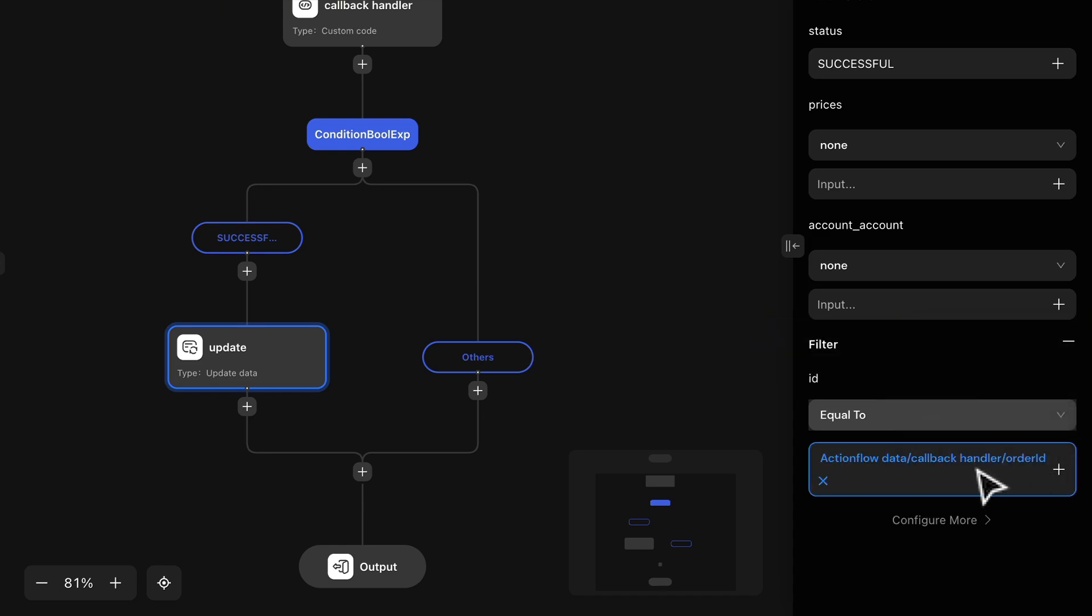
Step: Check the output fields and types defined in the callback handler node
click(371, 24)
scroll(913, 520, down, 2)
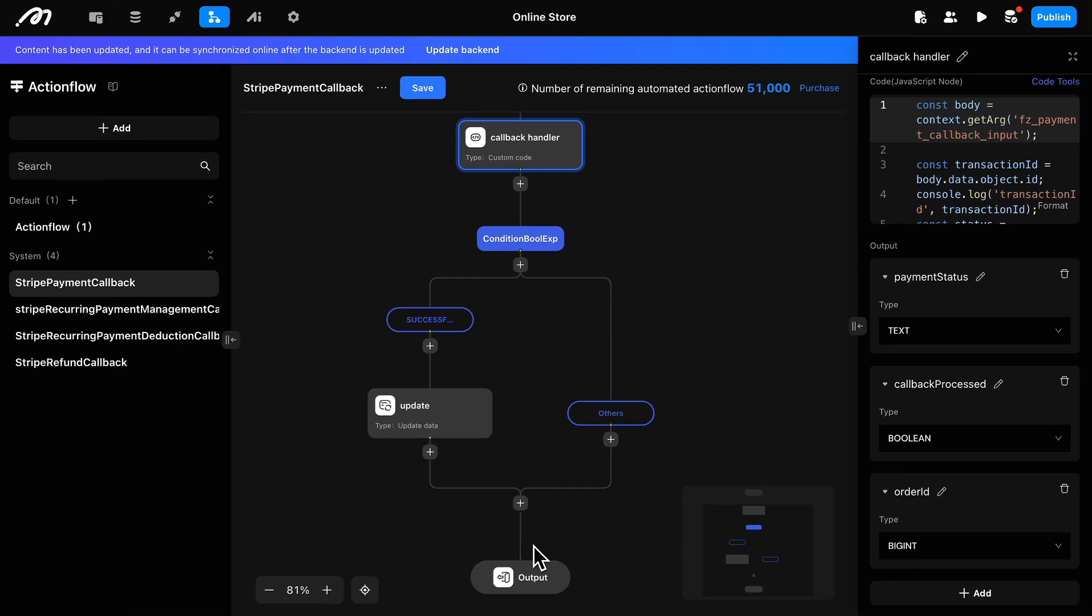
Step: Add an Update data node to the Others branch and name it "update"
click(610, 439)
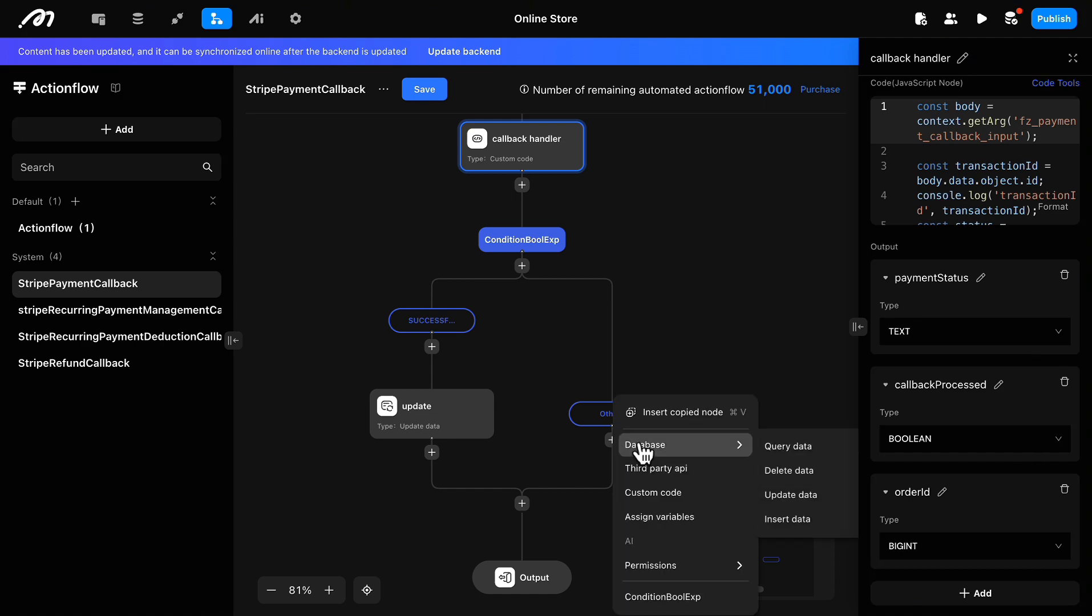
click(779, 494)
click(932, 55)
text(upday)
key(BackSpace)
text(te)
Step: Set the Others-branch update node's data source to order and its status to FAILED
click(1027, 100)
click(999, 202)
click(948, 185)
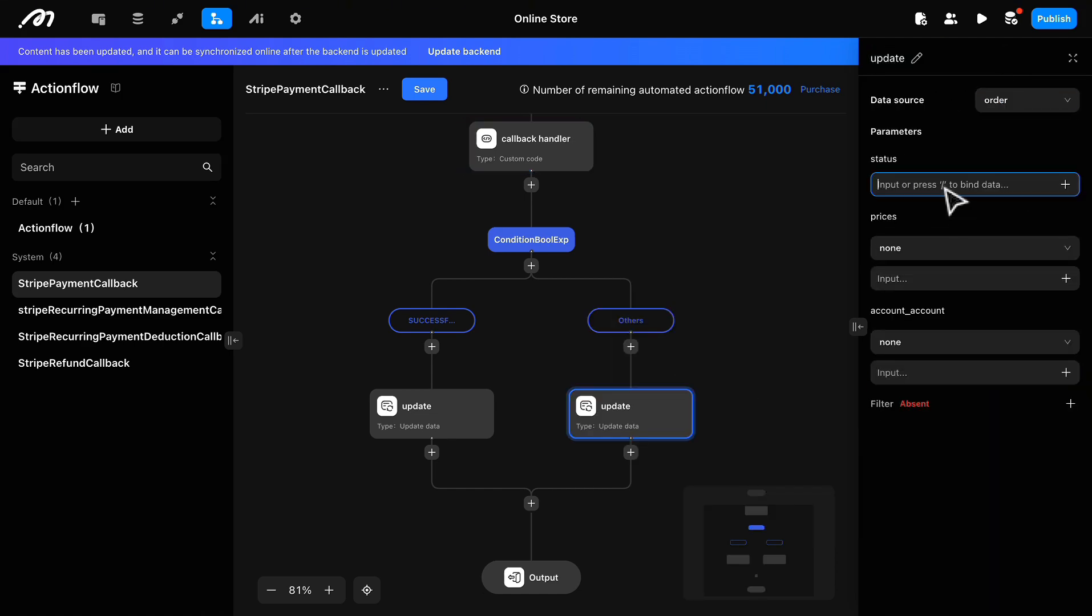
text(FAILED)
Step: Filter the Others-branch update node by id equal to the callback handler's orderId
click(1070, 402)
click(1066, 492)
mouse_move(988, 407)
mouse_move(902, 407)
click(979, 409)
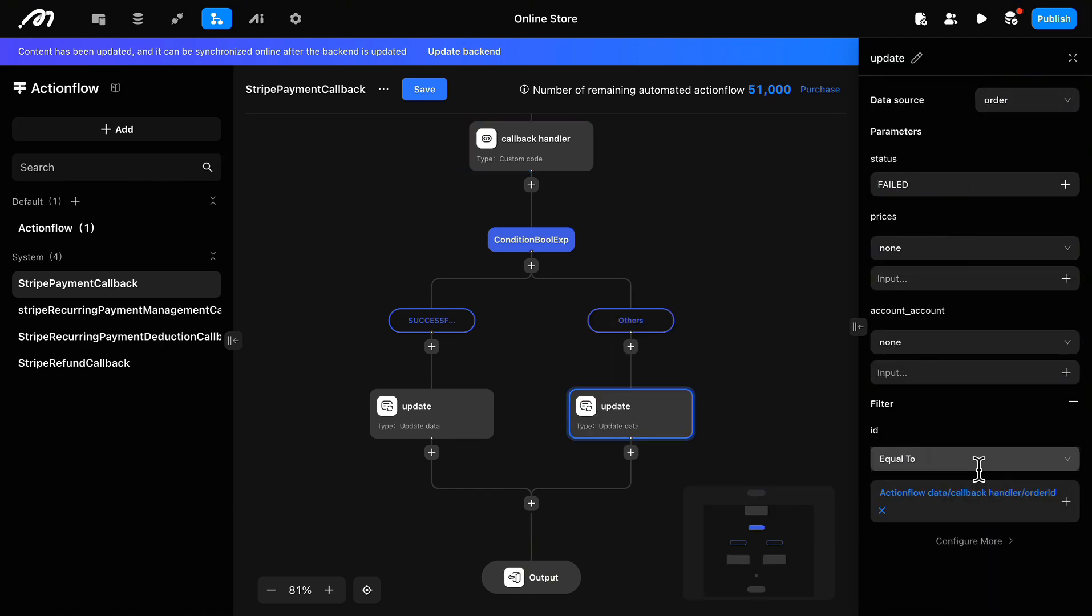
Step: Save the StripePaymentCallback actionflow and update the backend
click(434, 94)
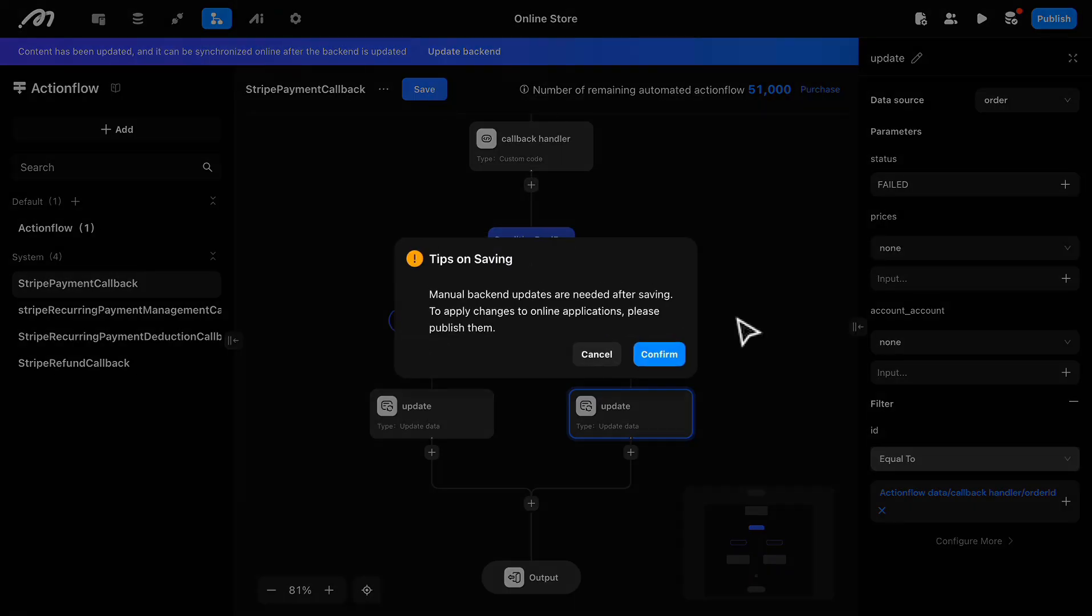
click(664, 355)
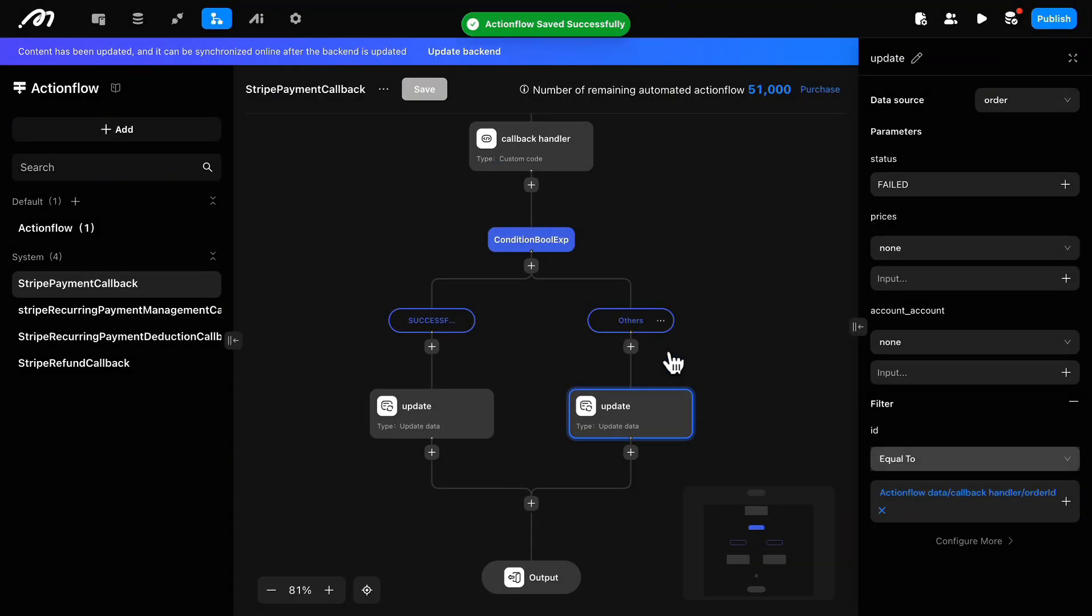
click(466, 52)
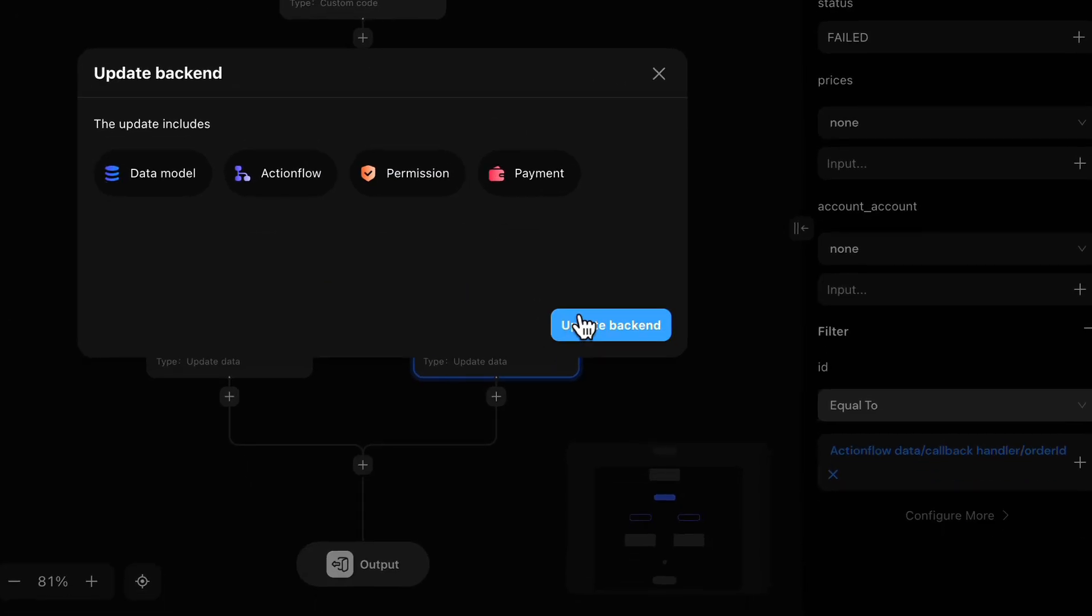
click(580, 324)
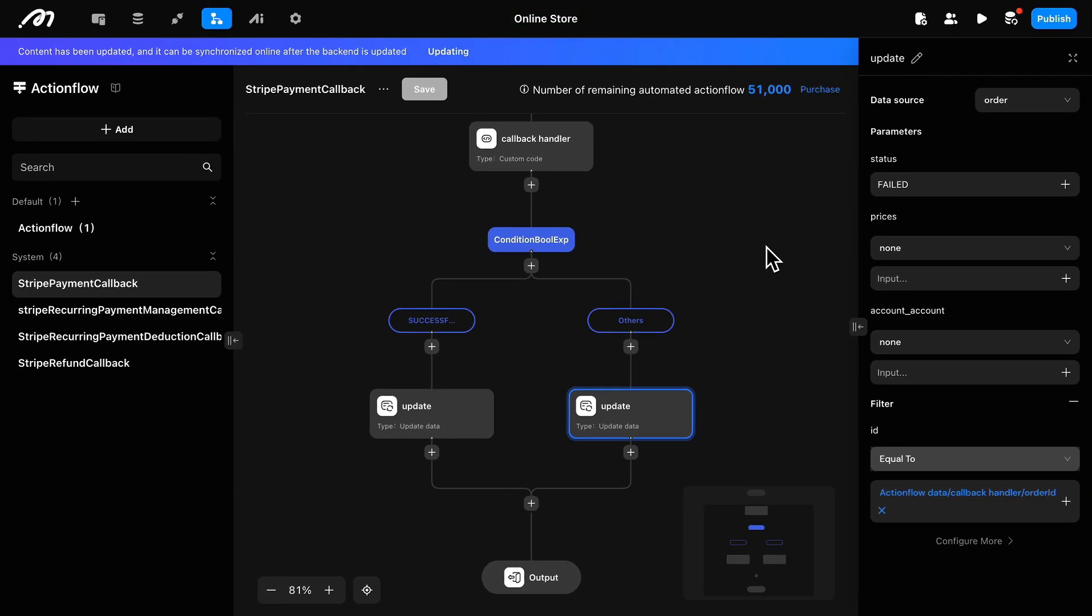
Step: Return to the page editor and clear the Checkout button selection
click(764, 143)
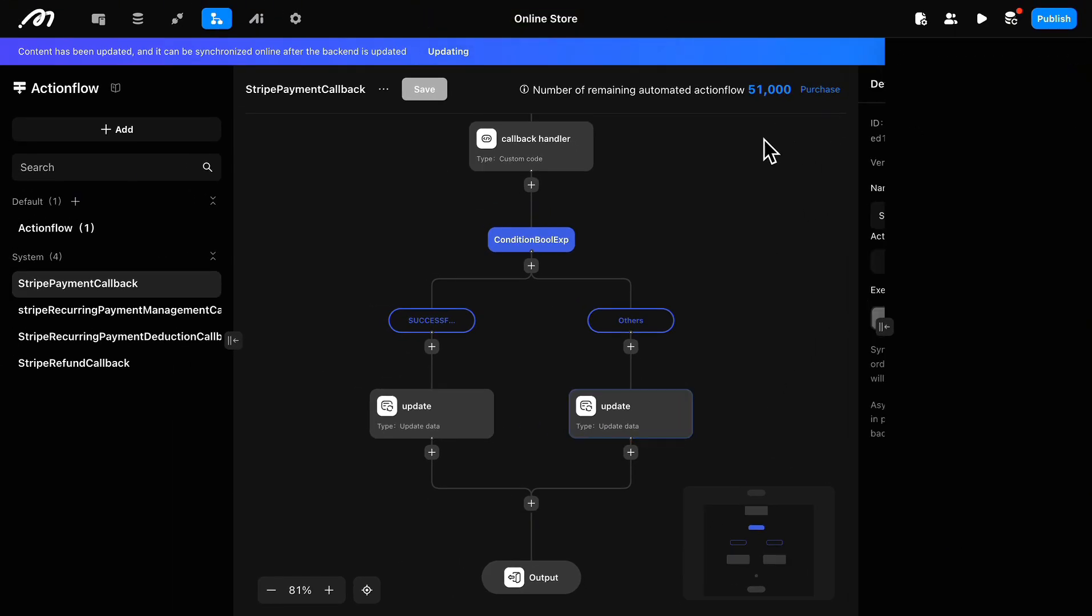
click(101, 21)
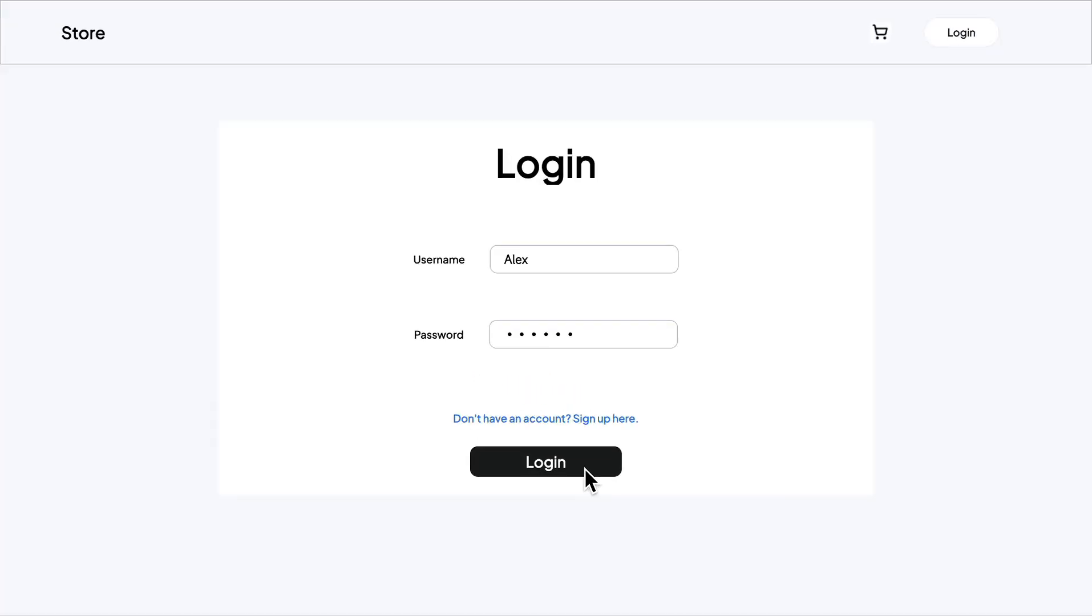
click(584, 468)
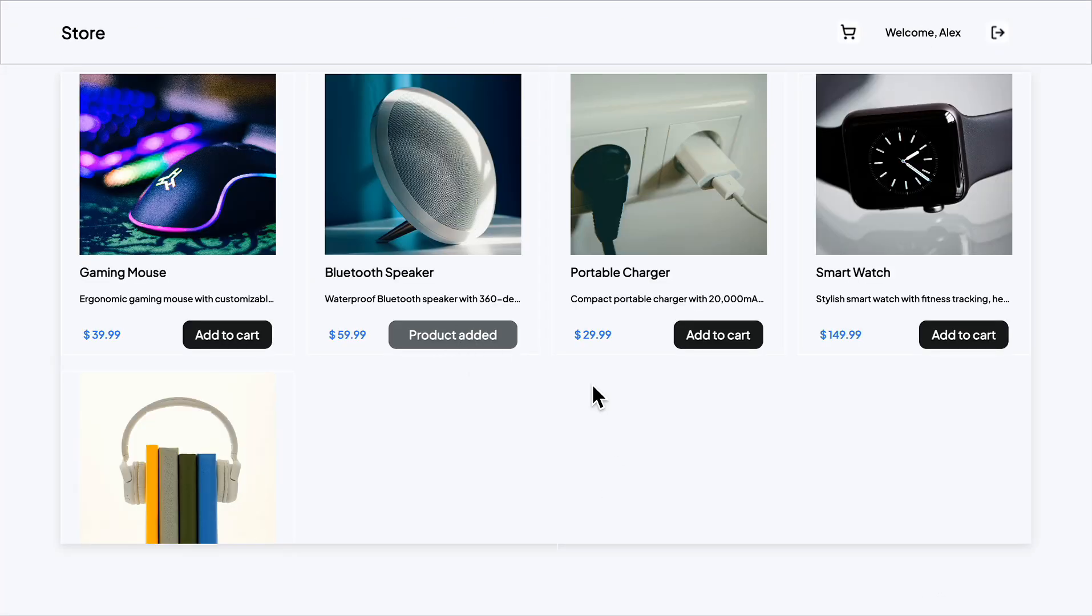
Step: In the store preview, add Wireless Headphones to the cart and raise their quantity to 2
scroll(593, 387, down, 2)
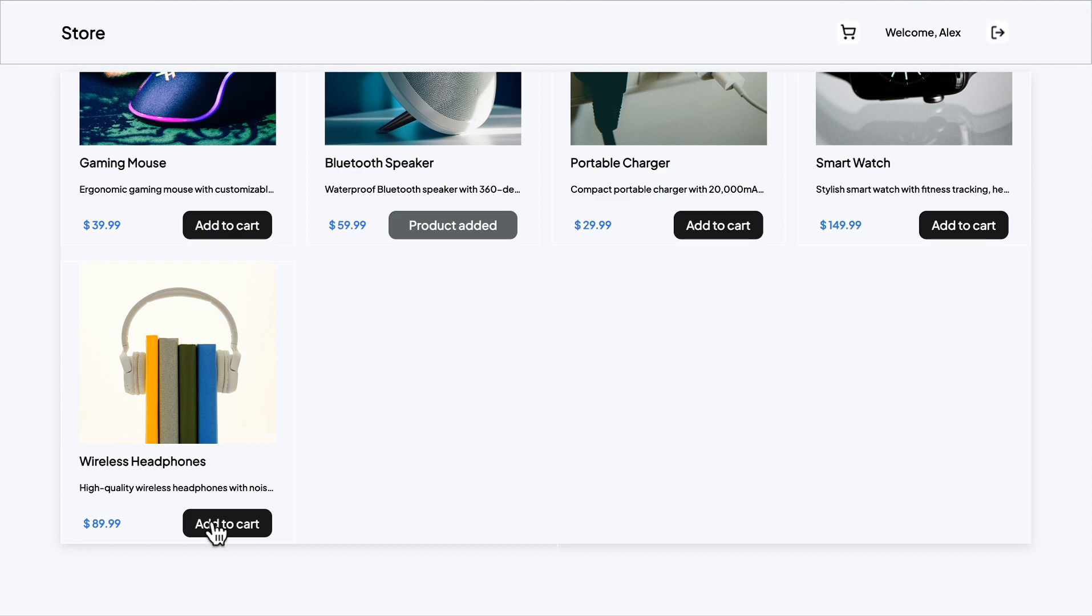
click(212, 524)
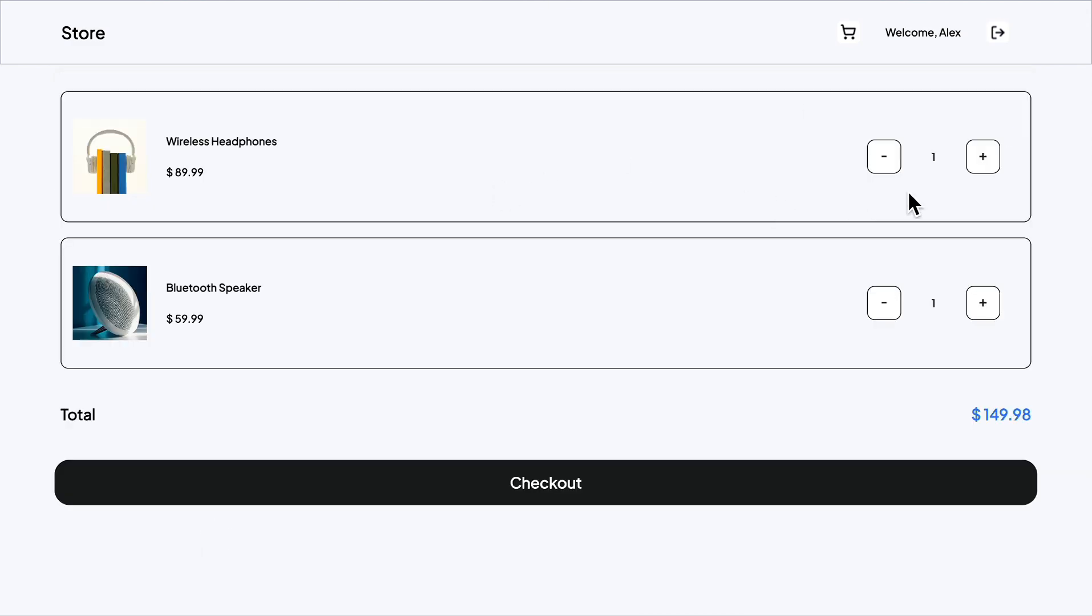
click(982, 166)
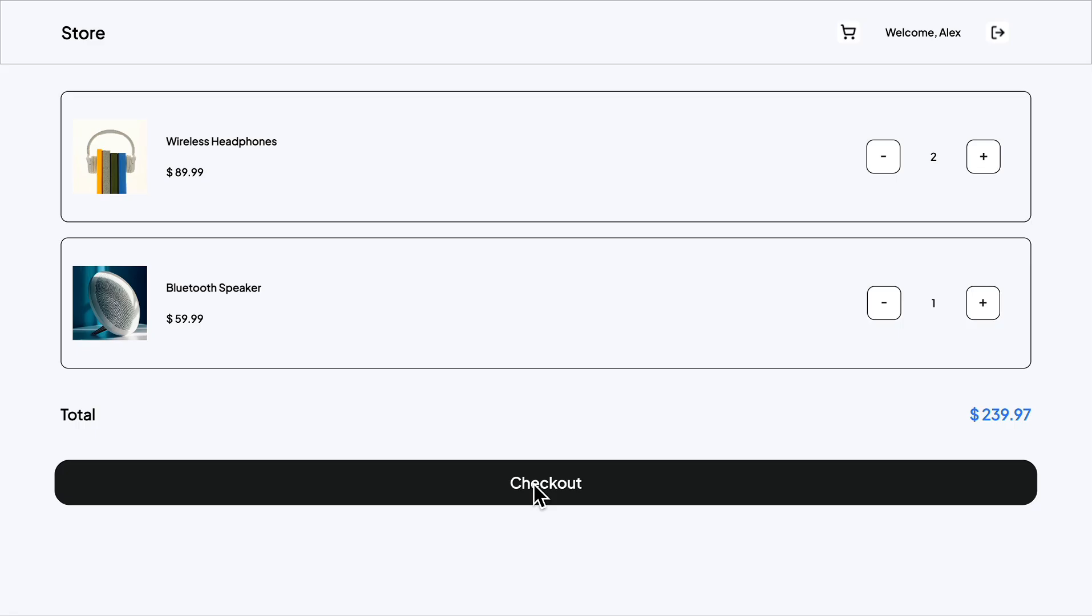
Step: Check out the cart and pay by card, filling in the card number and expiration date
click(535, 486)
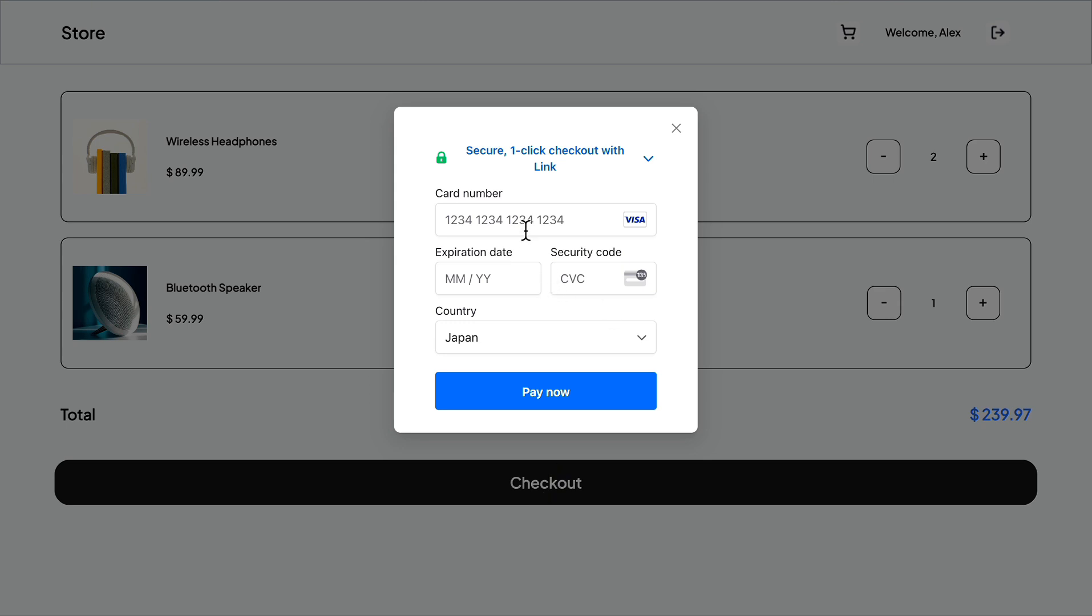
click(525, 230)
text(424)
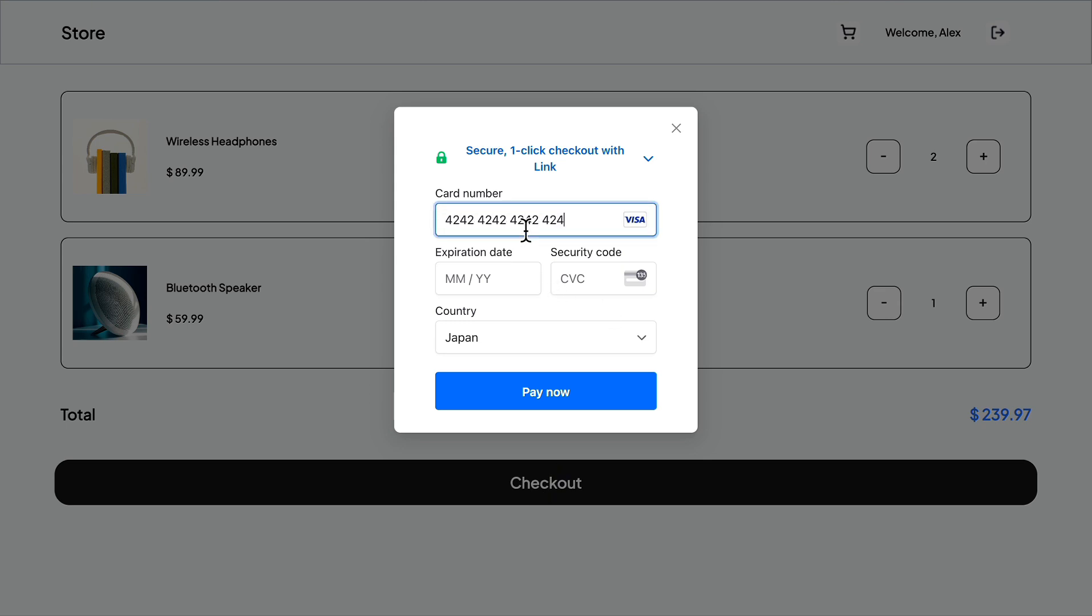
text(2424242424242)
text(1229)
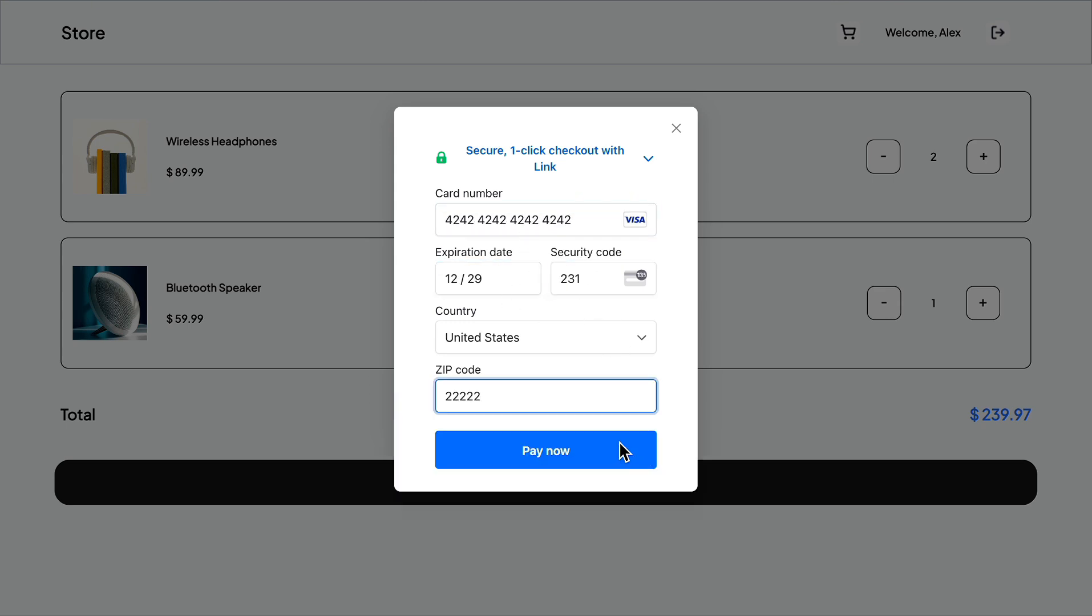
click(620, 444)
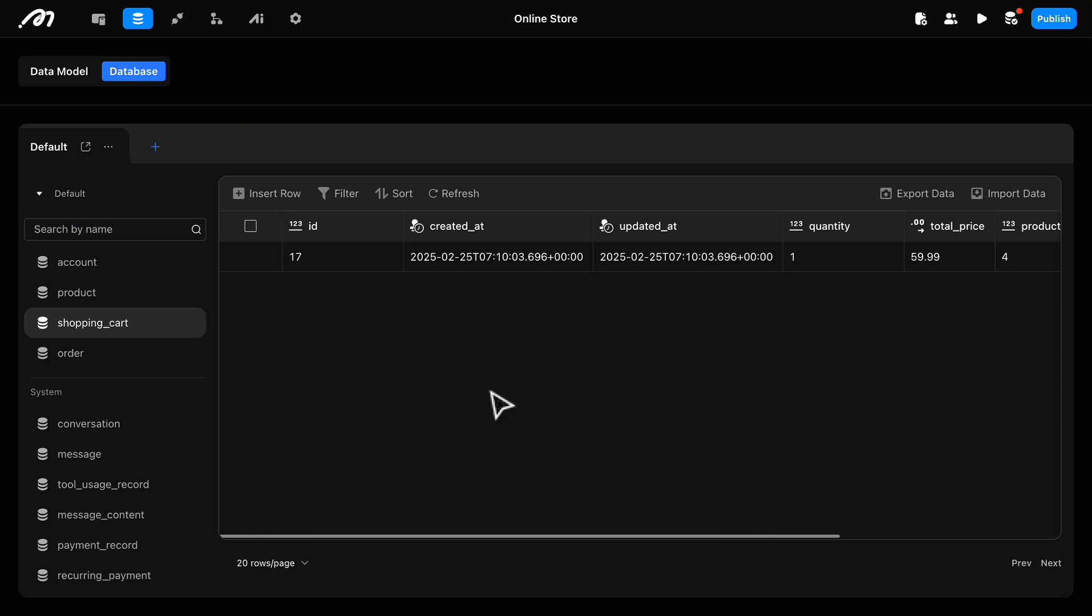
Step: Refresh the shopping_cart table in the Momen database and examine its quantity, total_price and order_order columns
click(435, 193)
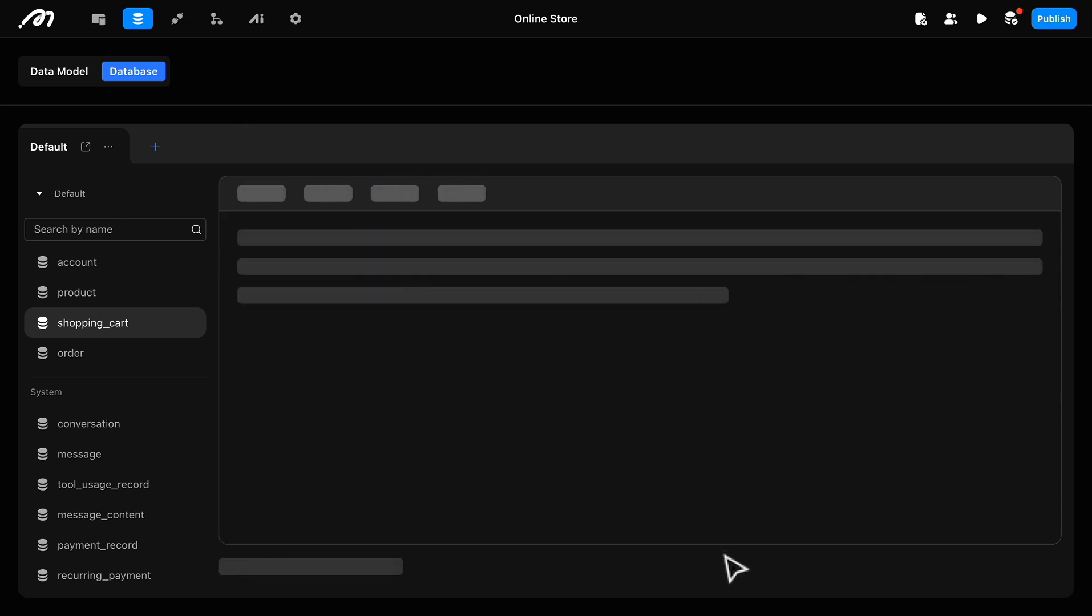
scroll(845, 304, right, 2)
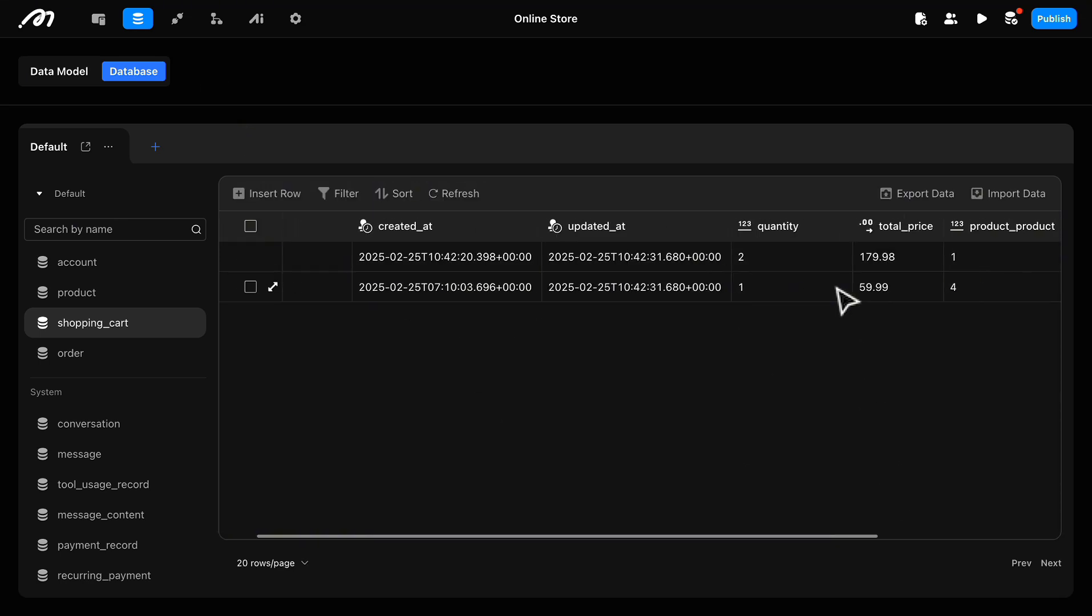
scroll(853, 296, left, 2)
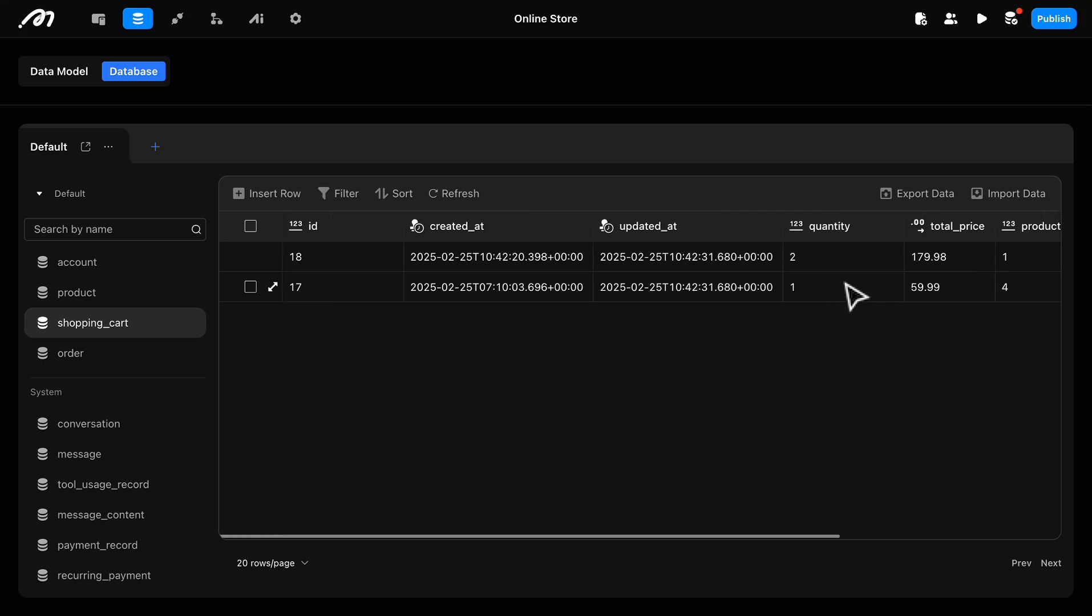
scroll(855, 291, right, 5)
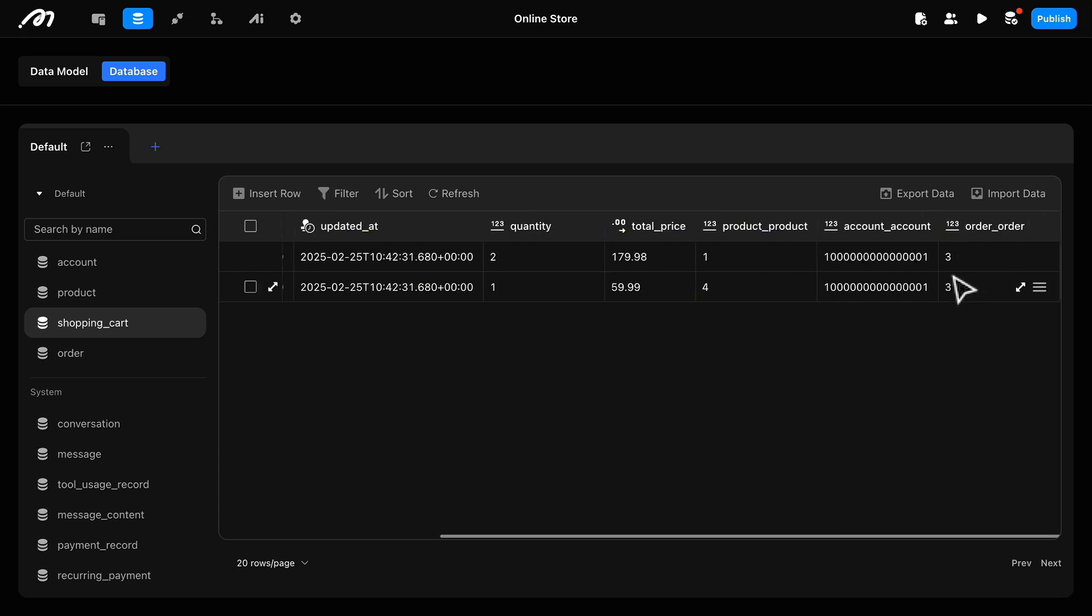
Step: Examine the order table's records, including their status, prices and linked cart items
click(57, 353)
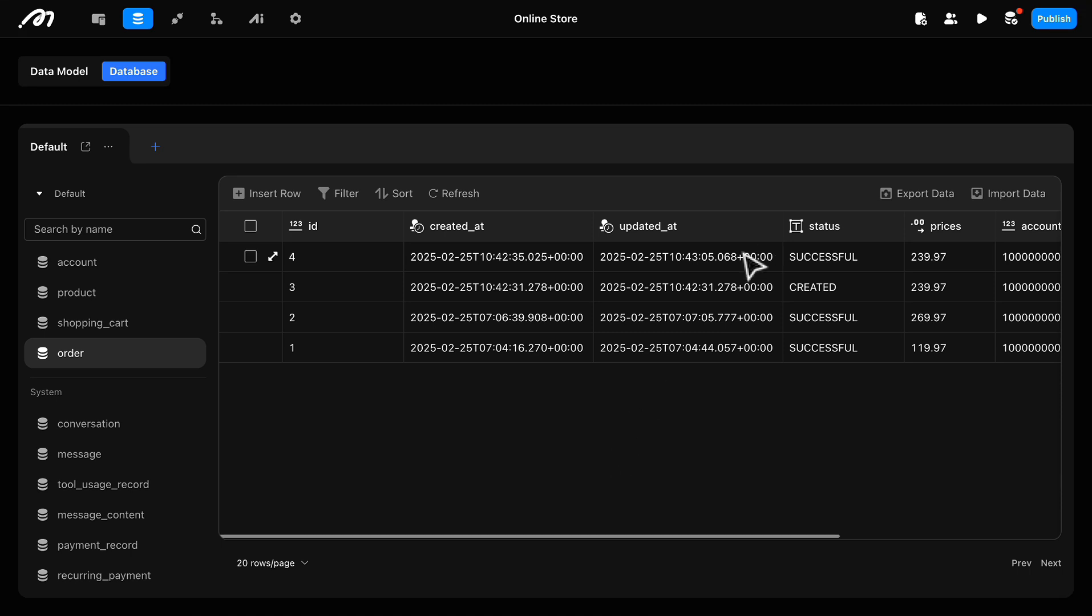
scroll(784, 288, right, 10)
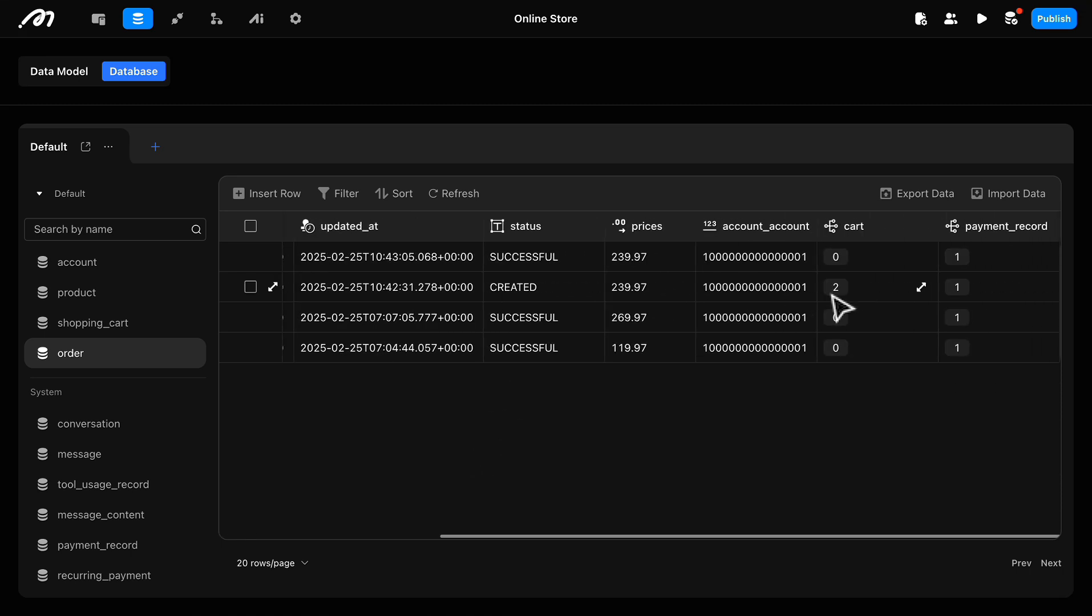
scroll(718, 298, left, 10)
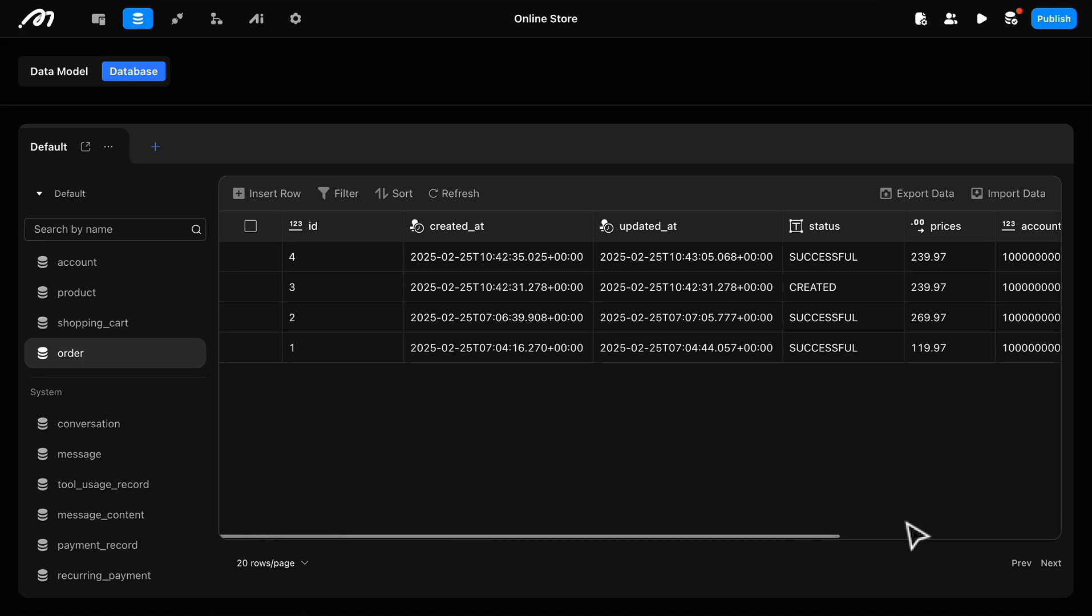
Step: Return to the page editor and open the signup/login page
click(102, 25)
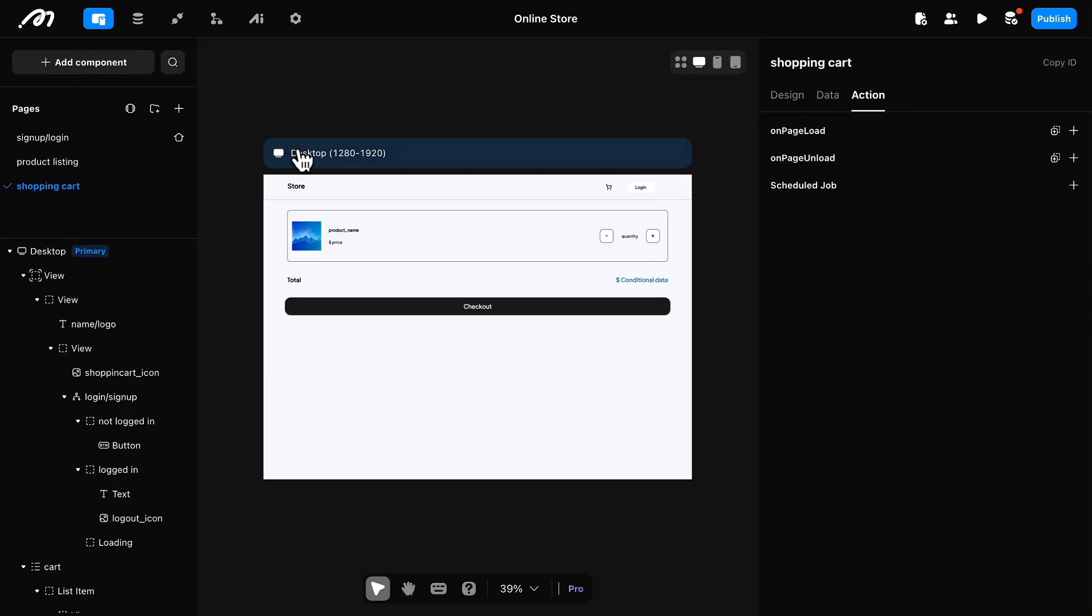
click(302, 159)
click(90, 138)
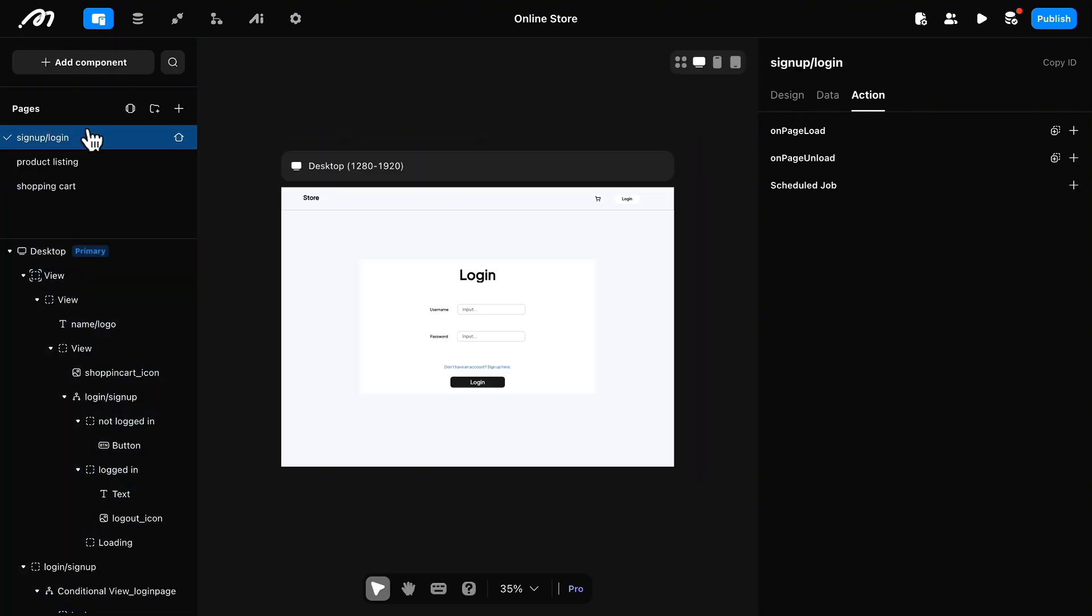